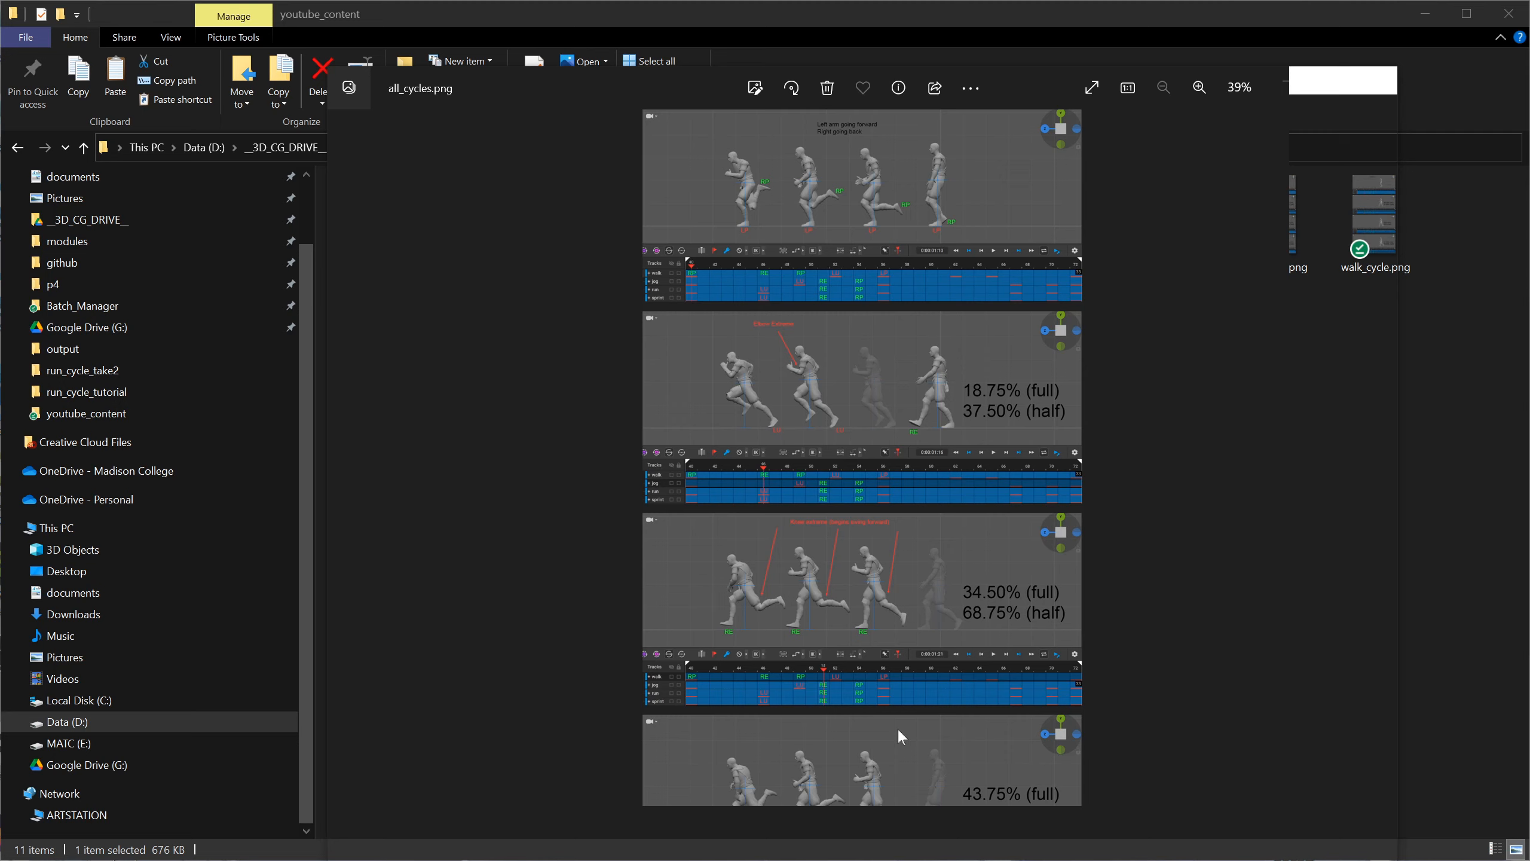
Reopen all_cycles.png from the youtube_content folder, maximize its window and enlarge the image.
click(1048, 63)
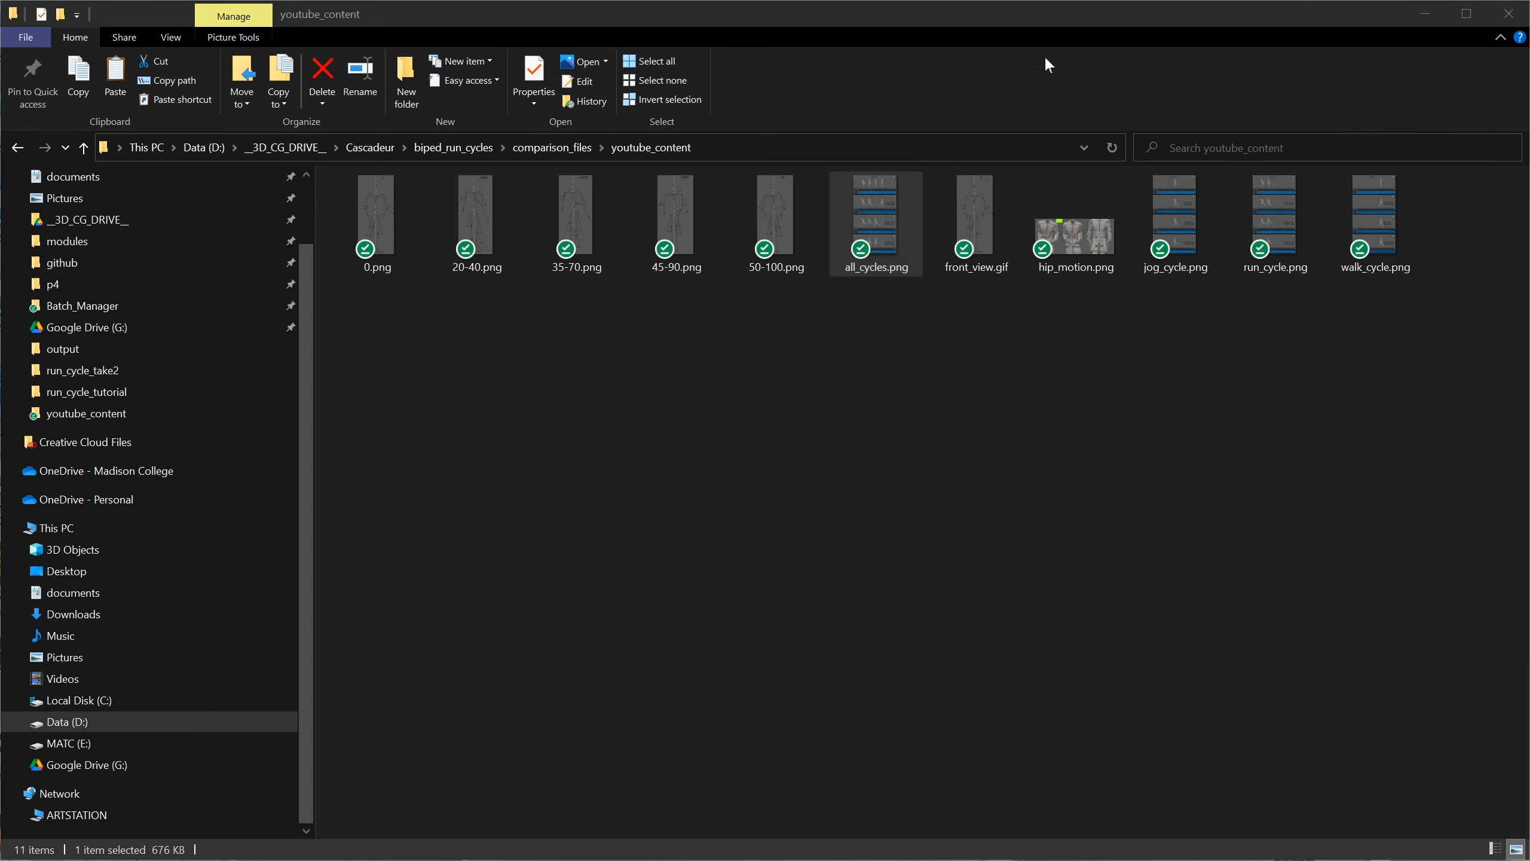
click(908, 32)
double_click(879, 205)
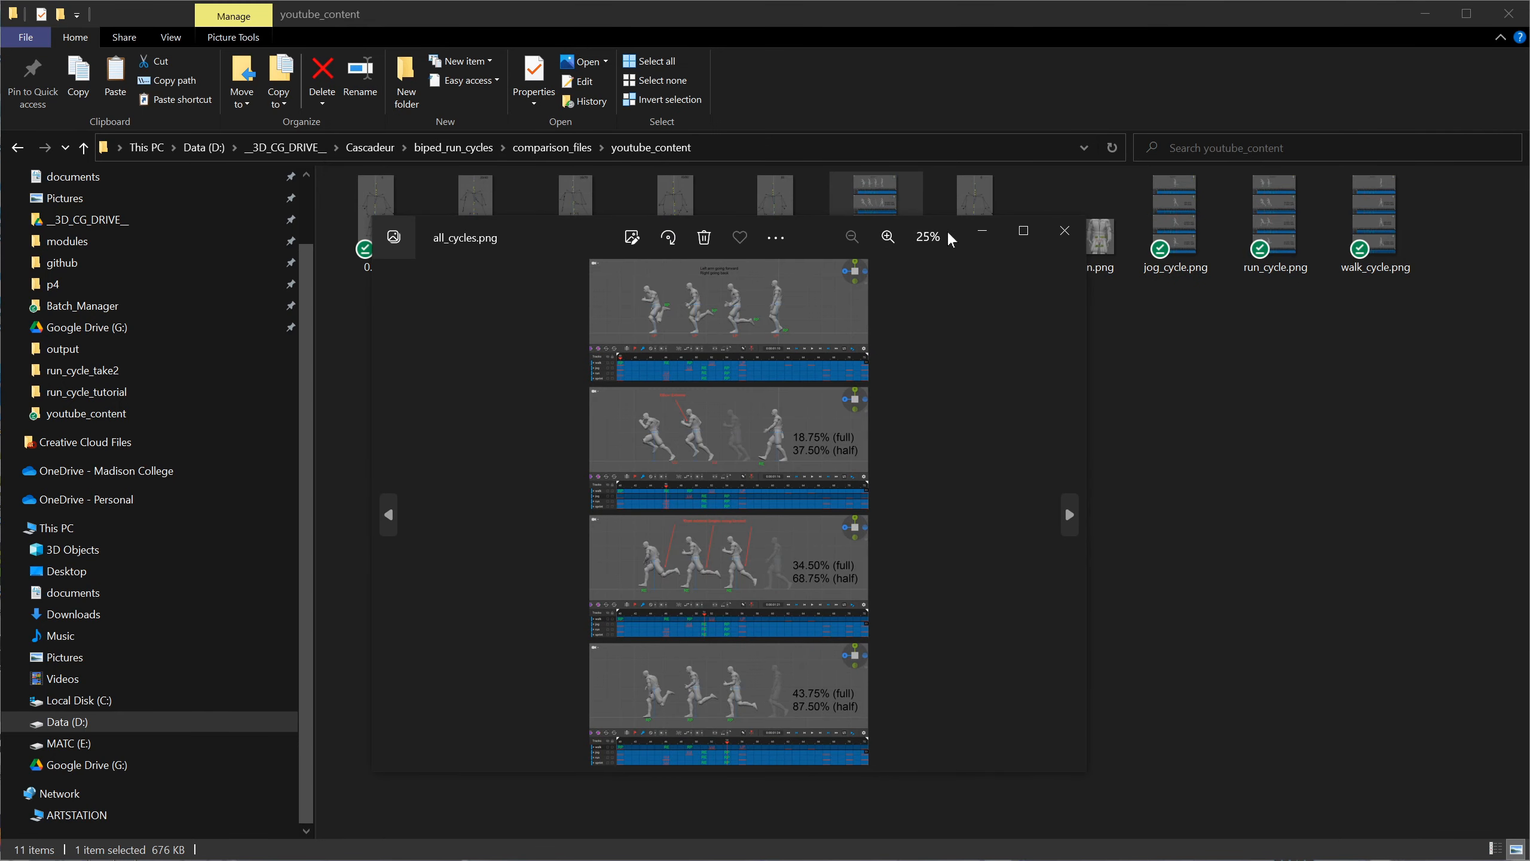
drag(947, 230, 947, 3)
scroll(1028, 369, up, 3)
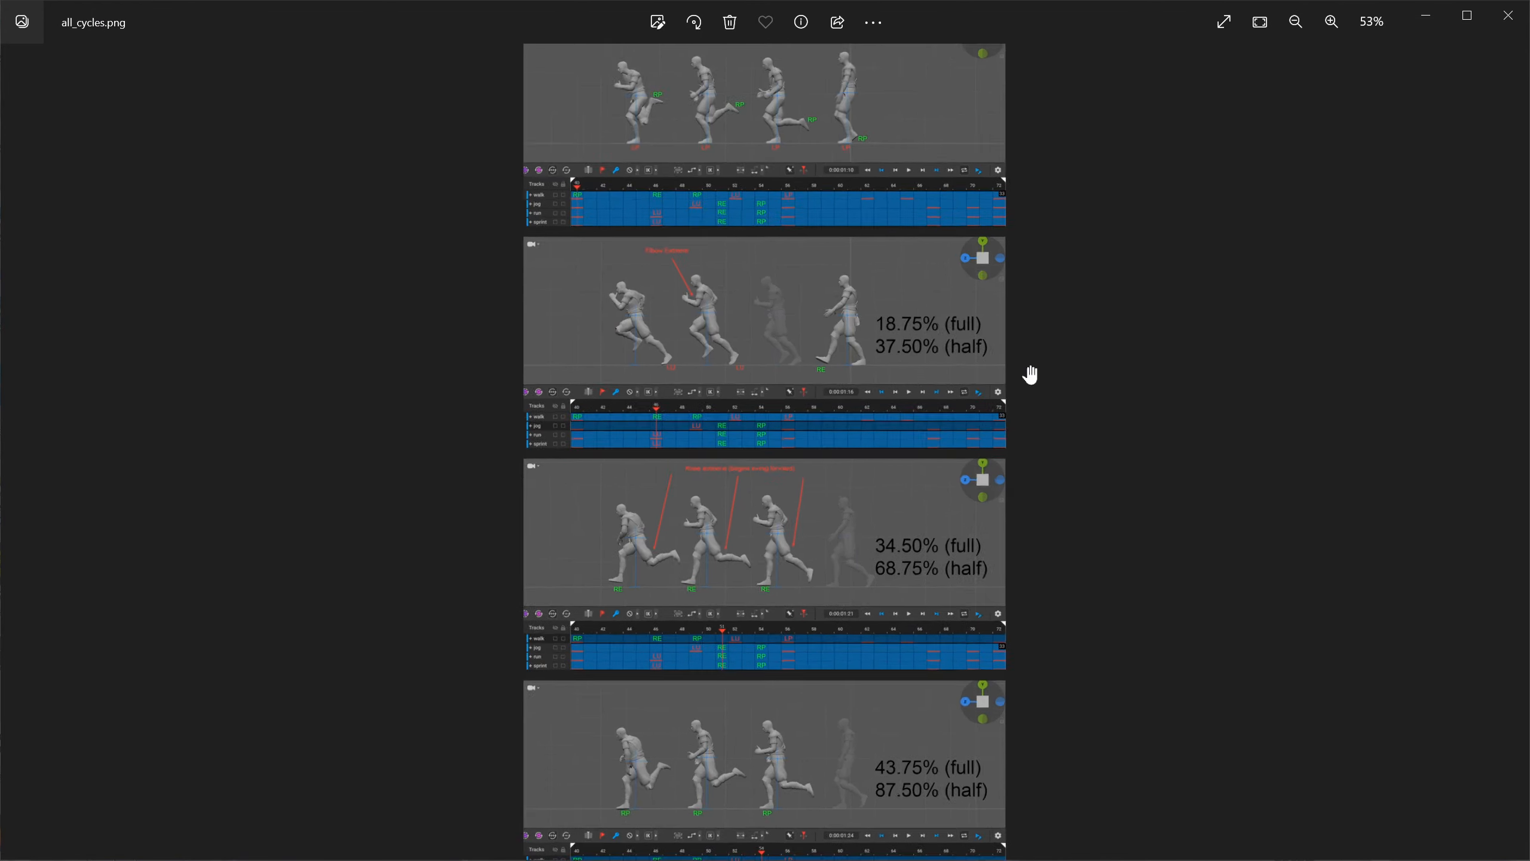
Examine the walk, jog, run and sprint poses in each phase of all_cycles.png, including the elbow and knee extremes, and close the image.
drag(1243, 235, 1236, 670)
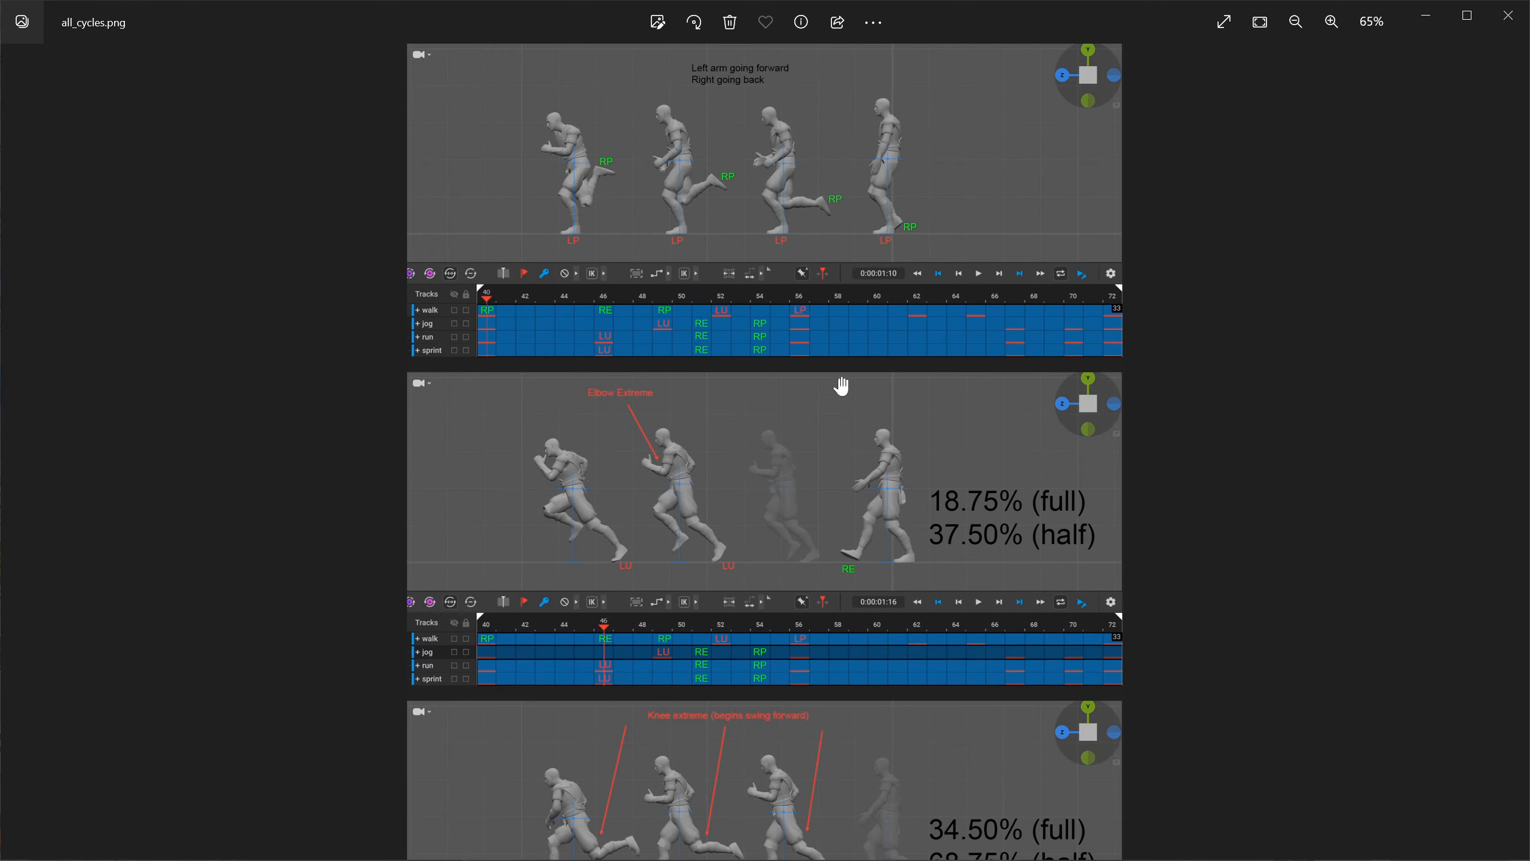
drag(960, 428, 971, 129)
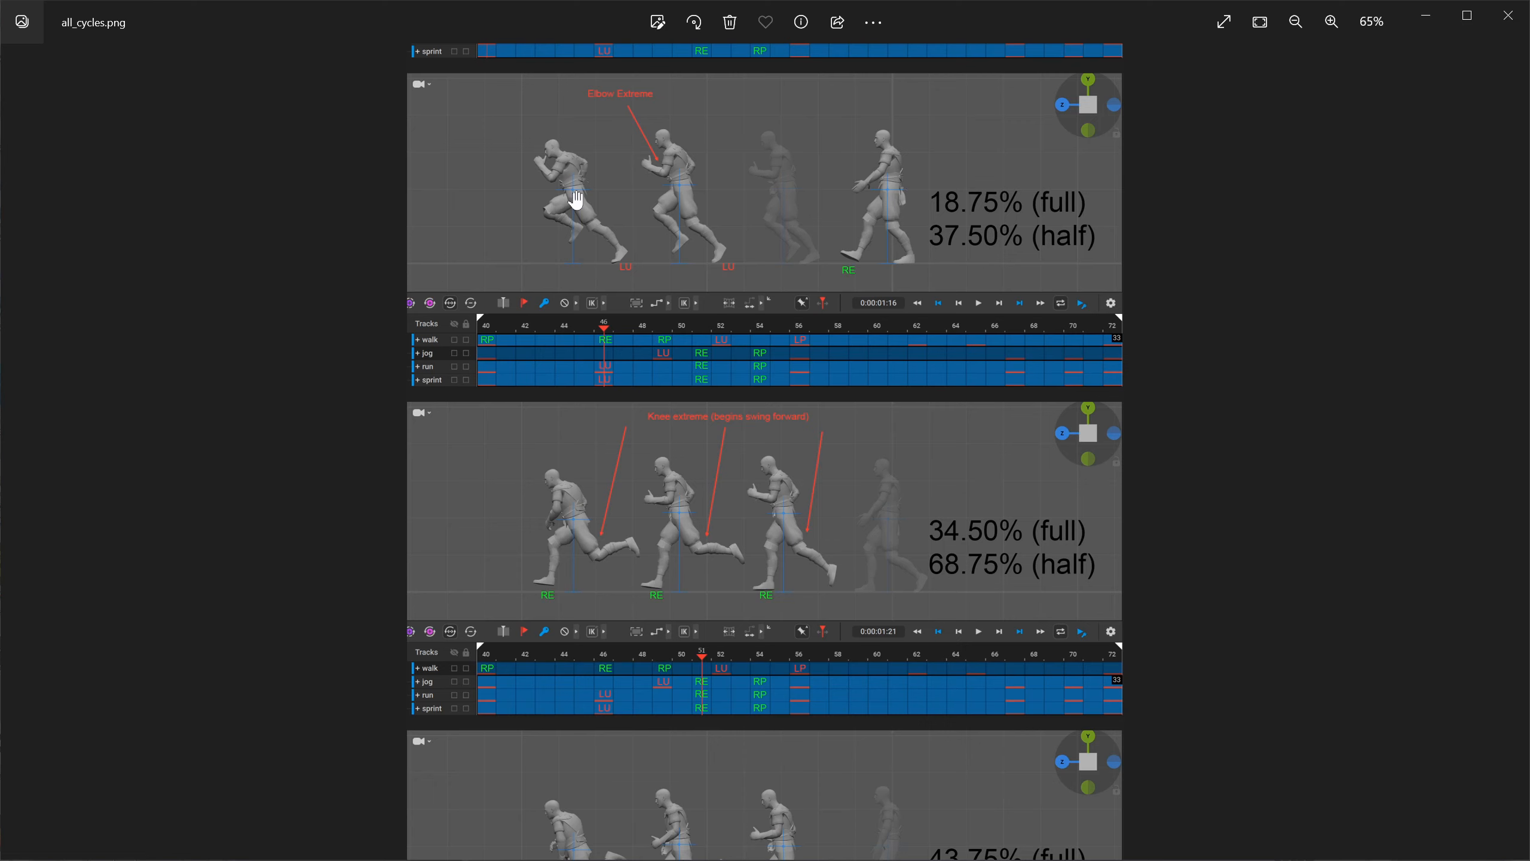
scroll(813, 271, down, 1)
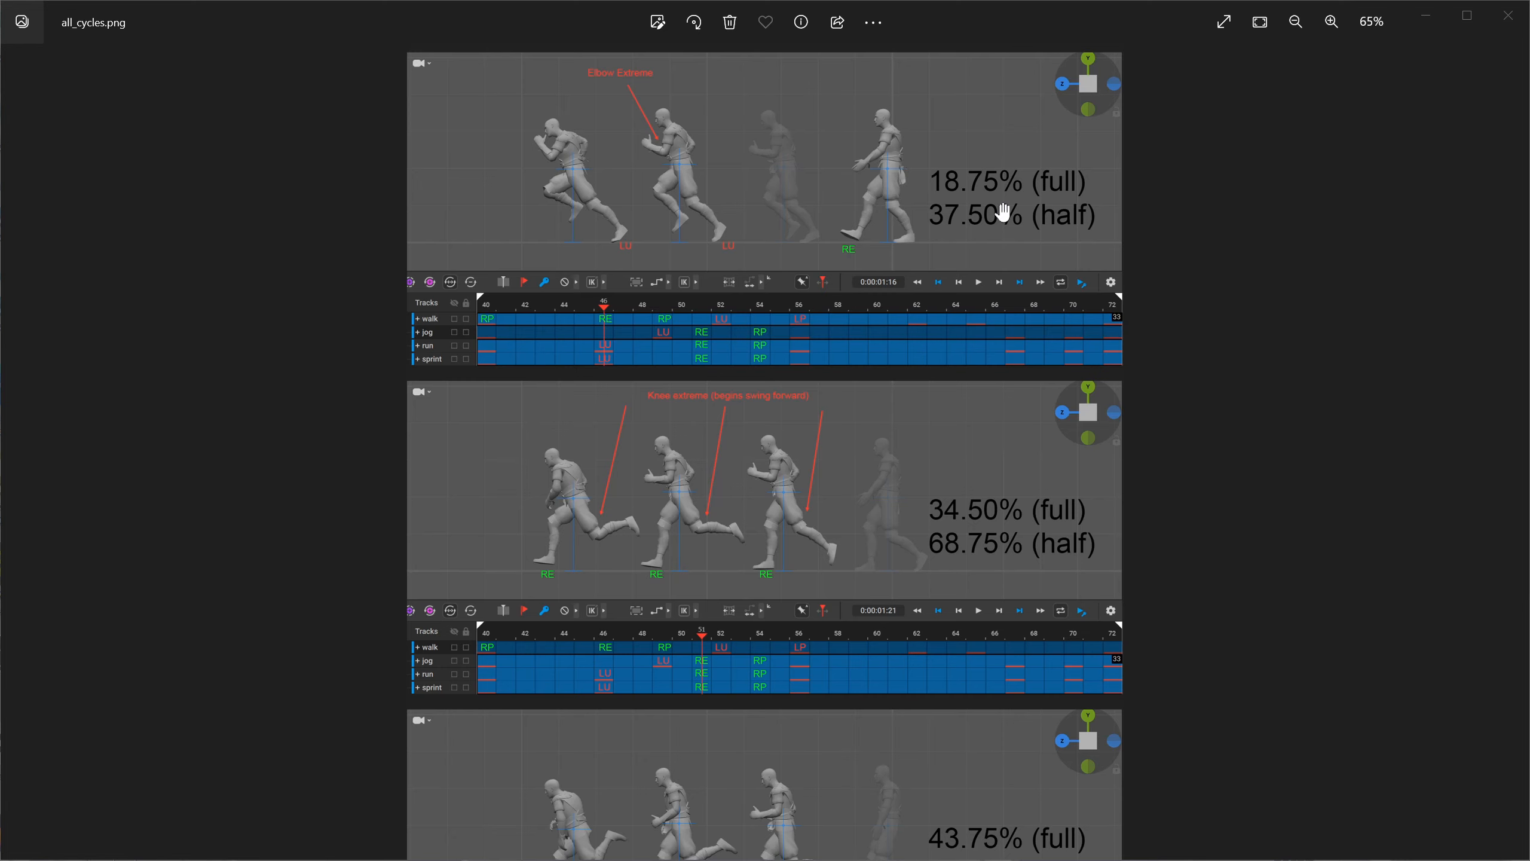
scroll(787, 446, down, 3)
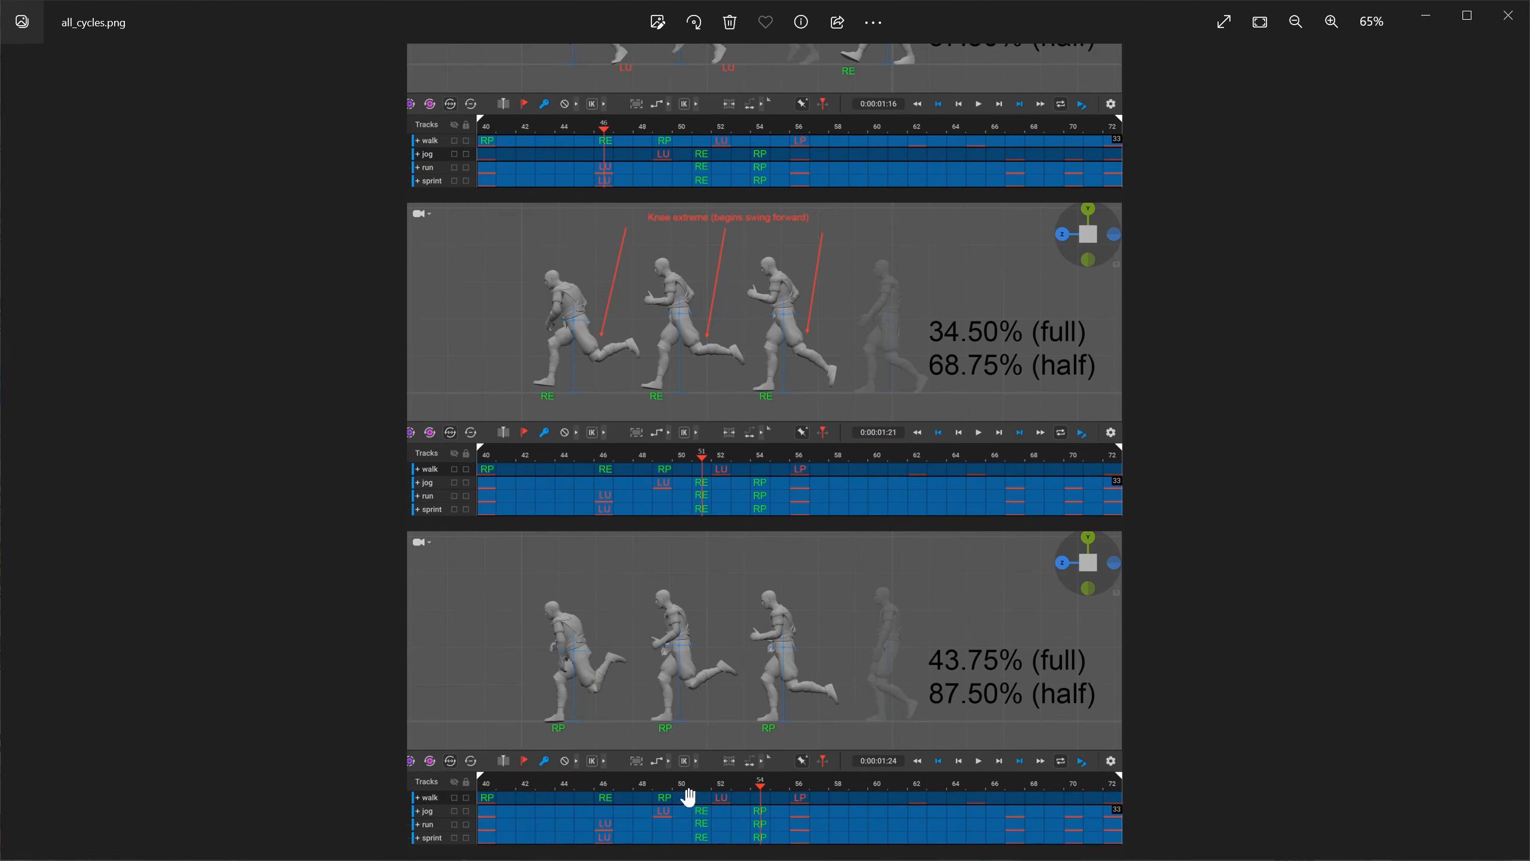
scroll(733, 599, up, 6)
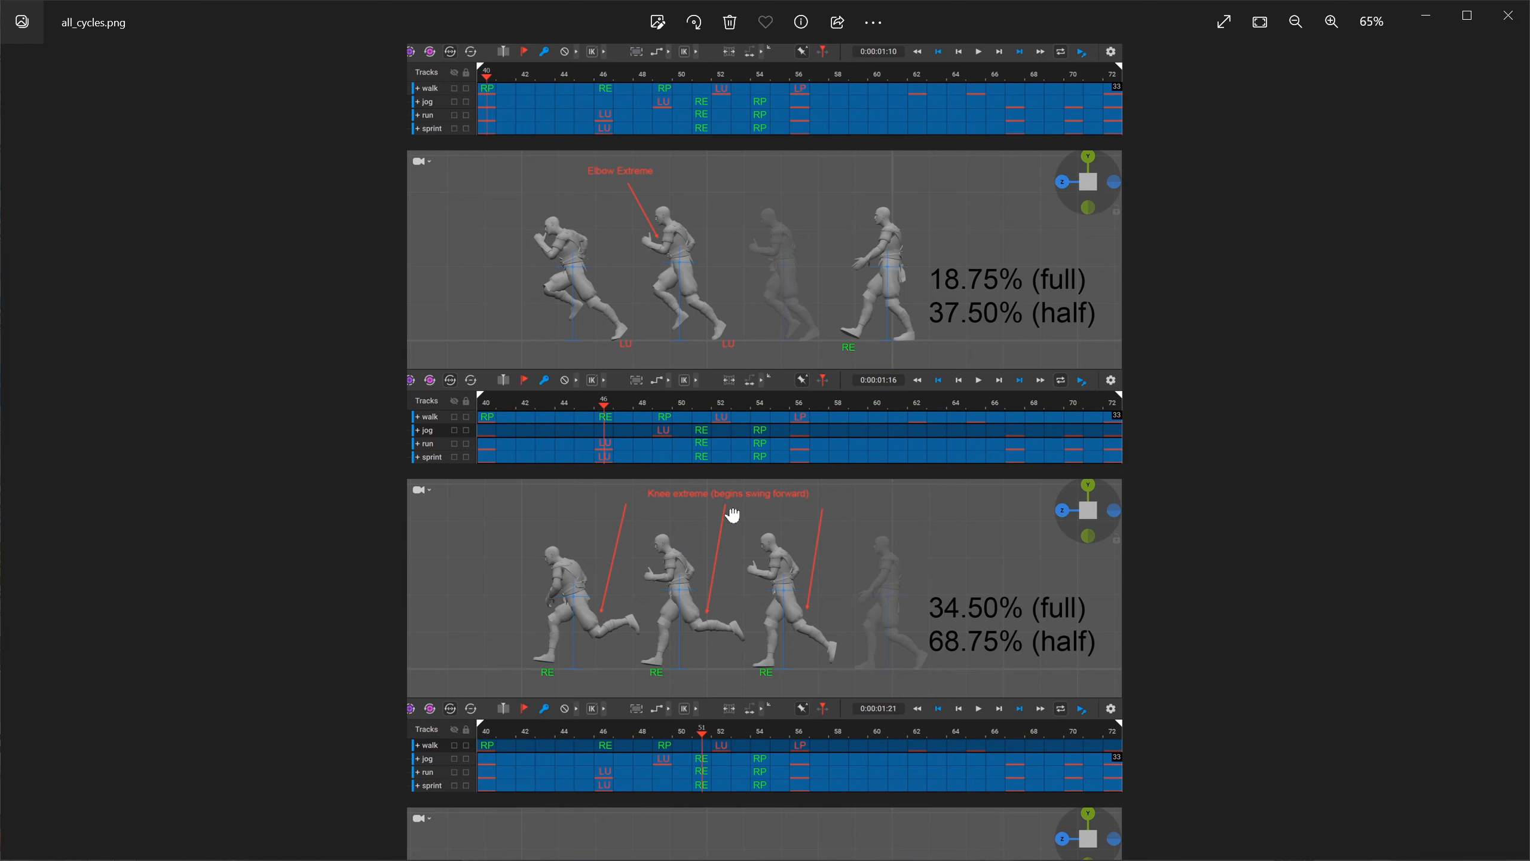
scroll(732, 599, up, 2)
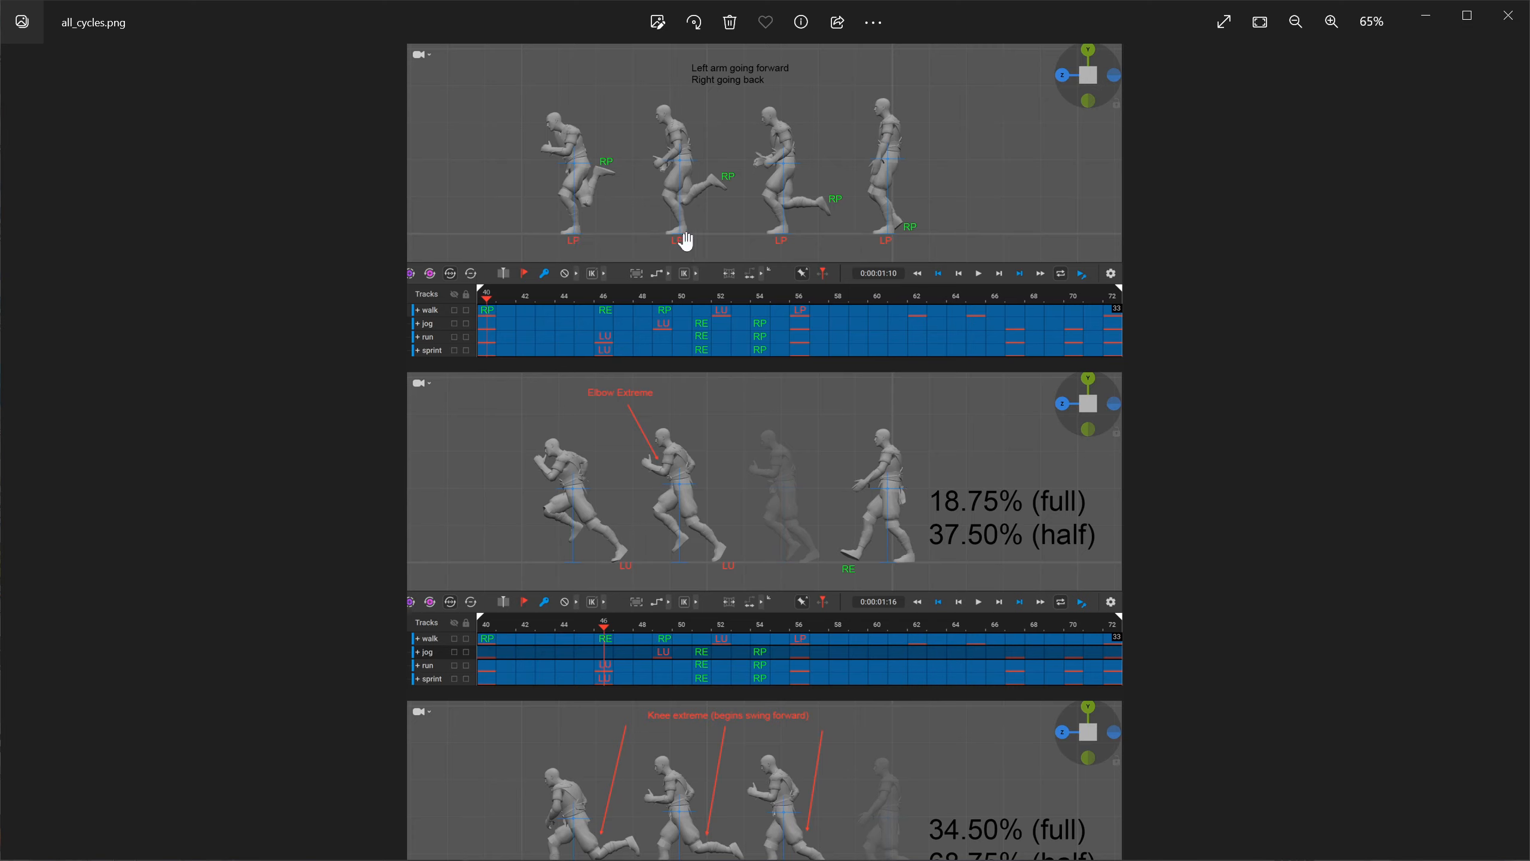
drag(735, 478, 731, 277)
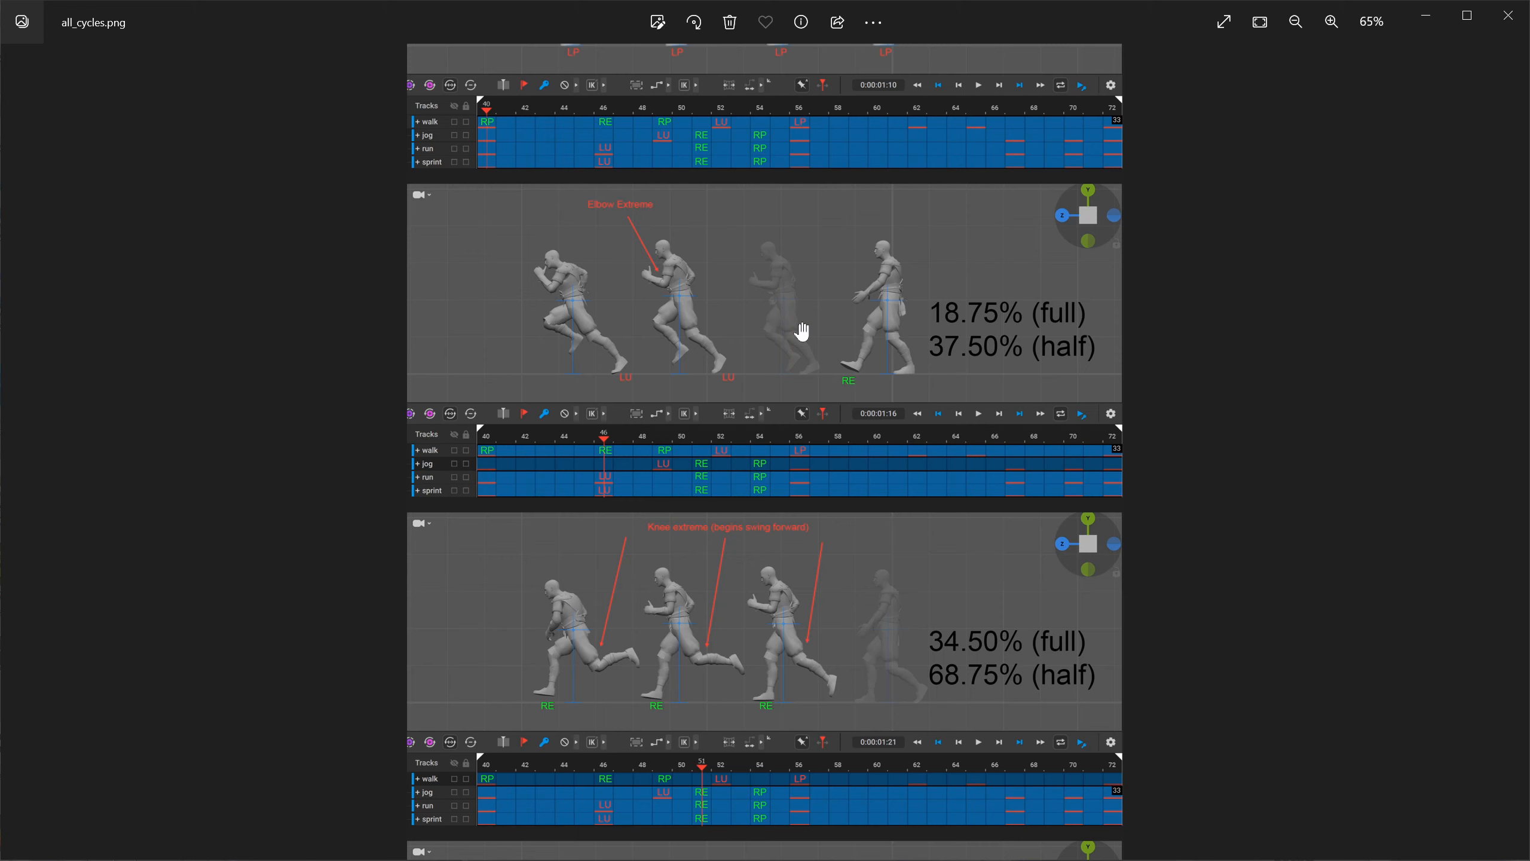
drag(805, 573, 821, 288)
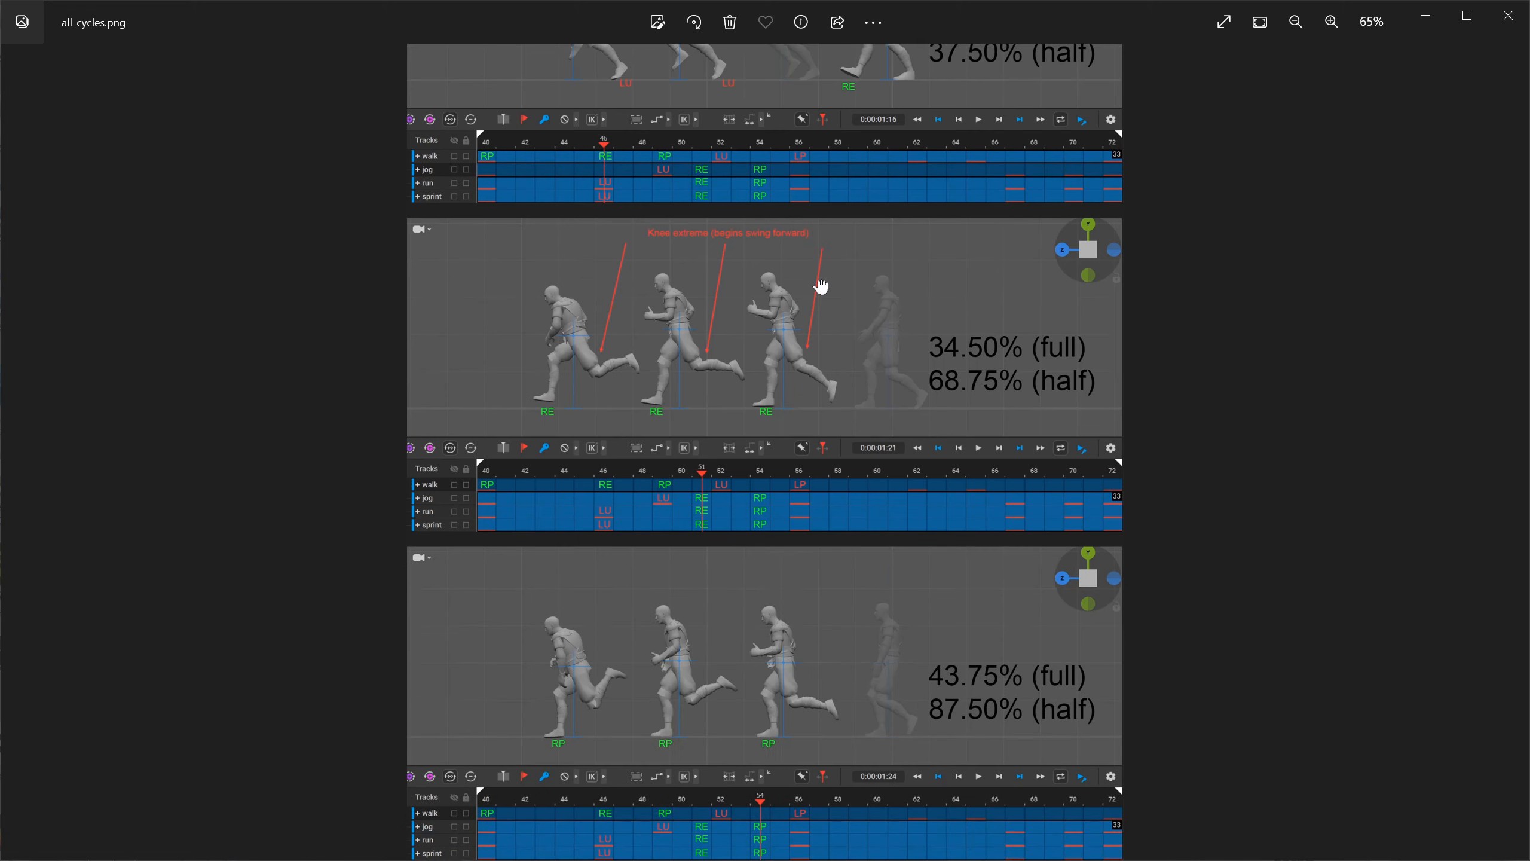
drag(867, 436, 779, 410)
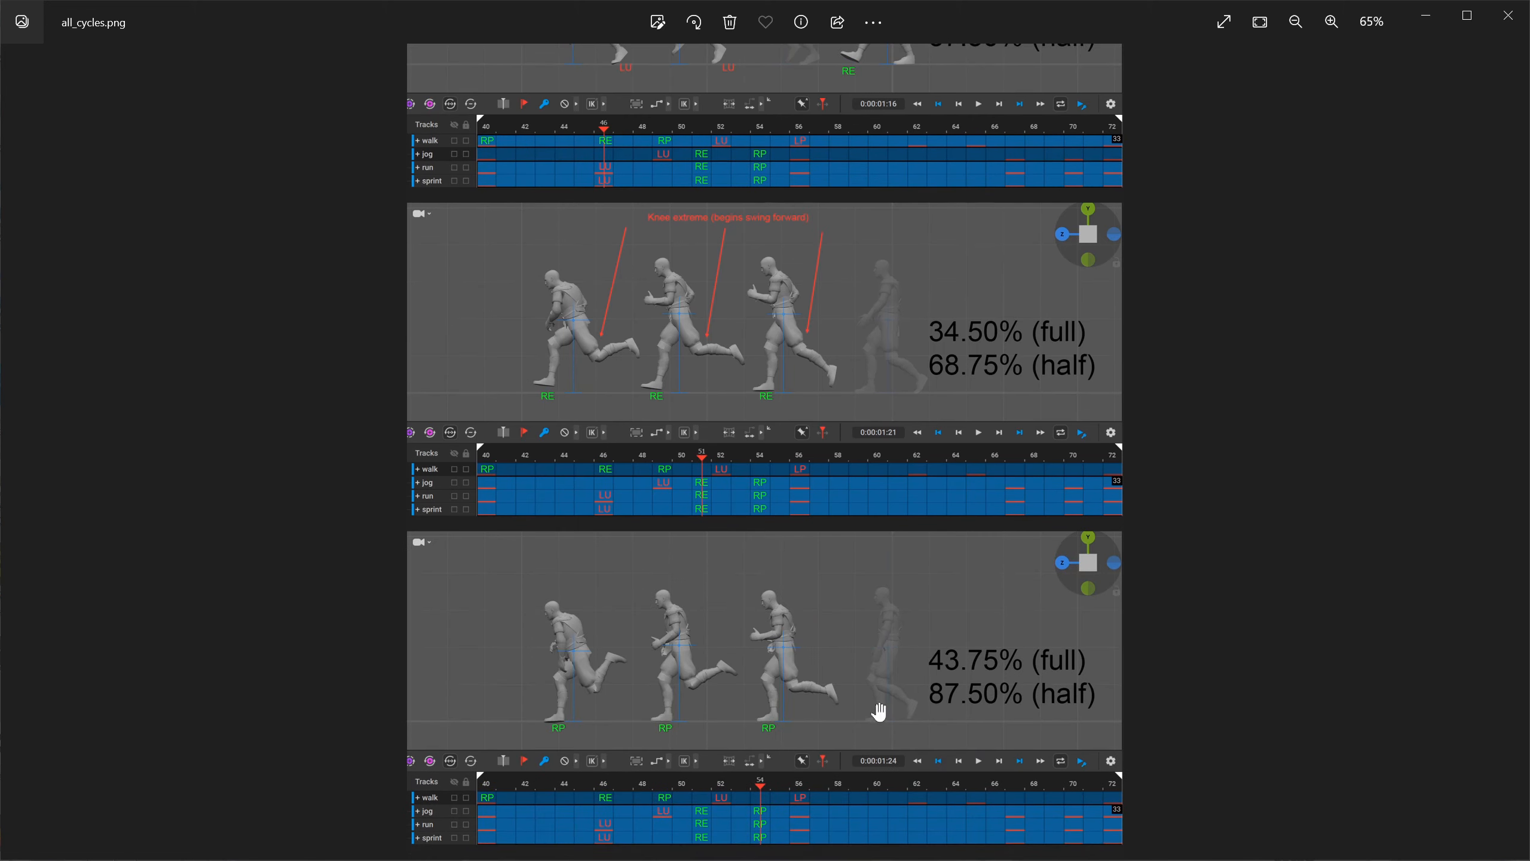
click(1508, 15)
Look at jog_cycle.png and run_cycle.png one after the other, closing each image after viewing.
double_click(1188, 200)
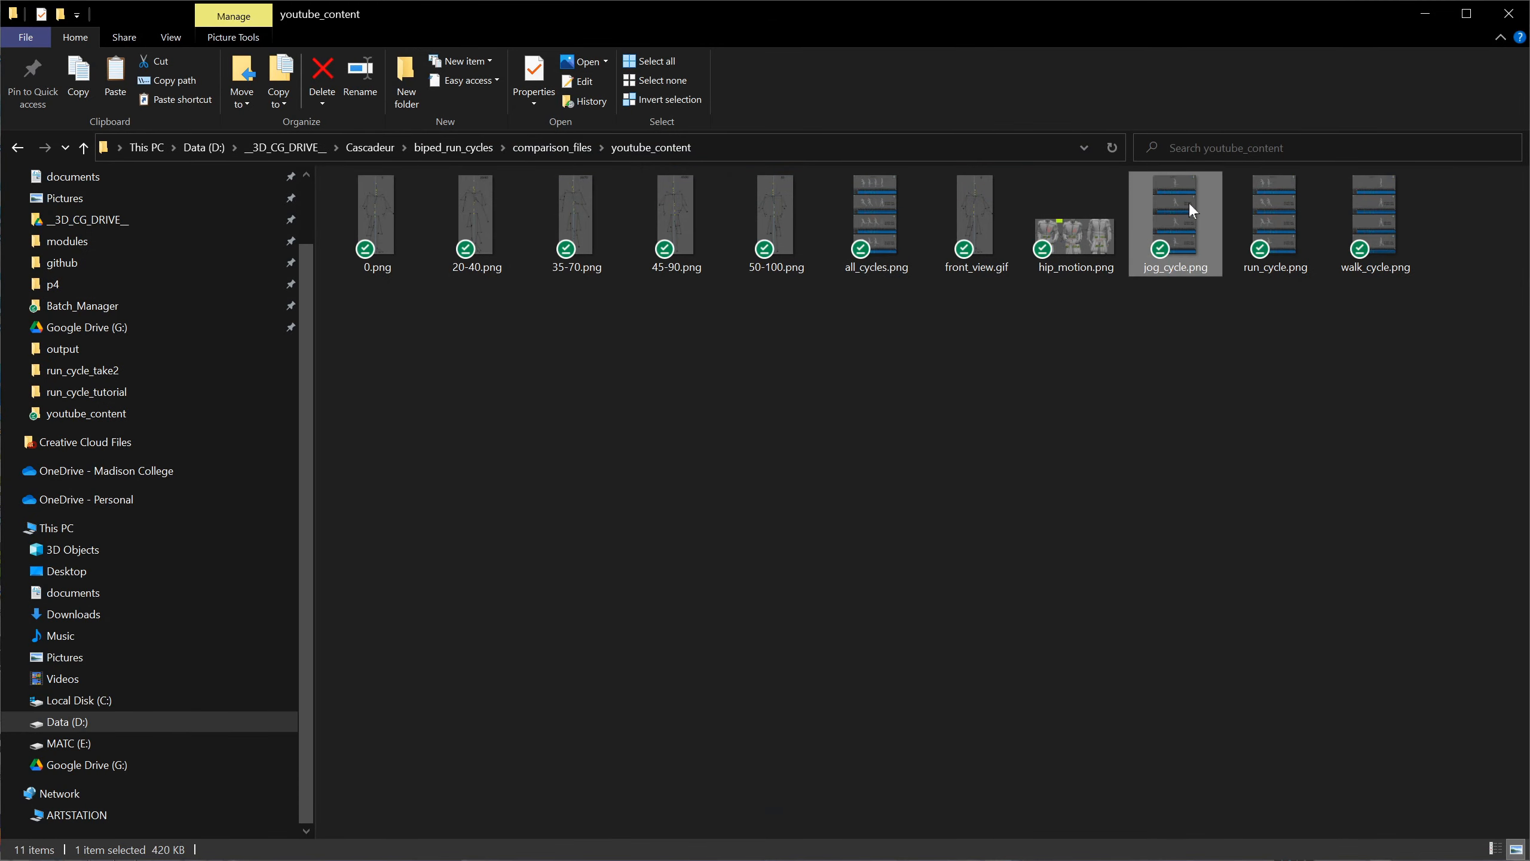
click(1483, 18)
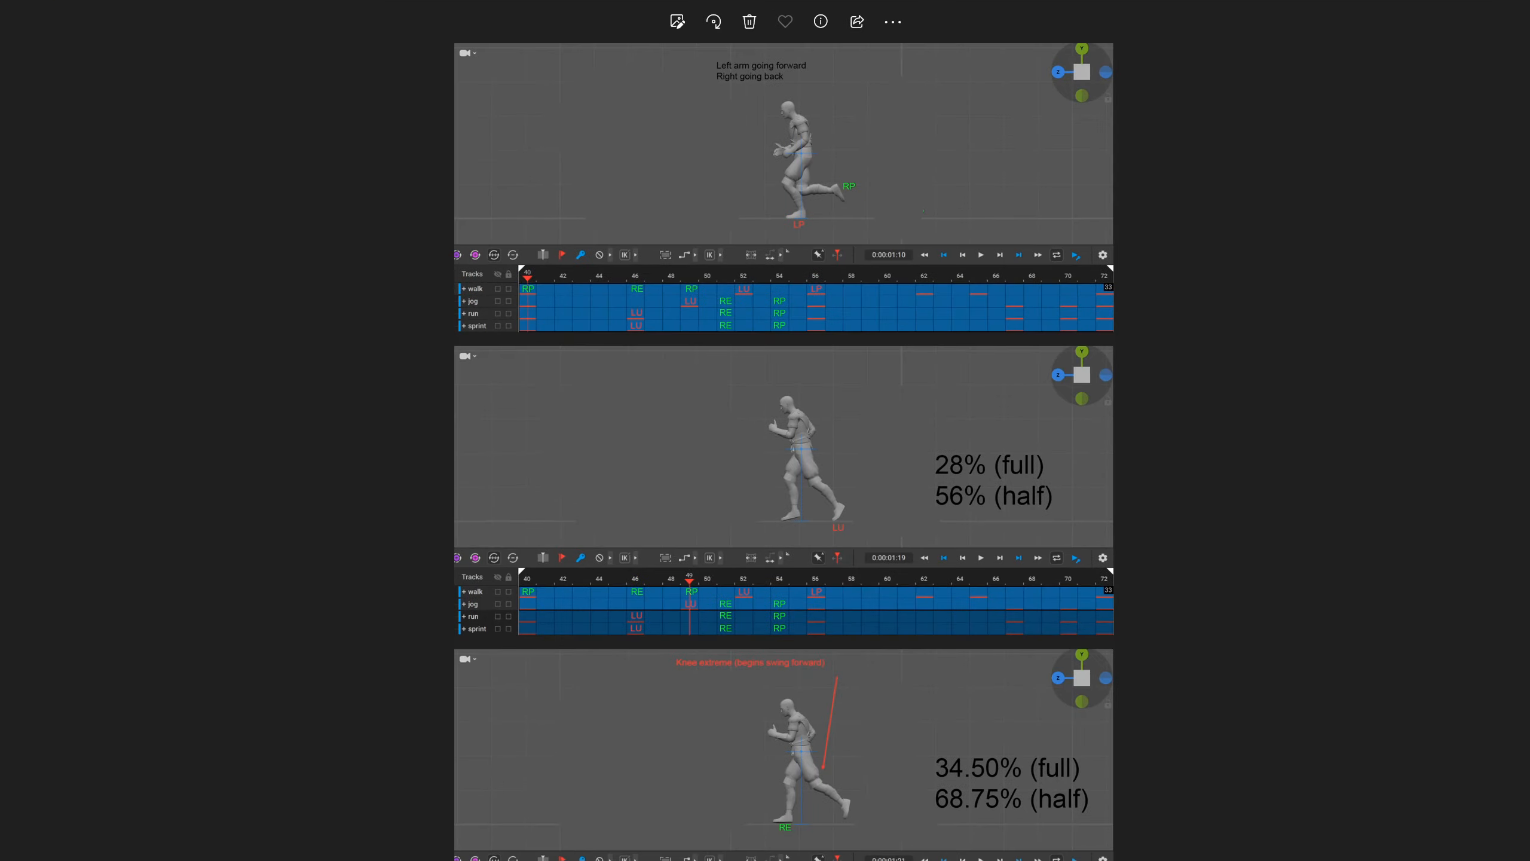
key(alt+F4)
double_click(1259, 222)
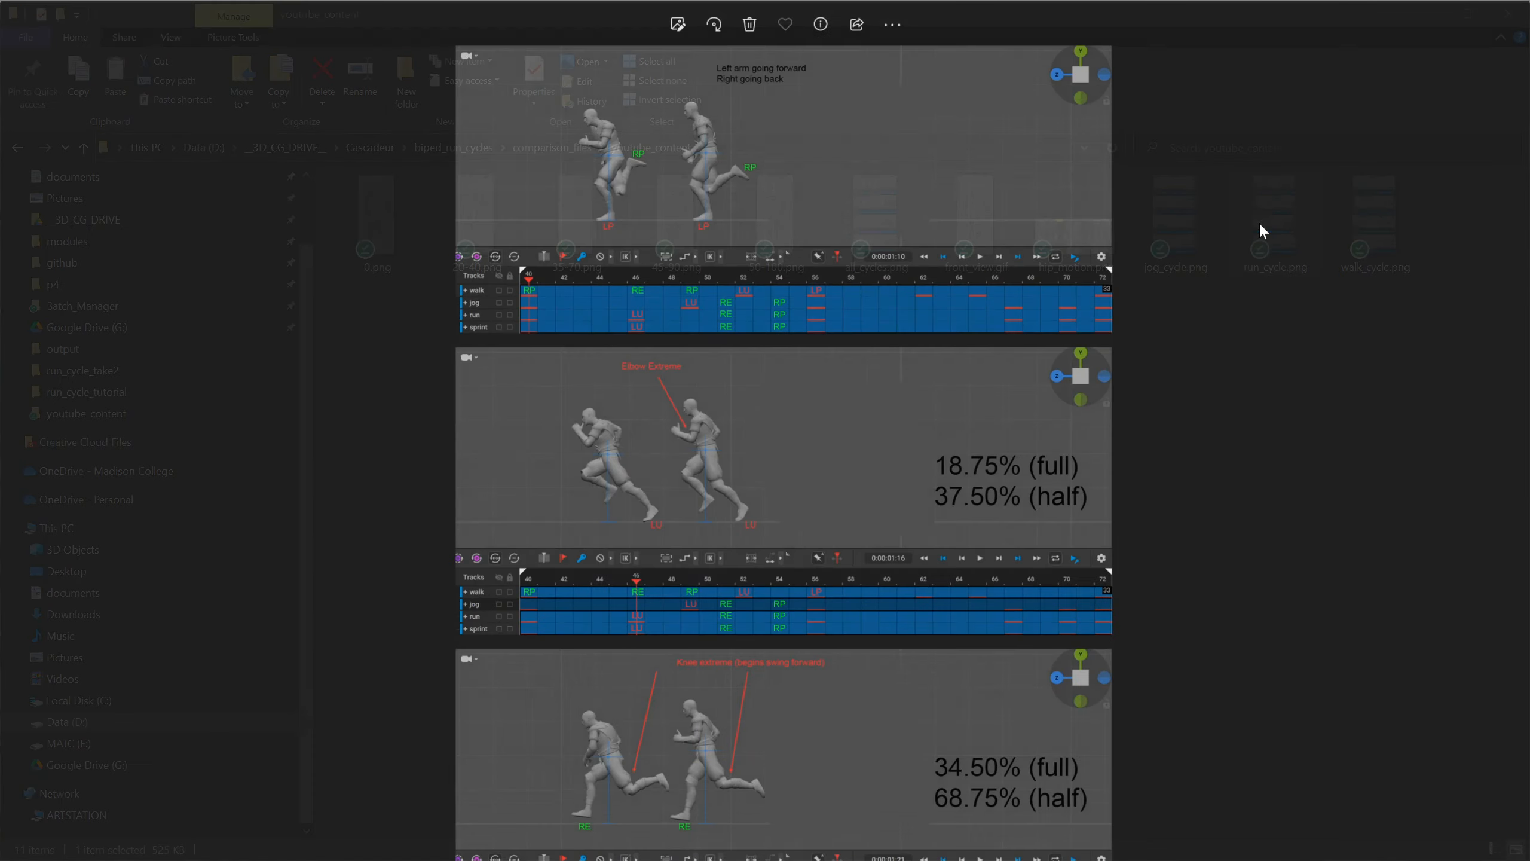
key(alt+F4)
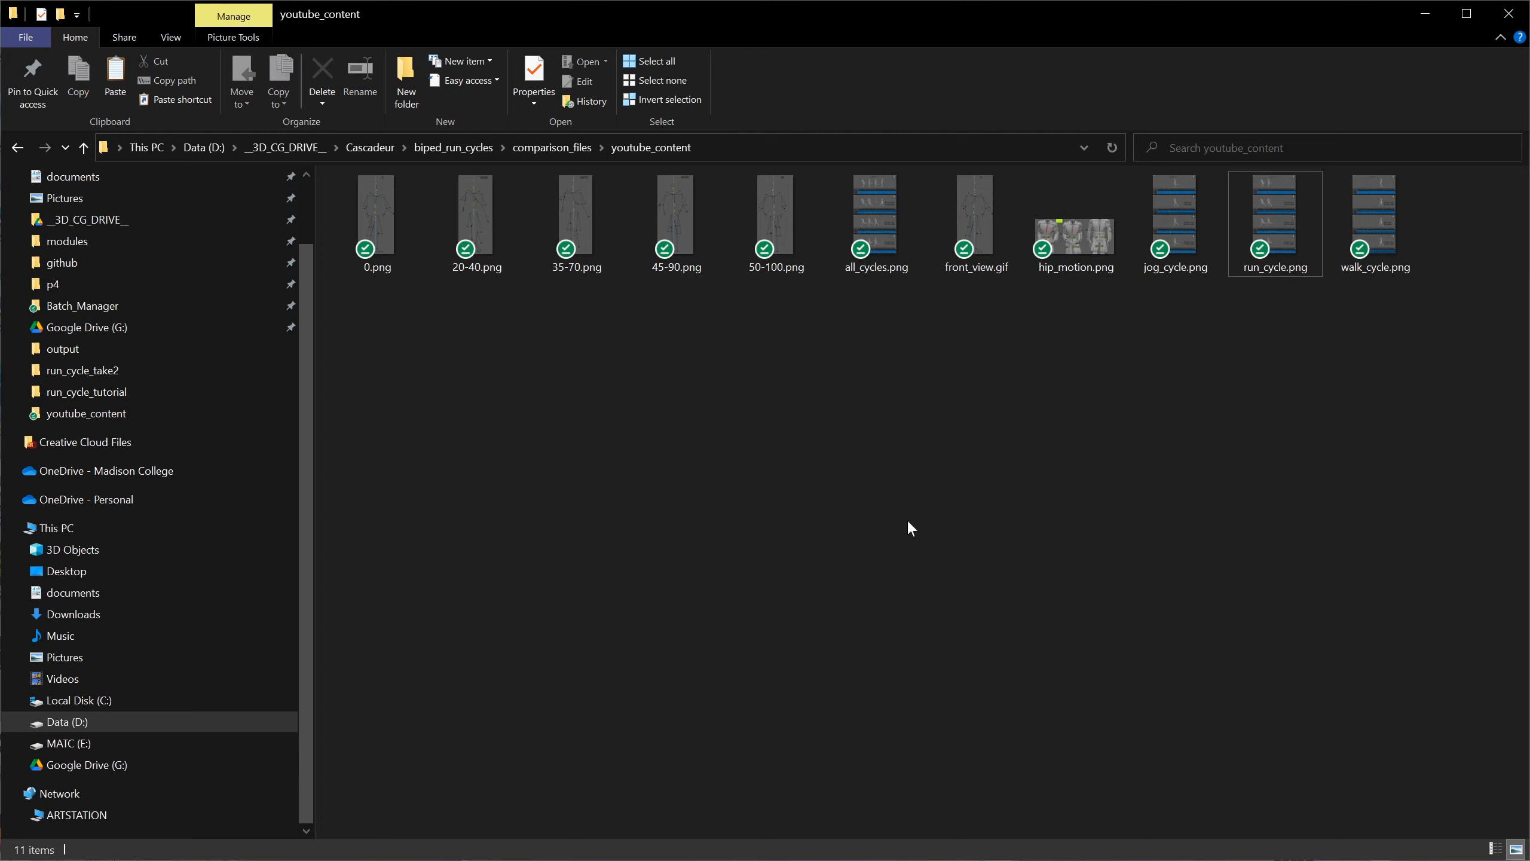
Watch the front-view skeleton animation in front_view.gif and close it.
click(974, 201)
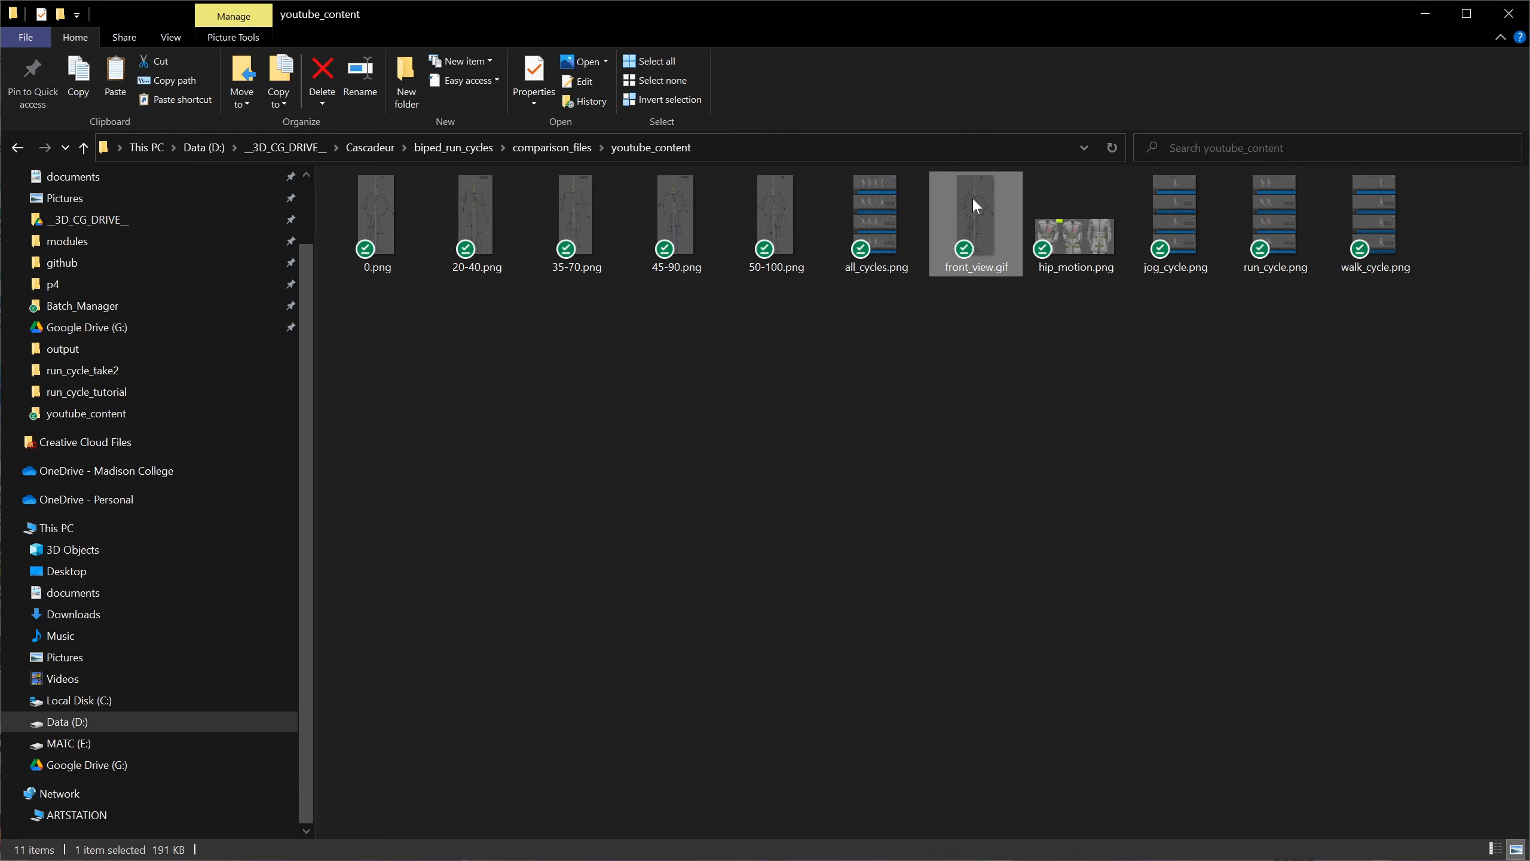
double_click(973, 200)
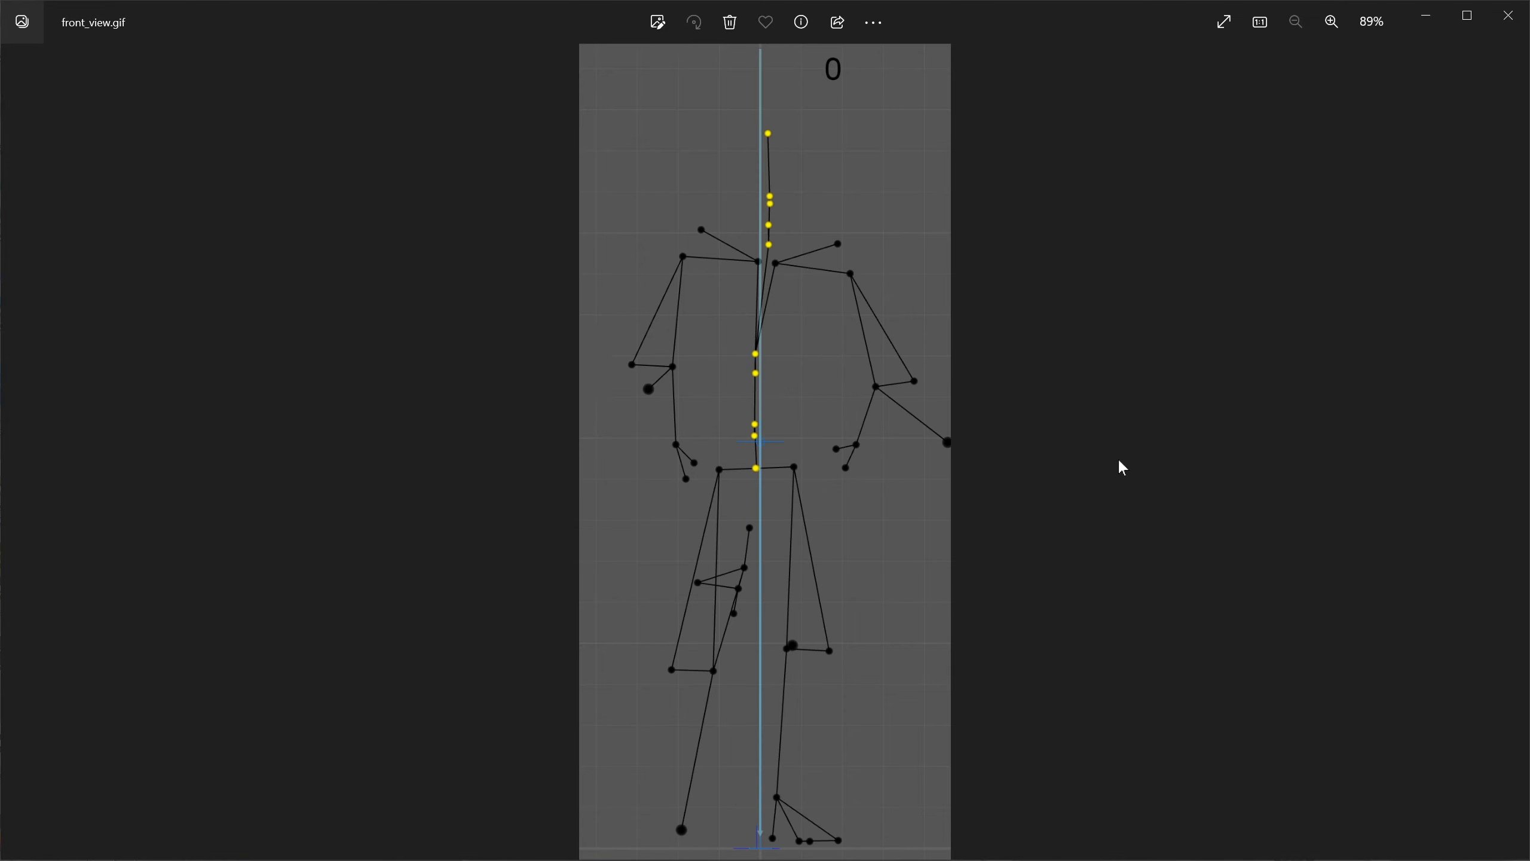
click(1511, 28)
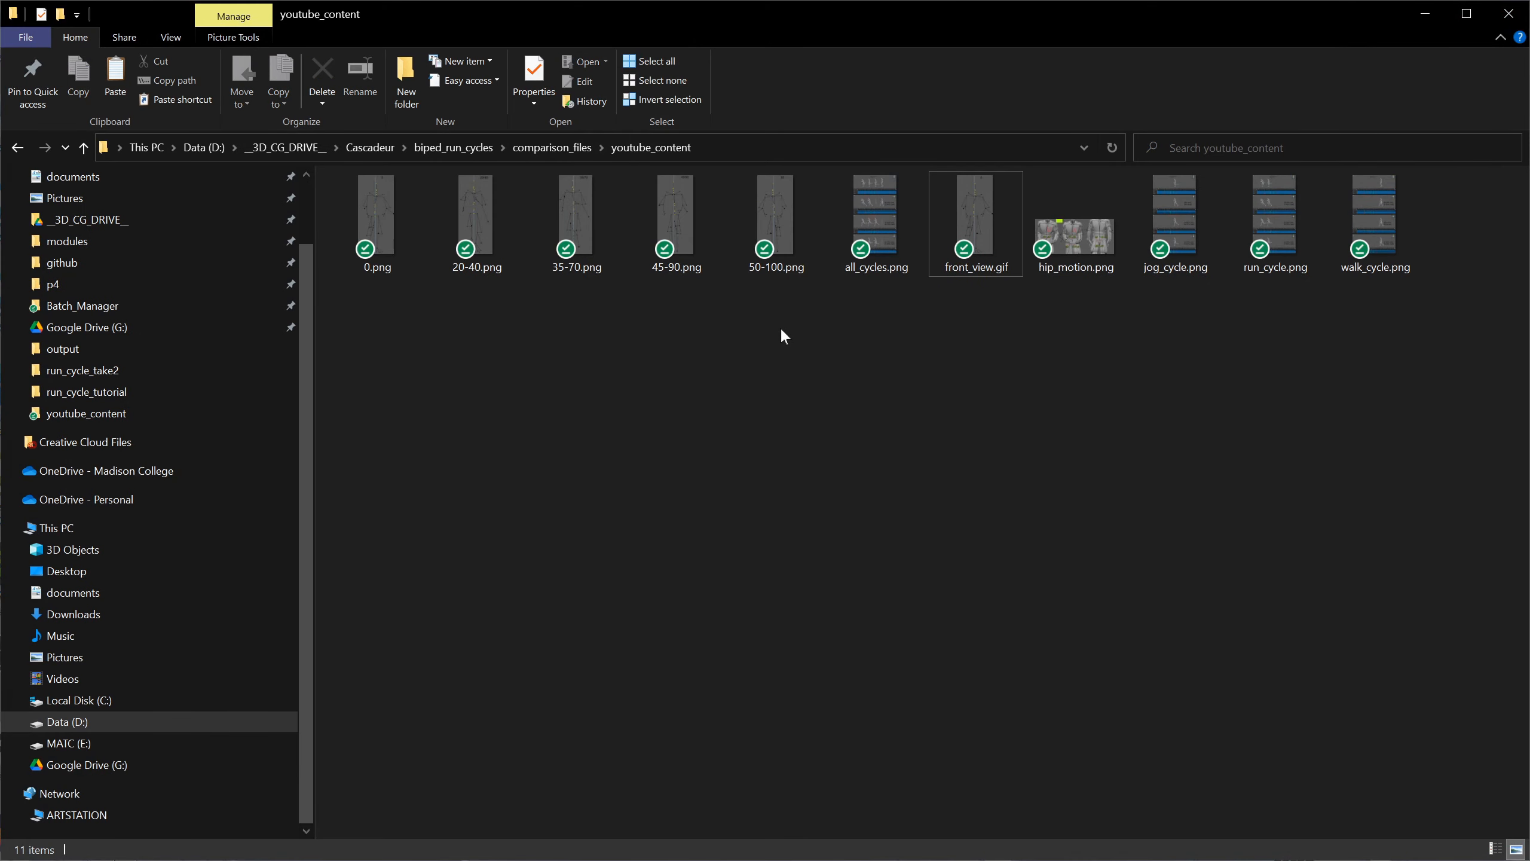
drag(783, 326, 380, 221)
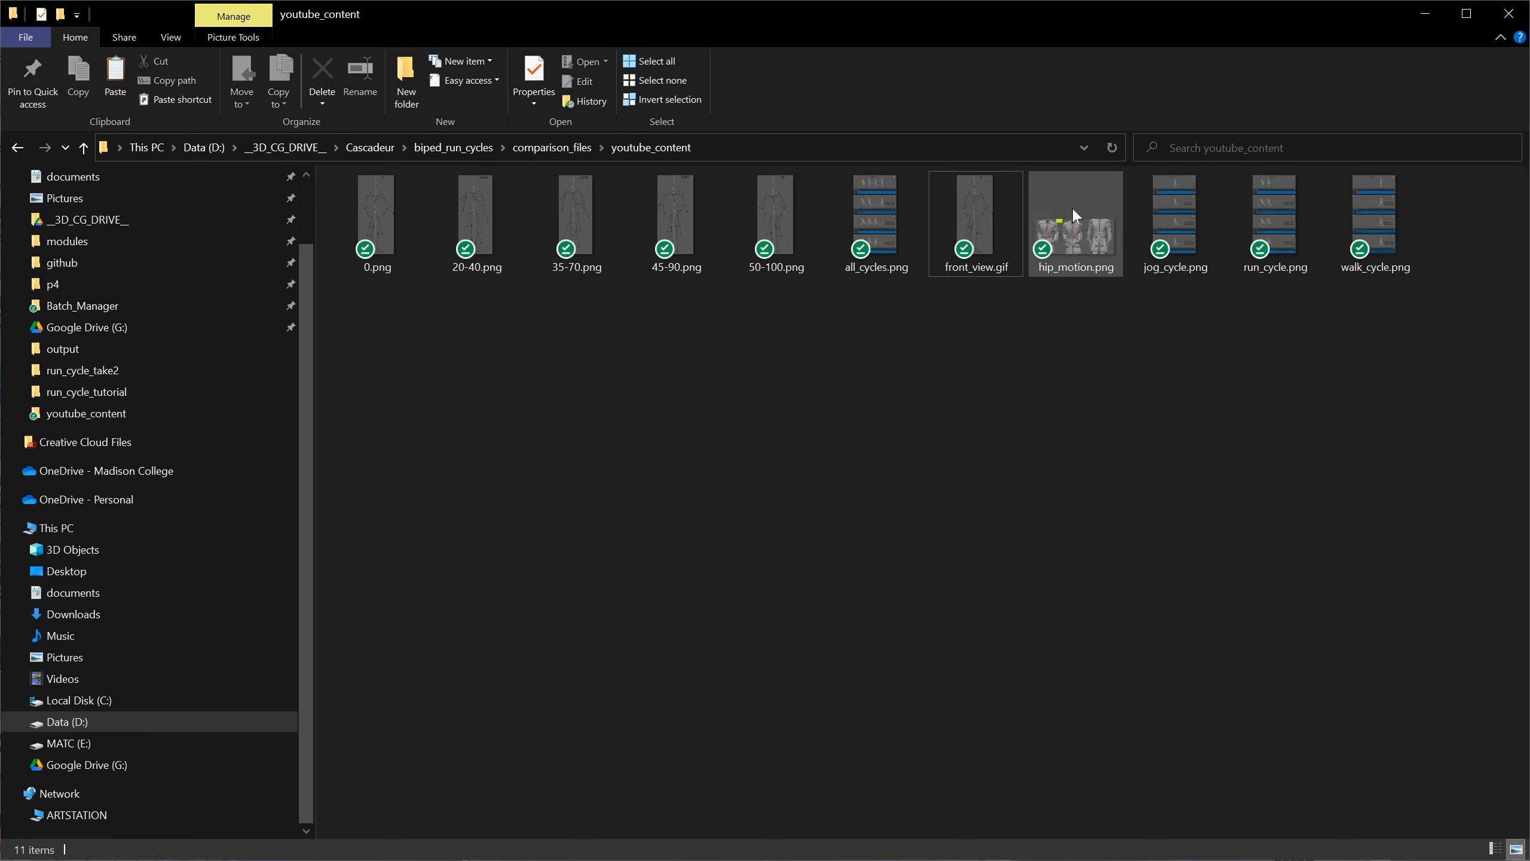
Open hip_motion.png and examine the hip path labelled .25 & .75 at its lowest point in close-up.
double_click(1092, 250)
scroll(1106, 365, up, 4)
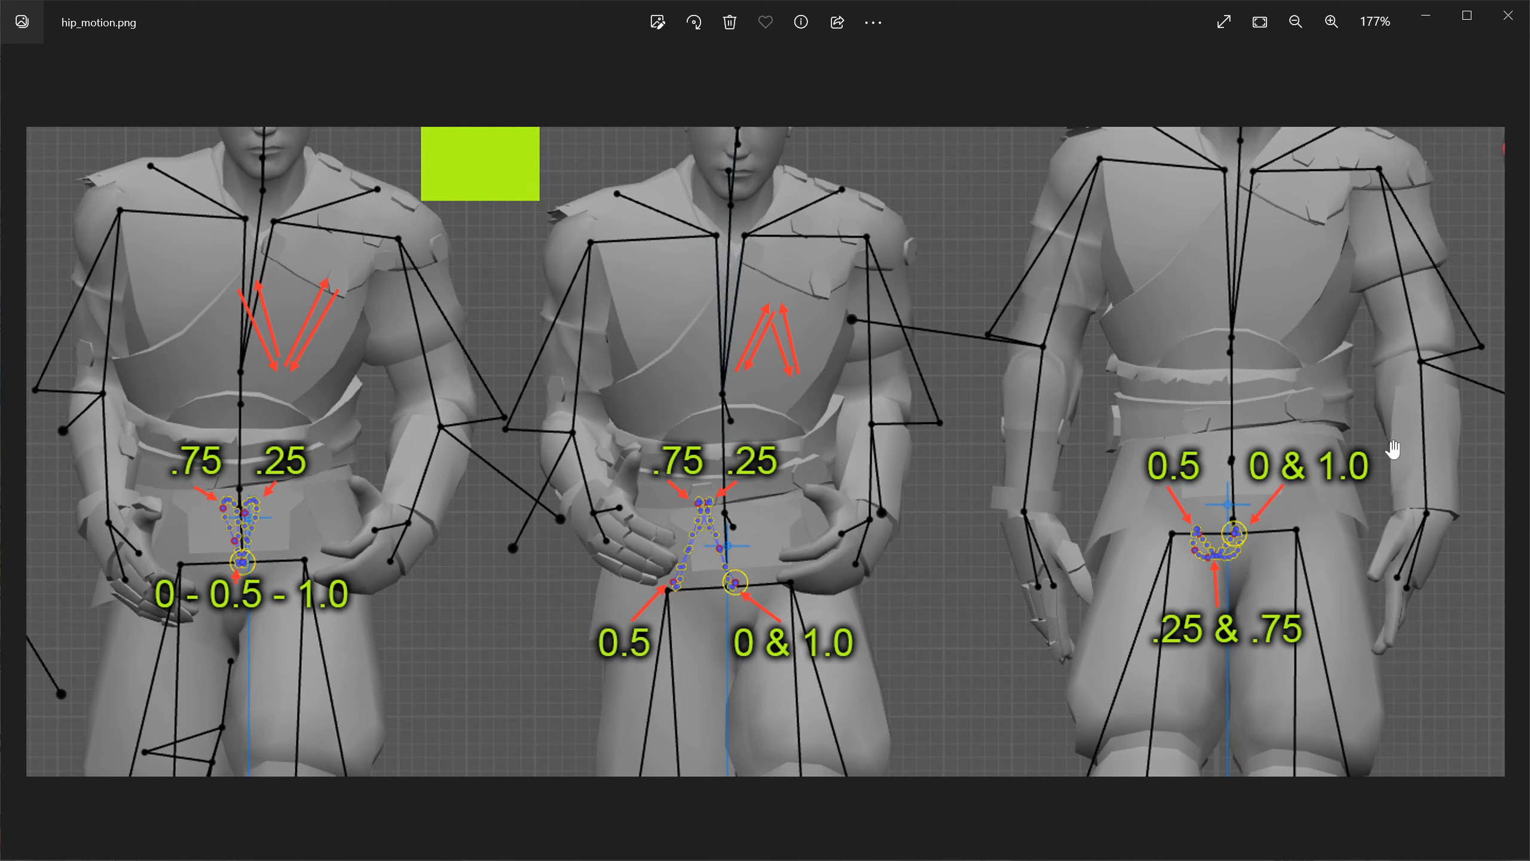
scroll(1251, 567, up, 3)
scroll(988, 509, up, 3)
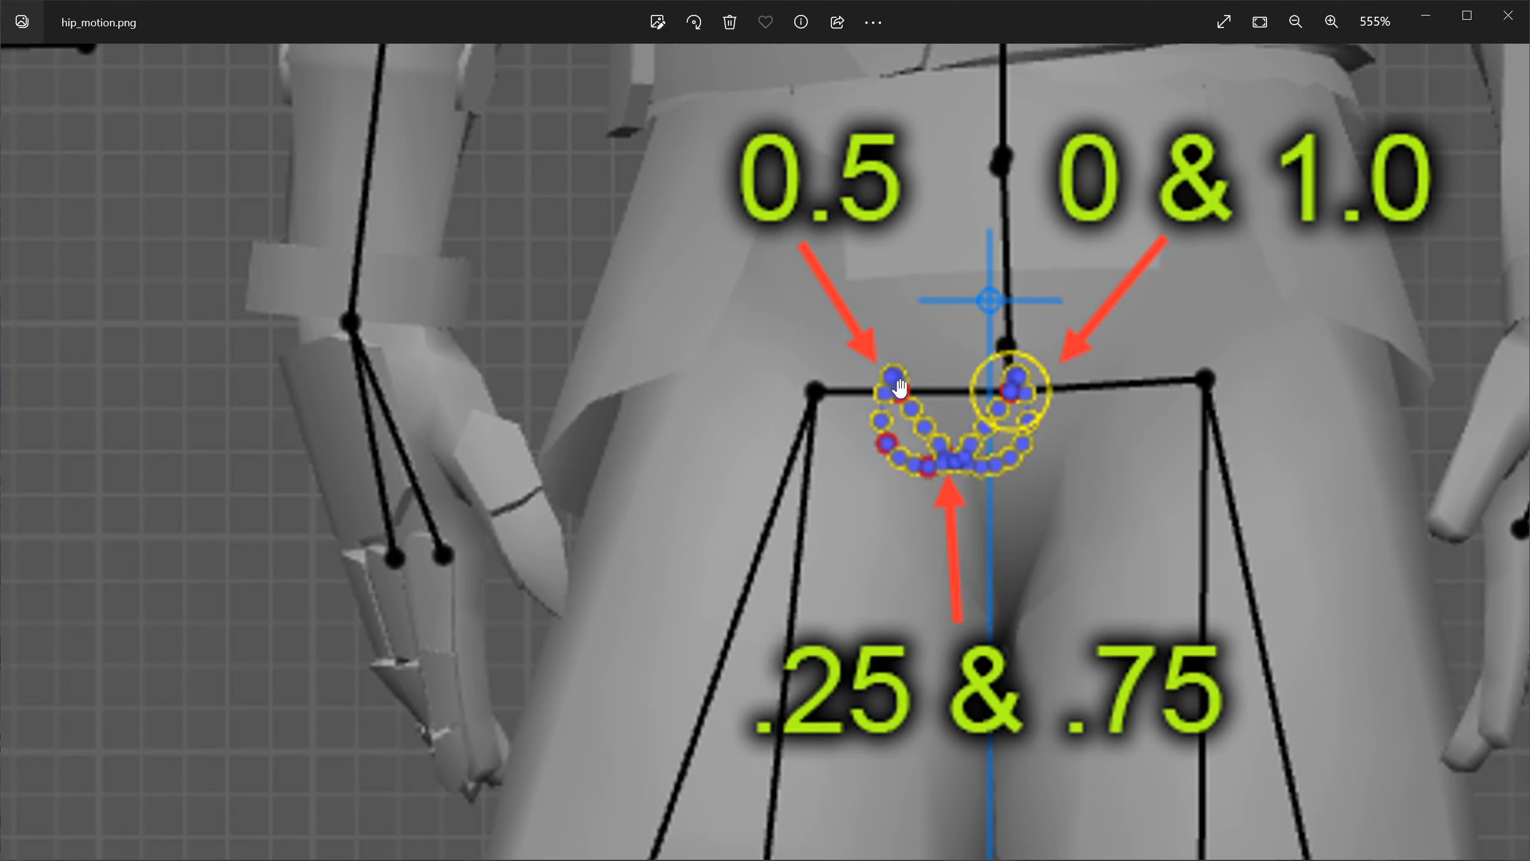
scroll(923, 416, down, 5)
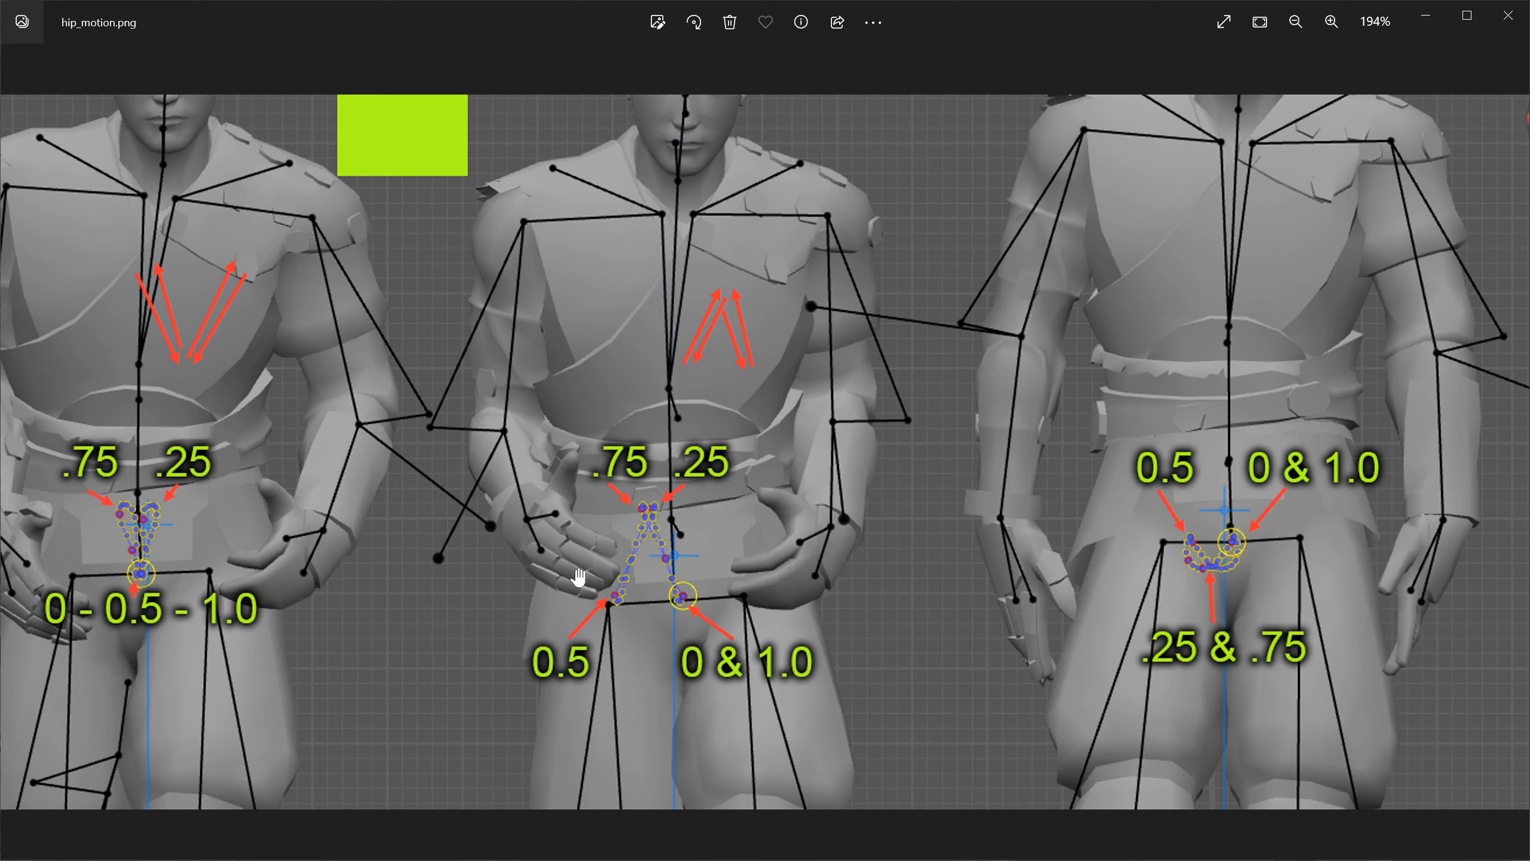
Examine the V-shaped and inverted-V hip paths of the other two figures in hip_motion.png, and close the image.
scroll(362, 591, up, 4)
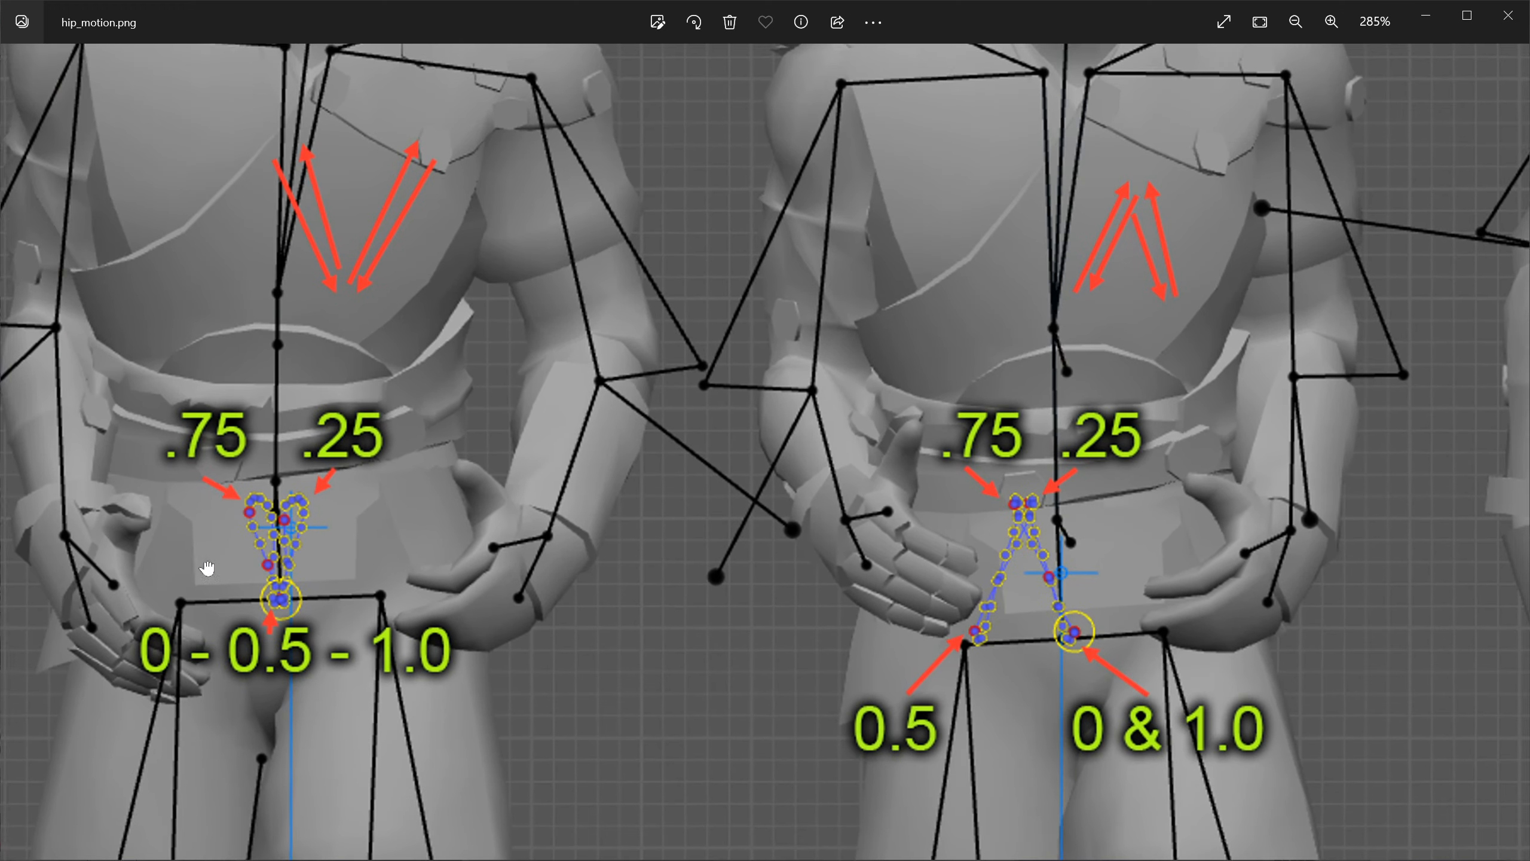
drag(207, 567, 273, 594)
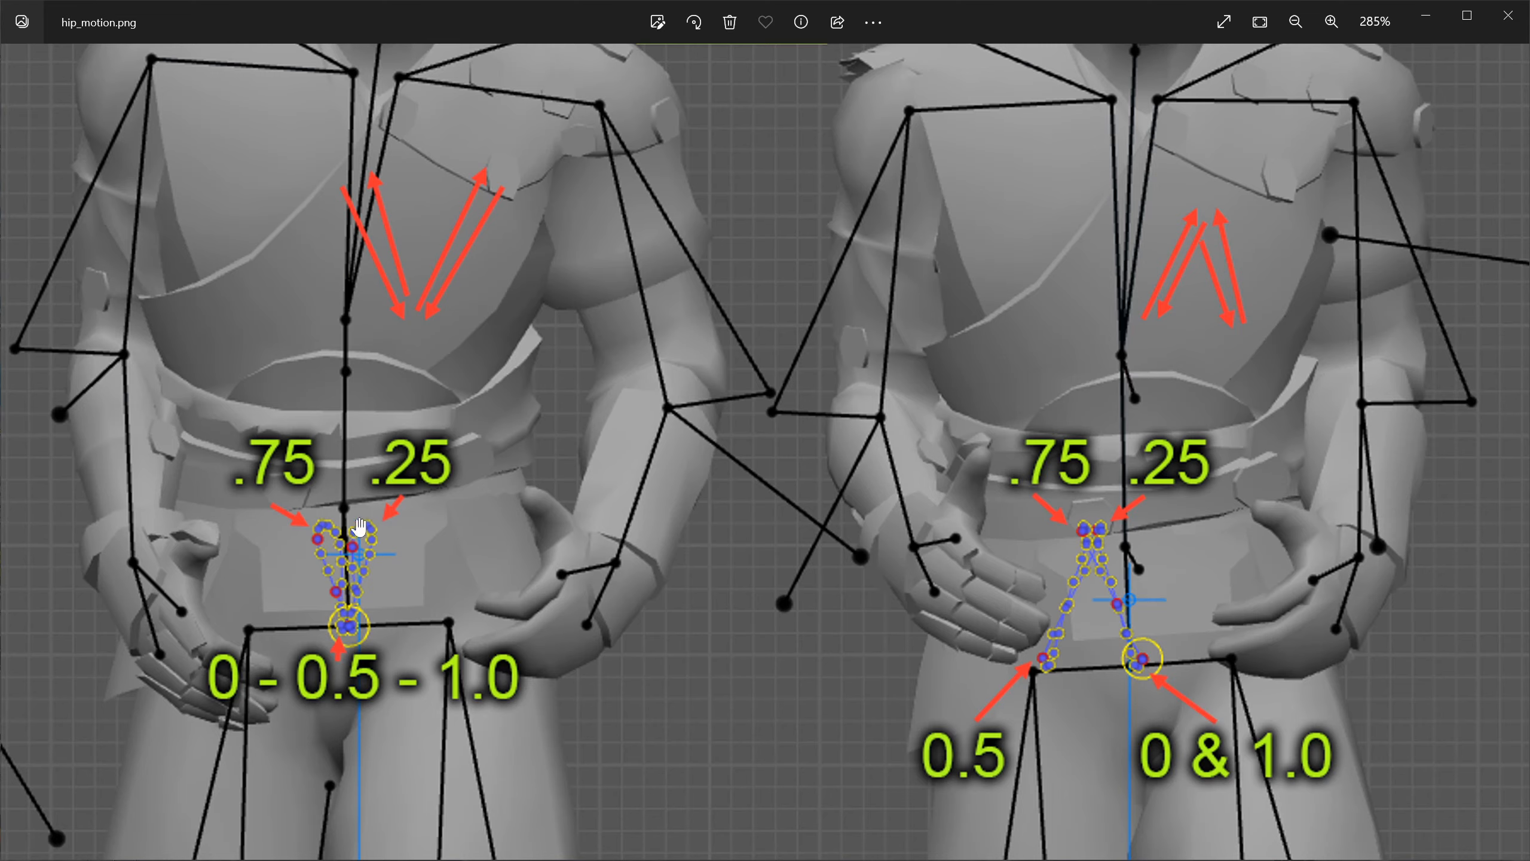
scroll(325, 563, down, 5)
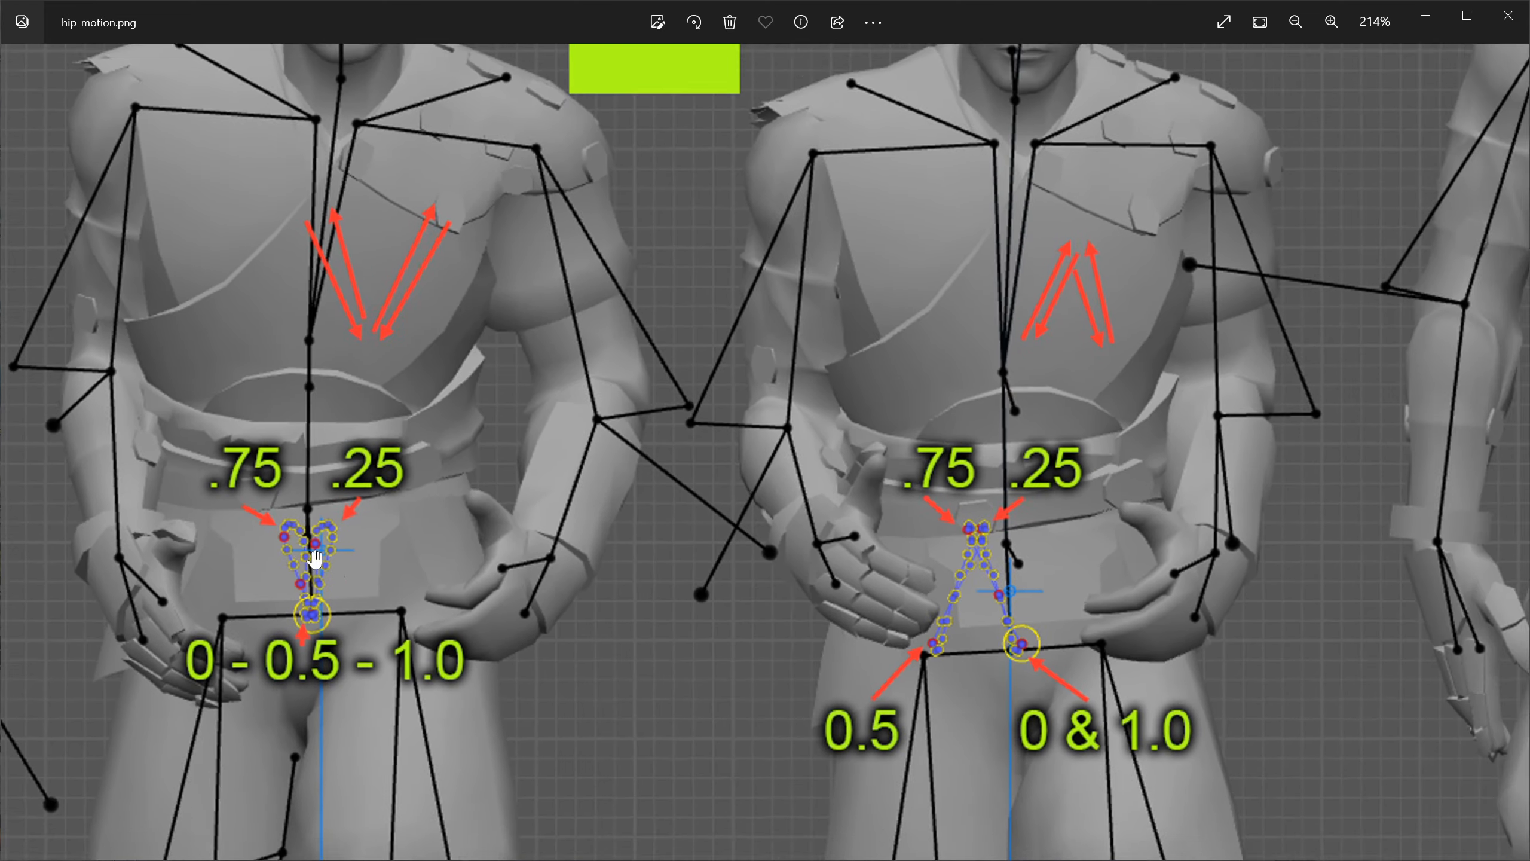
scroll(360, 572, up, 2)
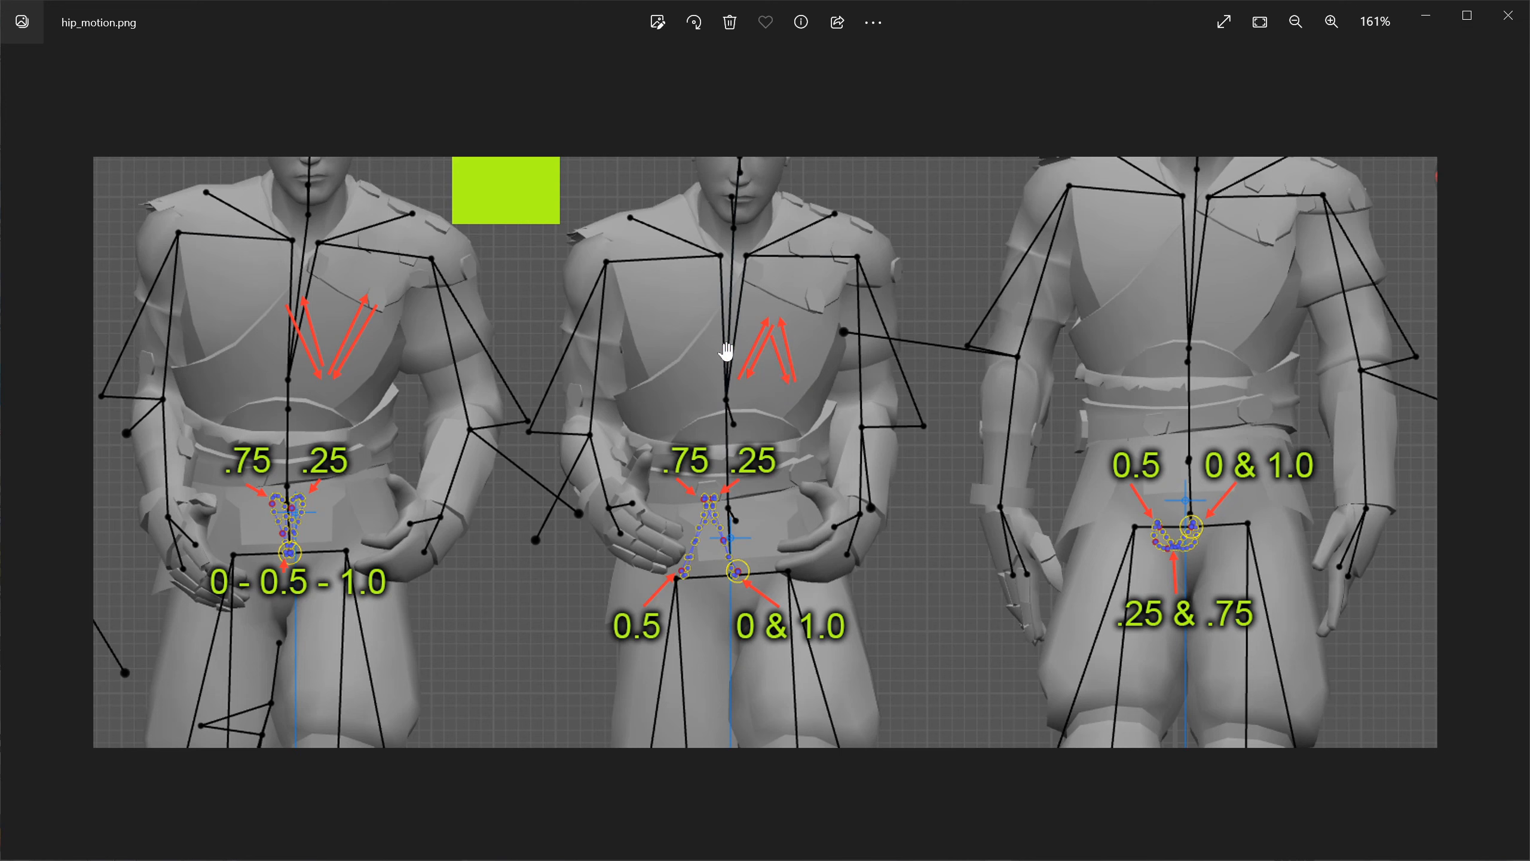
click(1508, 15)
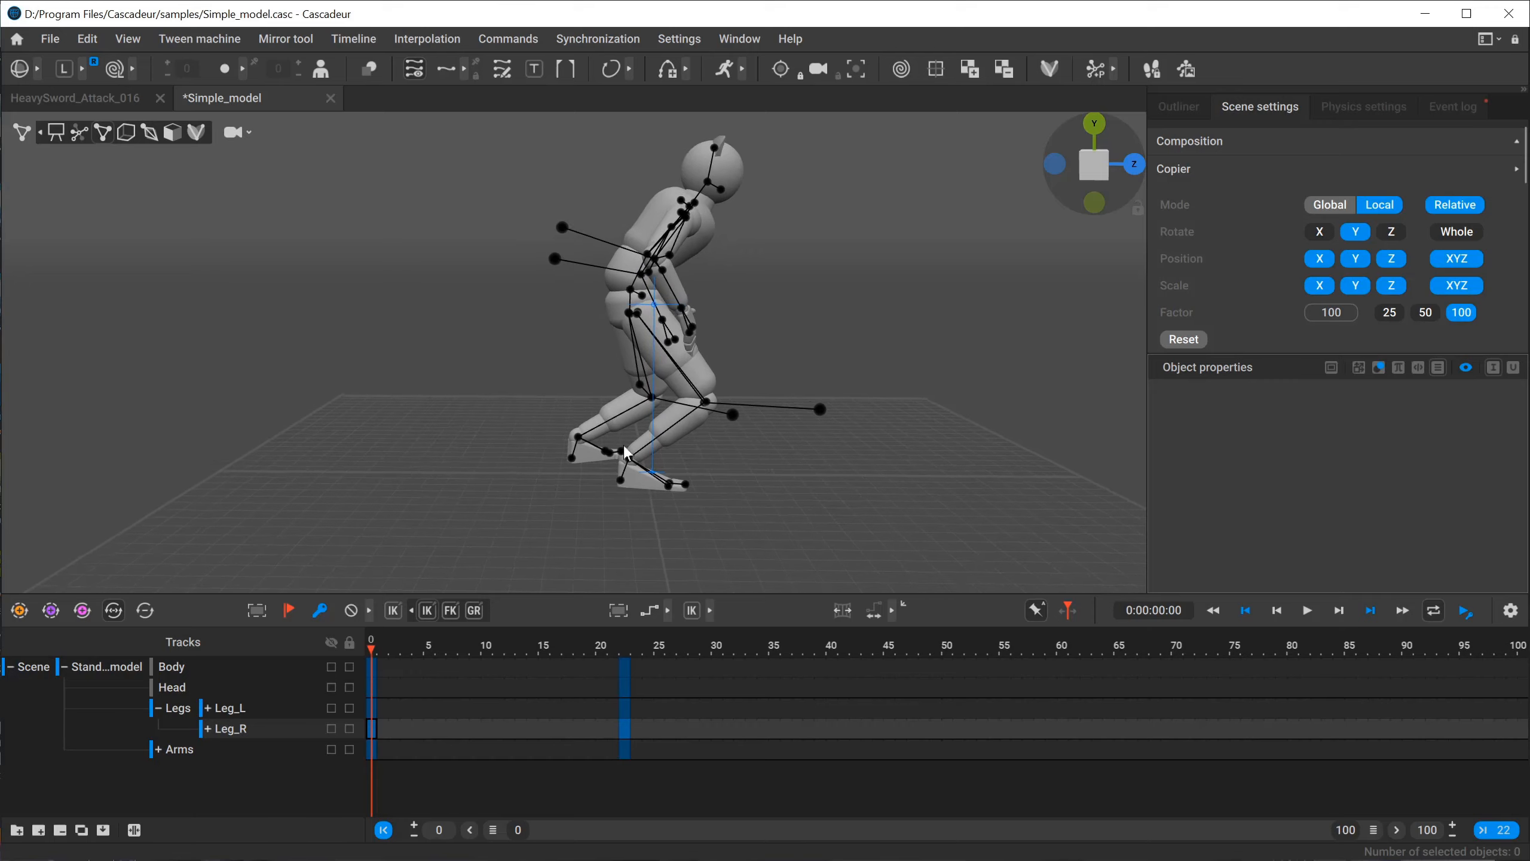
Switch to Cascadeur and examine the Simple_model character's legs and full-body pose at frame 0.
right_drag(903, 489, 823, 495)
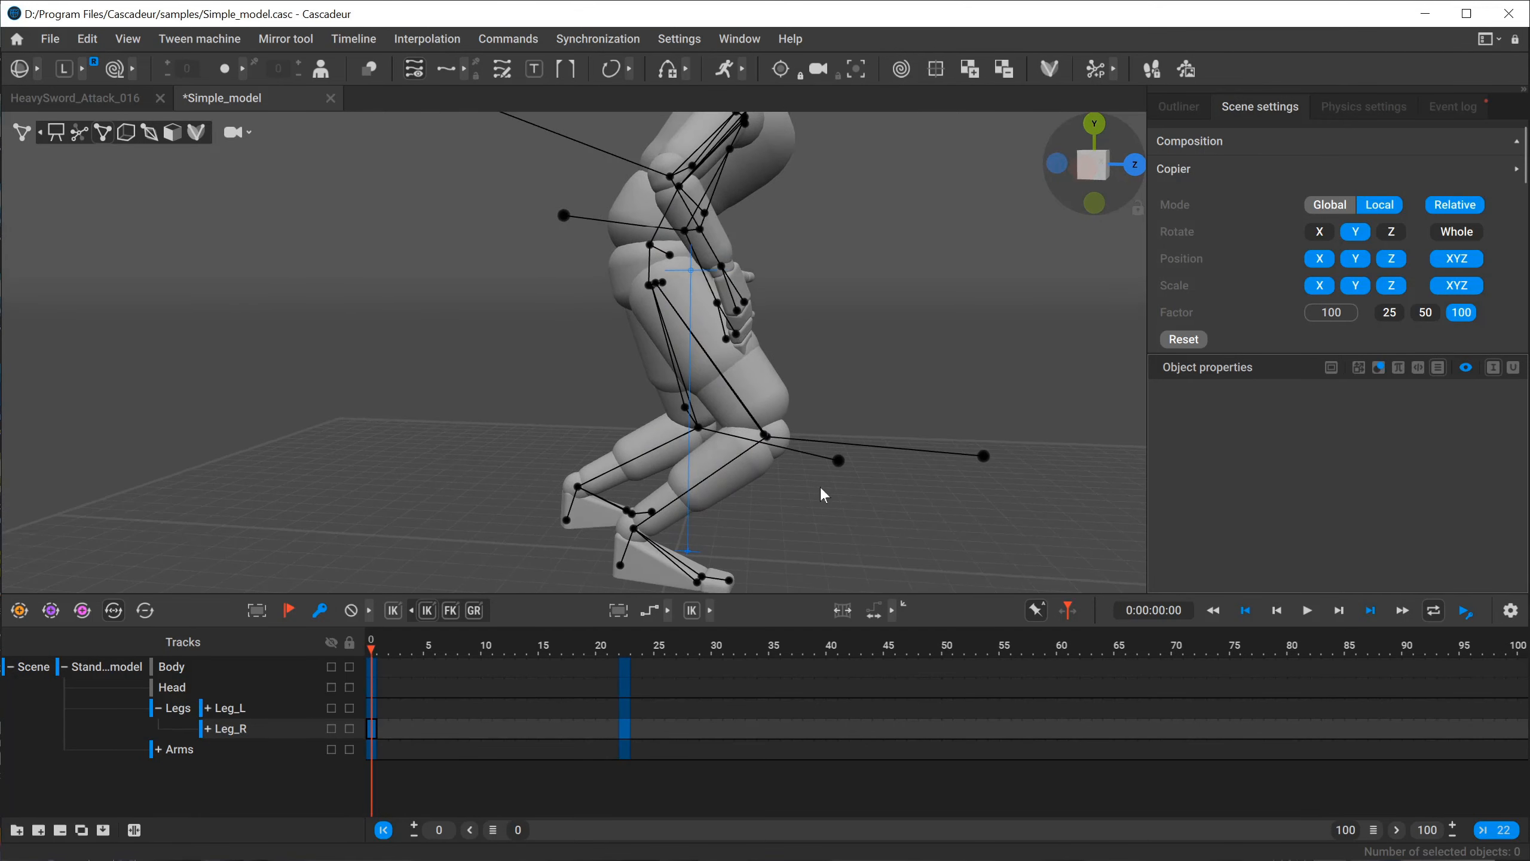
middle_drag(688, 386, 511, 330)
scroll(578, 455, up, 4)
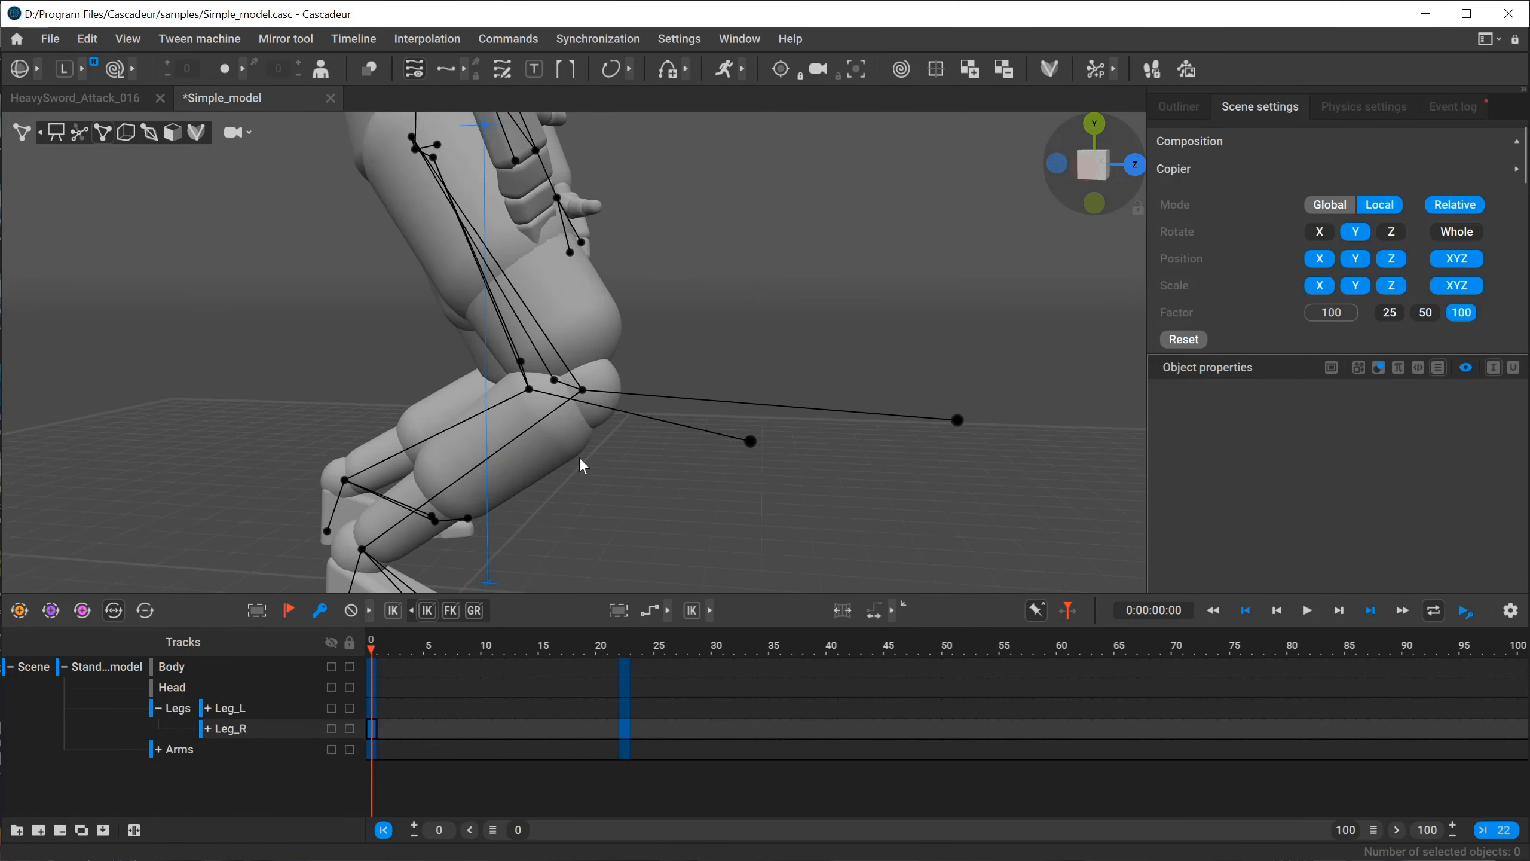
middle_drag(579, 456, 652, 333)
scroll(777, 416, up, 3)
middle_drag(777, 416, 808, 373)
scroll(808, 373, down, 7)
middle_drag(452, 277, 471, 396)
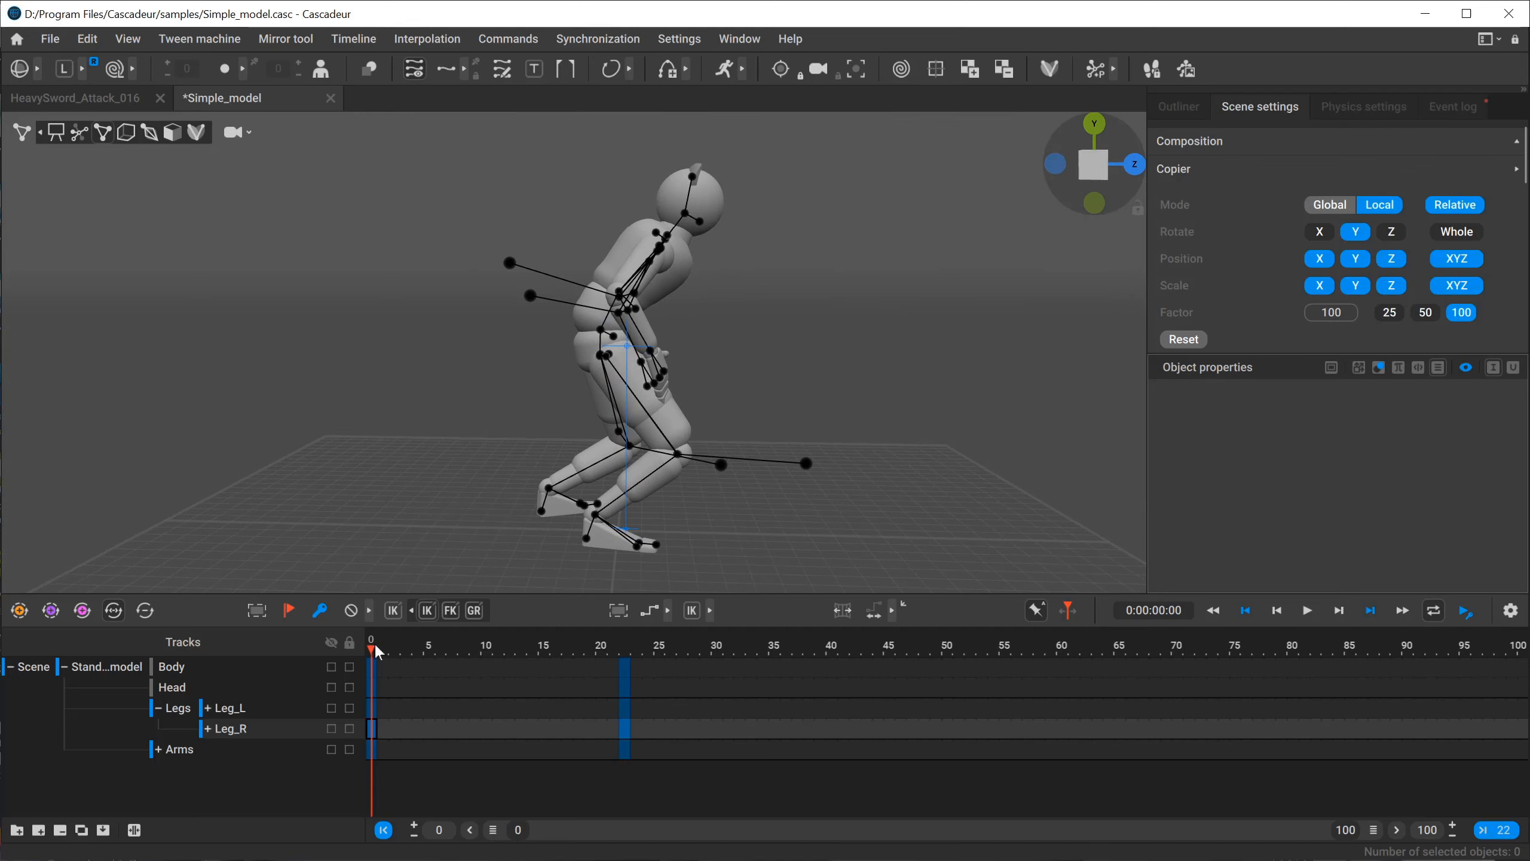
Inspect the character's center of mass at frame 22 with the Move tool, and compare the pose with frame 0.
click(626, 649)
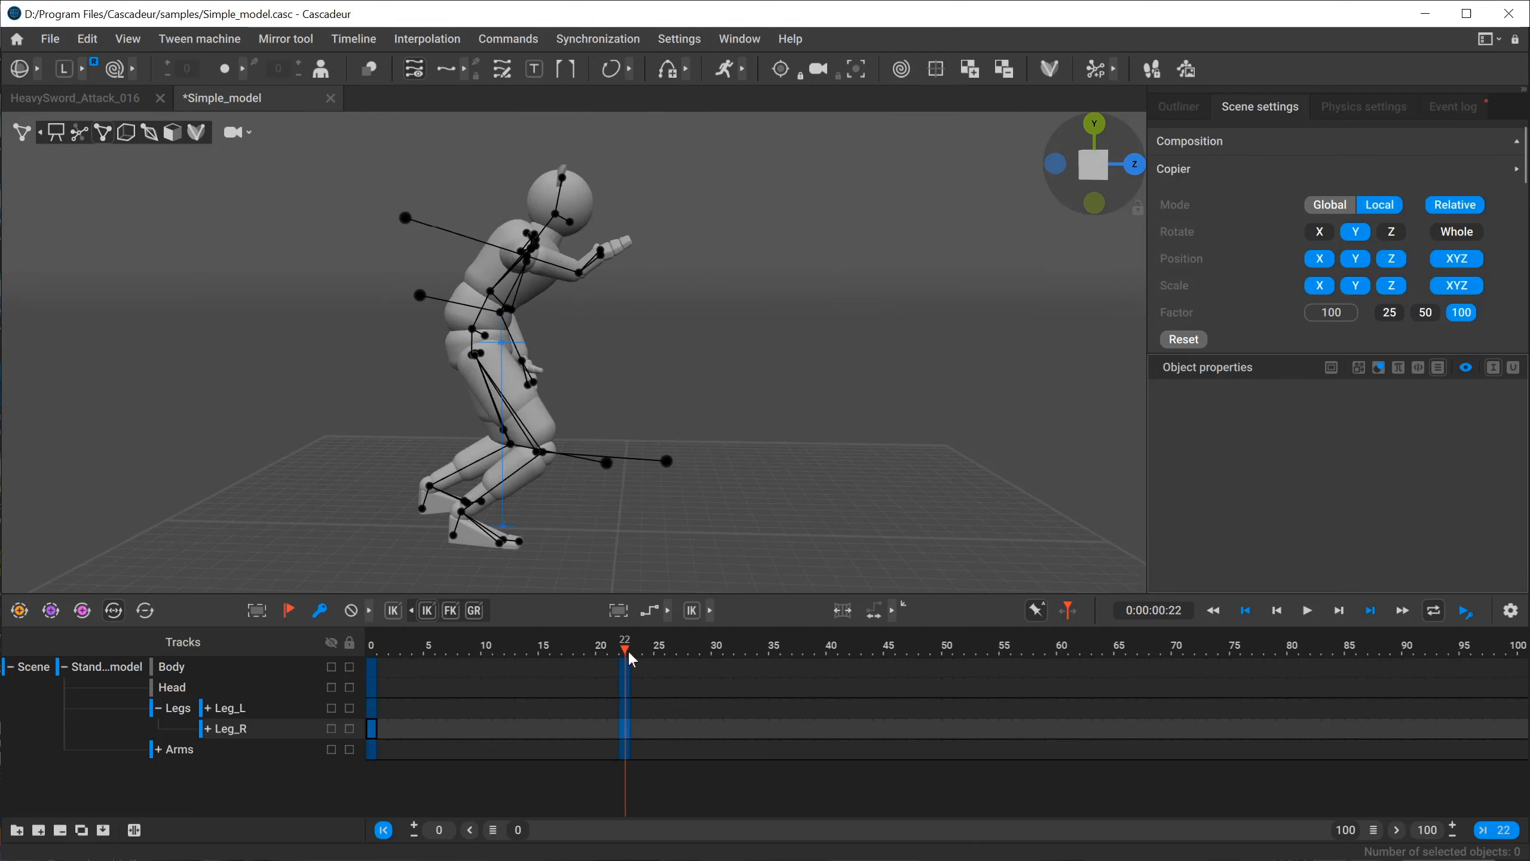
click(500, 343)
alt+drag(549, 378, 546, 486)
key(w)
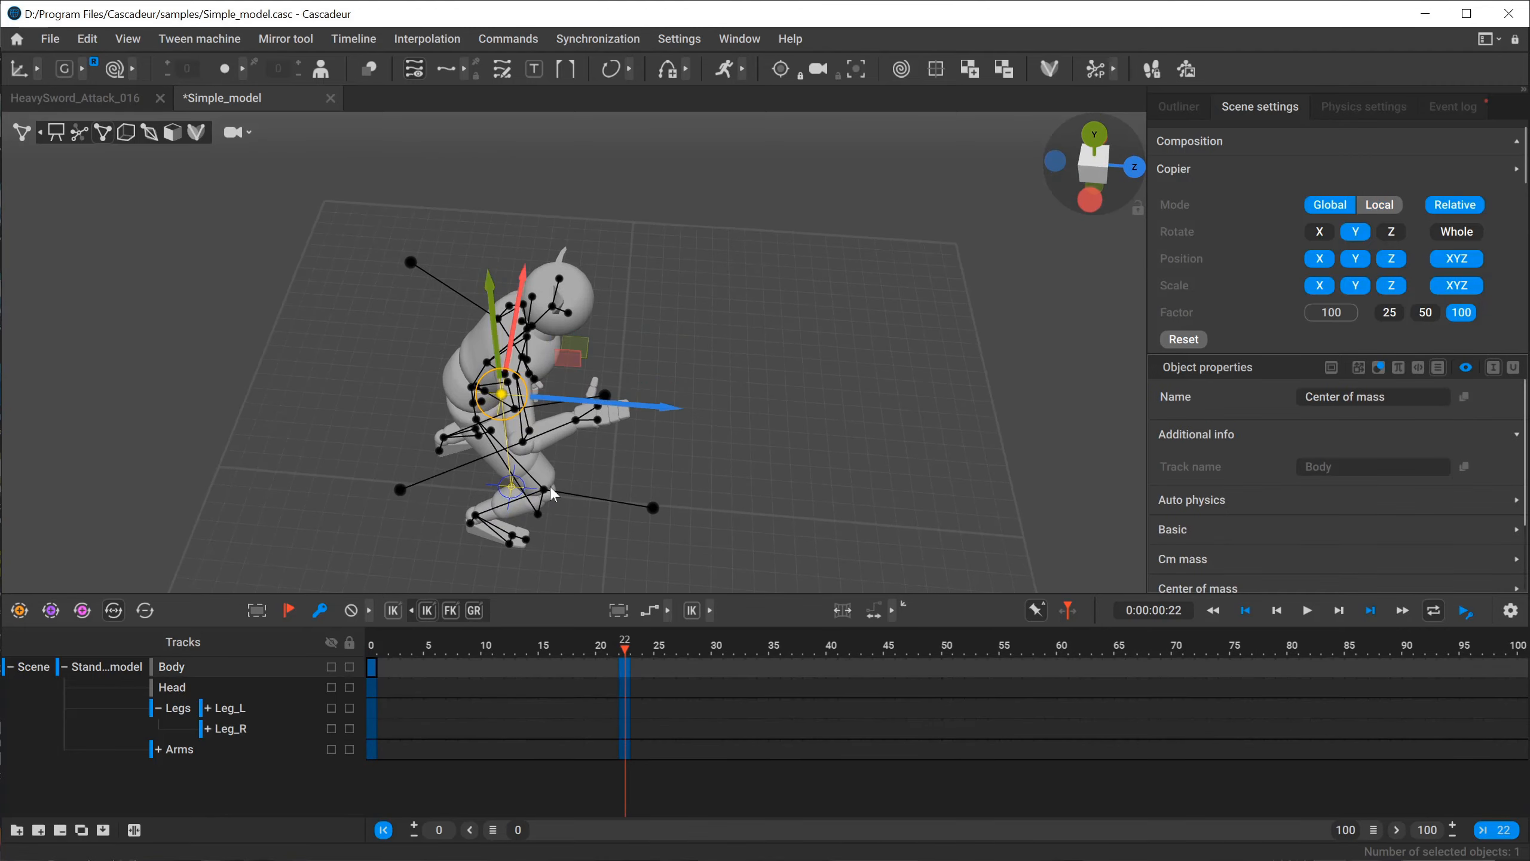
drag(656, 415, 561, 328)
click(373, 646)
click(624, 649)
Raise the right wrist slightly in local space on the Simple_model character at frame 22.
scroll(774, 380, up, 5)
click(582, 234)
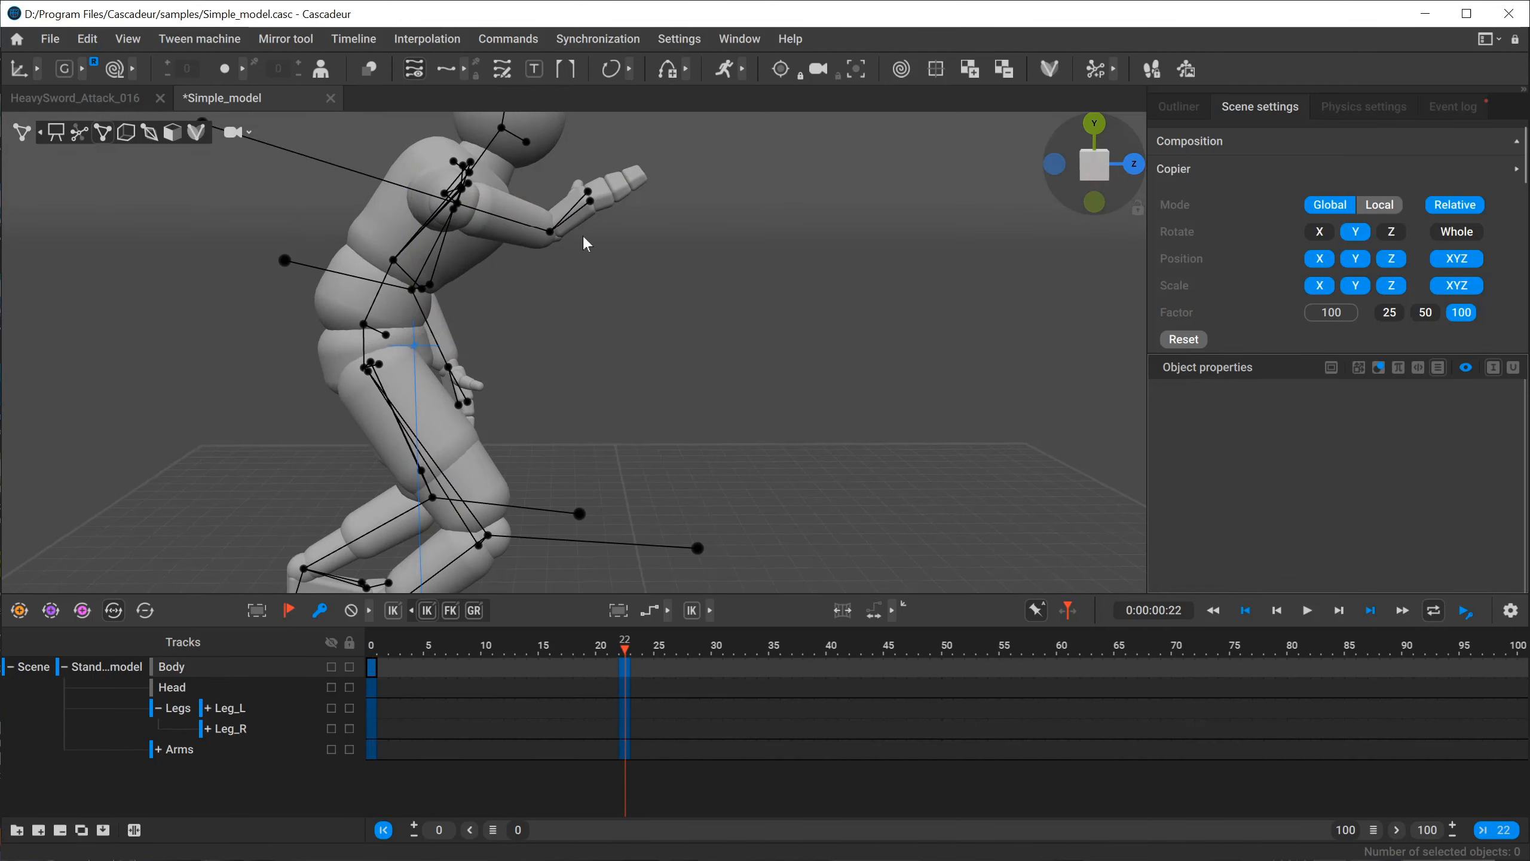
click(549, 233)
key(w)
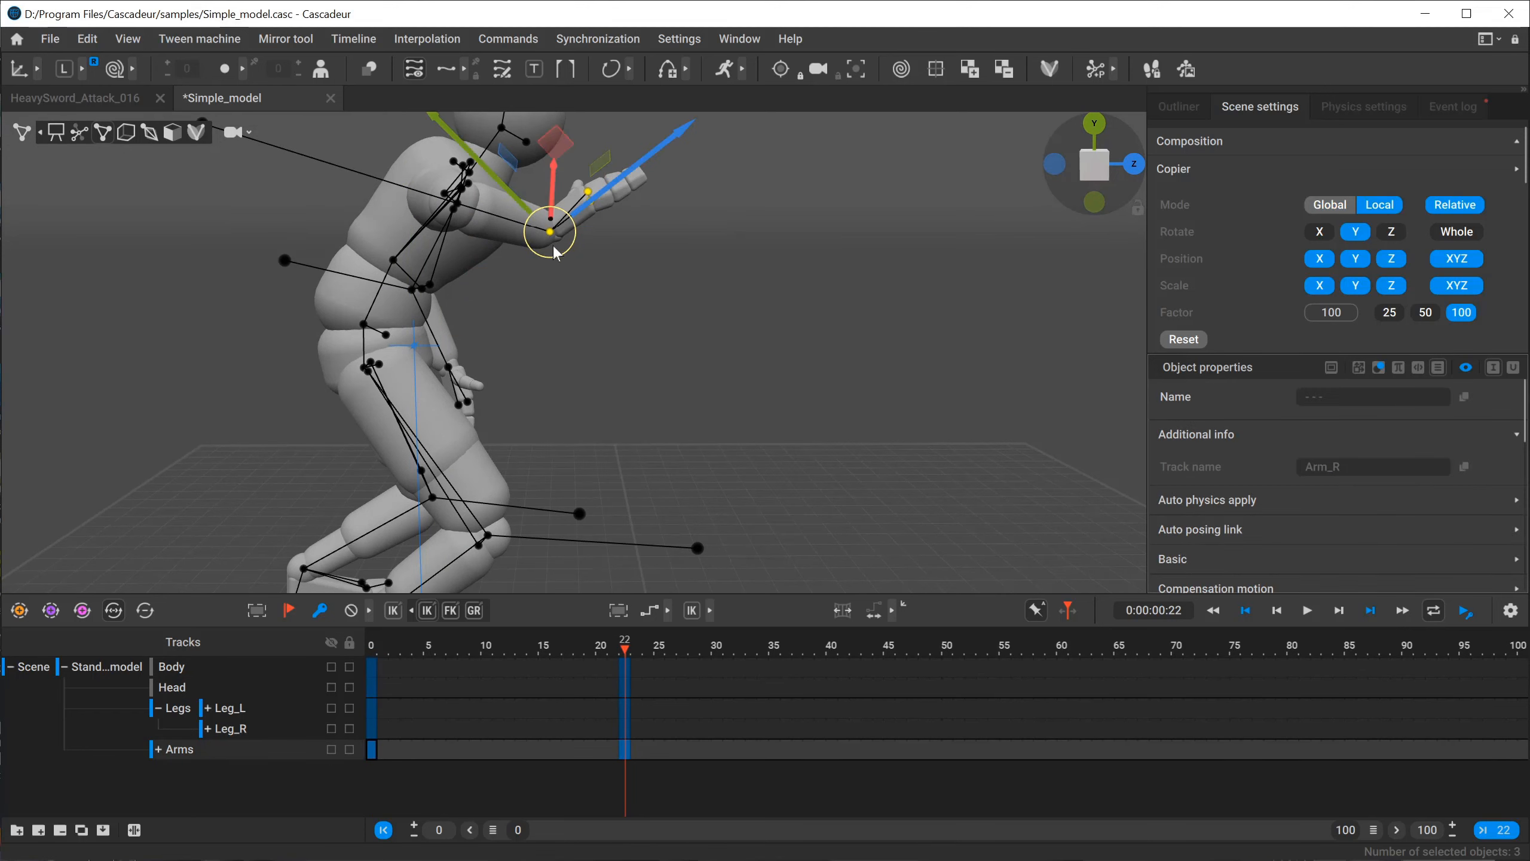
key(e)
key(w)
key(w)
drag(556, 196, 552, 182)
key(e)
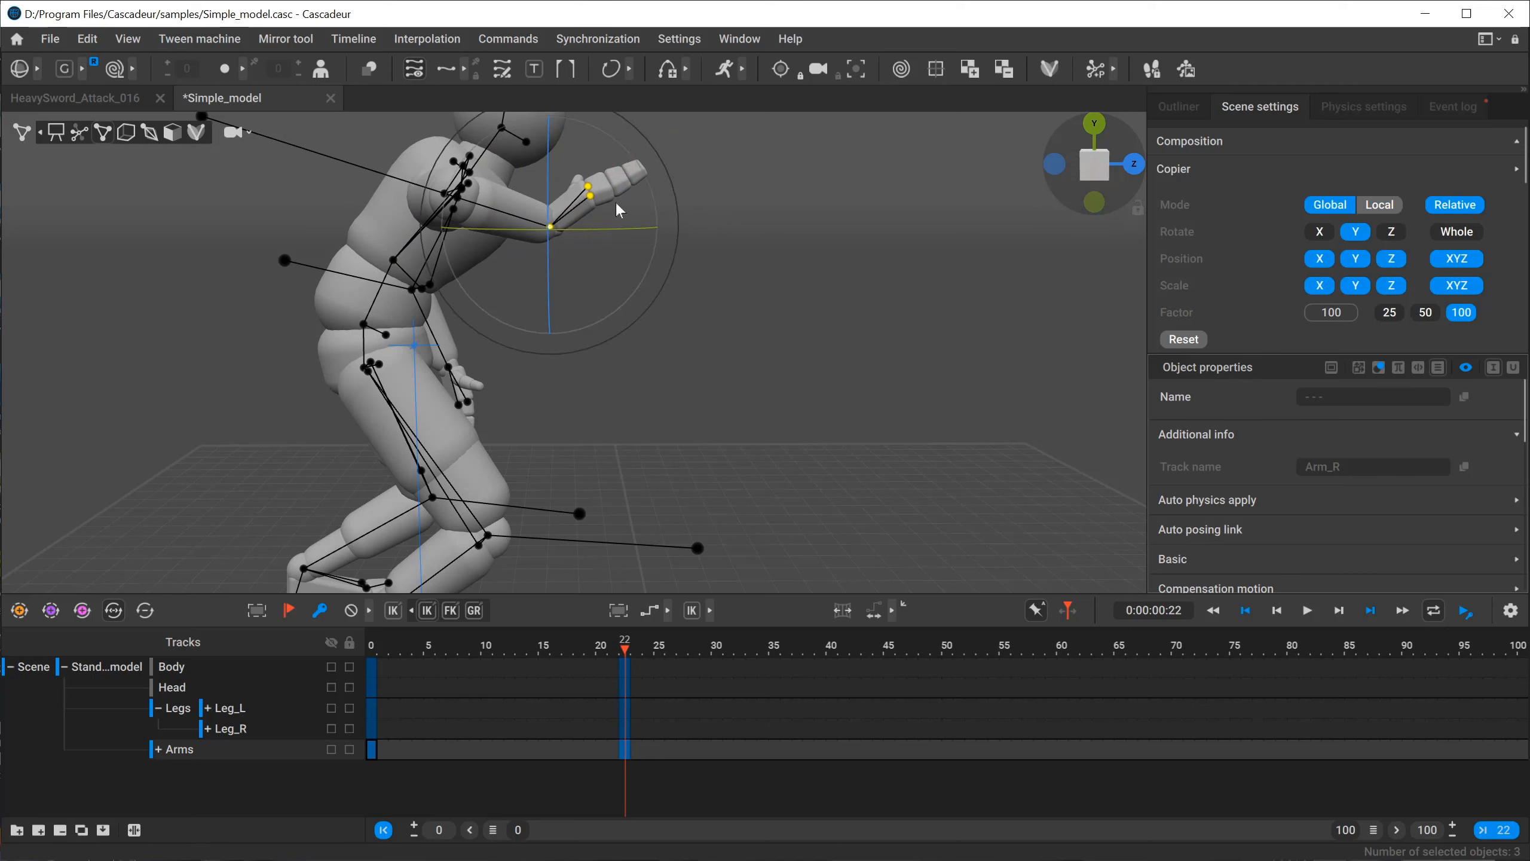
Rotate the right hand slightly around the wrist at frame 22 with the Rotate tool in local space.
key(e)
mouse_move(607, 137)
mouse_down()
mouse_move(567, 132)
mouse_move(618, 160)
mouse_up()
alt+middle_drag(566, 355, 650, 307)
scroll(492, 288, down, 3)
alt+middle_drag(493, 288, 459, 318)
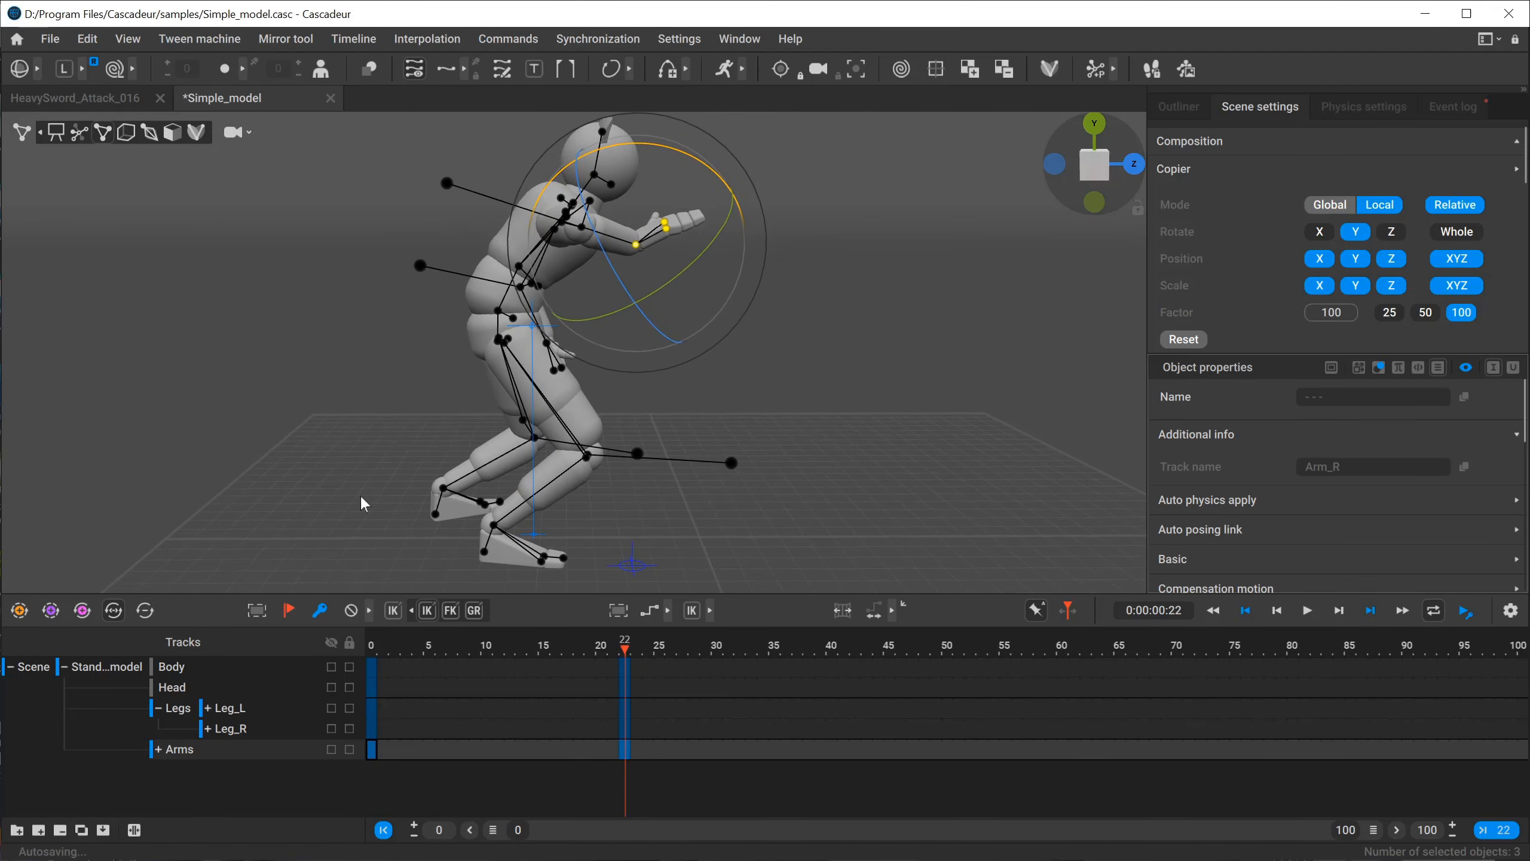
Examine the character's full pose at frame 0 from several angles, then its legs and feet in close-up.
click(371, 642)
alt+middle_drag(587, 428, 439, 398)
scroll(346, 365, down, 3)
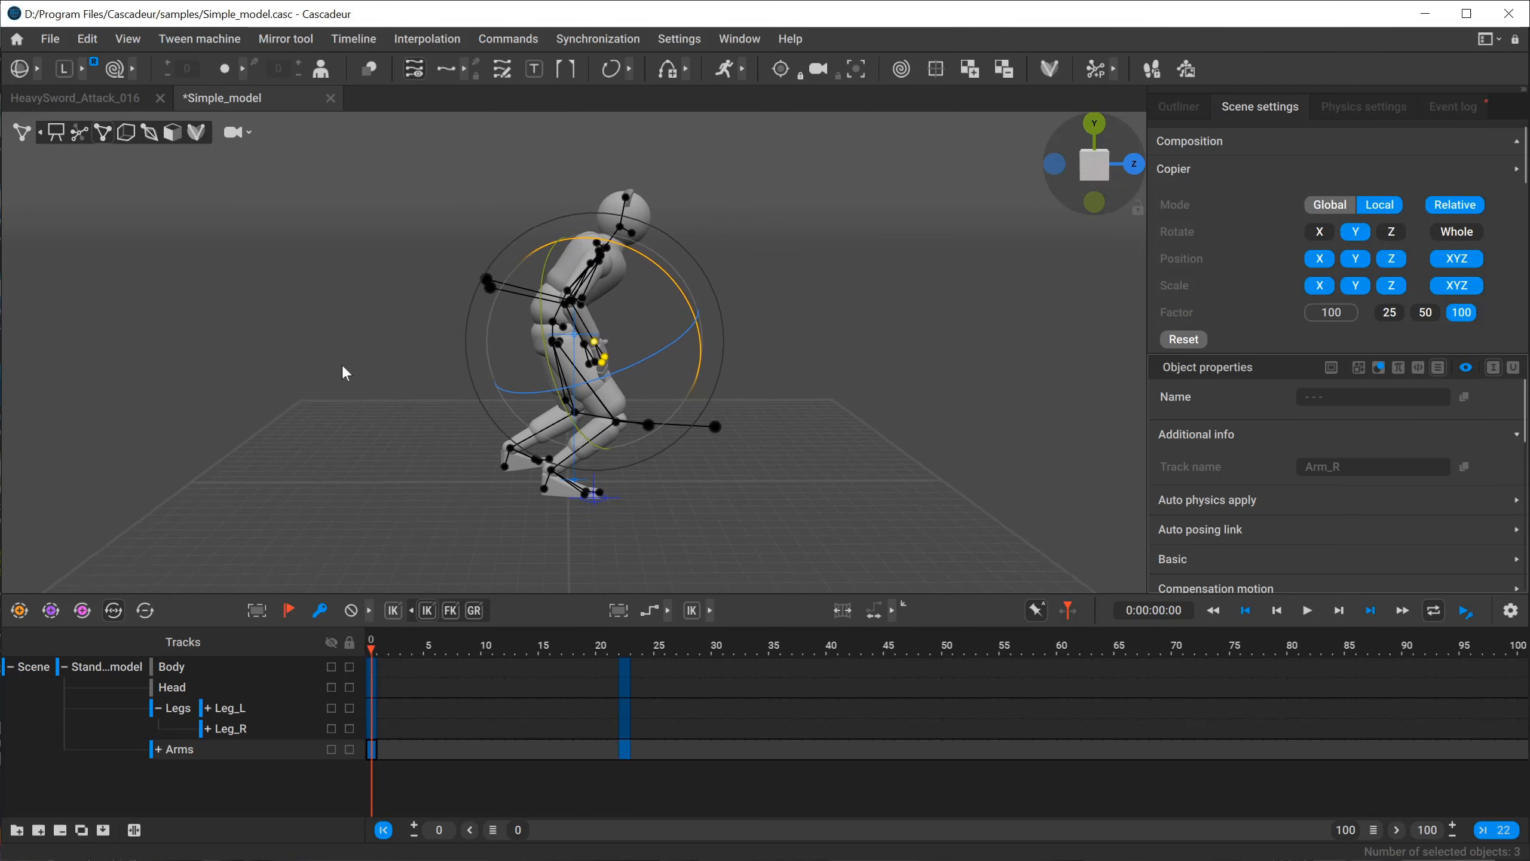
alt+drag(355, 374, 368, 361)
alt+middle_drag(368, 361, 349, 387)
alt+right_drag(349, 387, 428, 412)
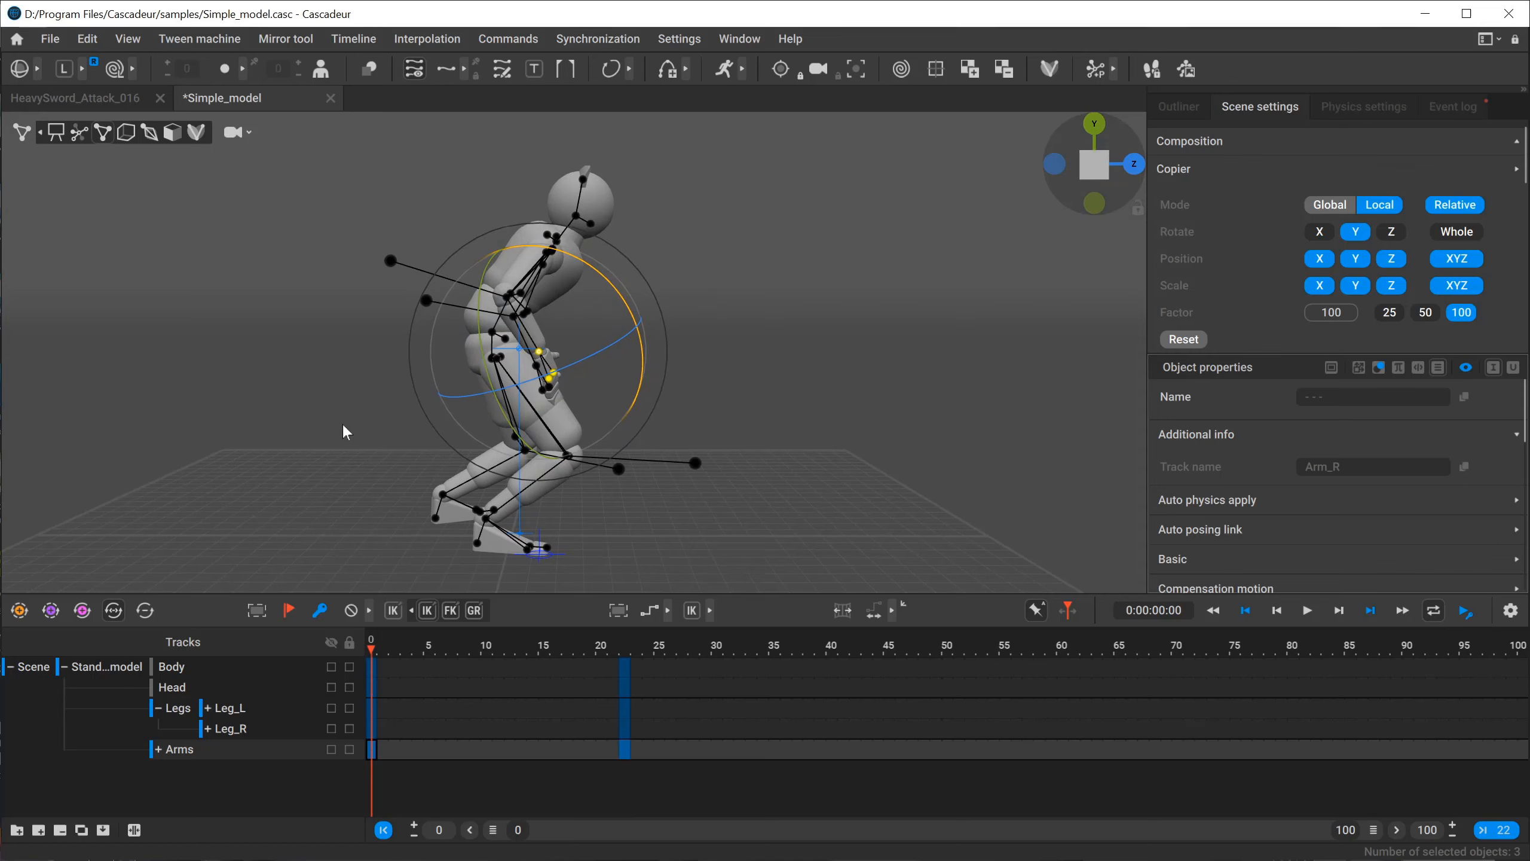
alt+drag(323, 398, 356, 408)
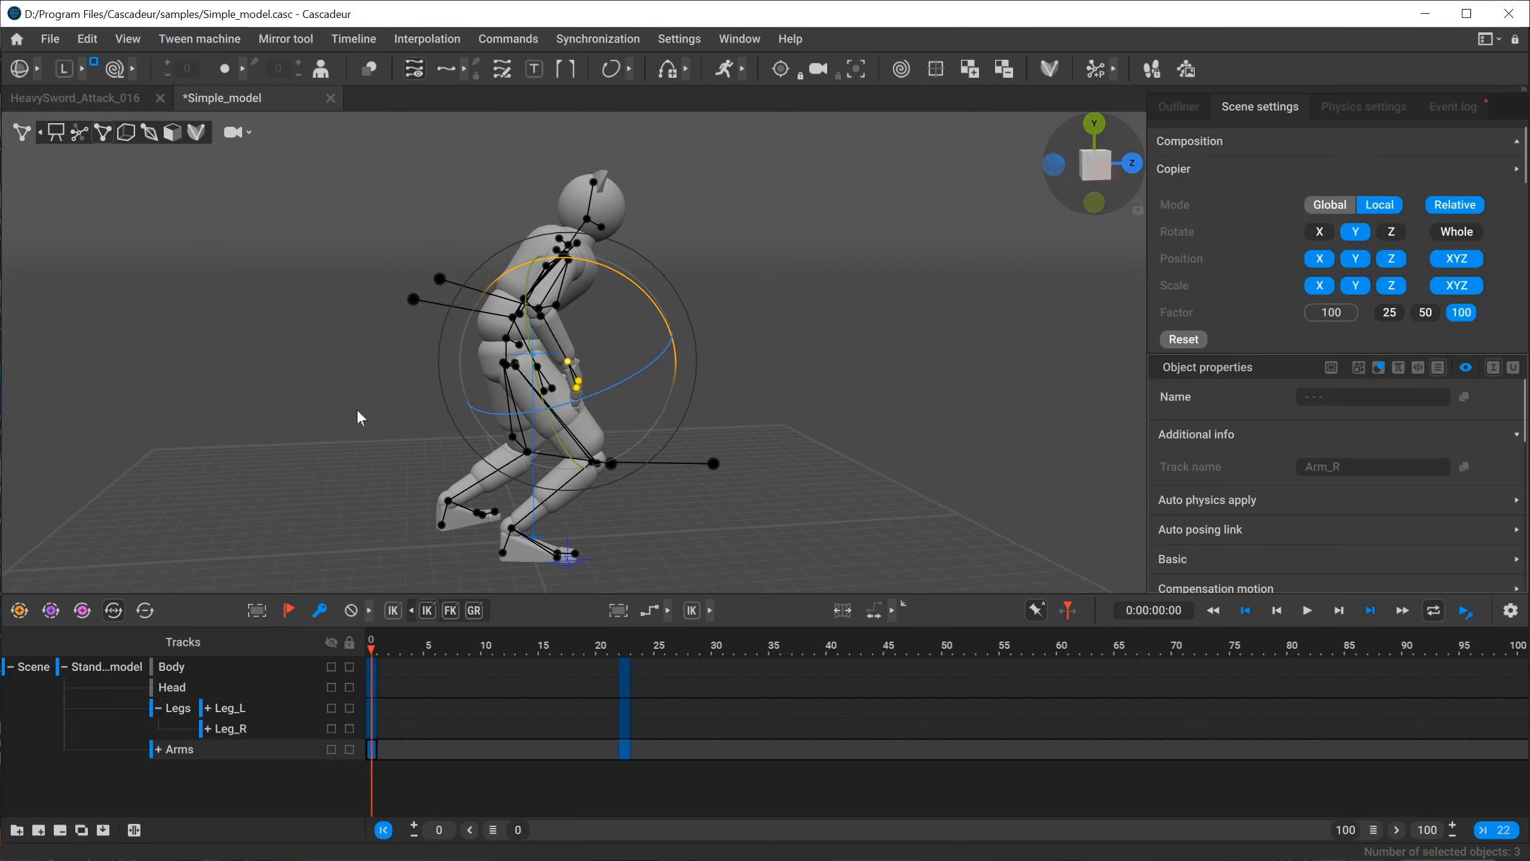
alt+middle_drag(357, 408, 415, 362)
alt+right_drag(415, 362, 661, 491)
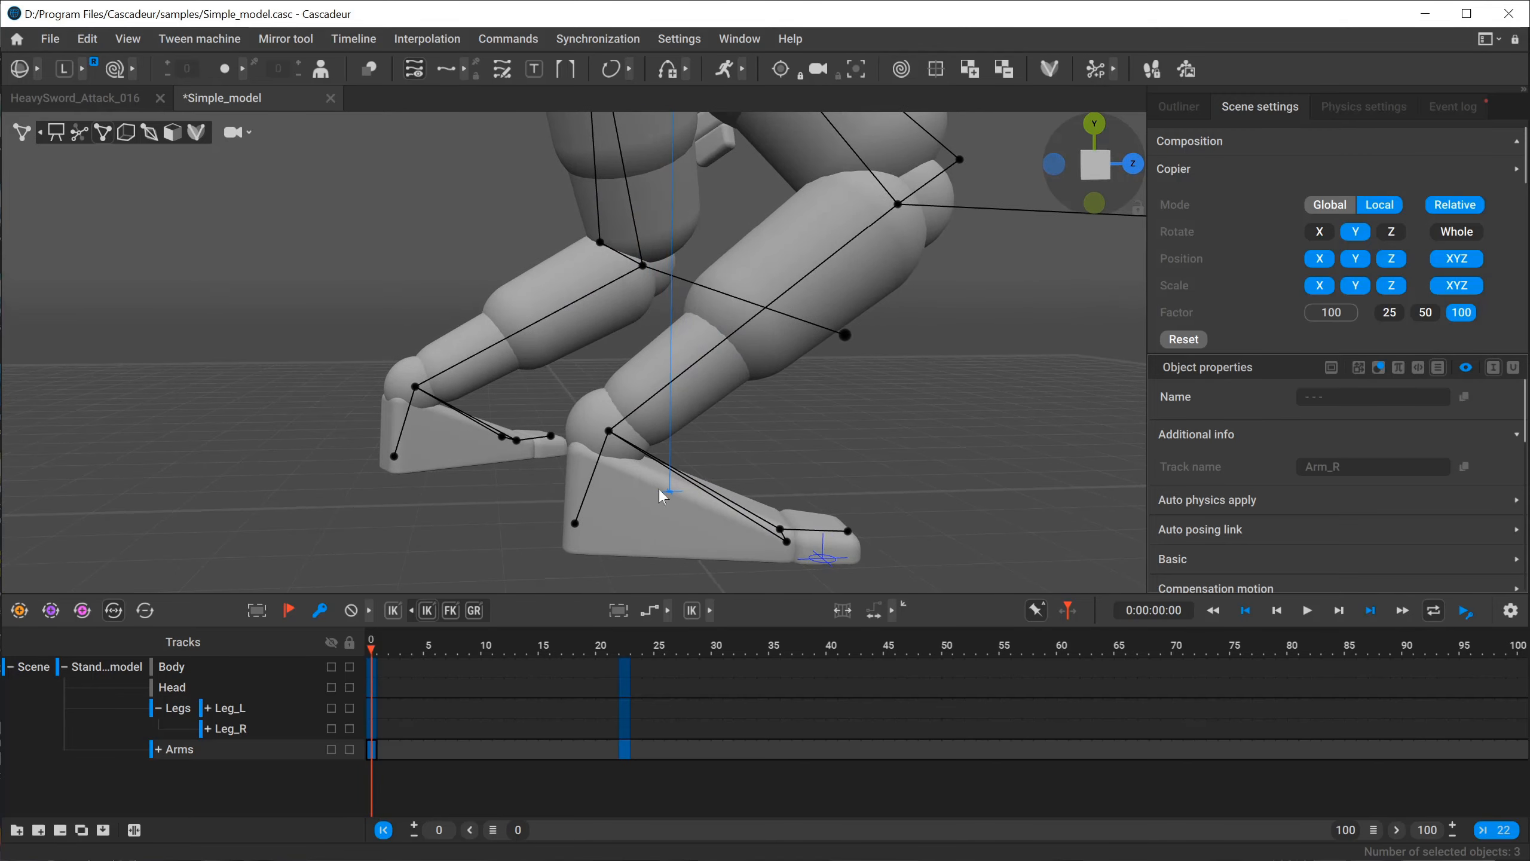
Select toe_MainPoint_r on the right foot and compare its object properties with hidden properties shown and filtered out.
click(244, 729)
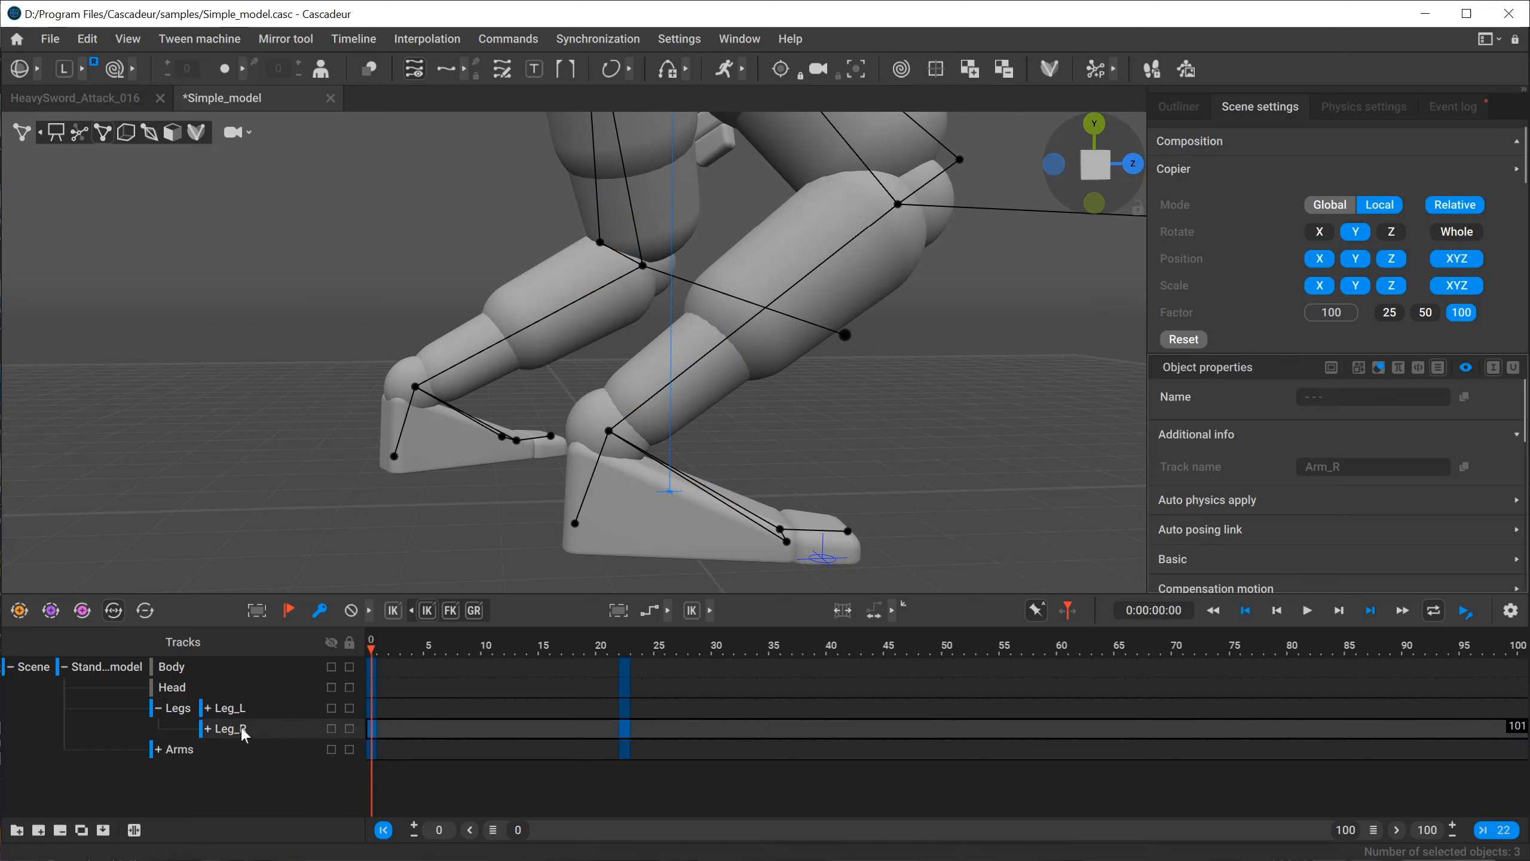
click(790, 531)
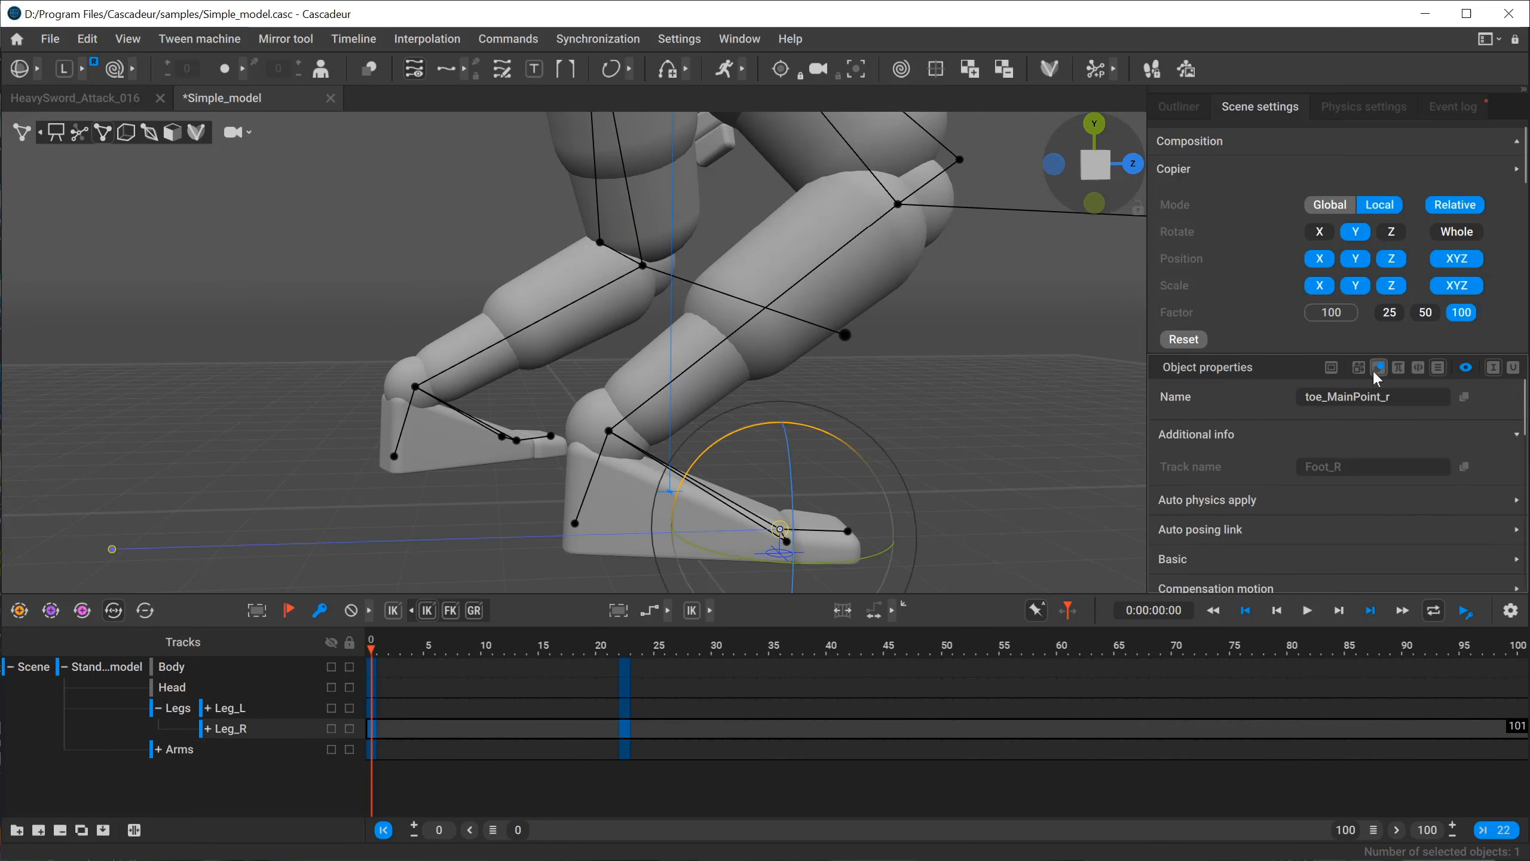
click(1466, 370)
click(1465, 369)
scroll(1289, 462, down, 15)
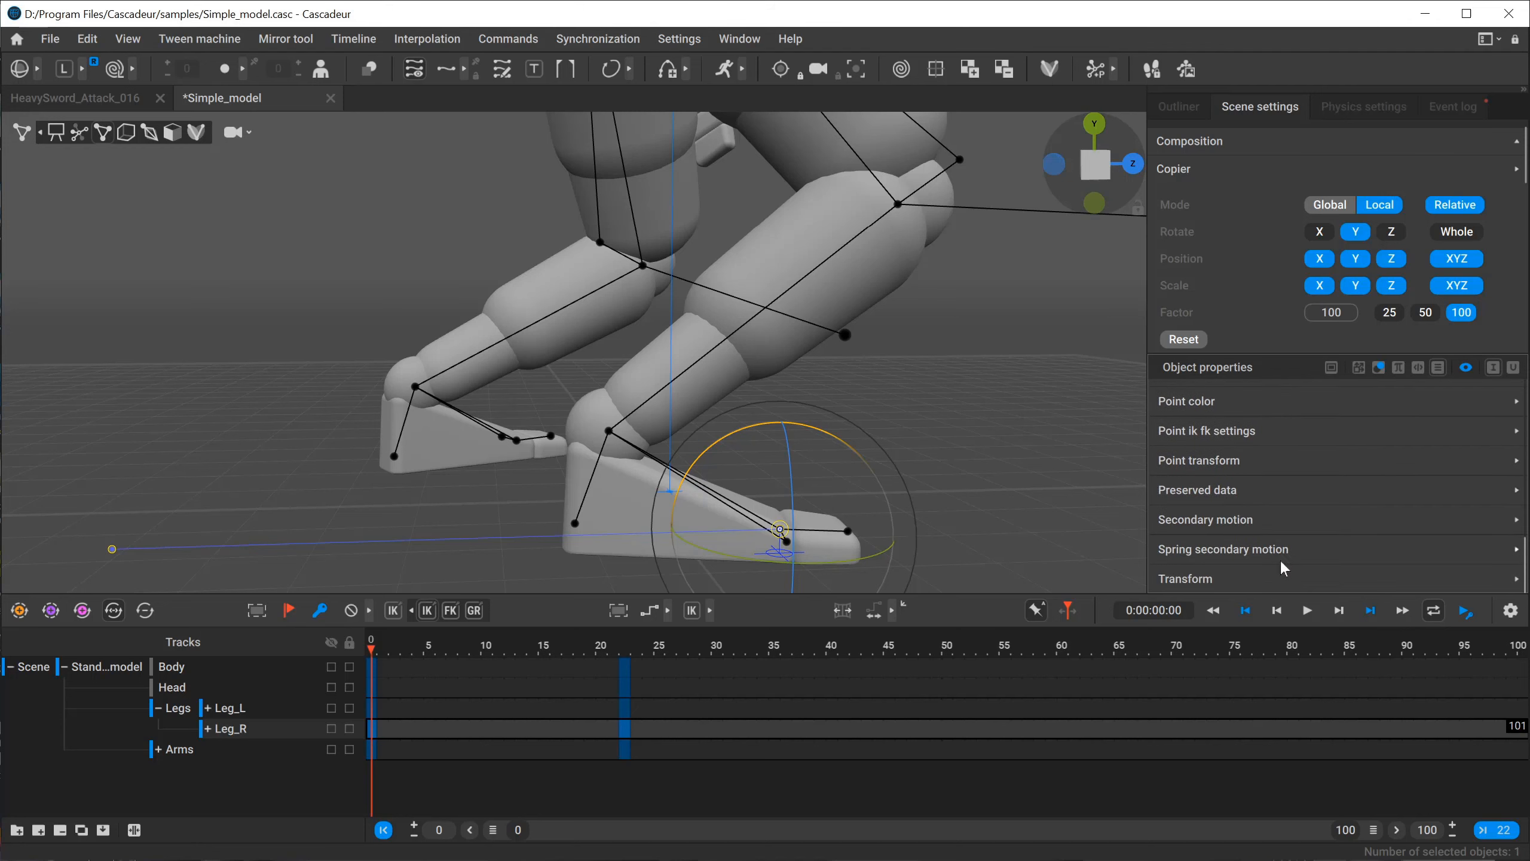
scroll(1273, 517, up, 15)
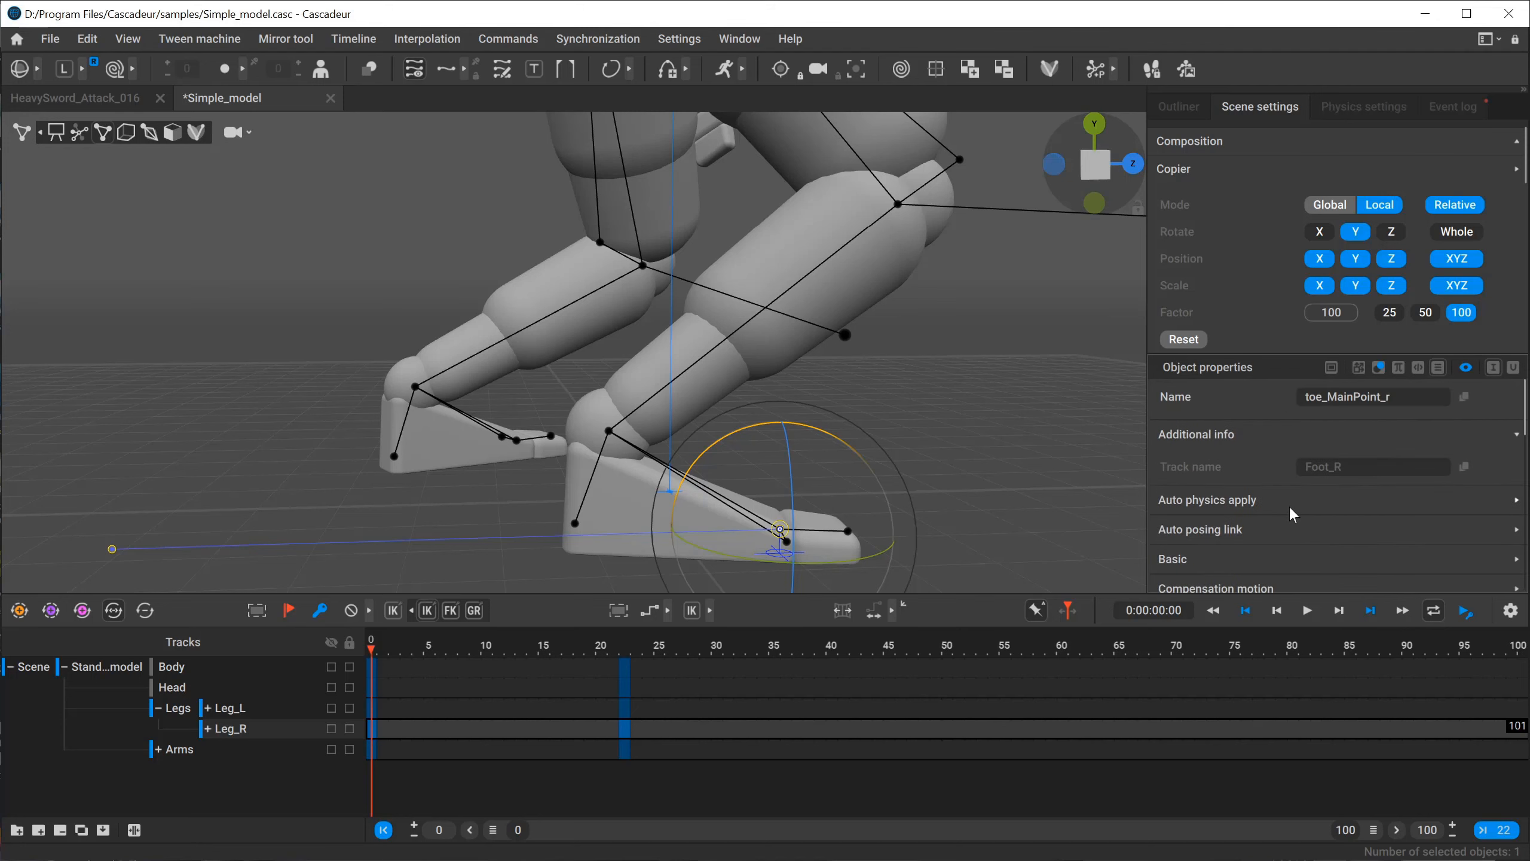
click(1465, 367)
scroll(1333, 474, down, 3)
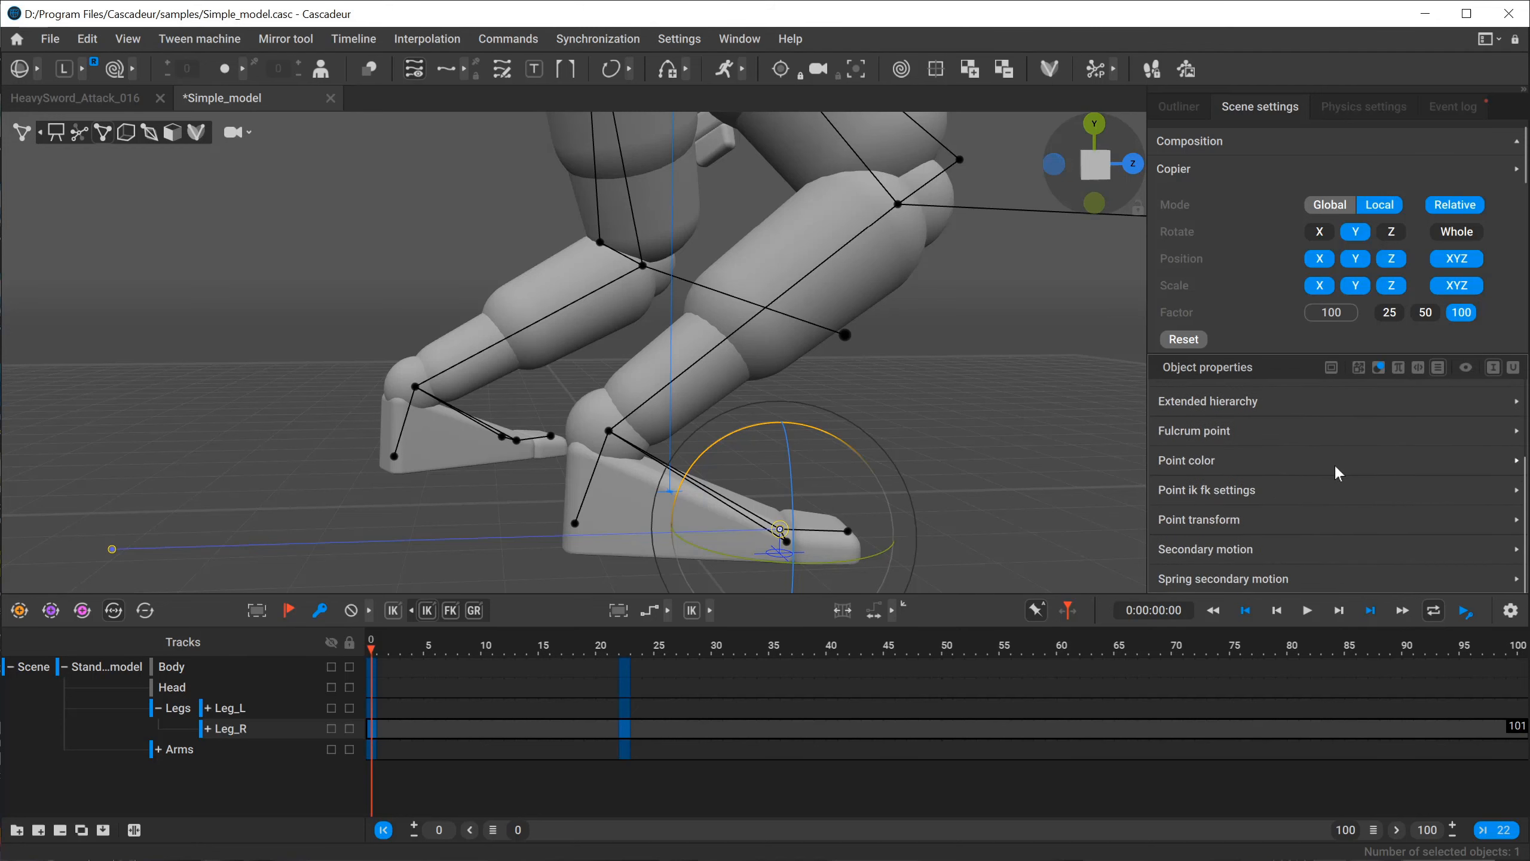
click(1465, 367)
scroll(1460, 395, up, 5)
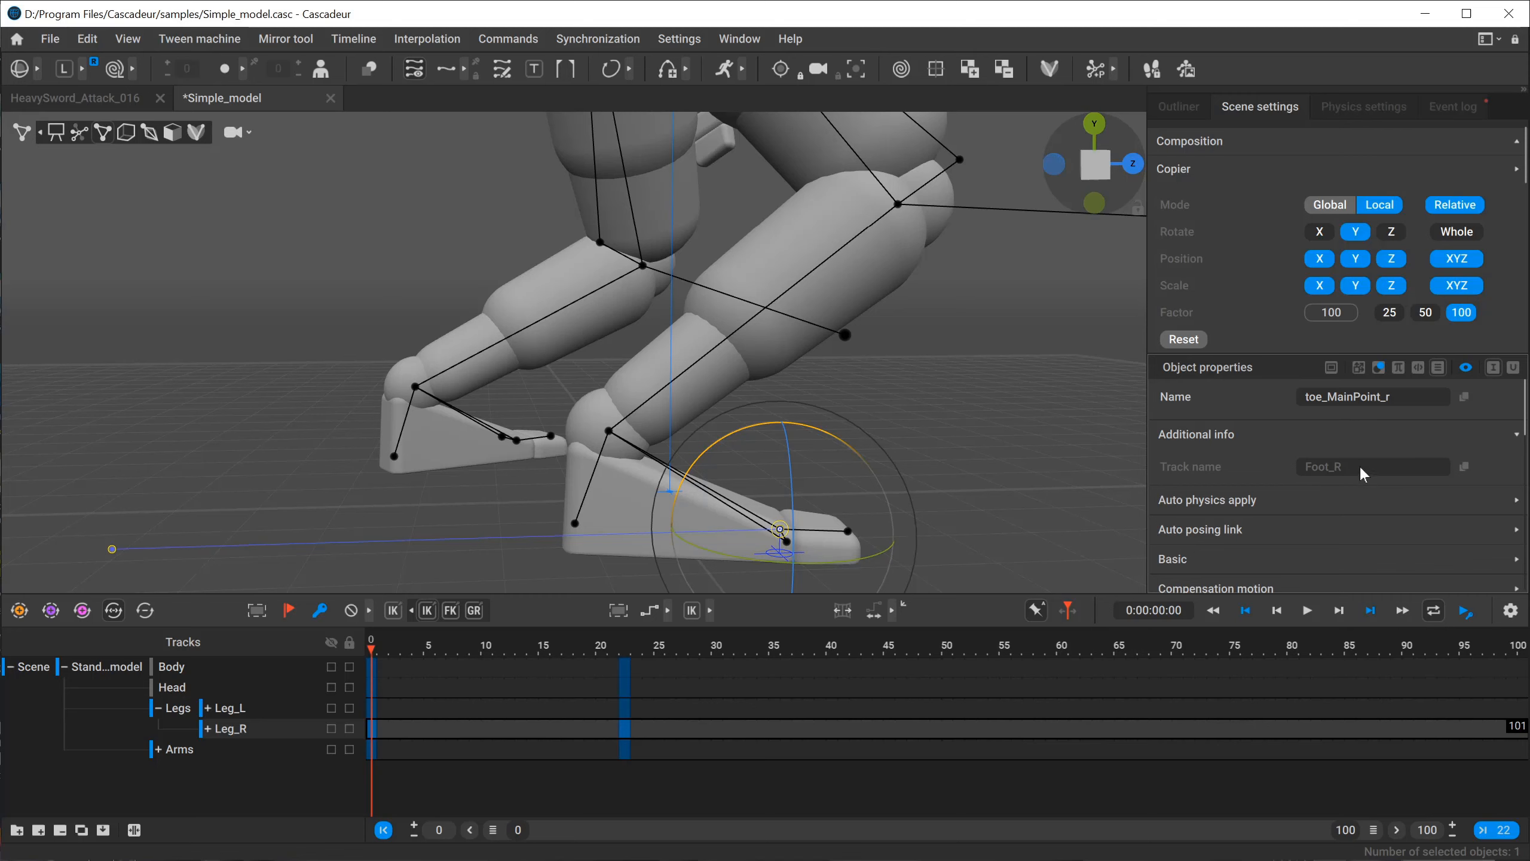
Inspect the right foot's toe_DirectionPoint_r, then the group of points around the toe joint.
click(884, 523)
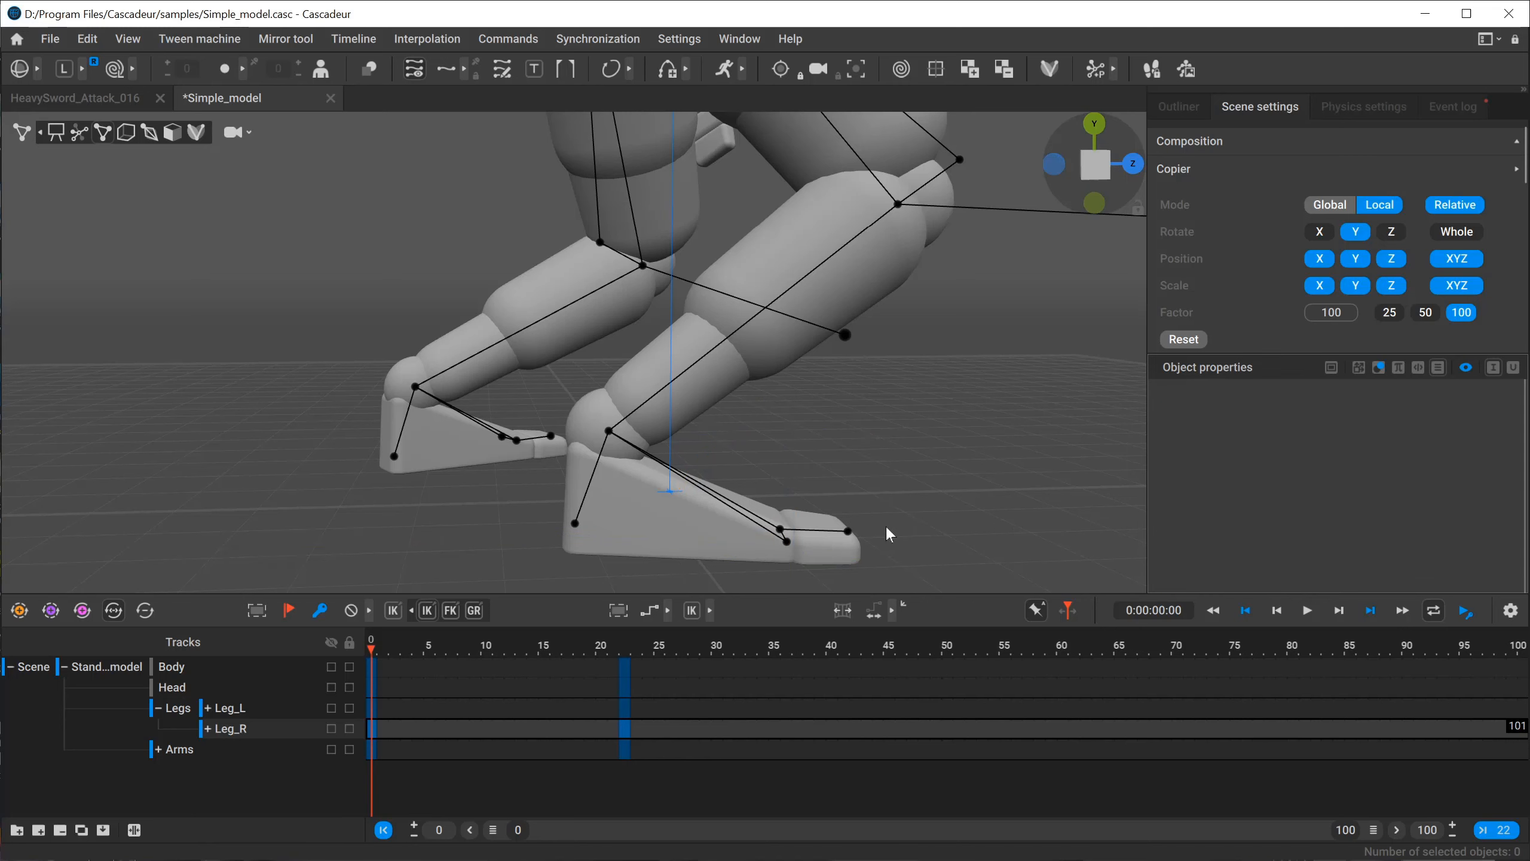
click(849, 533)
alt+middle_drag(863, 506, 832, 345)
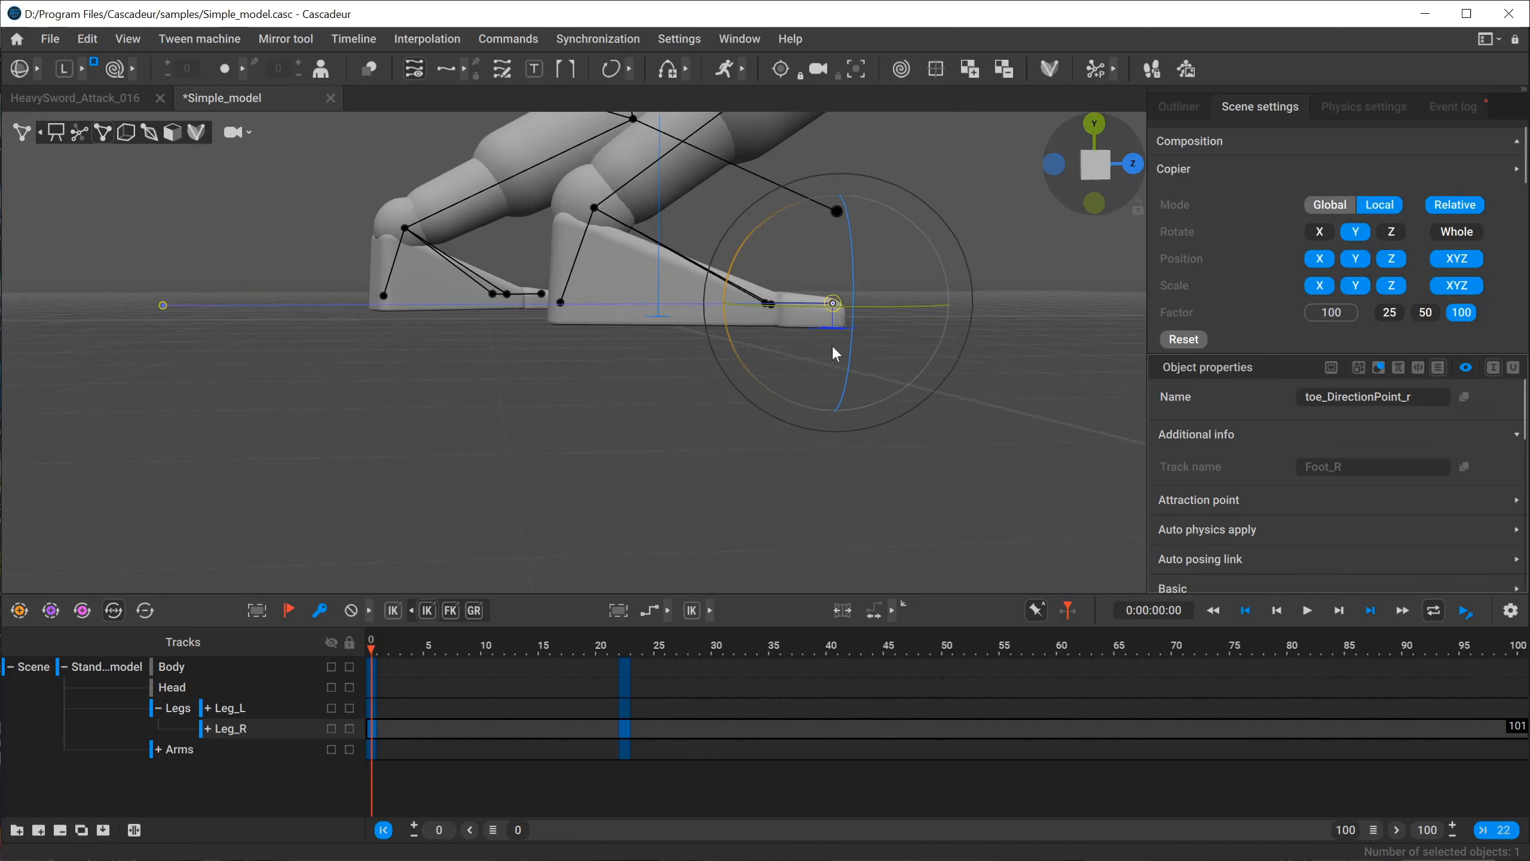
alt+right_drag(832, 345, 889, 425)
click(847, 342)
drag(941, 315, 745, 493)
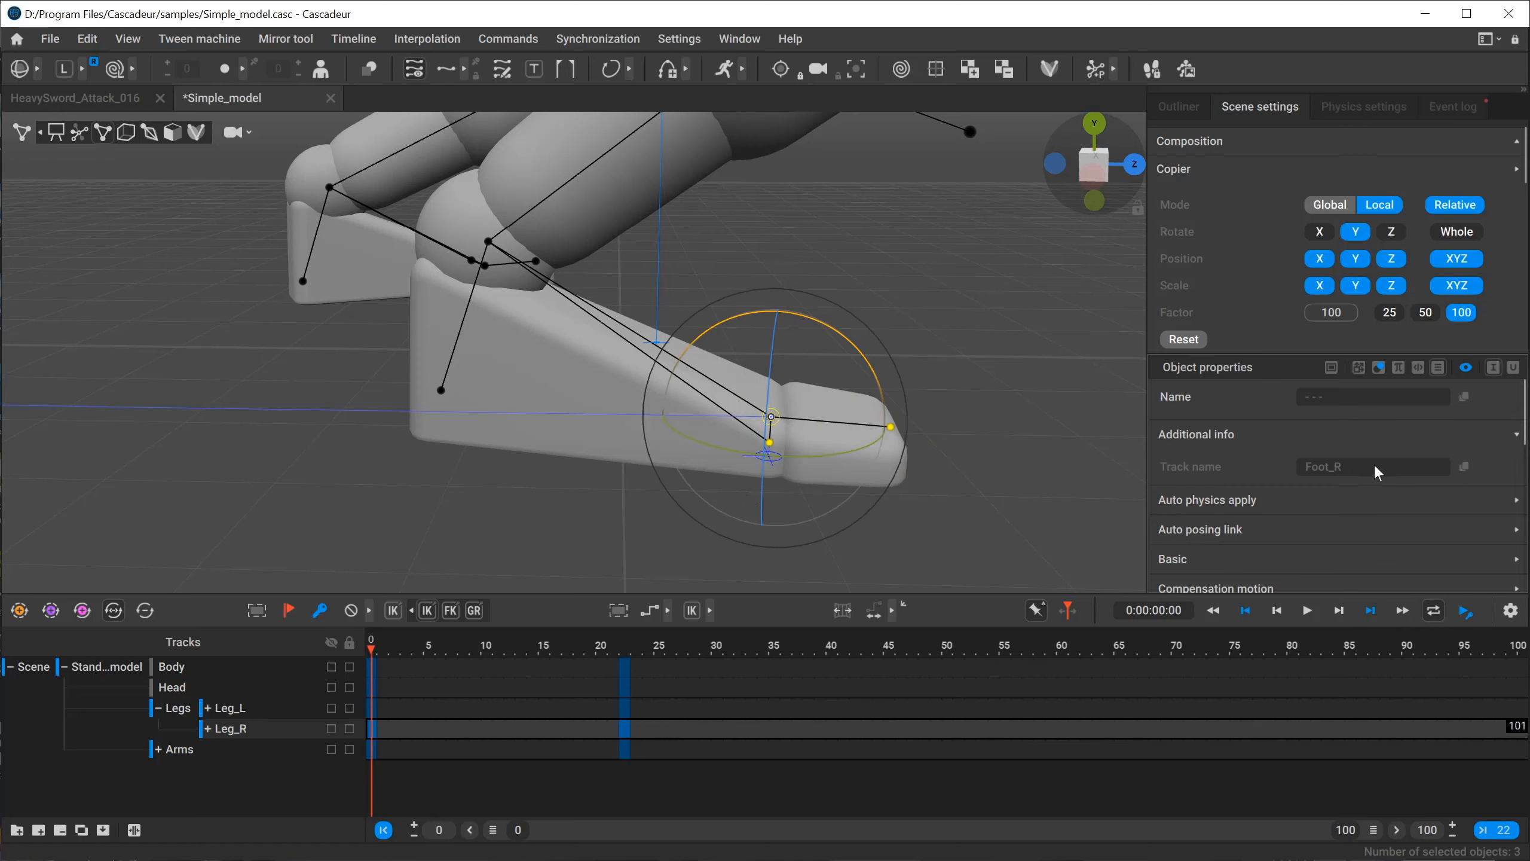
Inspect the heel points of both feet, ending with foot_Self0Point_r selected on the right foot.
click(442, 390)
click(302, 281)
click(457, 399)
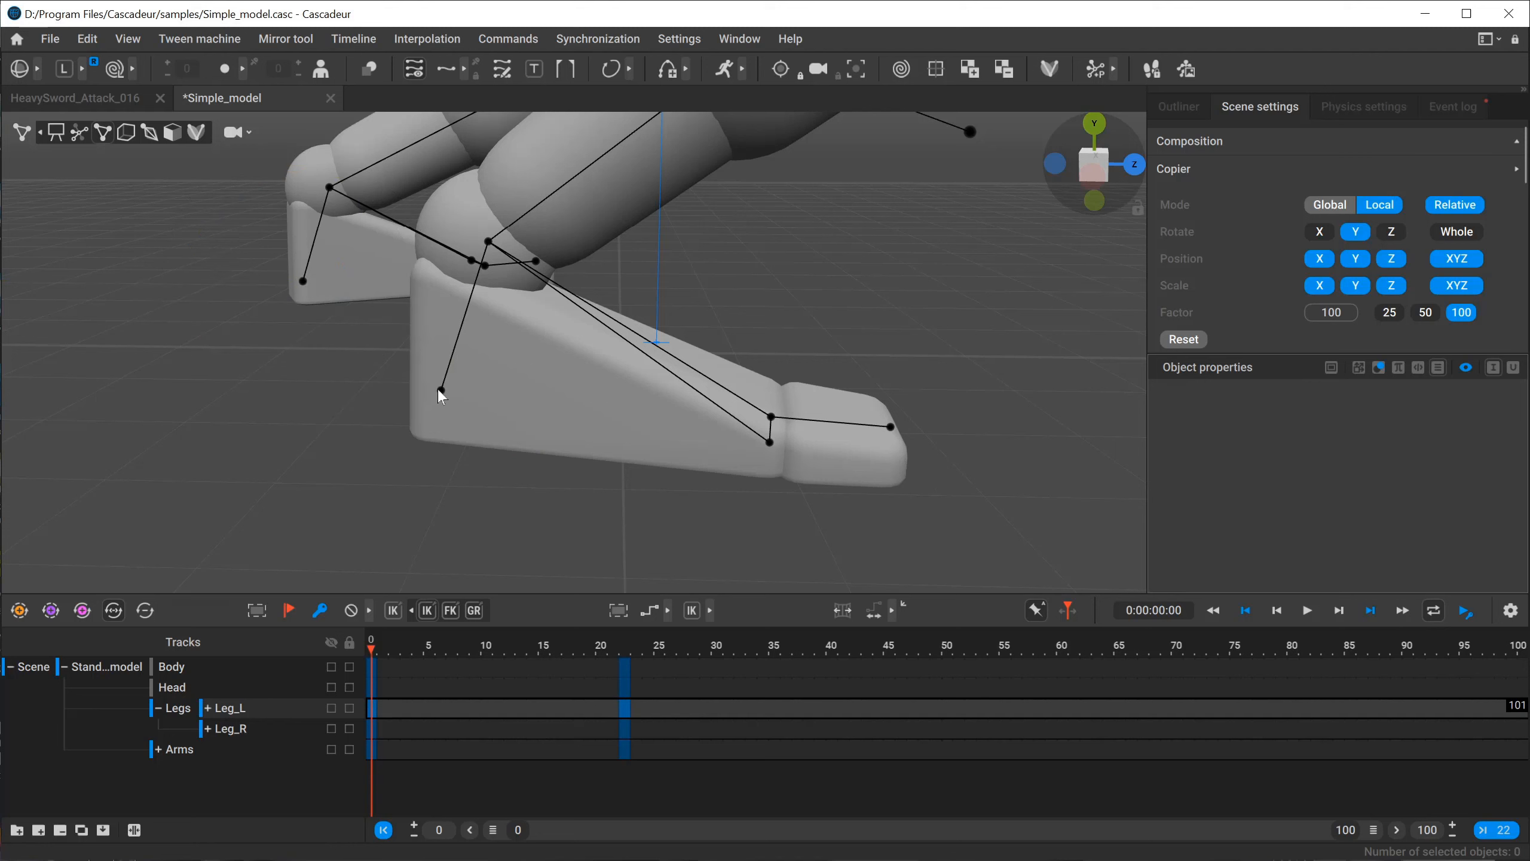
click(441, 390)
right_drag(524, 386, 542, 441)
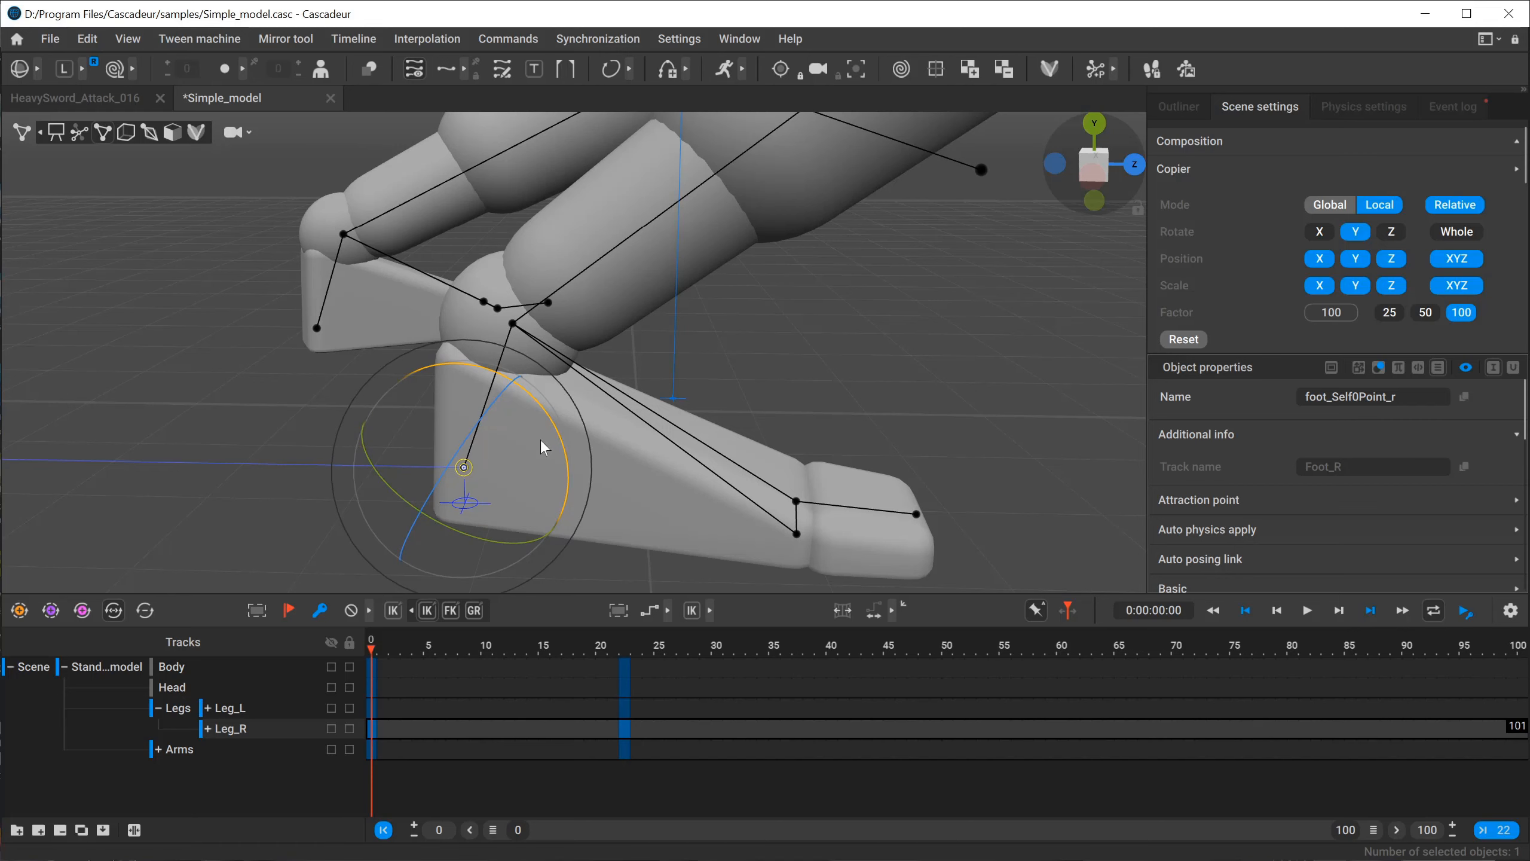
Expand the Leg_R track group, locate the right heel point's Foot_R track, and go to frame 7 on it.
click(207, 728)
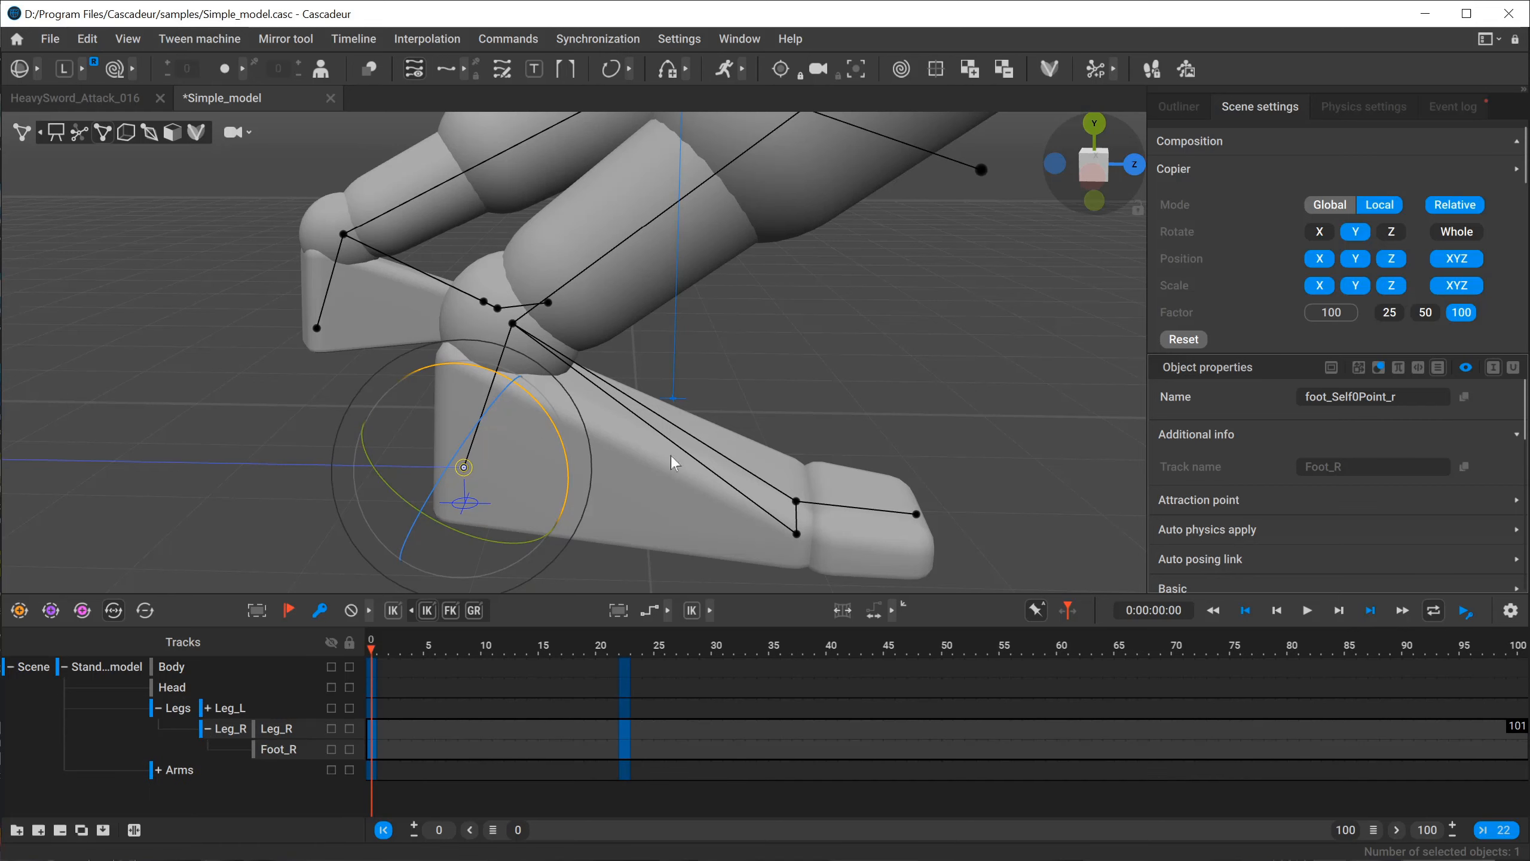
scroll(671, 456, down, 3)
click(744, 355)
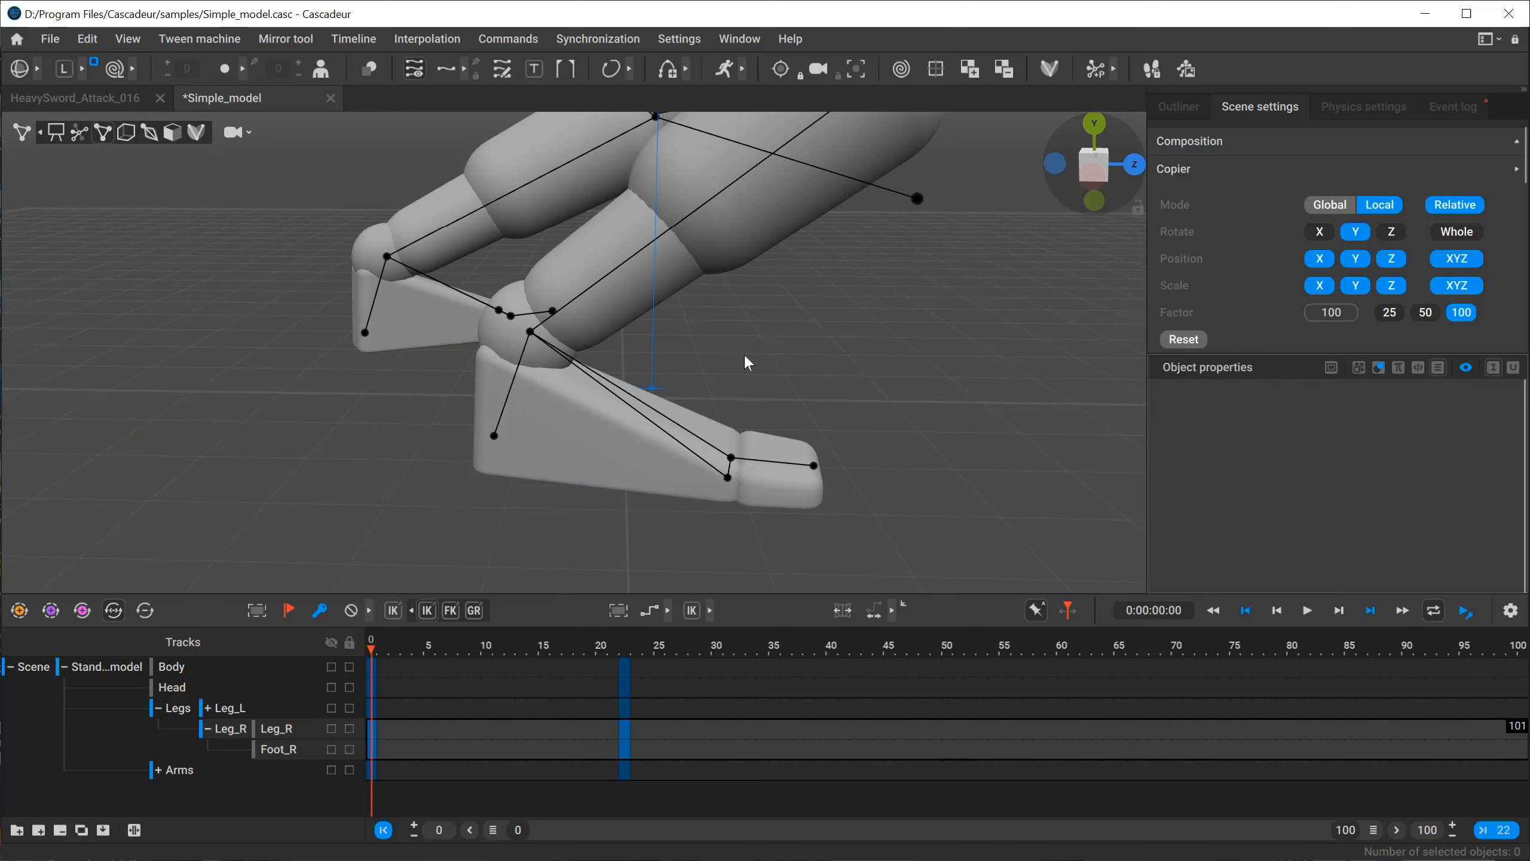
click(495, 437)
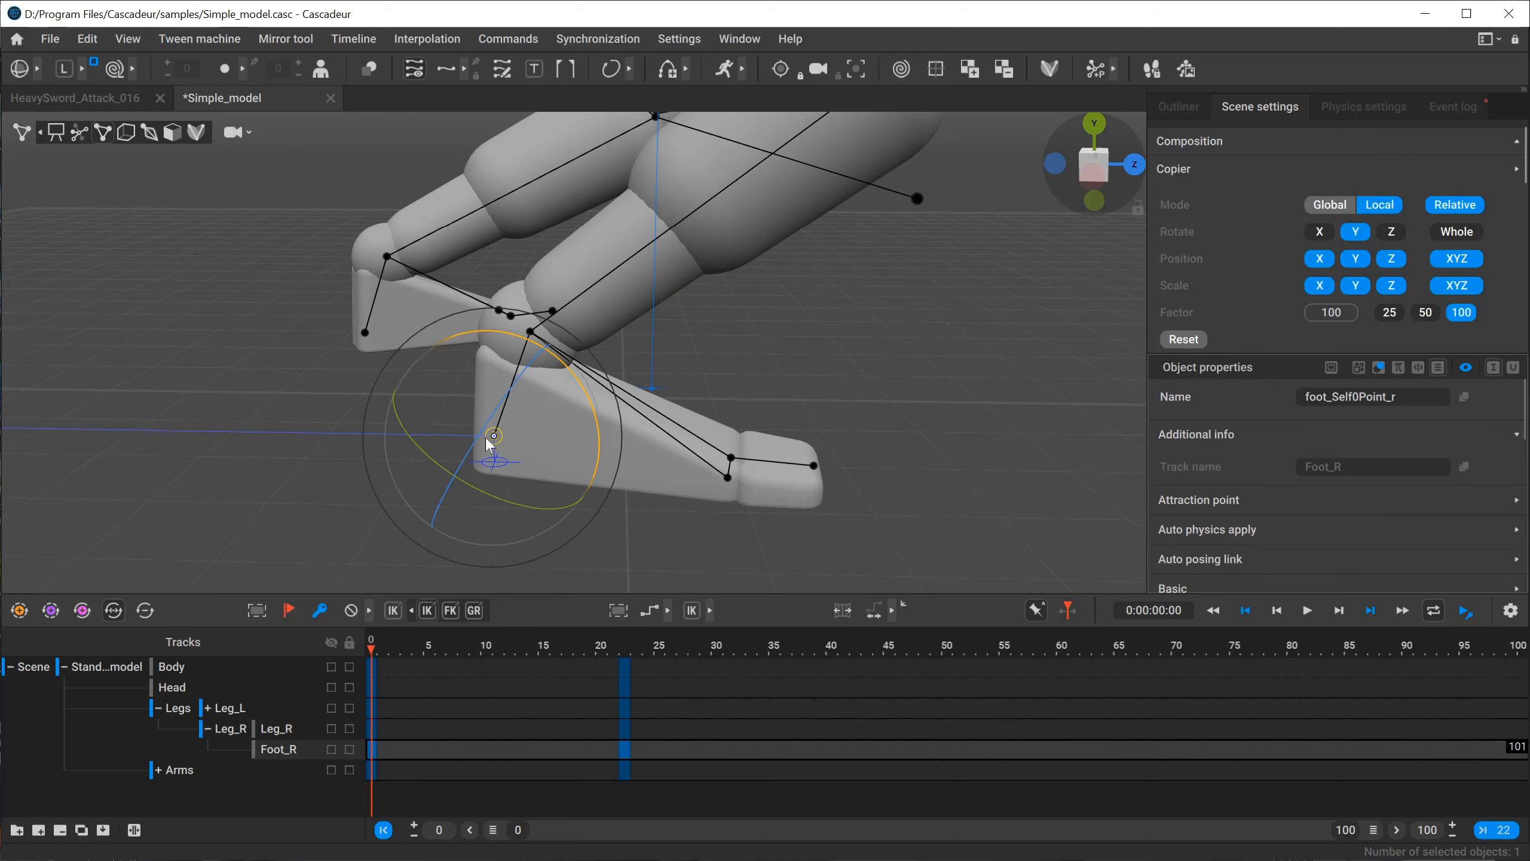
click(453, 748)
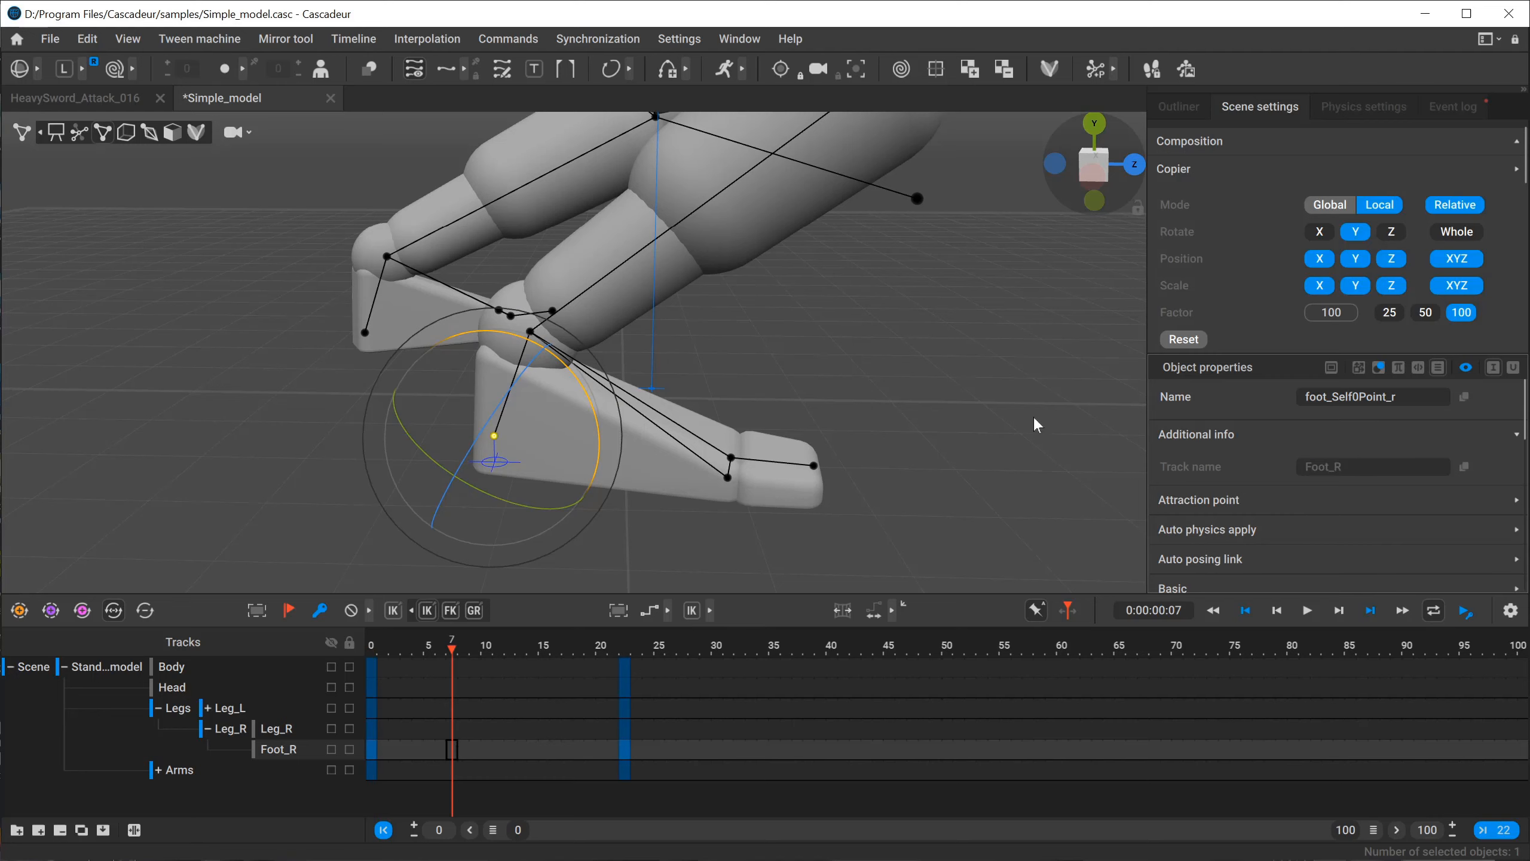
Deselect the heel point, return to frame 0, and collapse the Leg_R track group.
click(868, 368)
scroll(602, 356, down, 6)
middle_drag(519, 348, 508, 403)
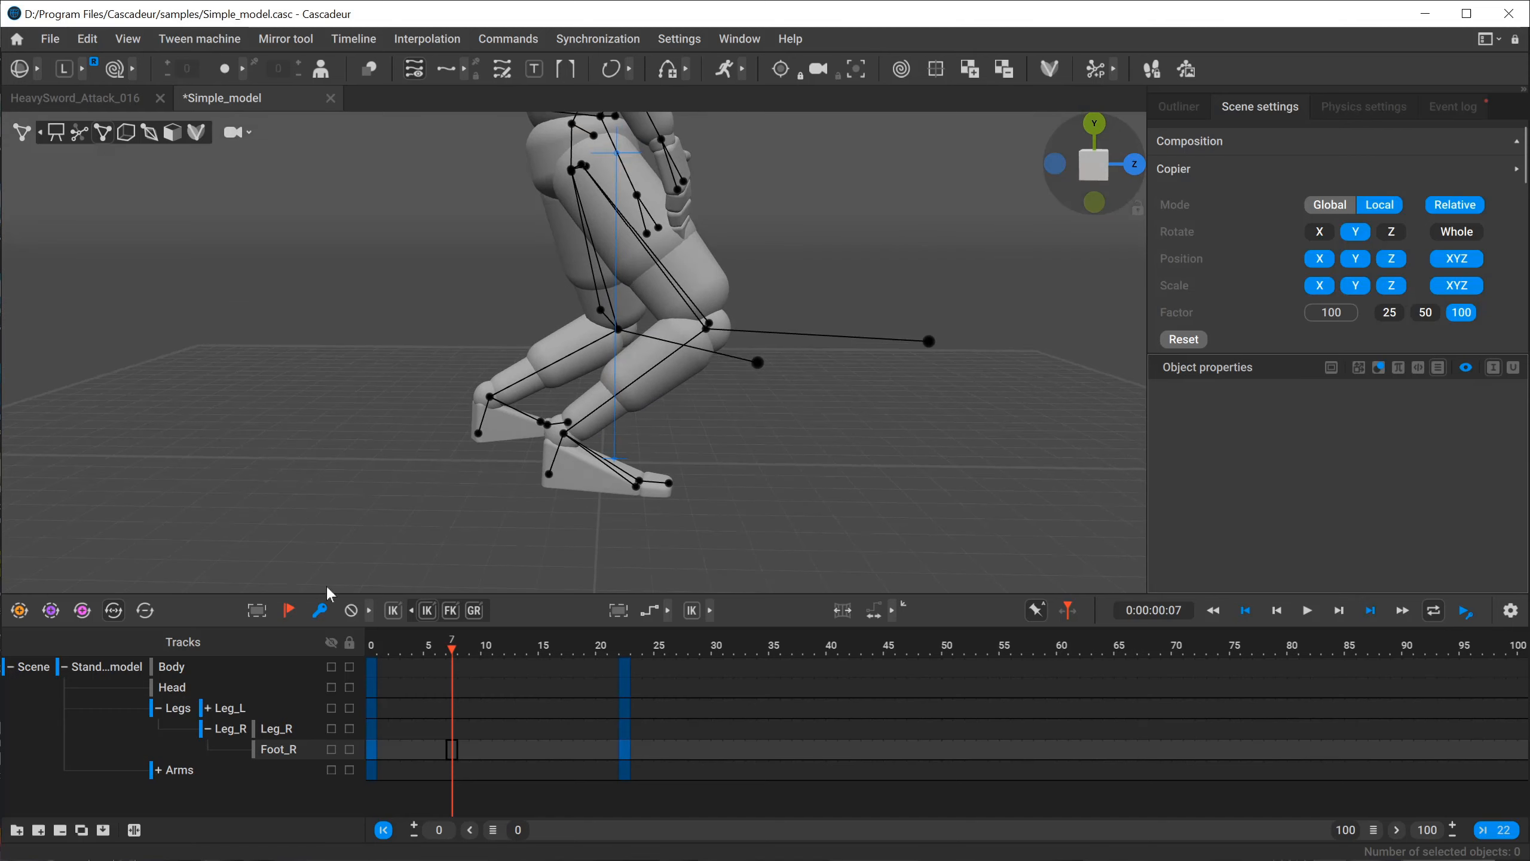
click(374, 642)
click(210, 730)
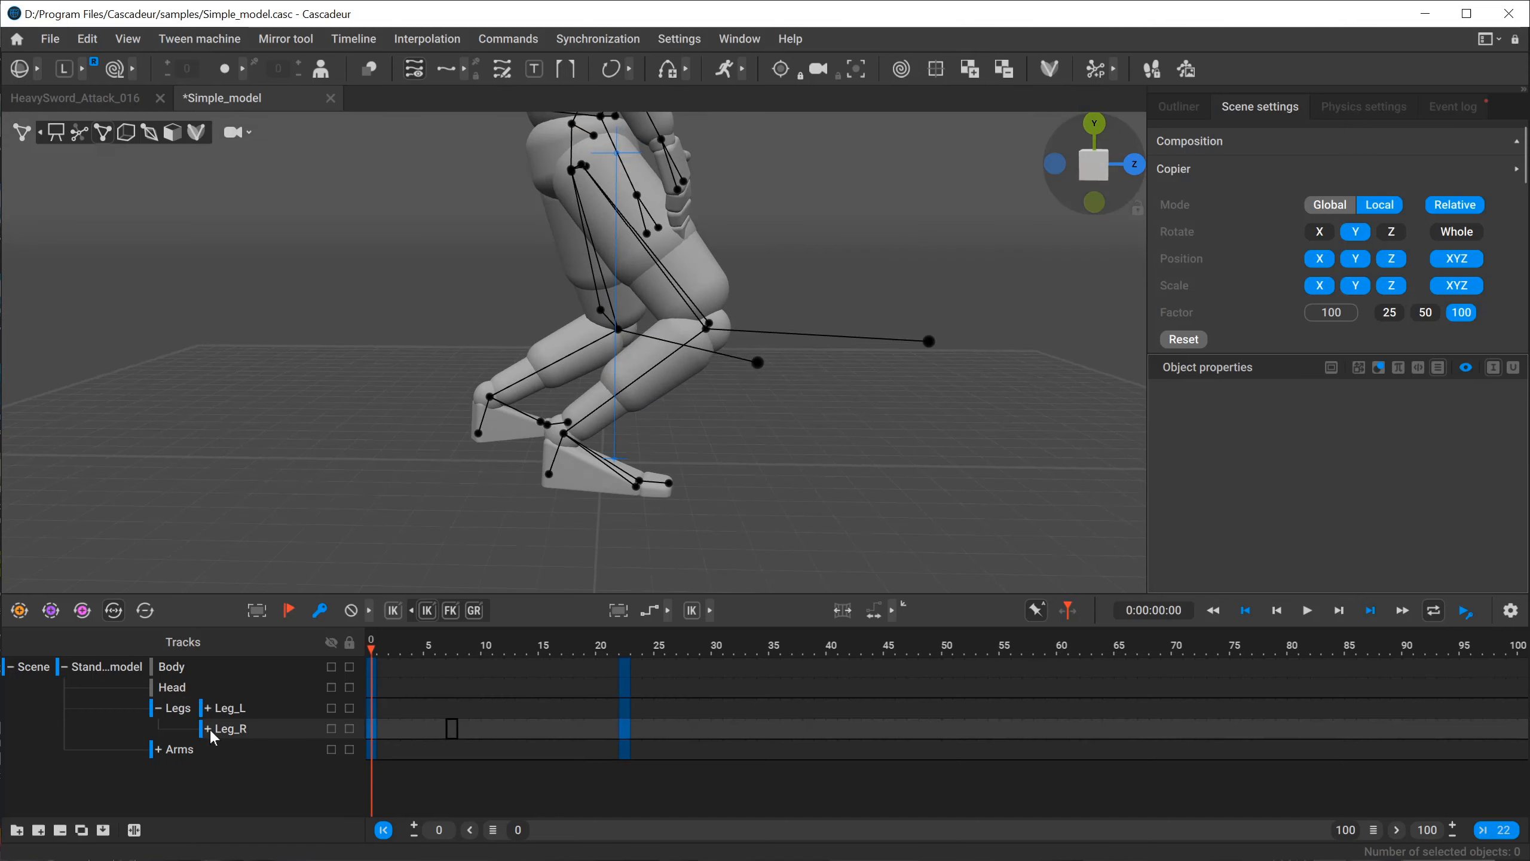
drag(375, 646, 341, 640)
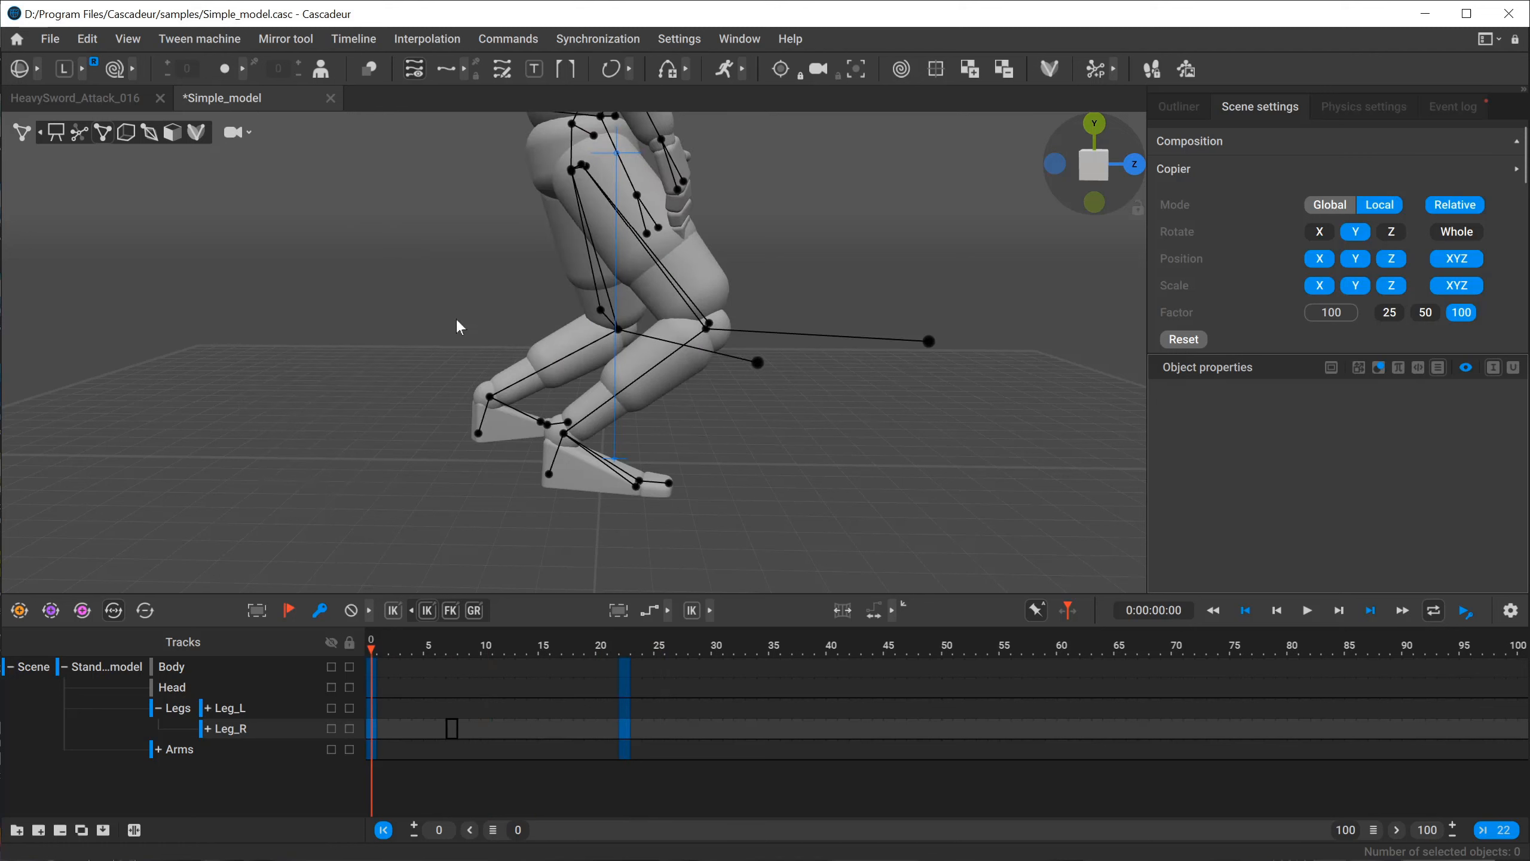
alt+right_drag(575, 399, 727, 383)
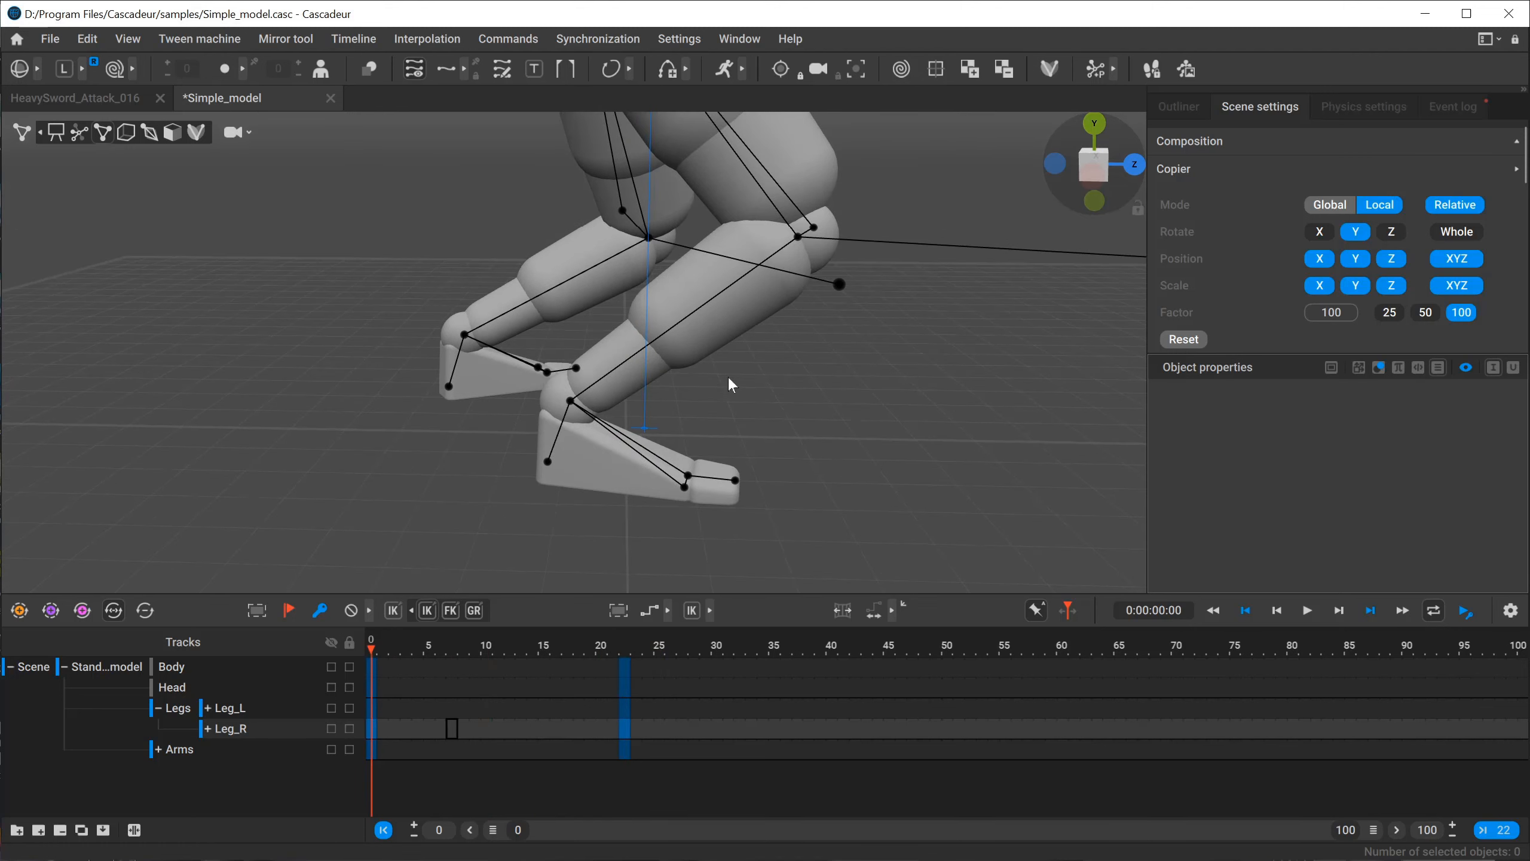
Try copying the right leg's pose from frame 0 to frame 22 on the collapsed Leg_R track.
click(372, 729)
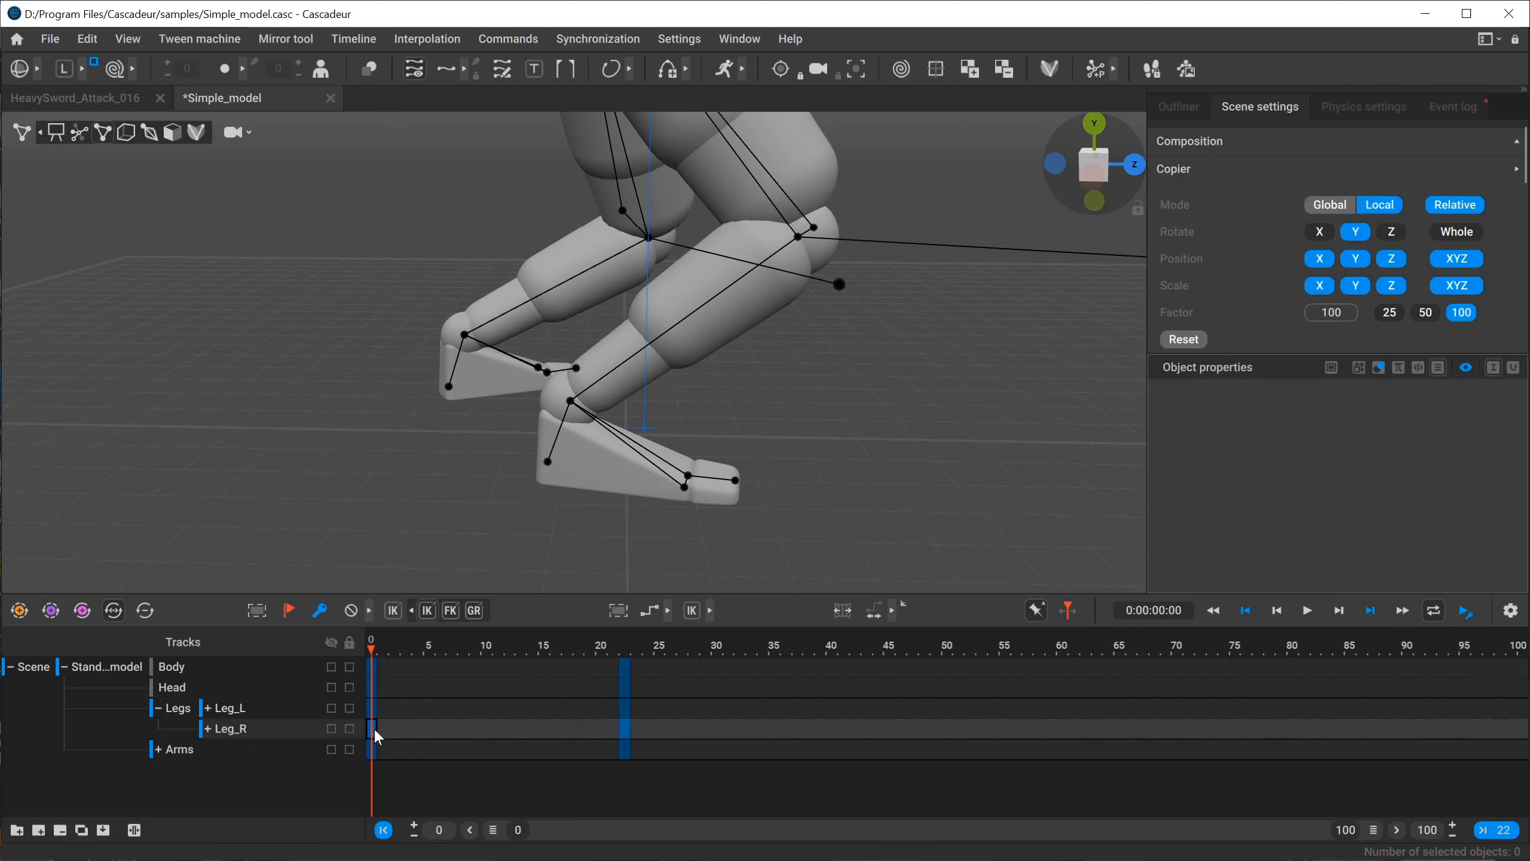
drag(373, 729, 624, 729)
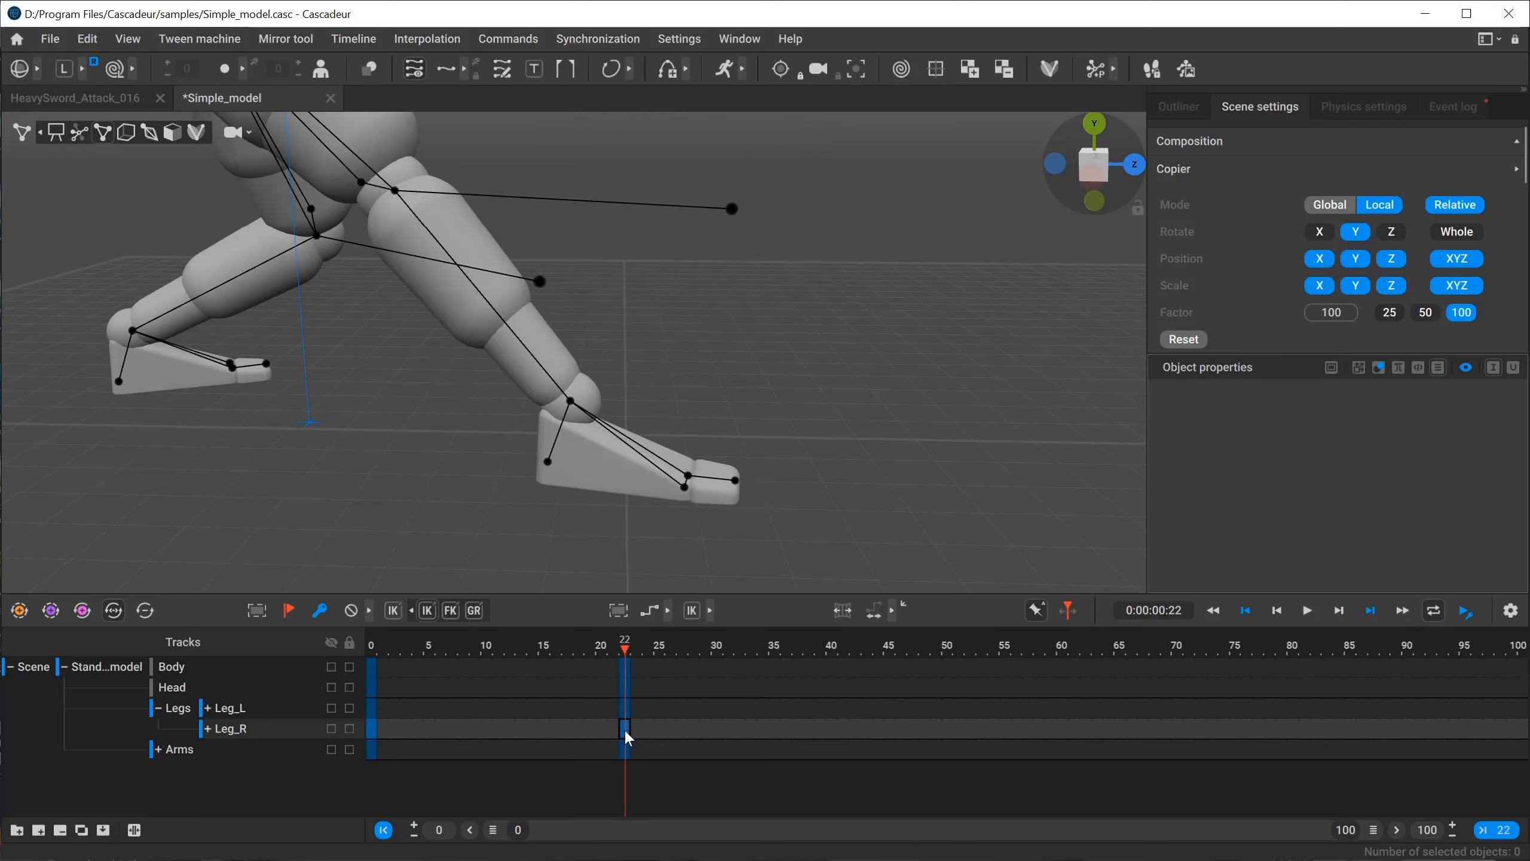
click(370, 728)
alt+middle_drag(373, 360, 638, 381)
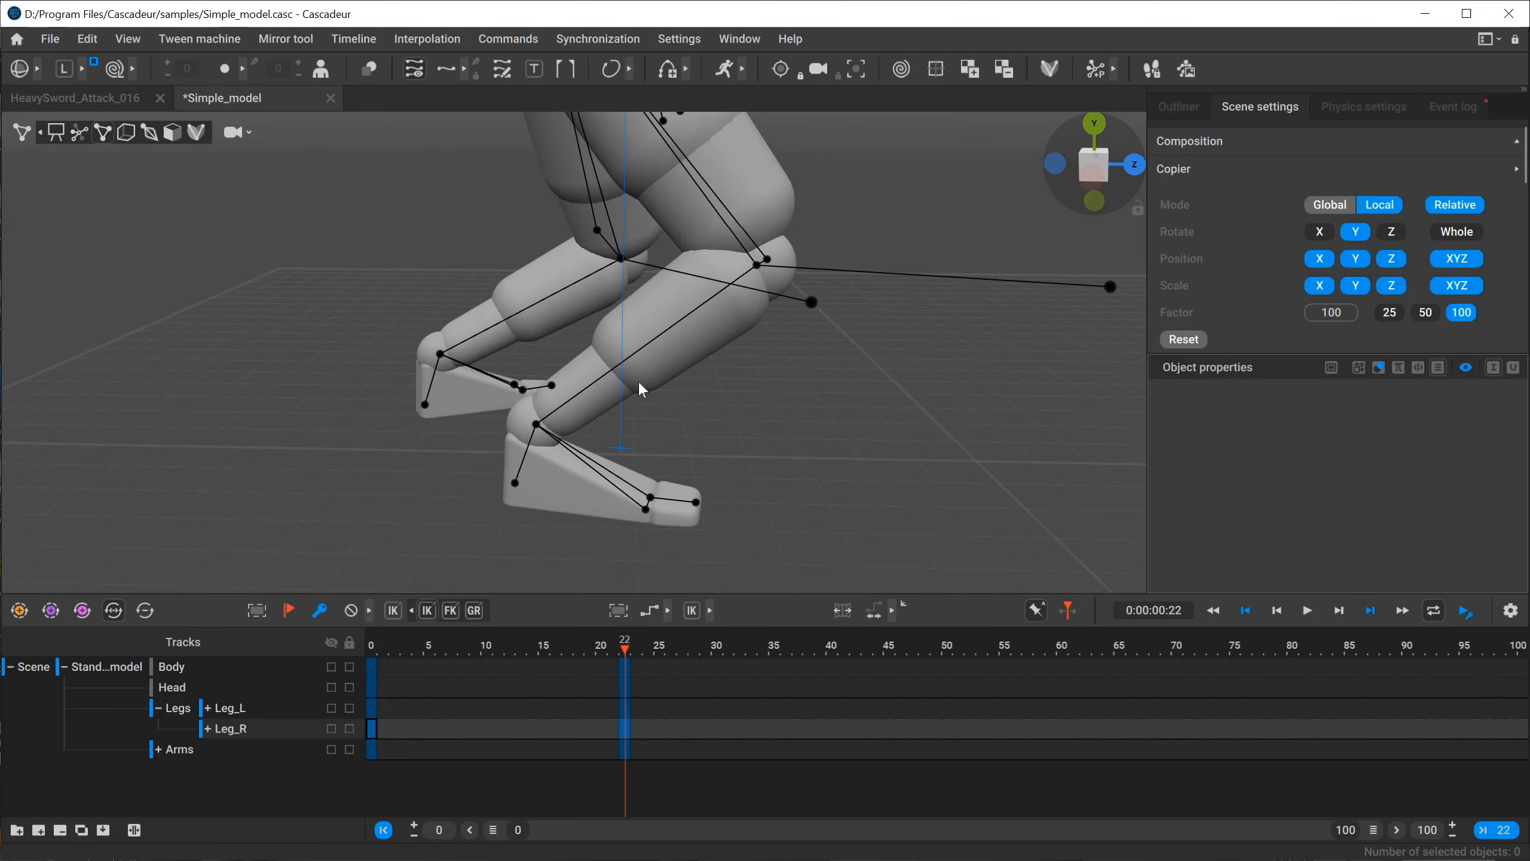
scroll(639, 381, down, 2)
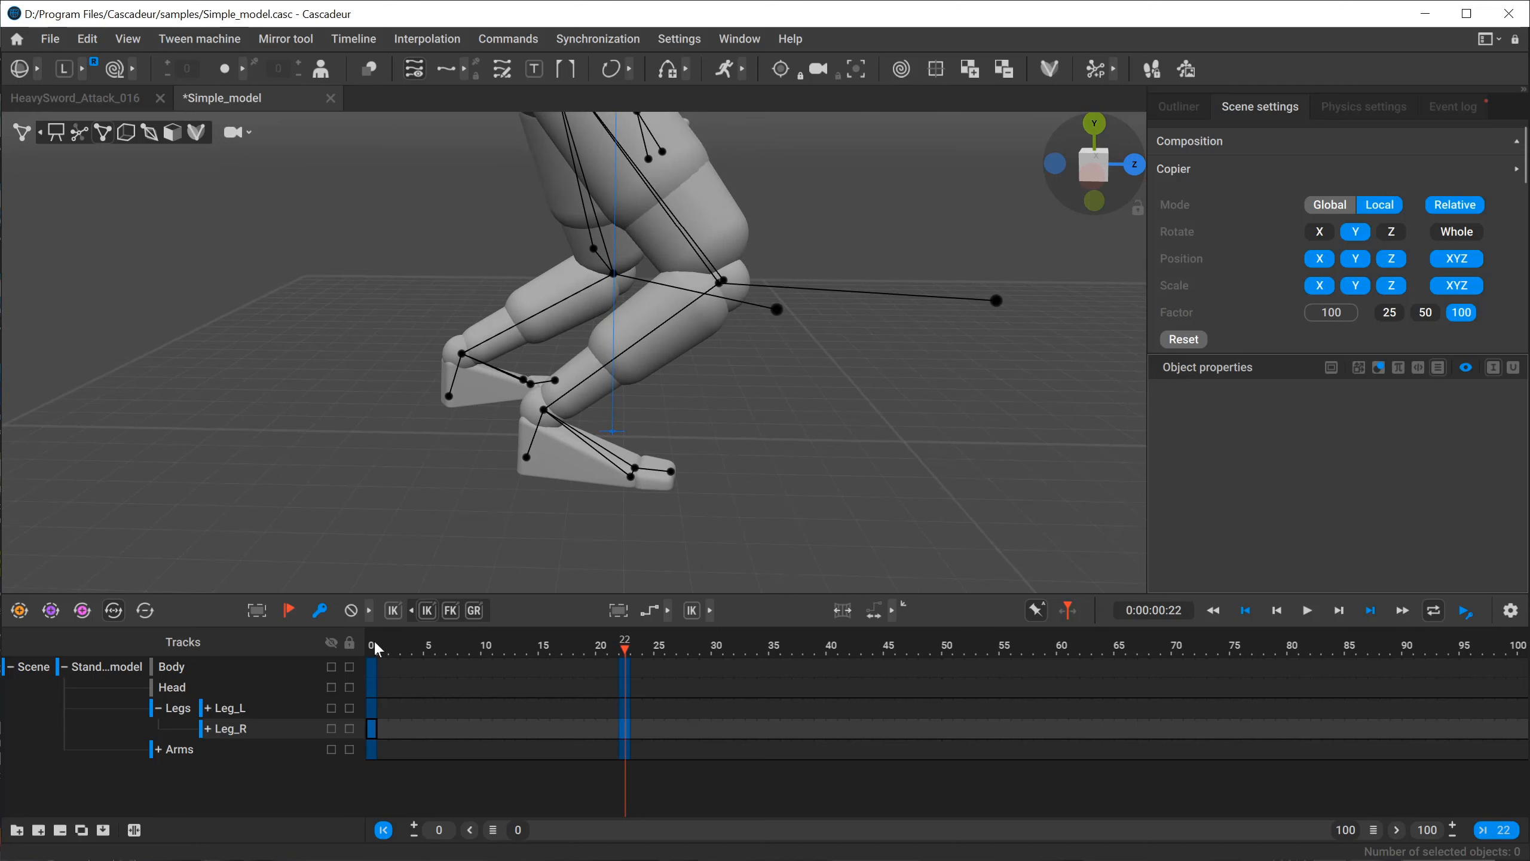
Copy the Leg_R key from frame 0 onto frame 22 so the right leg steps forward of the body.
drag(372, 729, 631, 738)
key(ctrl+z)
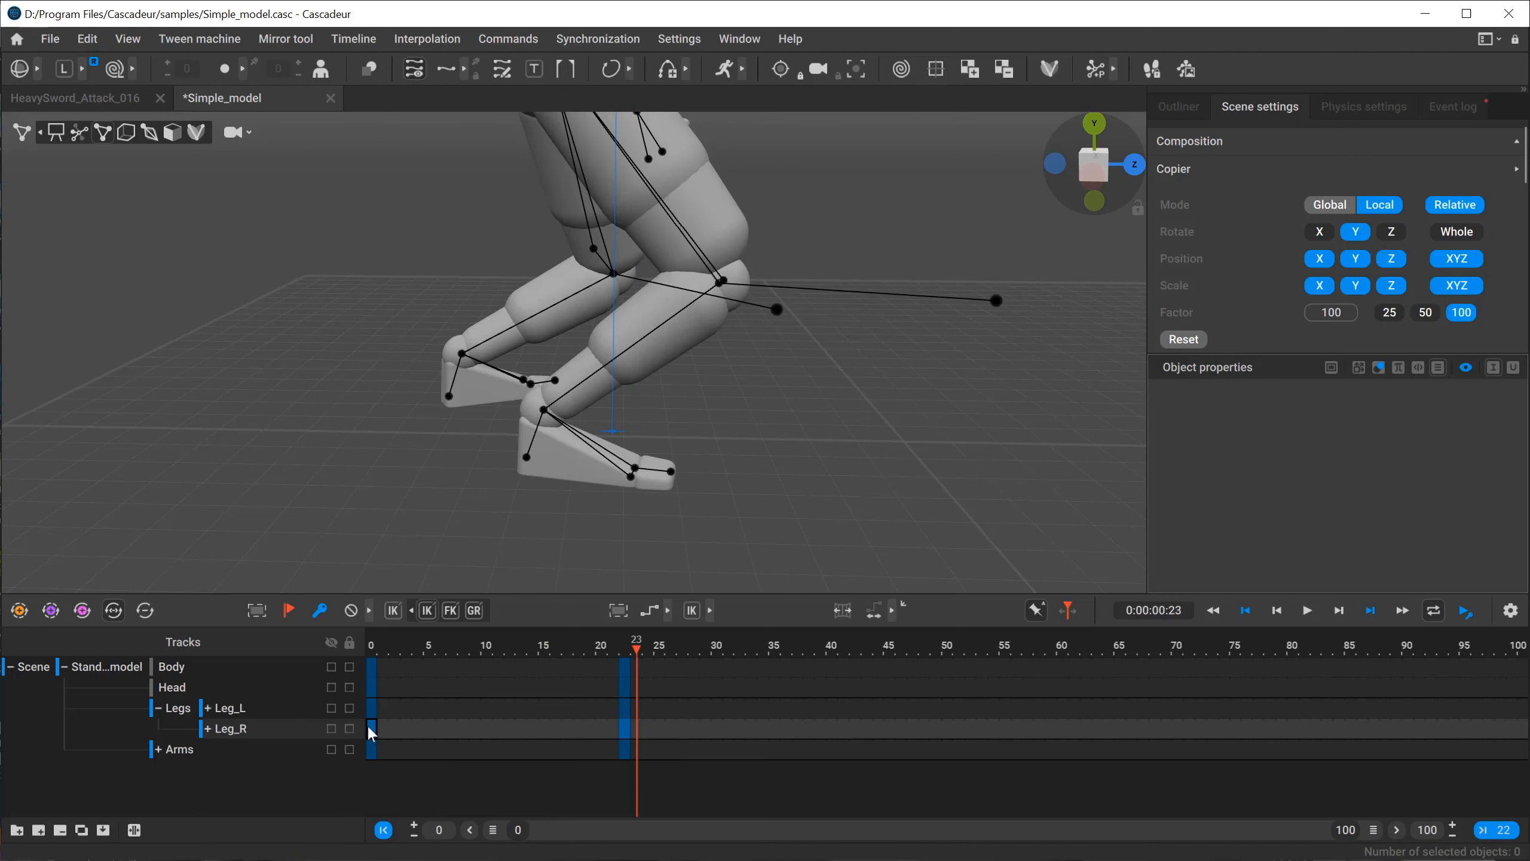
middle_drag(370, 727, 628, 728)
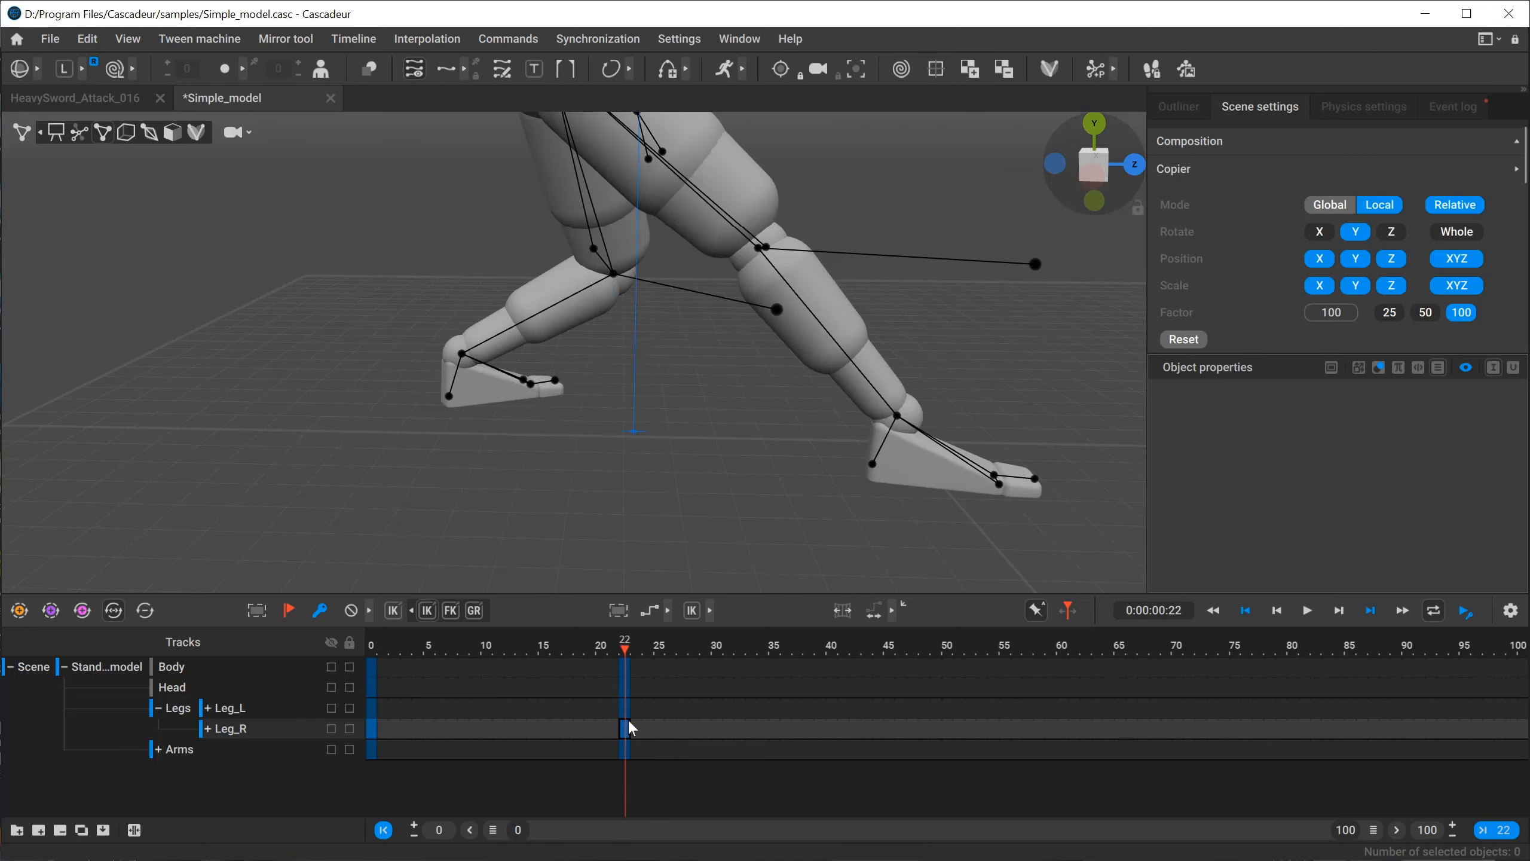
middle_drag(878, 441, 692, 451)
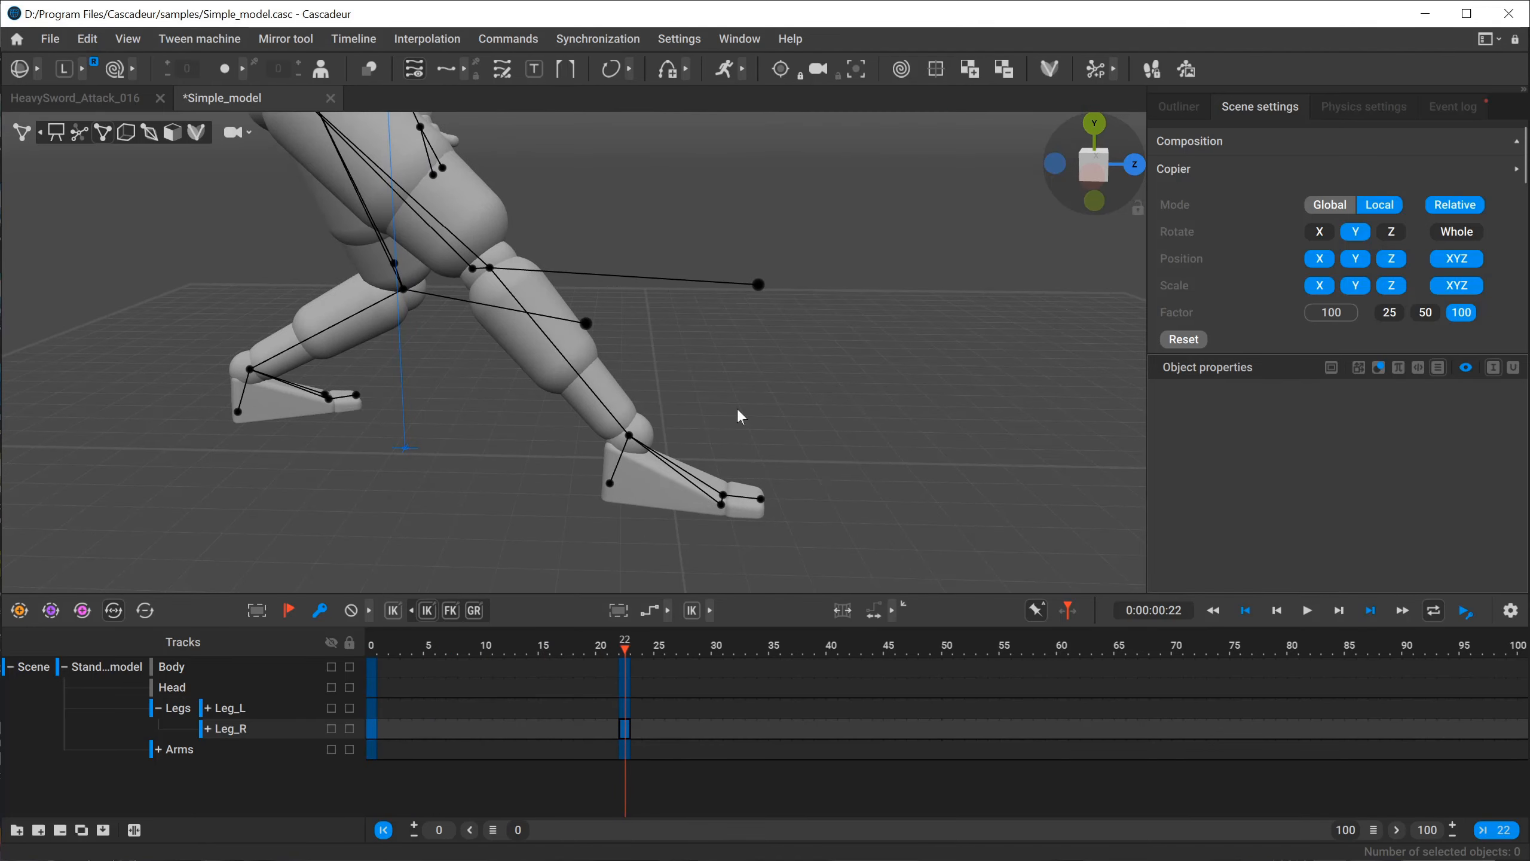
Compare the right leg's pose between frames 0 and 22, ending with the Leg_R key selected at frame 0.
click(374, 643)
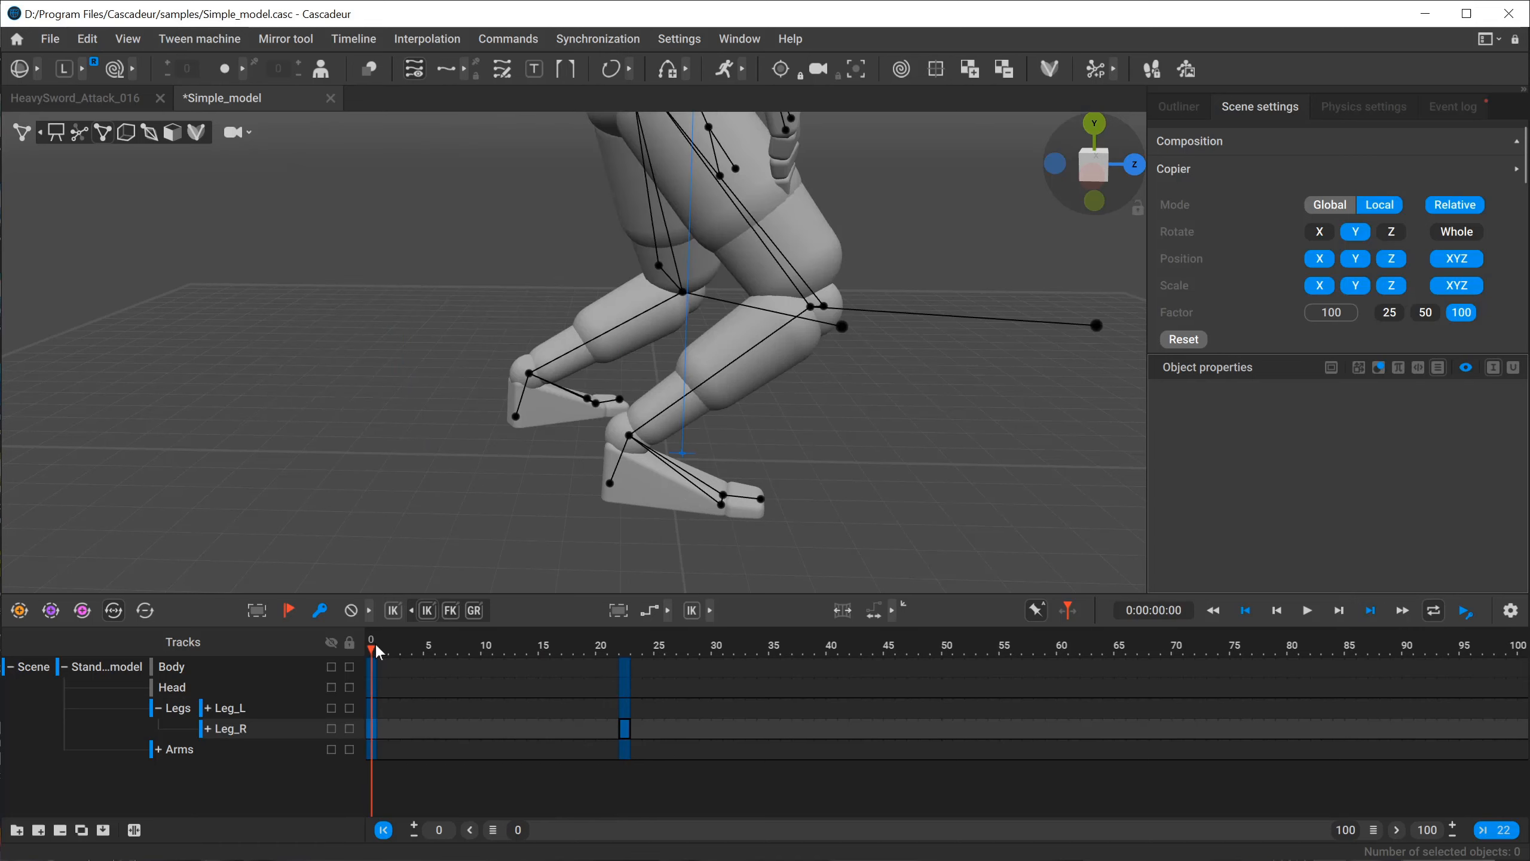
click(623, 646)
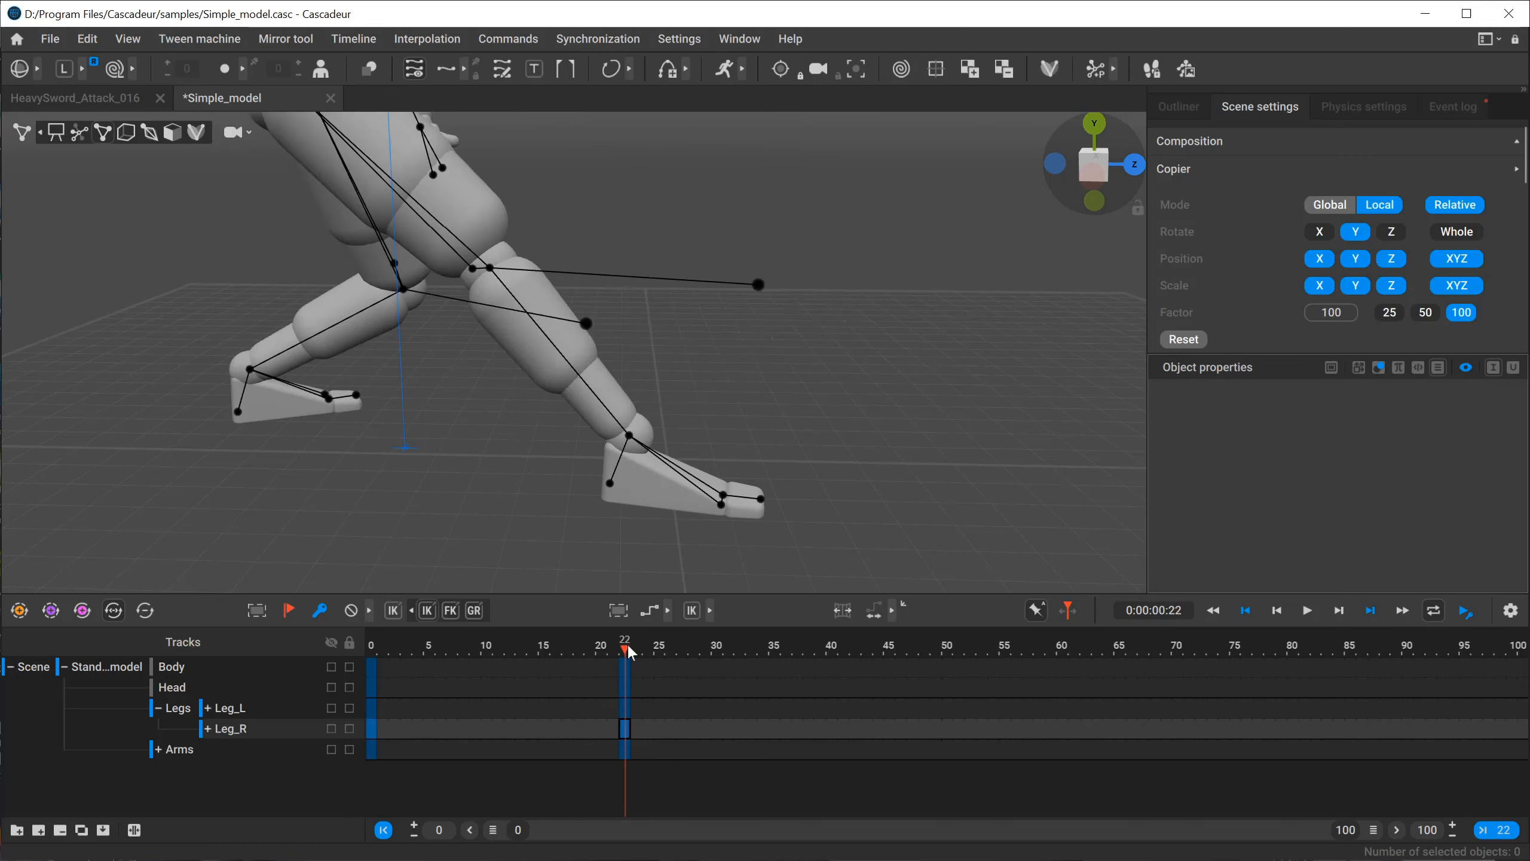
key(Down)
key(Up)
key(Down)
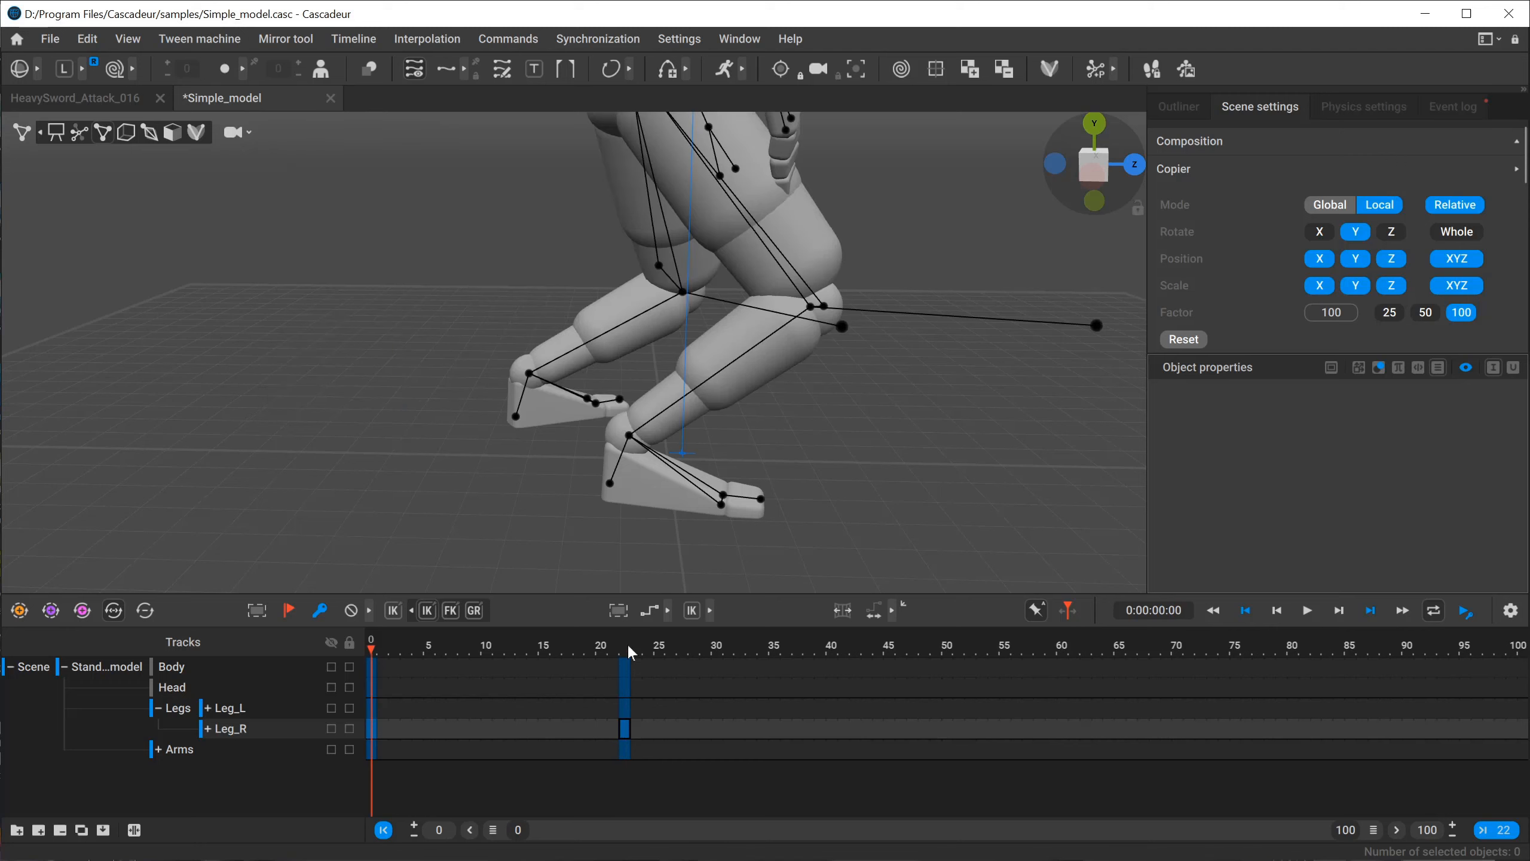
key(Up)
key(Down)
key(Up)
key(Down)
click(370, 728)
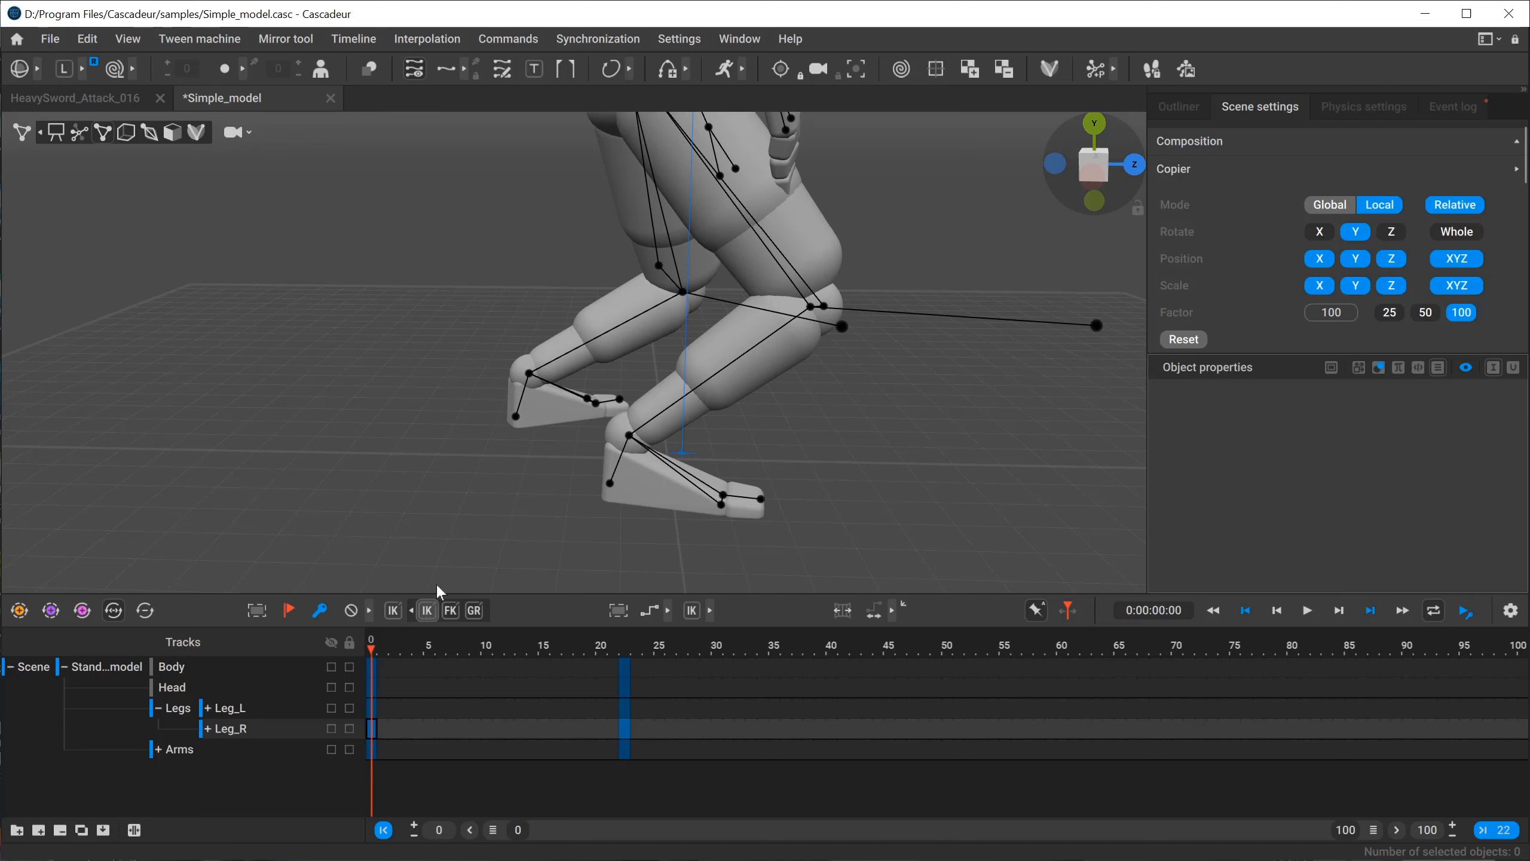
Select the right foot's main point at frame 0 and inspect the leg pose from the front and side.
alt+drag(814, 316, 573, 300)
alt+middle_drag(345, 349, 383, 406)
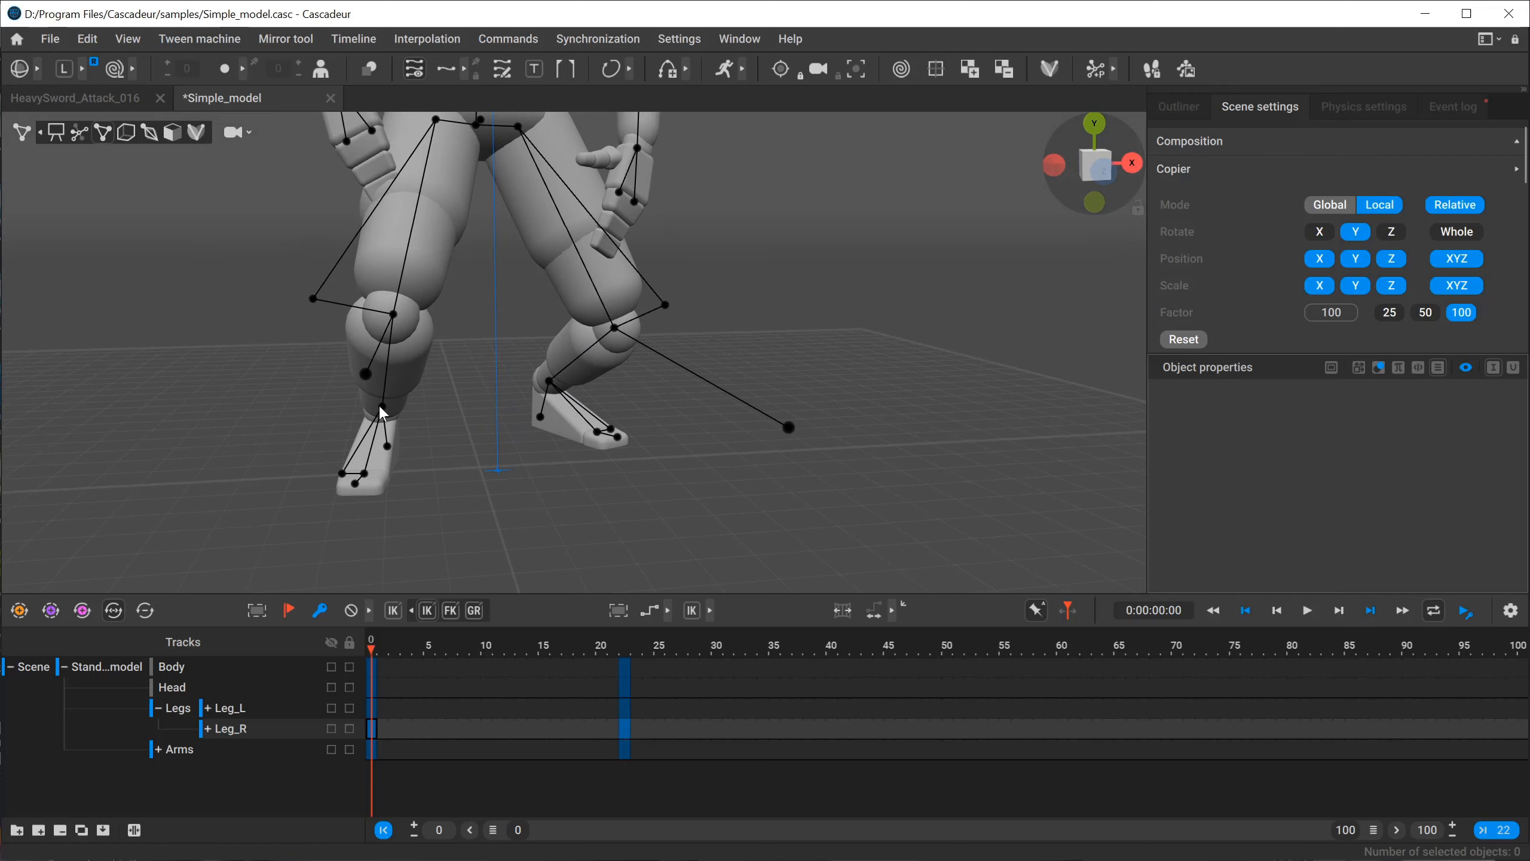
click(378, 405)
alt+drag(377, 405, 339, 442)
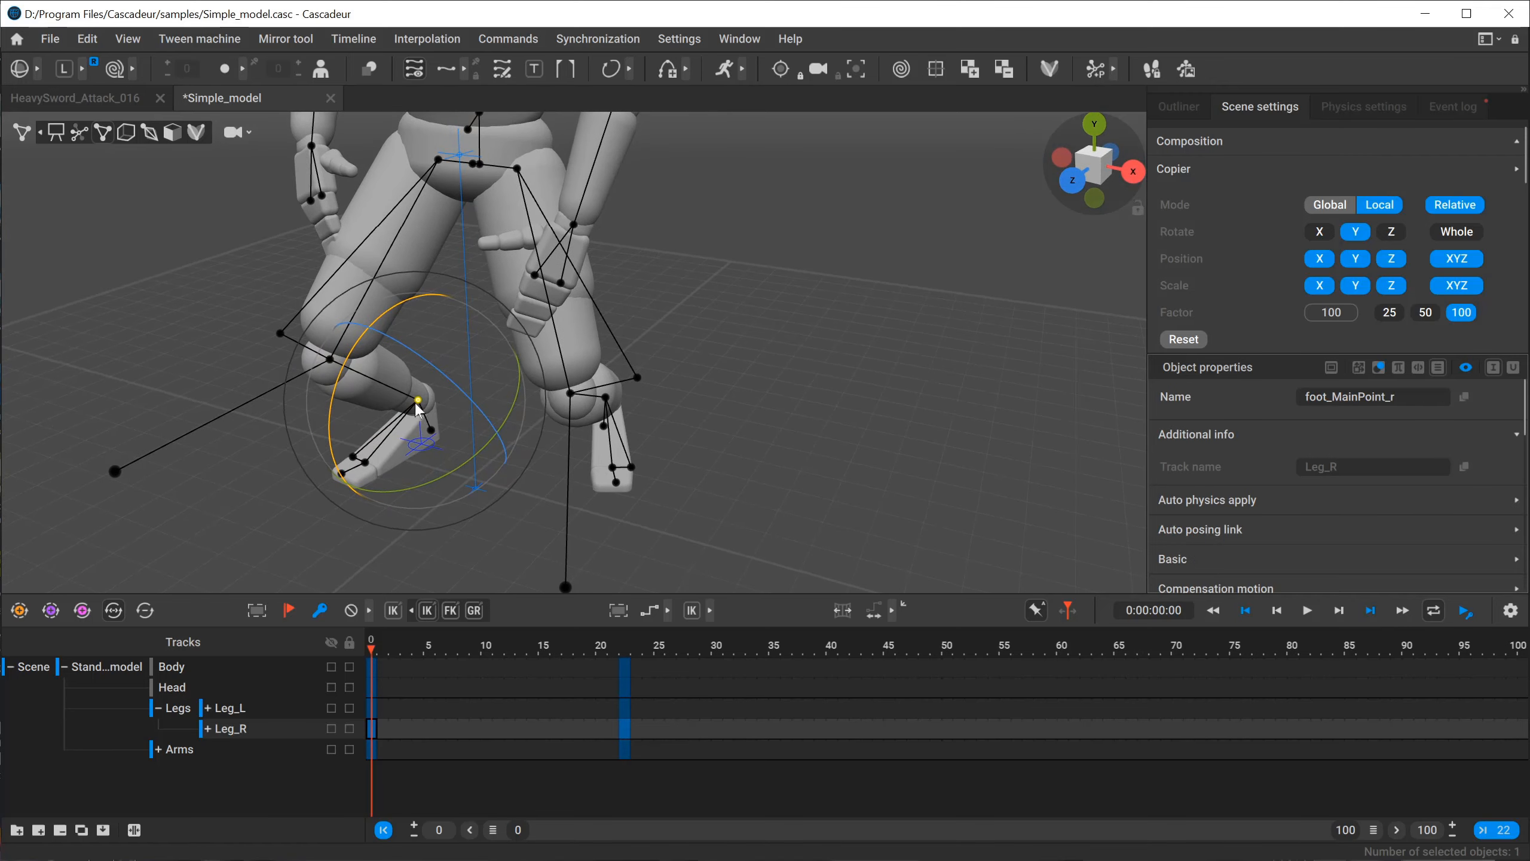
alt+right_drag(424, 401, 355, 318)
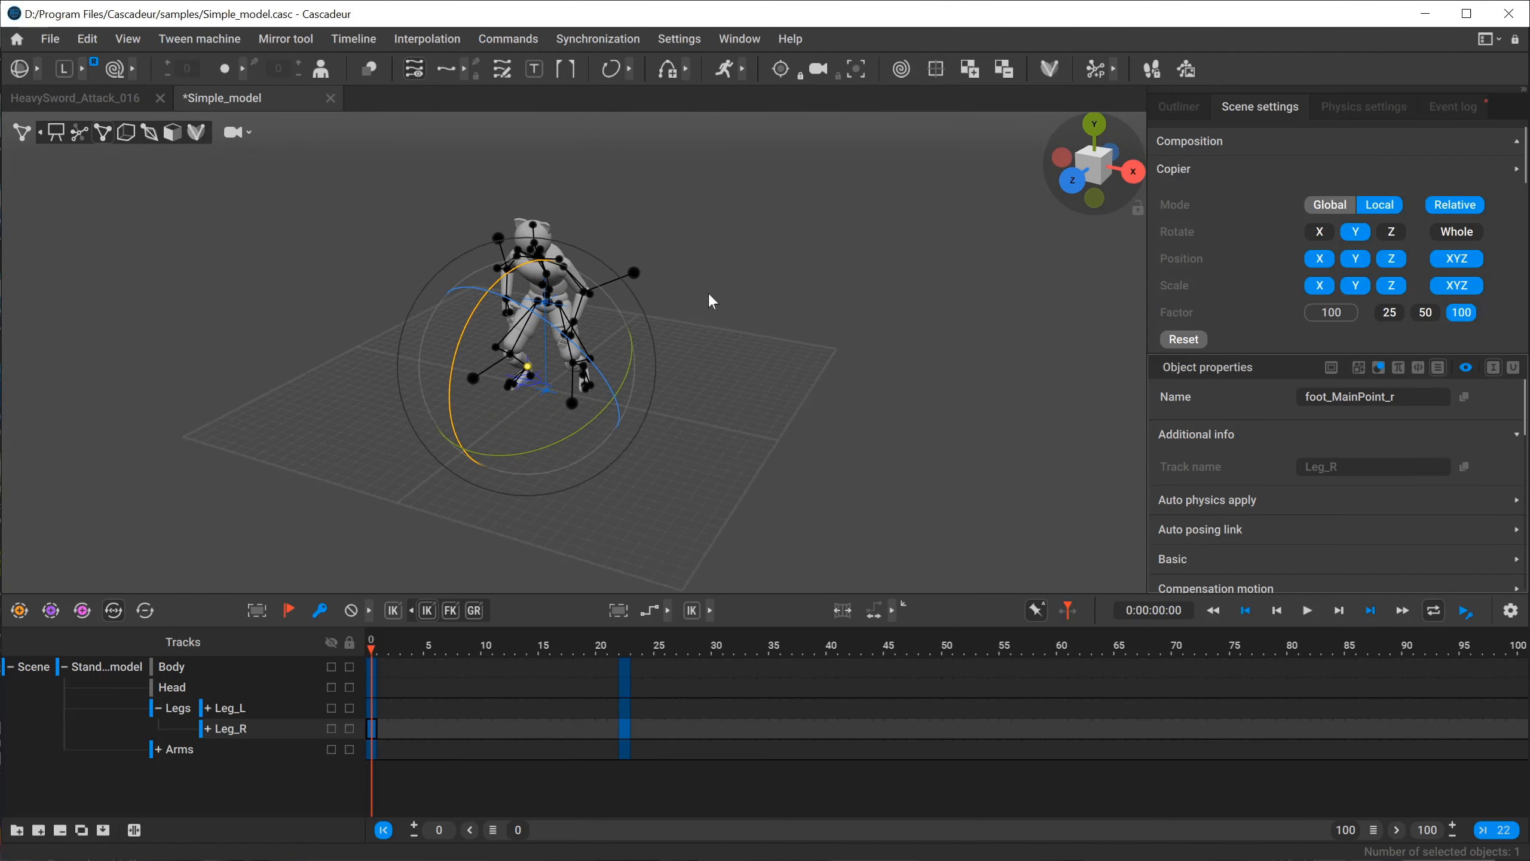
alt+drag(356, 469, 515, 415)
alt+right_drag(515, 415, 557, 447)
alt+drag(557, 447, 605, 445)
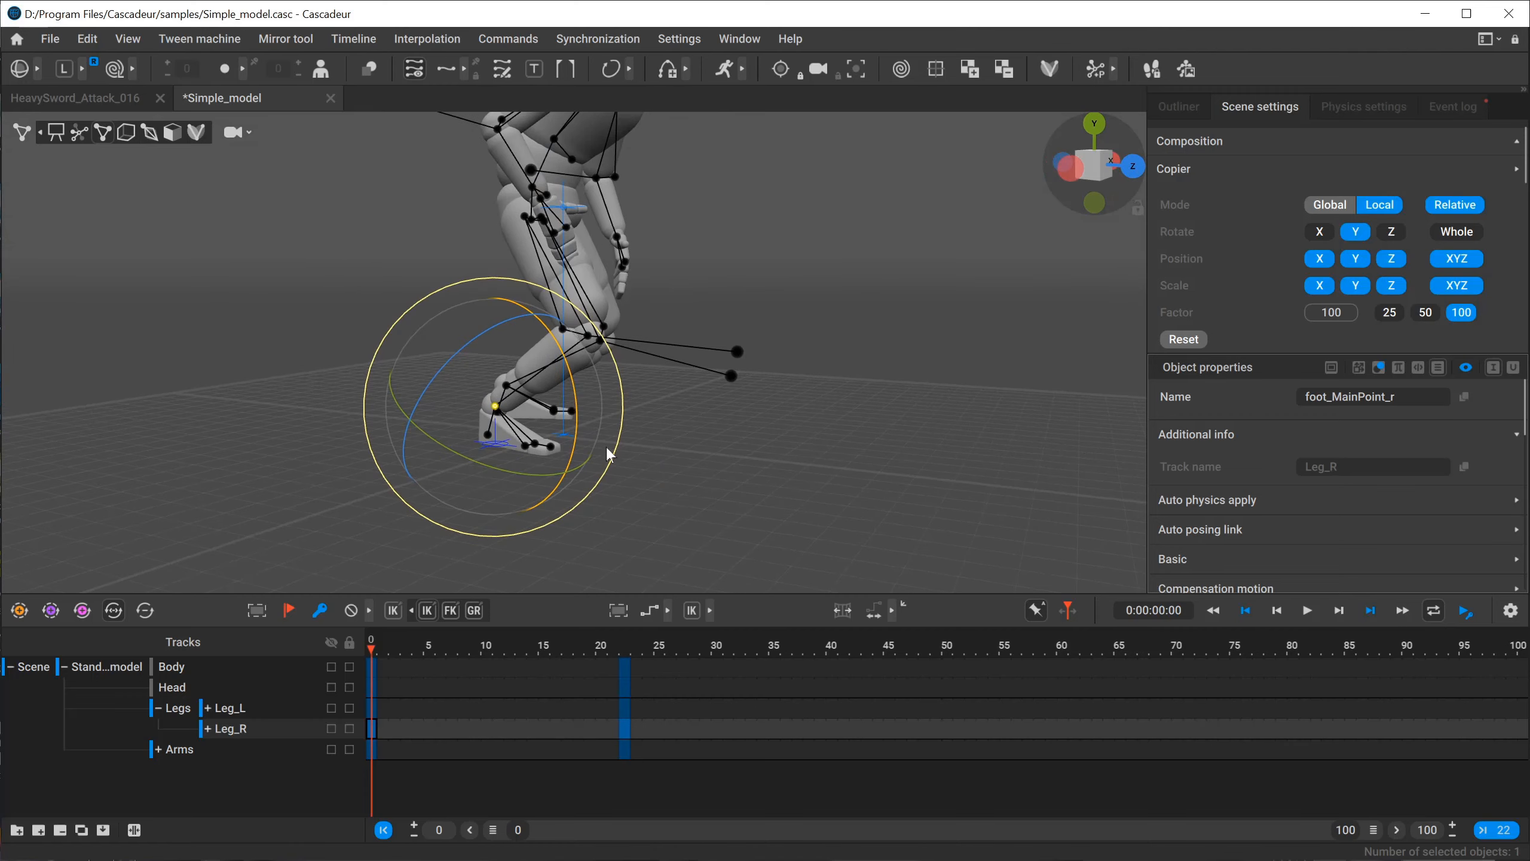
Copy the Leg_R key from frame 0 onto frame 22, and try moving all the right foot's points together in global axes.
click(627, 646)
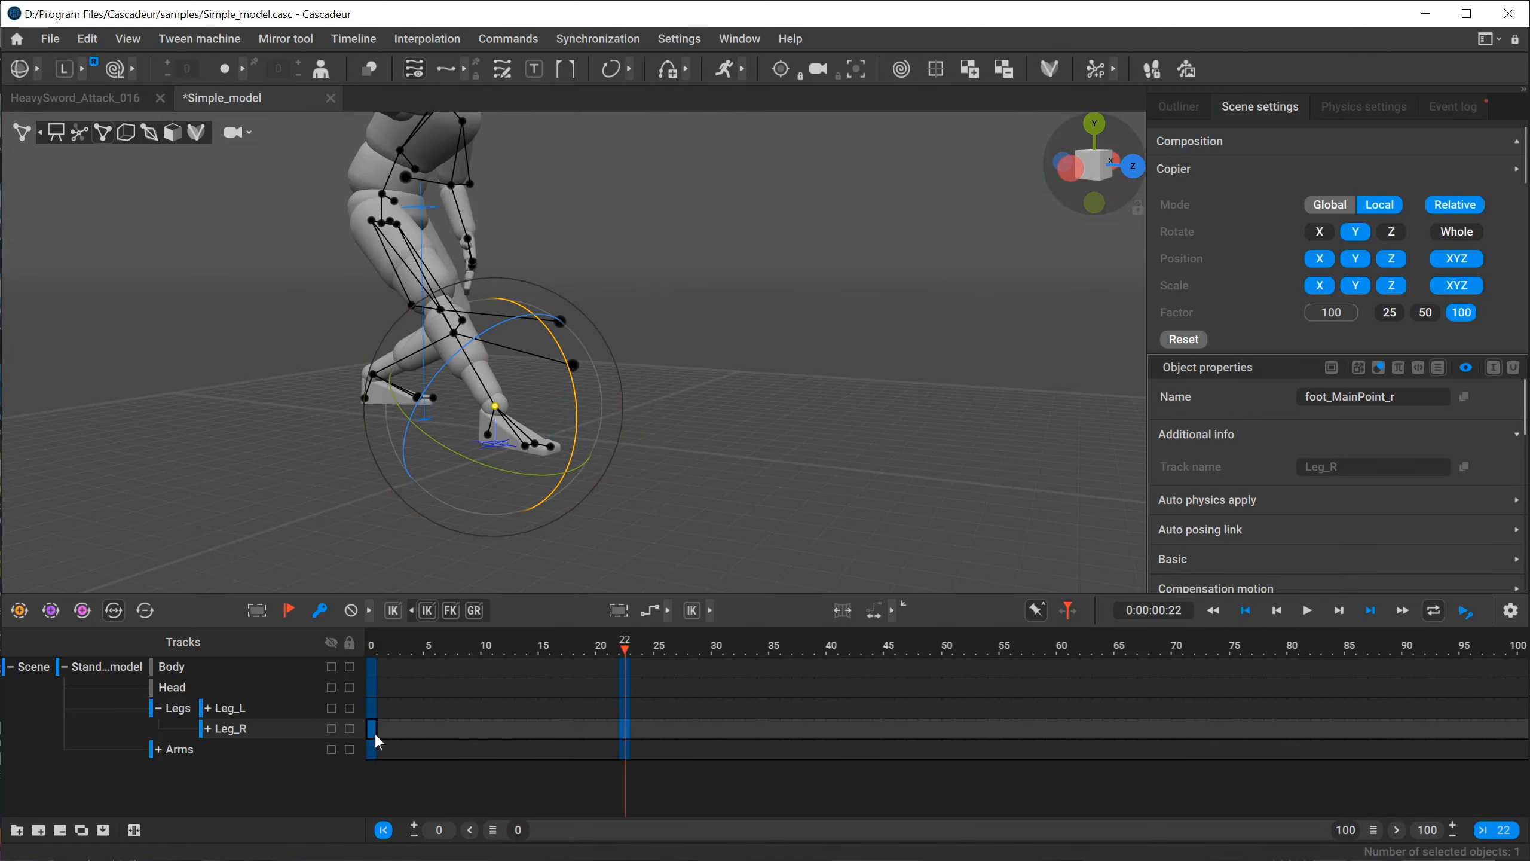
drag(370, 728, 624, 729)
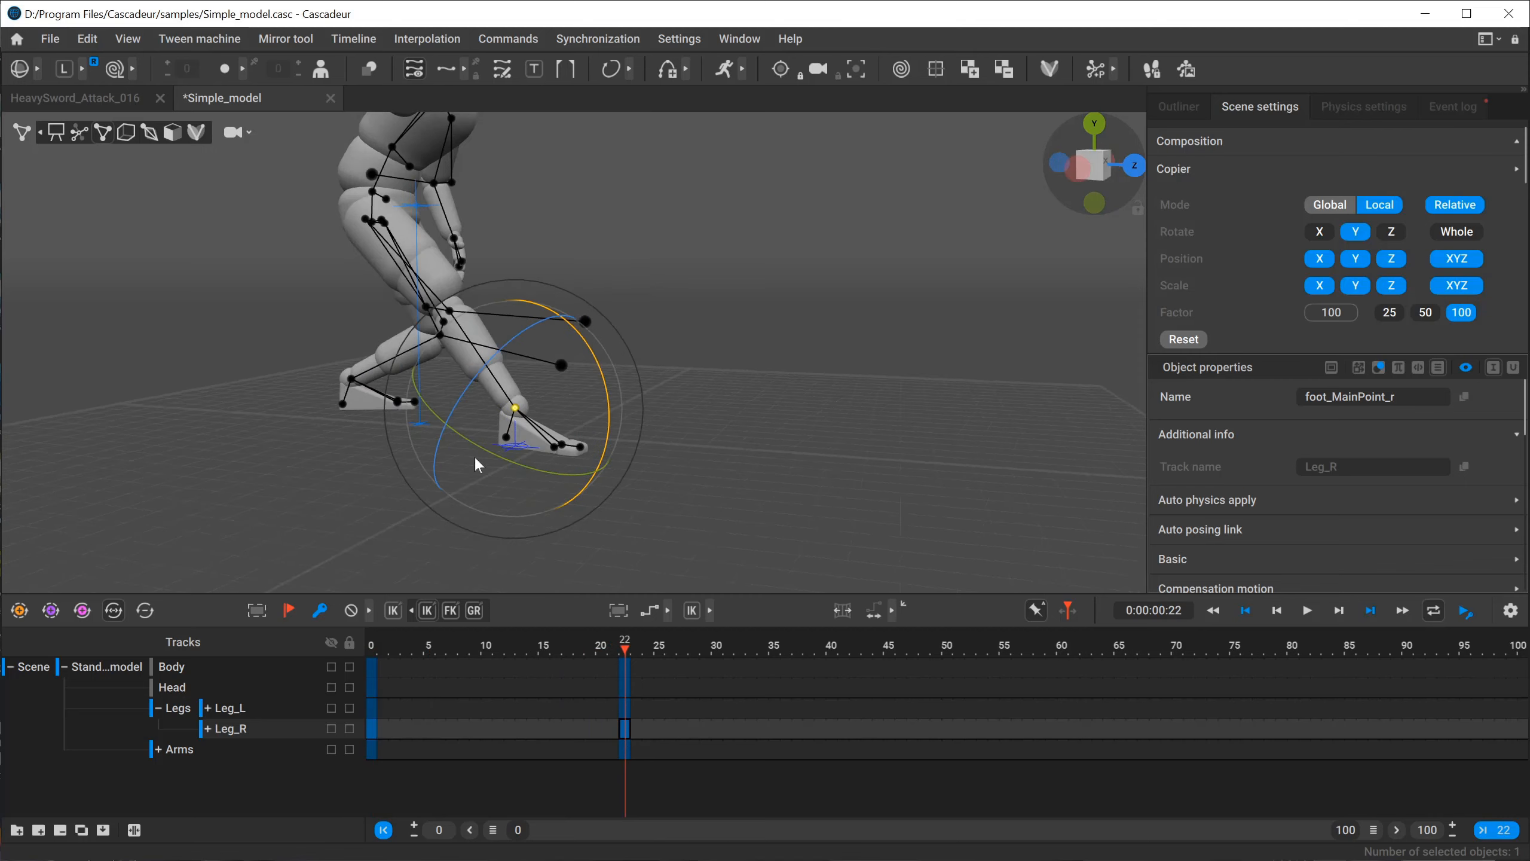
alt+drag(476, 464, 534, 467)
drag(719, 387, 538, 484)
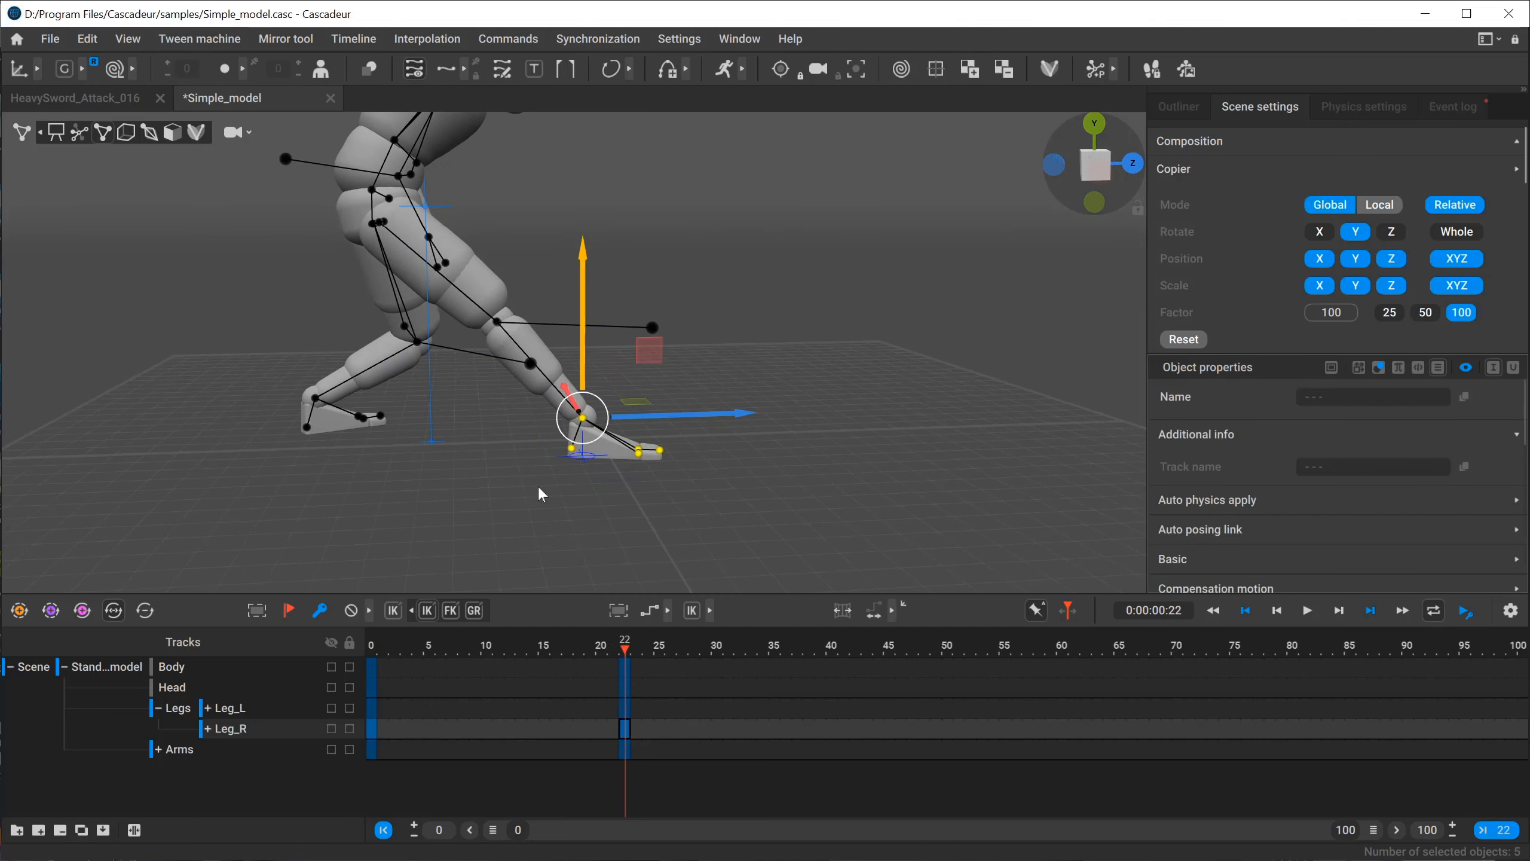
mouse_move(705, 412)
mouse_down()
mouse_move(638, 412)
mouse_move(699, 401)
mouse_up()
key(ctrl+z)
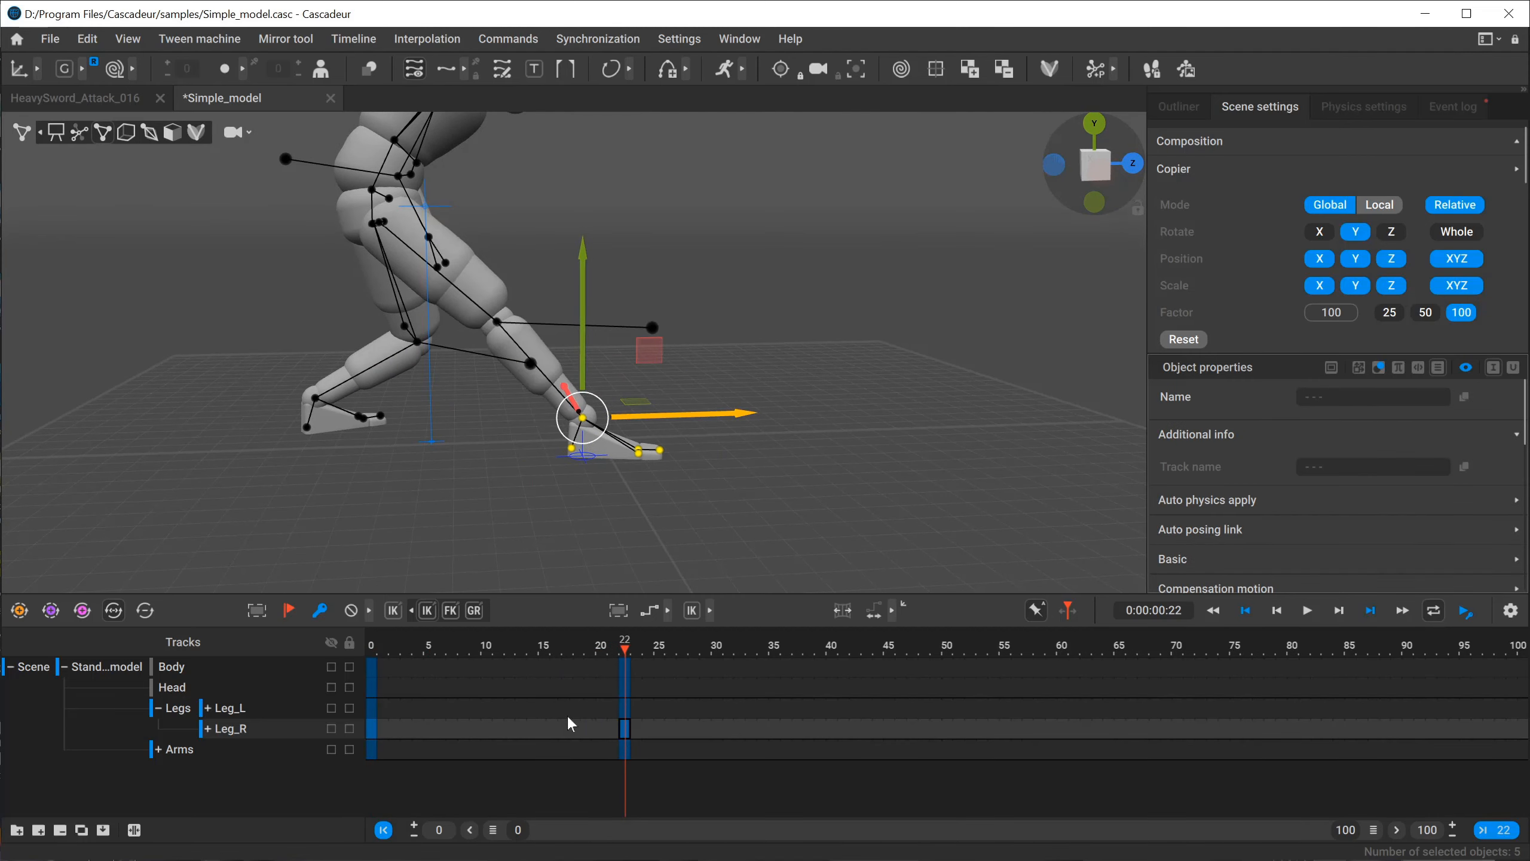
Set the Leg_R keys at frames 0 and 22 to forward kinematics.
click(371, 729)
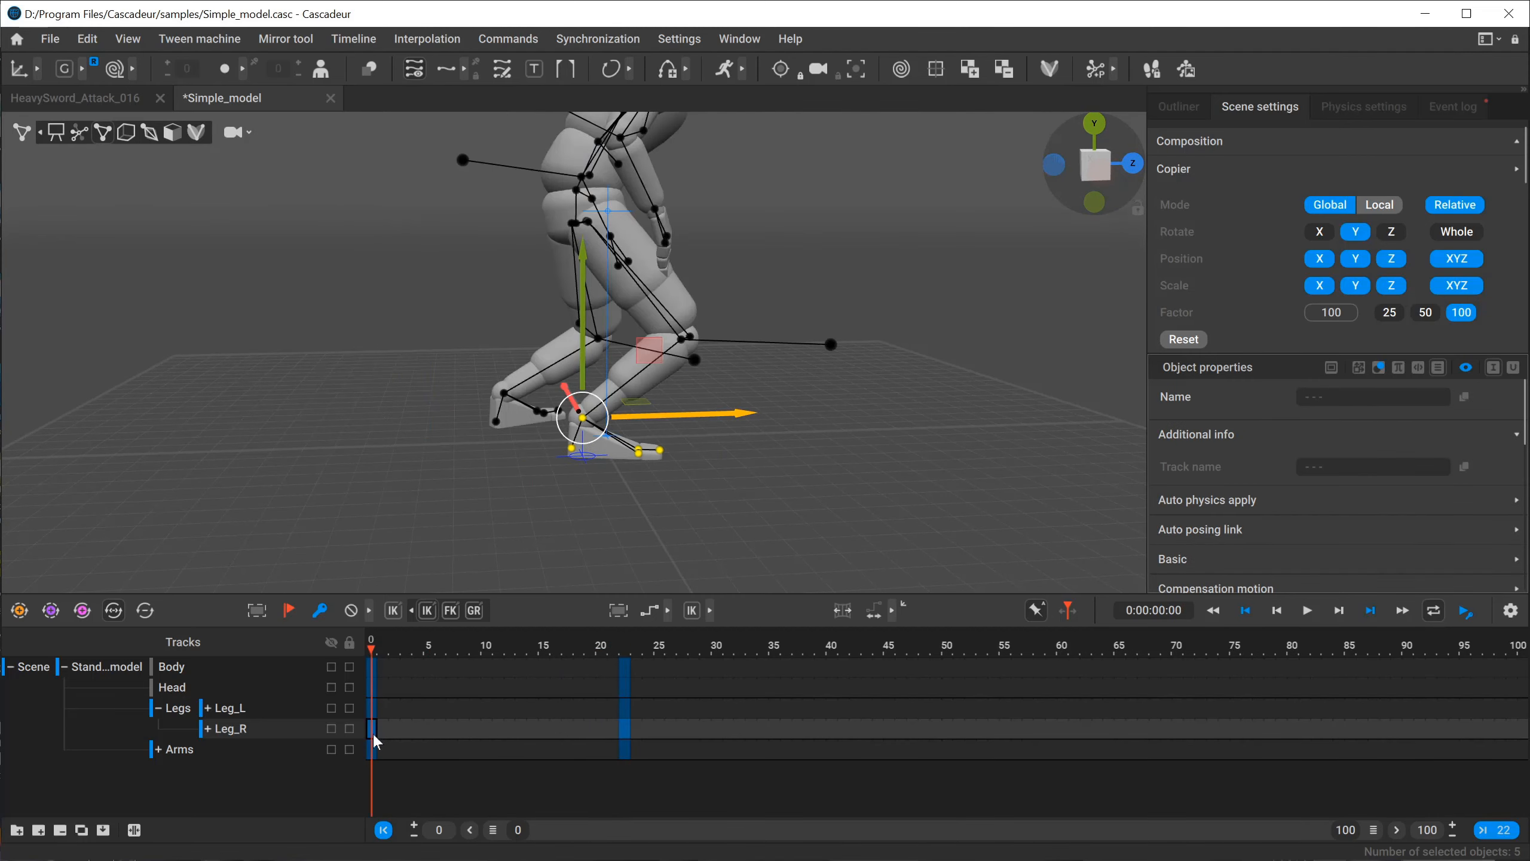
click(452, 610)
click(624, 729)
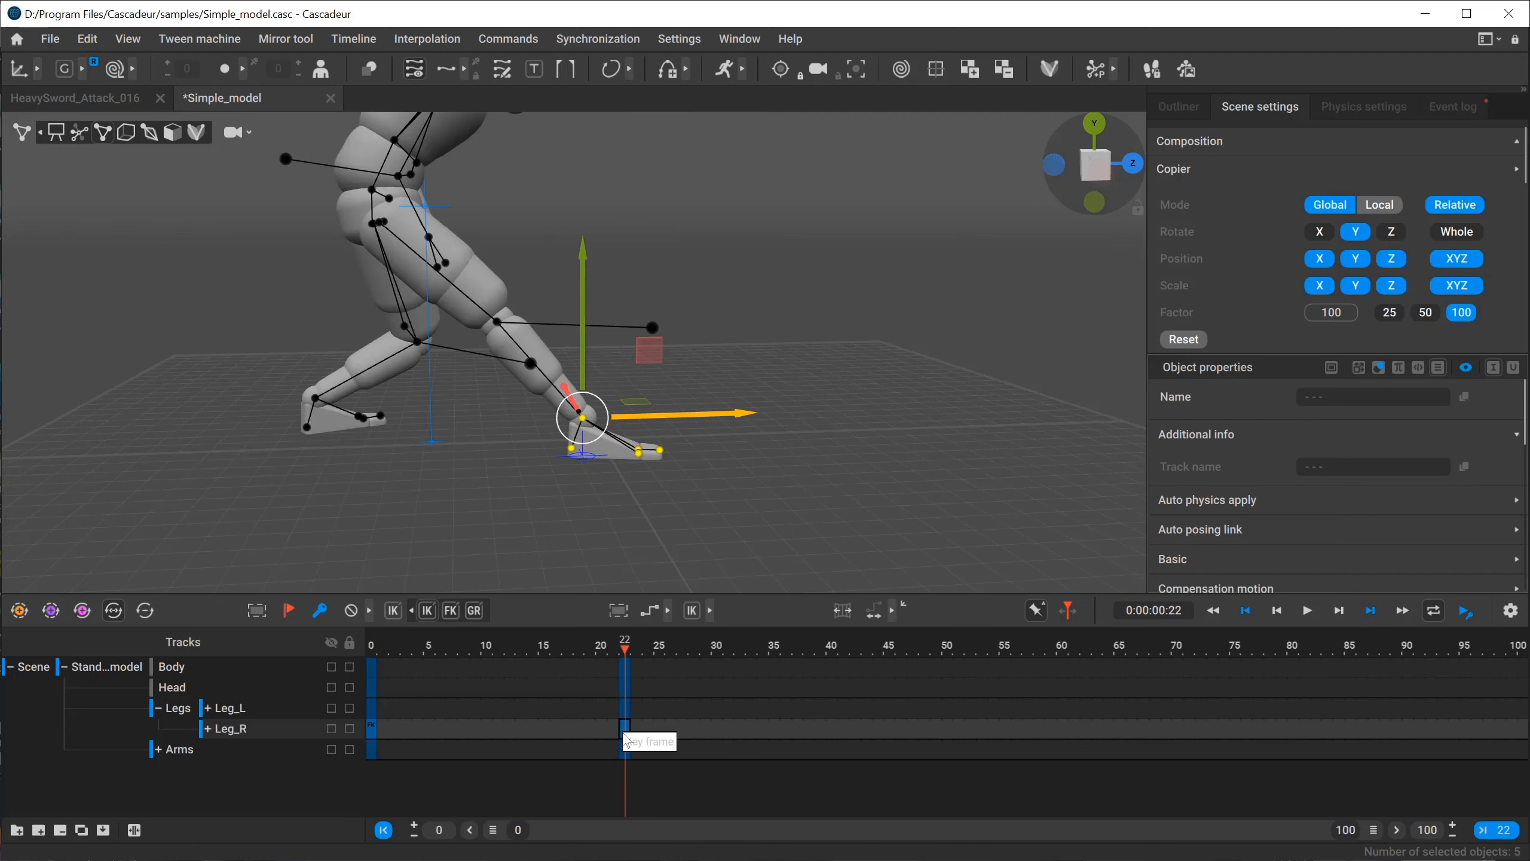
click(449, 615)
Copy the forward kinematics Leg_R key from frame 0 onto frame 22 and check both frames.
click(373, 728)
middle_drag(373, 725, 625, 728)
click(373, 730)
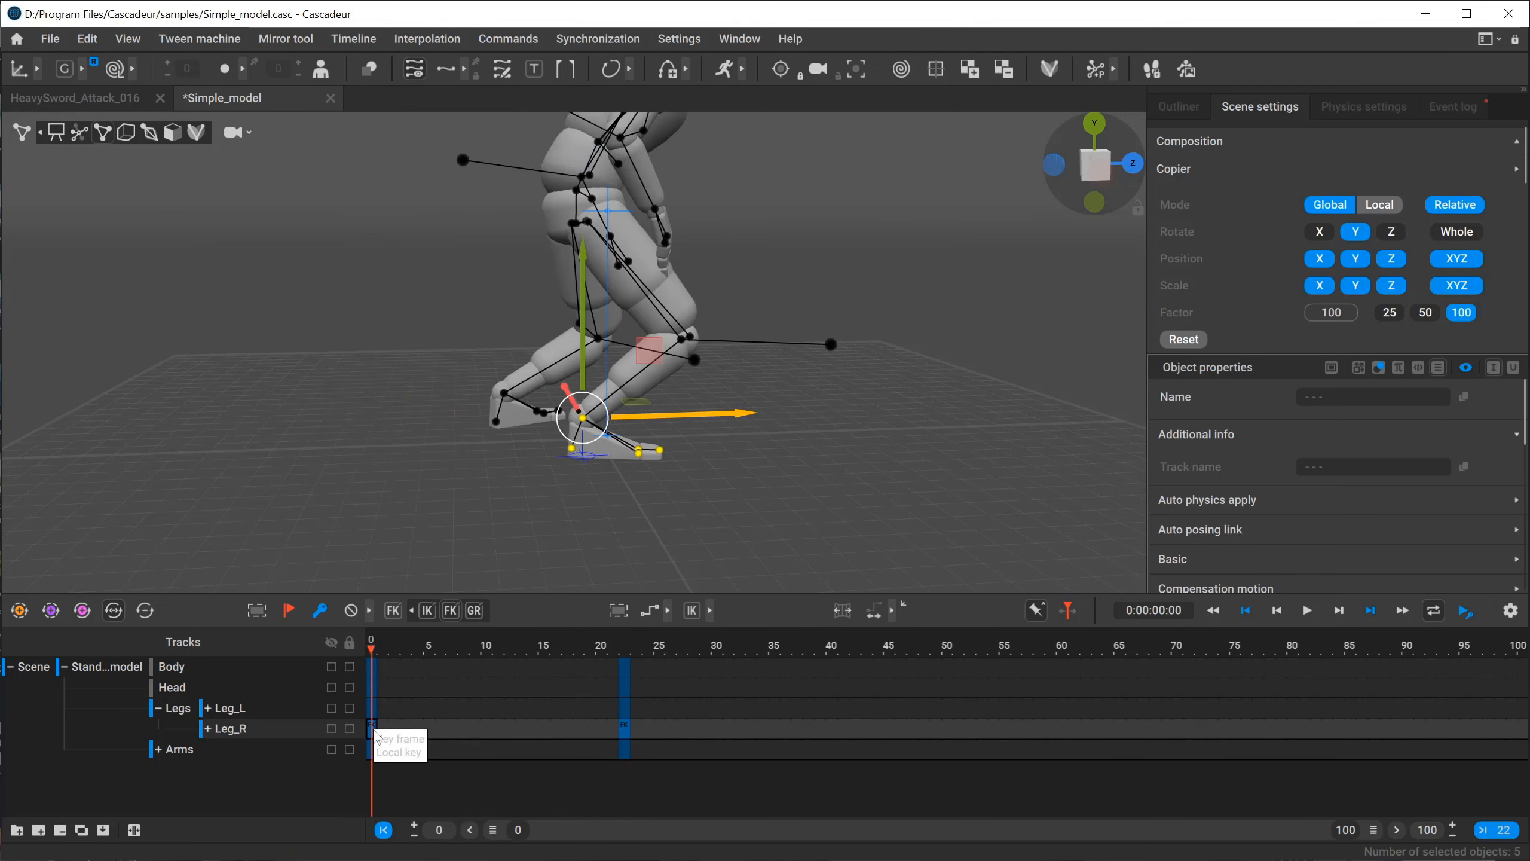
click(624, 729)
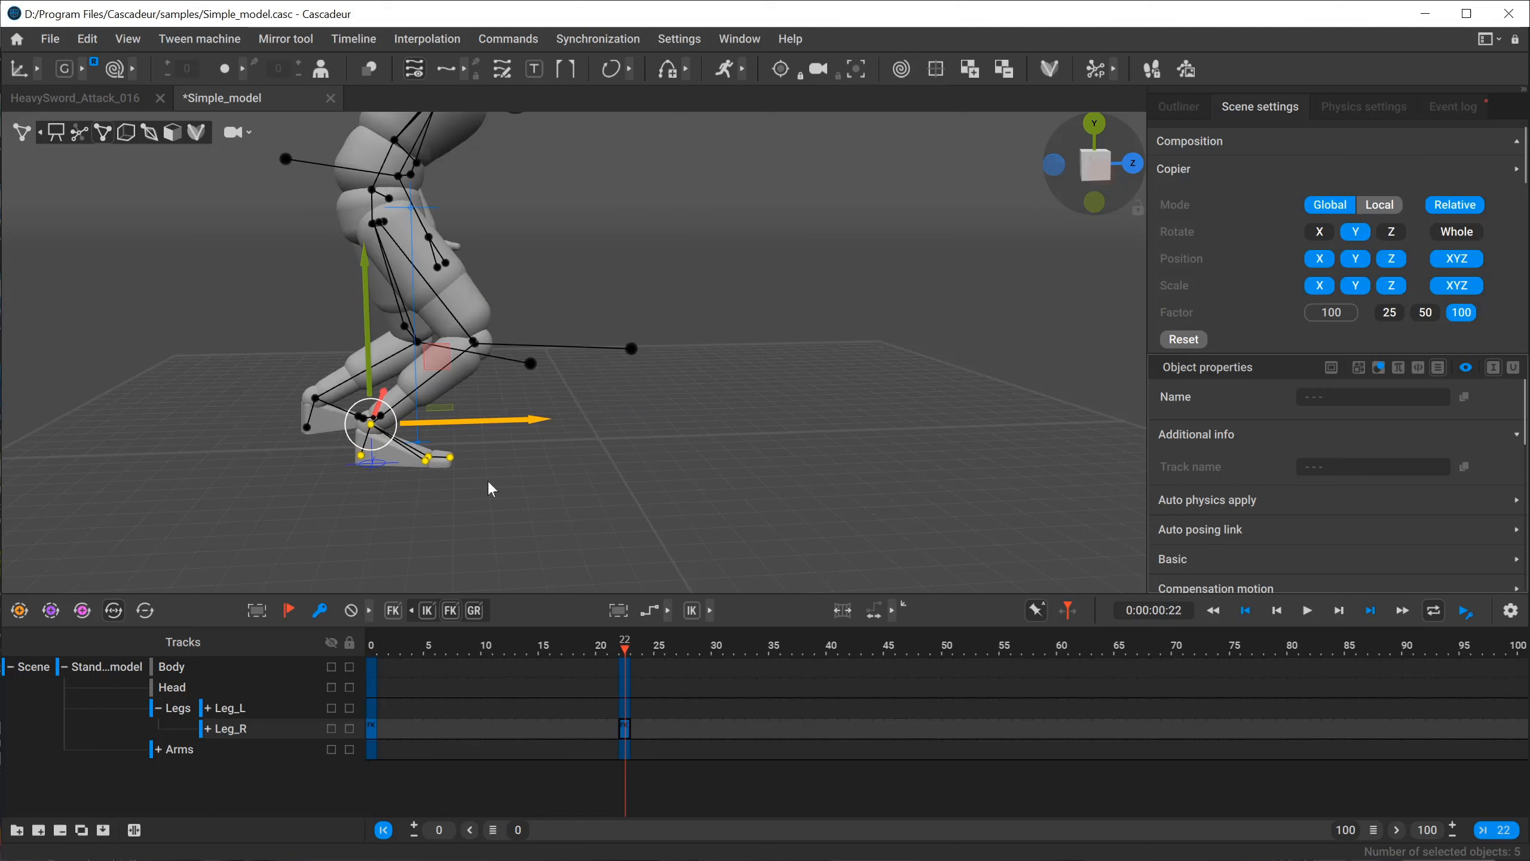
Raise all the right foot's points well above the ground at frame 22.
alt+drag(365, 478, 387, 483)
click(397, 478)
click(386, 435)
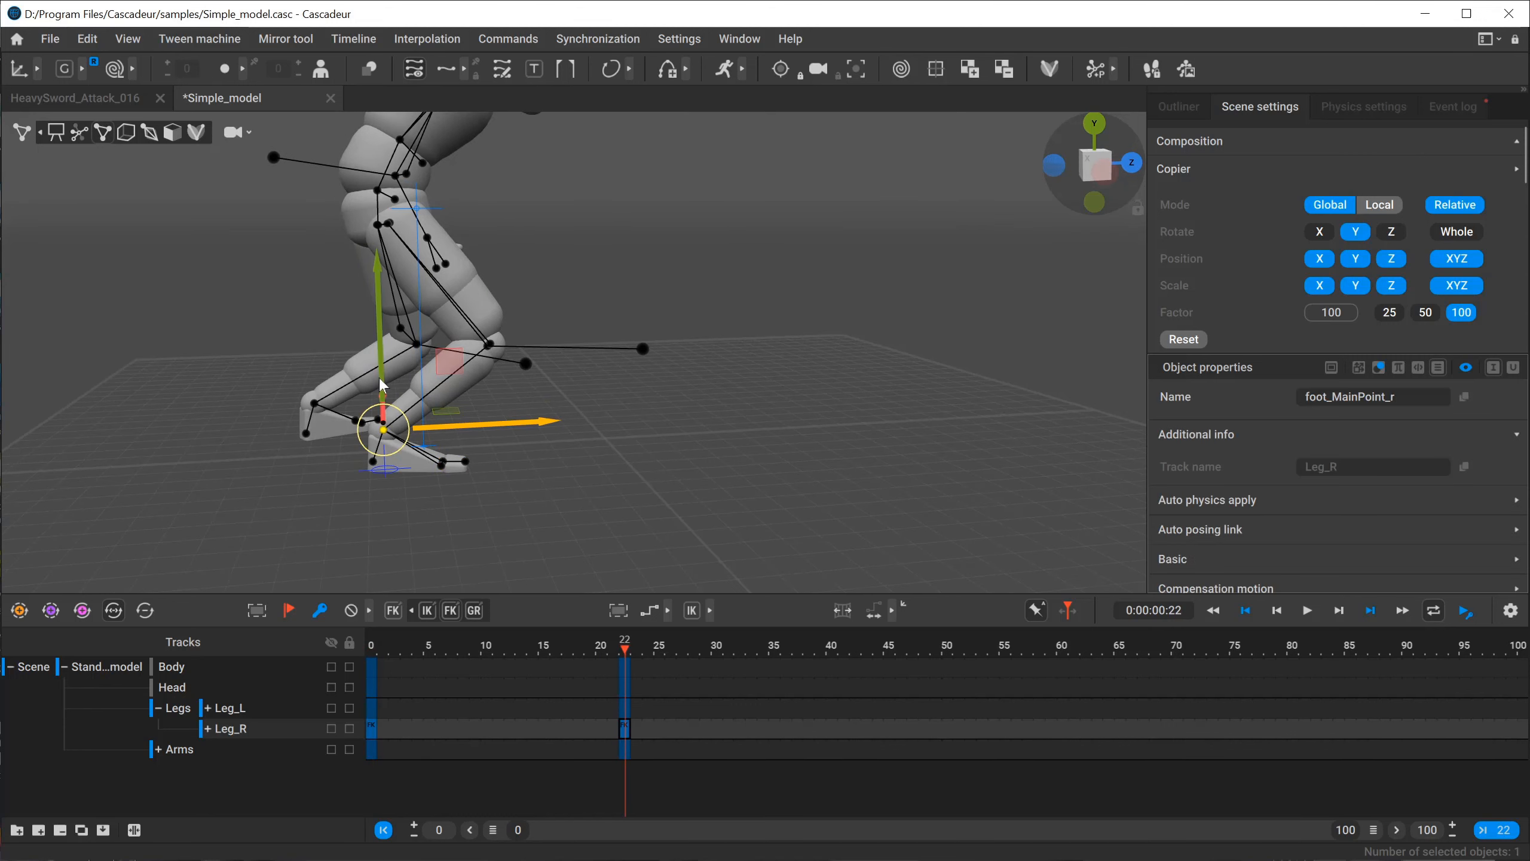
drag(383, 385, 392, 267)
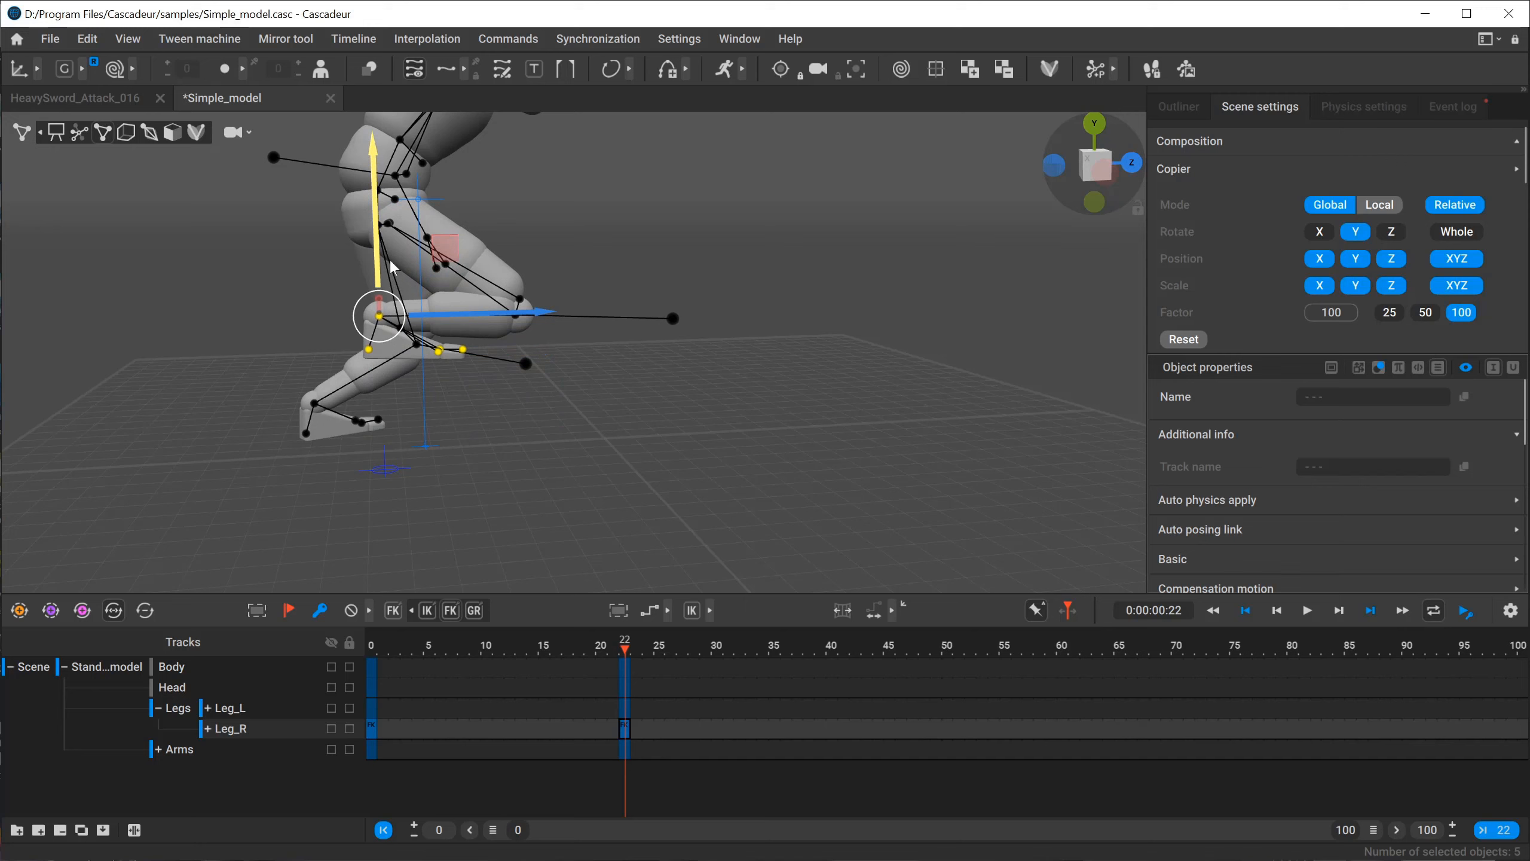
Restore the right leg's pose at frame 22 by copying the Leg_R key from frame 0 over it.
click(372, 730)
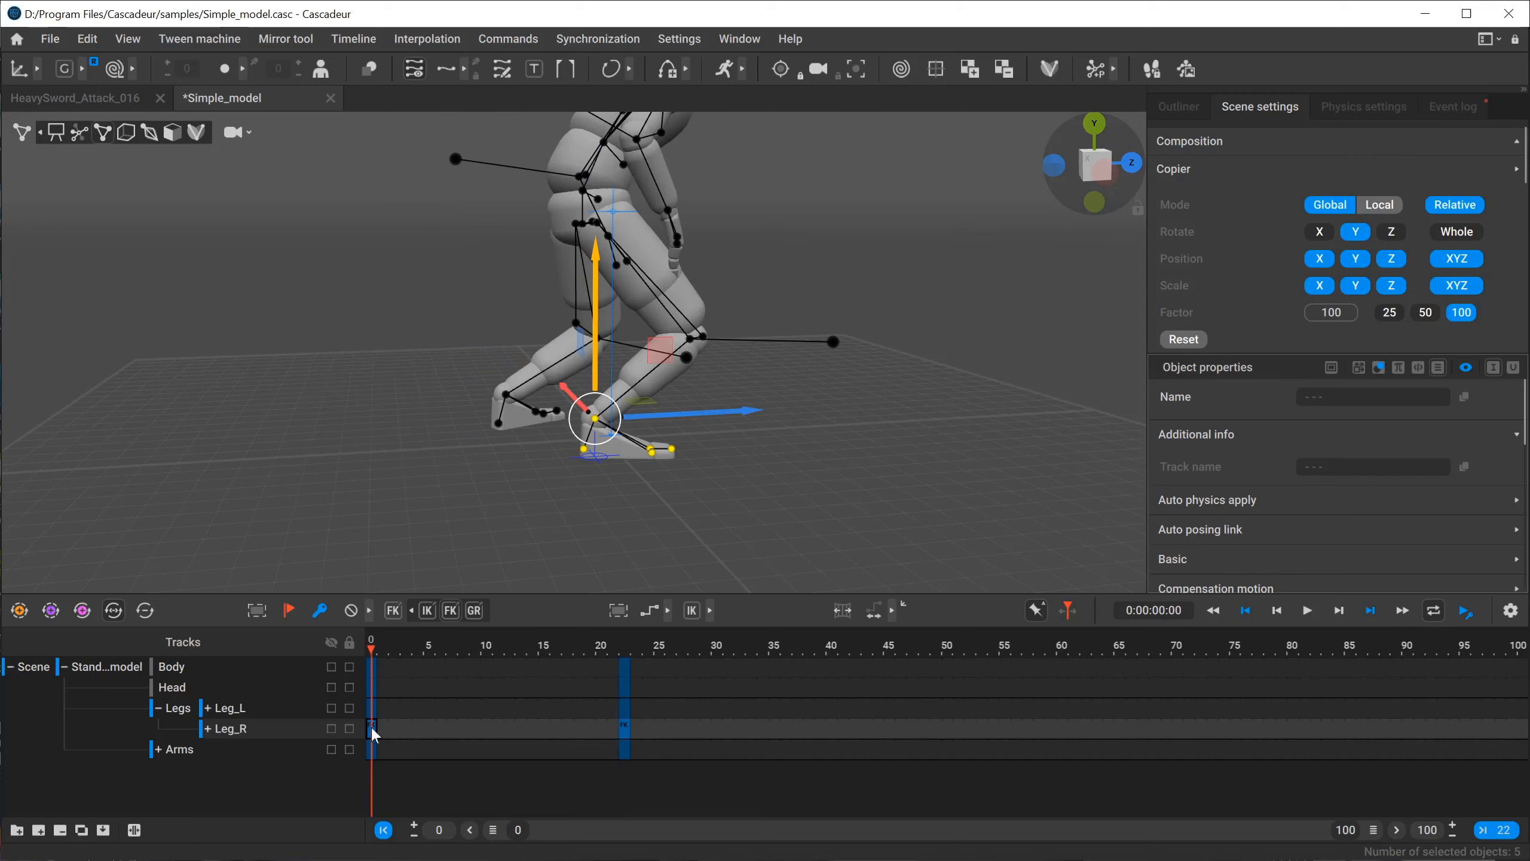
click(625, 642)
drag(371, 732, 625, 732)
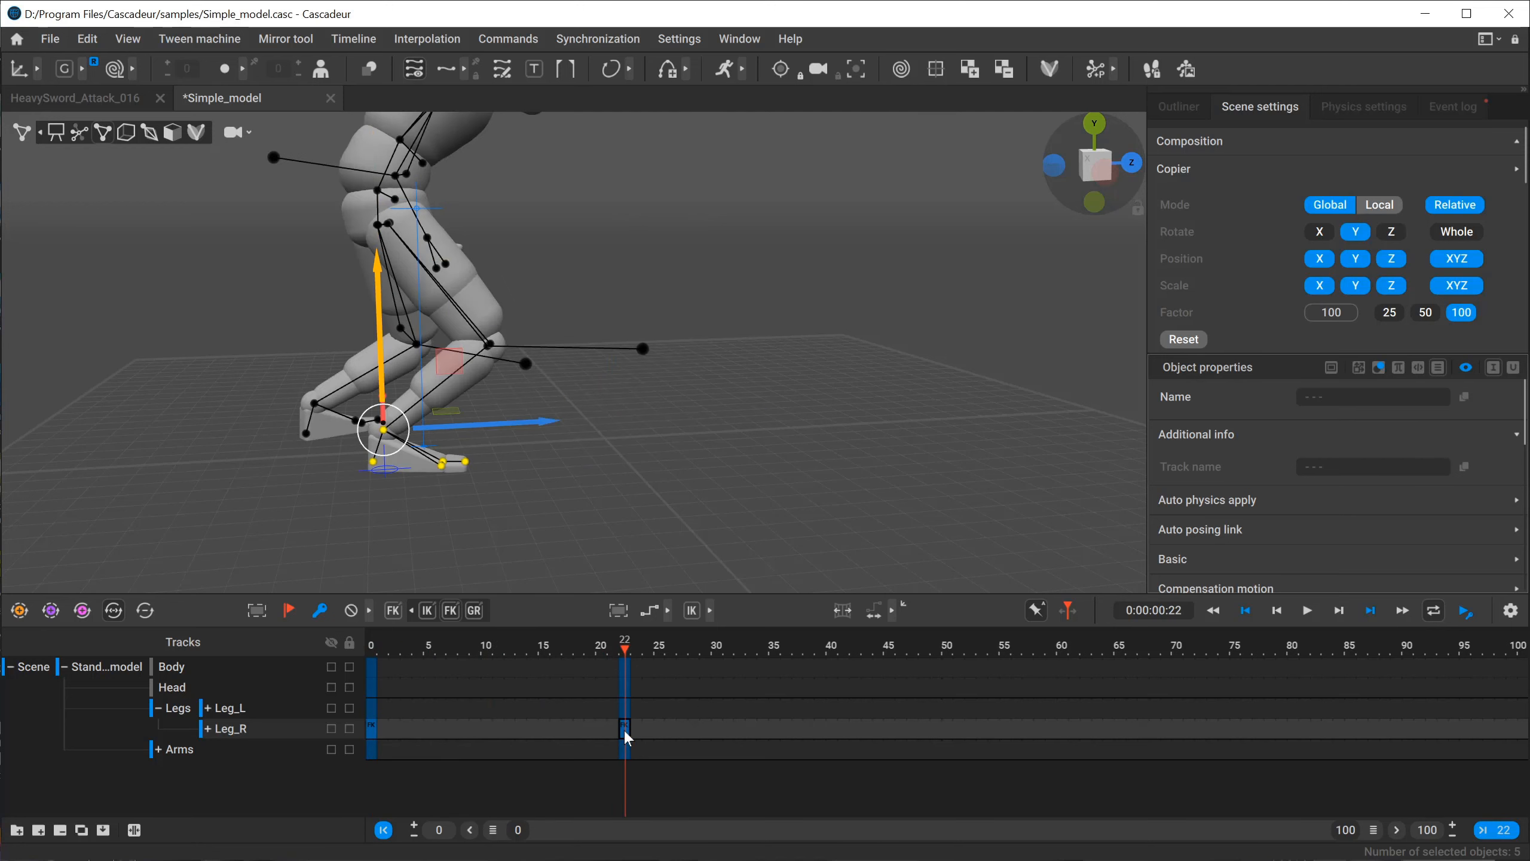
scroll(392, 440, up, 5)
scroll(443, 438, down, 3)
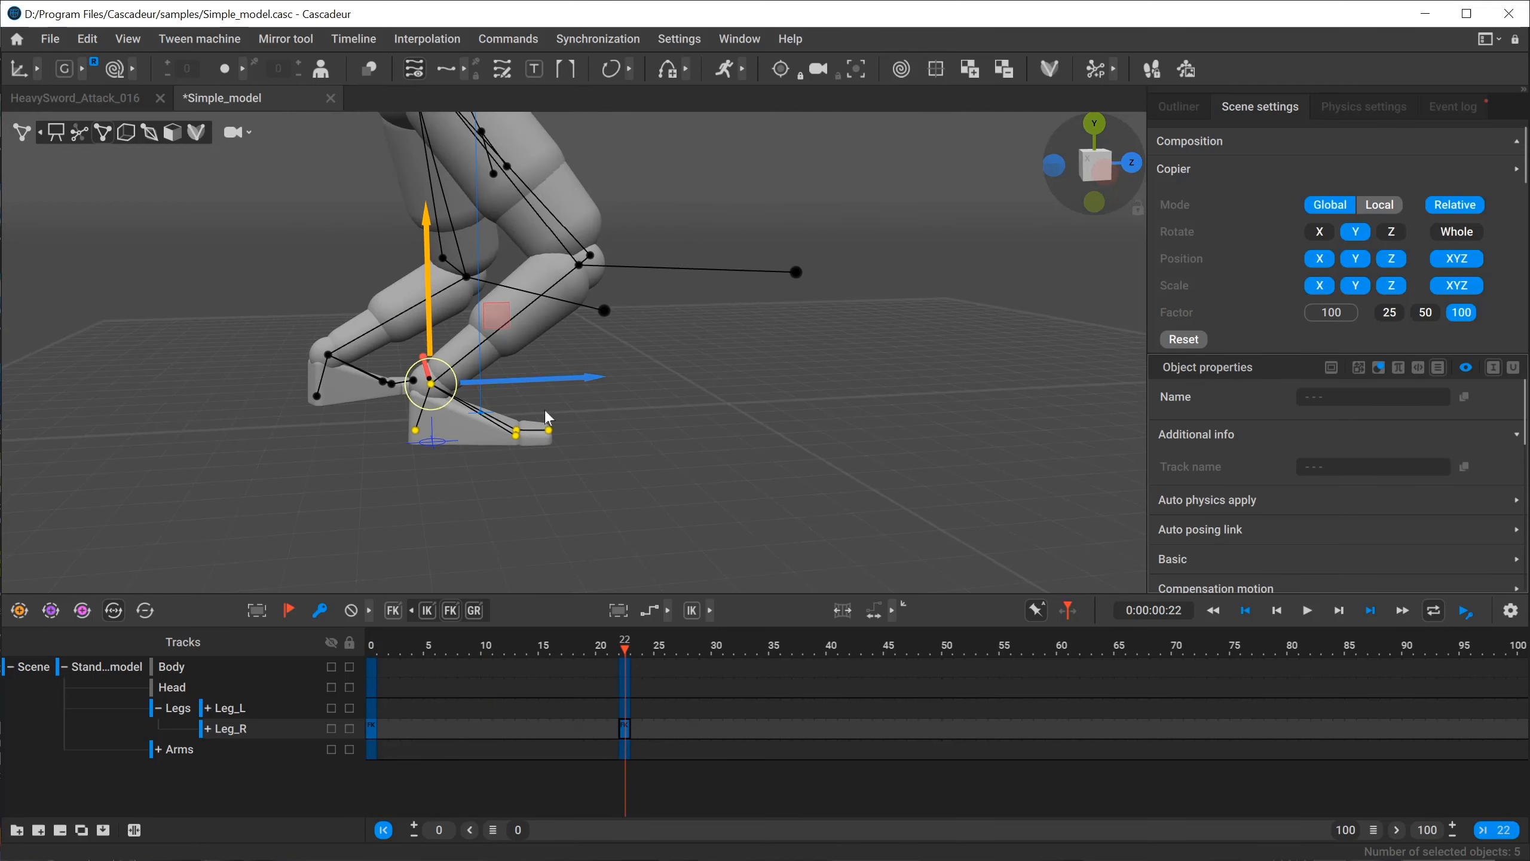
Expand the Leg_R track group and try raising only the right foot's main point at frame 22.
click(584, 489)
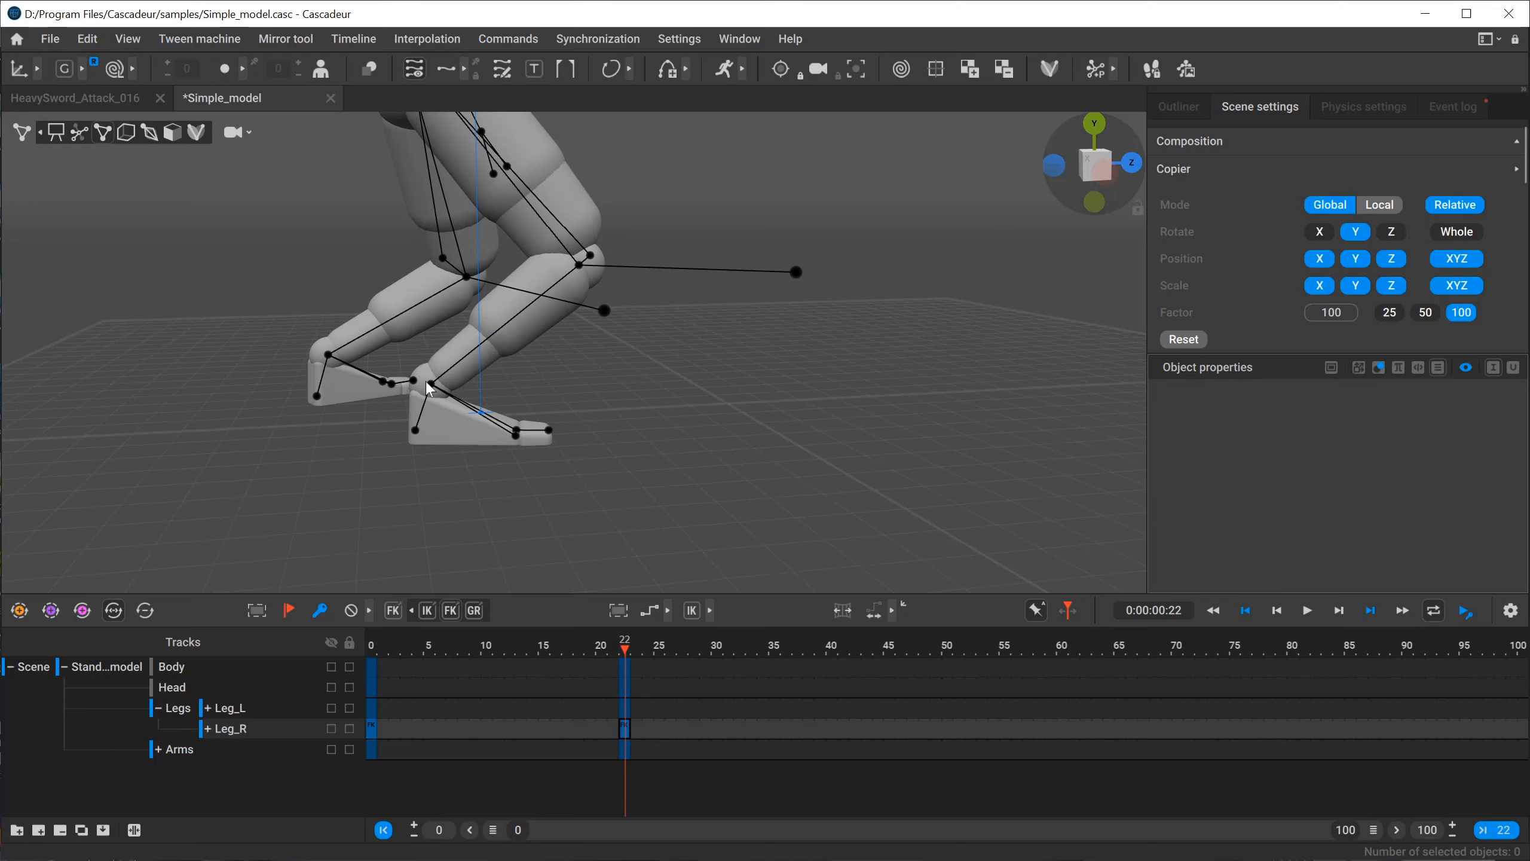
click(423, 405)
scroll(372, 414, up, 3)
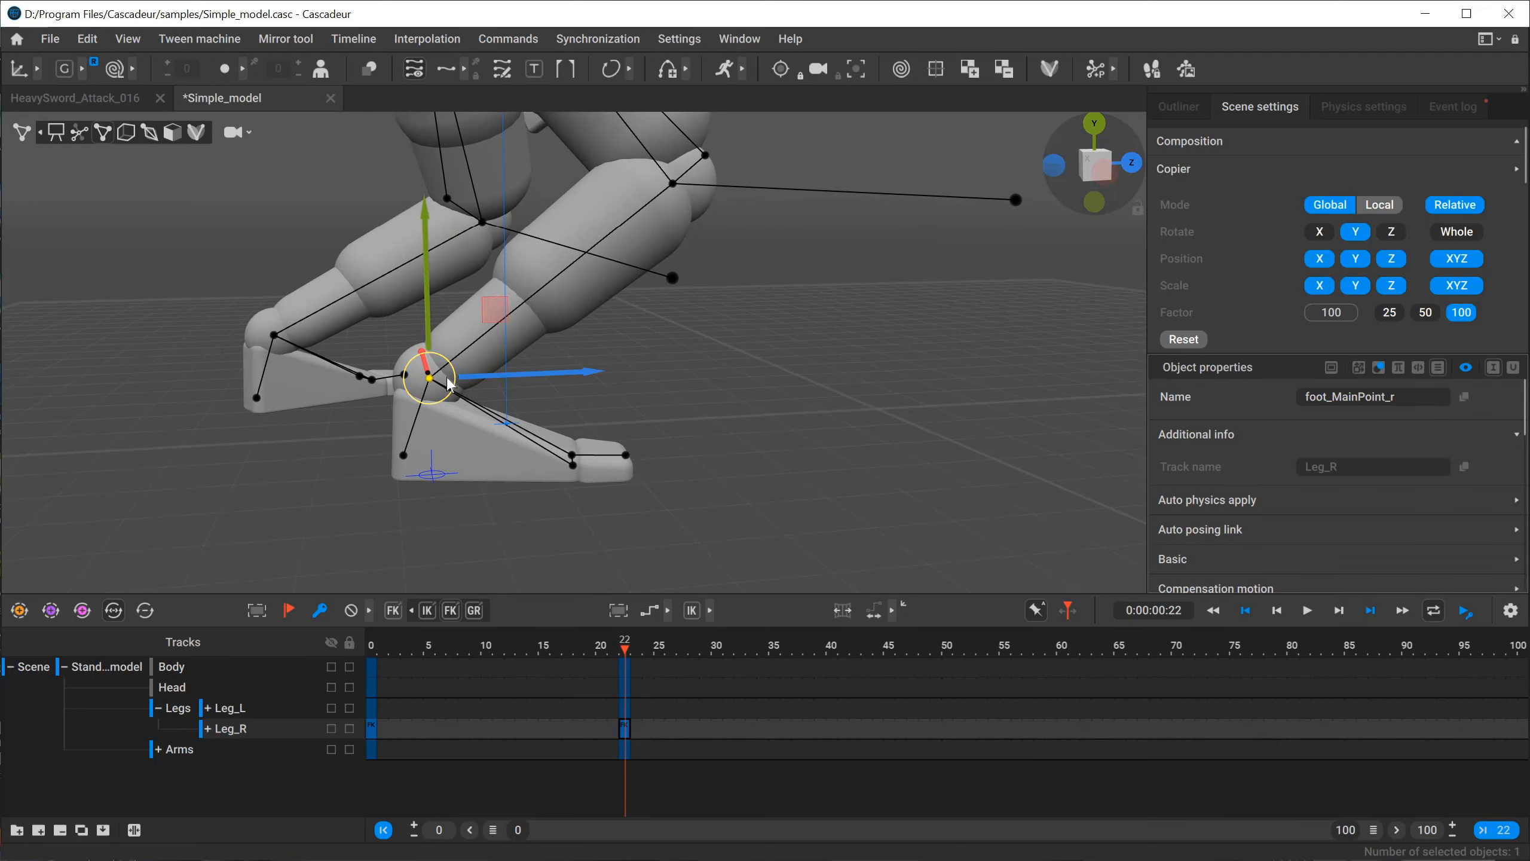
click(208, 728)
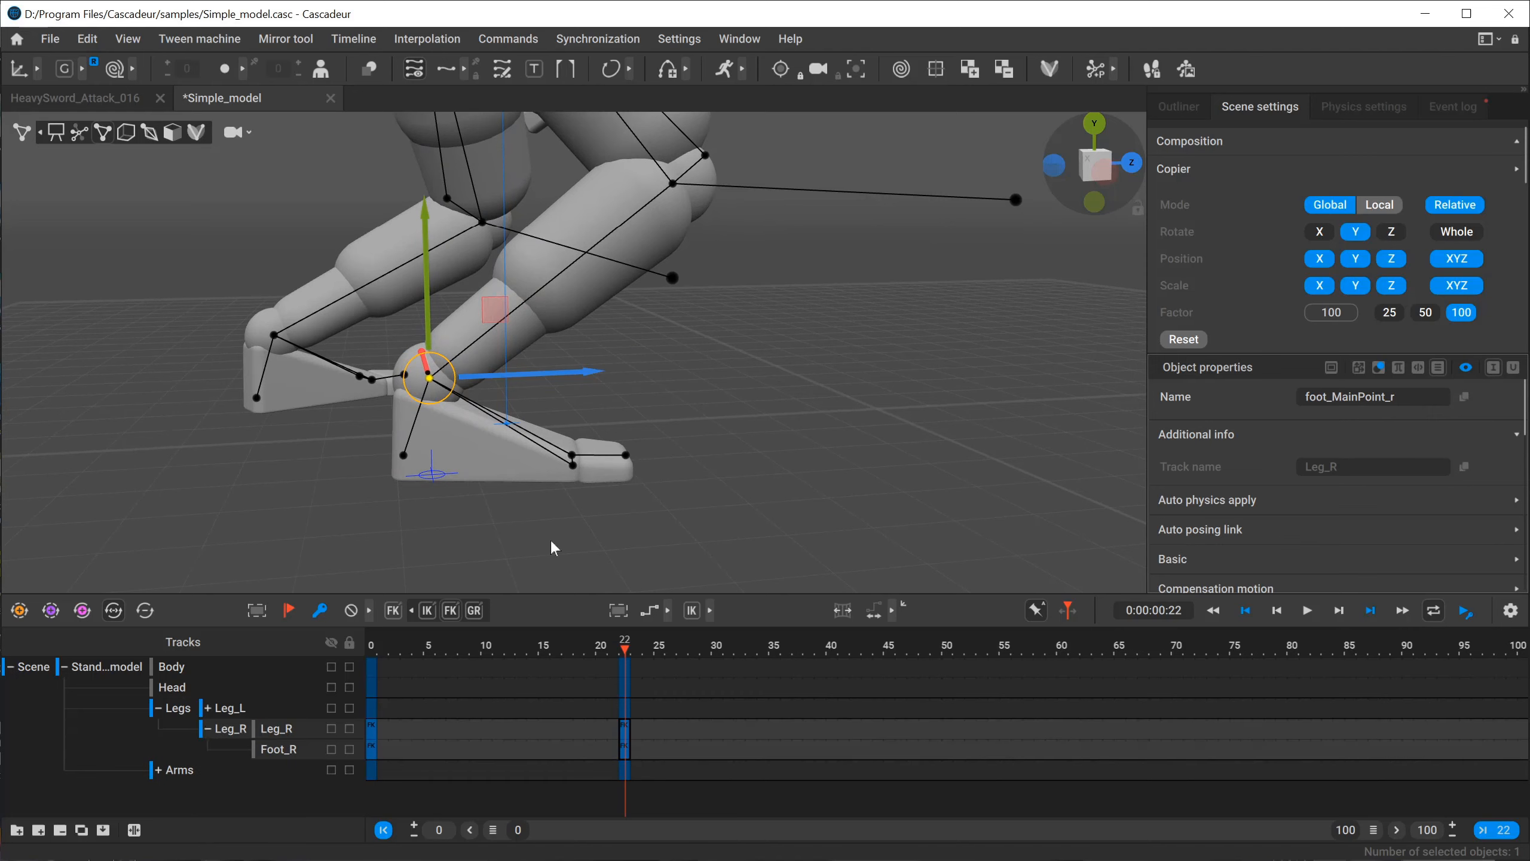
drag(428, 301, 438, 165)
key(ctrl+z)
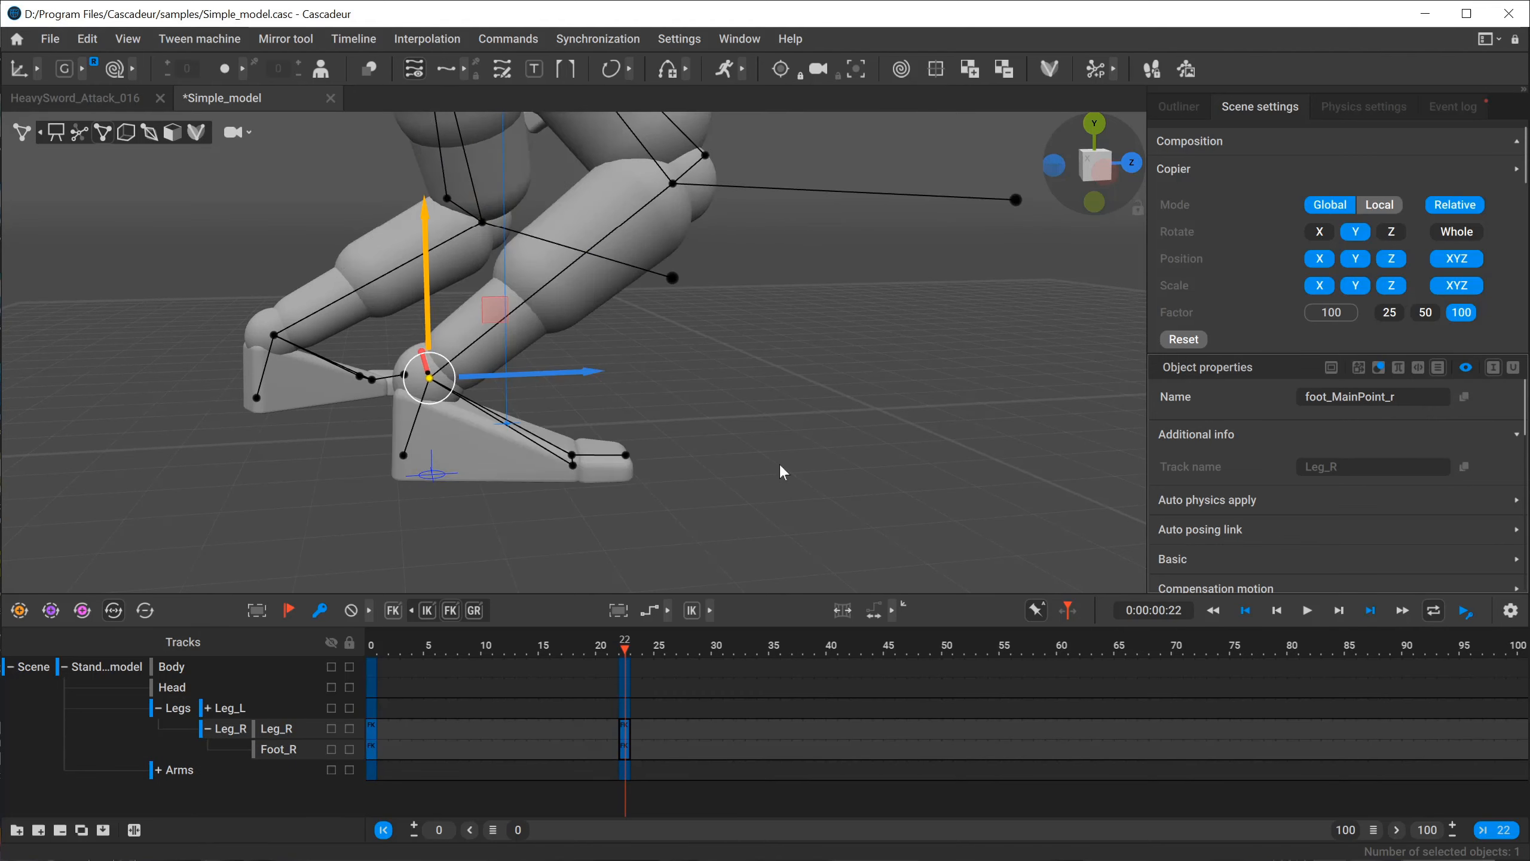
Select all the right foot's points at frame 22 and lift the foot high above the ground.
click(780, 468)
click(426, 375)
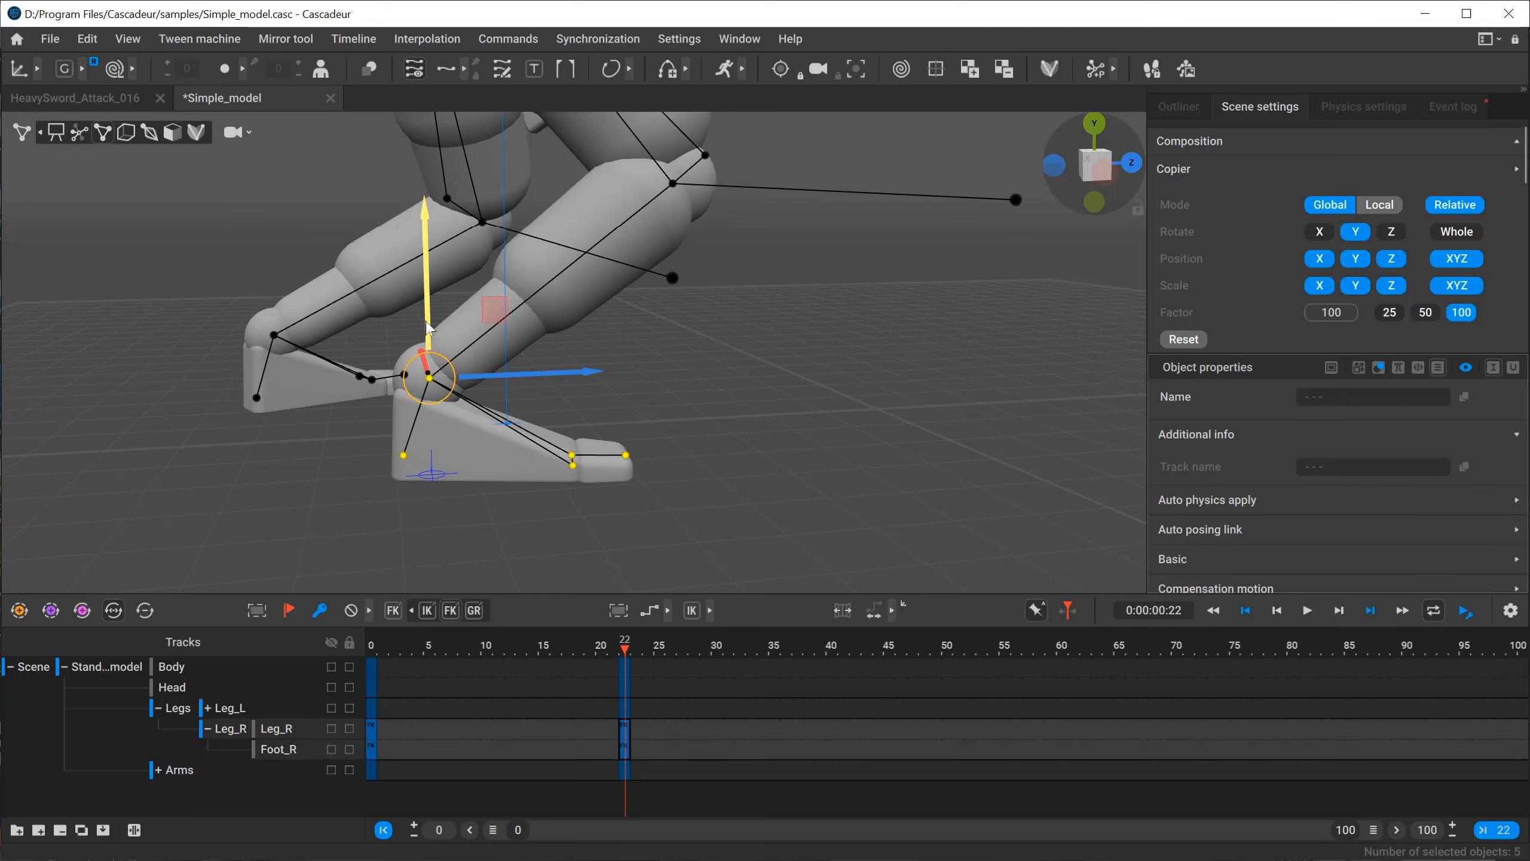
drag(430, 313, 441, 96)
Copy only the Foot_R key from frame 0 onto frame 22.
click(371, 743)
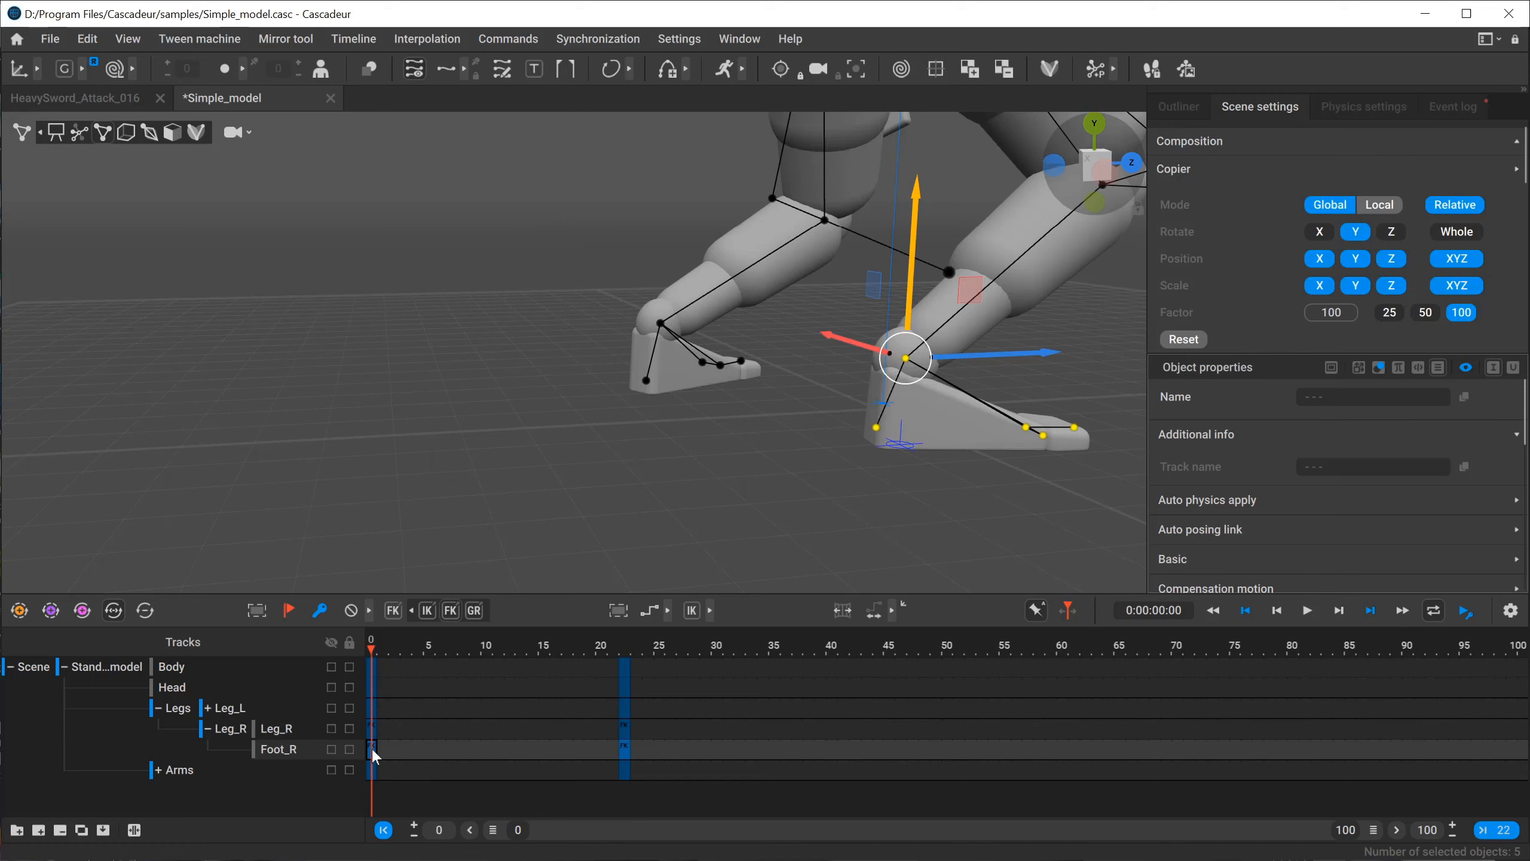
click(625, 749)
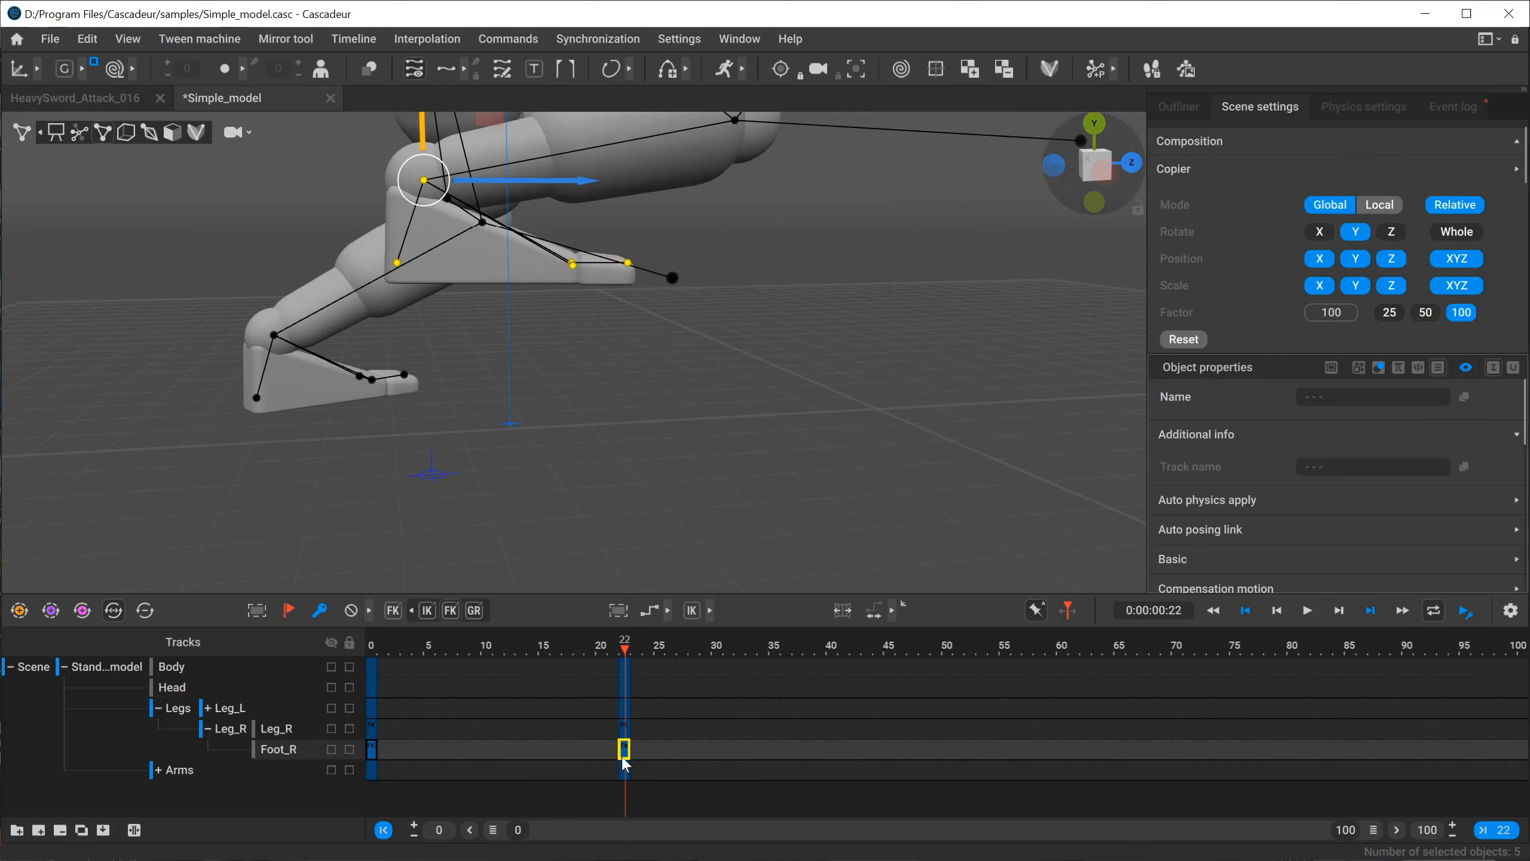
middle_drag(623, 758, 622, 757)
alt+right_drag(596, 442, 611, 399)
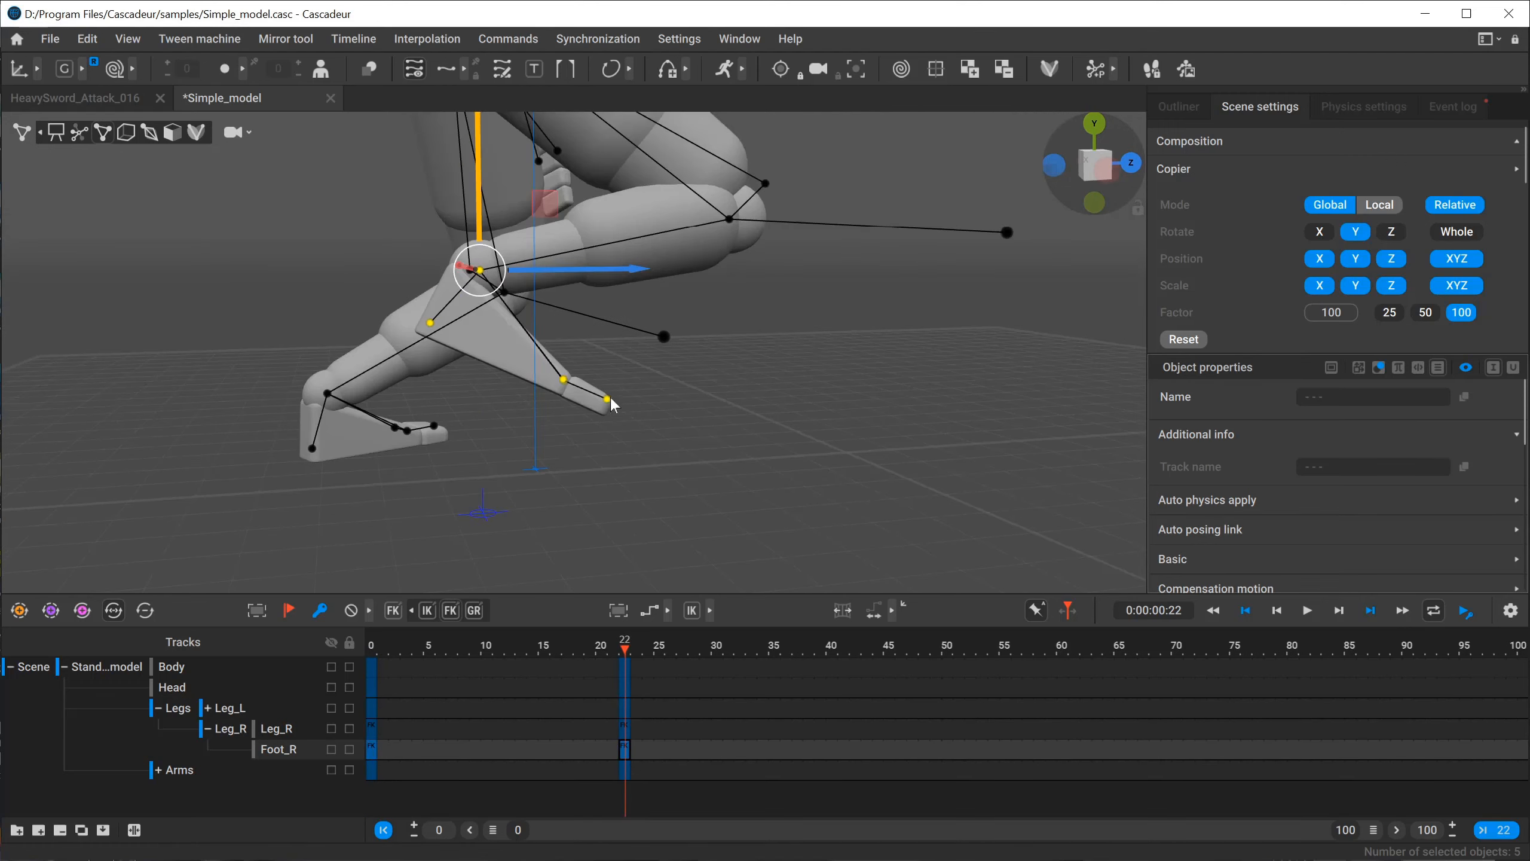
Compare the right foot's angle to the shin at frames 0 and 22 from a straight side view.
click(371, 646)
click(1107, 170)
drag(545, 425, 549, 425)
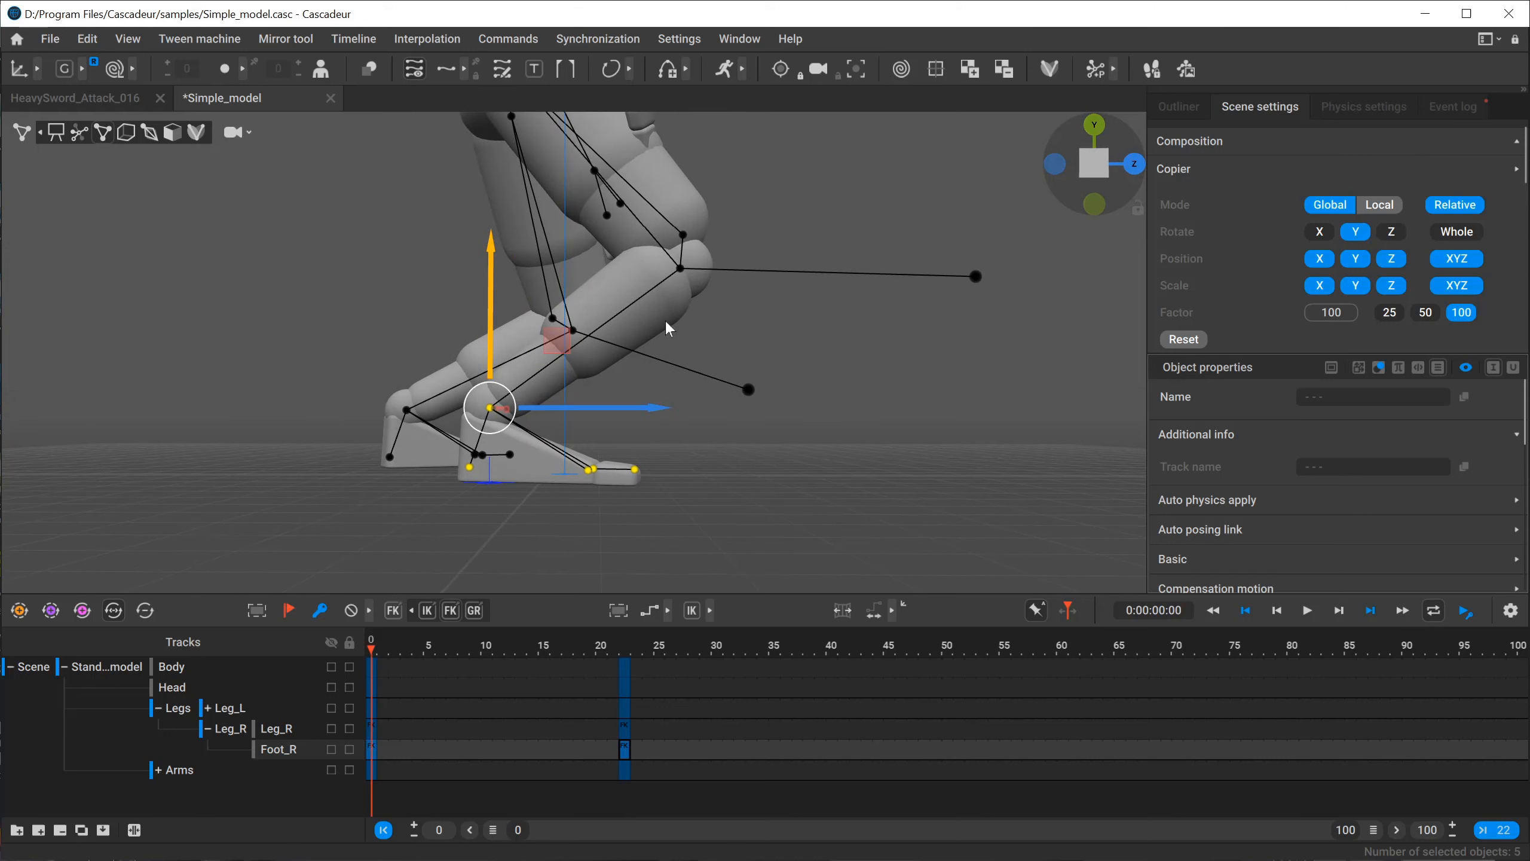
click(622, 653)
alt+middle_drag(312, 307, 604, 399)
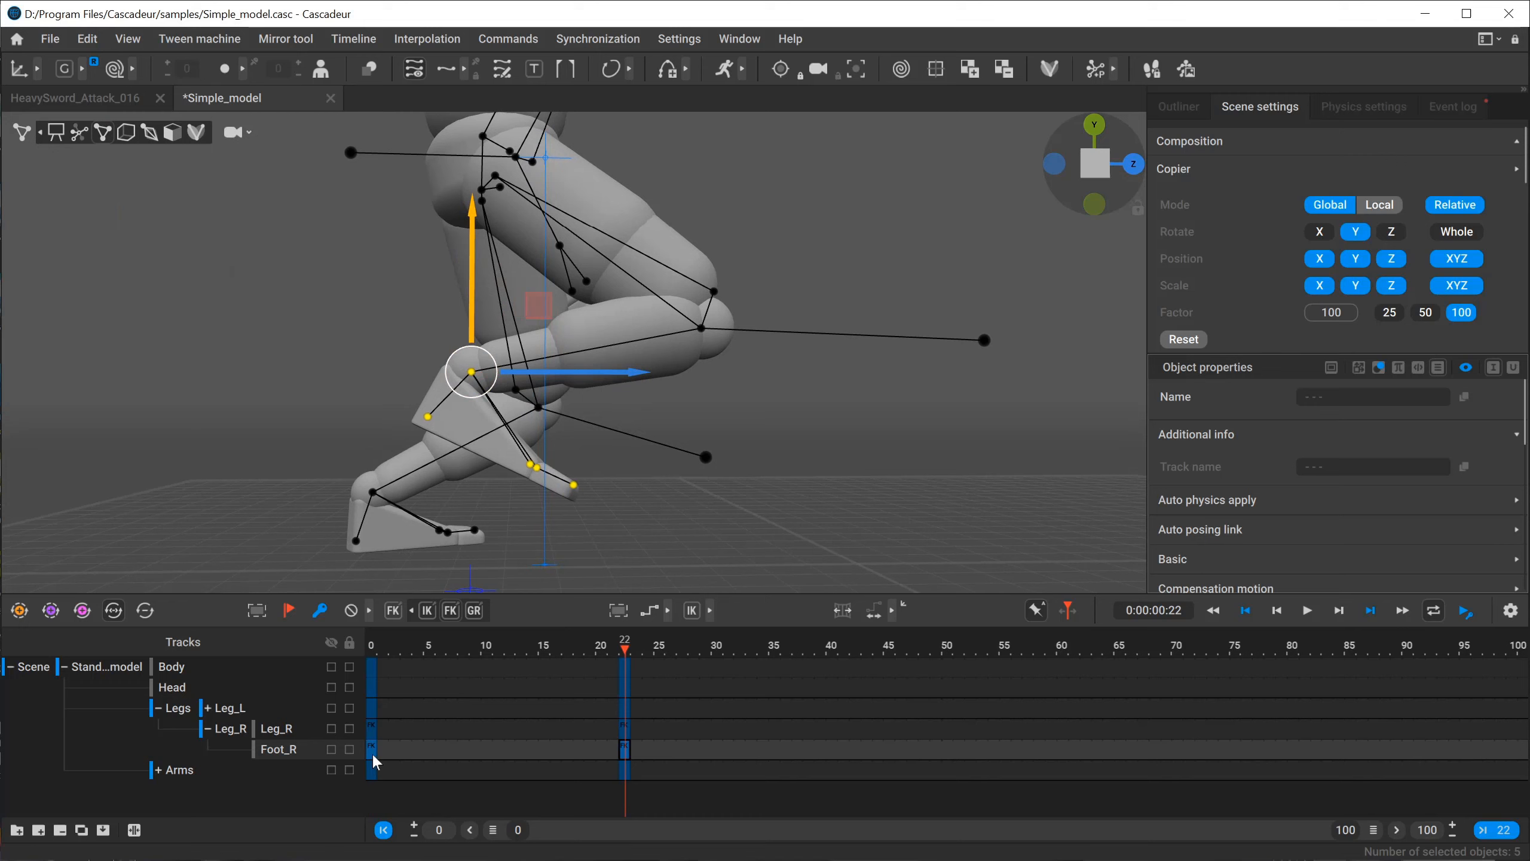
Switch the viewport to joint mode and examine the right foot and calf joints at frame 22 by selecting each.
click(148, 133)
alt+drag(271, 406, 299, 417)
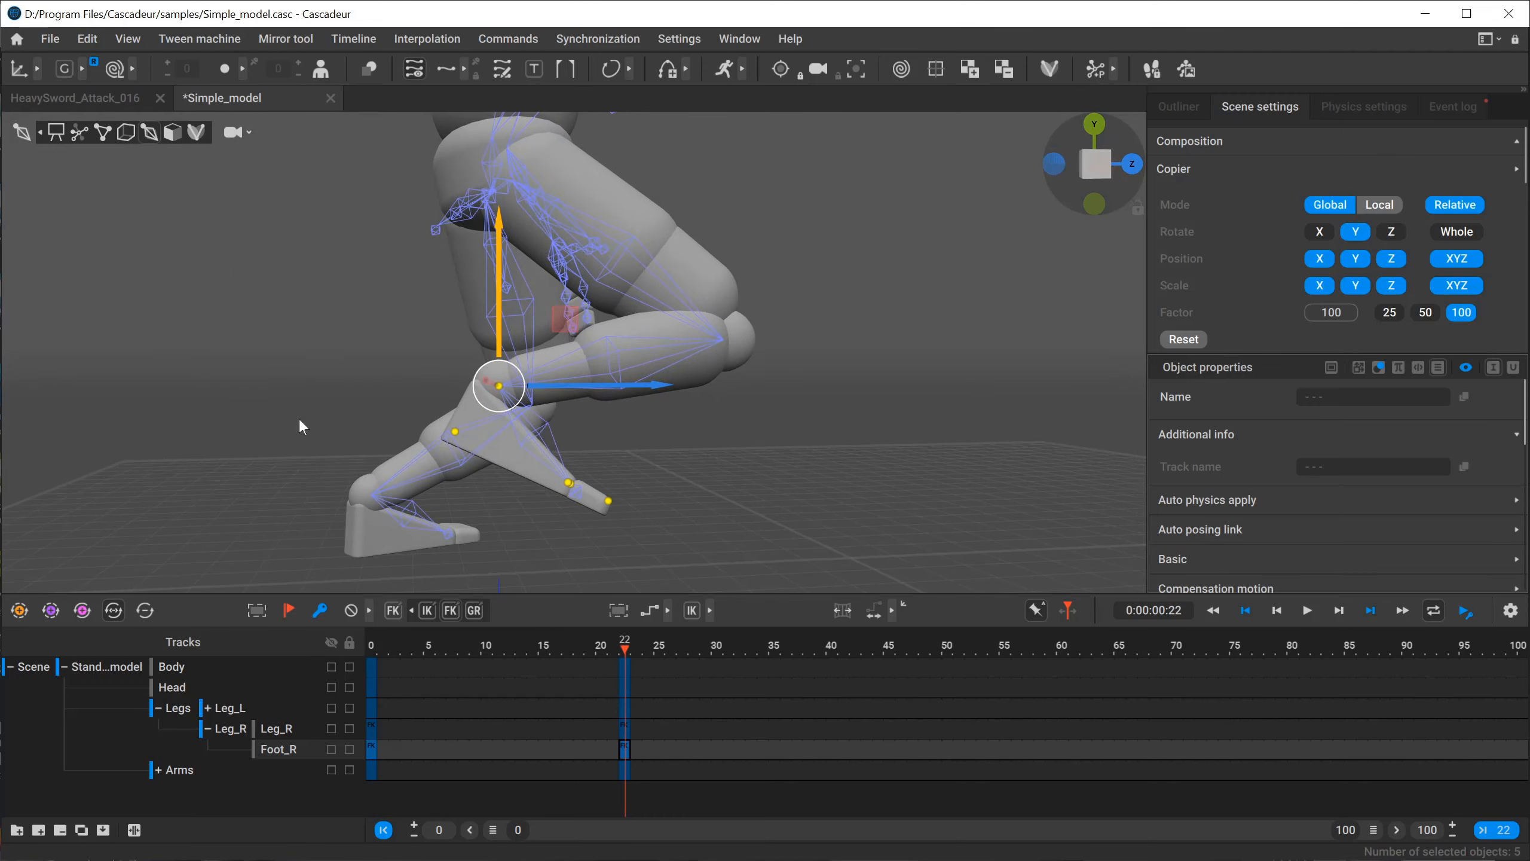
alt+right_drag(299, 418, 605, 535)
click(496, 506)
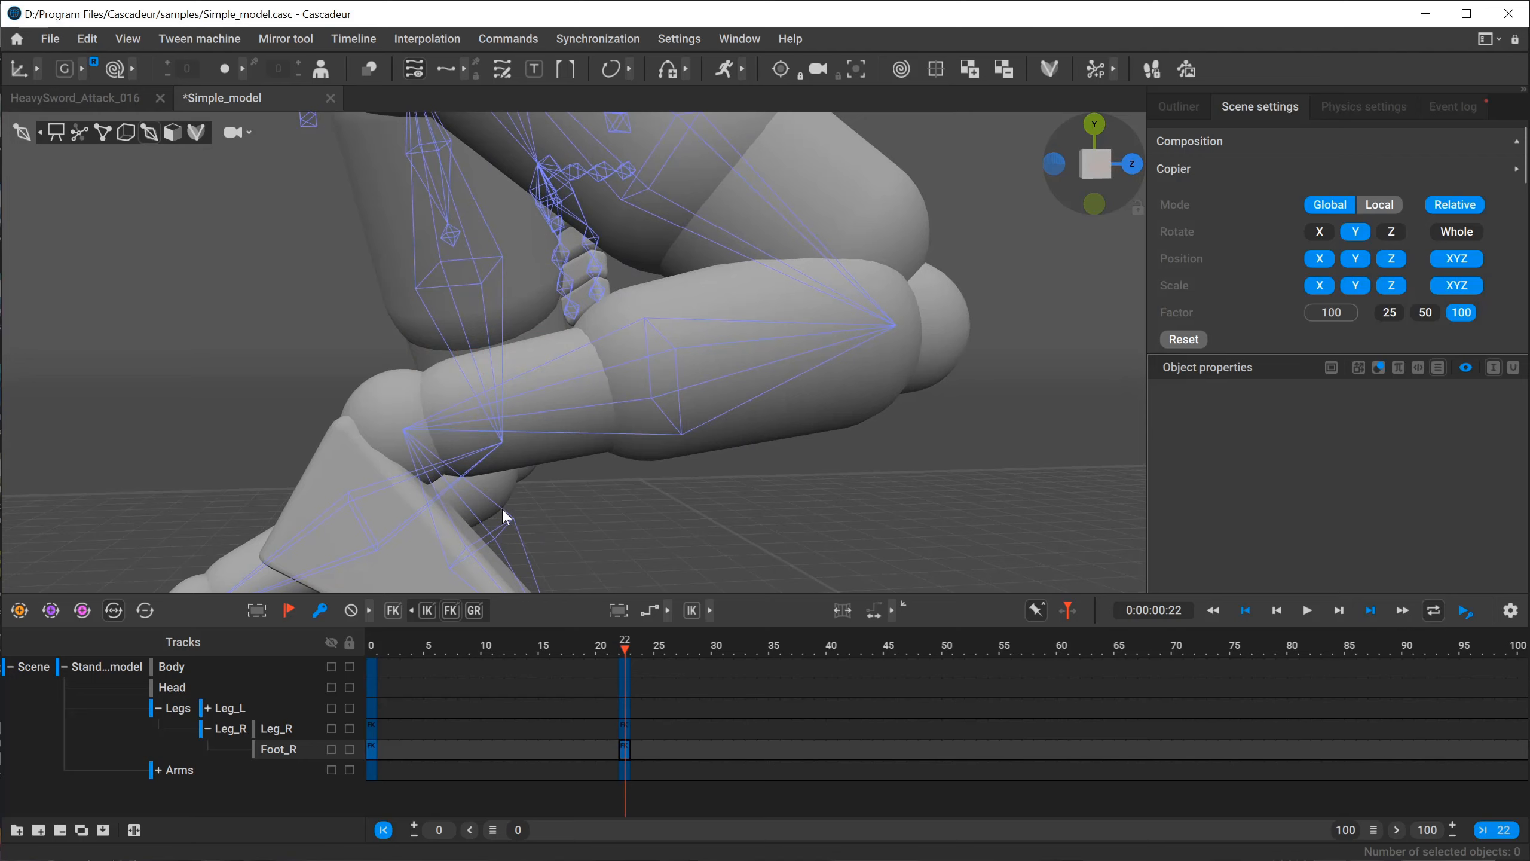
click(502, 507)
alt+drag(547, 524, 524, 387)
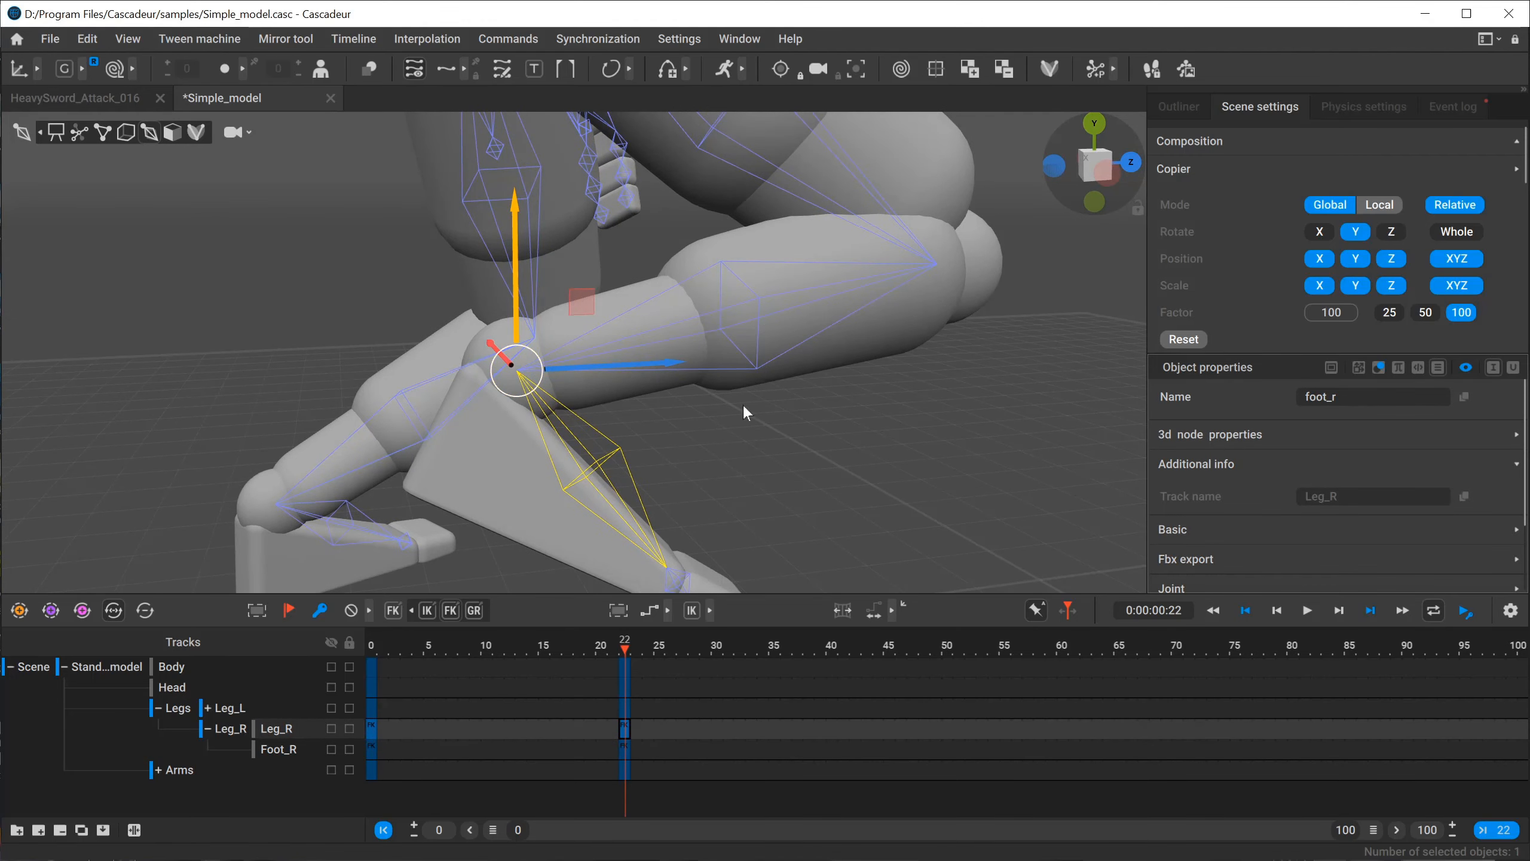
click(810, 266)
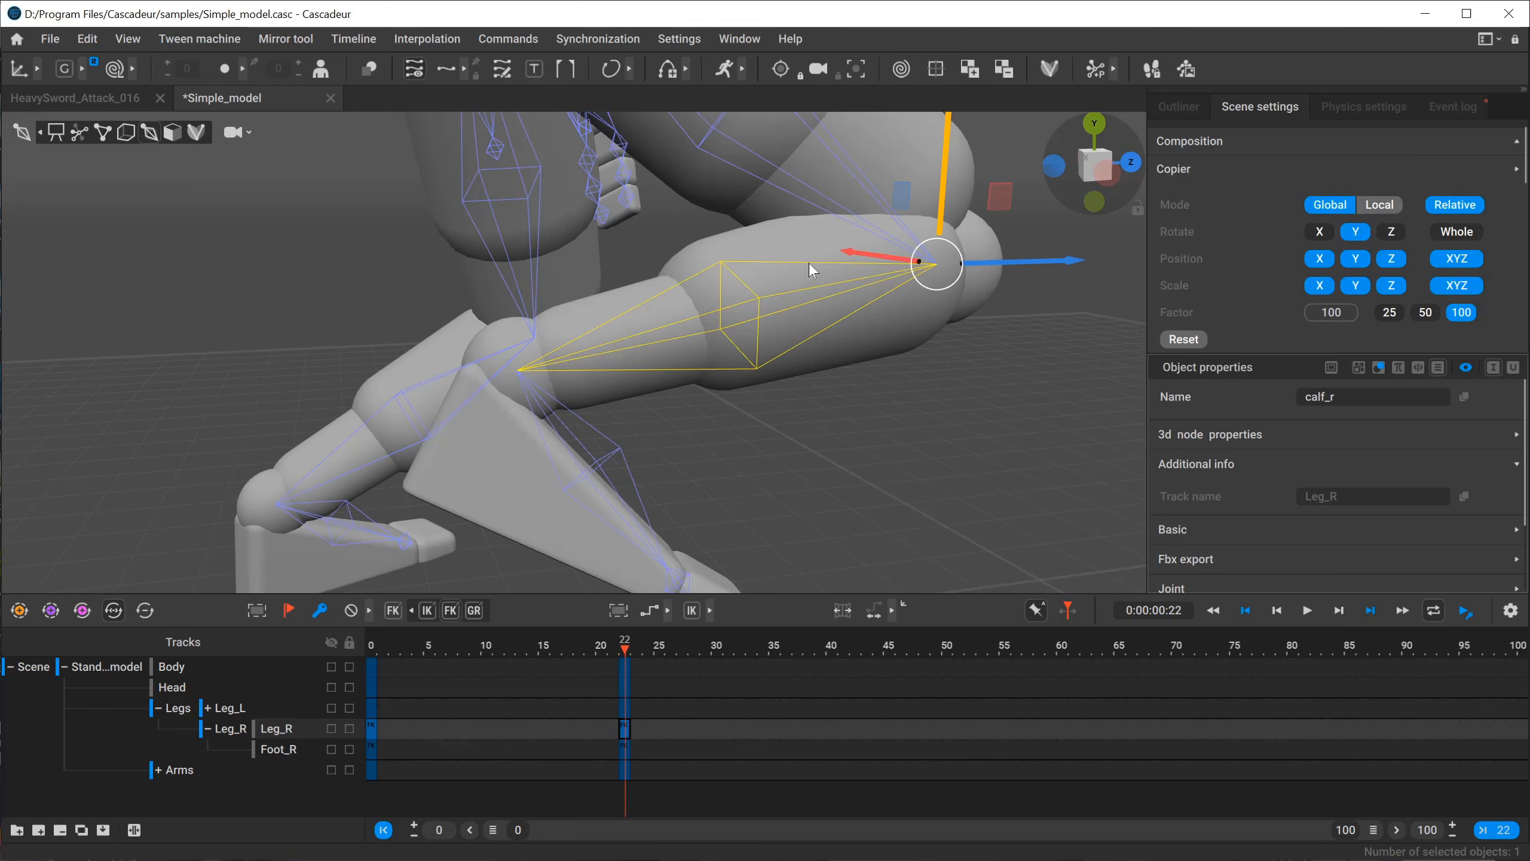
Switch the viewport back to point mode and select the right shin and foot points from the knee down for rotation.
key(e)
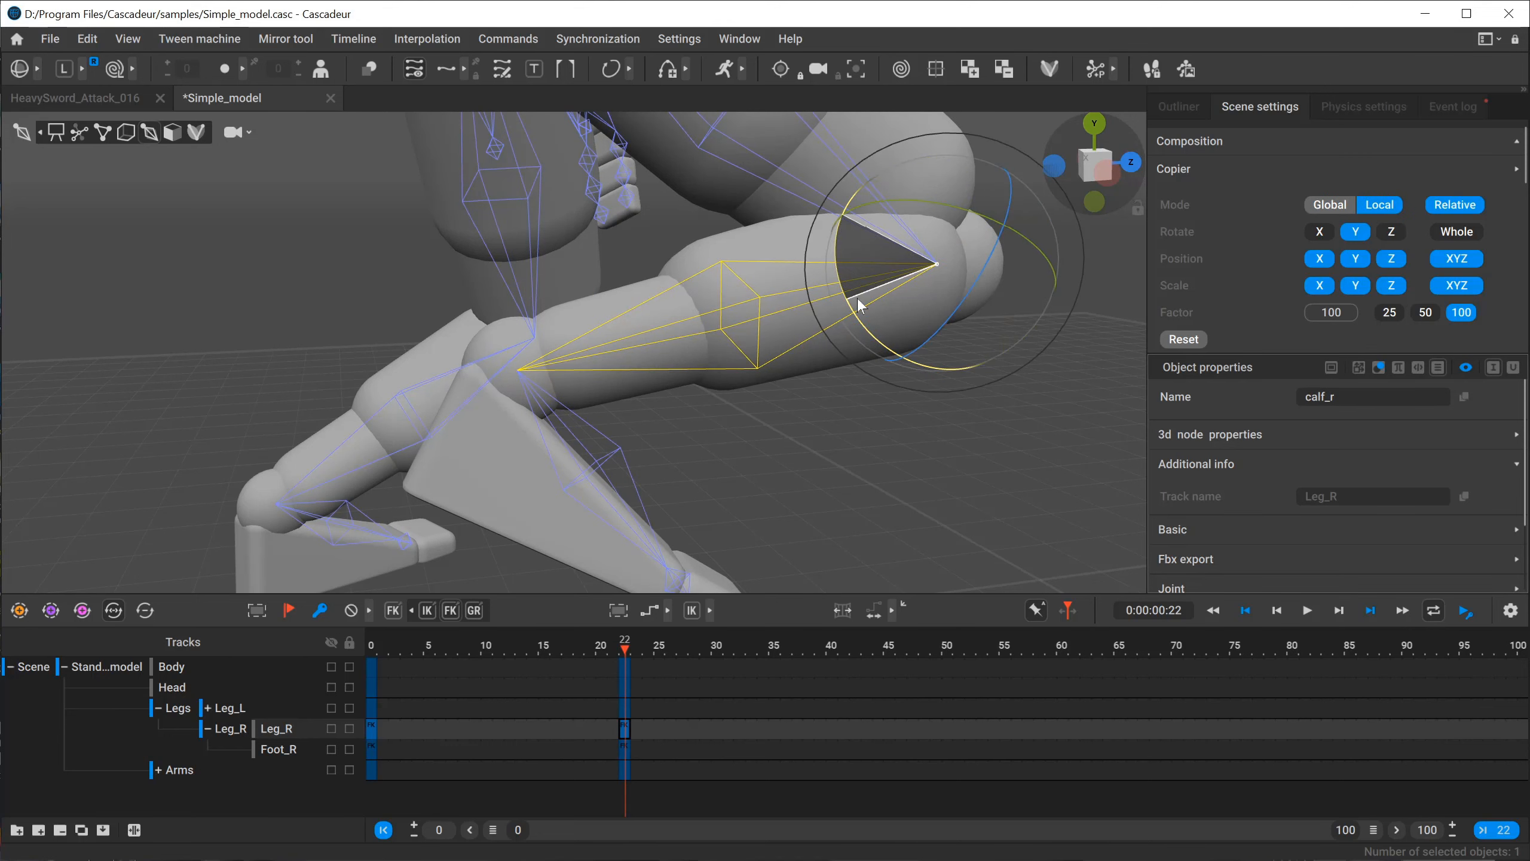
click(103, 133)
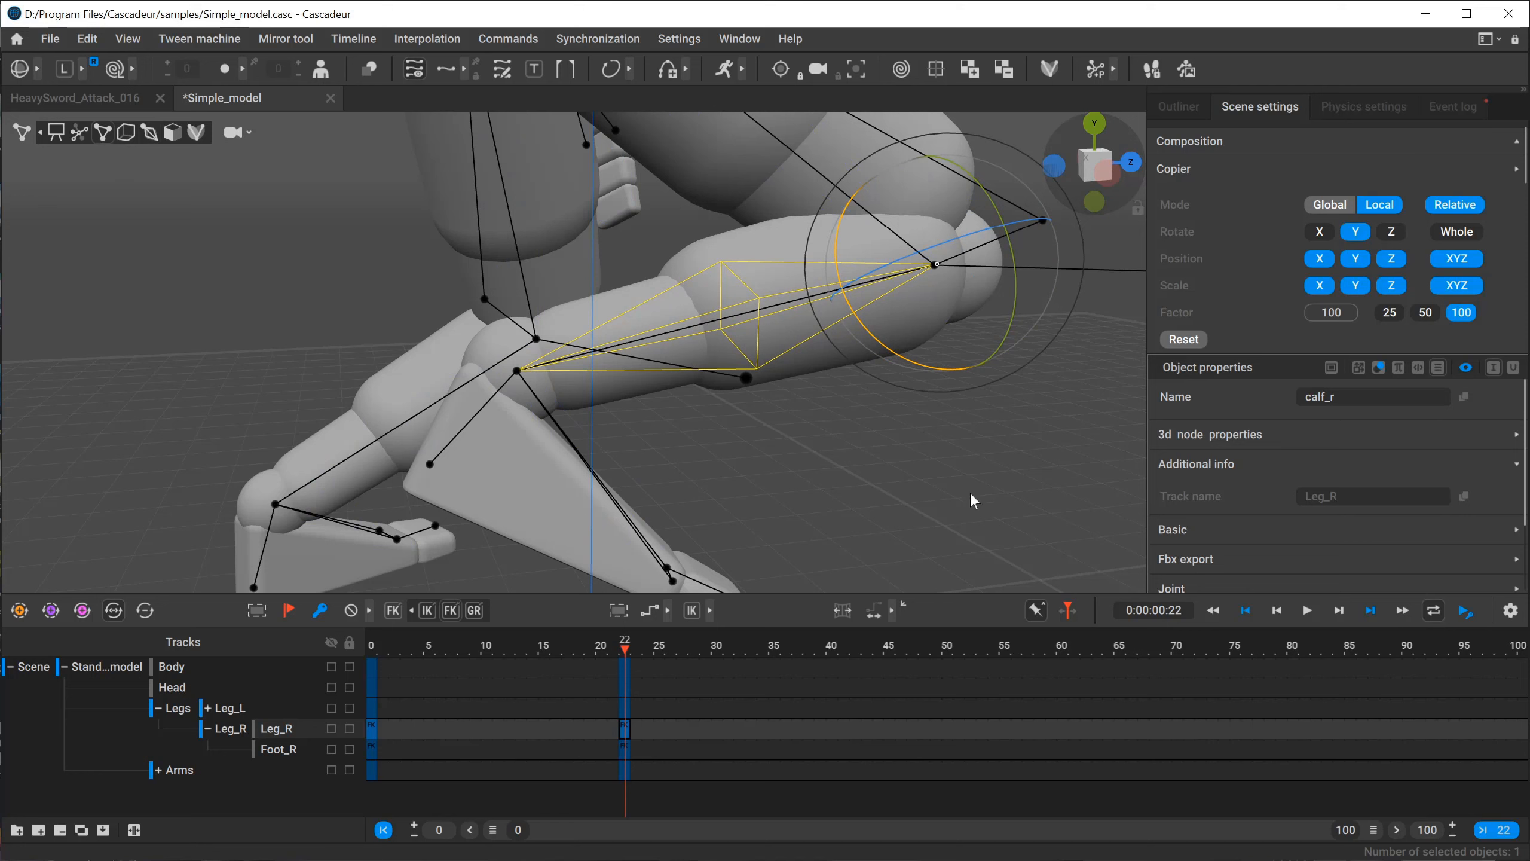
click(934, 266)
double_click(928, 271)
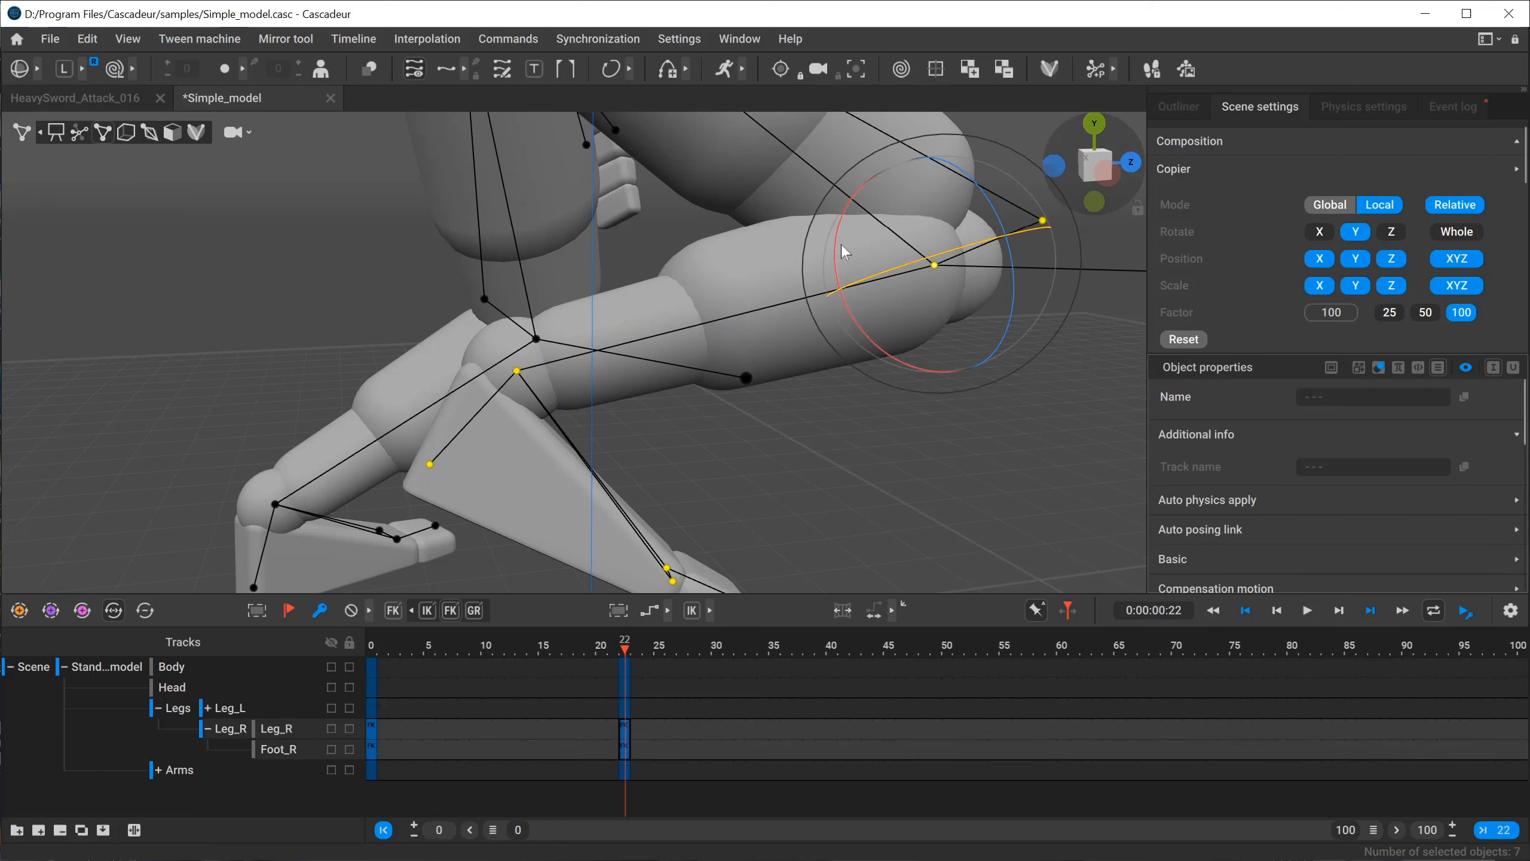
Try rotating the right shin and foot together about the knee at frame 22, undo each rotation, and clear the selection.
drag(832, 245, 904, 311)
key(ctrl+z)
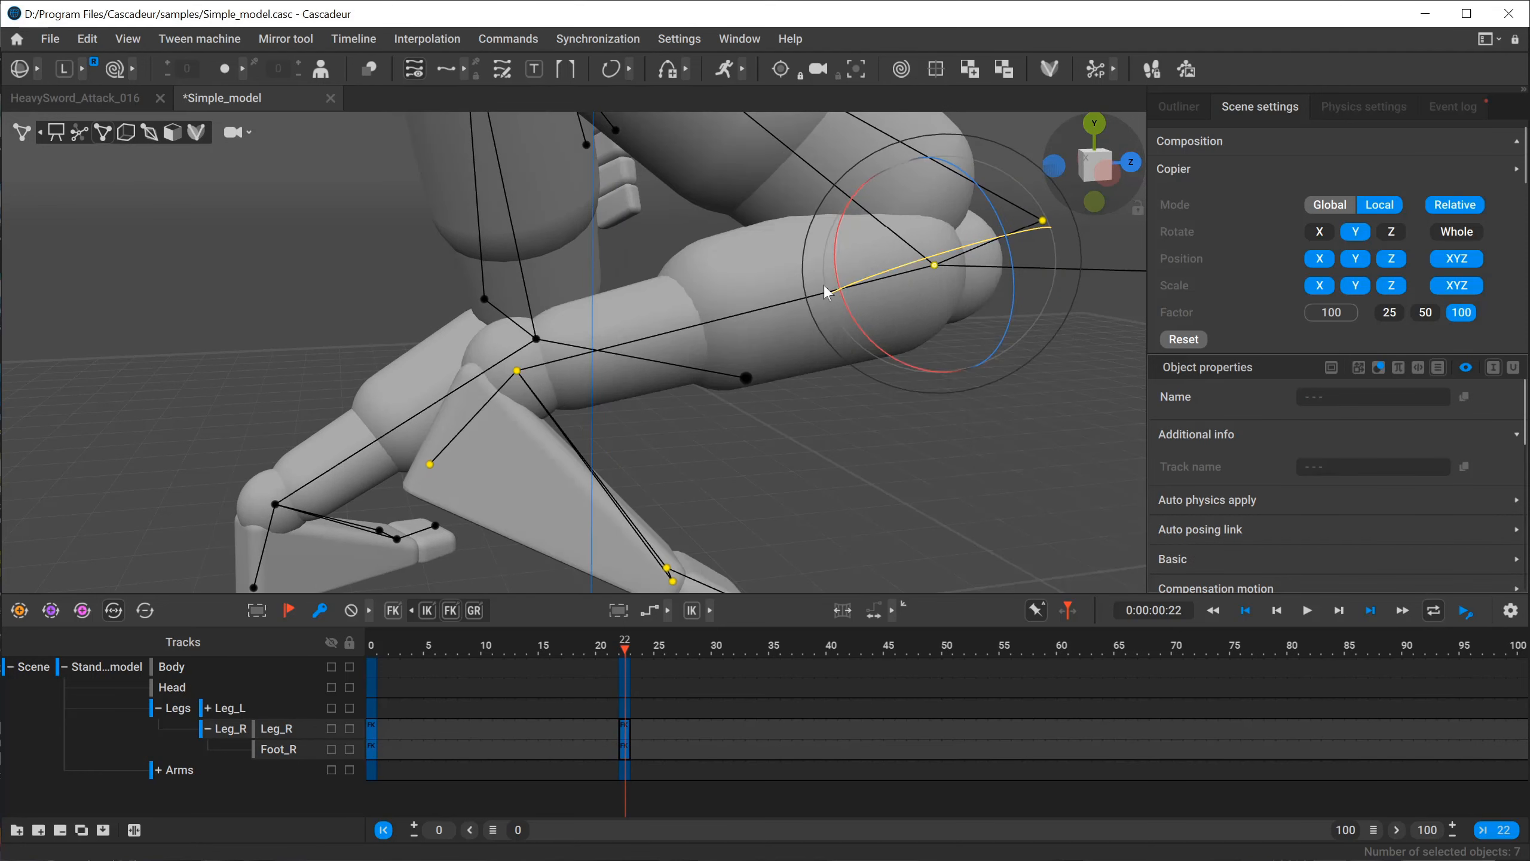
drag(837, 257, 905, 335)
key(f)
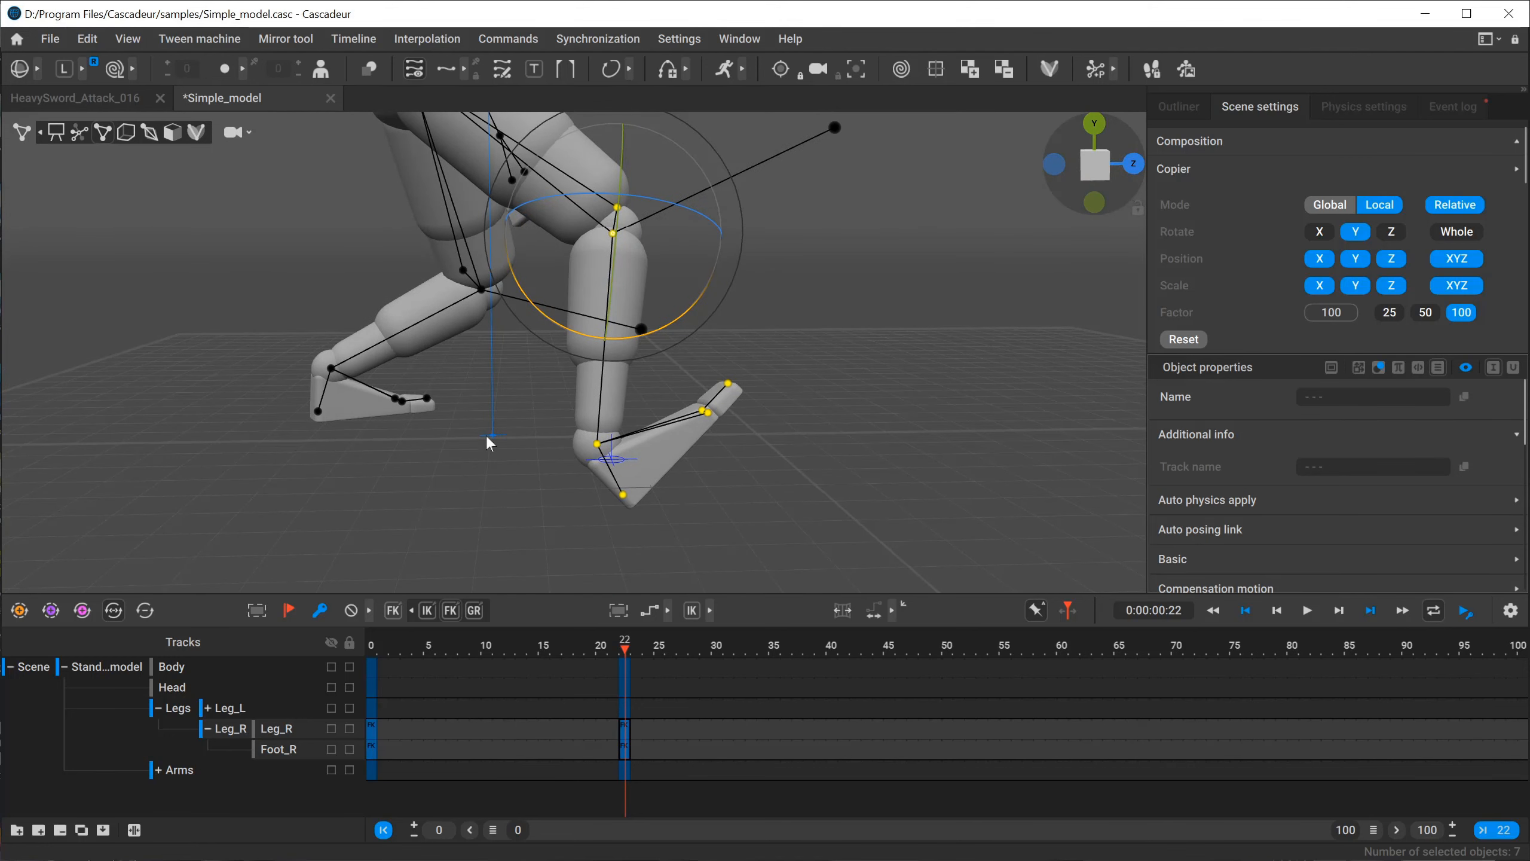
key(ctrl+z)
click(584, 445)
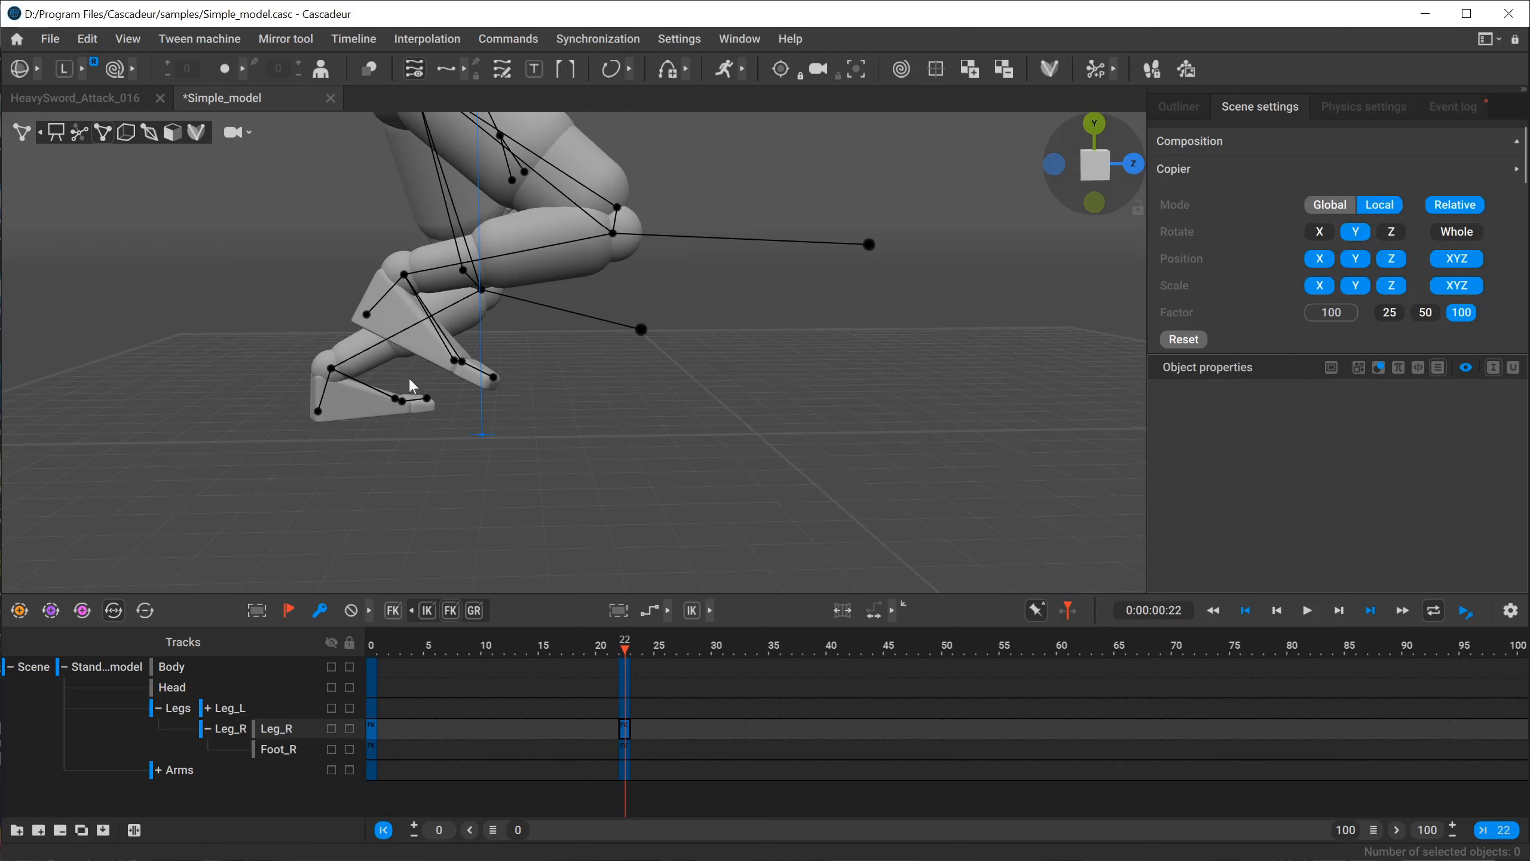
Examine the raised right foot at frame 22 and compare its pose with frame 0 from an orthographic side view.
scroll(348, 382, up, 3)
alt+middle_drag(348, 383, 738, 463)
alt+drag(738, 464, 723, 452)
alt+middle_drag(723, 452, 560, 468)
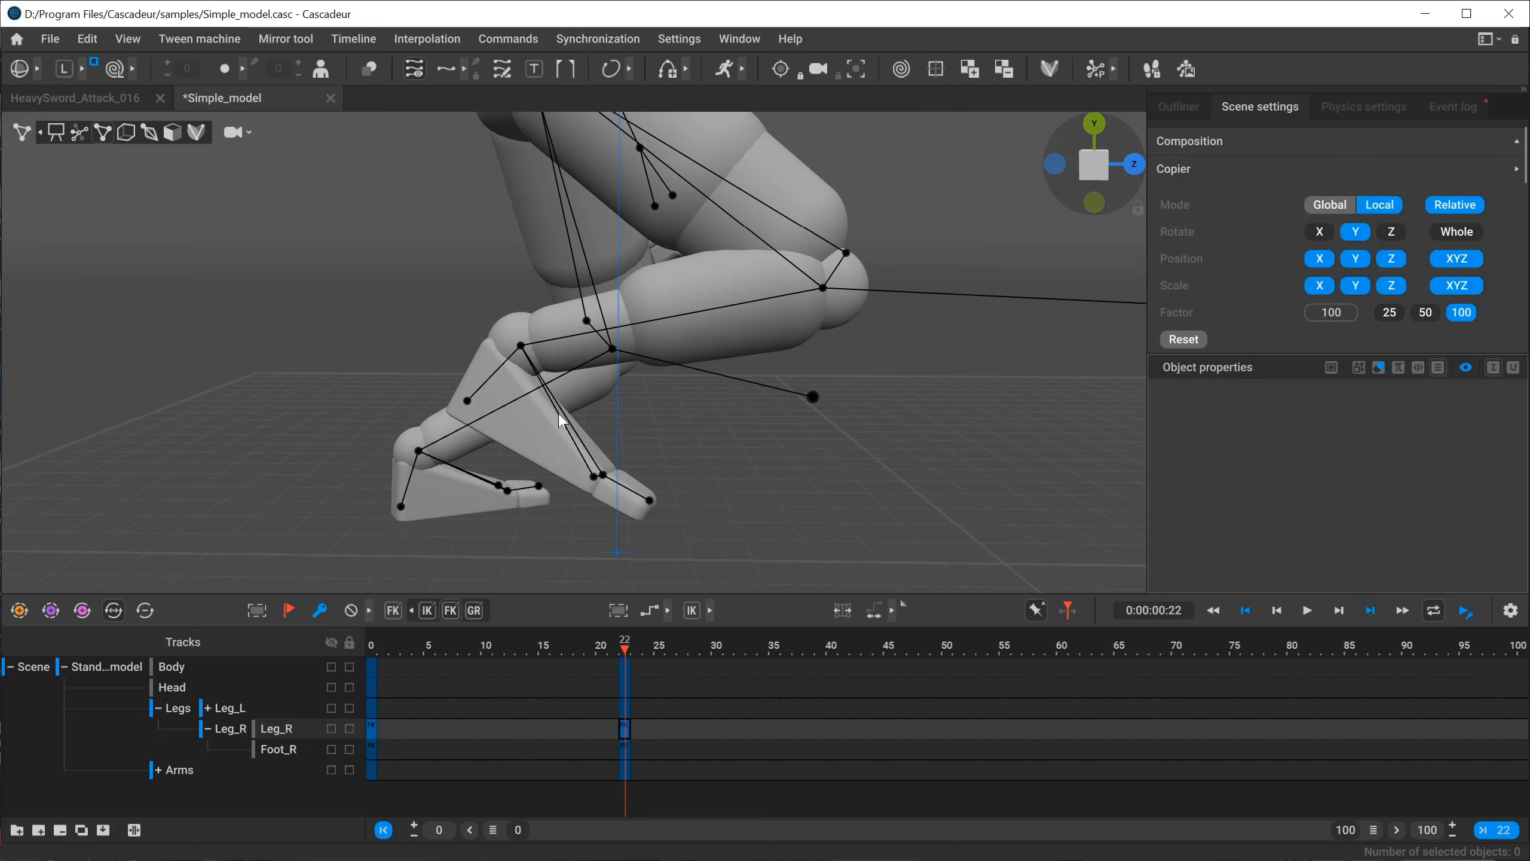
scroll(628, 394, down, 3)
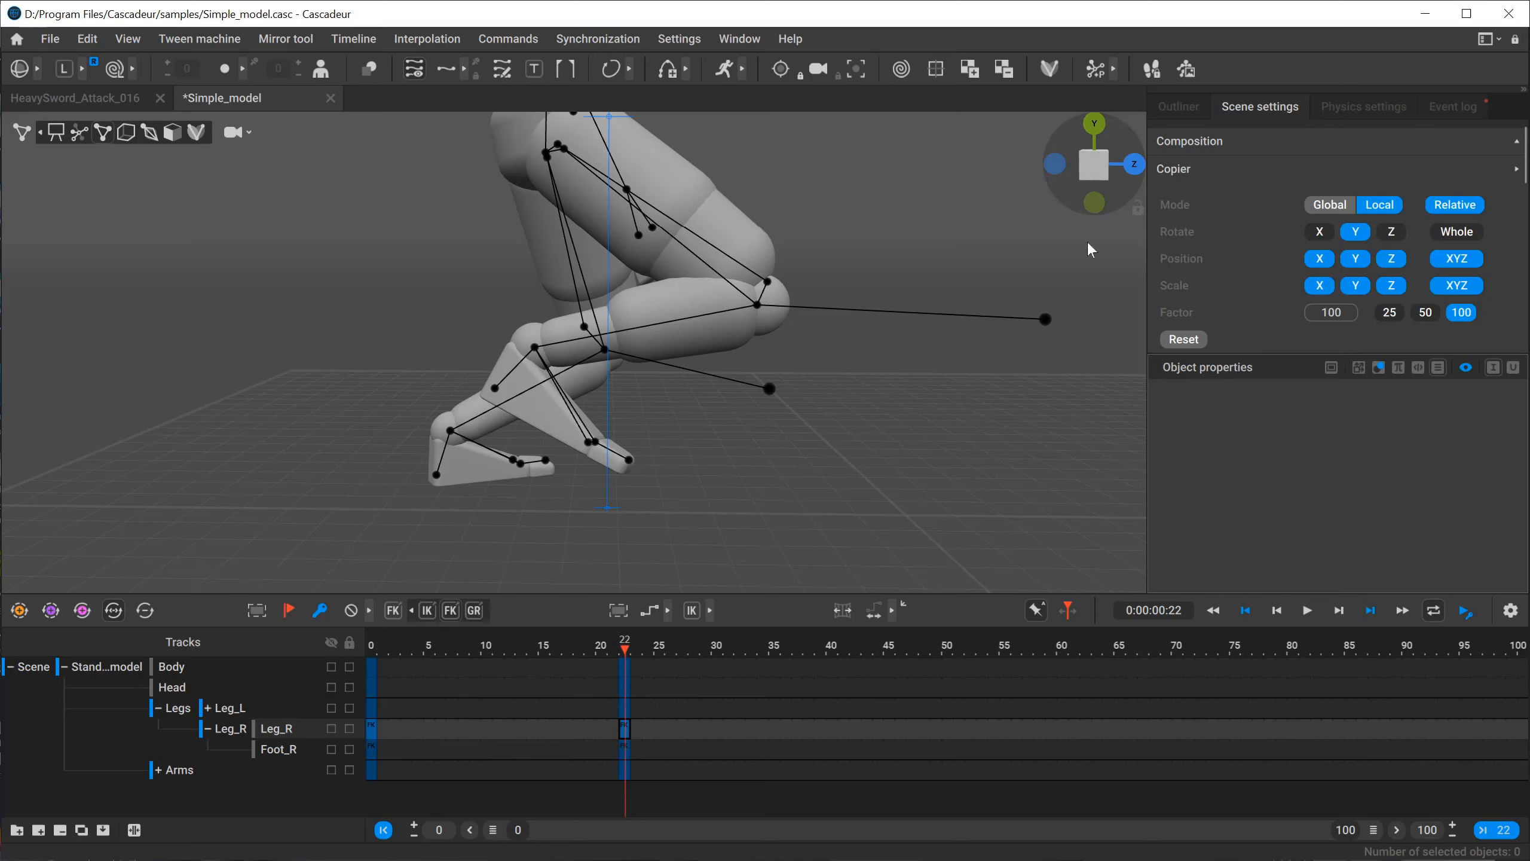
click(374, 648)
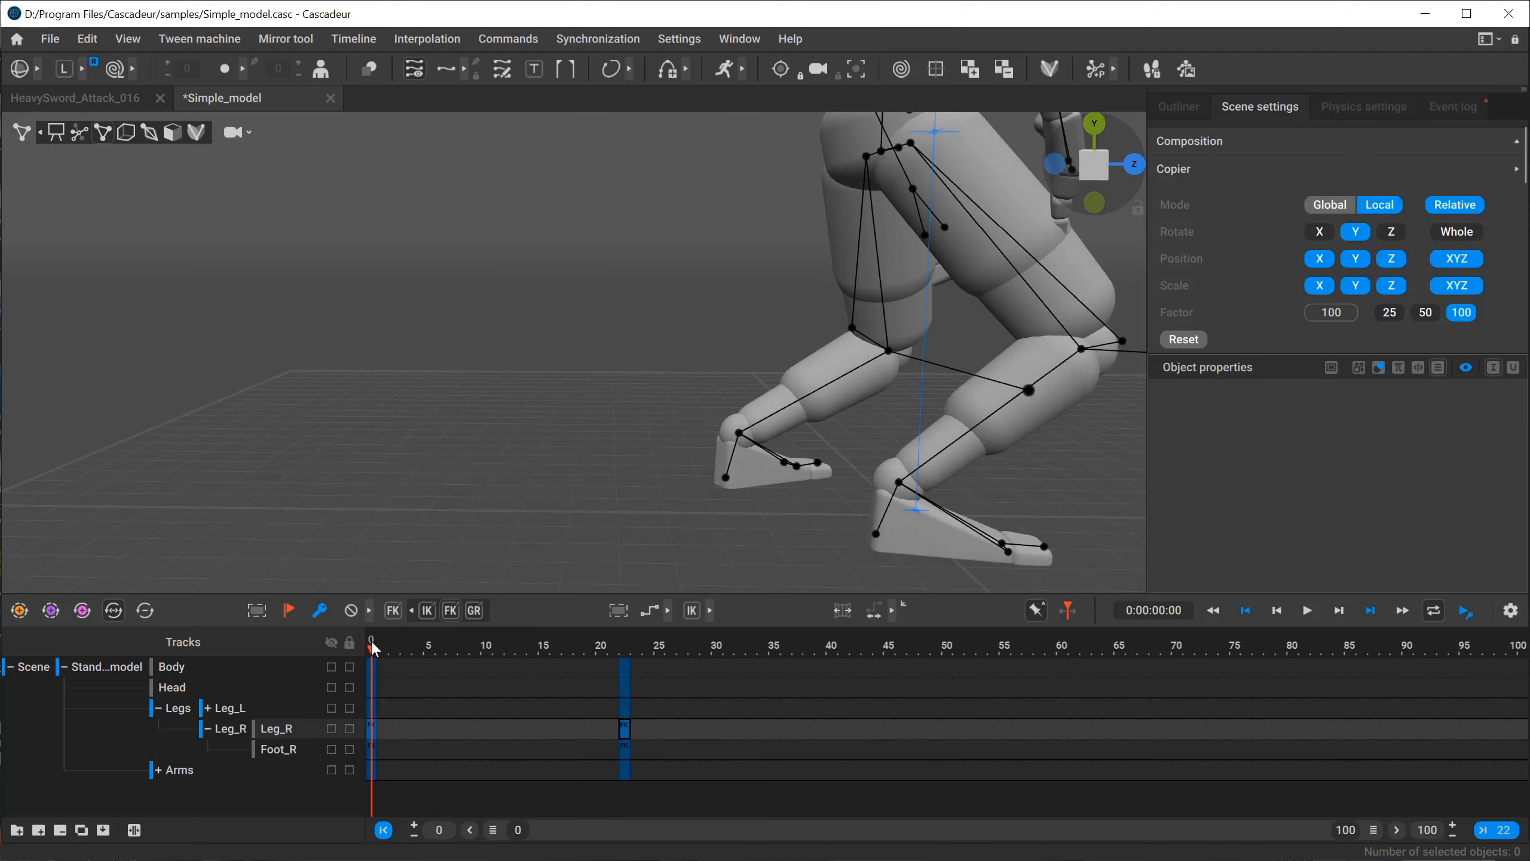
alt+drag(824, 572, 823, 518)
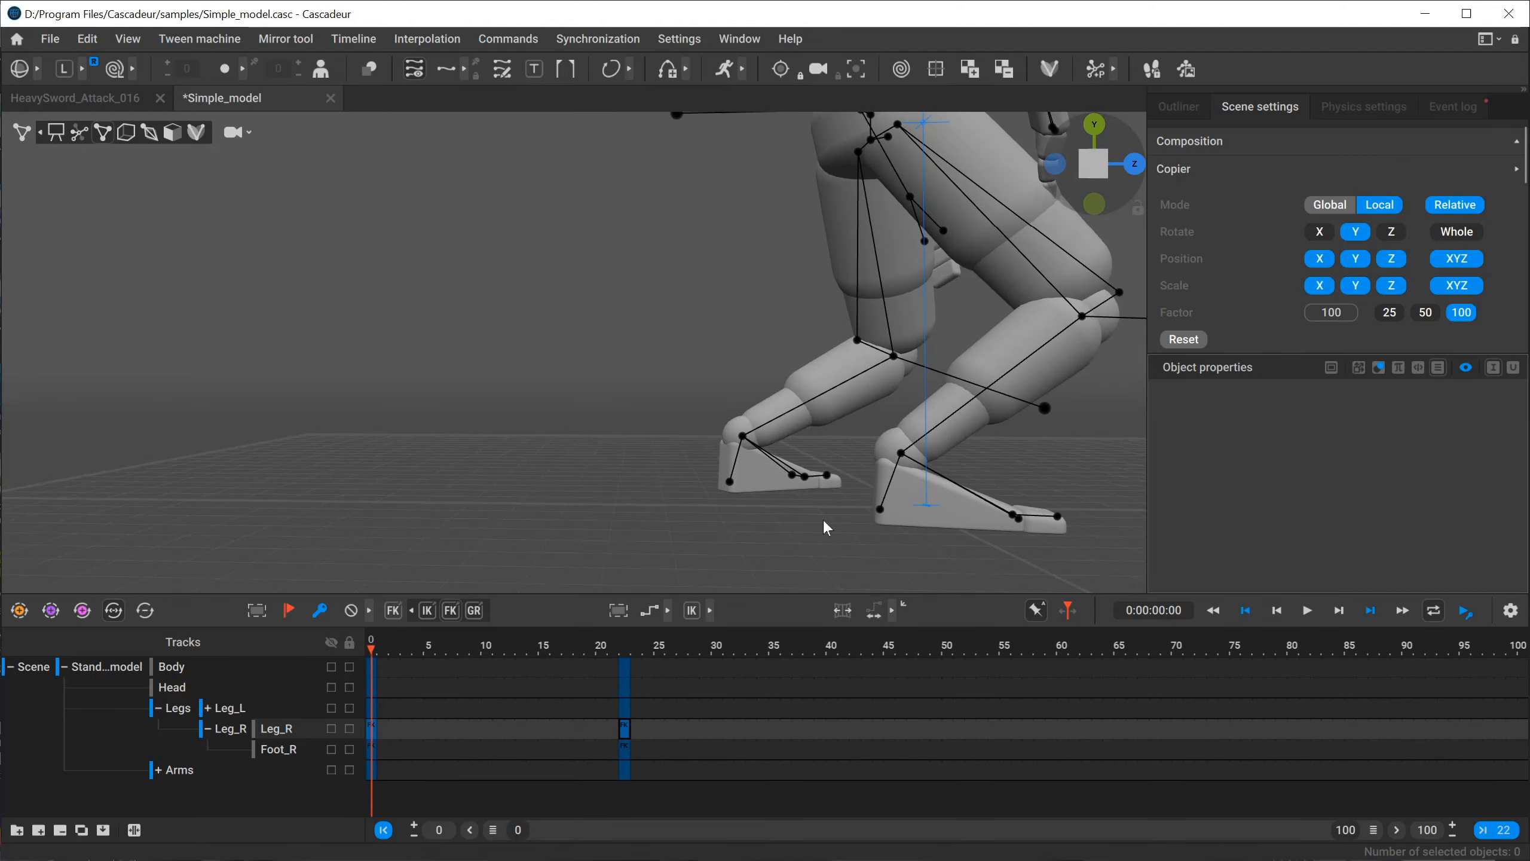
click(1134, 164)
click(1087, 166)
click(1047, 164)
alt+middle_drag(872, 372, 463, 407)
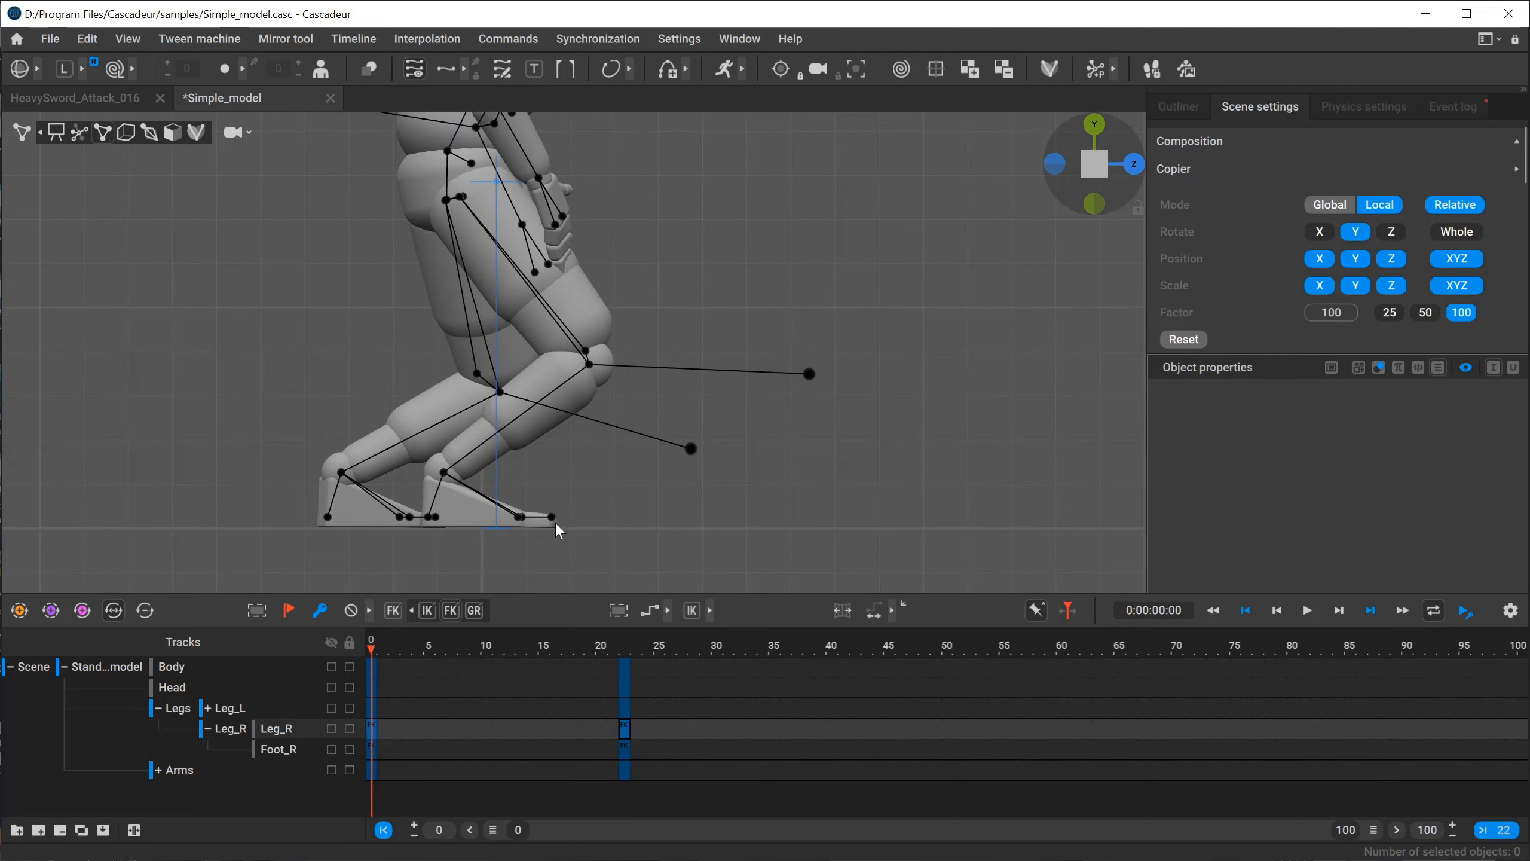
click(626, 649)
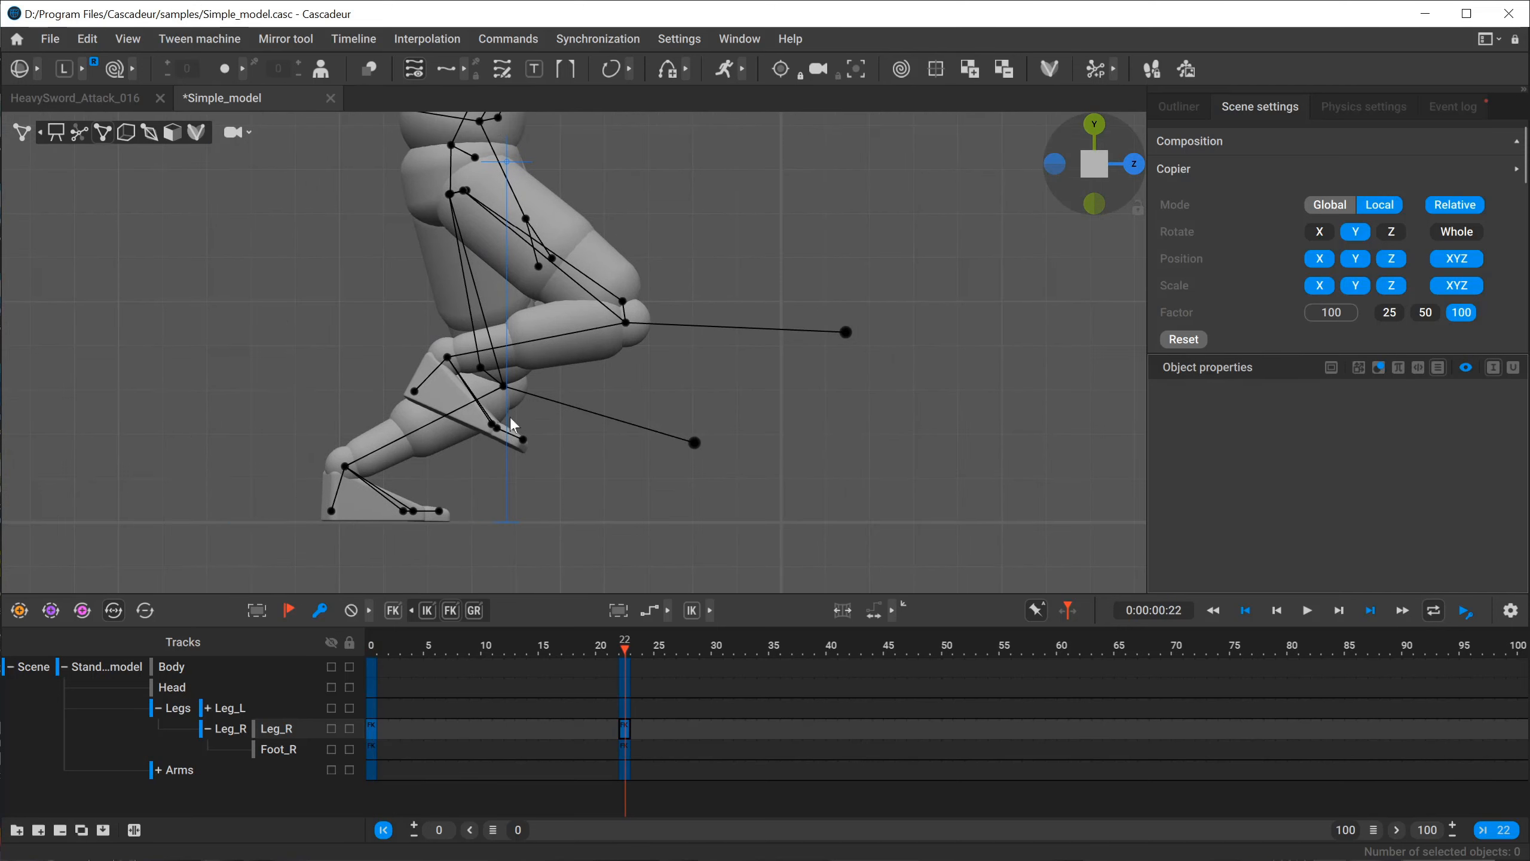
click(383, 646)
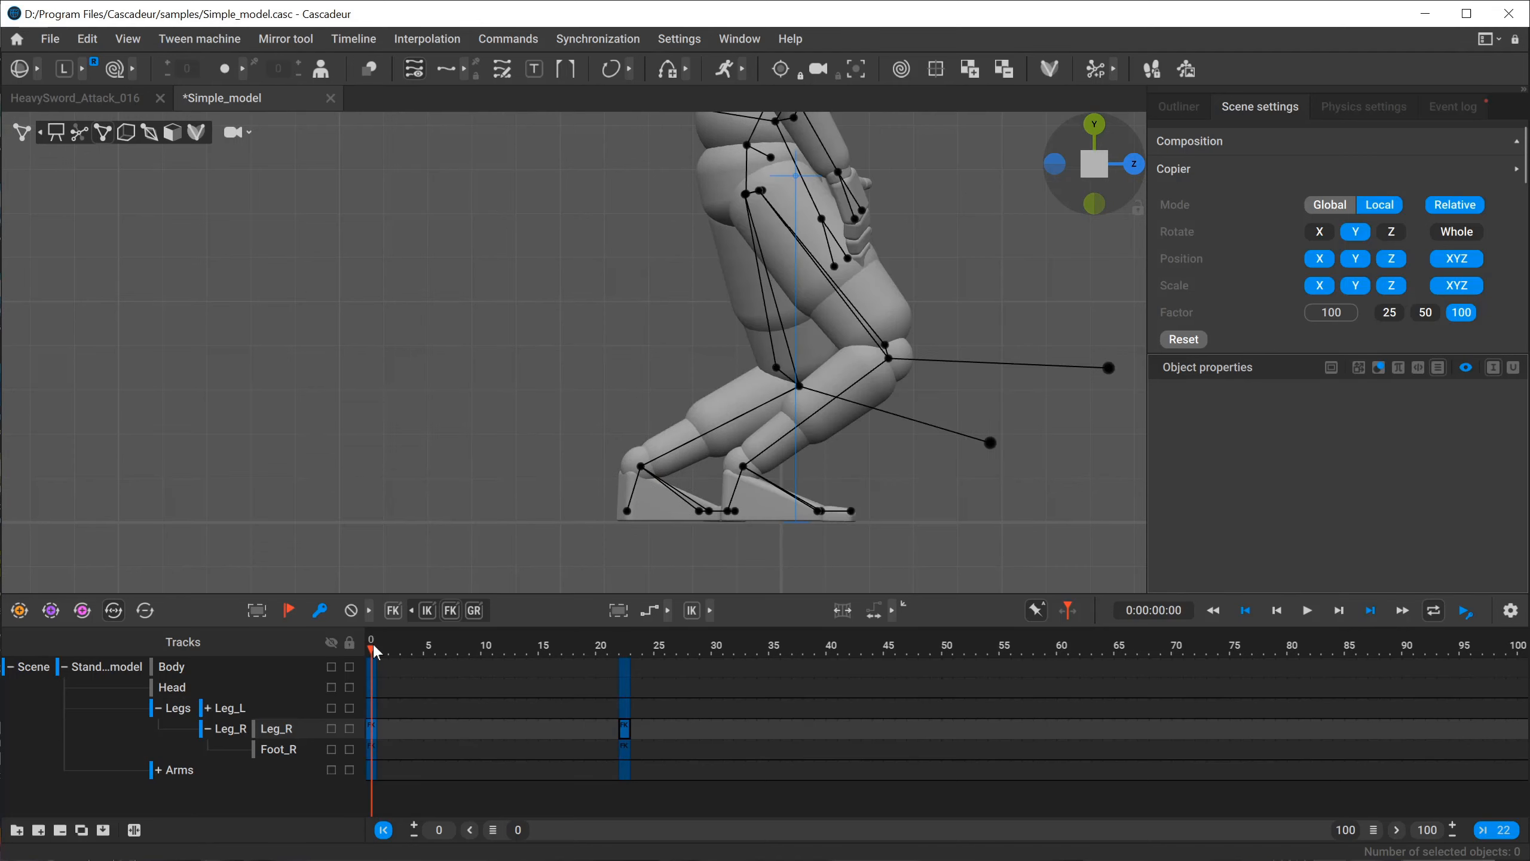
Select the right foot's points at frame 0 and copy their rotation onto frame 22 with the Copier in Global mode.
click(745, 469)
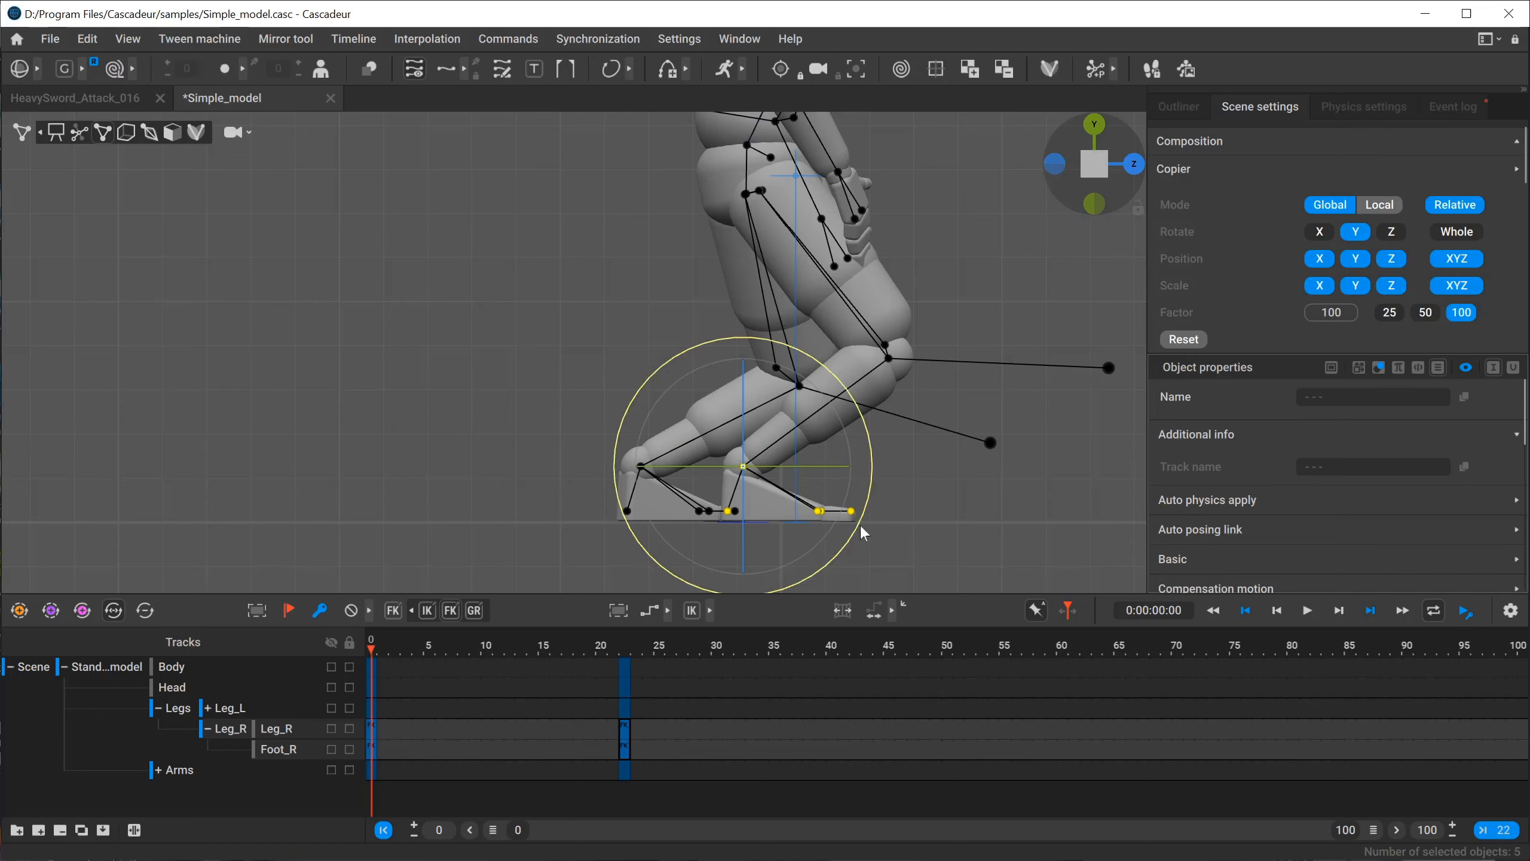
key(f)
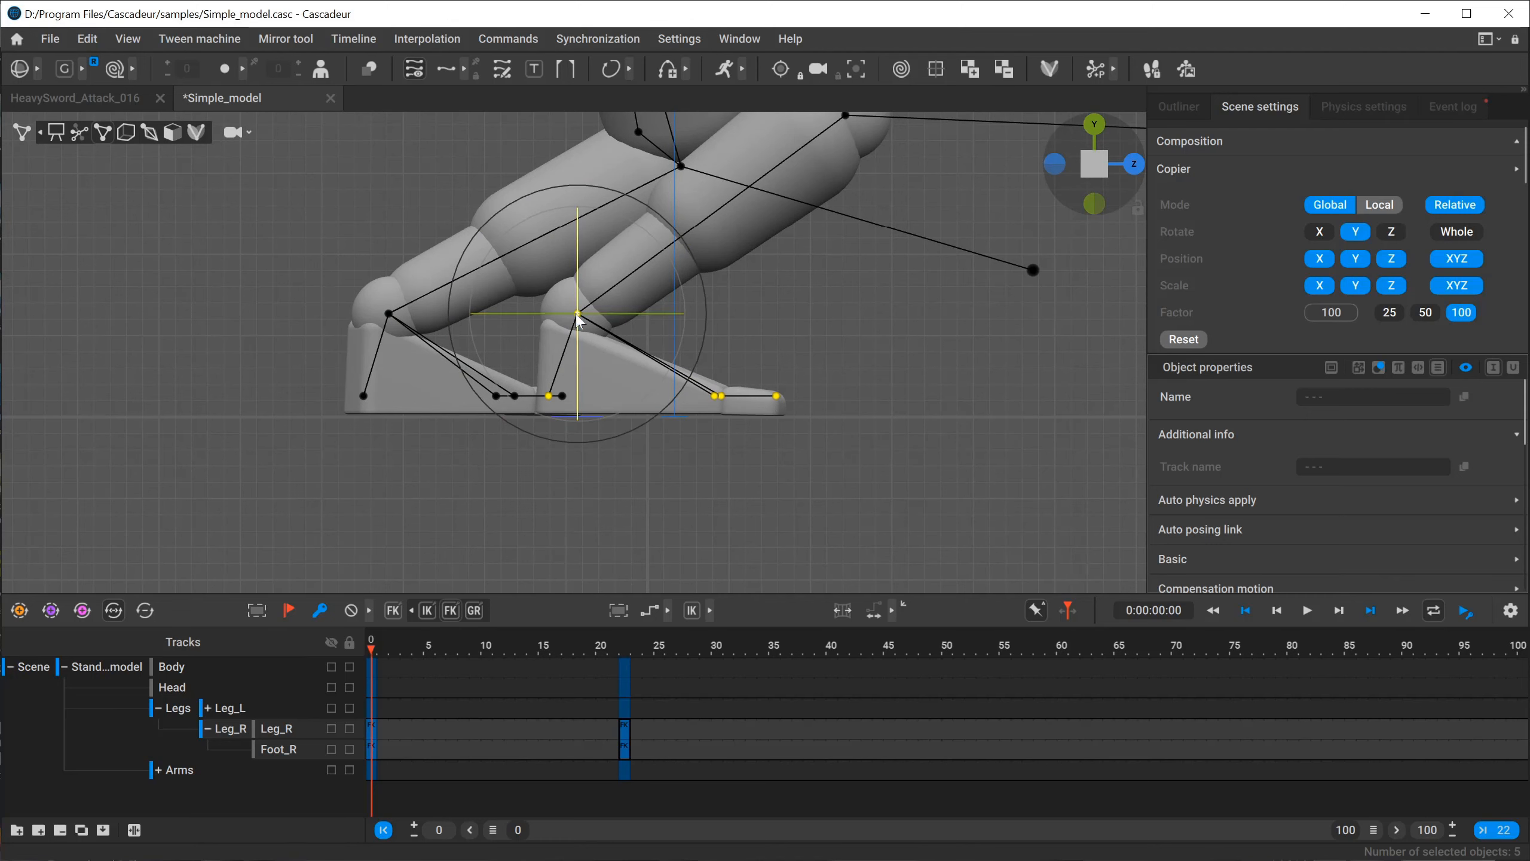
click(636, 648)
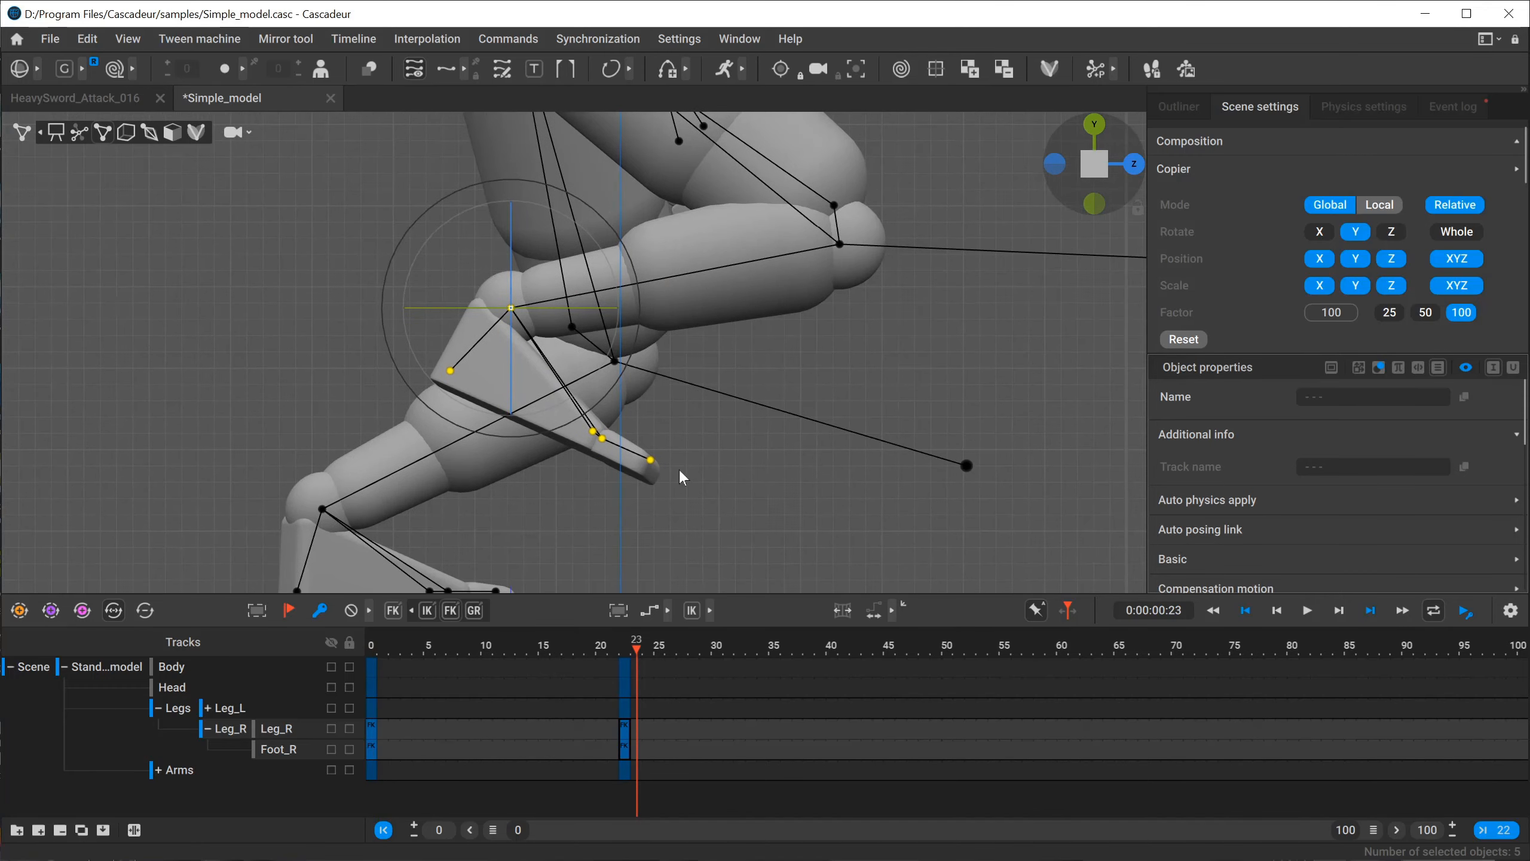
key(Left)
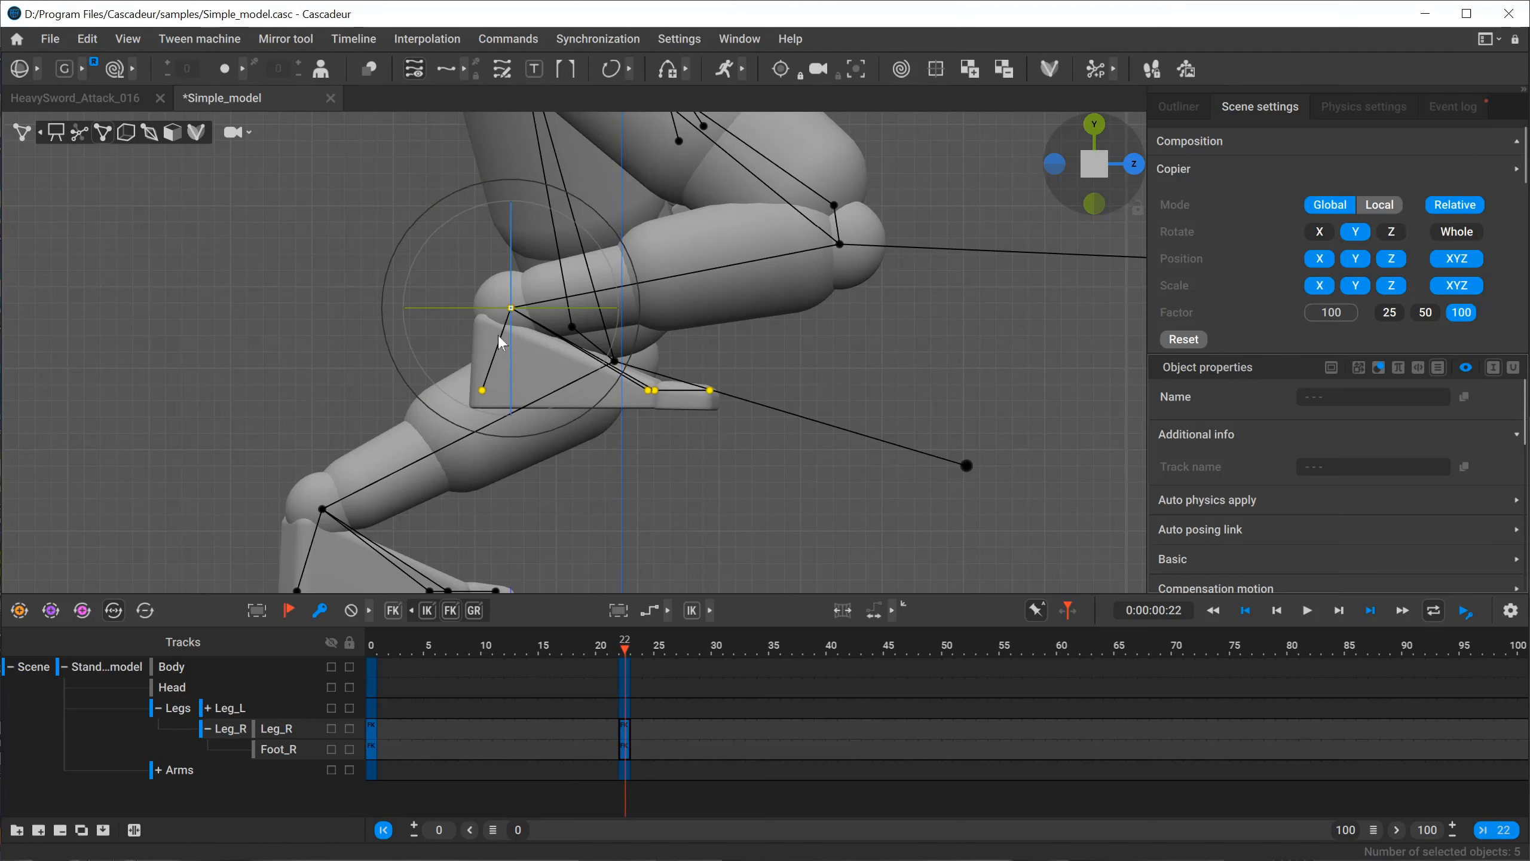
Set the Copier to Local mode and compare the selected right foot's orientation at frames 0 and 22.
scroll(629, 465, down, 3)
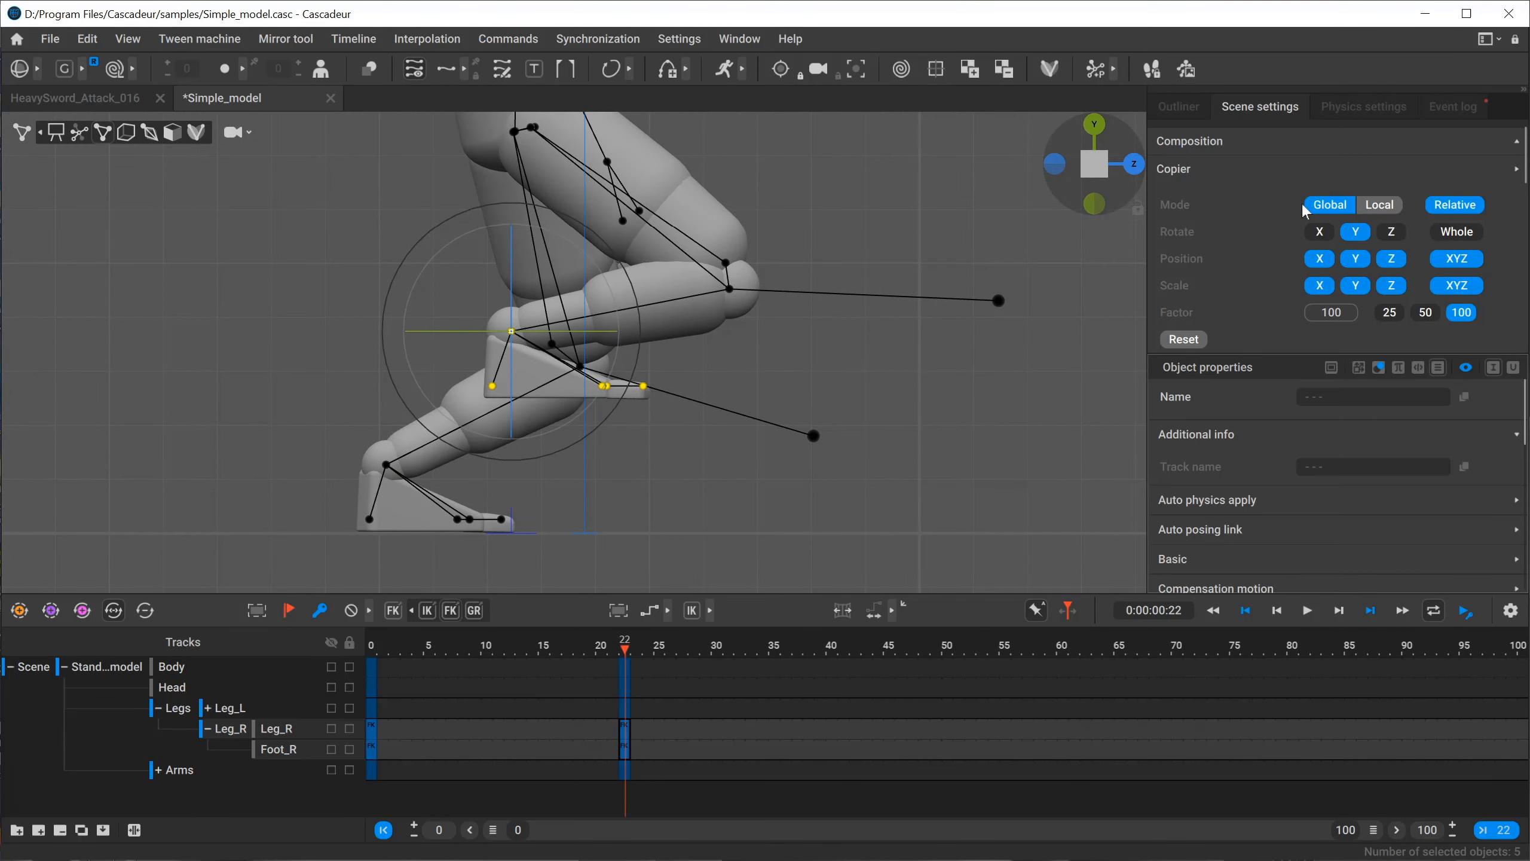
click(1376, 205)
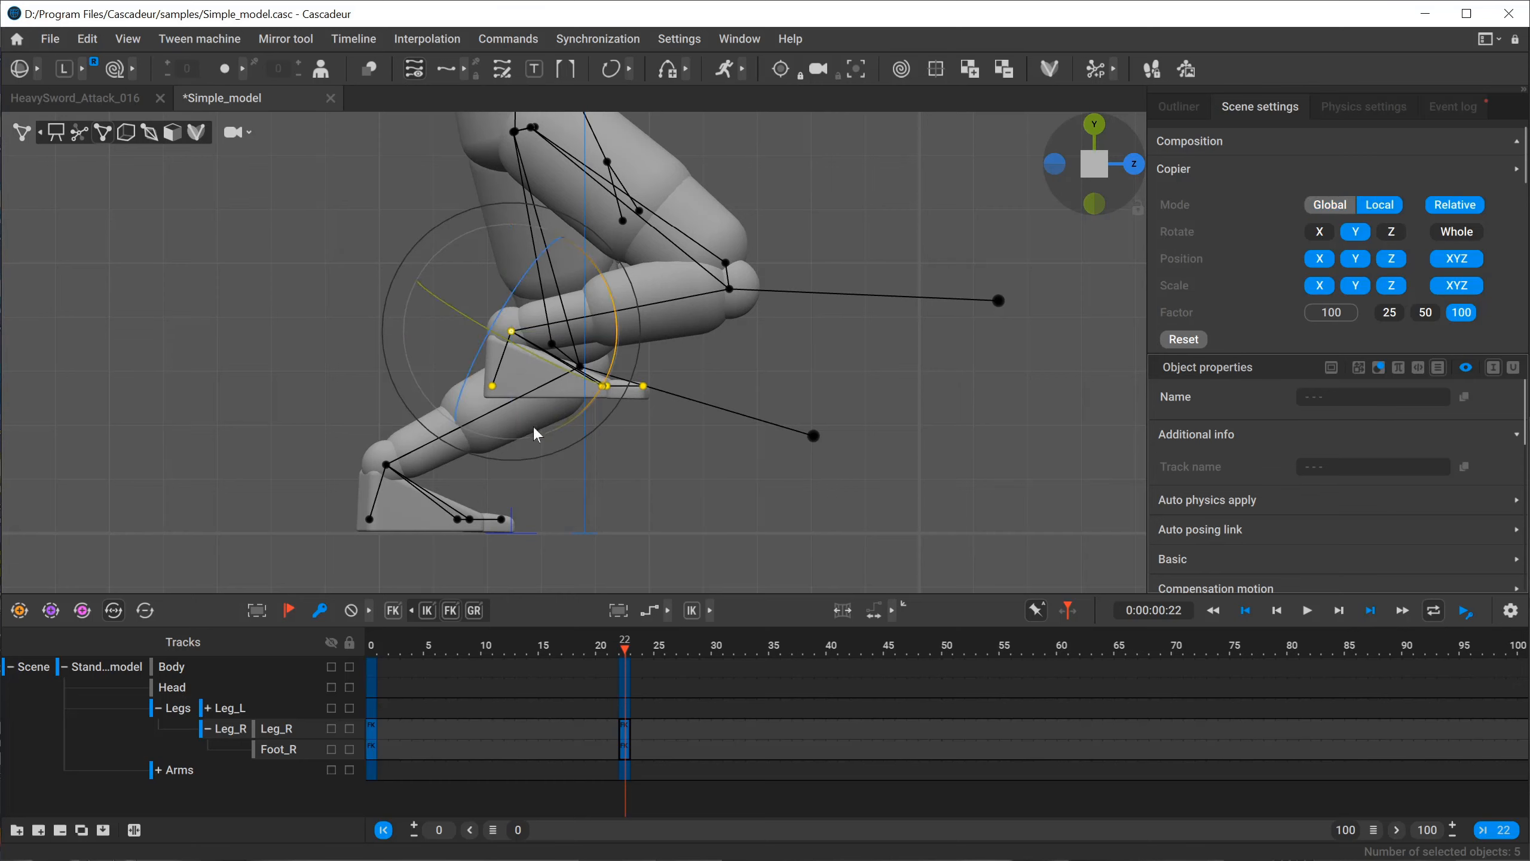
click(372, 654)
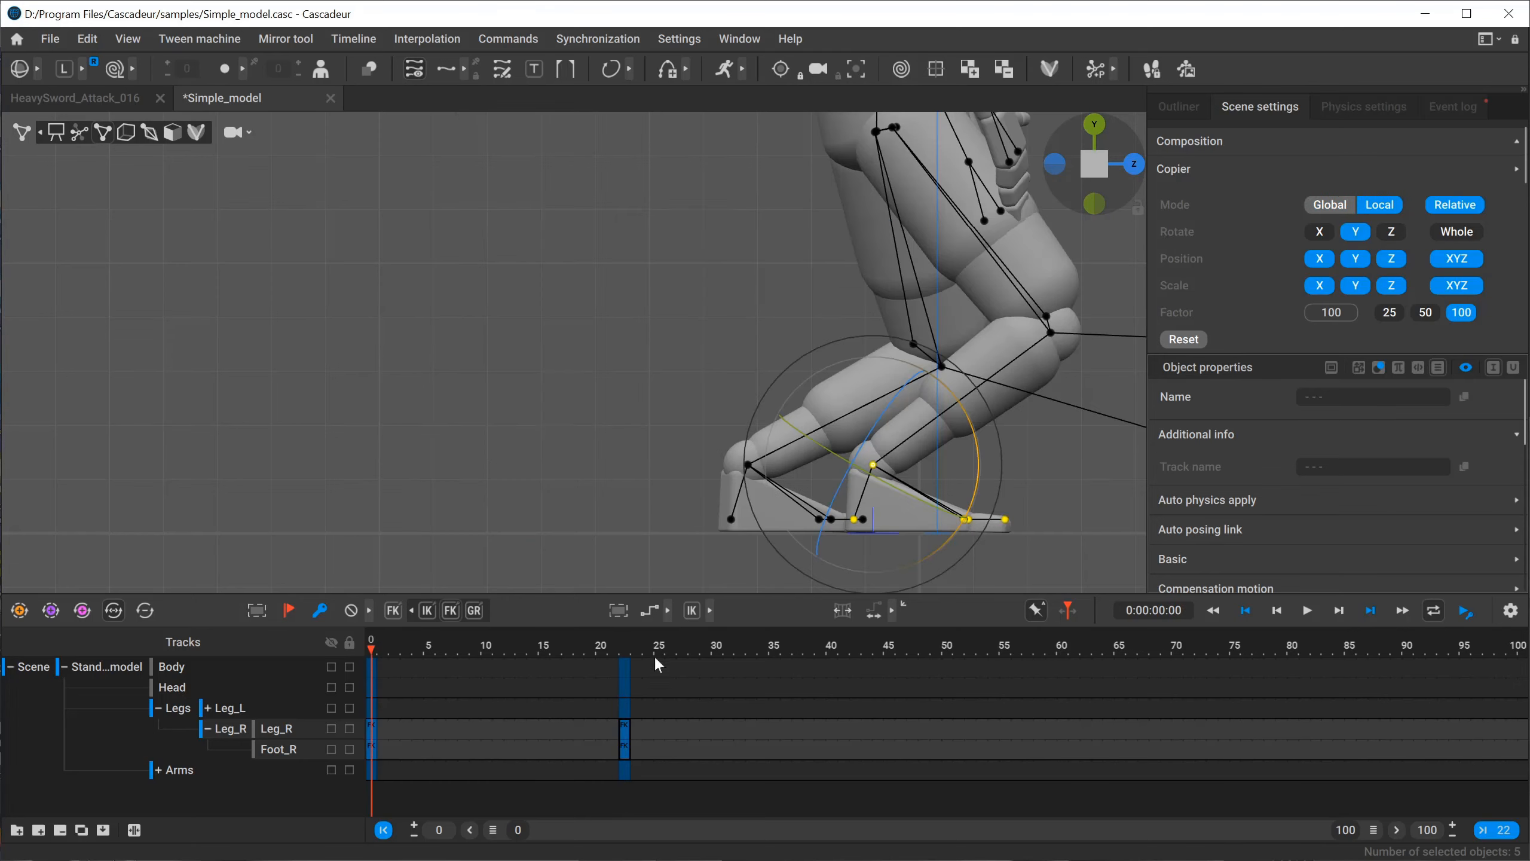
click(634, 646)
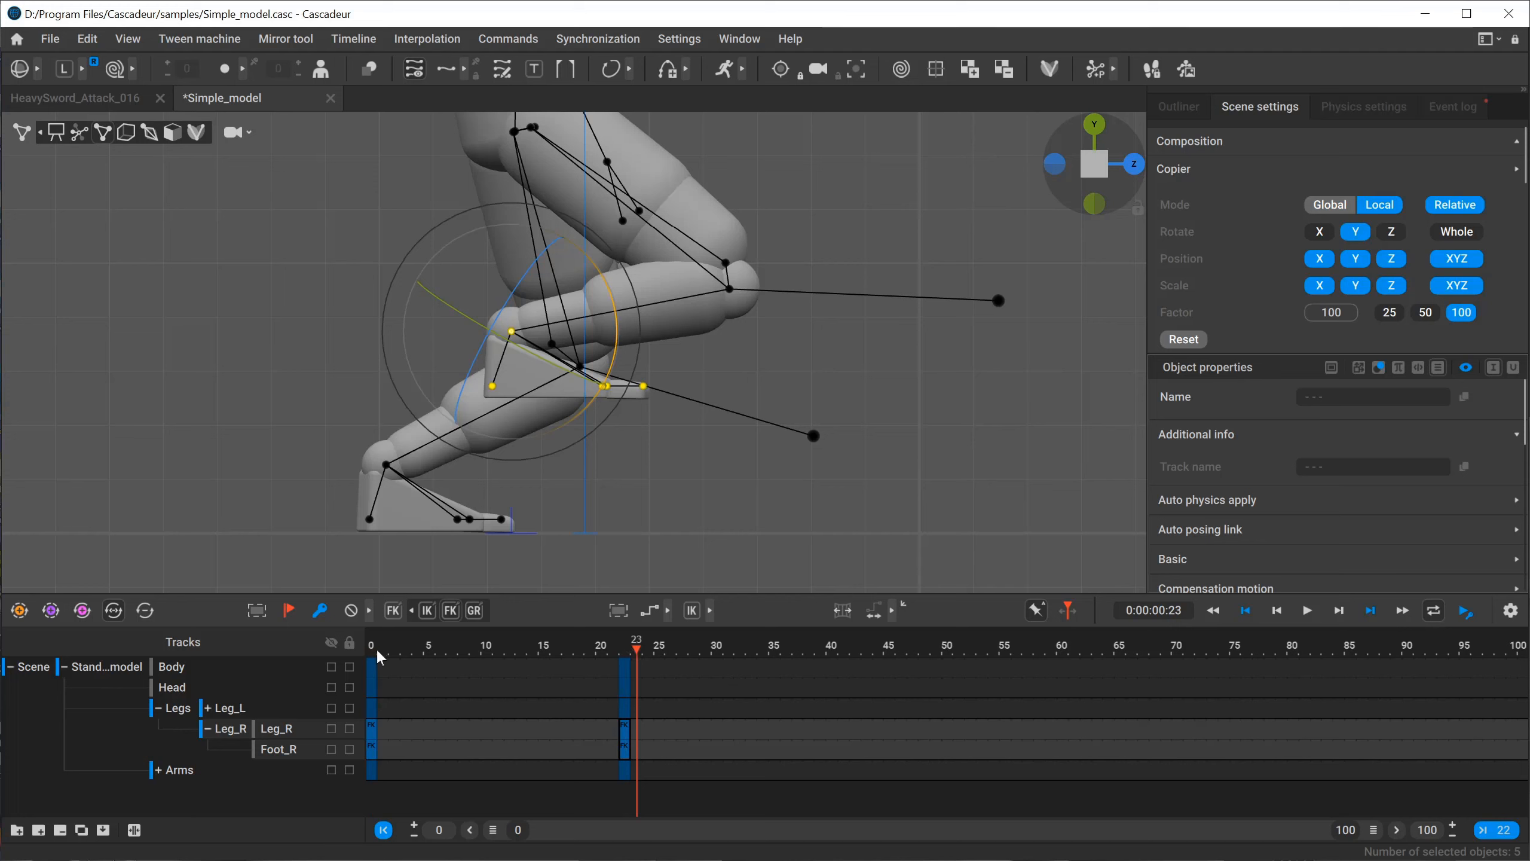
click(626, 649)
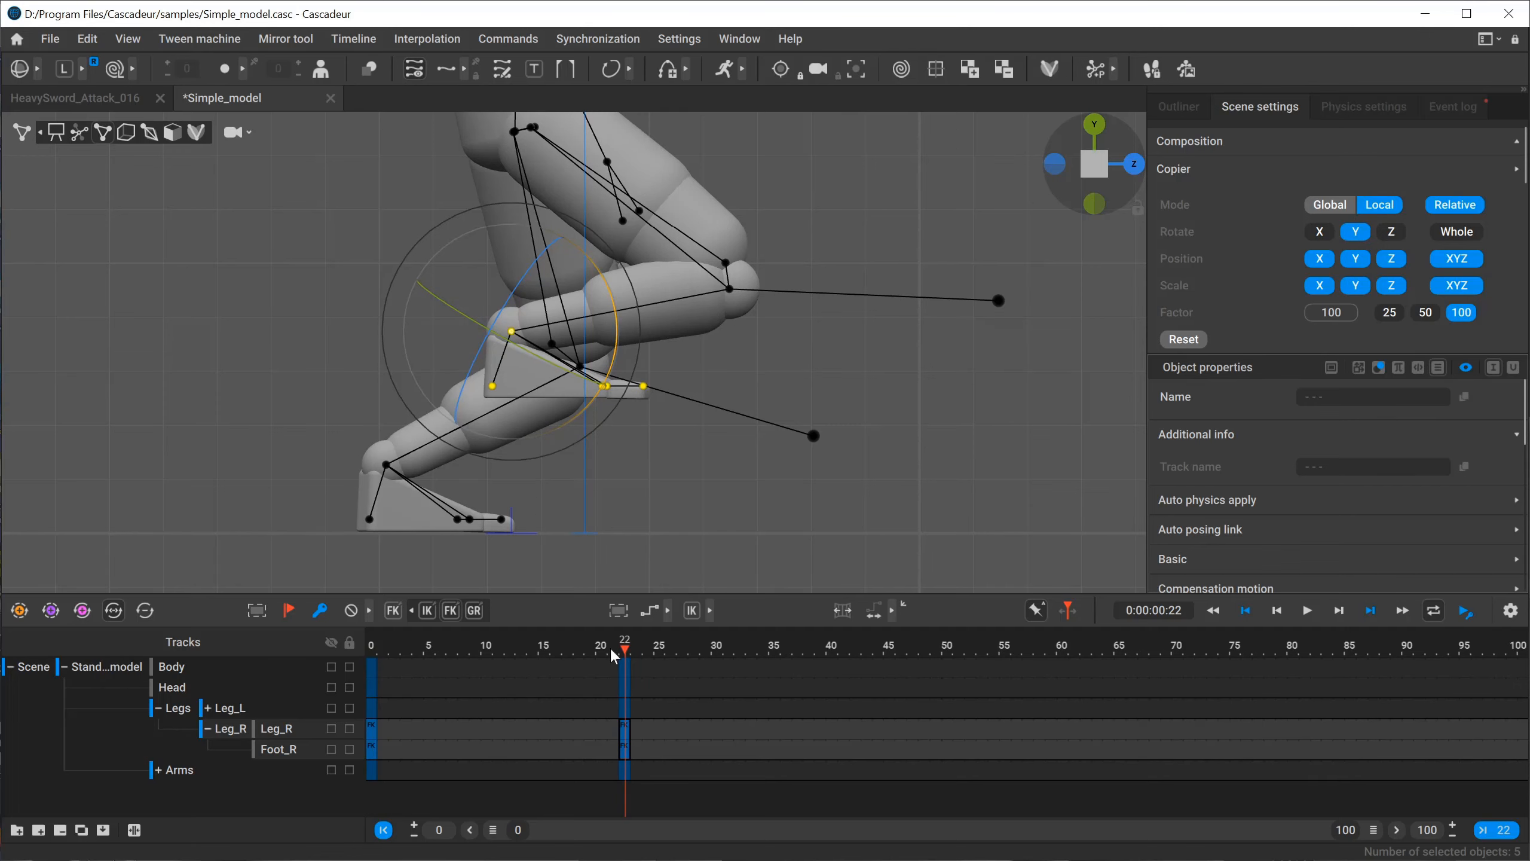
click(372, 647)
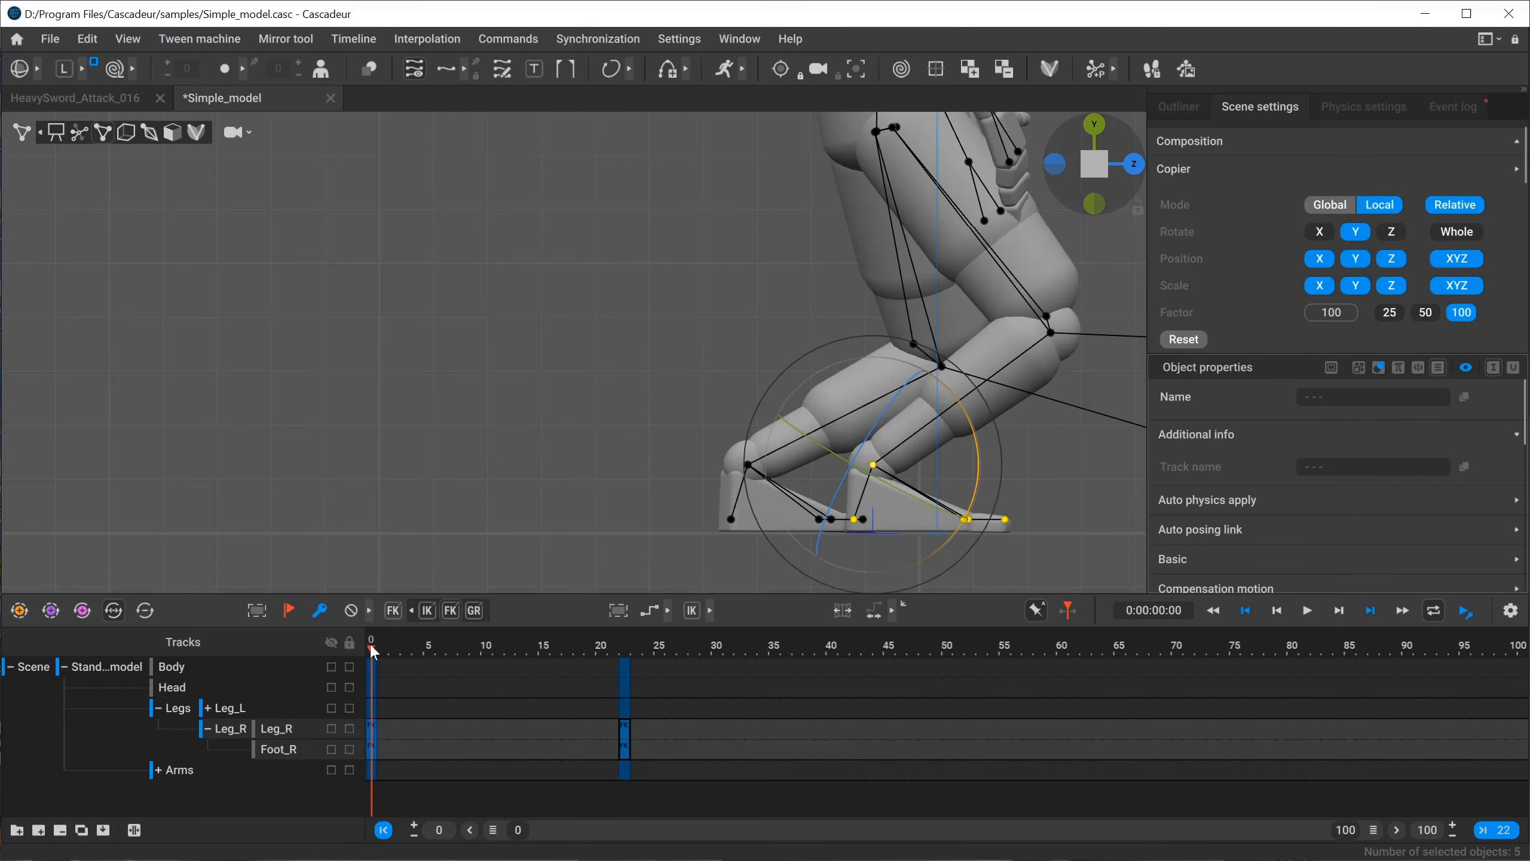
alt+middle_drag(676, 421, 474, 385)
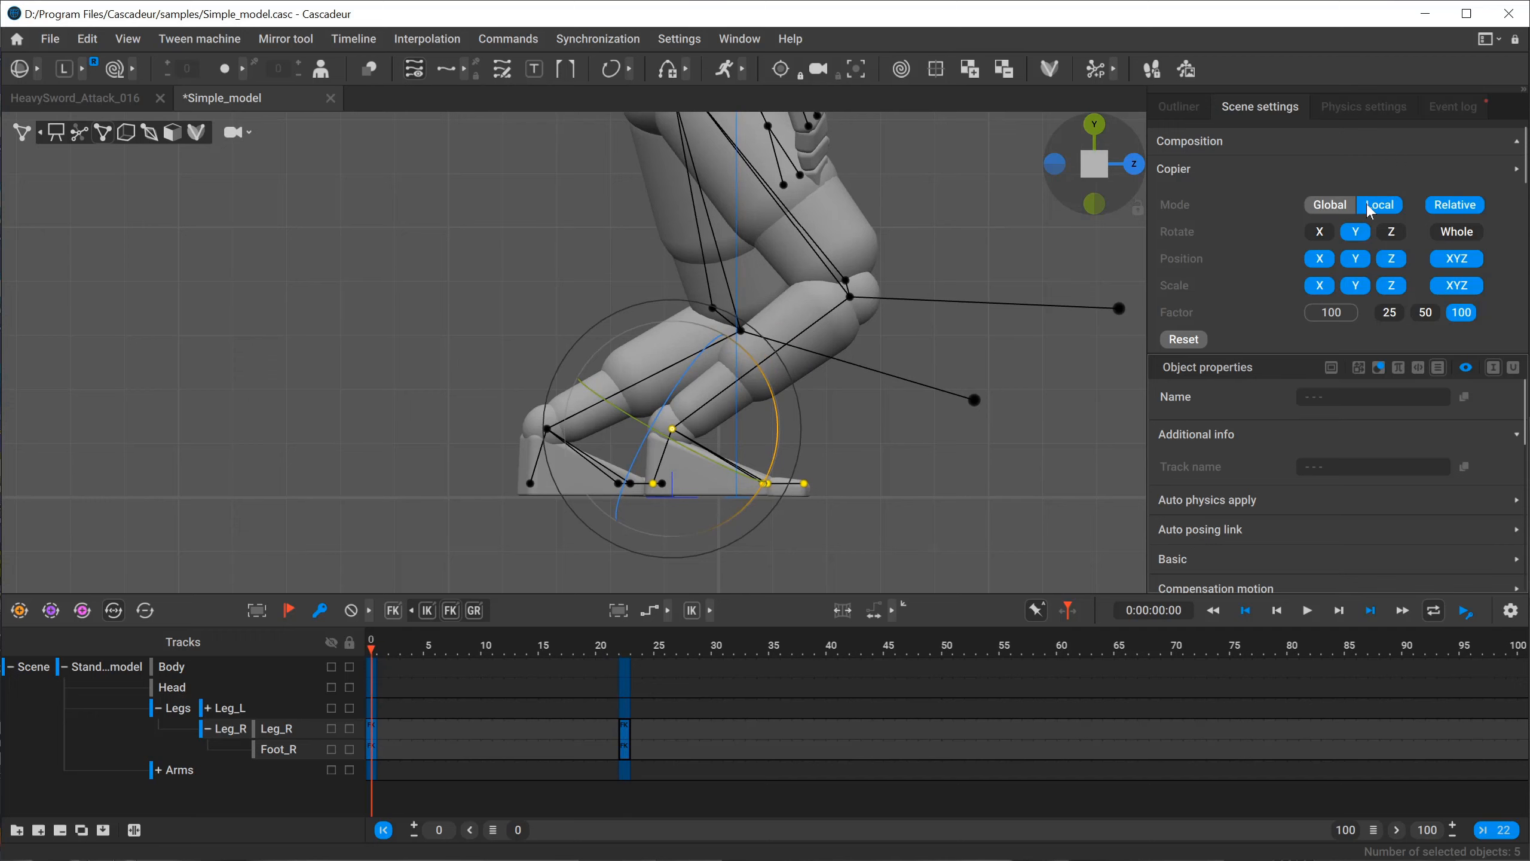
click(626, 648)
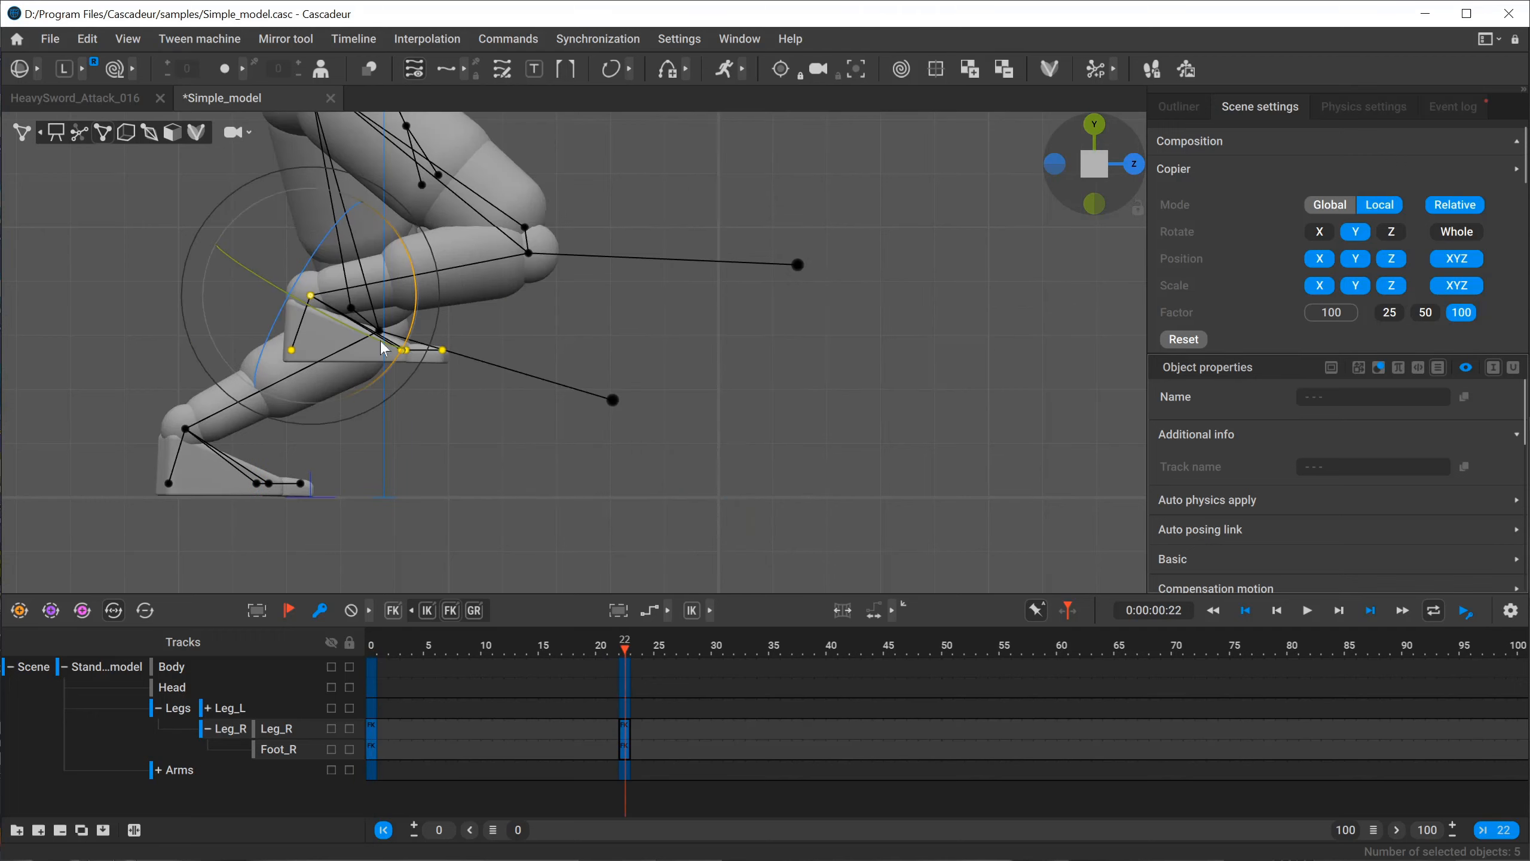
alt+middle_drag(383, 348, 498, 547)
click(372, 649)
alt+right_drag(663, 404, 287, 317)
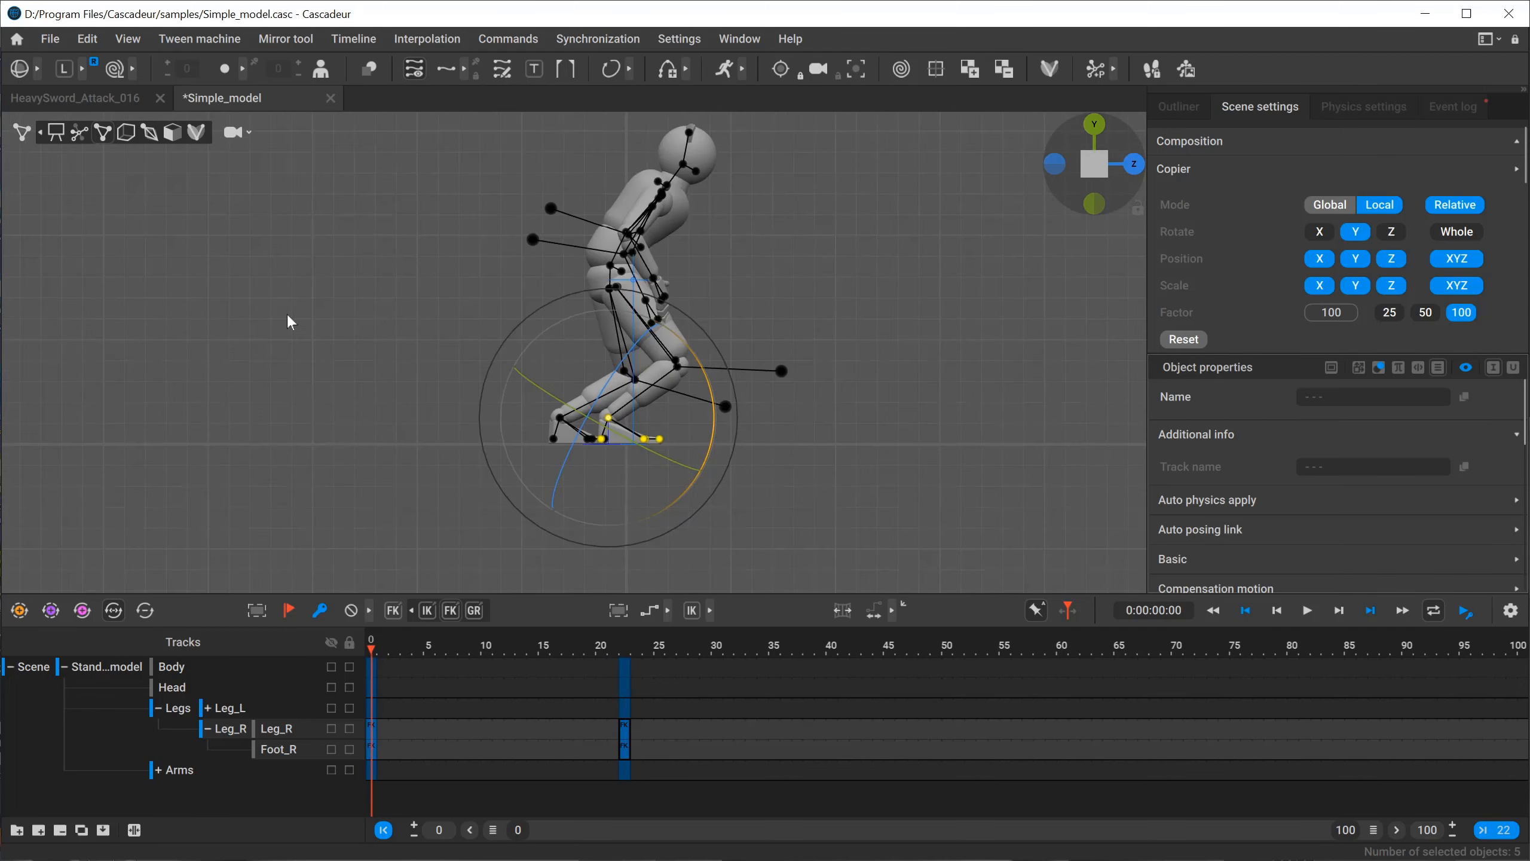
alt+middle_drag(486, 352, 459, 373)
alt+right_drag(459, 373, 692, 459)
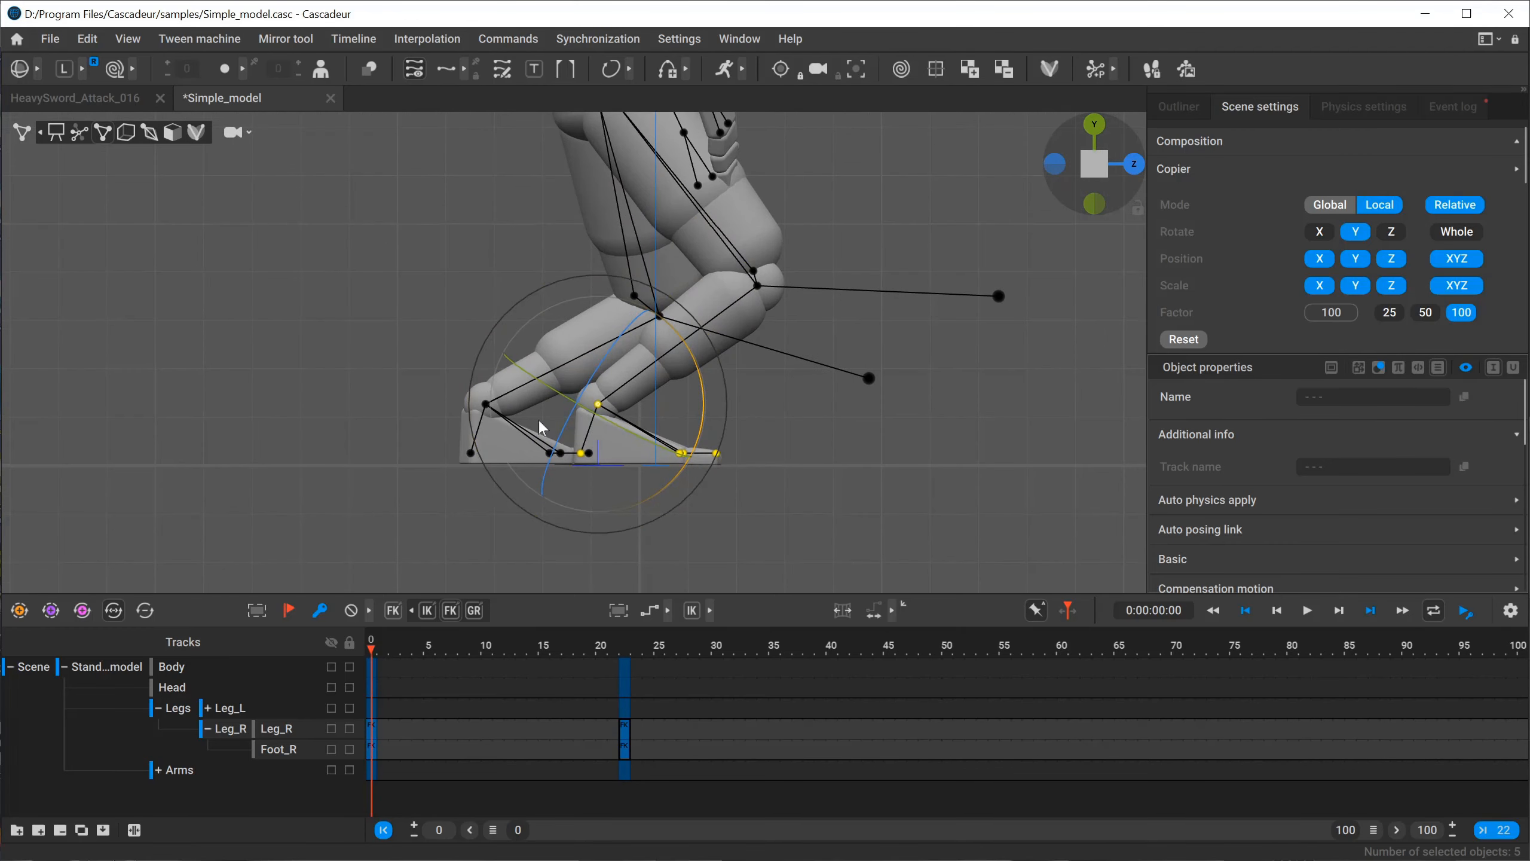
Place the foot selection's pivot on the right knee and copy the foot's pose from frame 0 onto frame 22 in Local mode.
click(629, 651)
alt+middle_drag(278, 307, 446, 367)
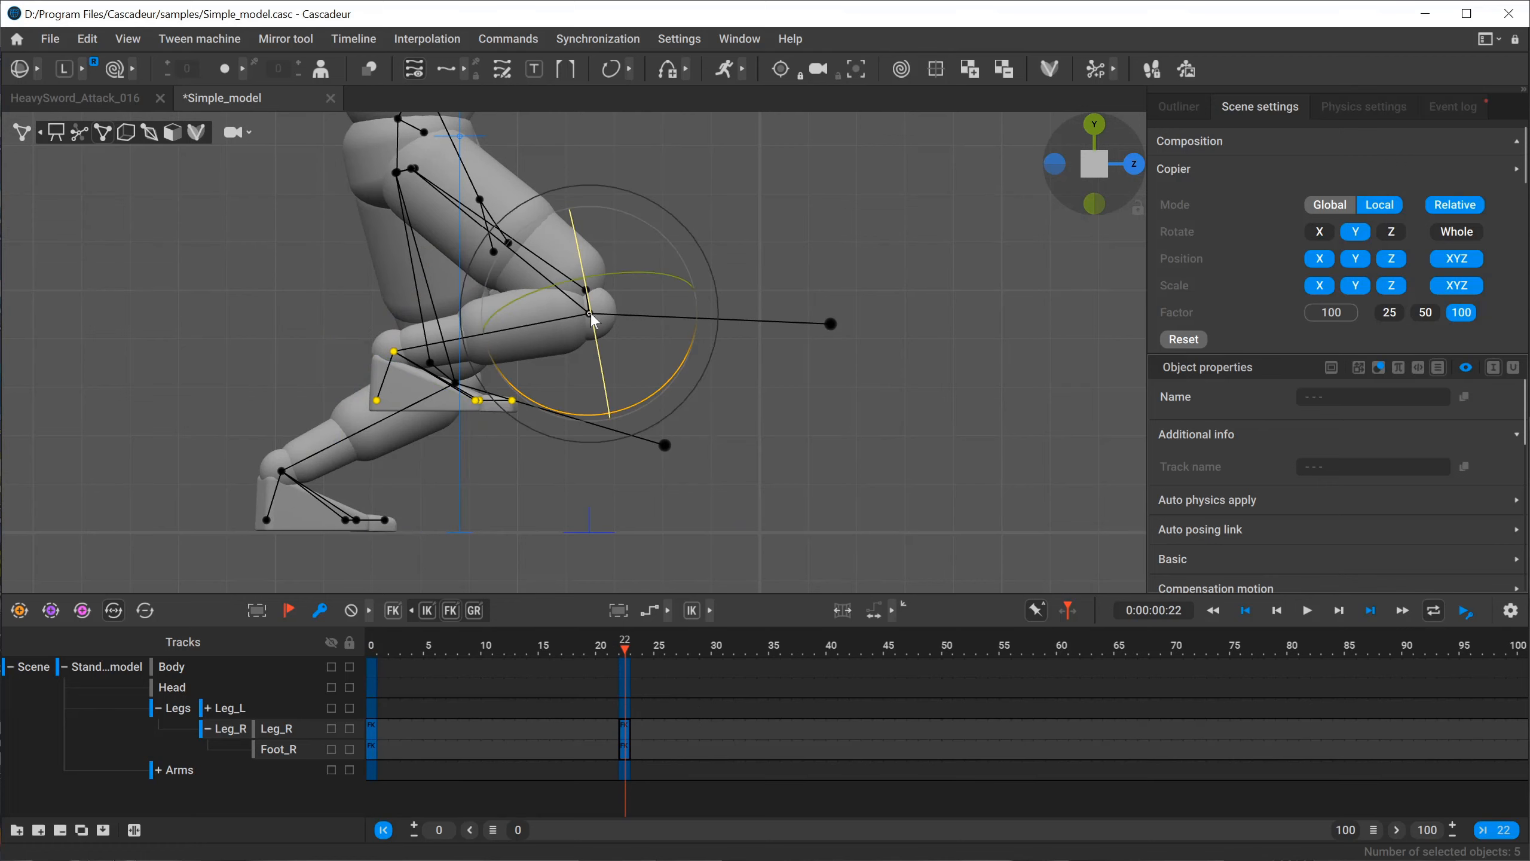
click(373, 645)
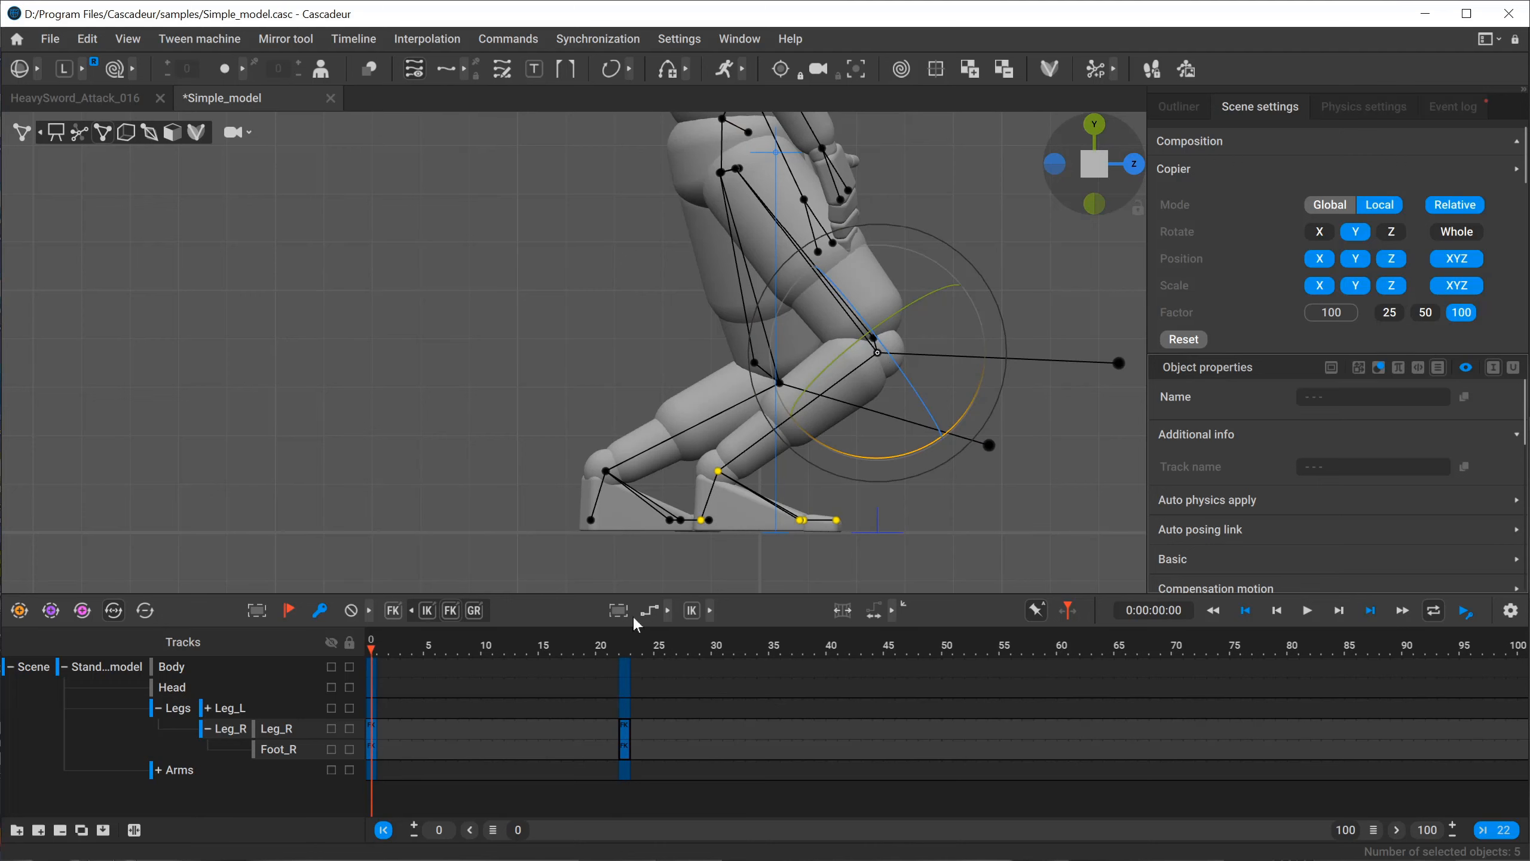
click(626, 645)
key(ctrl+v)
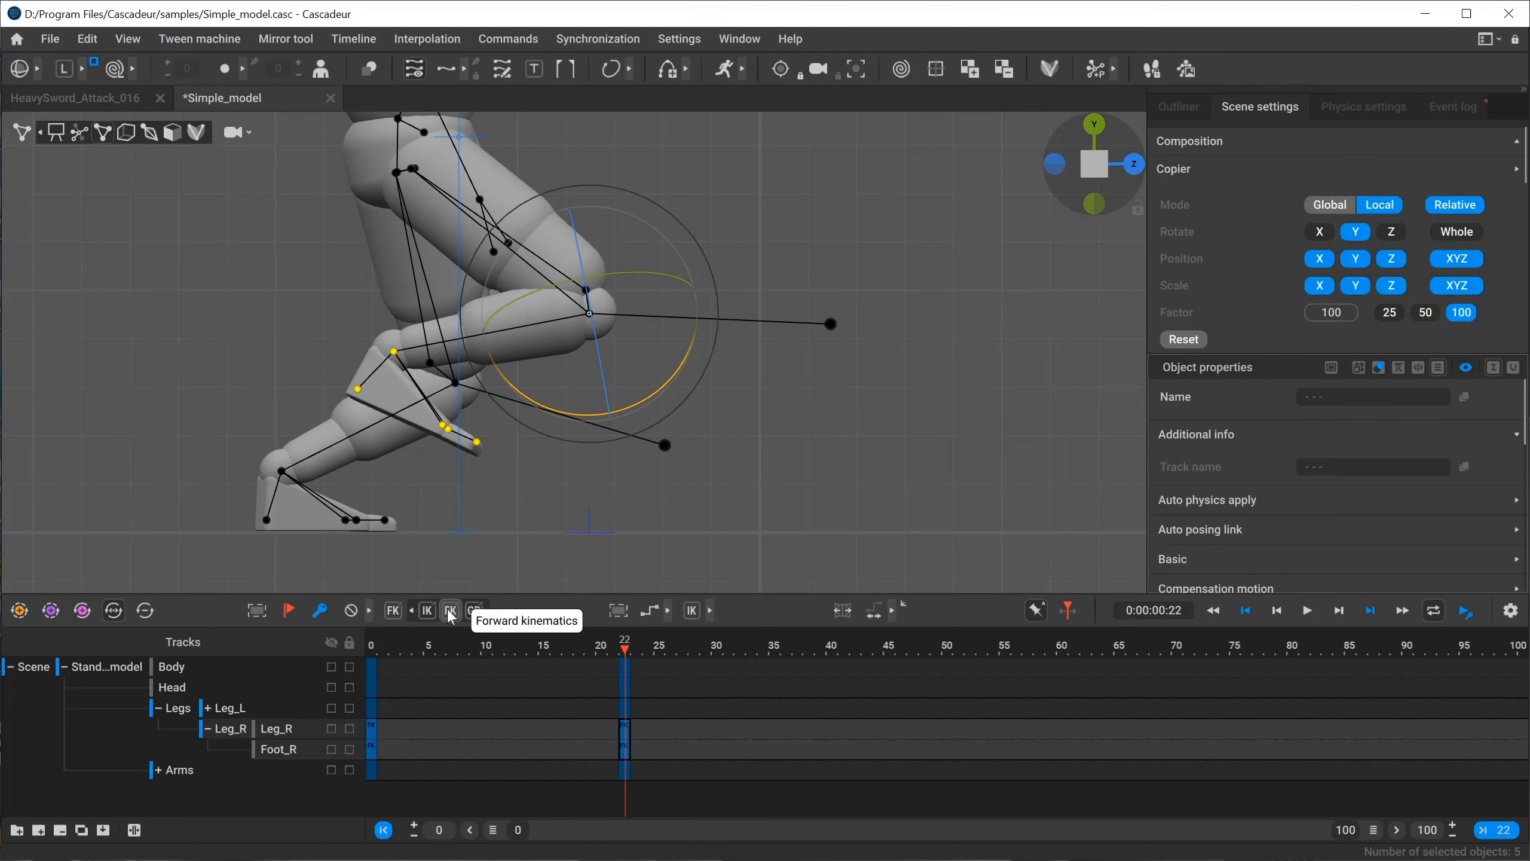
Go to frame 0 with the right foot still selected and set the Copier to Global mode.
click(374, 649)
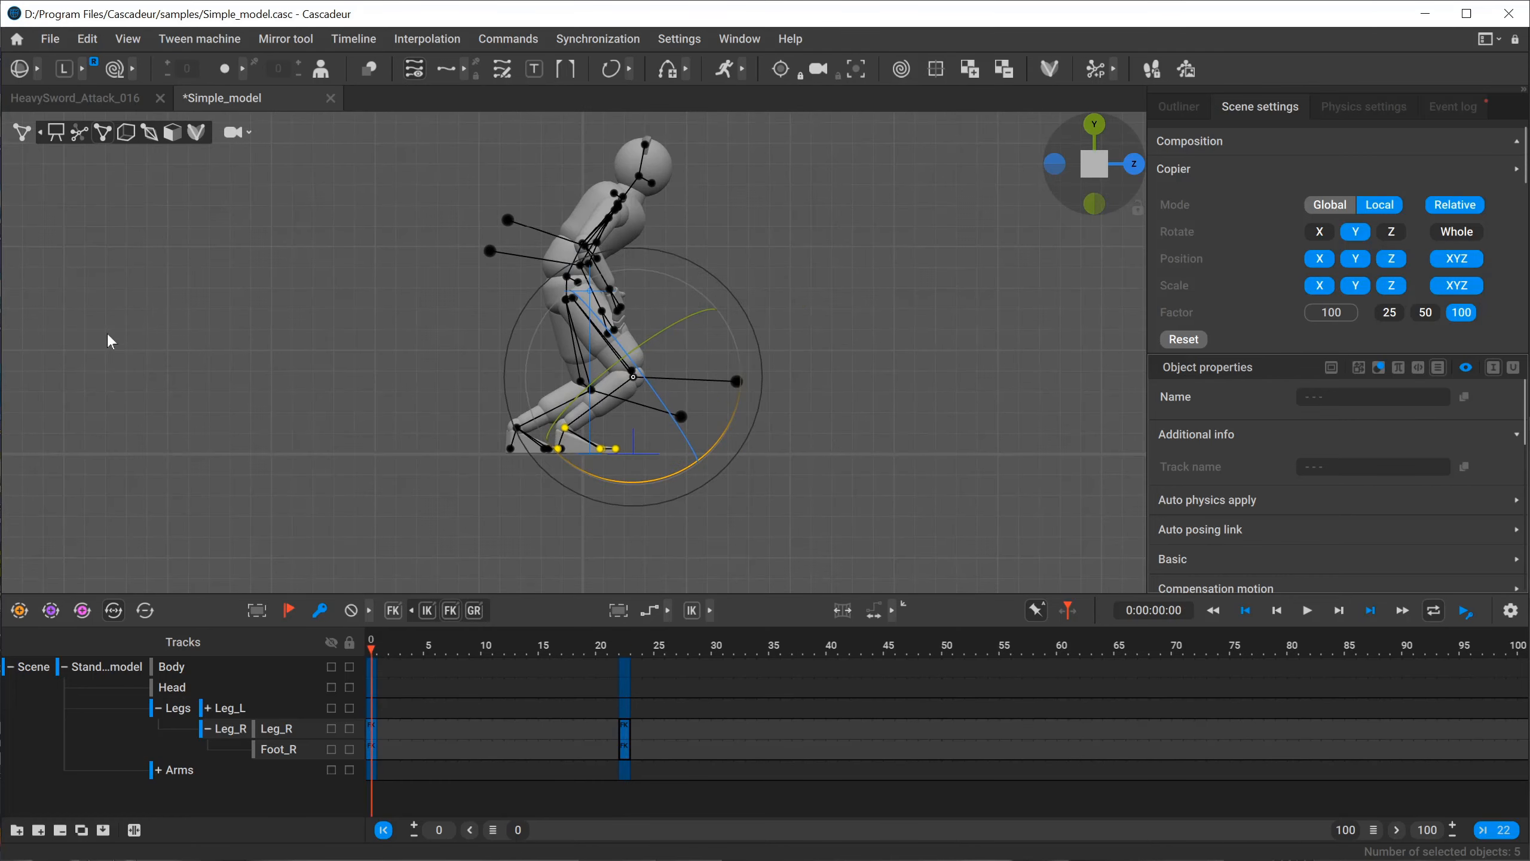
click(1331, 205)
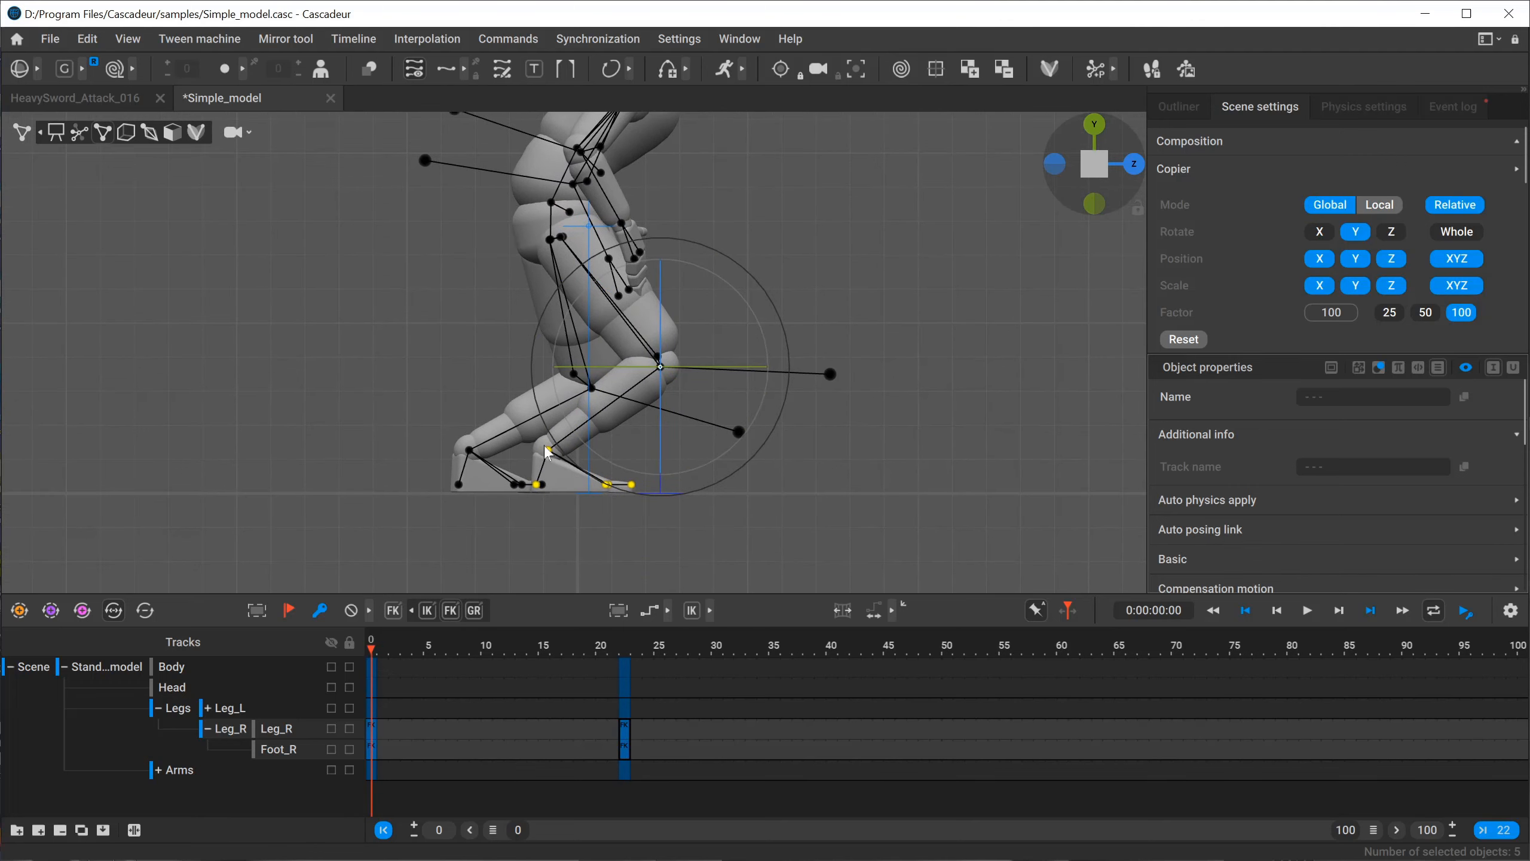
key(ctrl+space)
key(ctrl+space)
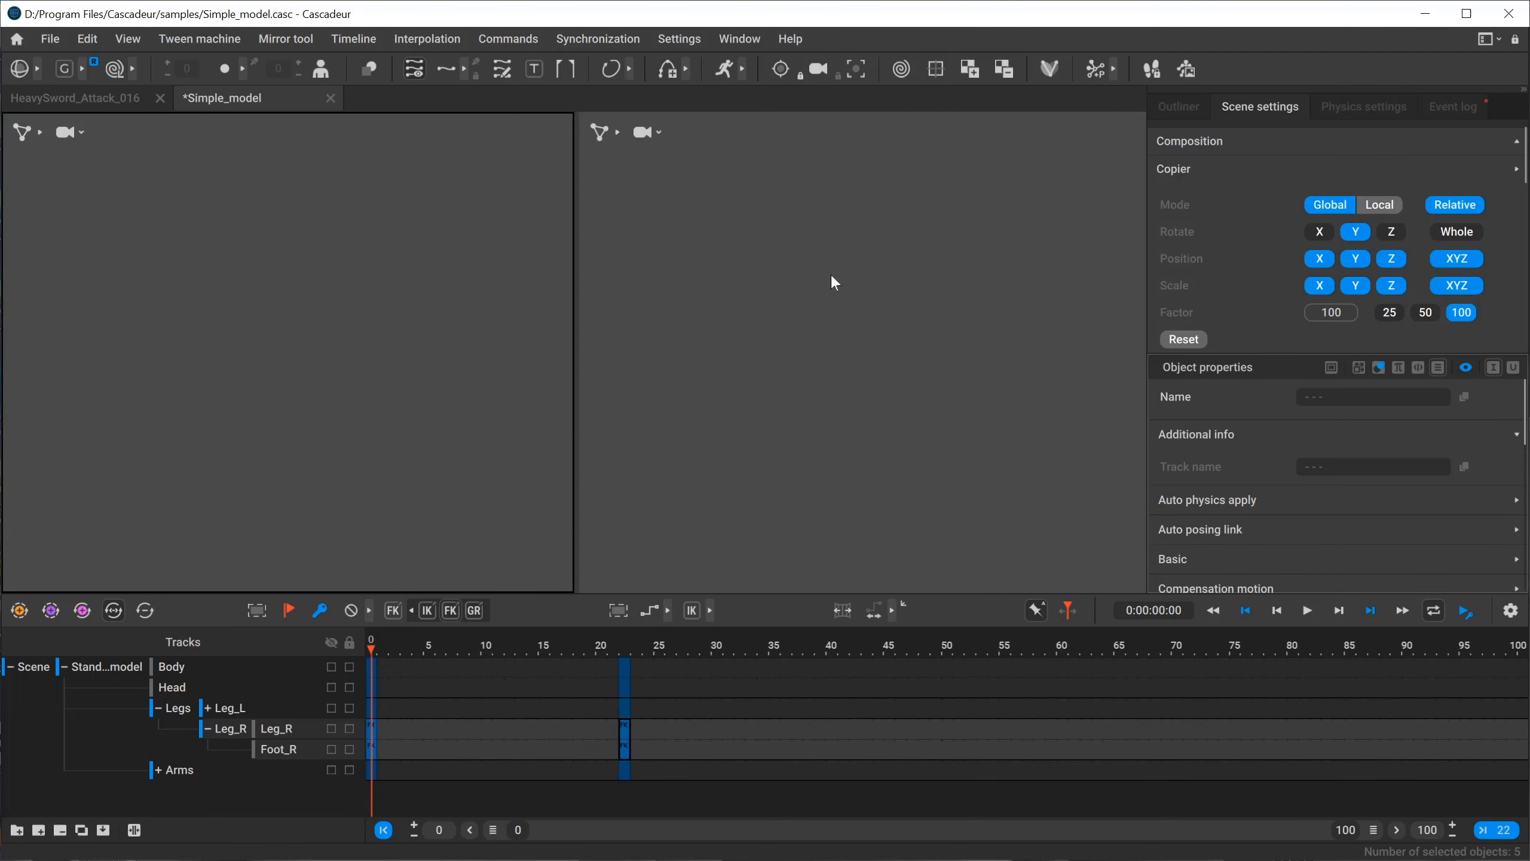
Place the foot selection's pivot on the right hand and paste the foot's frame 0 pose onto frame 22 in Global mode.
alt+drag(623, 342, 831, 338)
alt+right_drag(832, 339, 1205, 447)
alt+drag(698, 332, 904, 326)
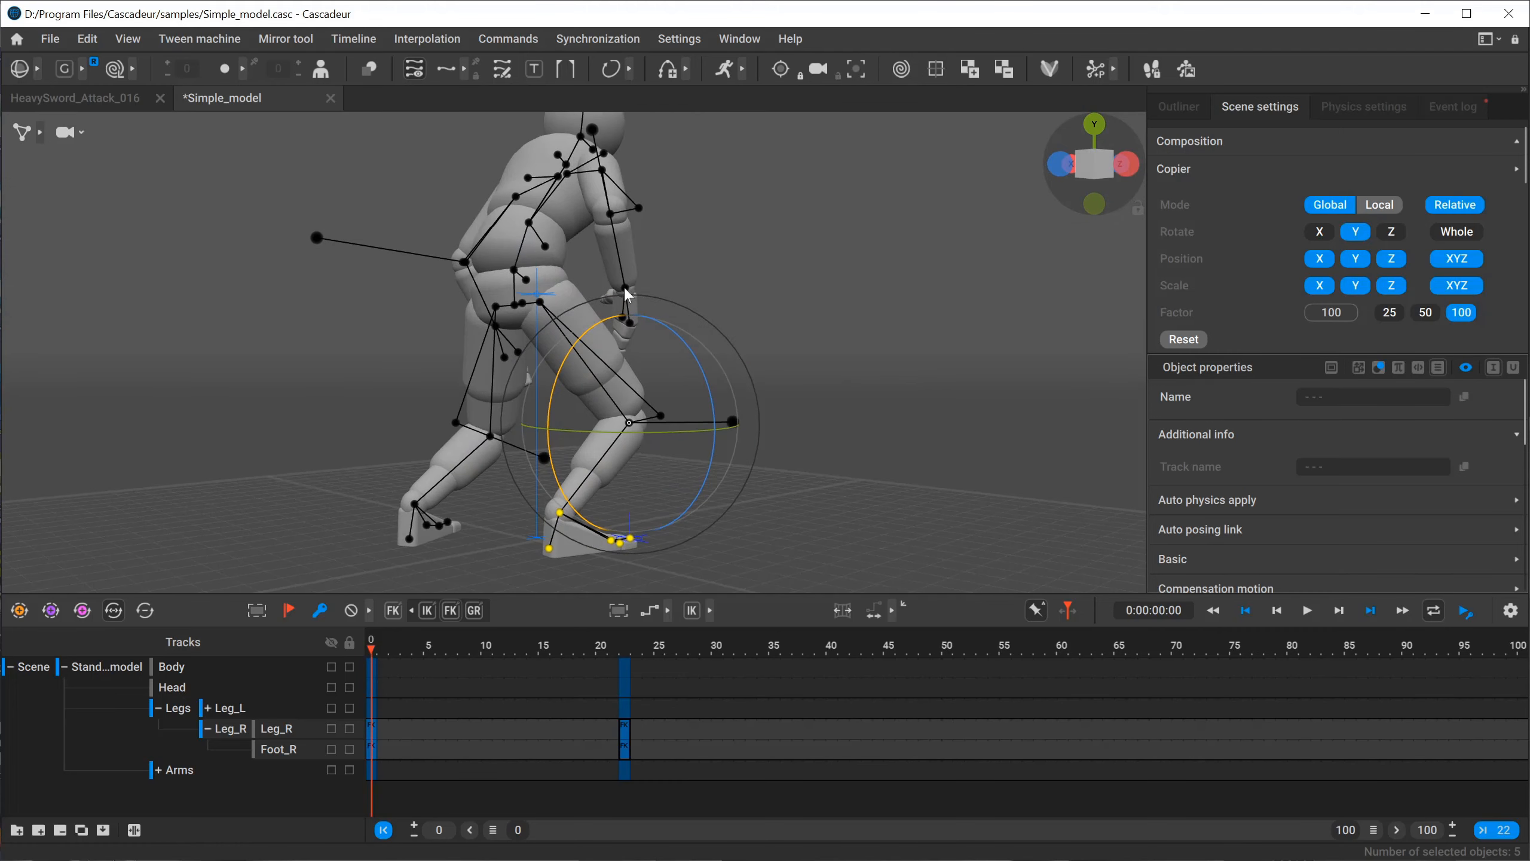
alt+drag(806, 417, 663, 414)
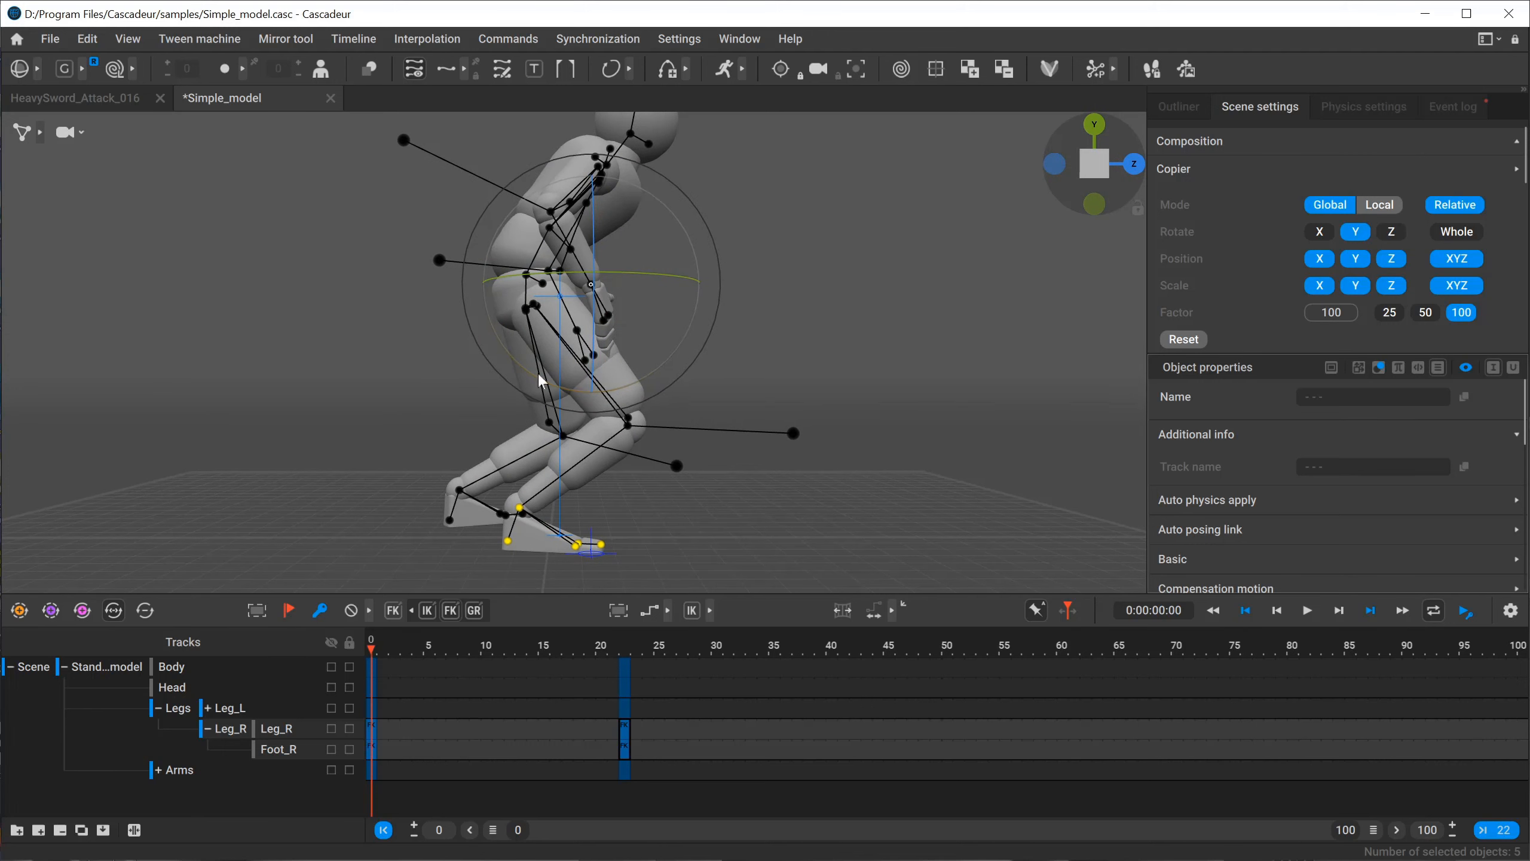
click(626, 655)
middle_drag(572, 342, 721, 402)
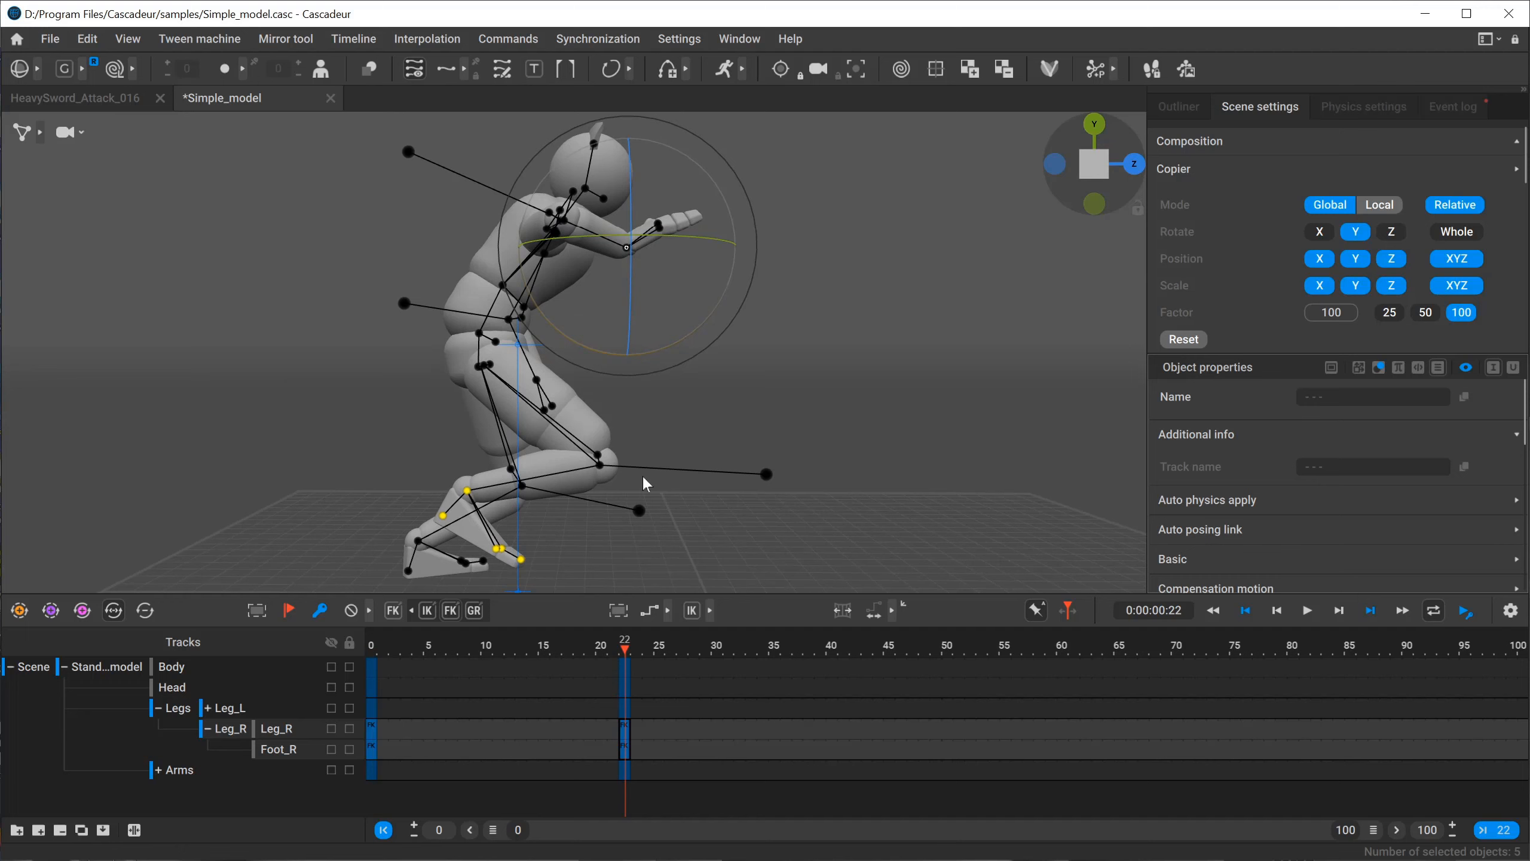
key(ctrl+v)
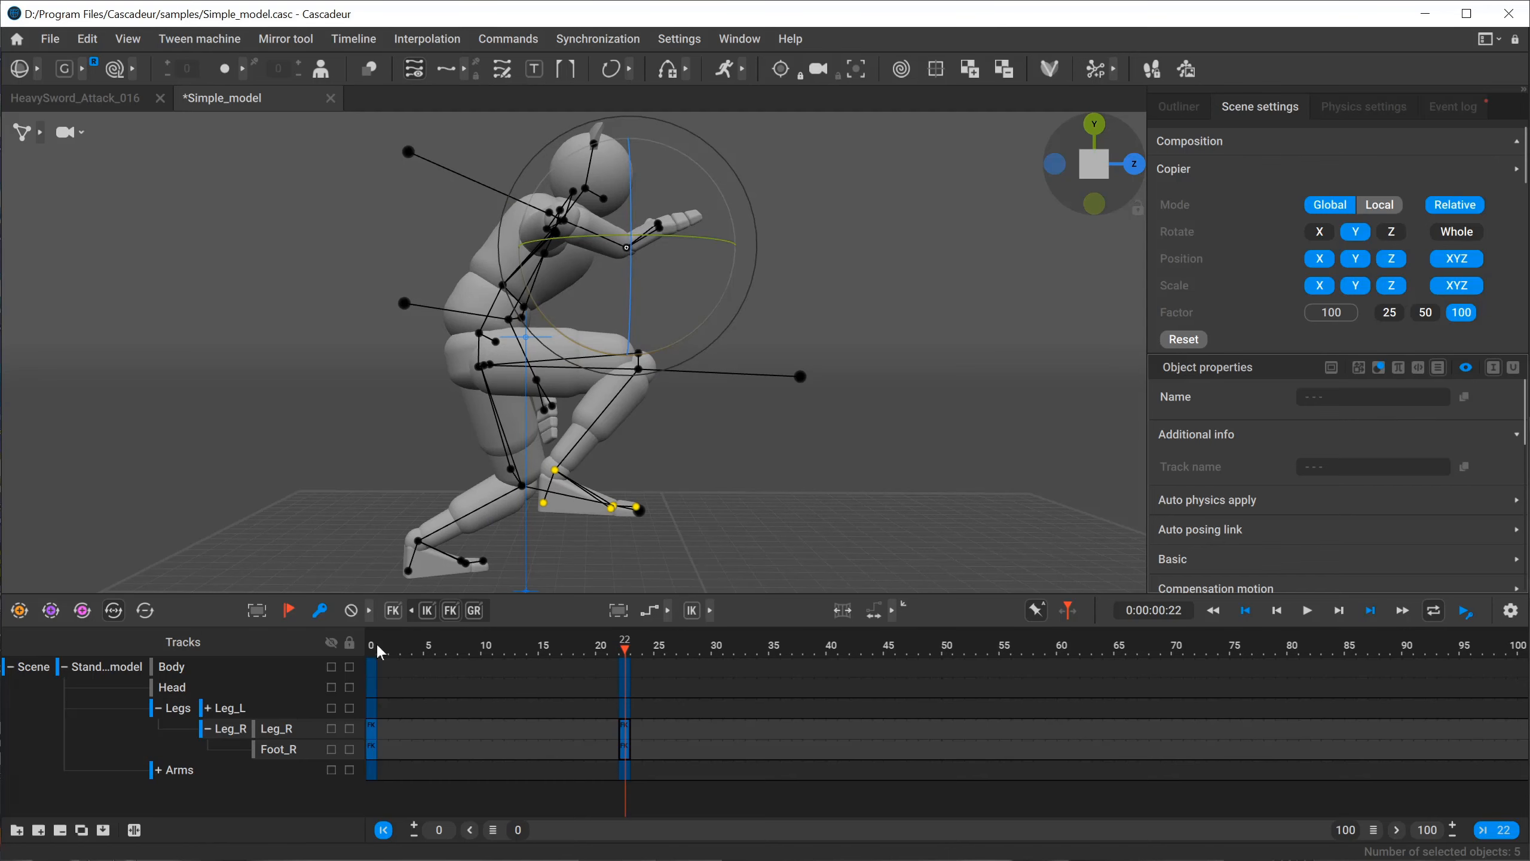
Compare the right foot's placement relative to the right hand at frames 0 and 22.
drag(381, 652, 626, 652)
mouse_move(668, 366)
alt+mouse_down()
mouse_move(665, 342)
mouse_move(665, 359)
alt+mouse_up()
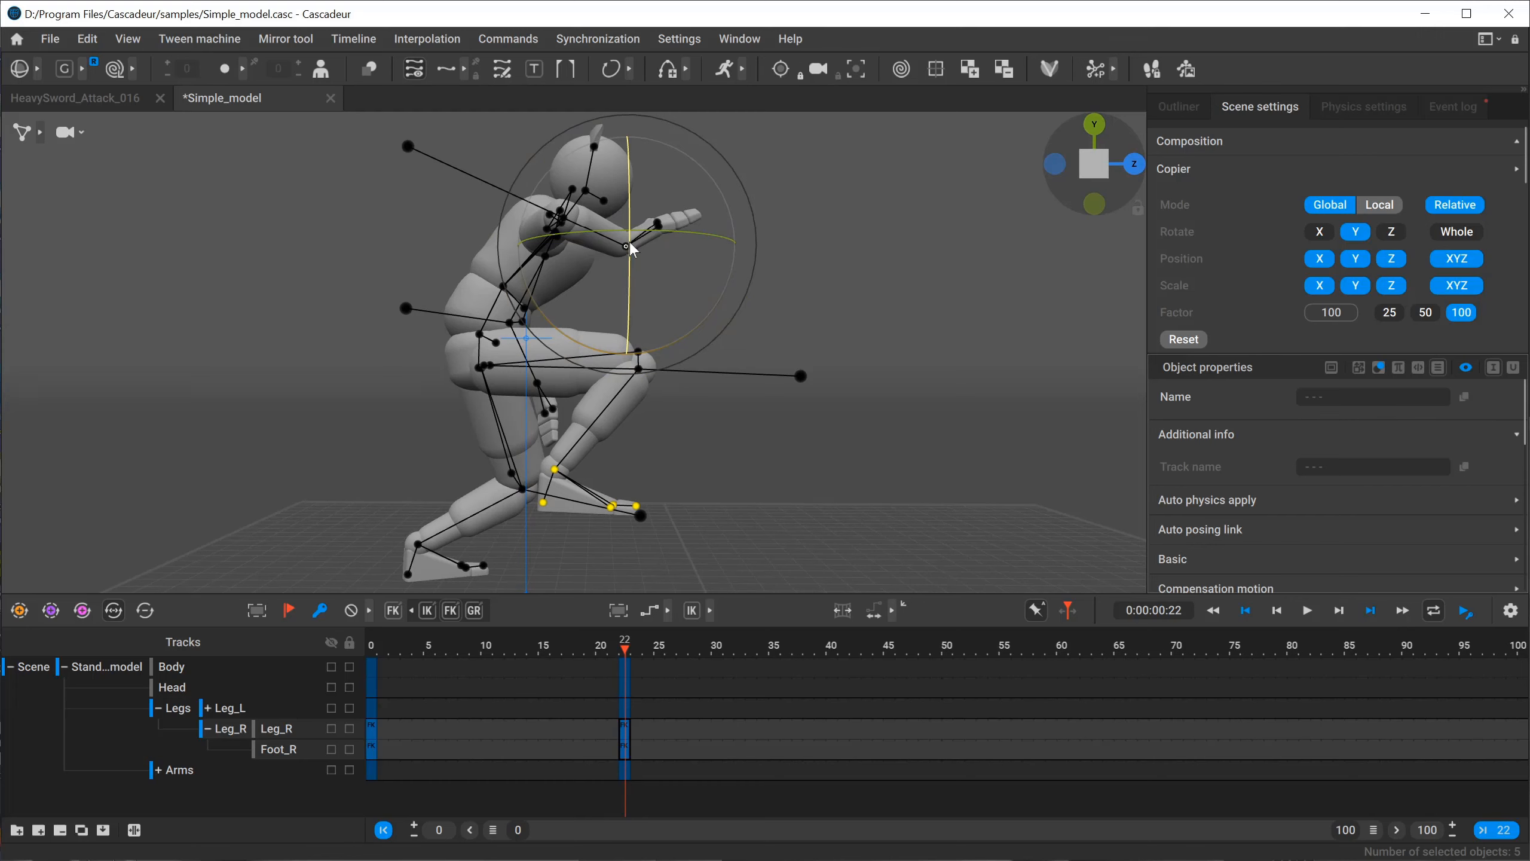
click(375, 649)
click(631, 654)
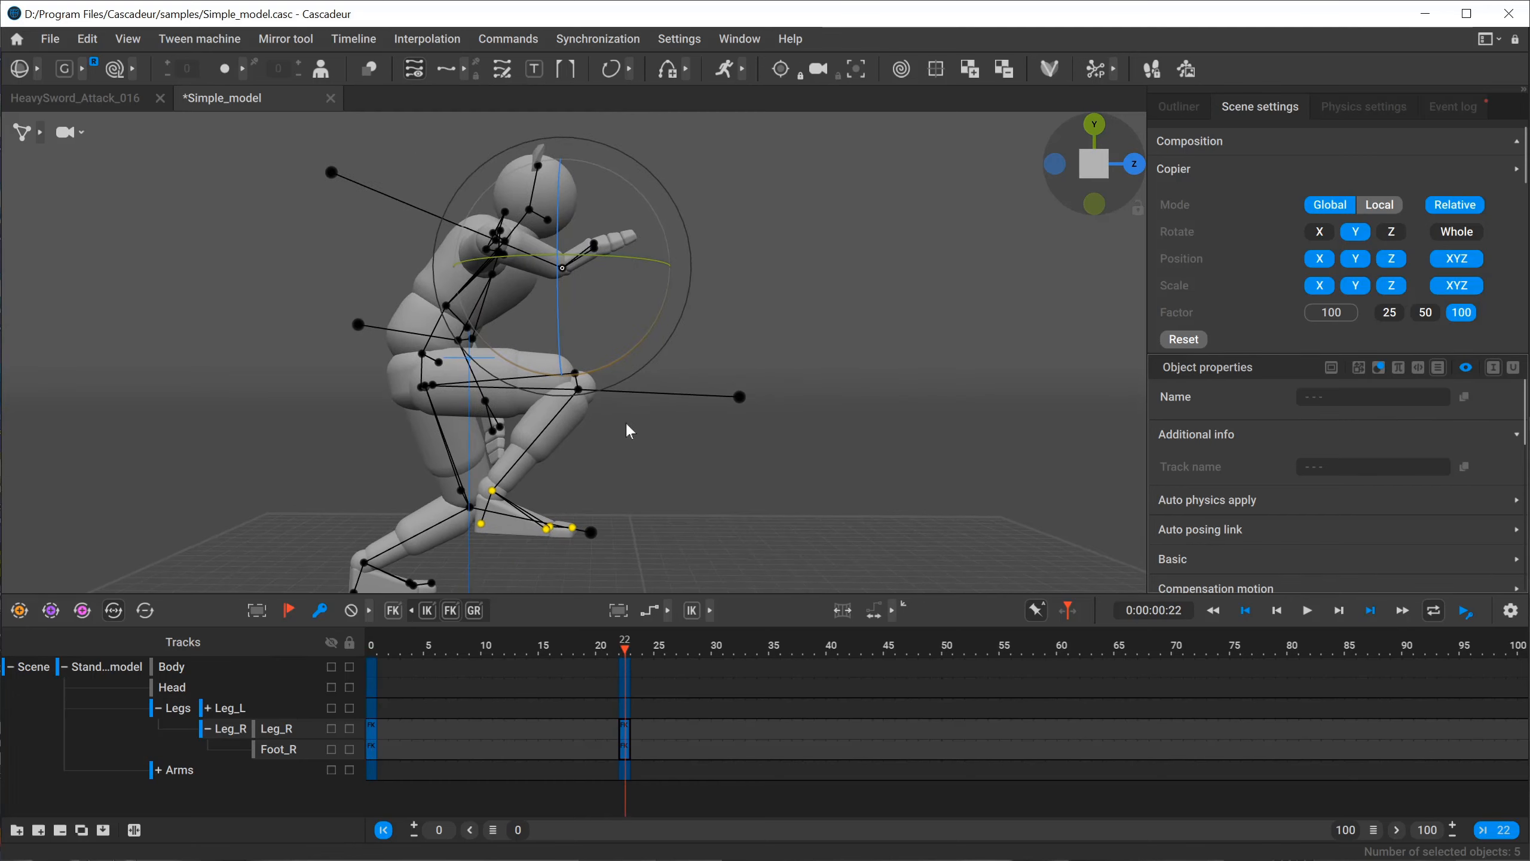
Set the Copier to Local mode, paste the right foot's pose onto frame 22 relative to the right hand, and clear the selection.
click(1380, 205)
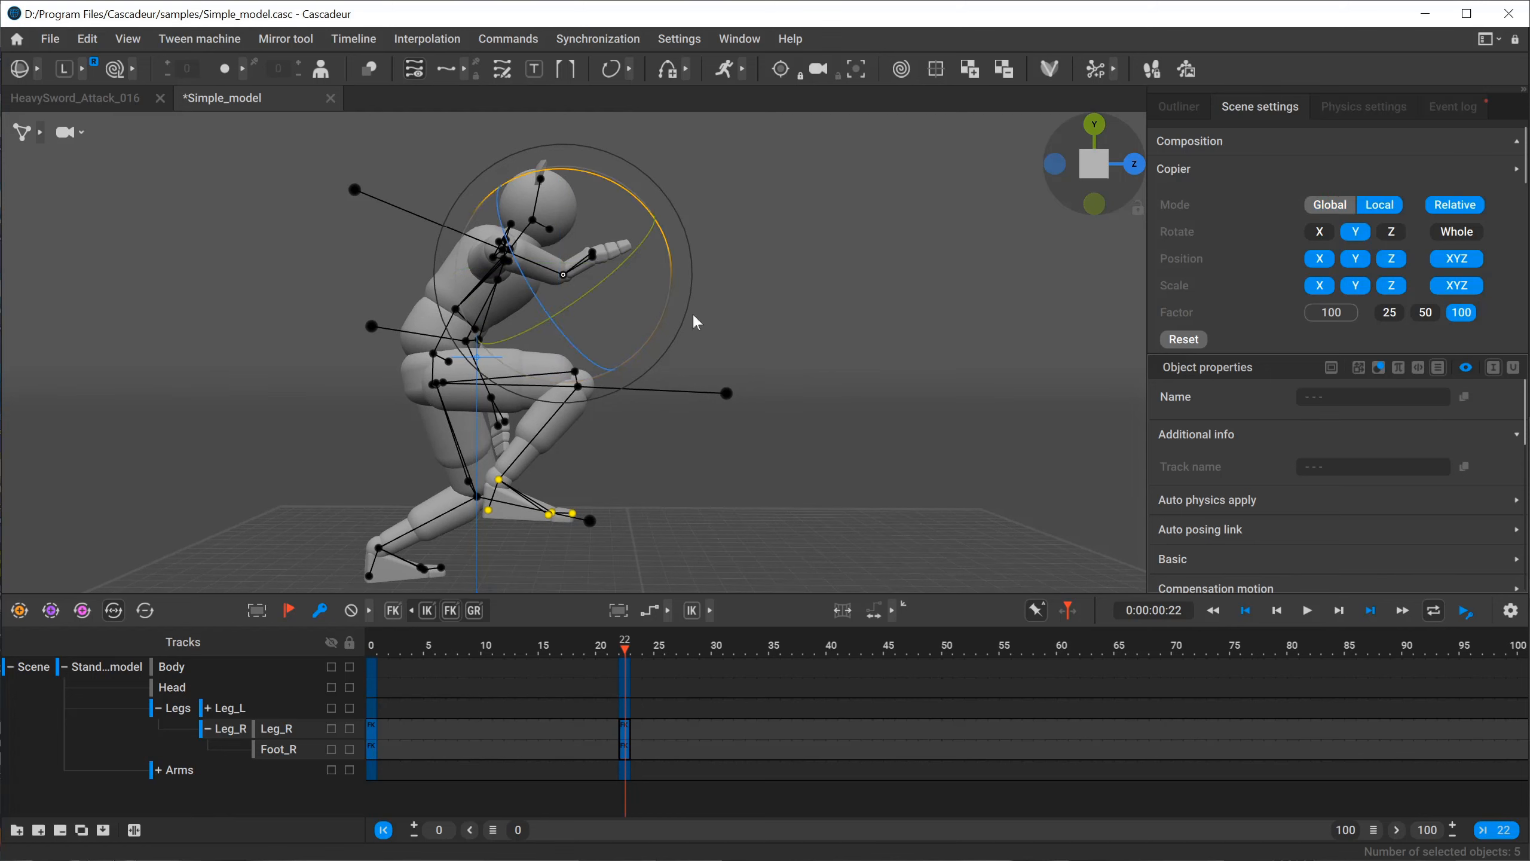
key(ctrl+v)
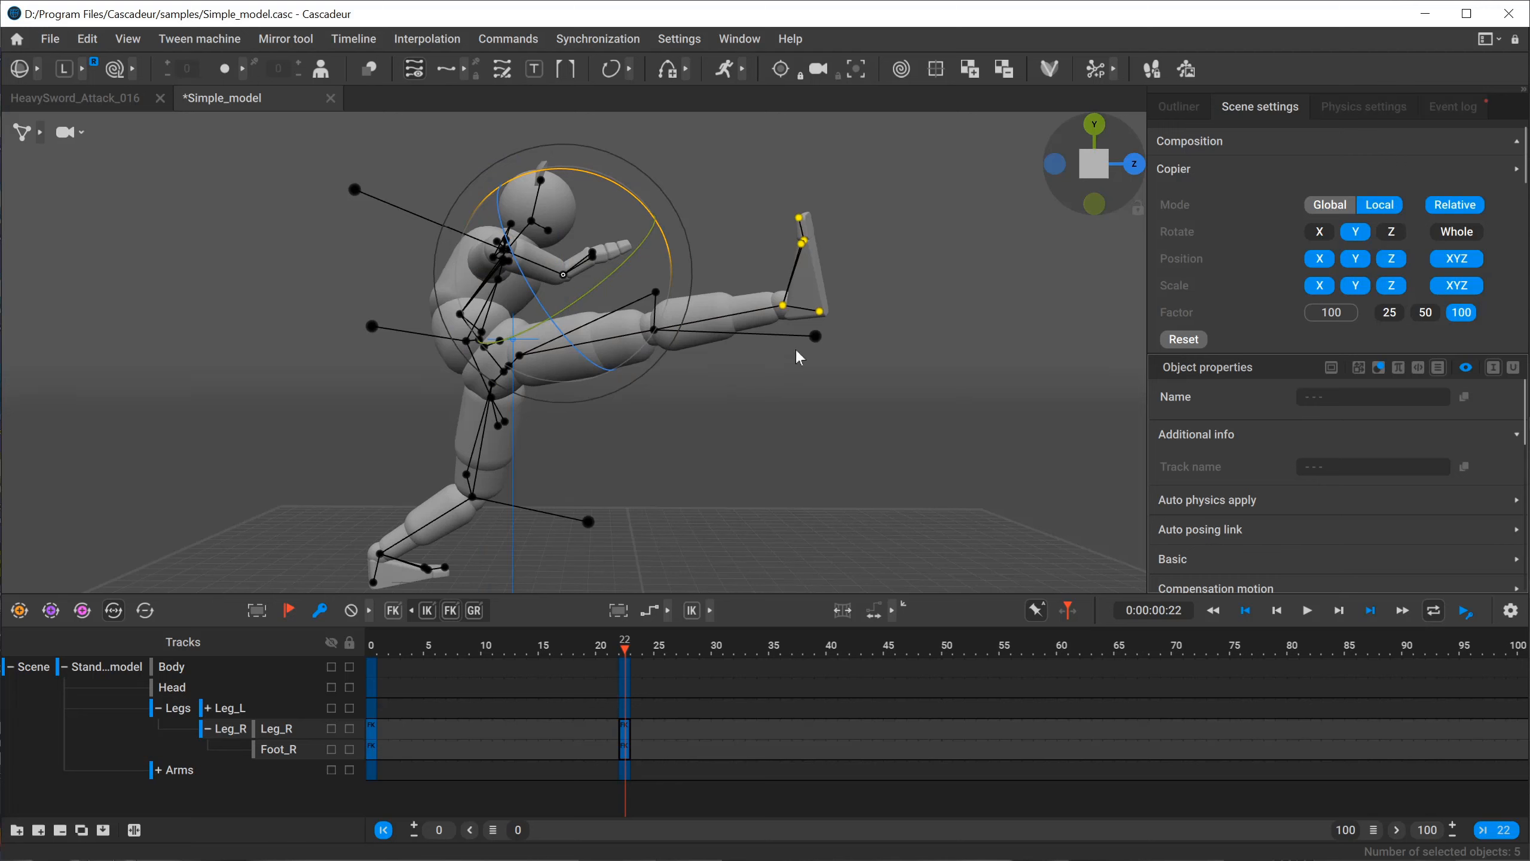
click(751, 210)
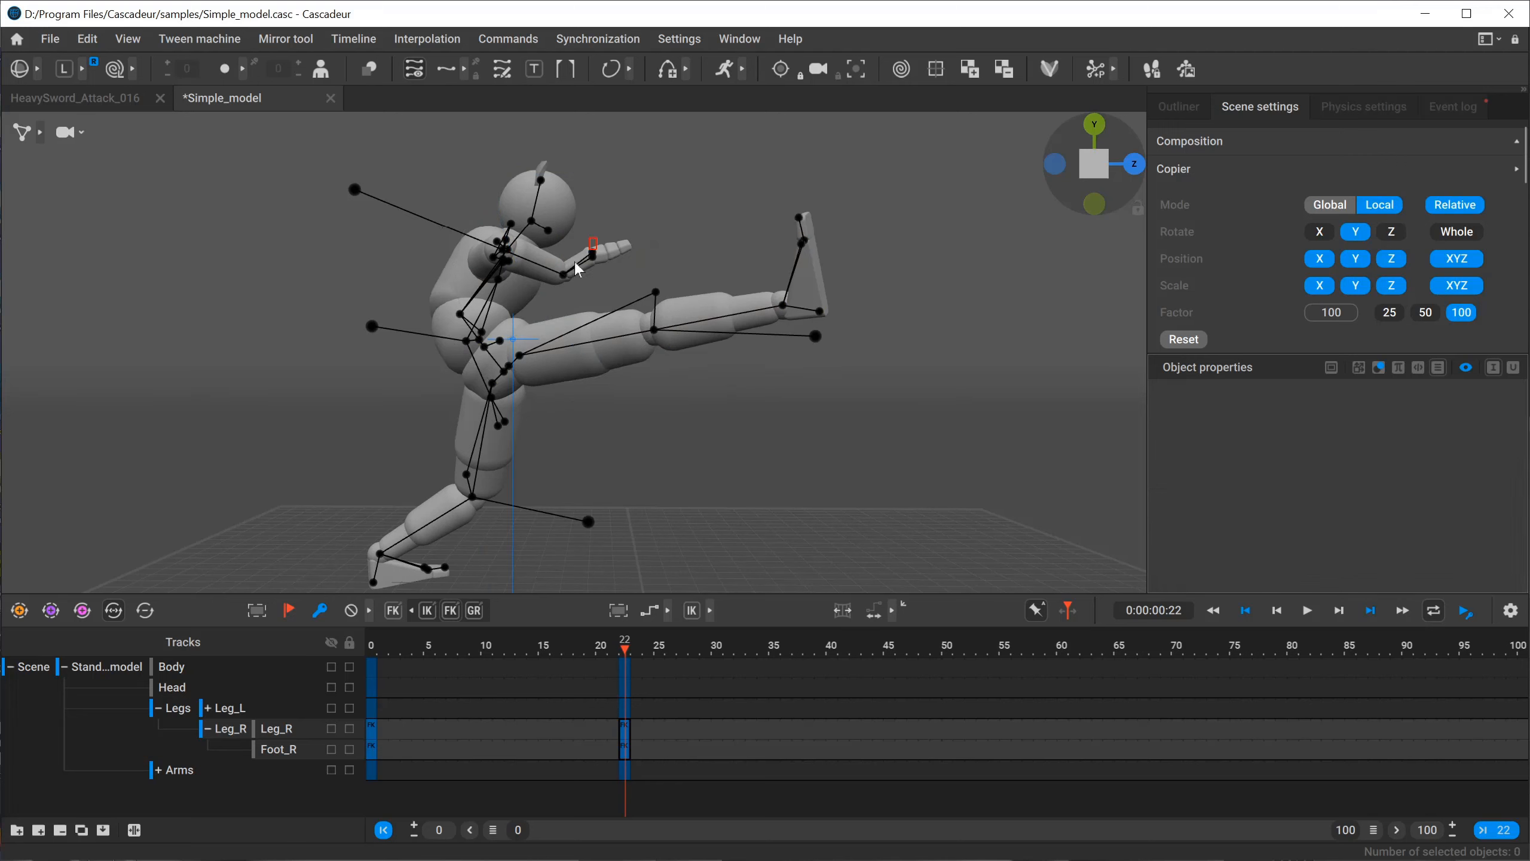
Select the right hand's points, go to frame 0 and set the Copier's rotation to Whole.
click(596, 288)
mouse_move(623, 192)
mouse_down()
mouse_move(678, 332)
mouse_move(602, 188)
mouse_move(624, 198)
mouse_up()
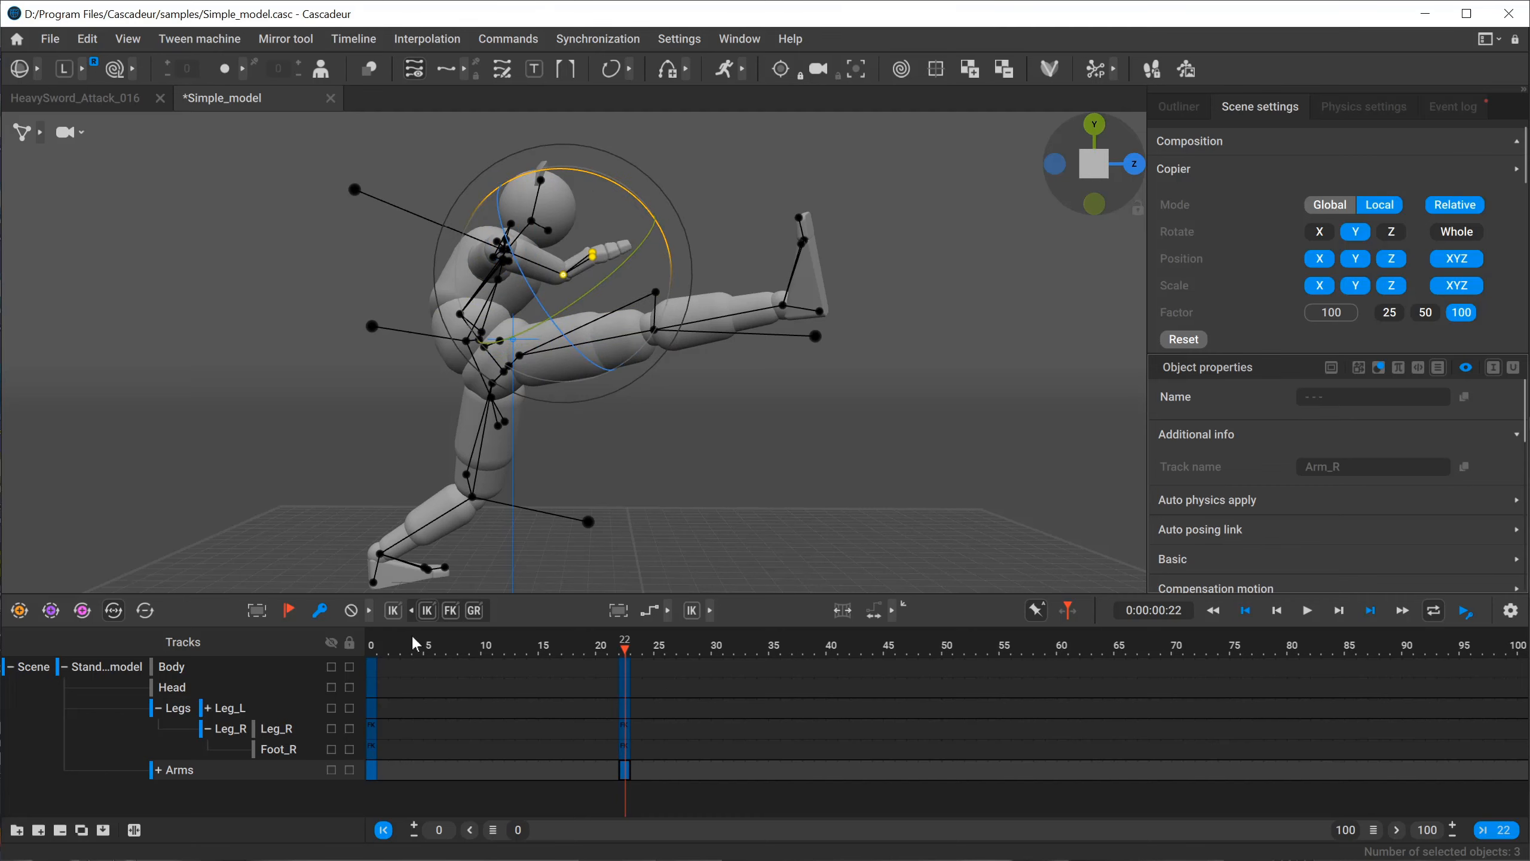
mouse_move(379, 643)
mouse_down()
mouse_move(637, 643)
mouse_move(372, 644)
mouse_up()
click(1455, 232)
alt+drag(881, 411, 697, 431)
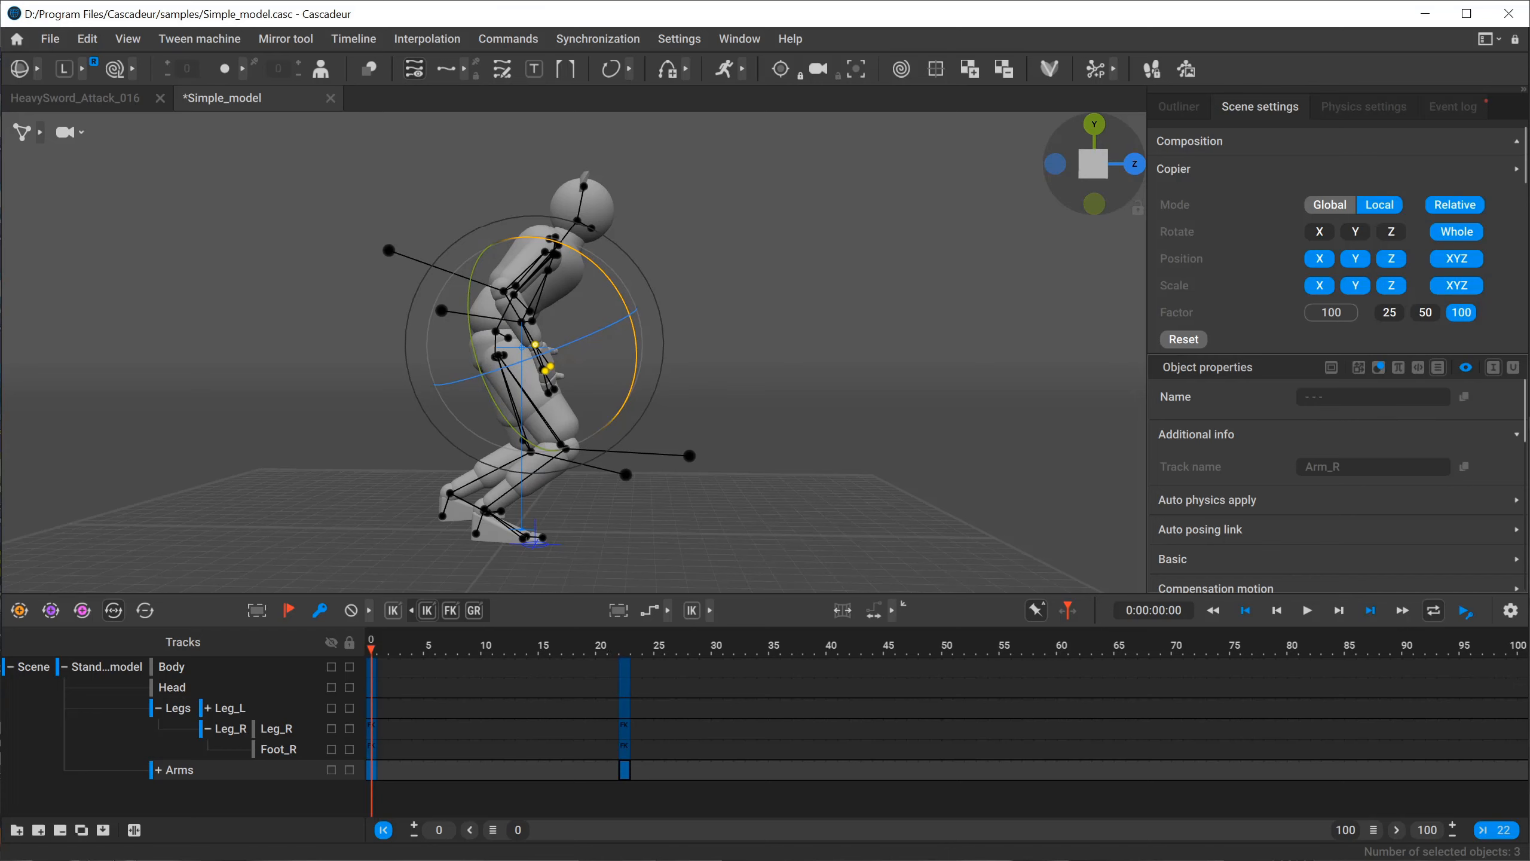
Review the available copy and paste commands and switch to the HeavySword_Attack_016 scene.
click(101, 40)
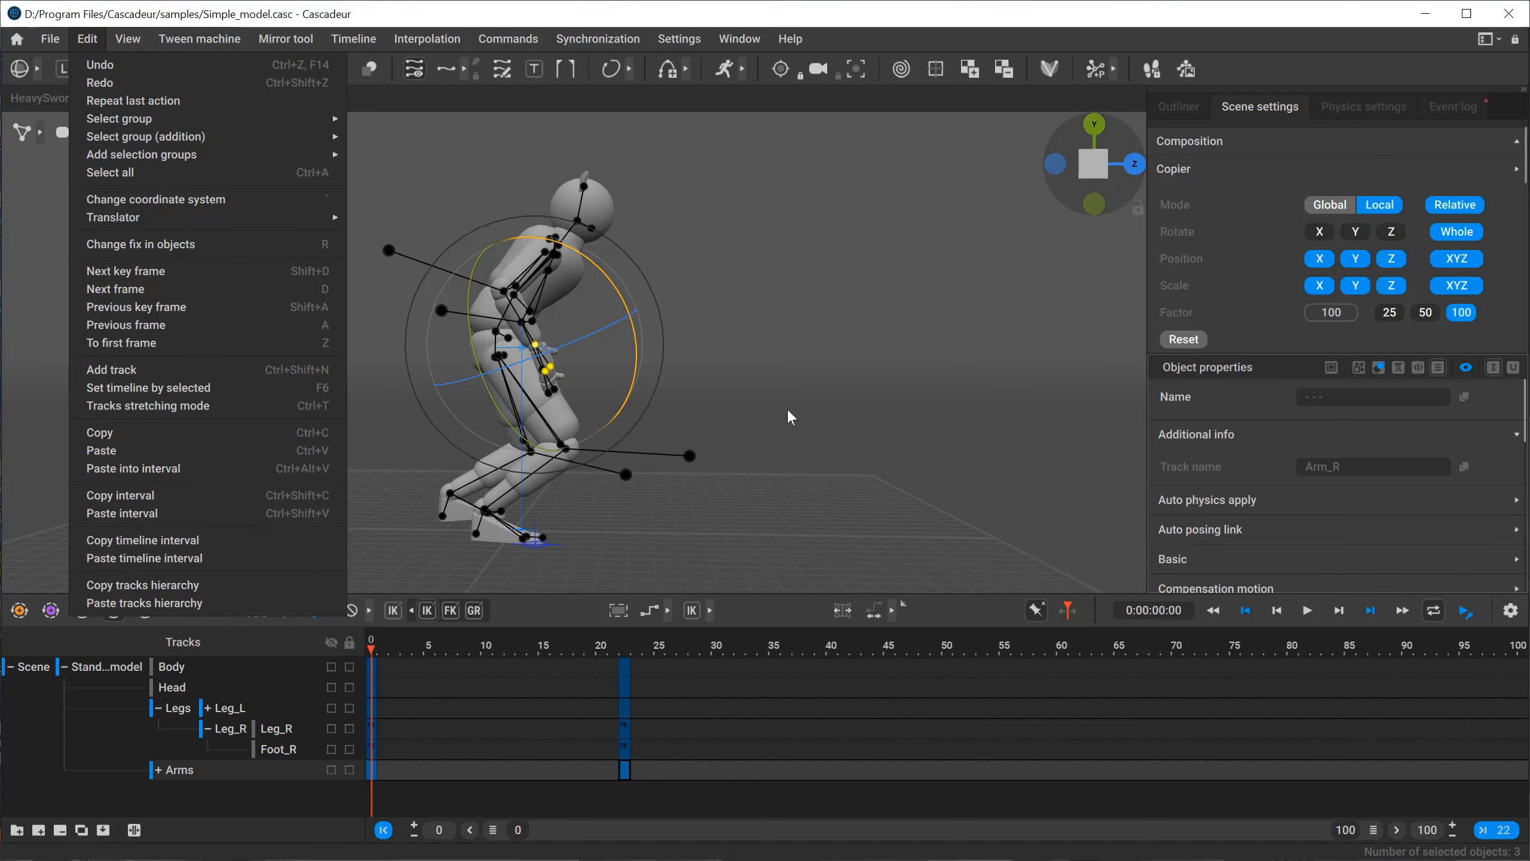
click(625, 427)
click(115, 96)
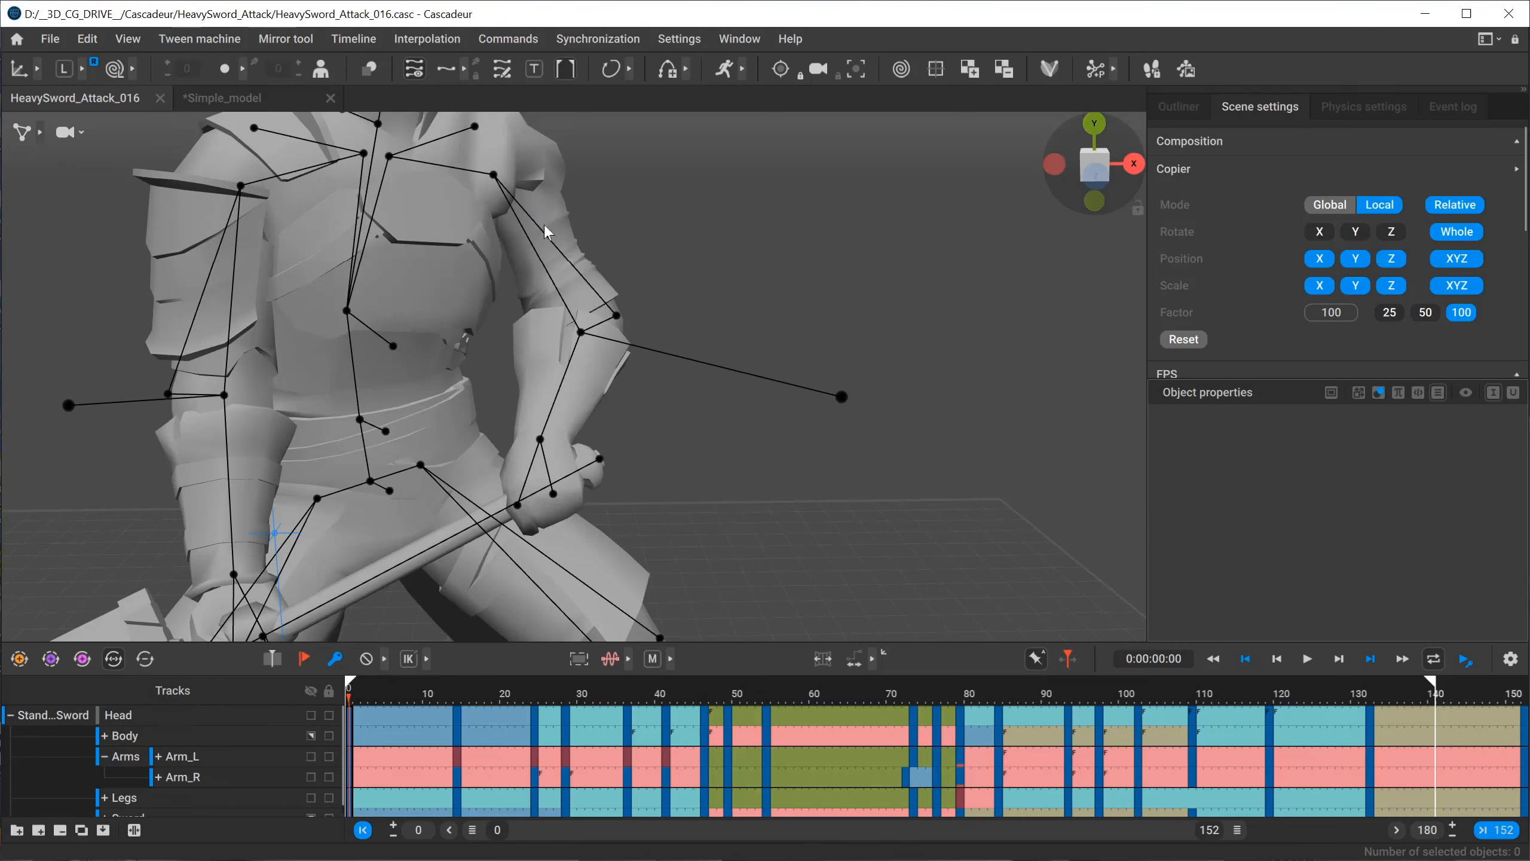
click(241, 103)
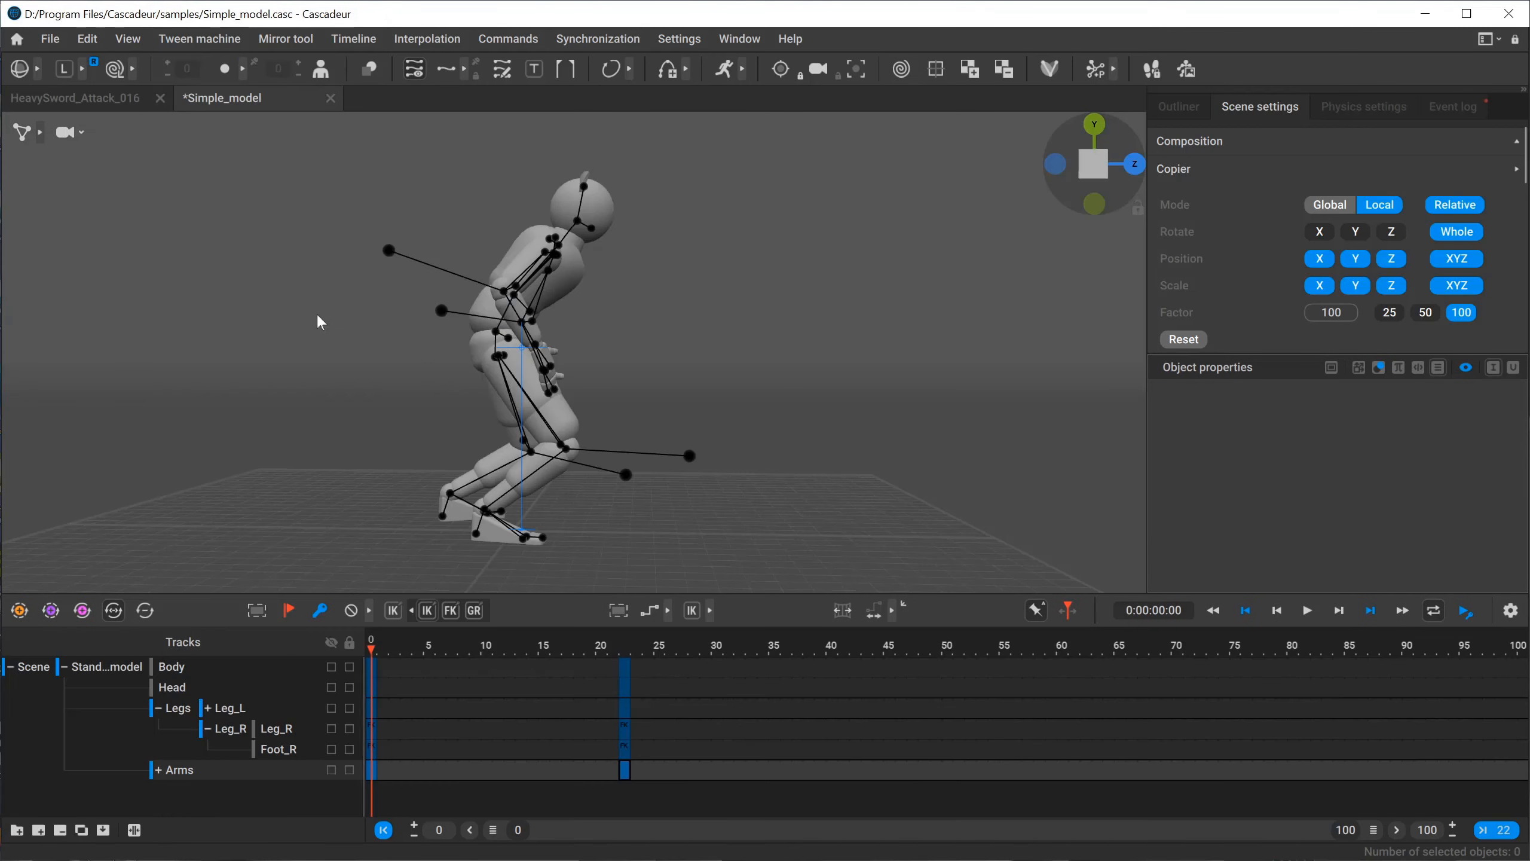
click(105, 101)
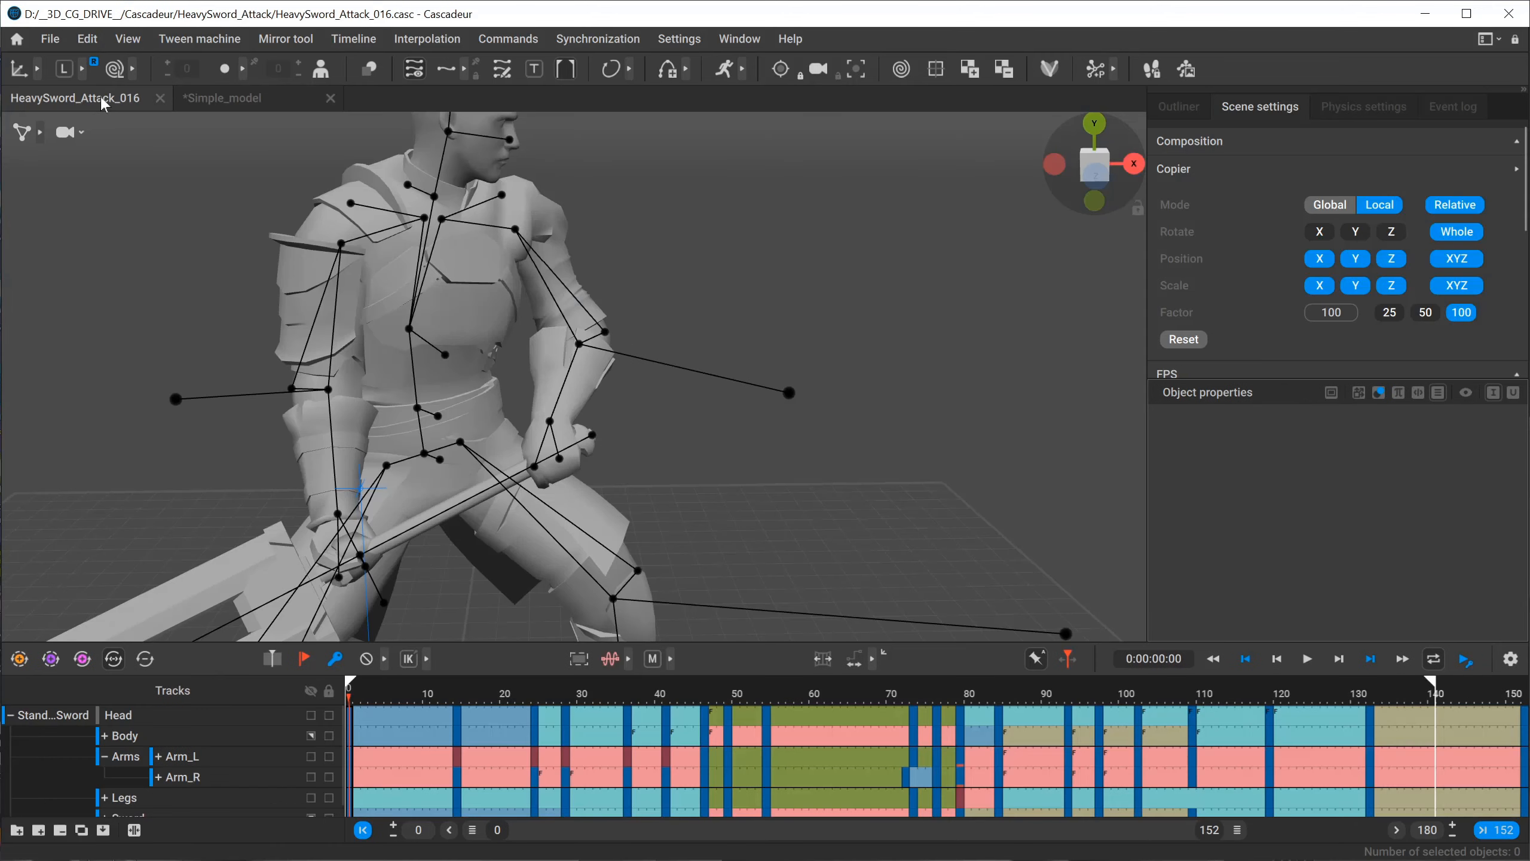
click(244, 102)
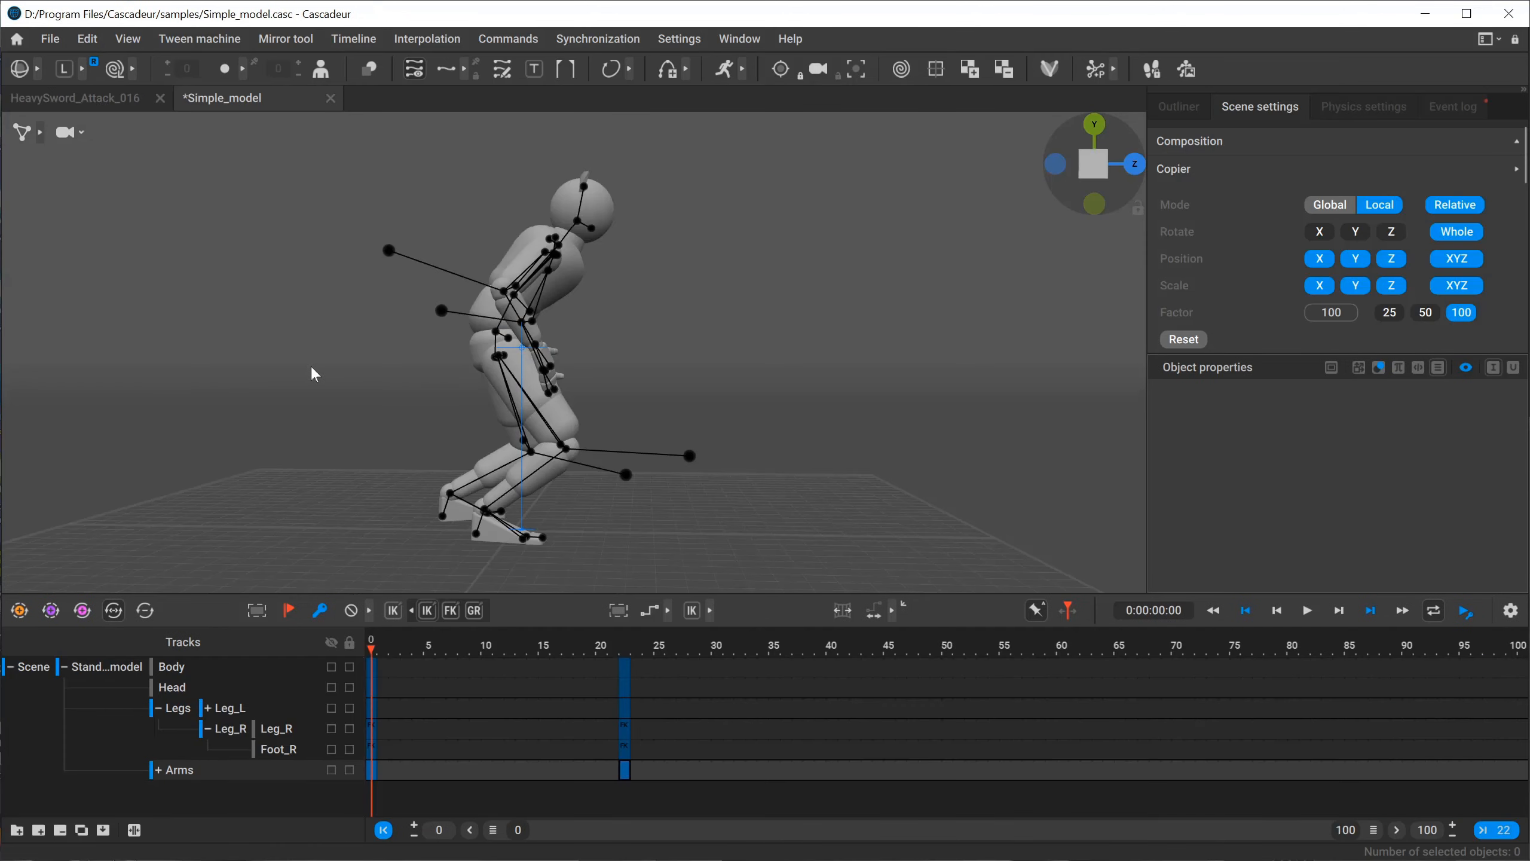
alt+drag(311, 370, 348, 379)
click(113, 95)
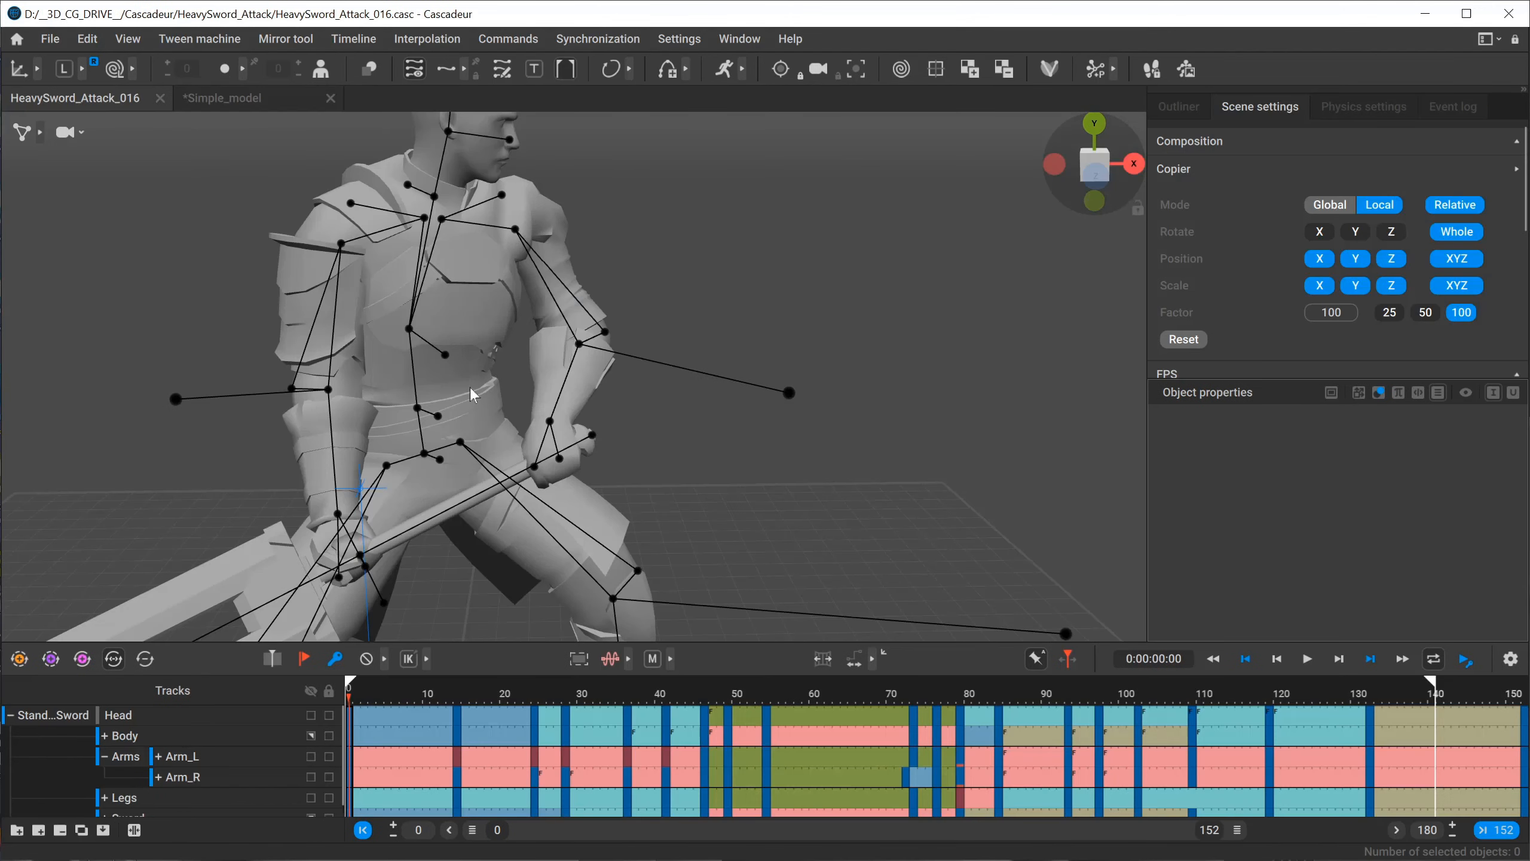
alt+drag(319, 527, 519, 368)
alt+right_drag(519, 368, 595, 491)
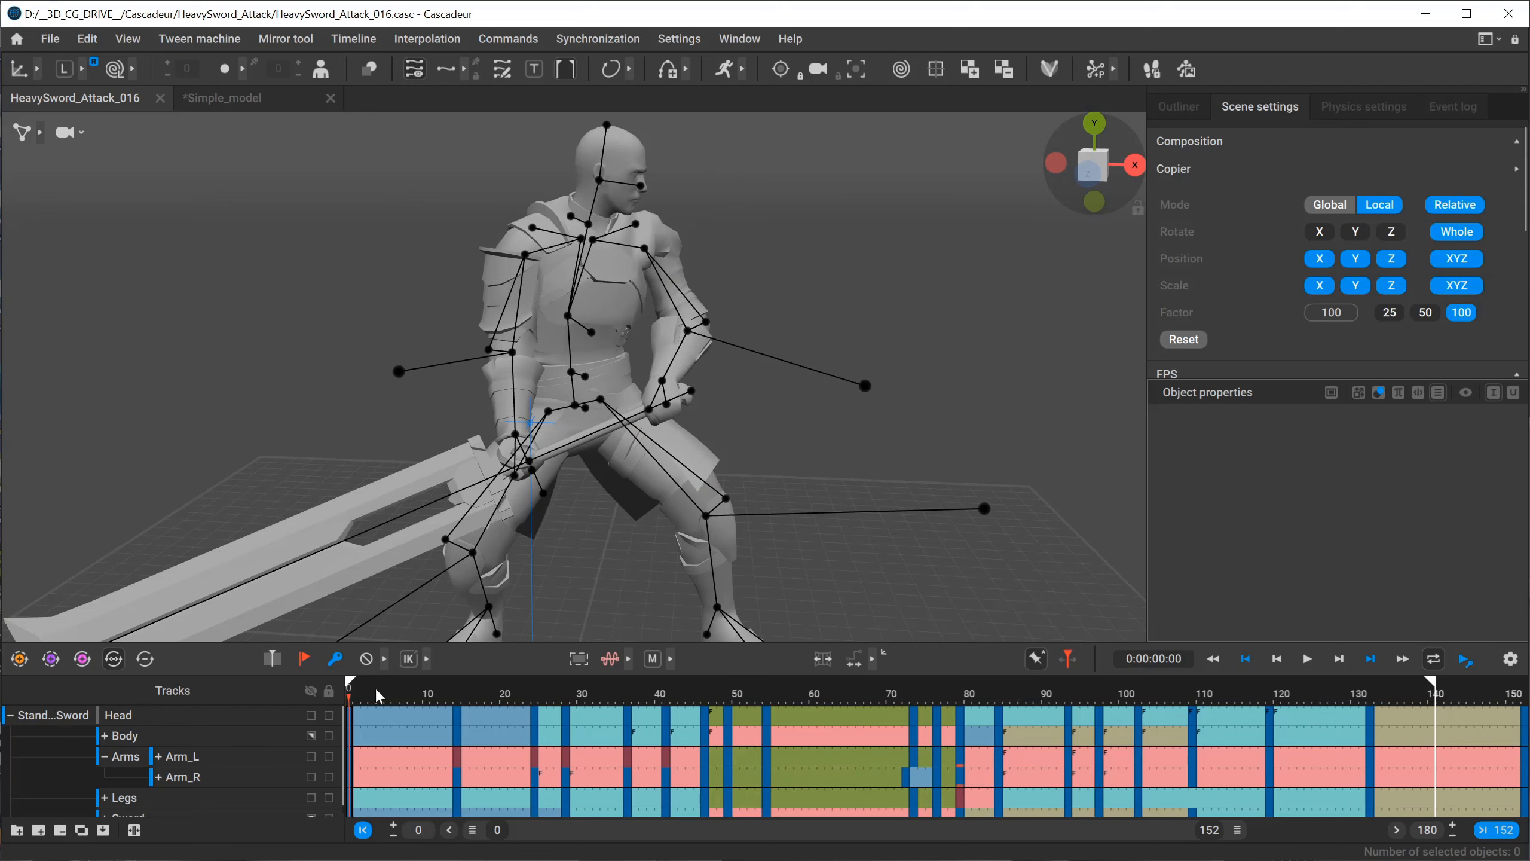
Go to frame 15 and select the sword's points at the grip.
drag(378, 695, 466, 690)
double_click(352, 484)
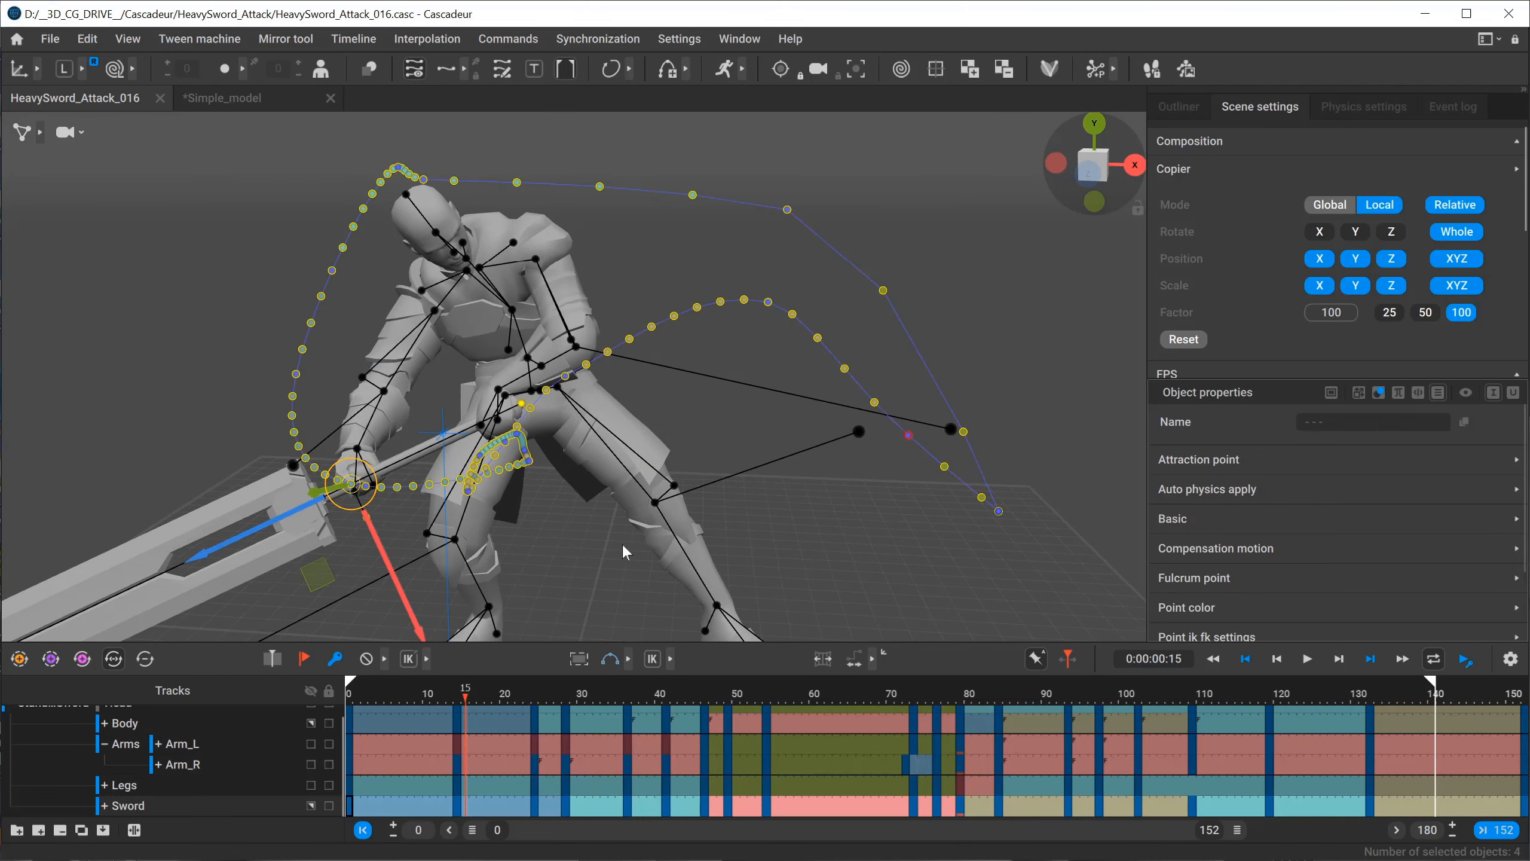
alt+right_drag(622, 545, 463, 533)
alt+drag(464, 533, 522, 500)
alt+right_drag(523, 500, 578, 515)
alt+drag(577, 515, 536, 521)
Expand the Point ik fk settings and Point transform properties of the selected sword points and review them.
scroll(1247, 555, down, 3)
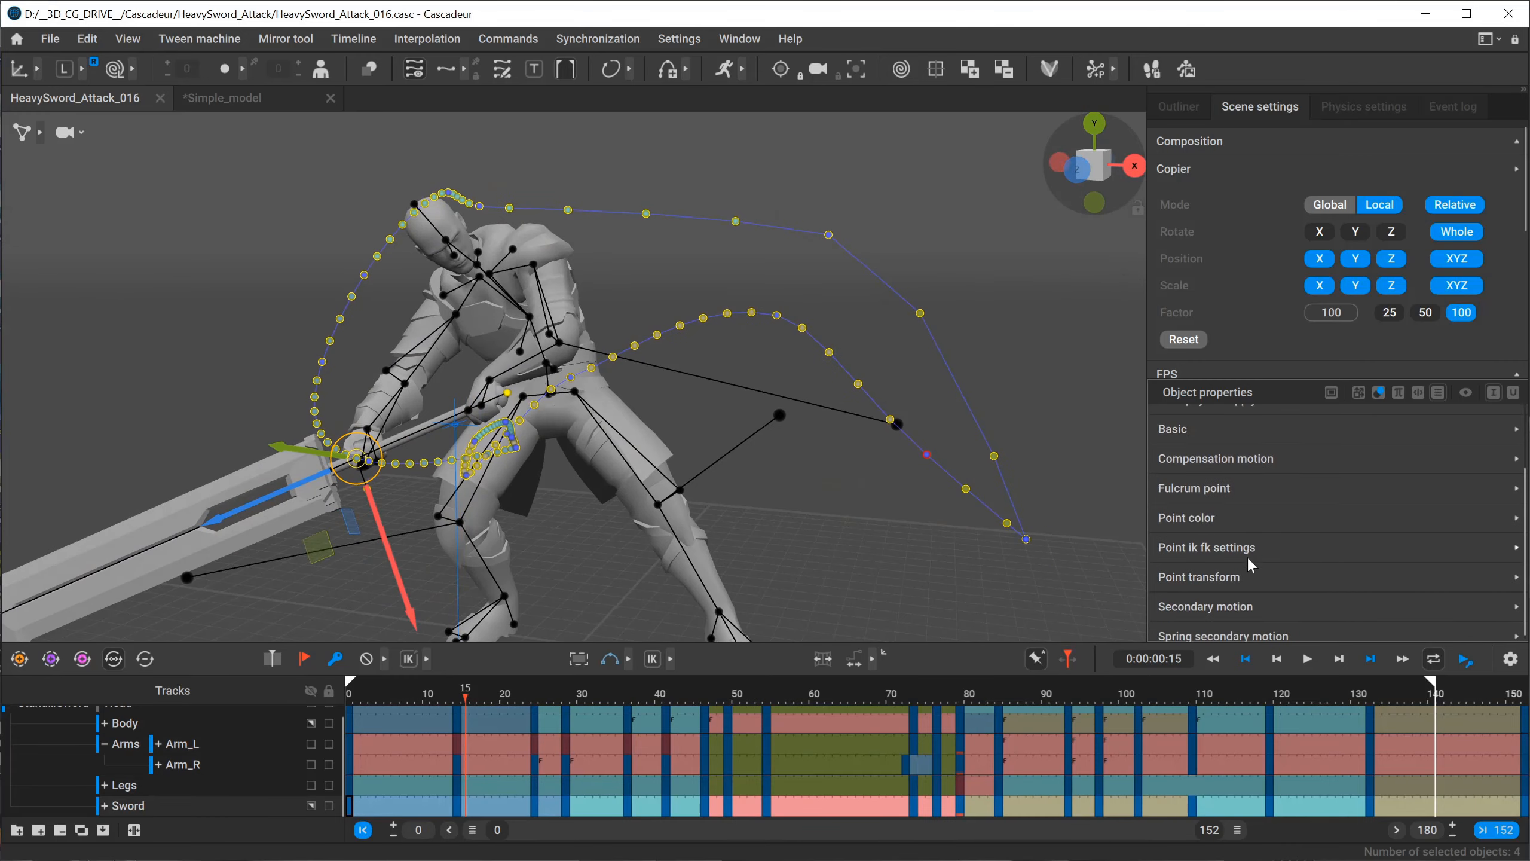
click(1229, 541)
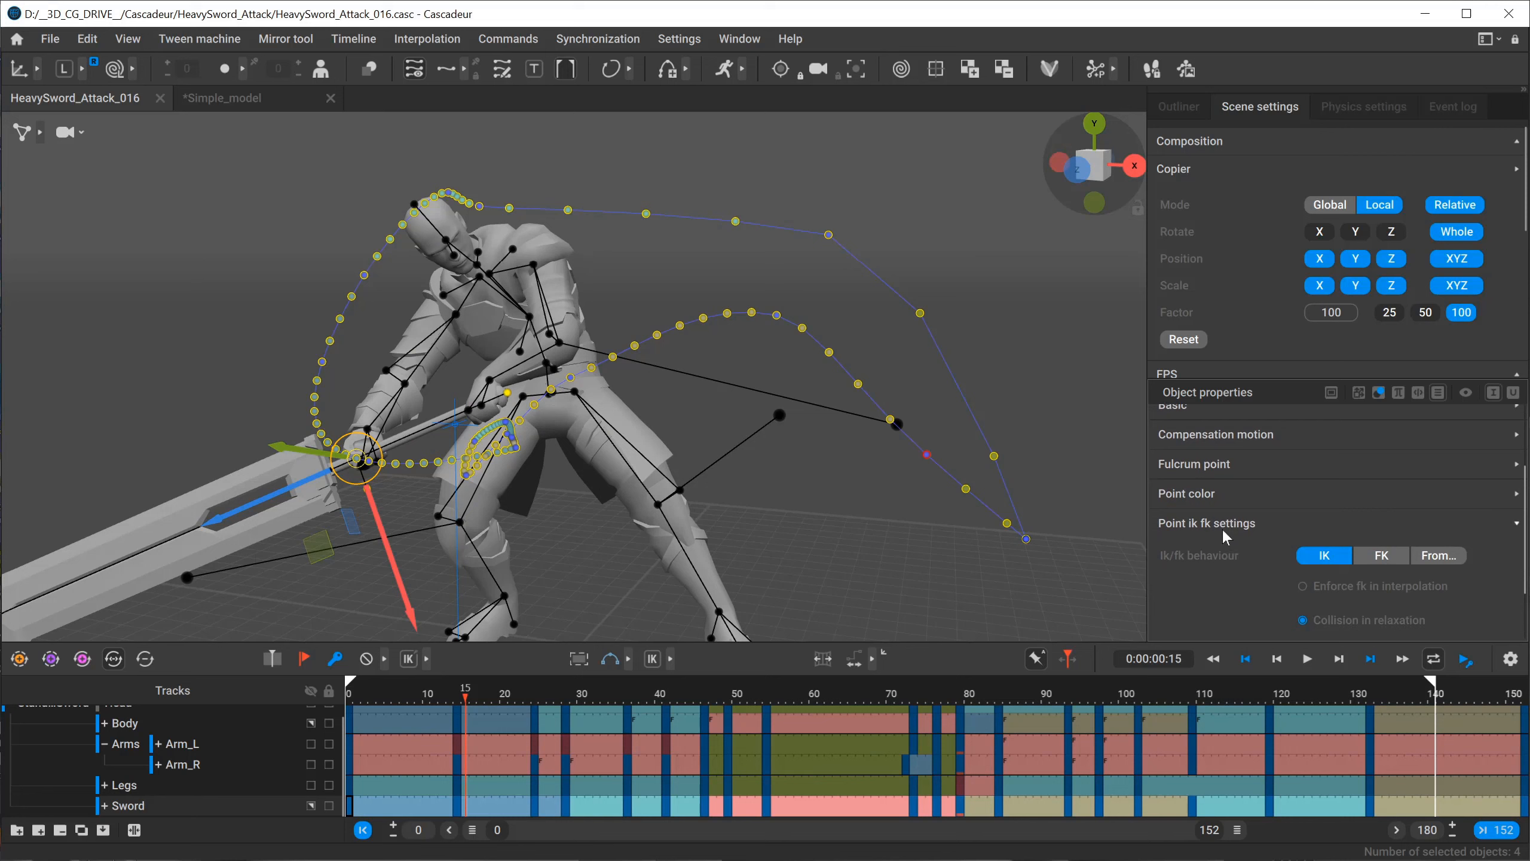
scroll(1222, 533, down, 2)
click(1223, 567)
scroll(1222, 565, down, 1)
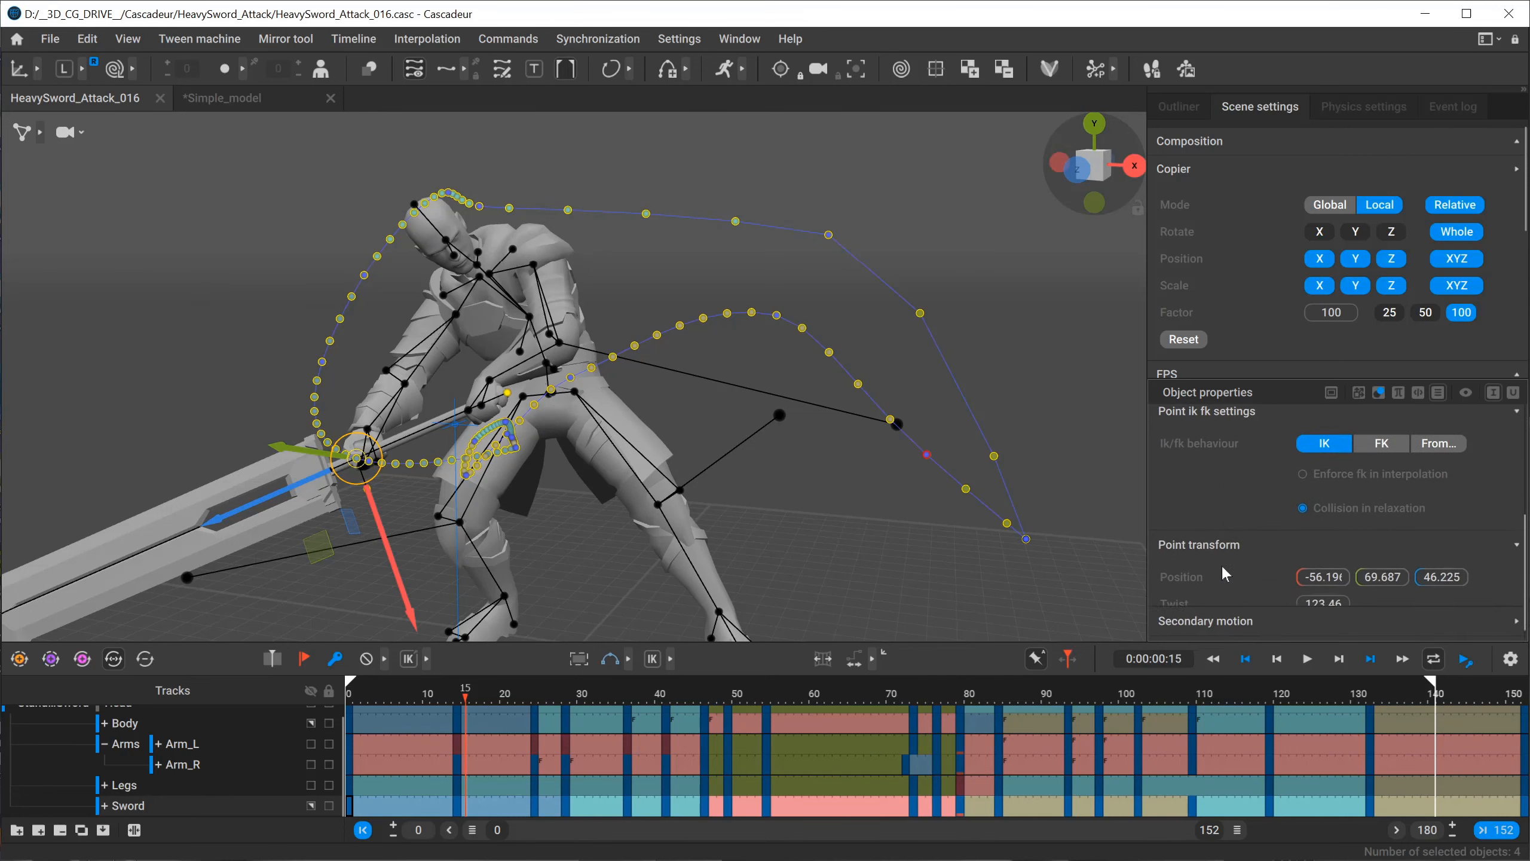
scroll(1271, 483, up, 3)
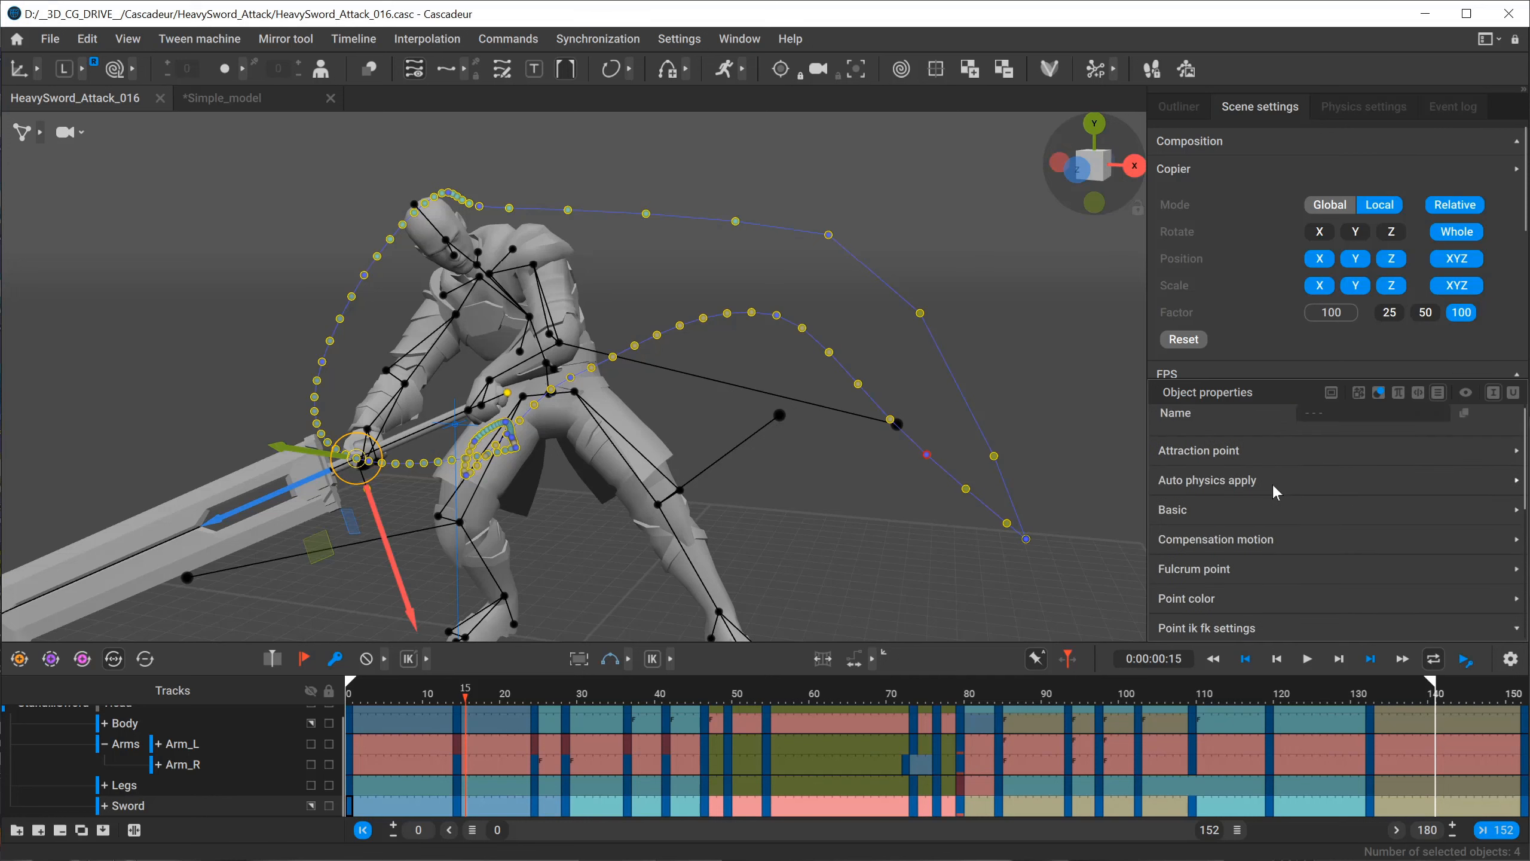
scroll(1231, 551, down, 1)
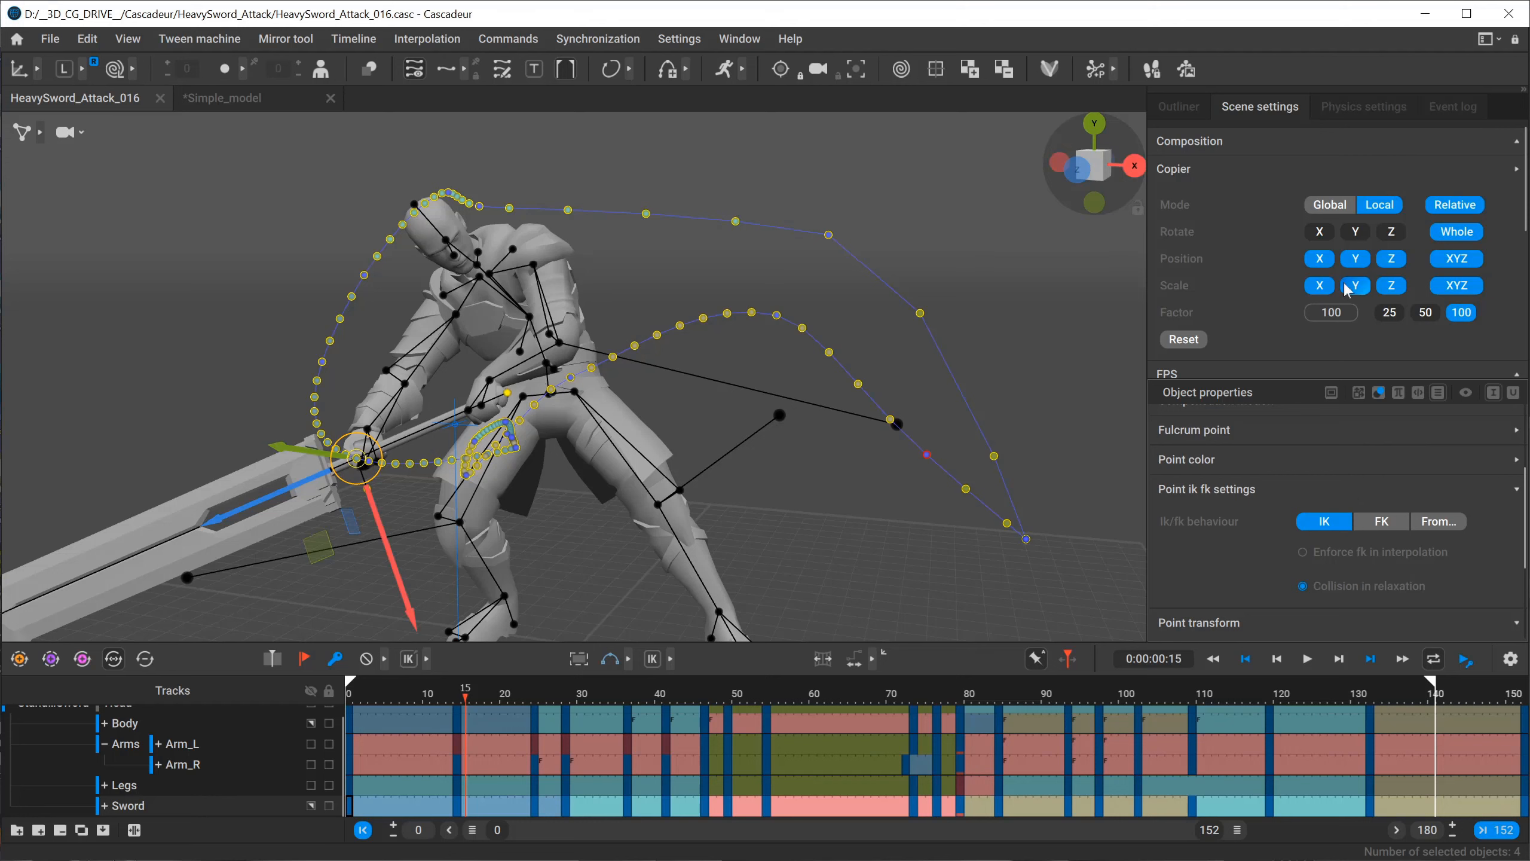
scroll(1239, 463, up, 2)
Go to frame 20 and select the left hand's points near the sword handle.
alt+drag(328, 473, 455, 480)
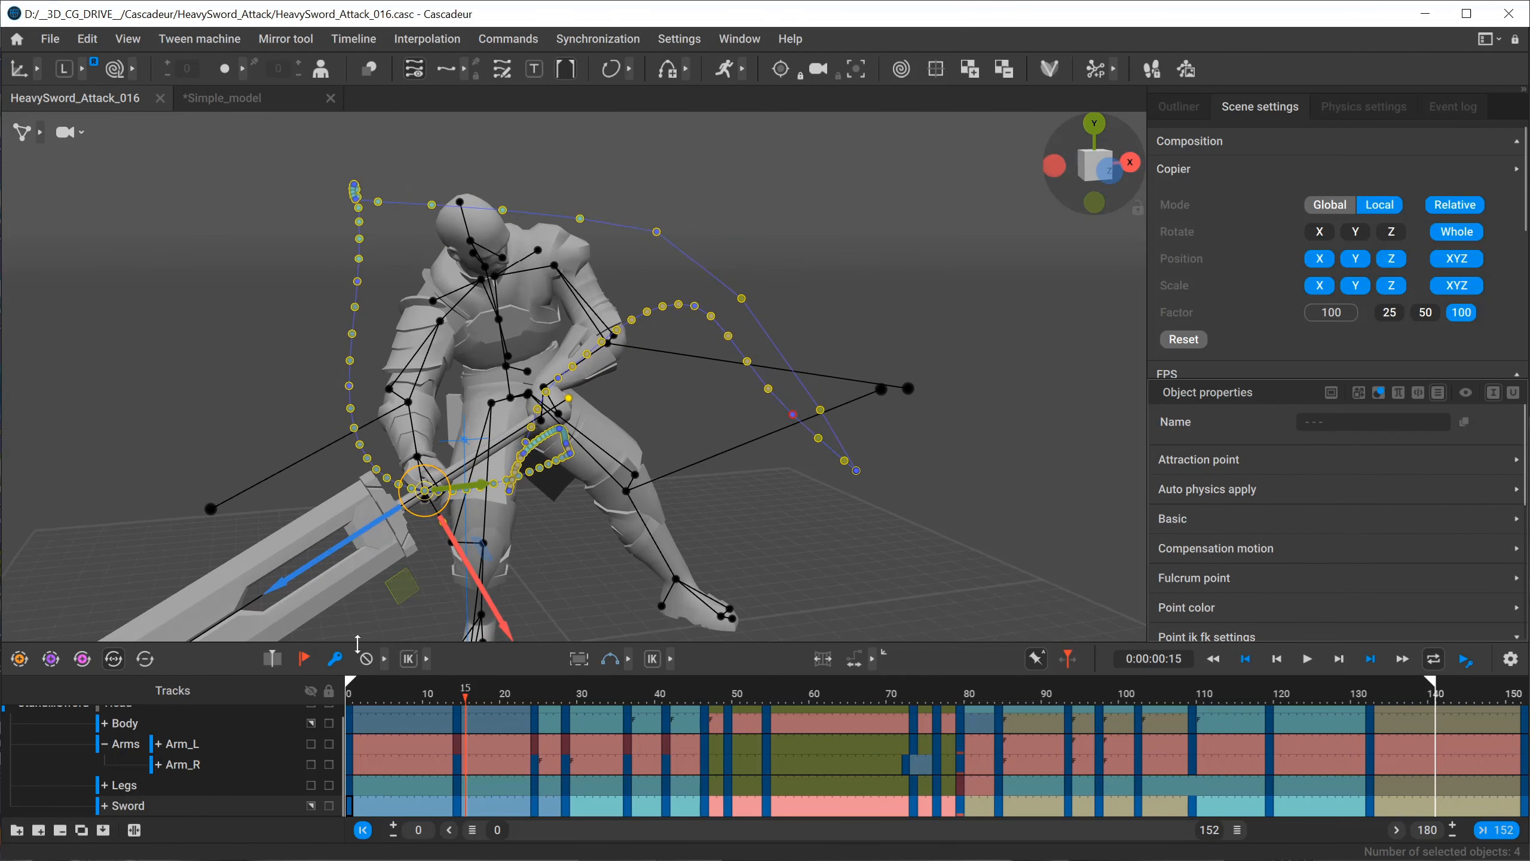
drag(361, 698, 505, 687)
key(f)
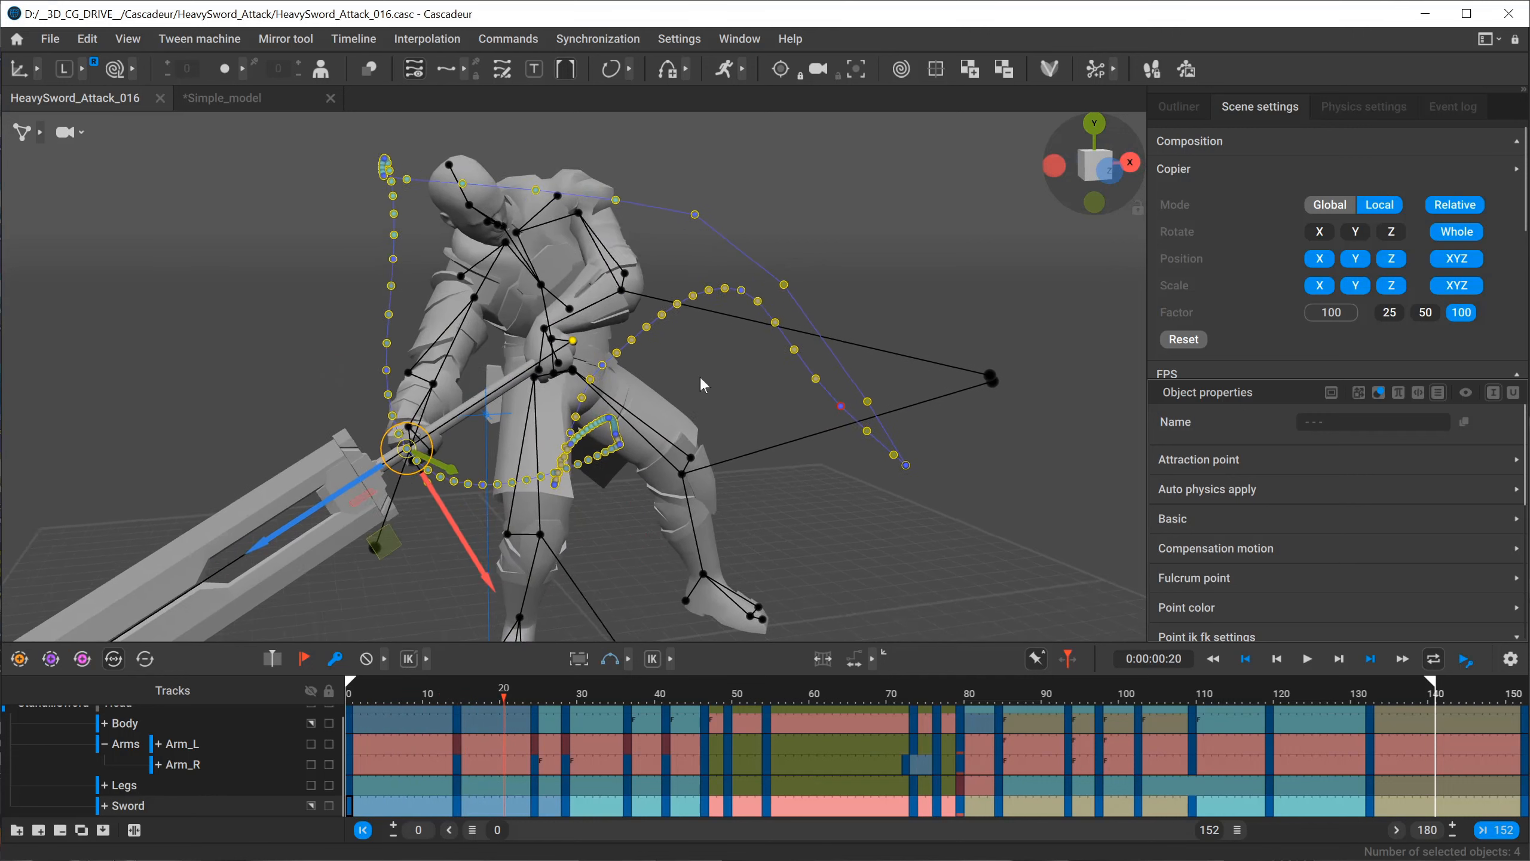
click(508, 268)
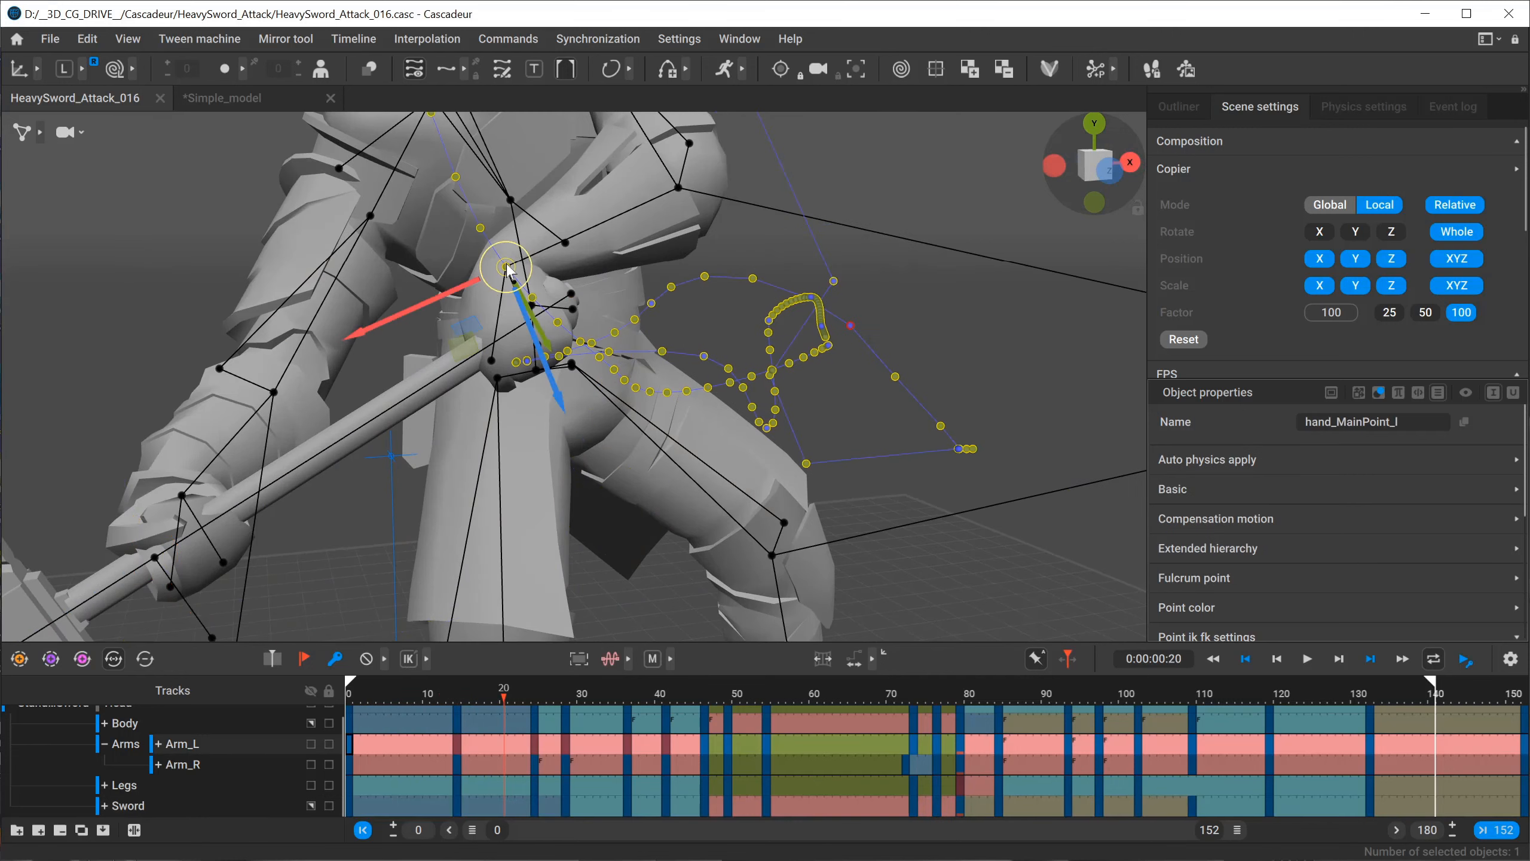
double_click(508, 268)
key(f)
Examine the left hand's position relative to the sword handle at frame 33 and clear the selection.
drag(494, 699, 604, 700)
middle_drag(325, 135, 369, 235)
scroll(526, 356, up, 4)
middle_drag(563, 139, 607, 265)
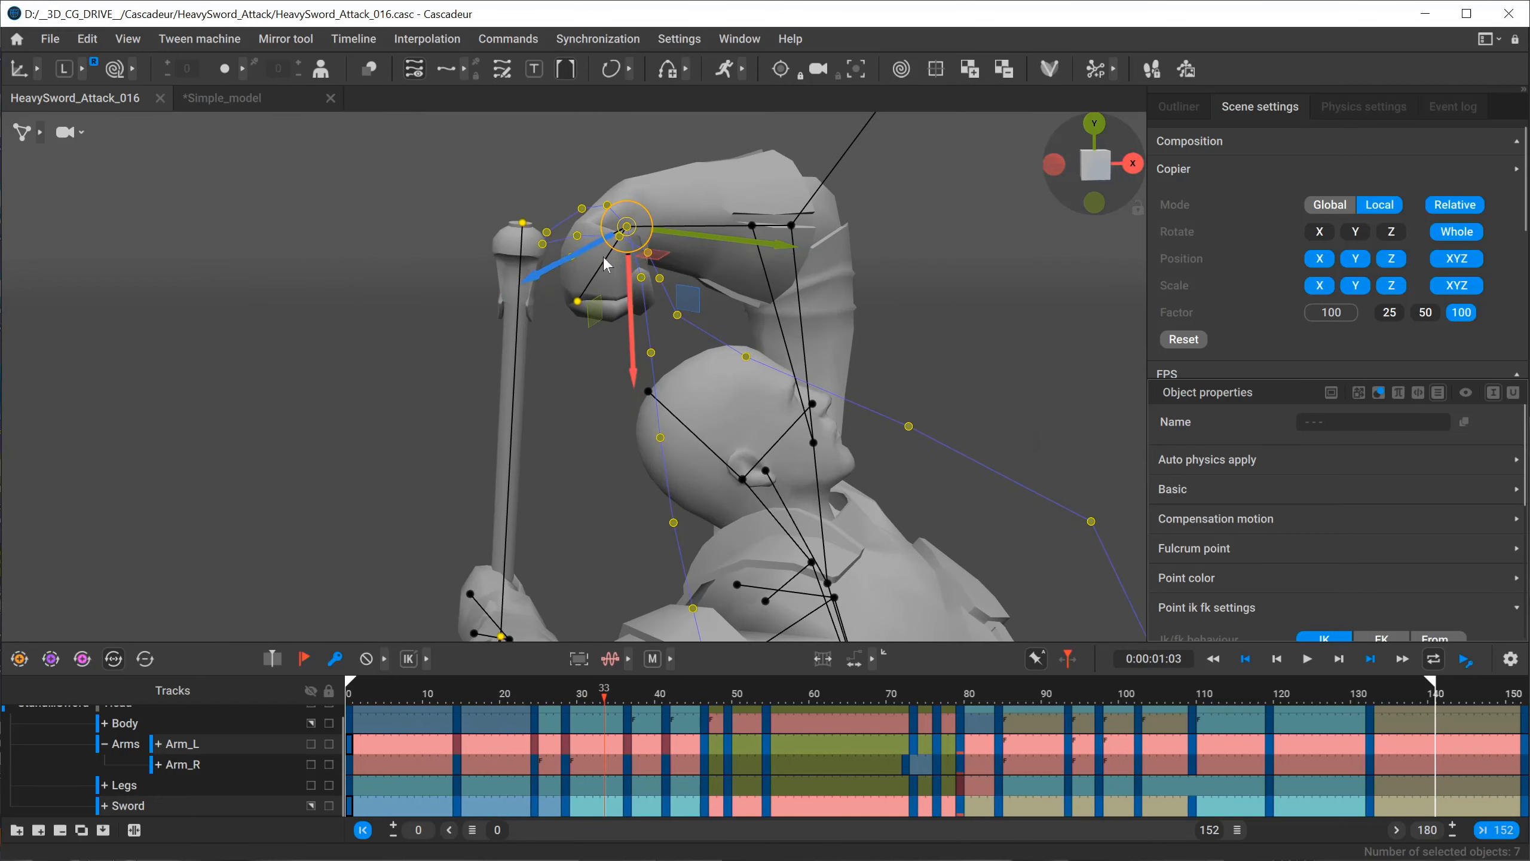
click(577, 380)
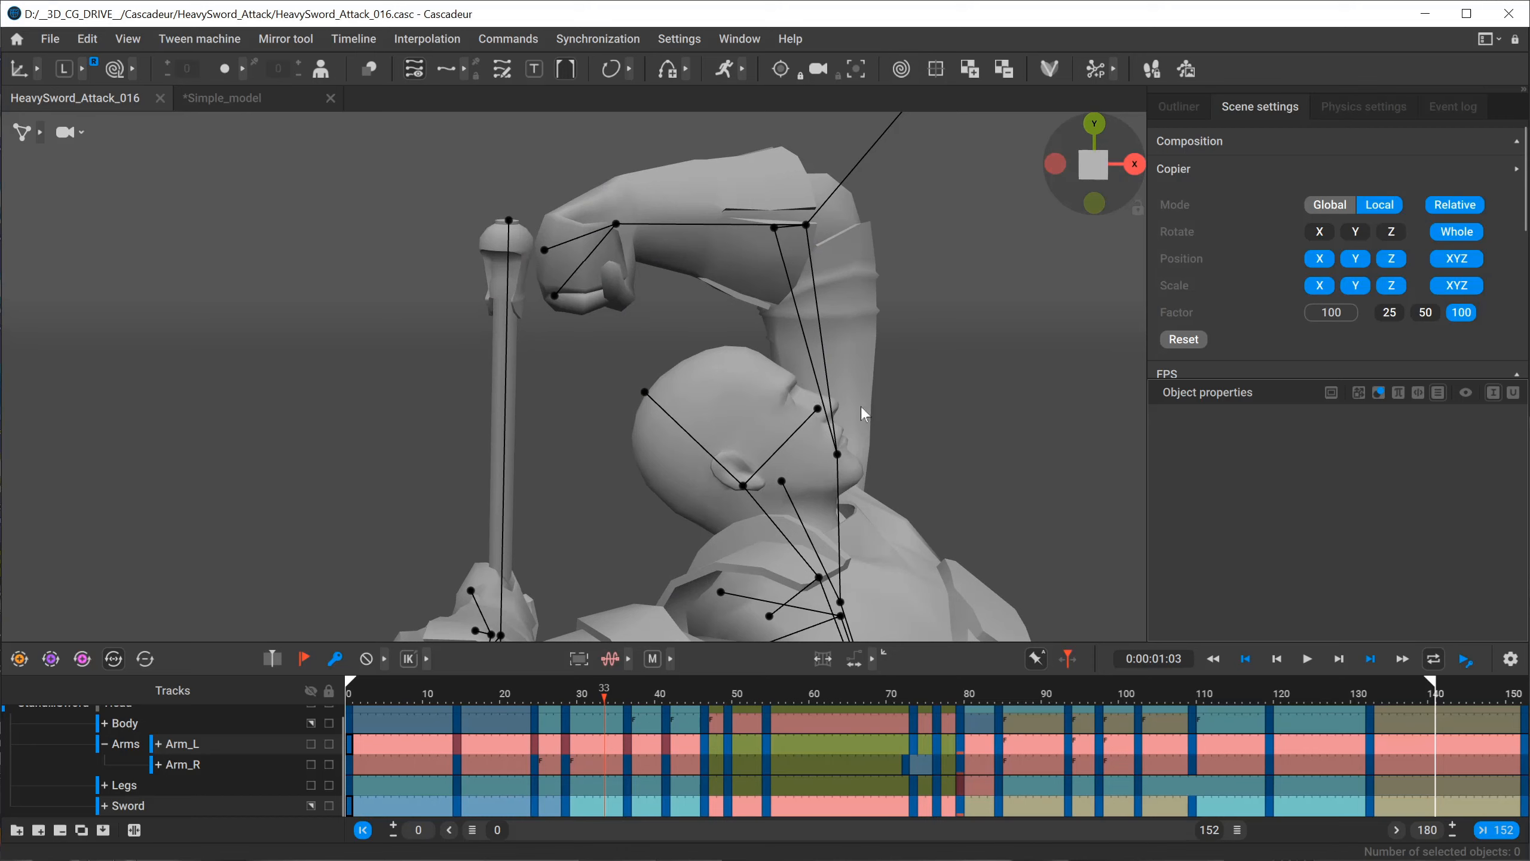
Go to frame 0 and select the left hand's points on the sword handle.
scroll(861, 408, down, 4)
drag(364, 697, 229, 687)
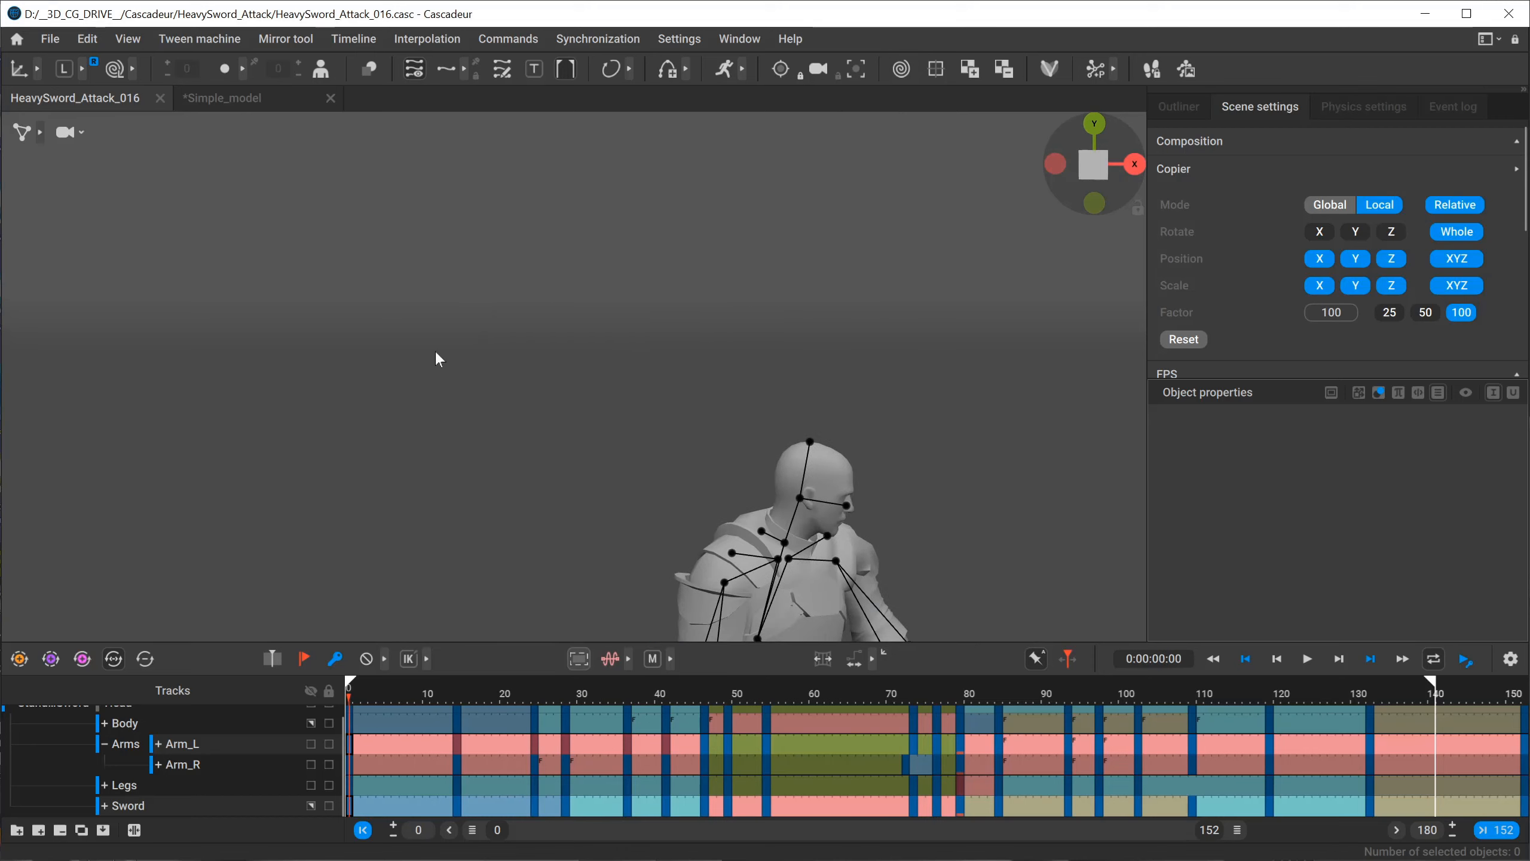
alt+middle_drag(601, 478, 369, 153)
alt+right_drag(369, 154, 767, 499)
alt+drag(767, 499, 711, 494)
alt+right_drag(711, 494, 602, 460)
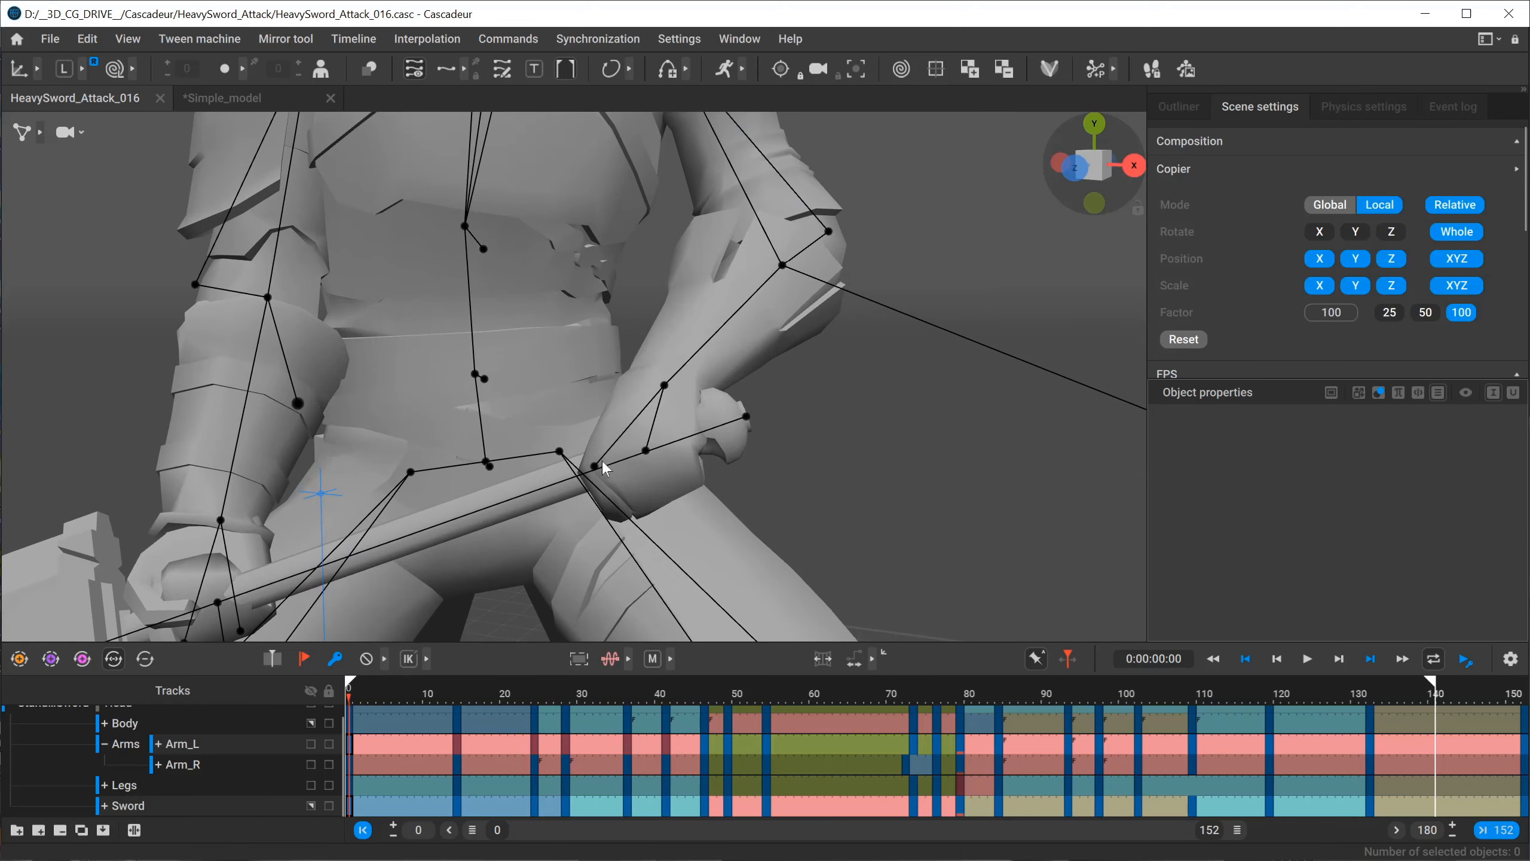
alt+drag(603, 460, 688, 453)
drag(720, 367, 645, 484)
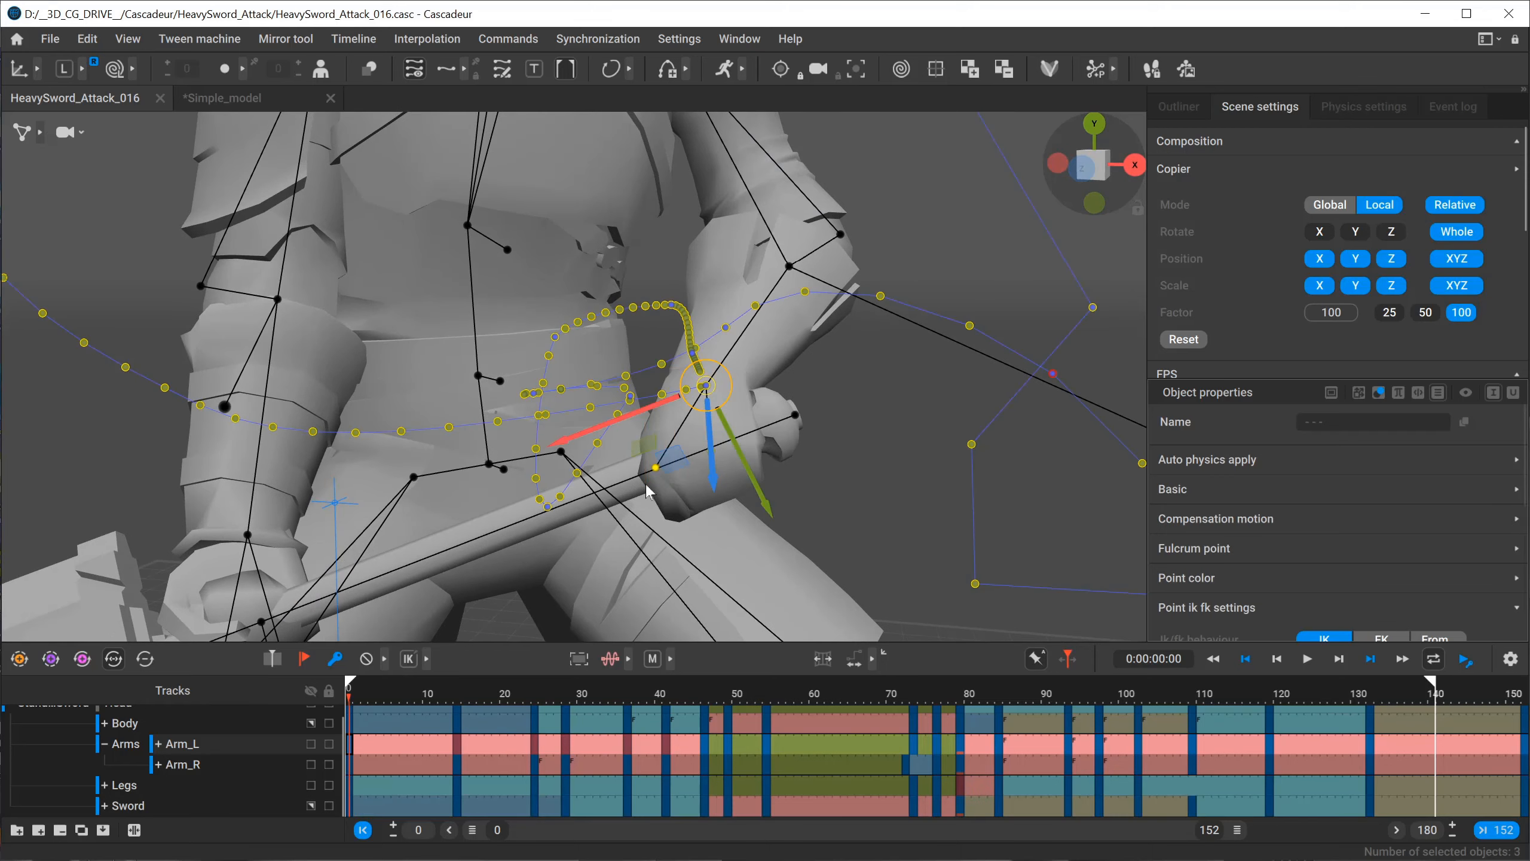
Hide the motion trajectories and select the left hand's points together with the sword's points.
click(413, 69)
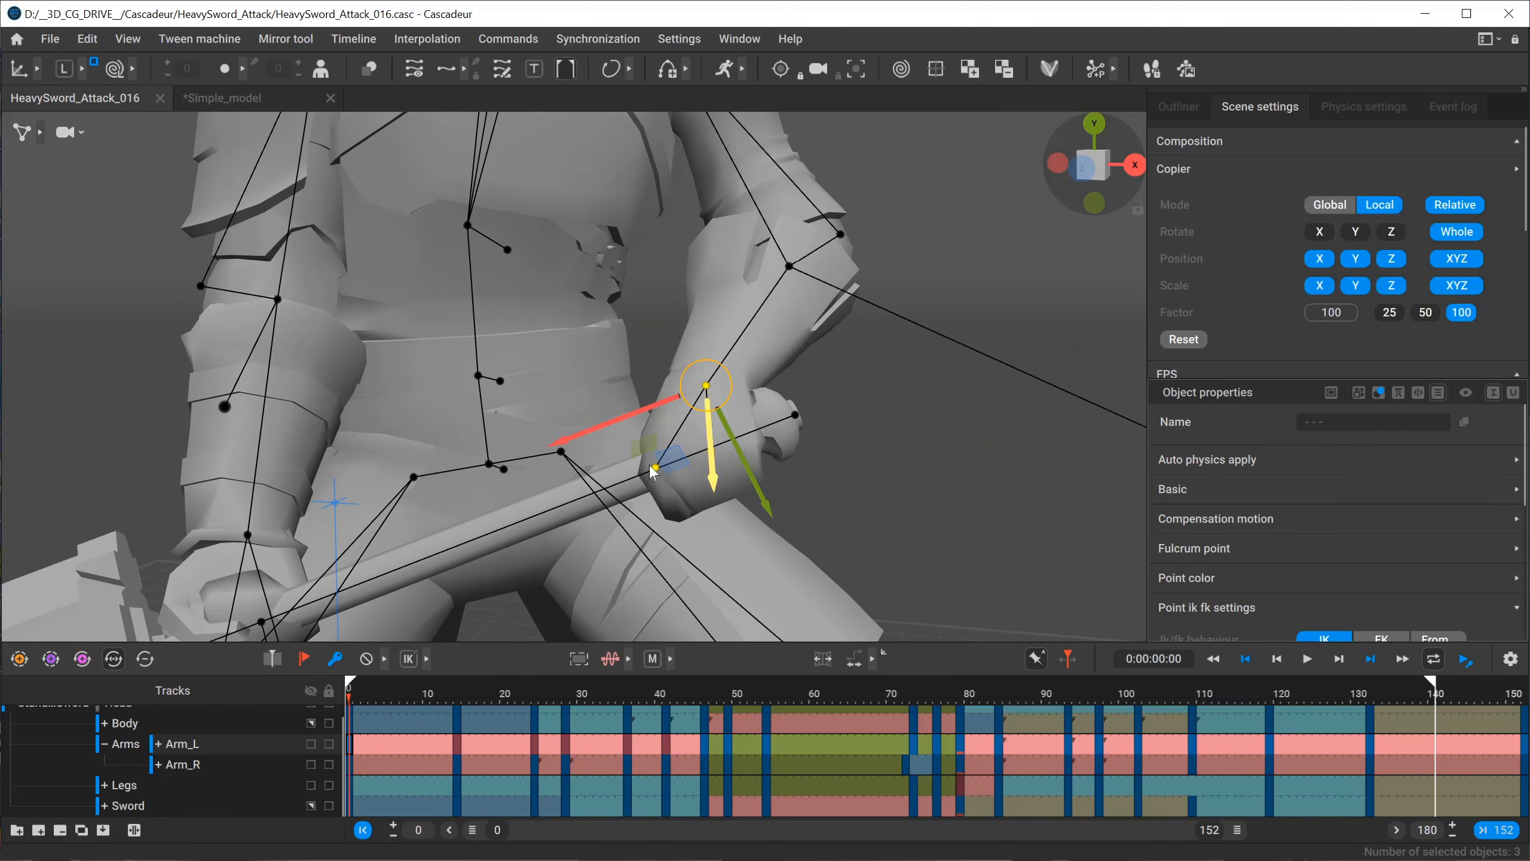
alt+drag(653, 472, 858, 523)
click(858, 521)
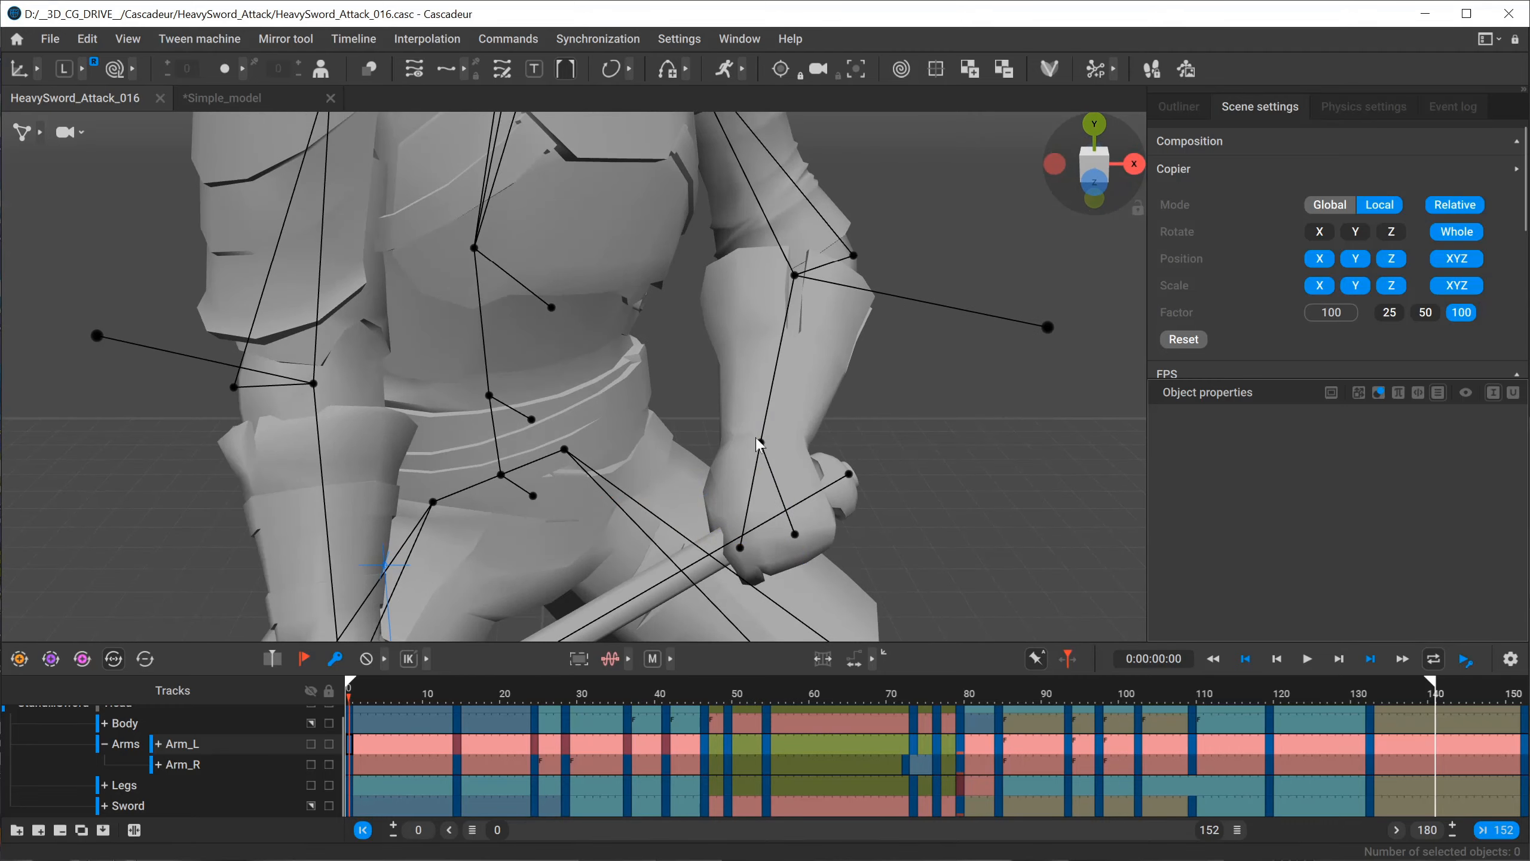
click(759, 444)
alt+drag(965, 484, 689, 459)
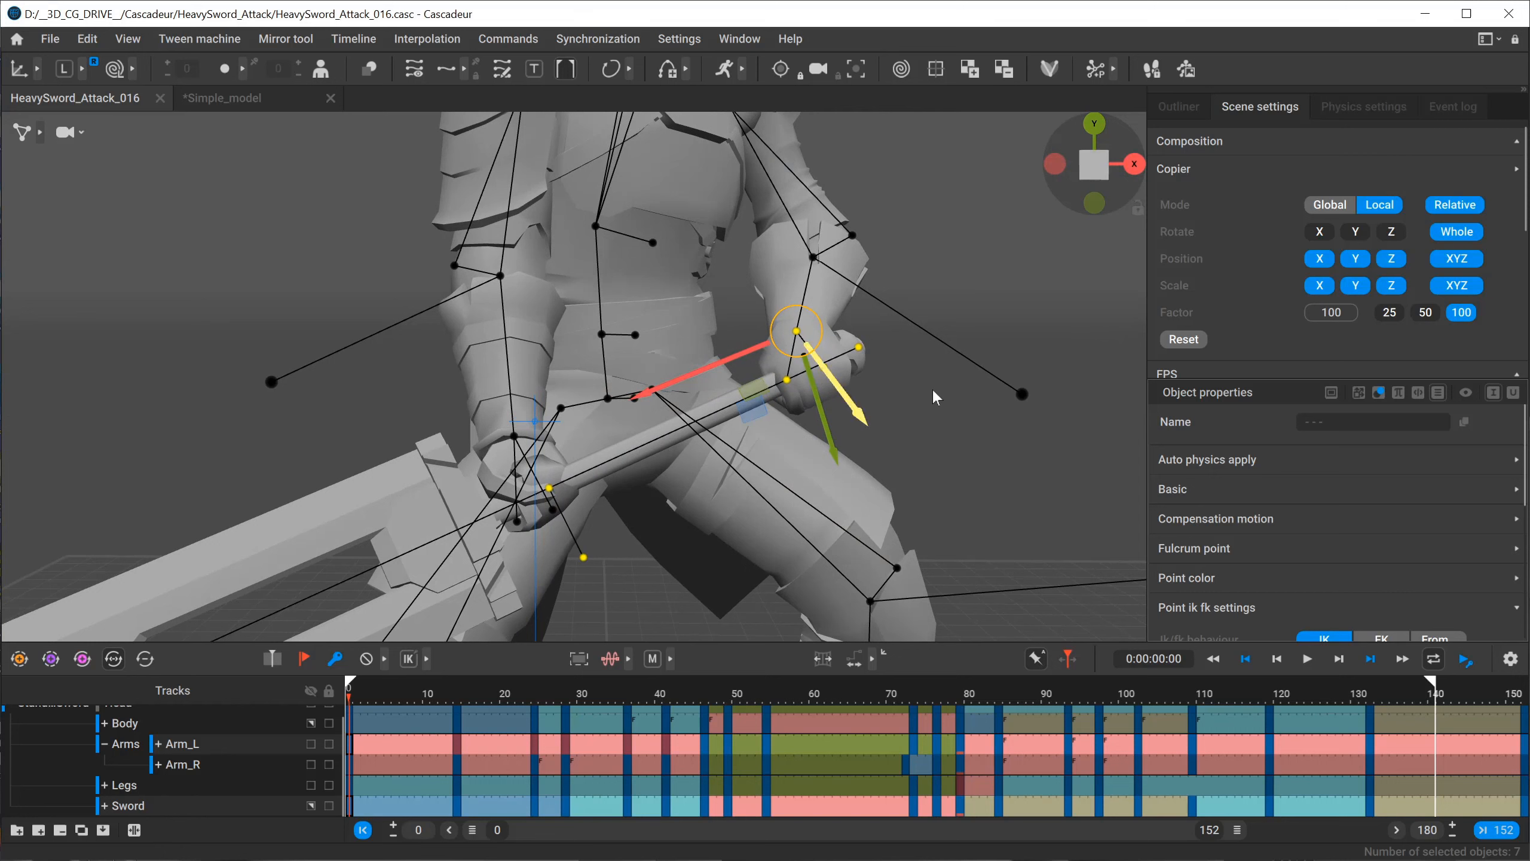
At frame 0, select only the left hand's three points and make the sword's handle point by the right hand their pivot.
click(982, 412)
alt+drag(850, 402, 767, 405)
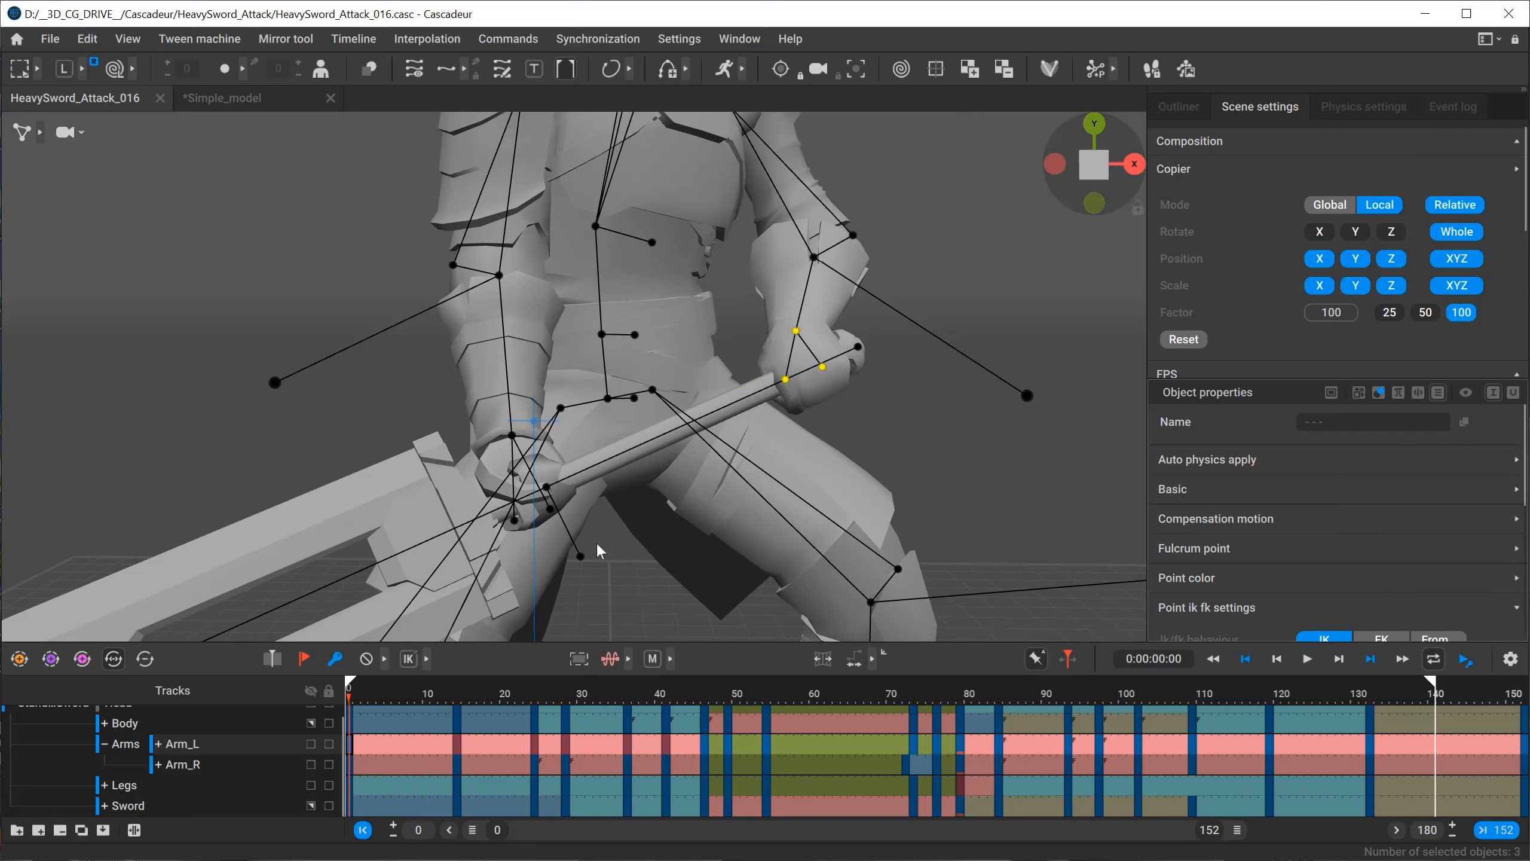
click(545, 487)
alt+drag(726, 510, 648, 512)
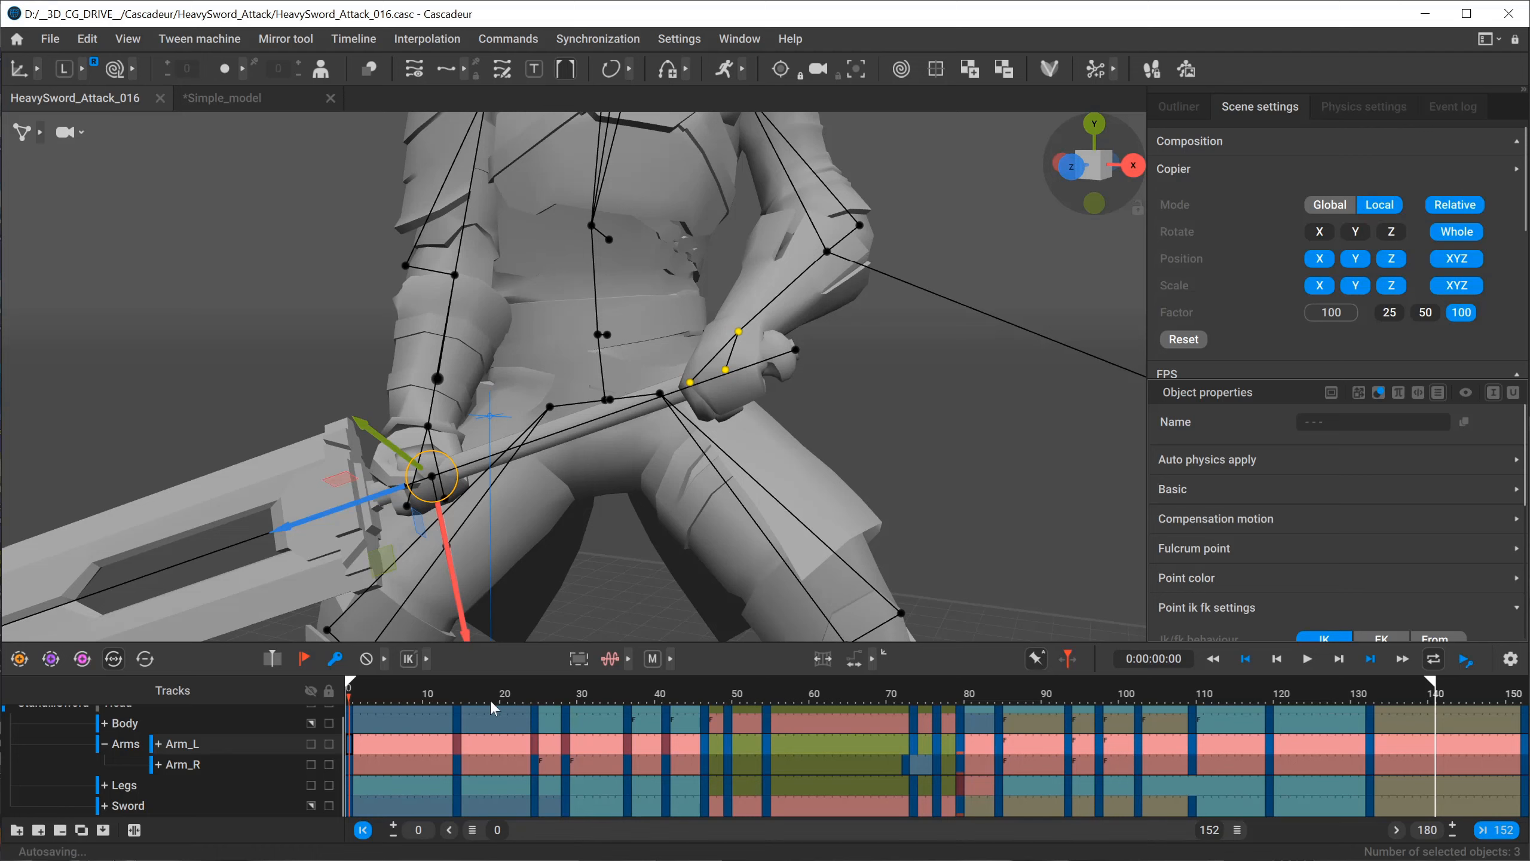
Examine the left hand's grip on the sword handle between frames 27 and 33, and go to frame 28.
click(604, 693)
alt+middle_drag(426, 167, 546, 427)
alt+drag(546, 427, 489, 359)
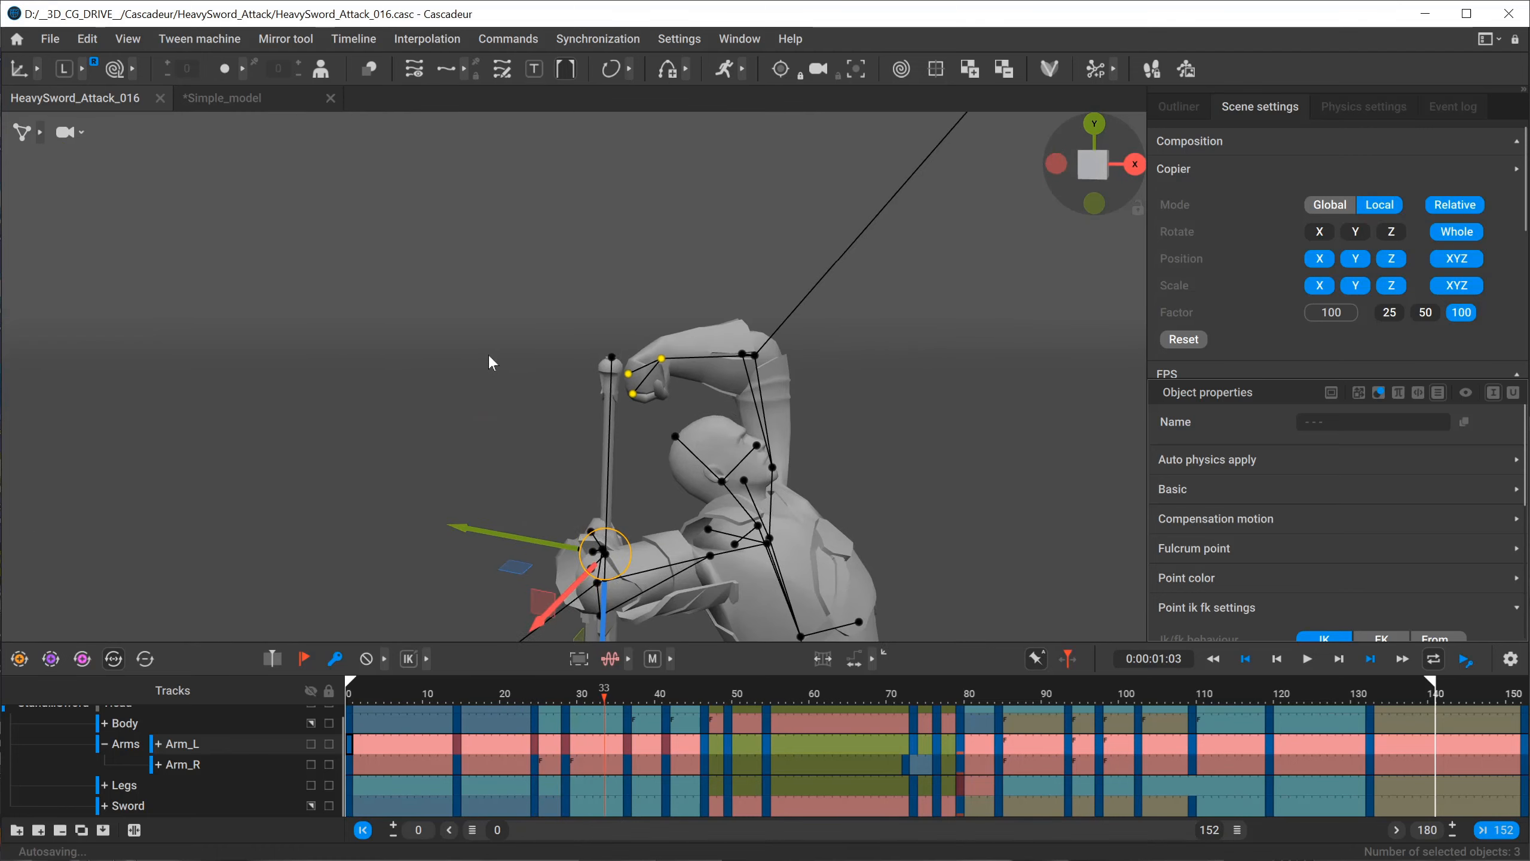
scroll(488, 358, up, 4)
click(630, 697)
drag(631, 702, 572, 699)
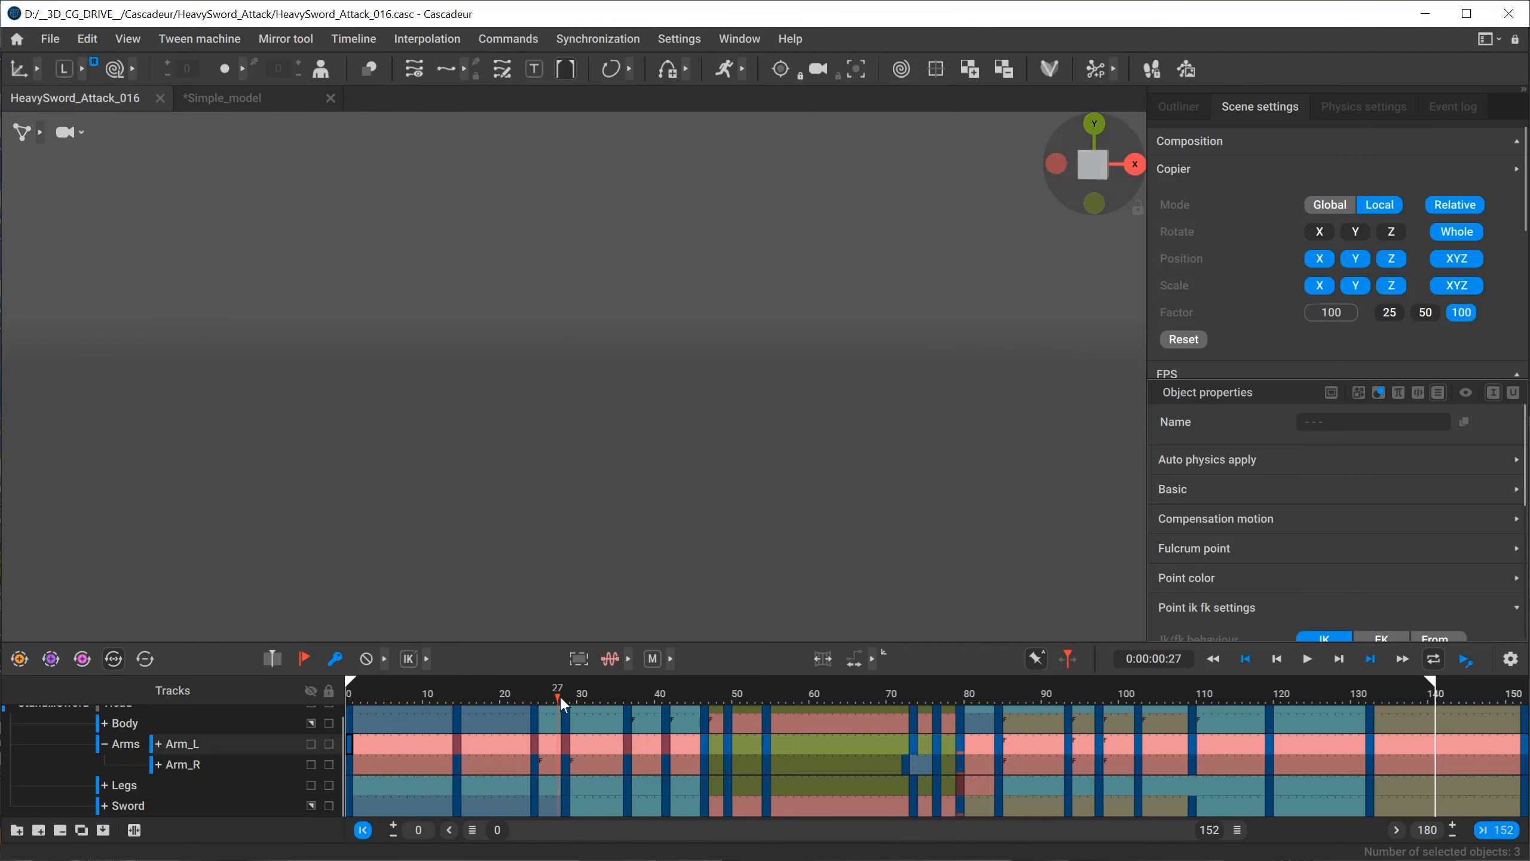
alt+middle_drag(600, 314, 586, 380)
scroll(586, 381, up, 1)
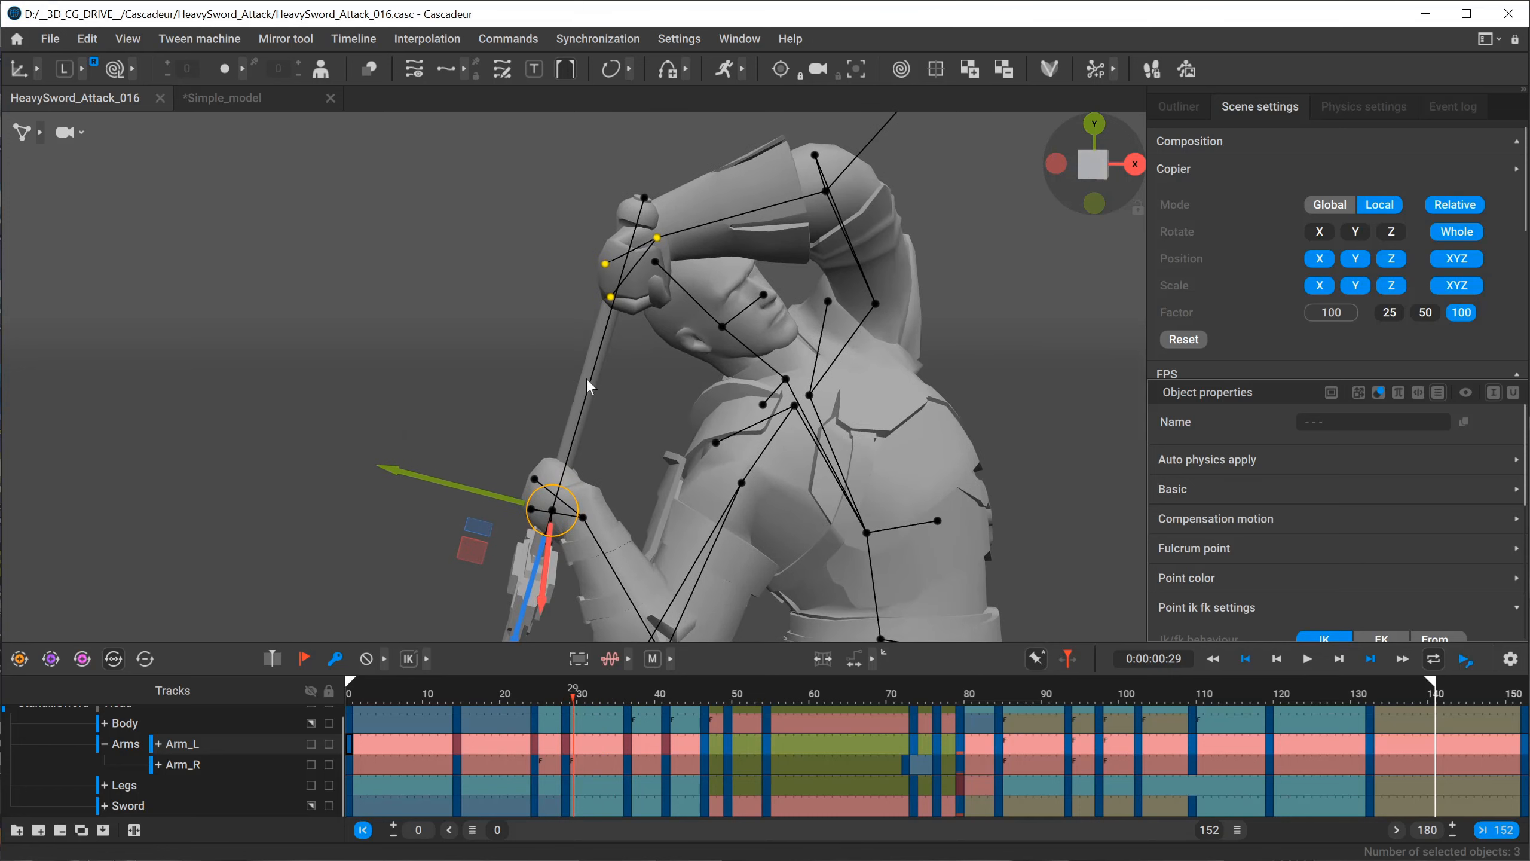
alt+drag(586, 380, 711, 390)
alt+middle_drag(711, 390, 712, 476)
scroll(768, 491, up, 1)
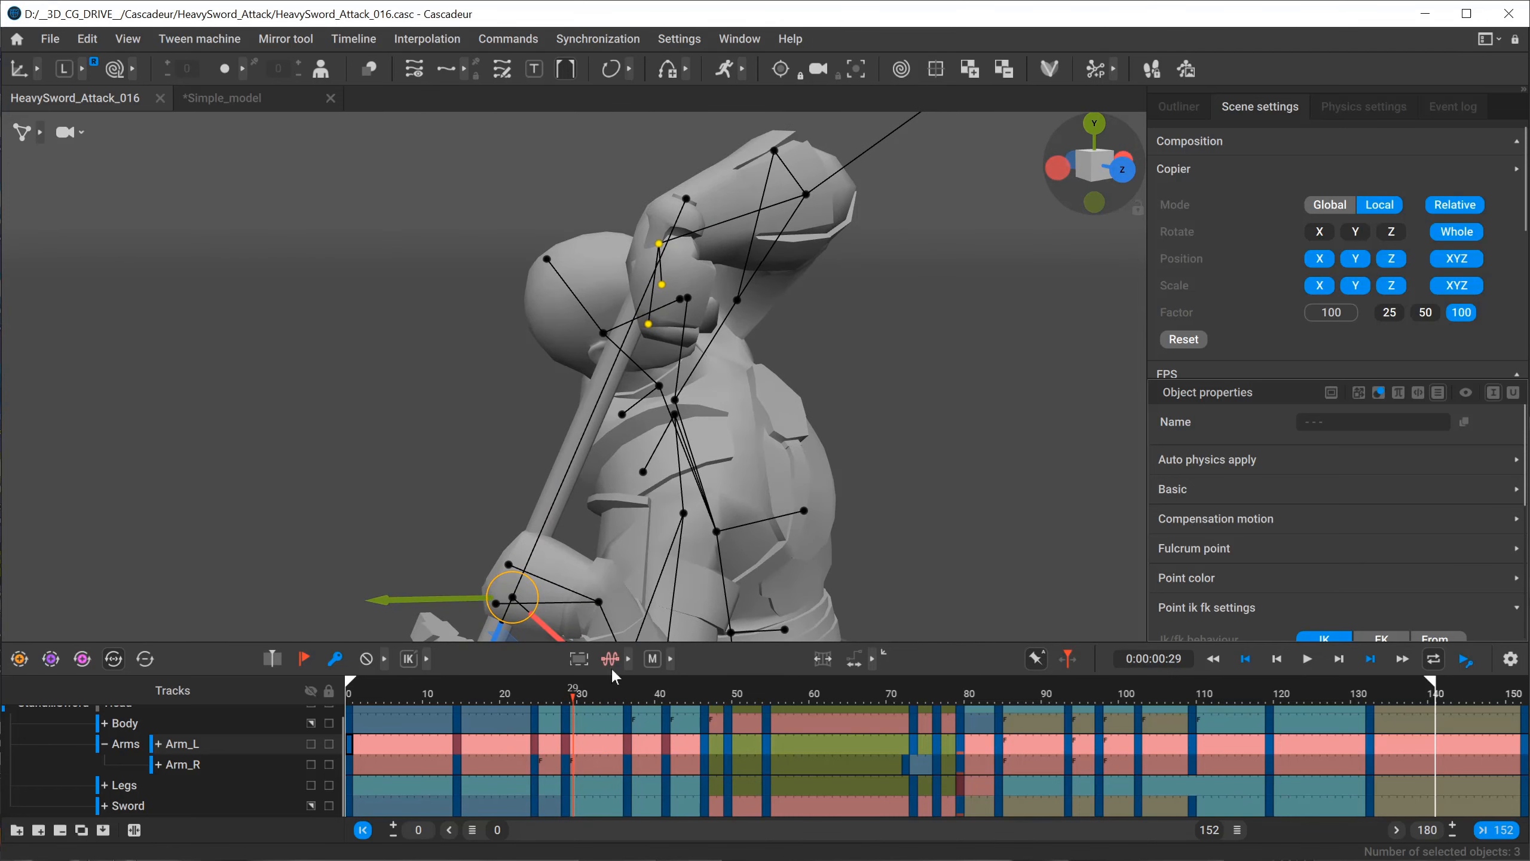
click(565, 703)
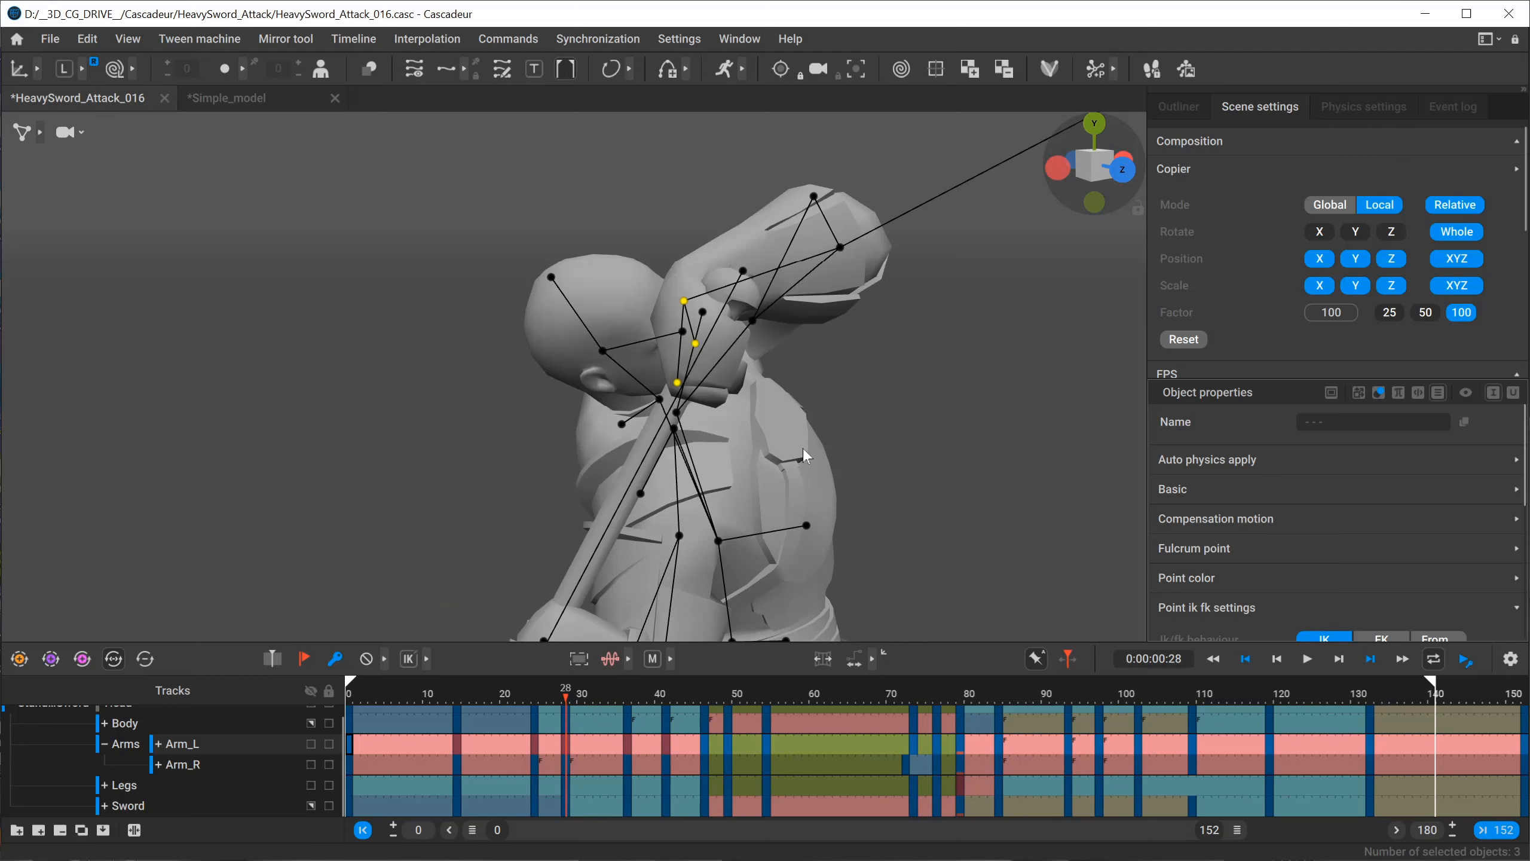
Go to frame 32 and paste the copied left-hand pose so the hand grips the sword handle.
click(597, 704)
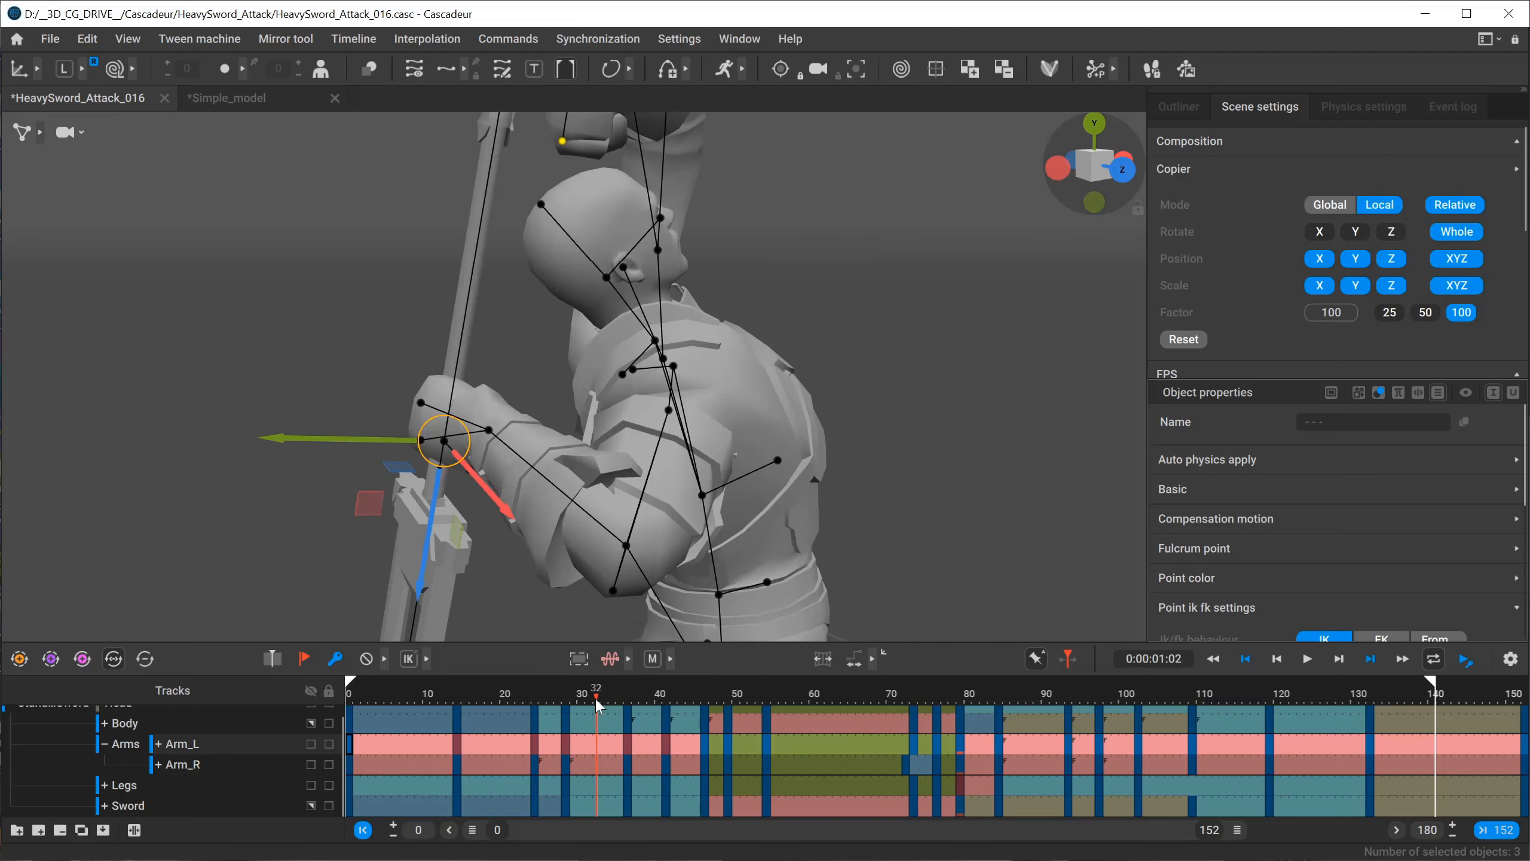
alt+middle_drag(544, 298, 584, 370)
alt+drag(583, 370, 450, 416)
alt+right_drag(450, 417, 794, 465)
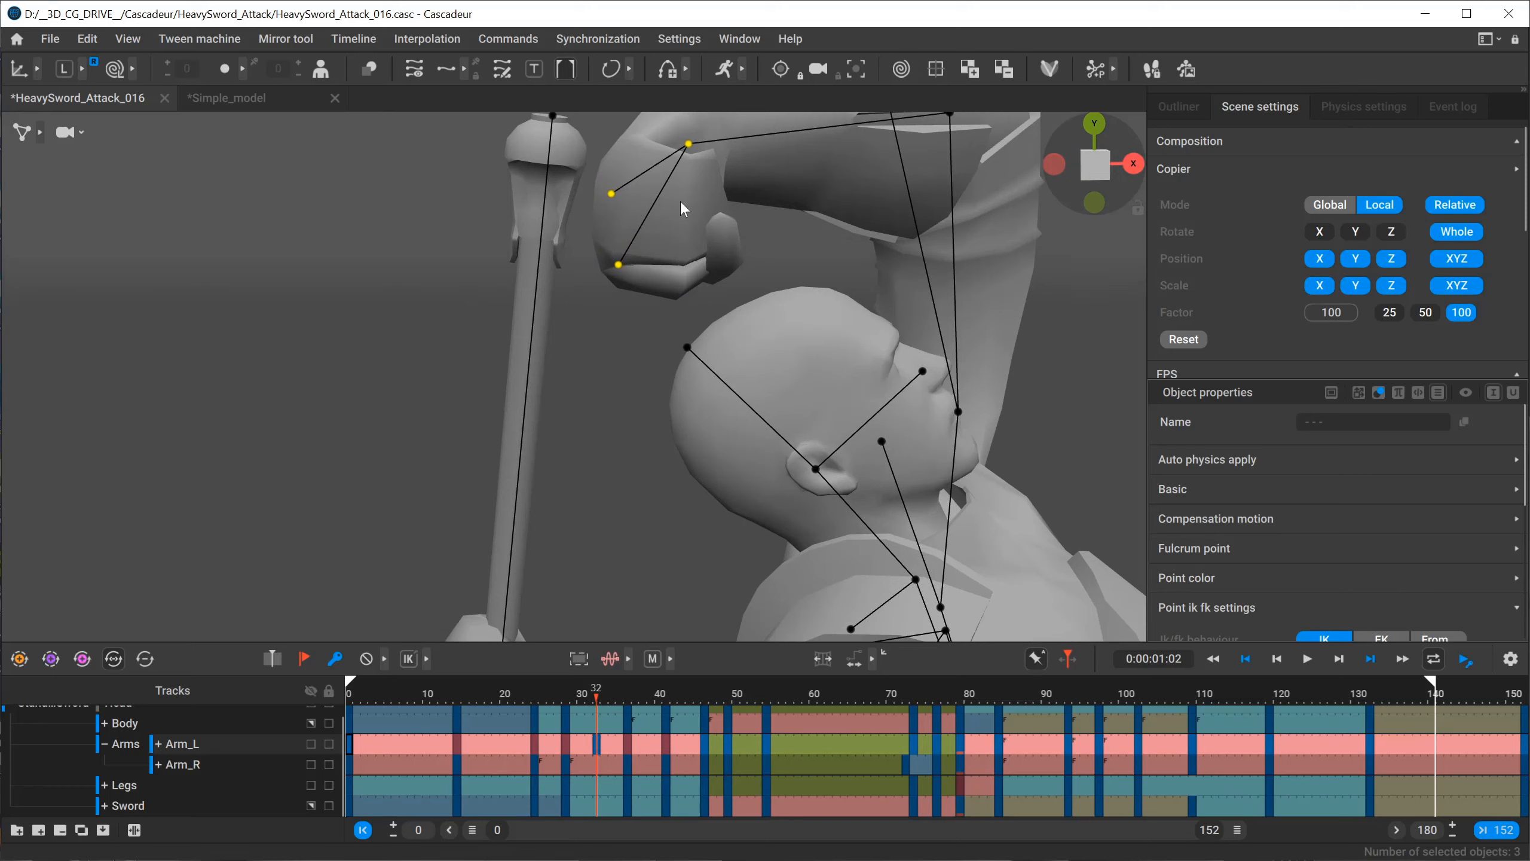
alt+middle_drag(590, 302, 597, 412)
scroll(596, 412, up, 2)
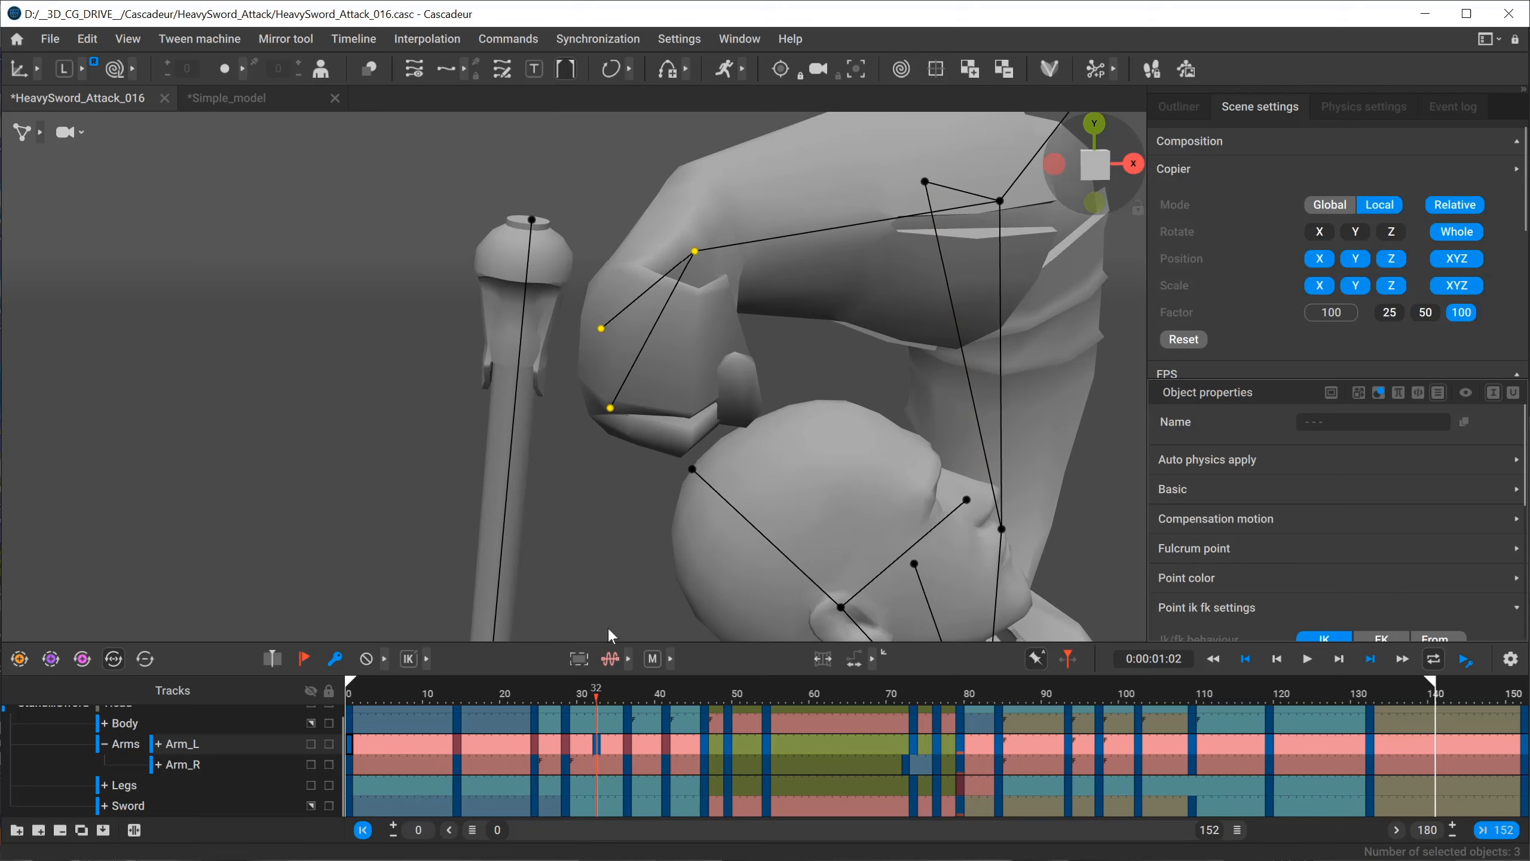
key(ctrl+v)
alt+drag(615, 431, 759, 436)
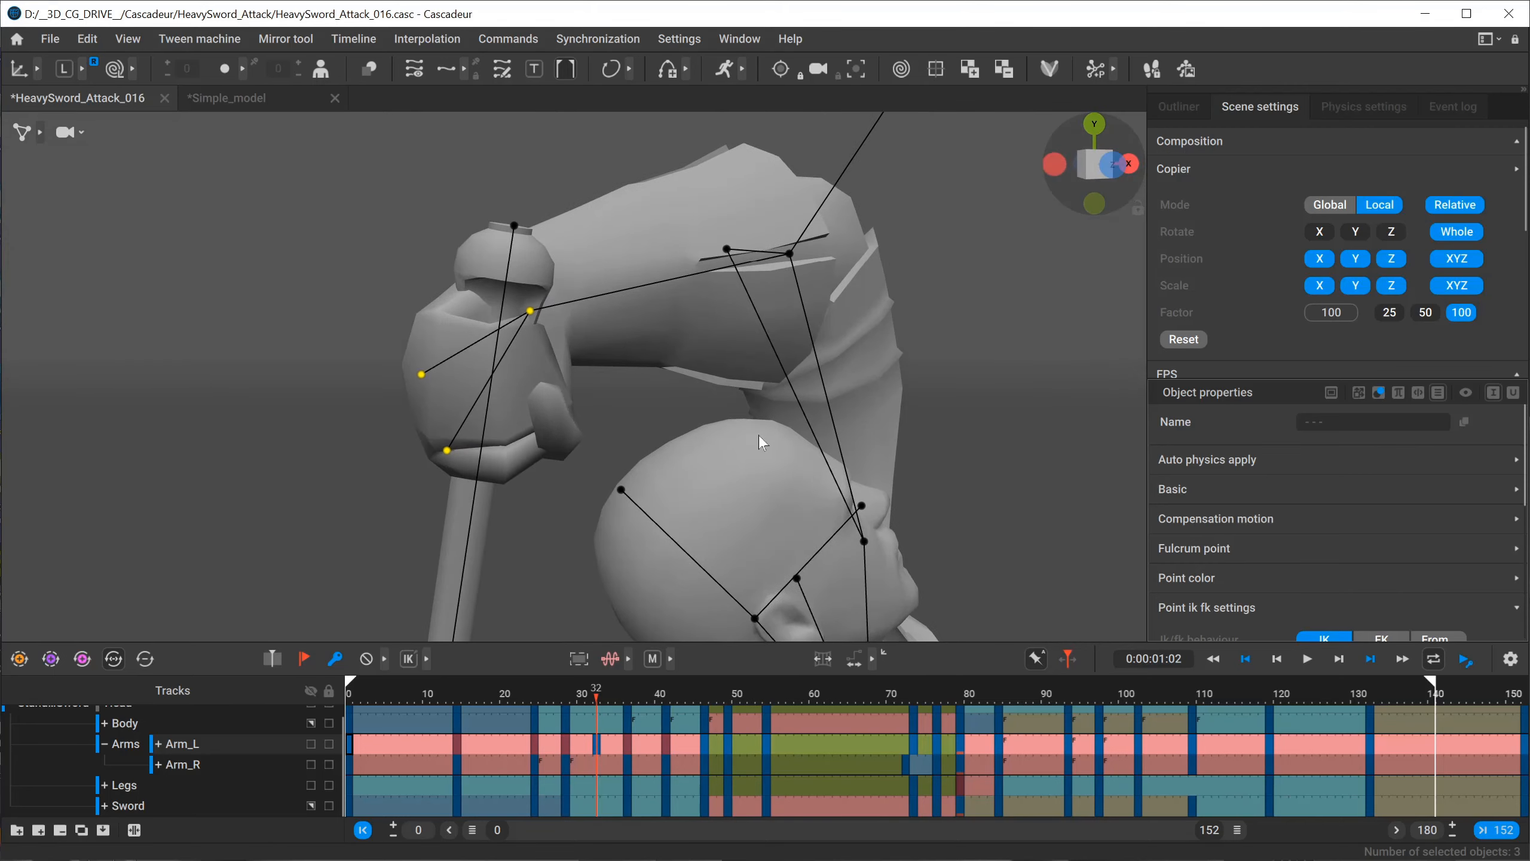
Select frames 28 to 37 on the Arm_L track, paste the copied hand pose into the interval and check the grip.
drag(569, 750, 632, 750)
click(88, 40)
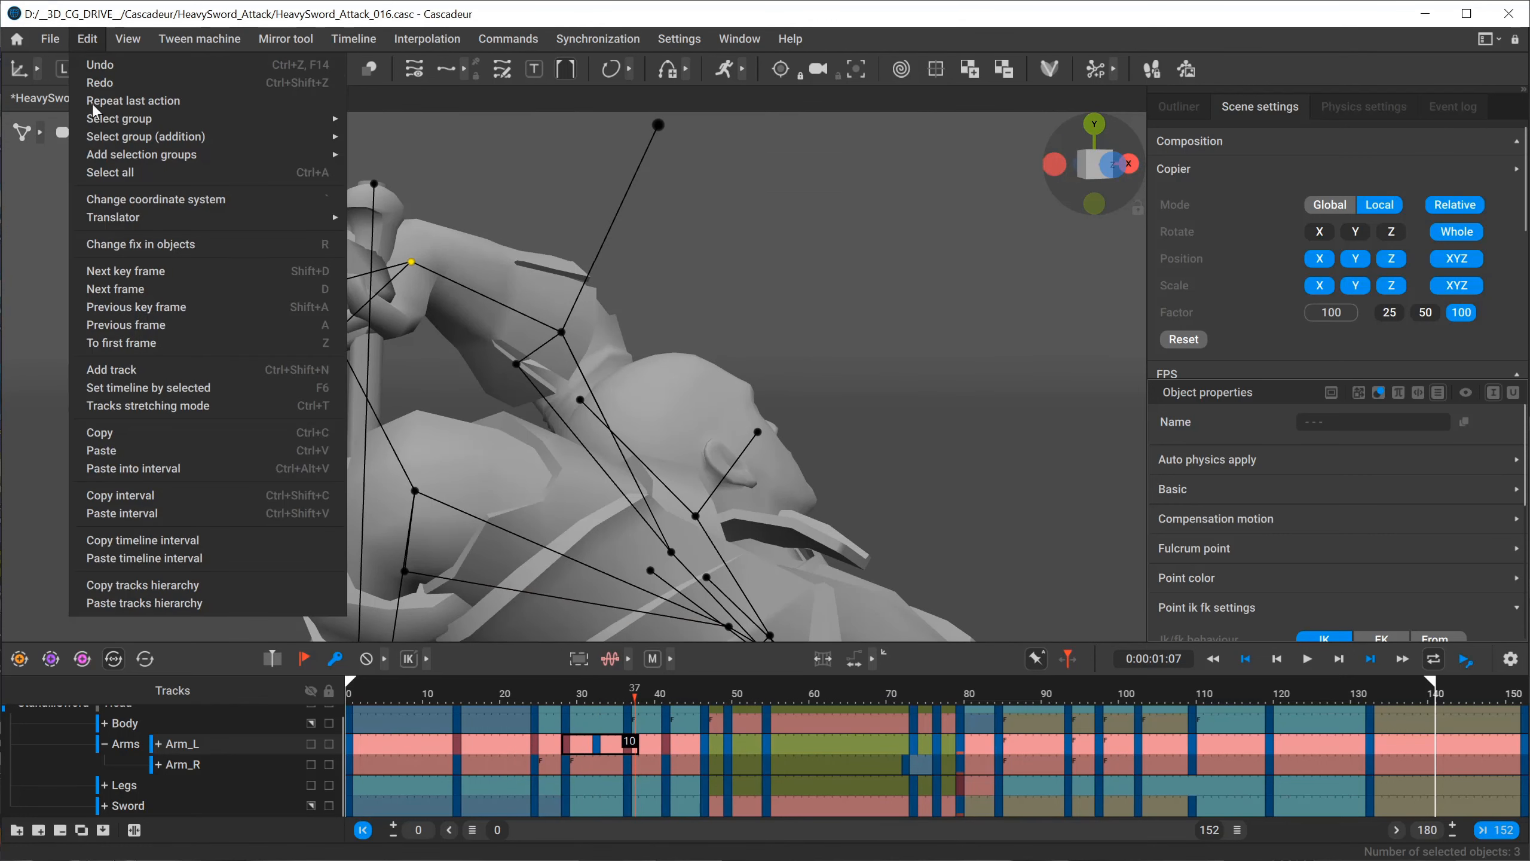
click(183, 468)
click(572, 696)
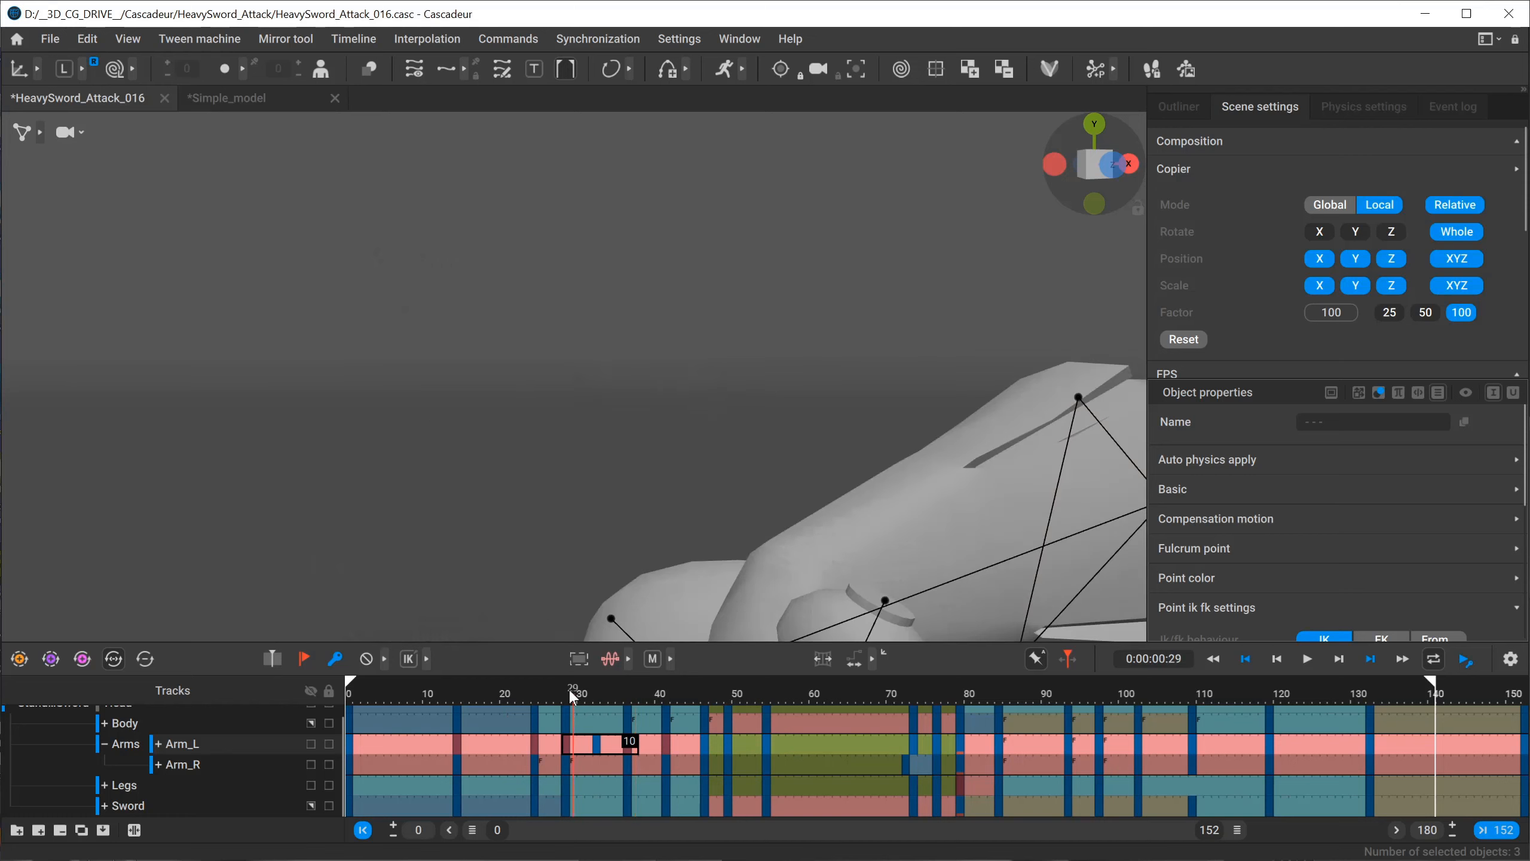
drag(572, 696, 620, 693)
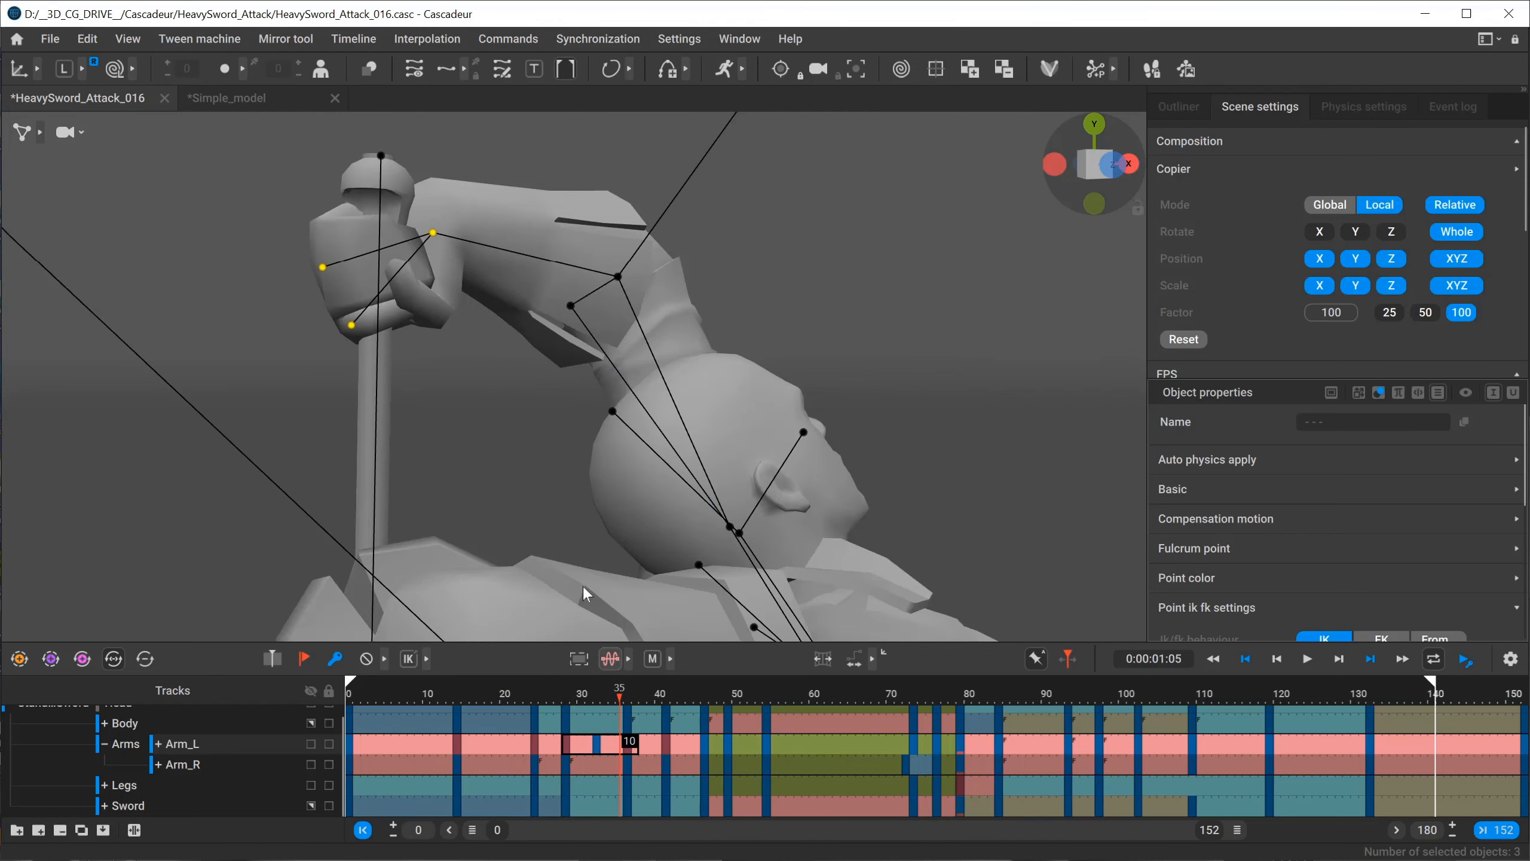
alt+right_drag(583, 587, 173, 297)
alt+drag(173, 298, 716, 371)
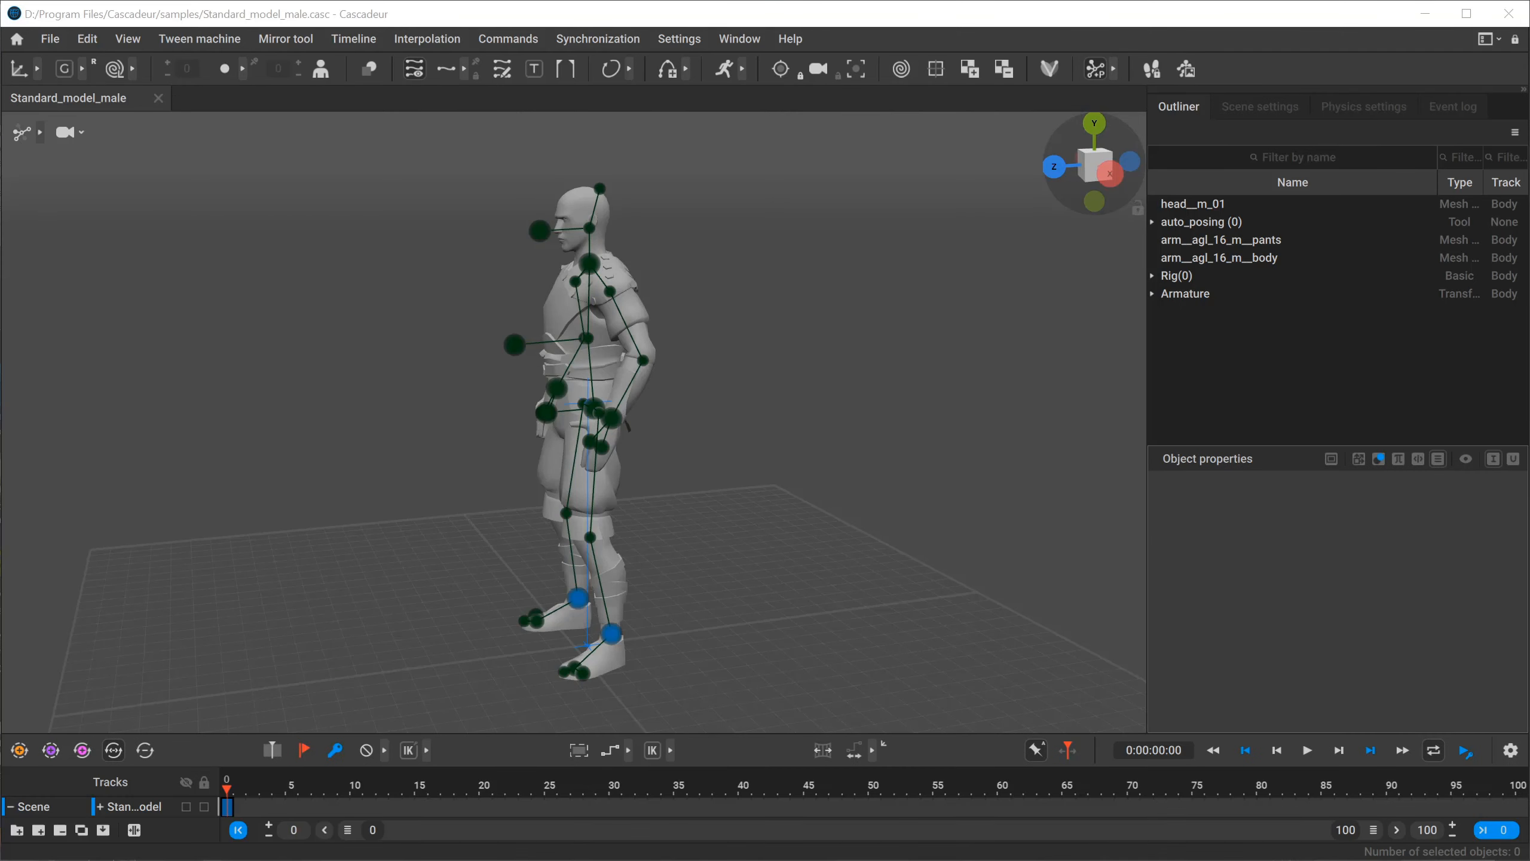
Switch to the run_cycle.png image in Photos, look through its pose and timing reference, and minimise it.
key(alt+Tab)
click(863, 416)
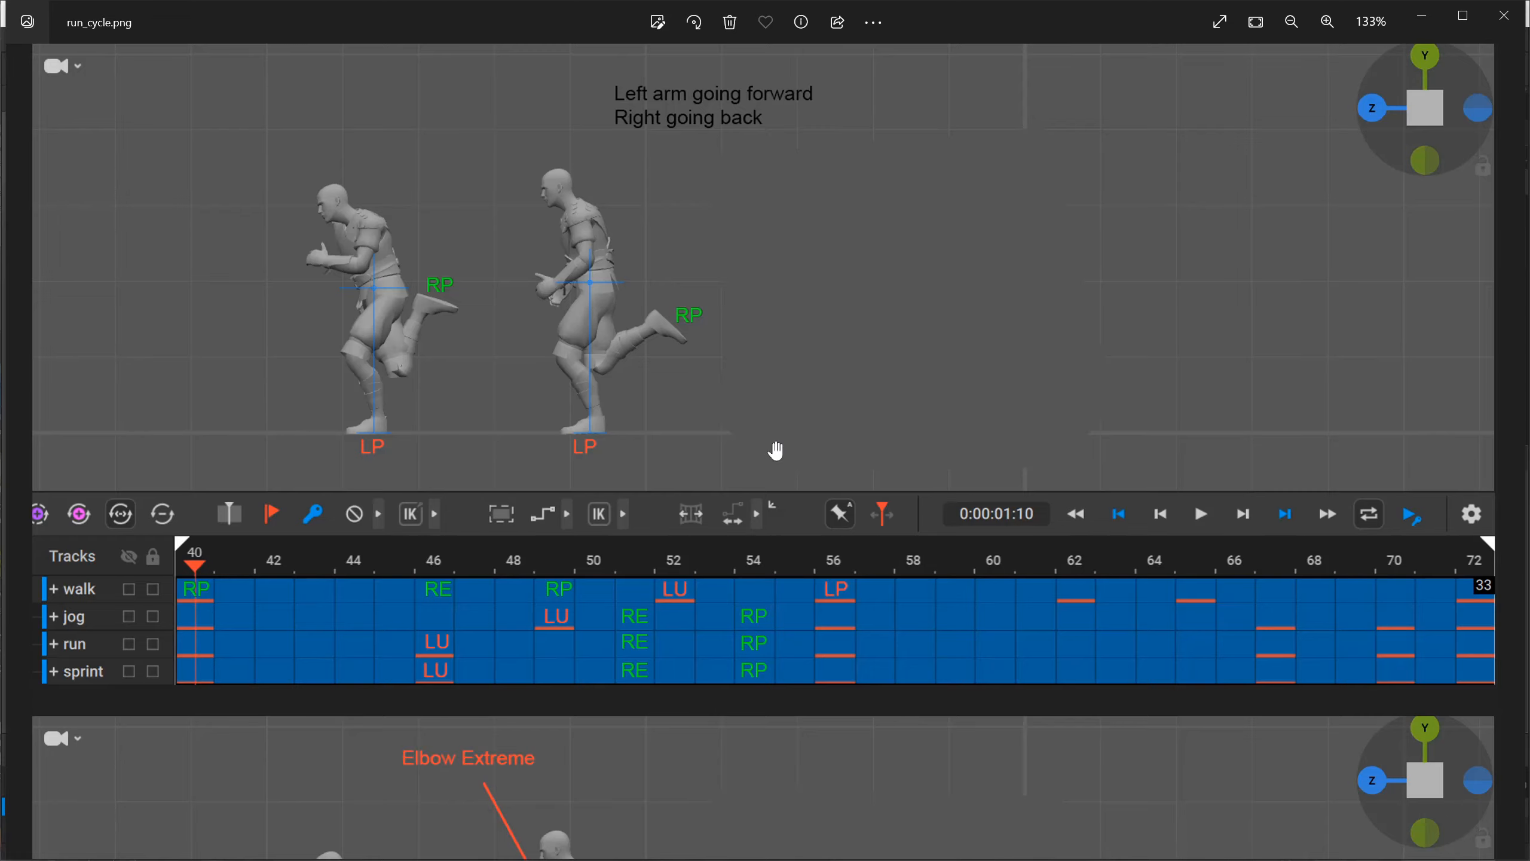
scroll(786, 694, down, 15)
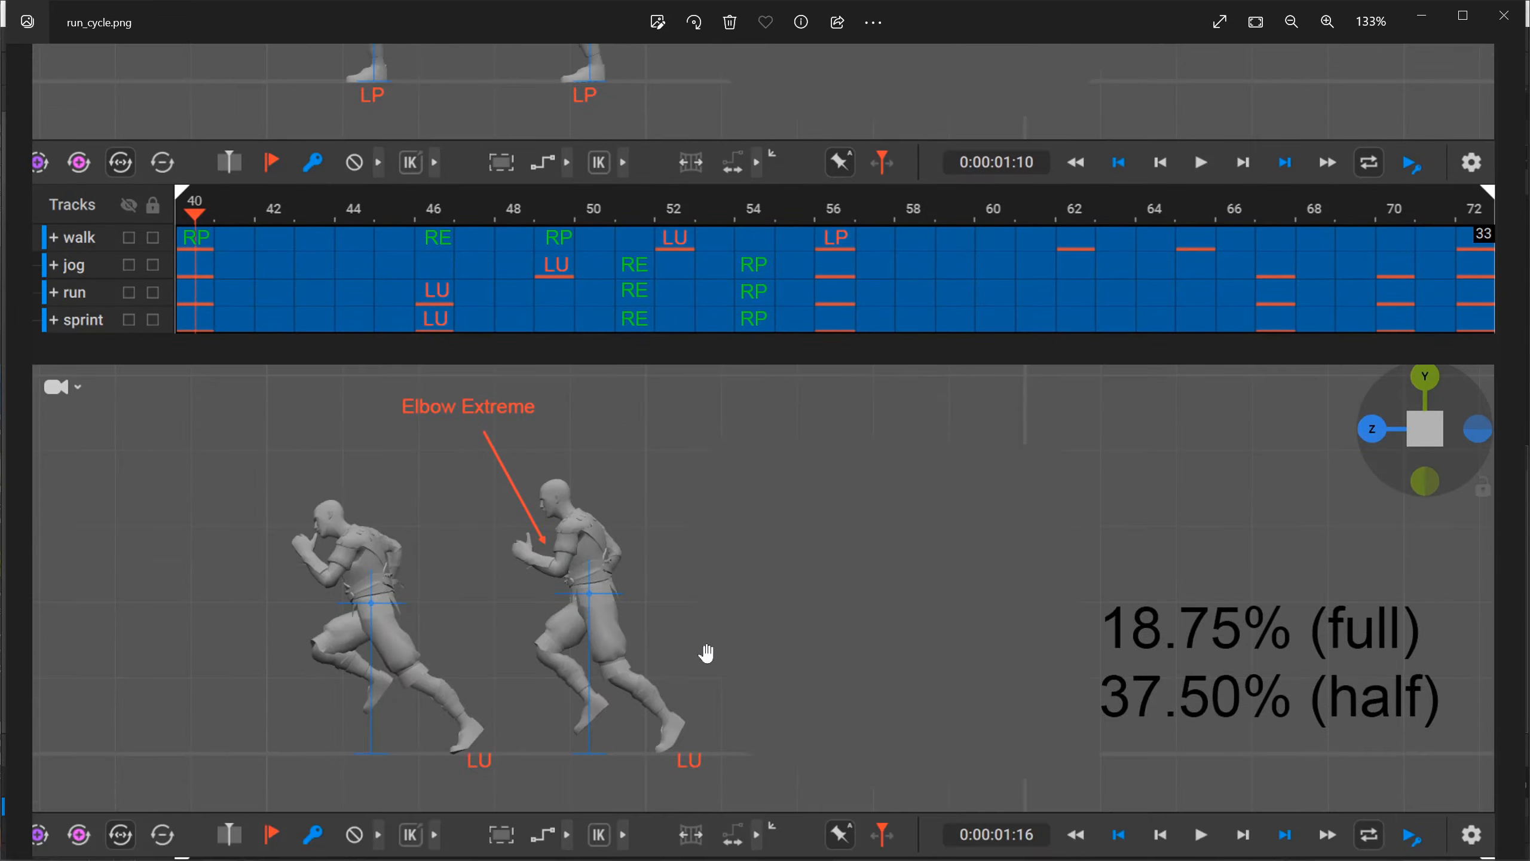
scroll(742, 516, down, 10)
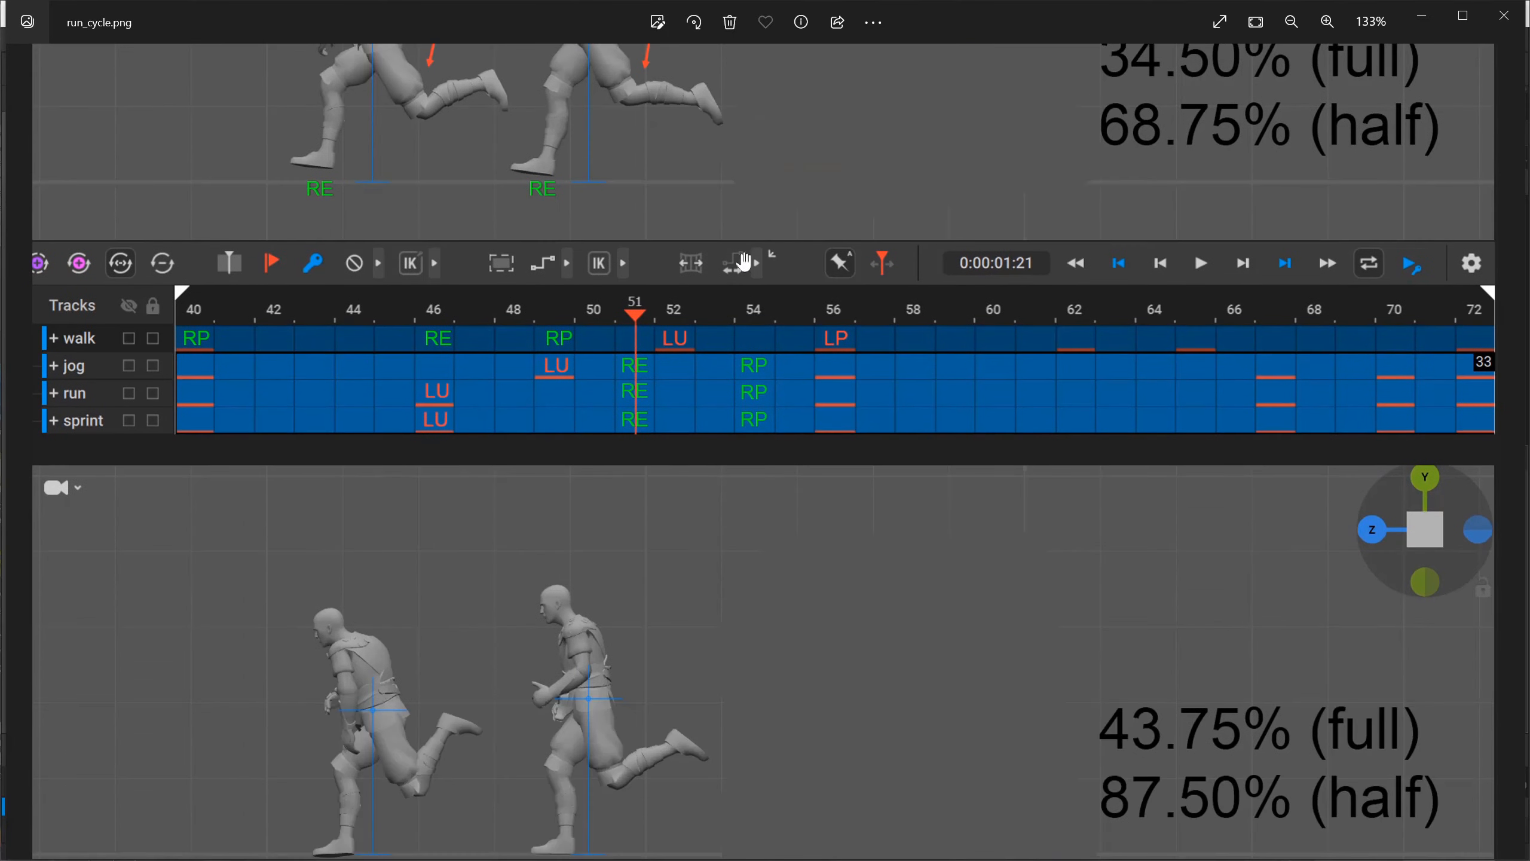
scroll(759, 548, down, 1)
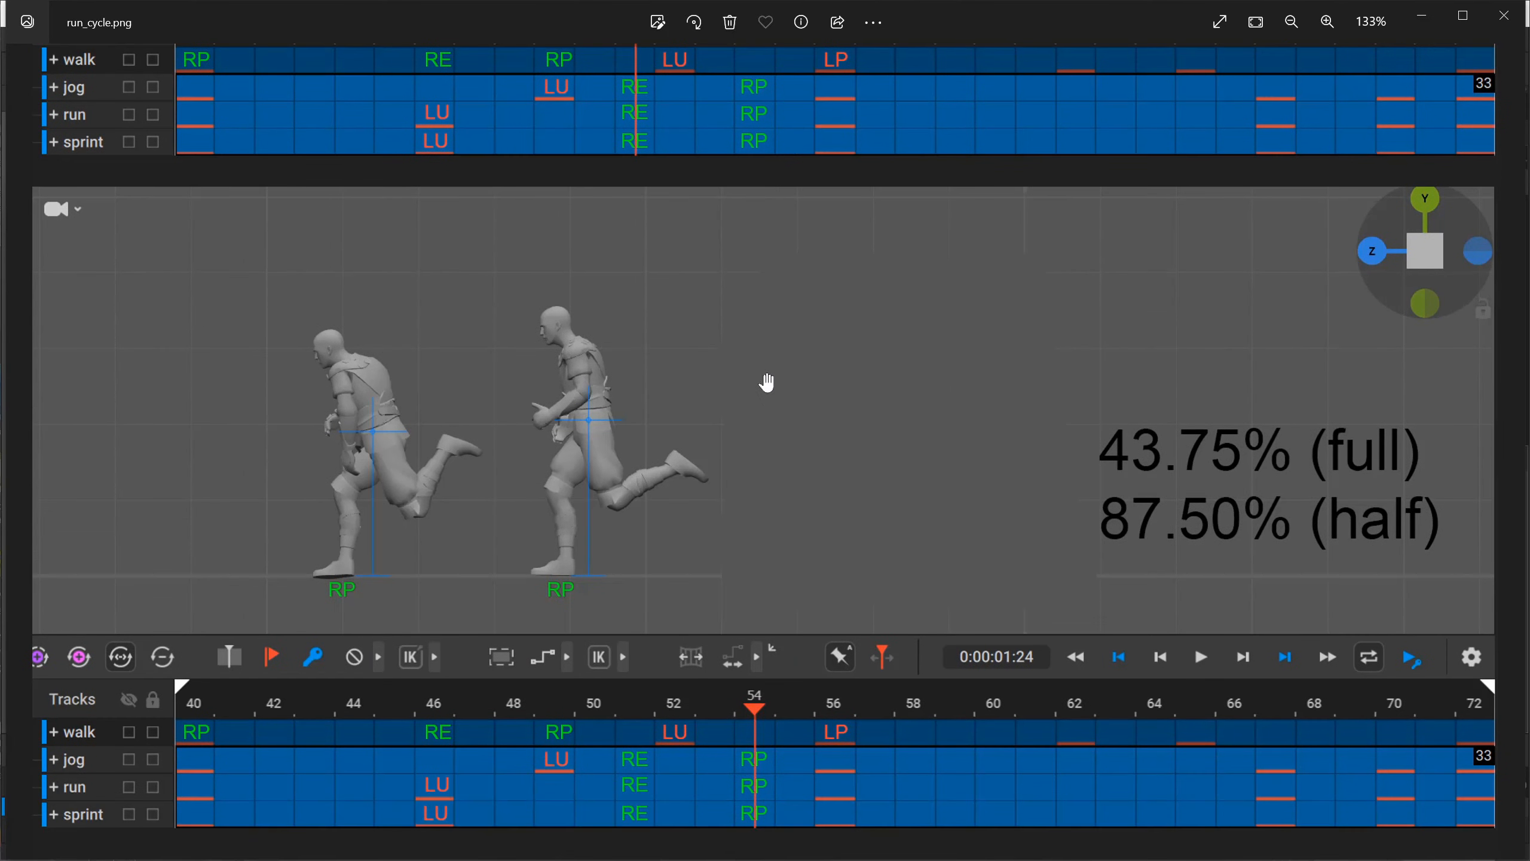
scroll(767, 381, up, 20)
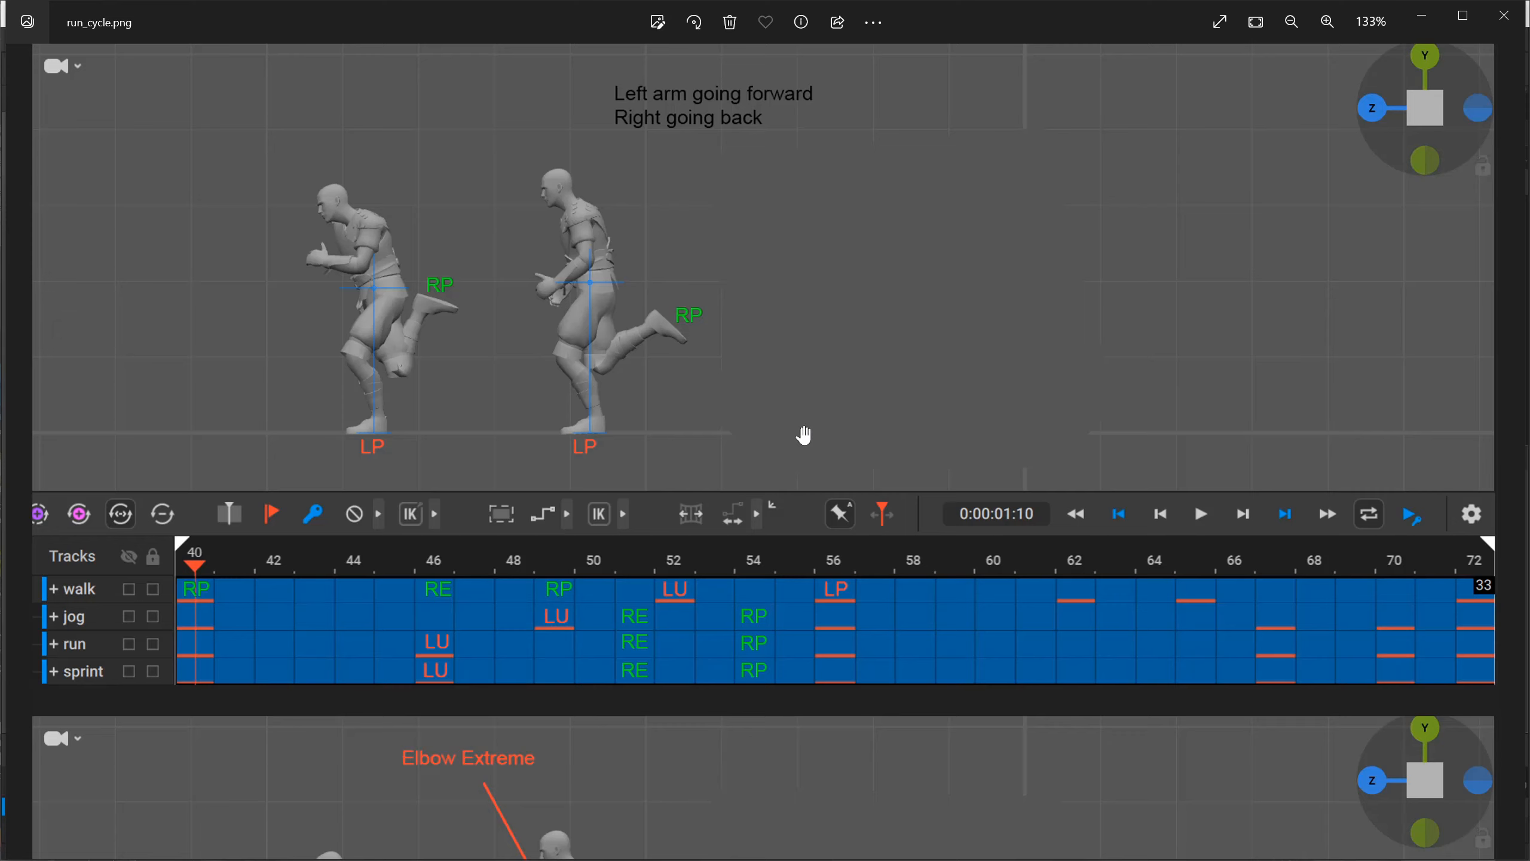
click(1426, 21)
Split the Standard_model_male scene into two viewports and set the first to an orthographic front view framing the character.
mouse_move(506, 444)
right_down()
mouse_move(615, 434)
mouse_move(514, 453)
right_up()
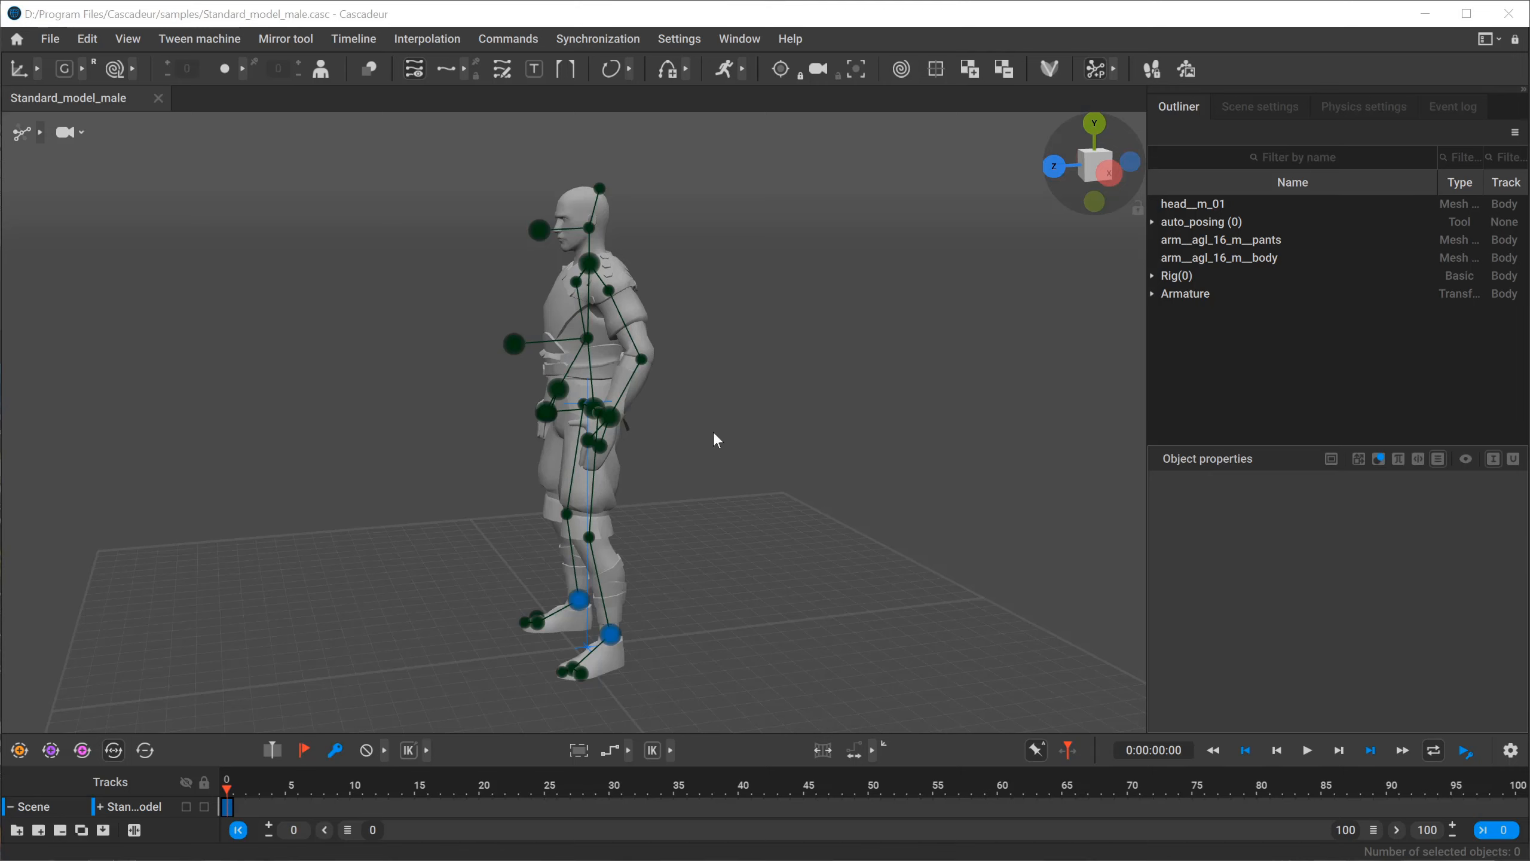
alt+drag(493, 486, 696, 473)
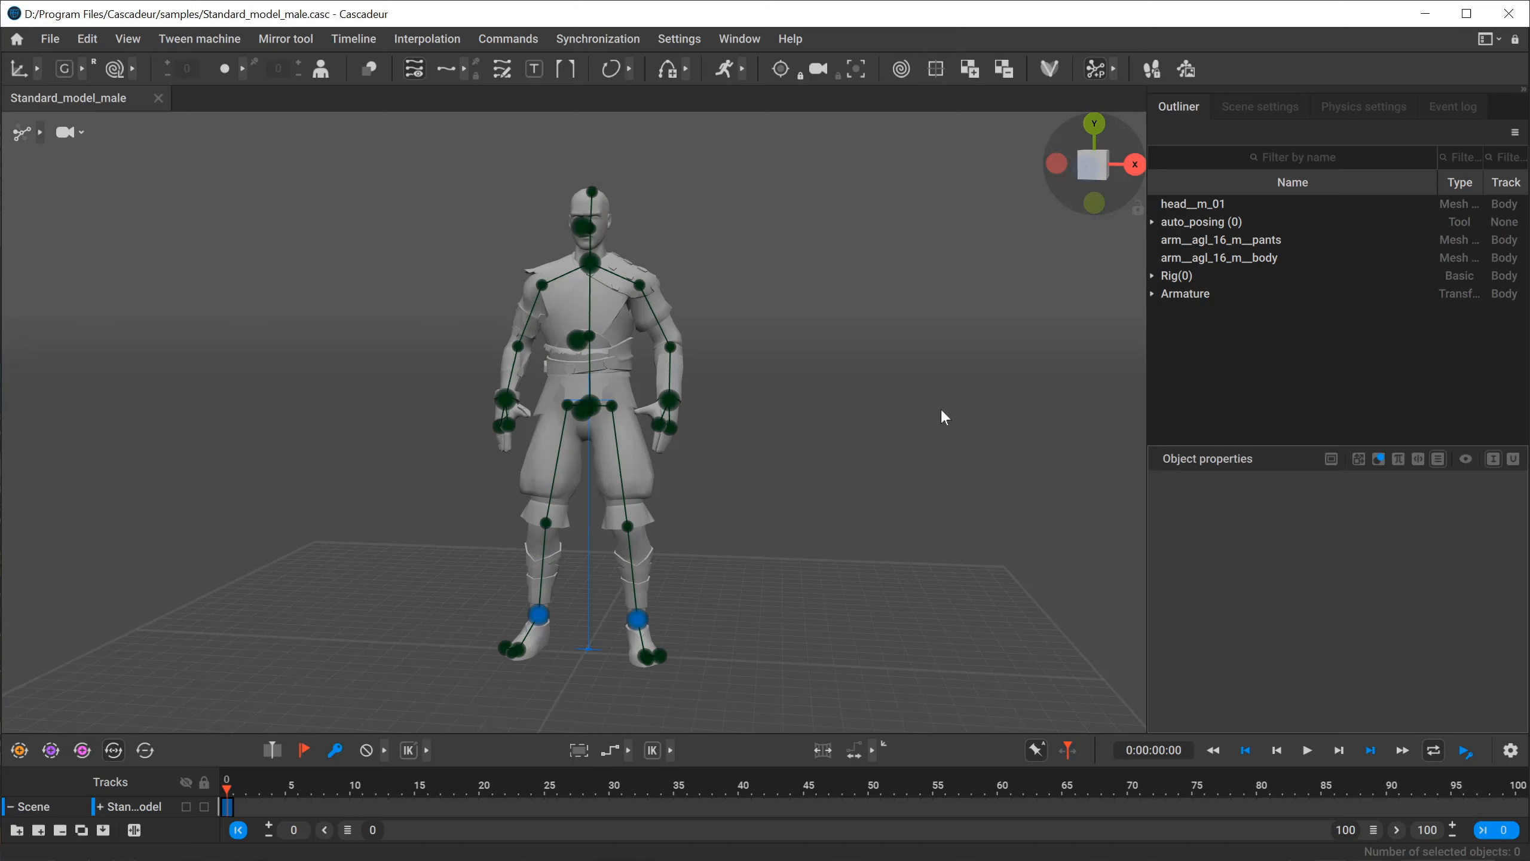
key(space)
click(519, 177)
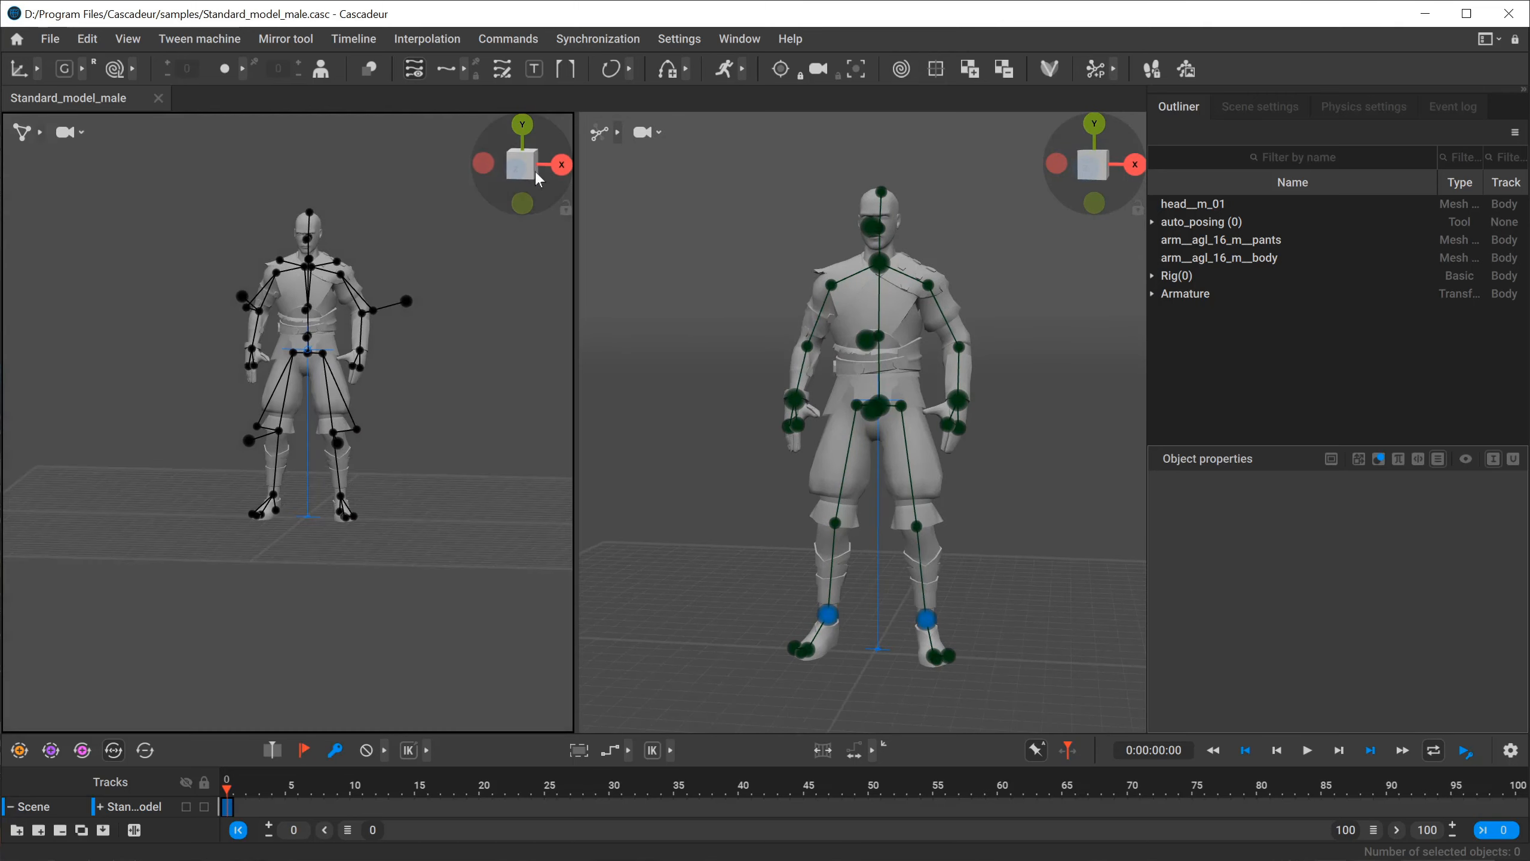
click(557, 160)
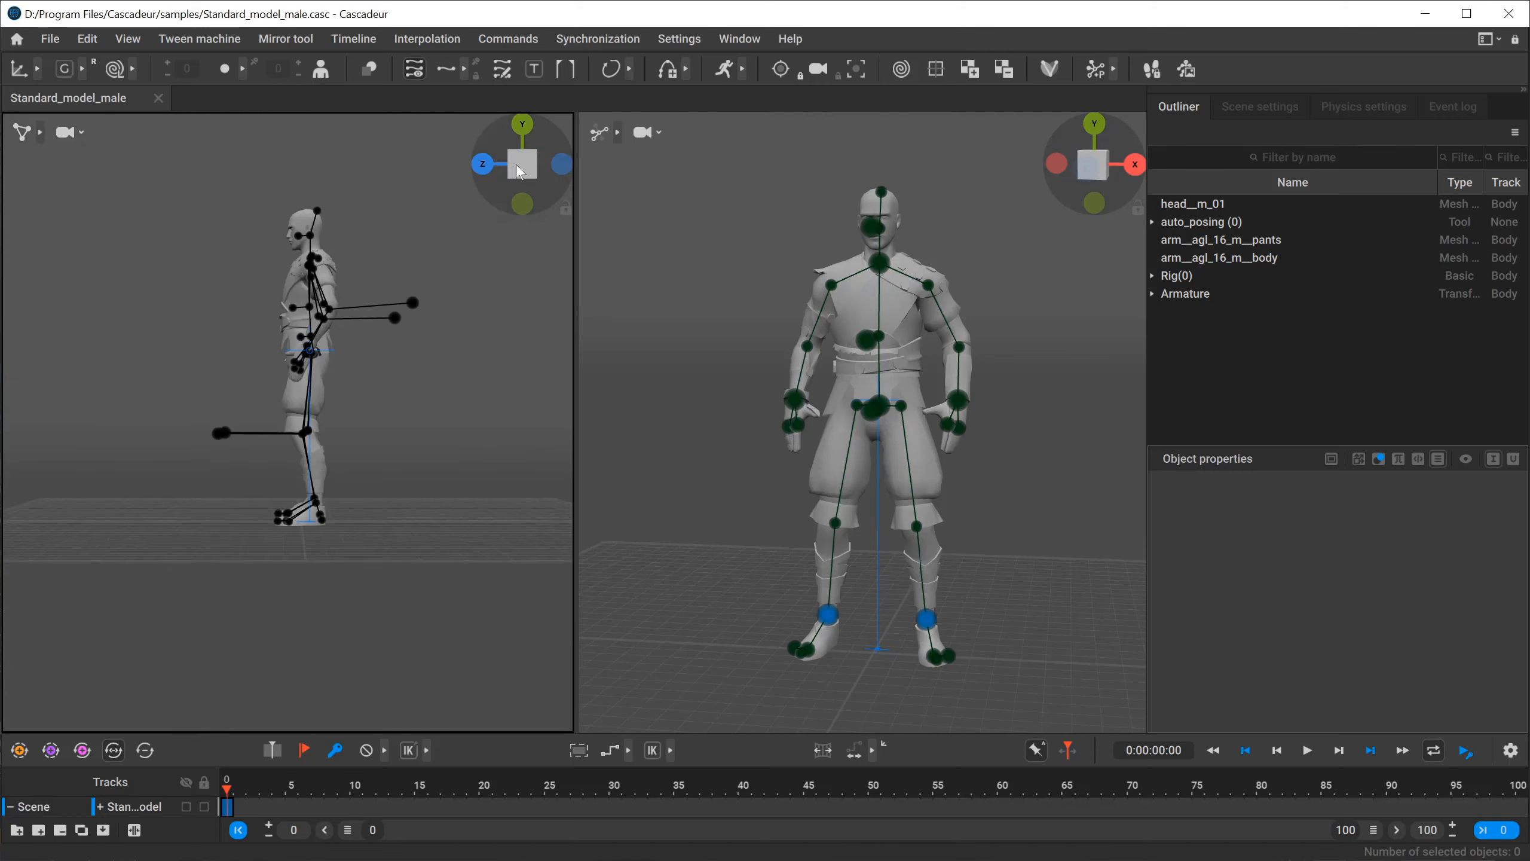
click(483, 160)
click(519, 165)
middle_drag(417, 238, 380, 392)
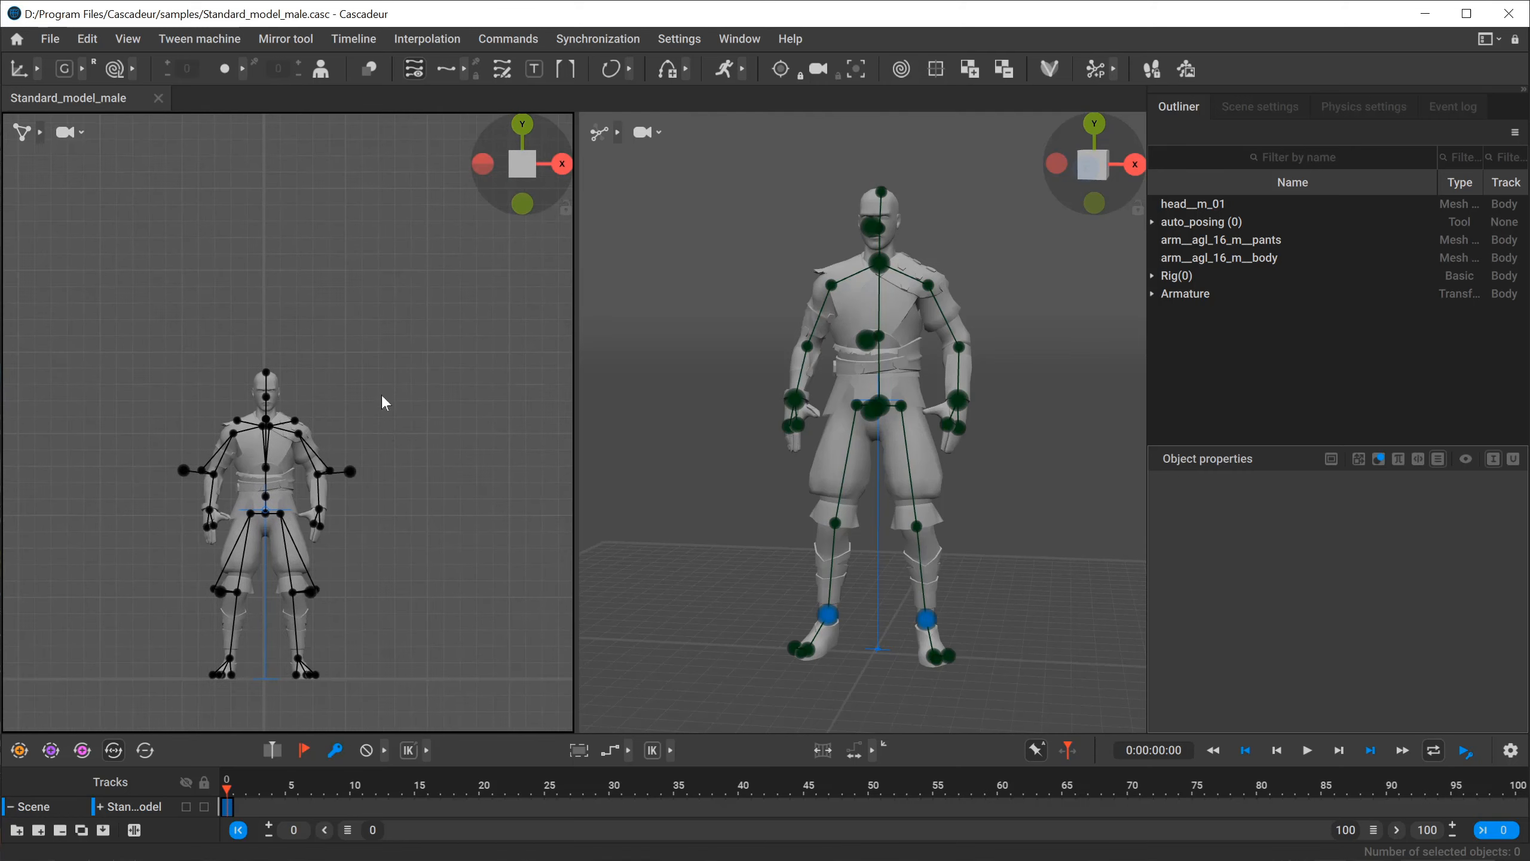
middle_drag(401, 548, 401, 475)
scroll(402, 477, up, 3)
Set the second viewport to an orthographic side view of the character.
right_drag(980, 489, 867, 494)
click(1073, 171)
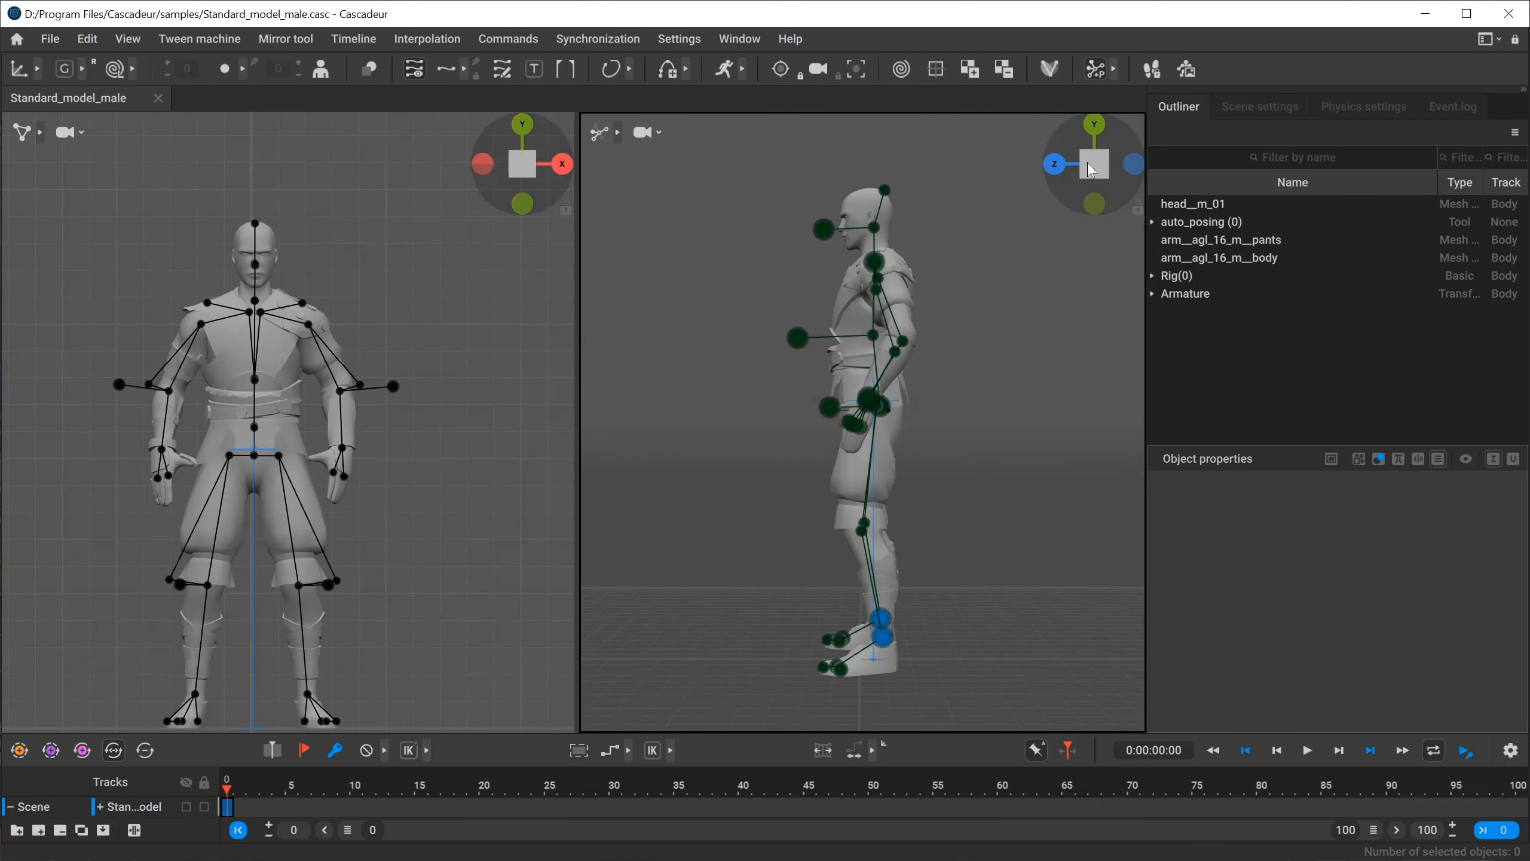
click(1092, 166)
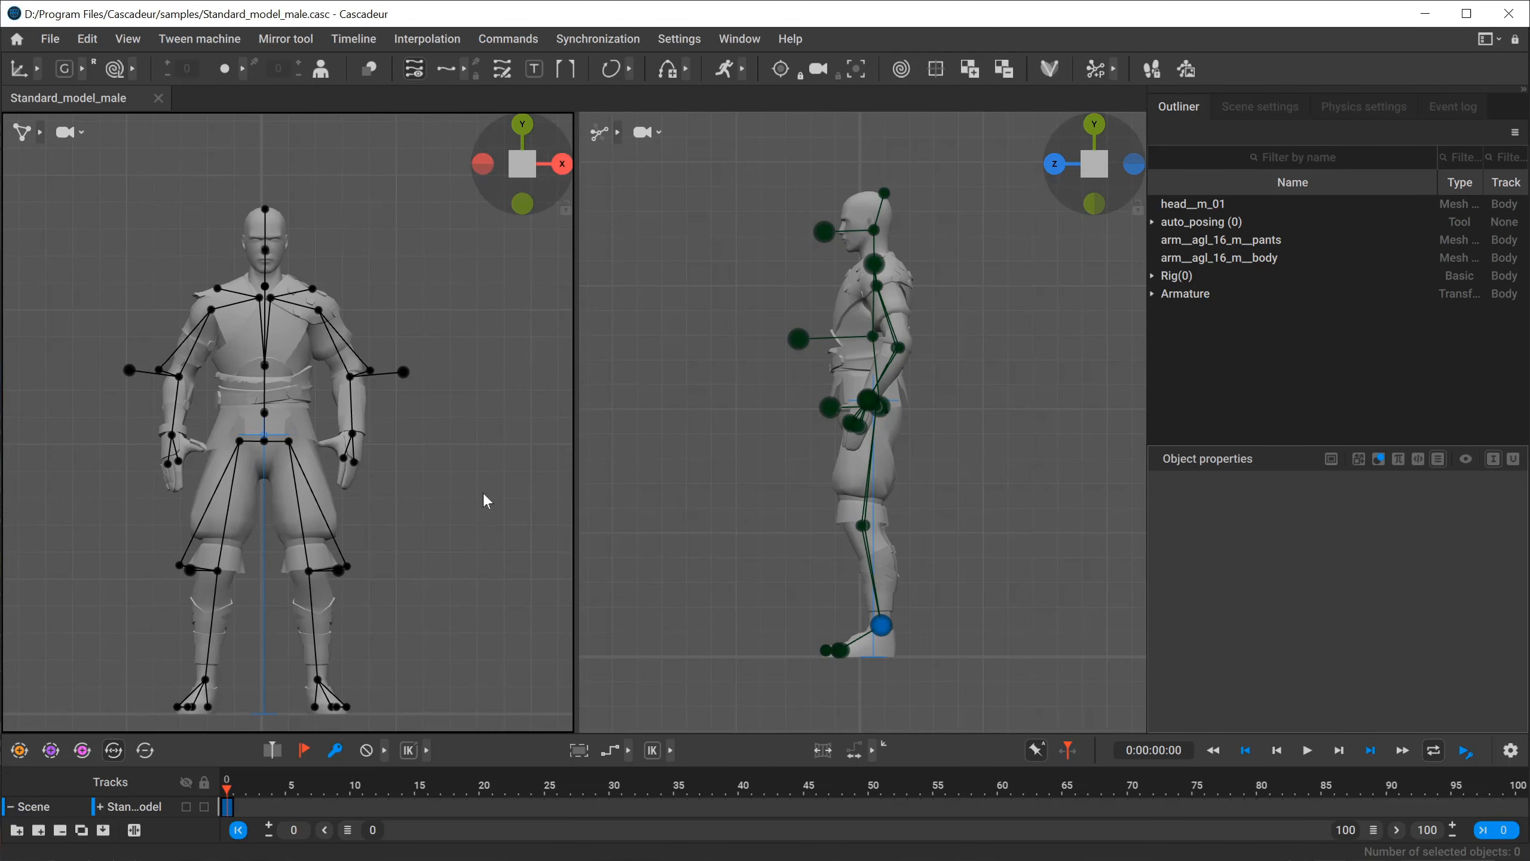
Switch the front-view viewport from point controllers to AutoPosing mode.
middle_drag(485, 502, 485, 457)
click(44, 133)
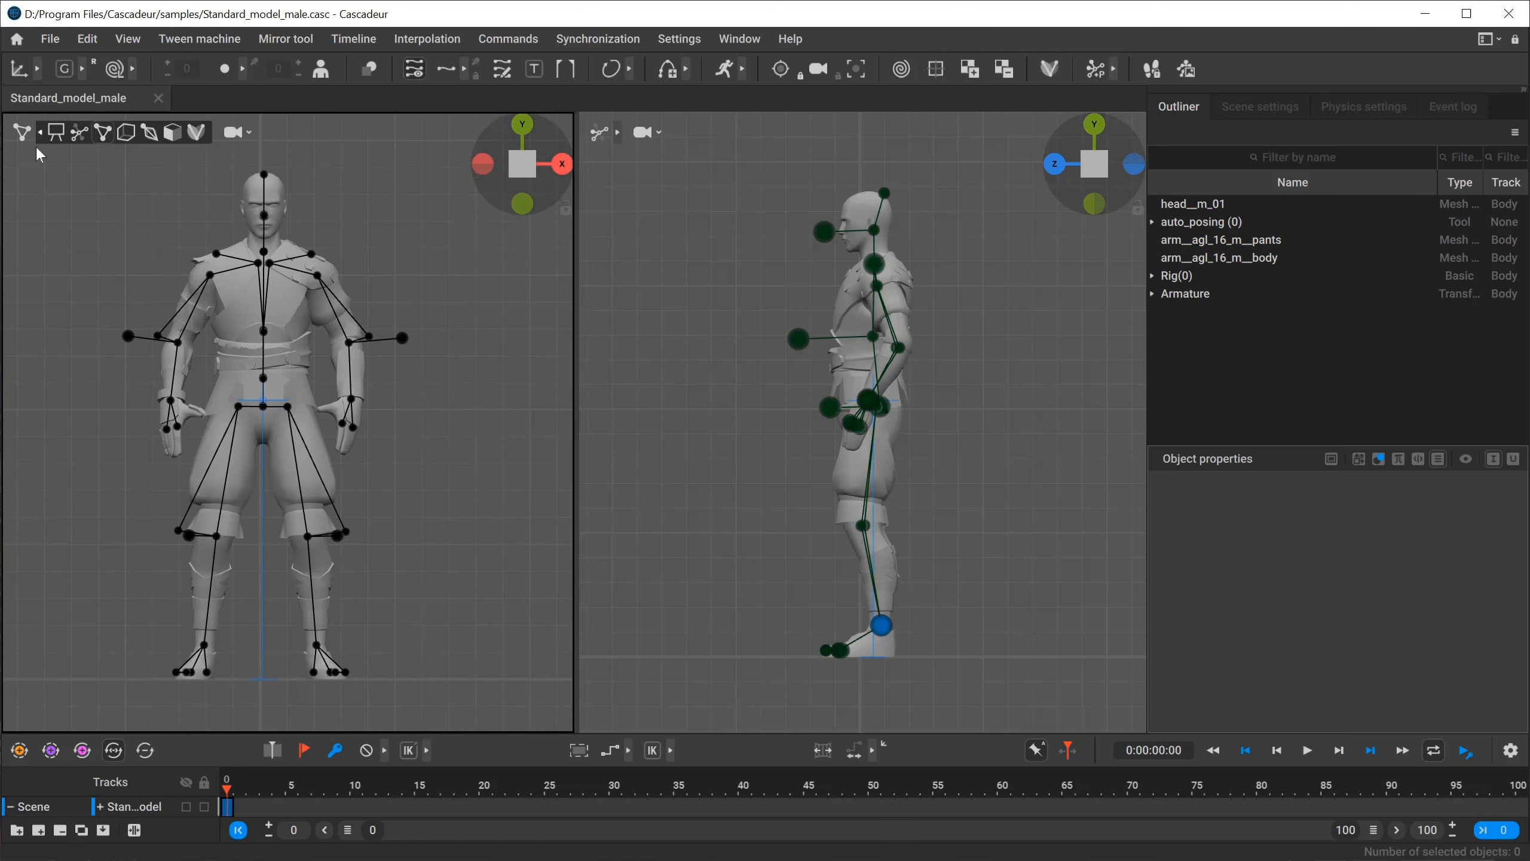
click(79, 132)
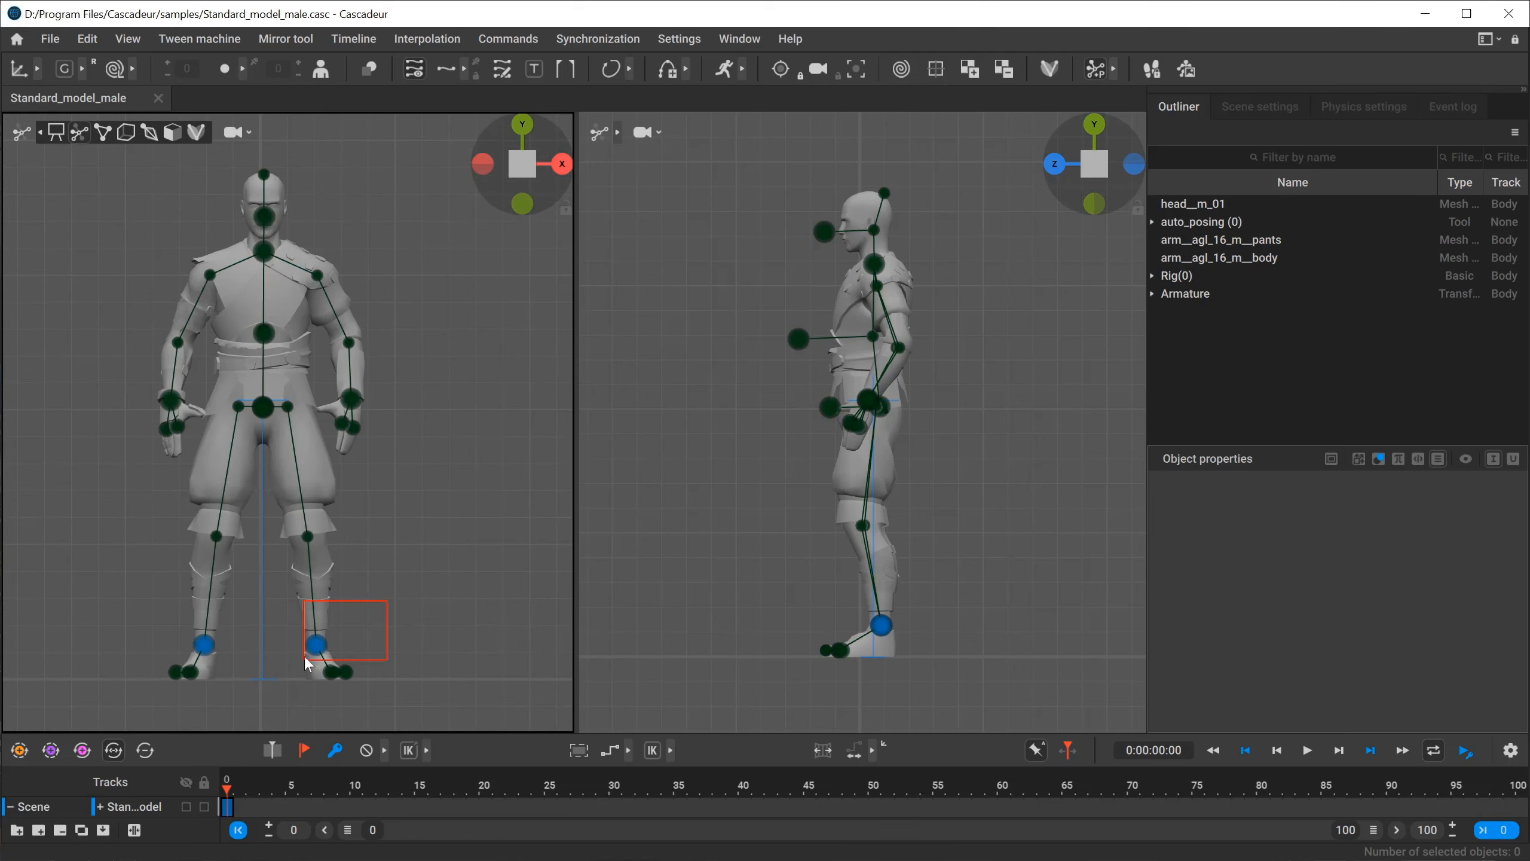
Move the left foot's AutoPosing point inward toward the body's centre line and rotate the foot to point straight forward.
drag(305, 662, 309, 662)
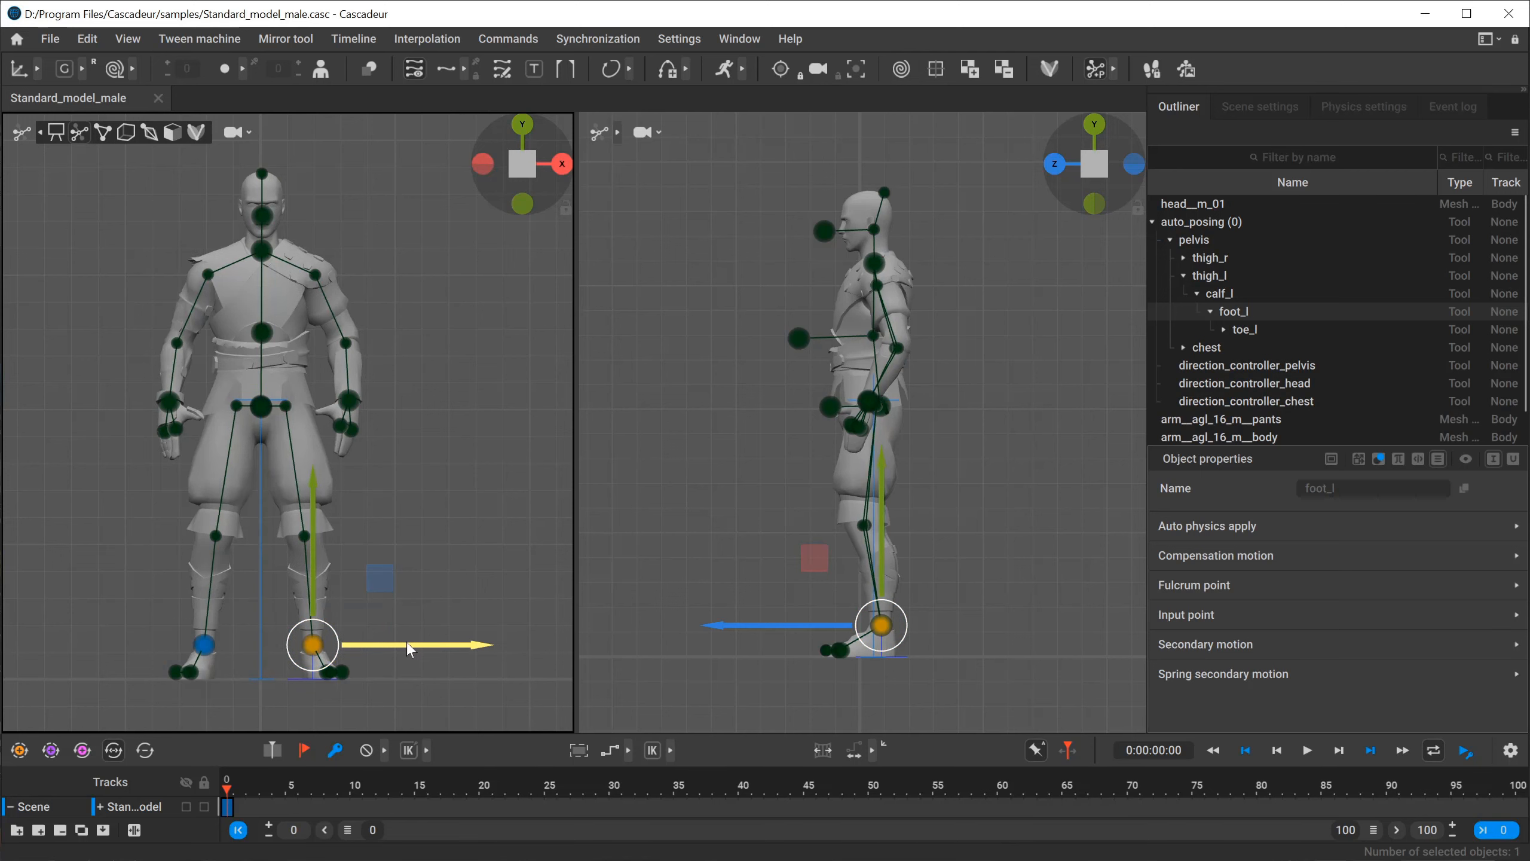
drag(409, 649, 347, 640)
key(e)
click(485, 589)
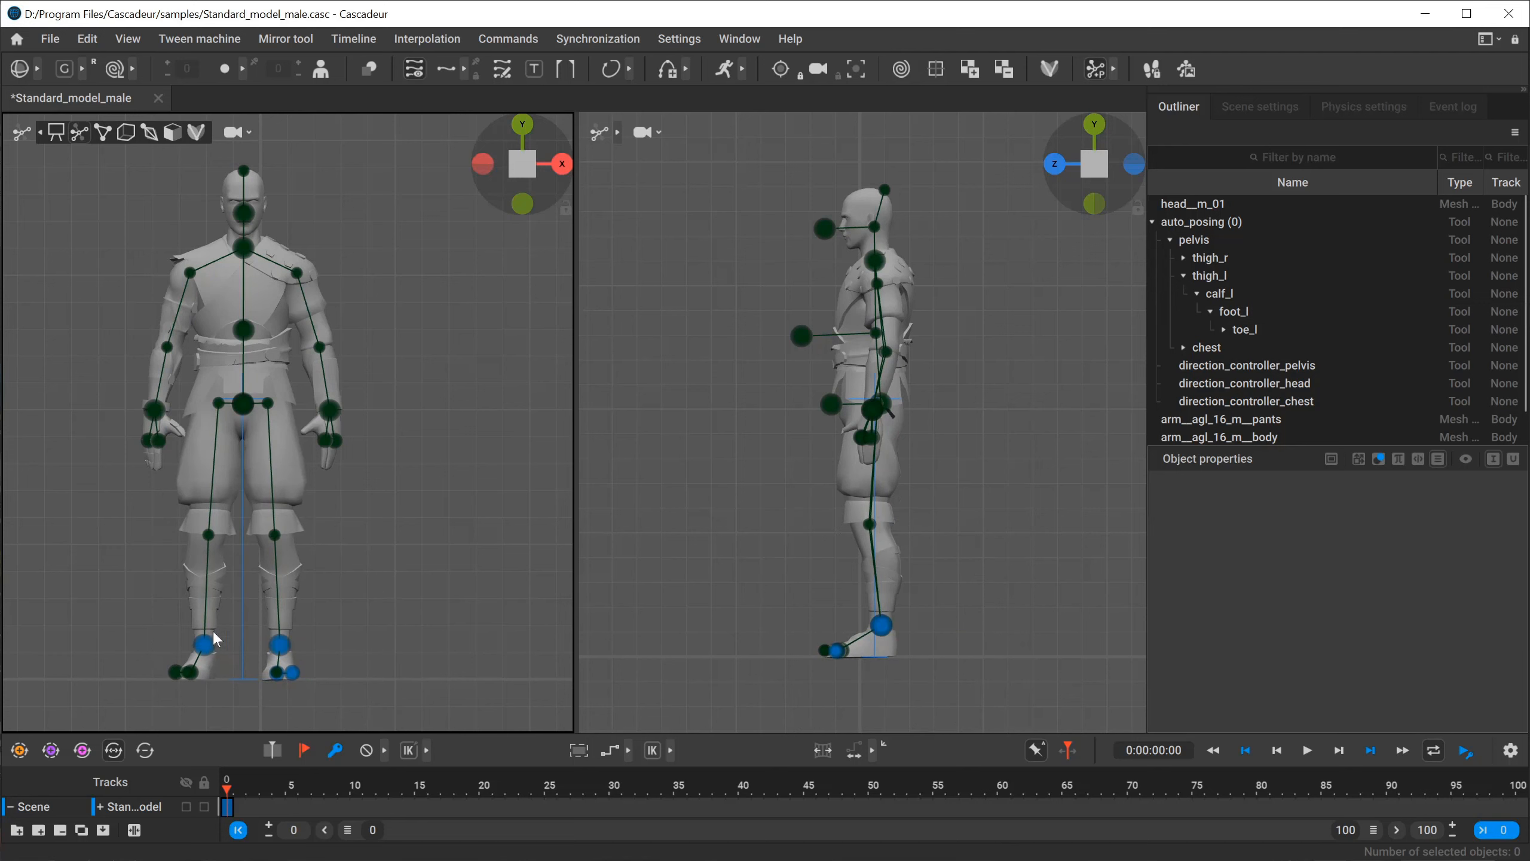
Rotate the right foot to point straight forward and move it inward toward the body's centre line.
drag(127, 721, 128, 720)
drag(225, 639, 341, 647)
key(w)
scroll(301, 600, up, 6)
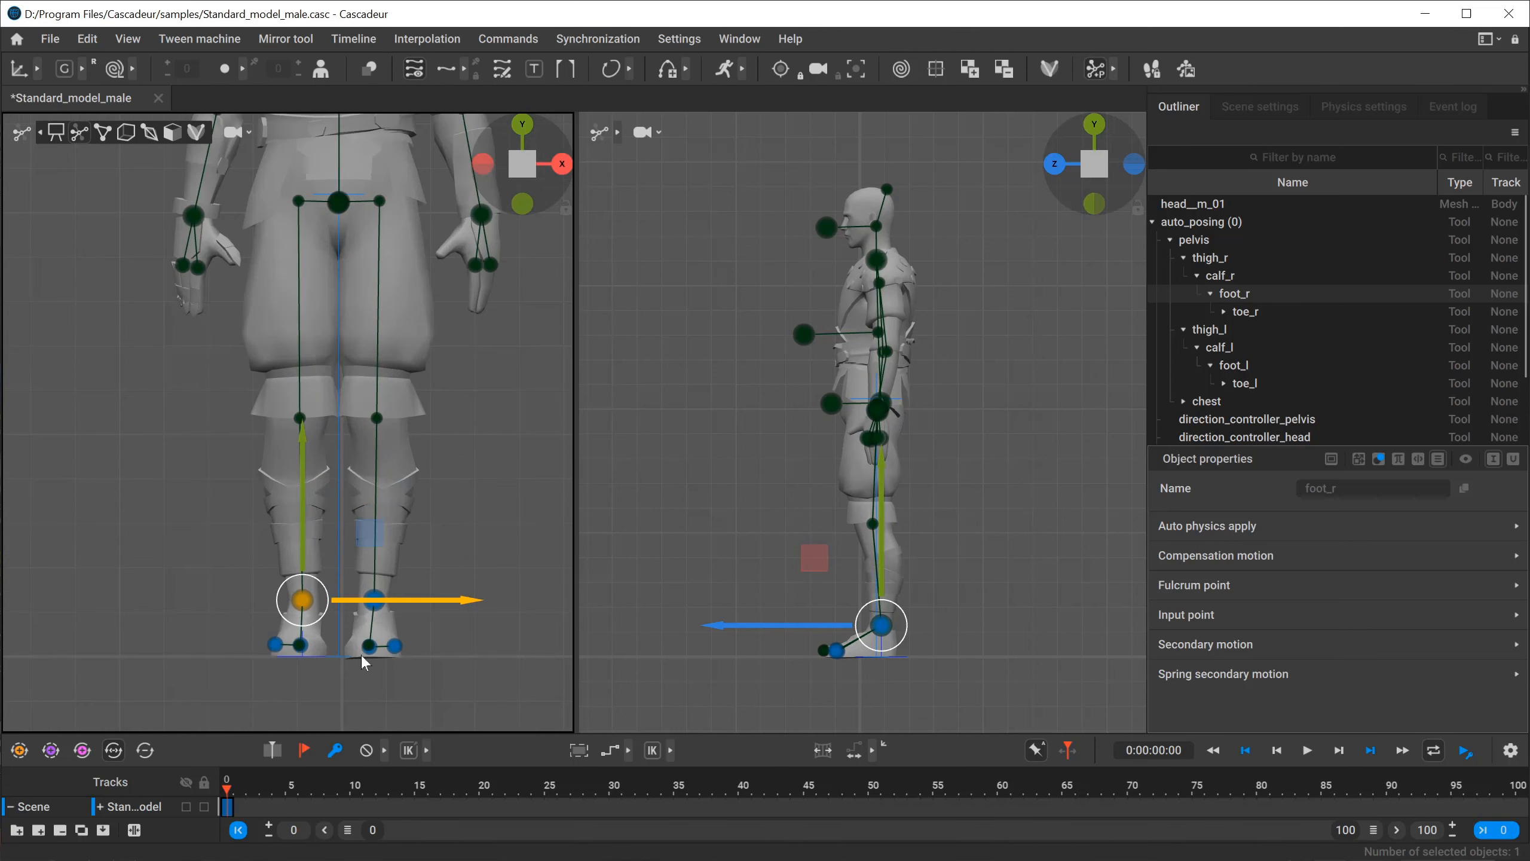
click(449, 596)
Select the left foot's ankle and toe points and move them slightly outward along the X axis.
drag(361, 666, 361, 665)
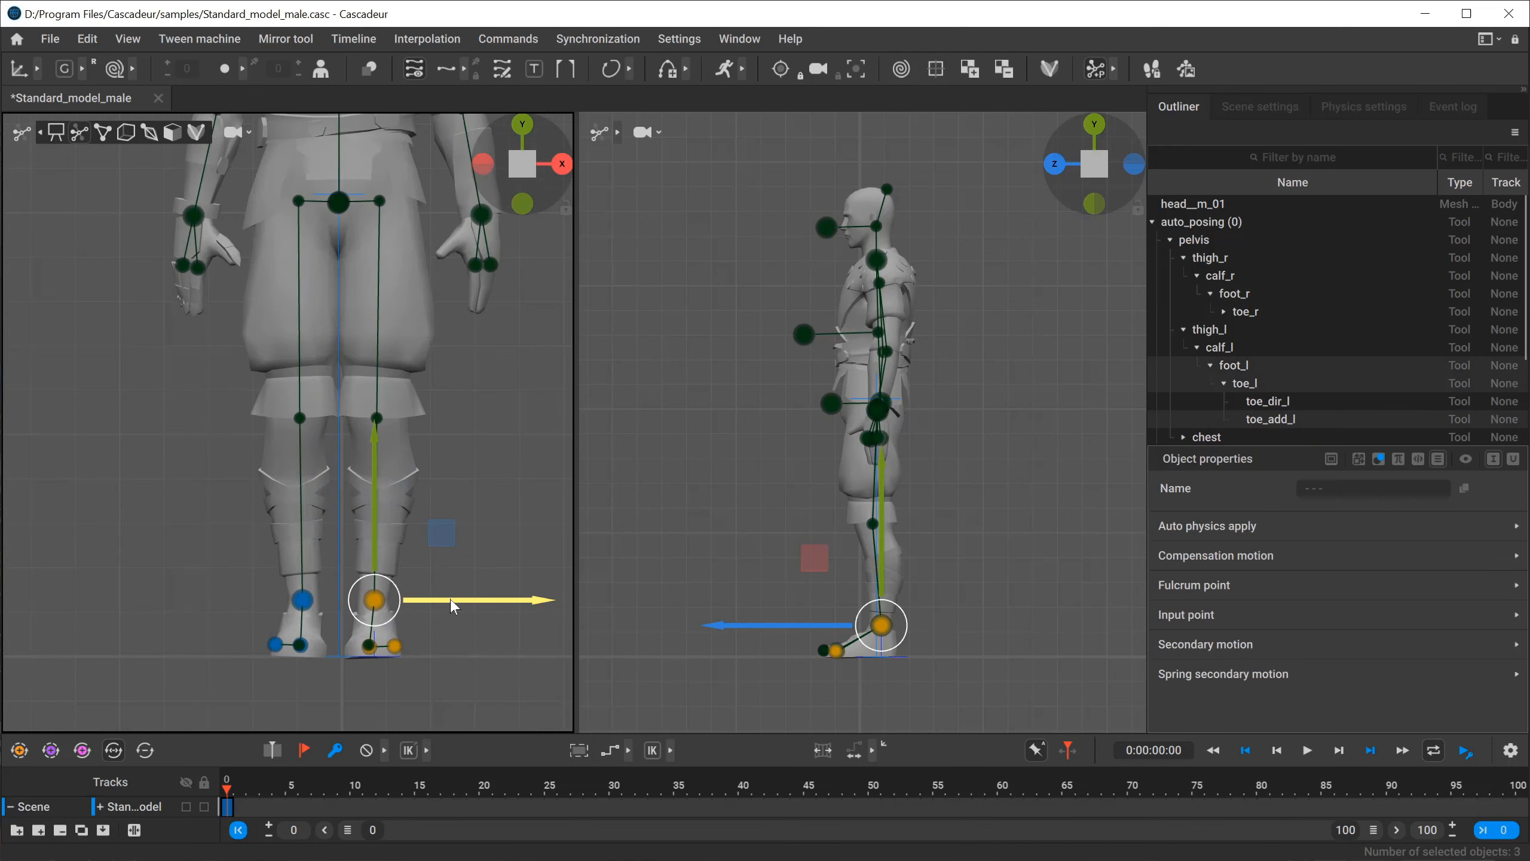
drag(447, 604, 460, 605)
scroll(476, 470, down, 5)
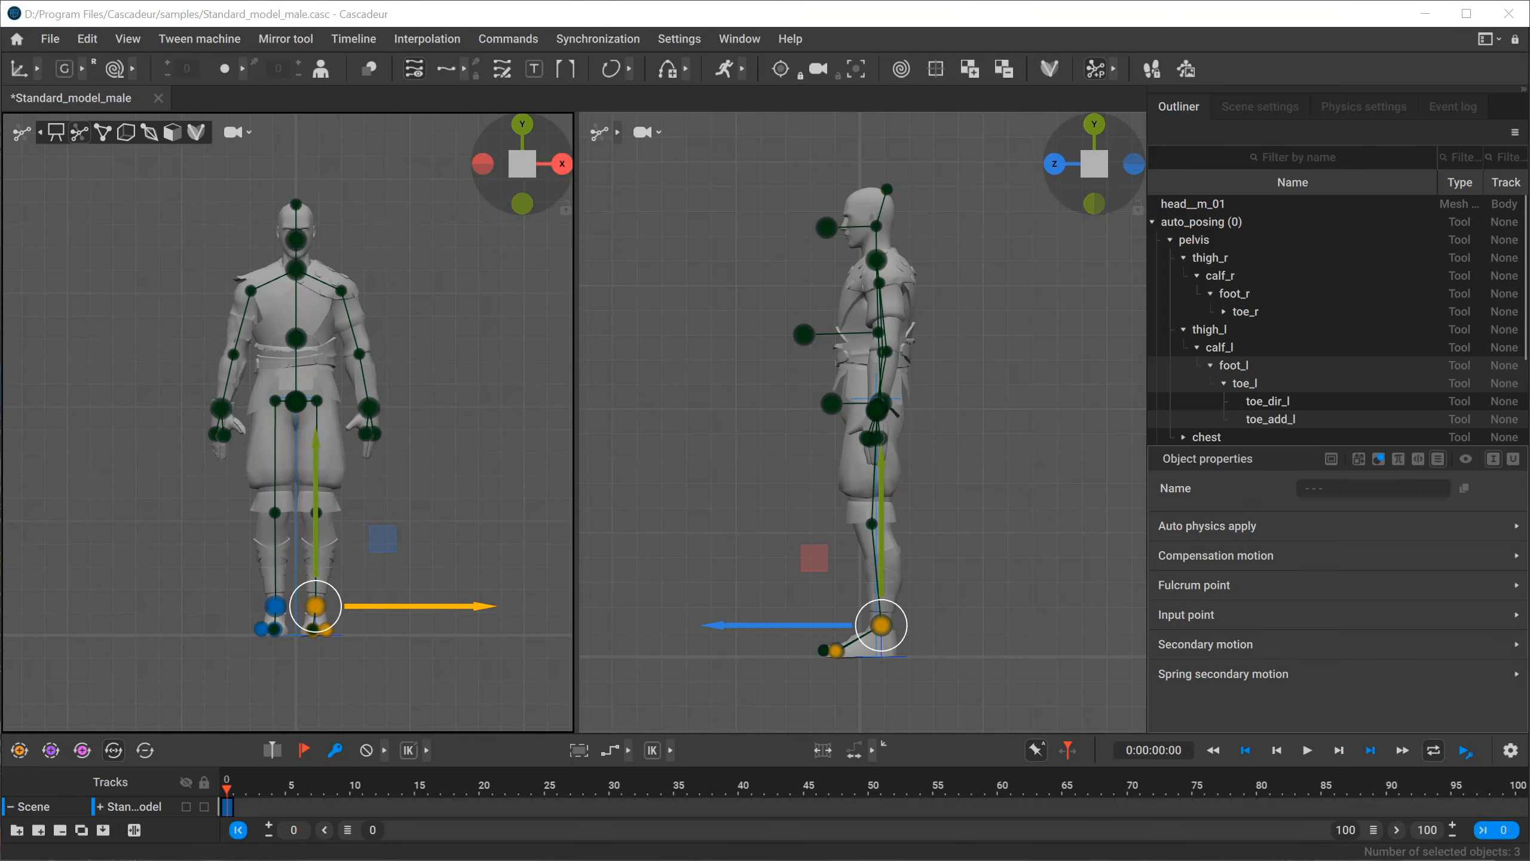
Bring up the run_cycle.png reference in Photos, examine the left-foot passing pose, and minimize the image.
key(alt+Tab)
key(Tab)
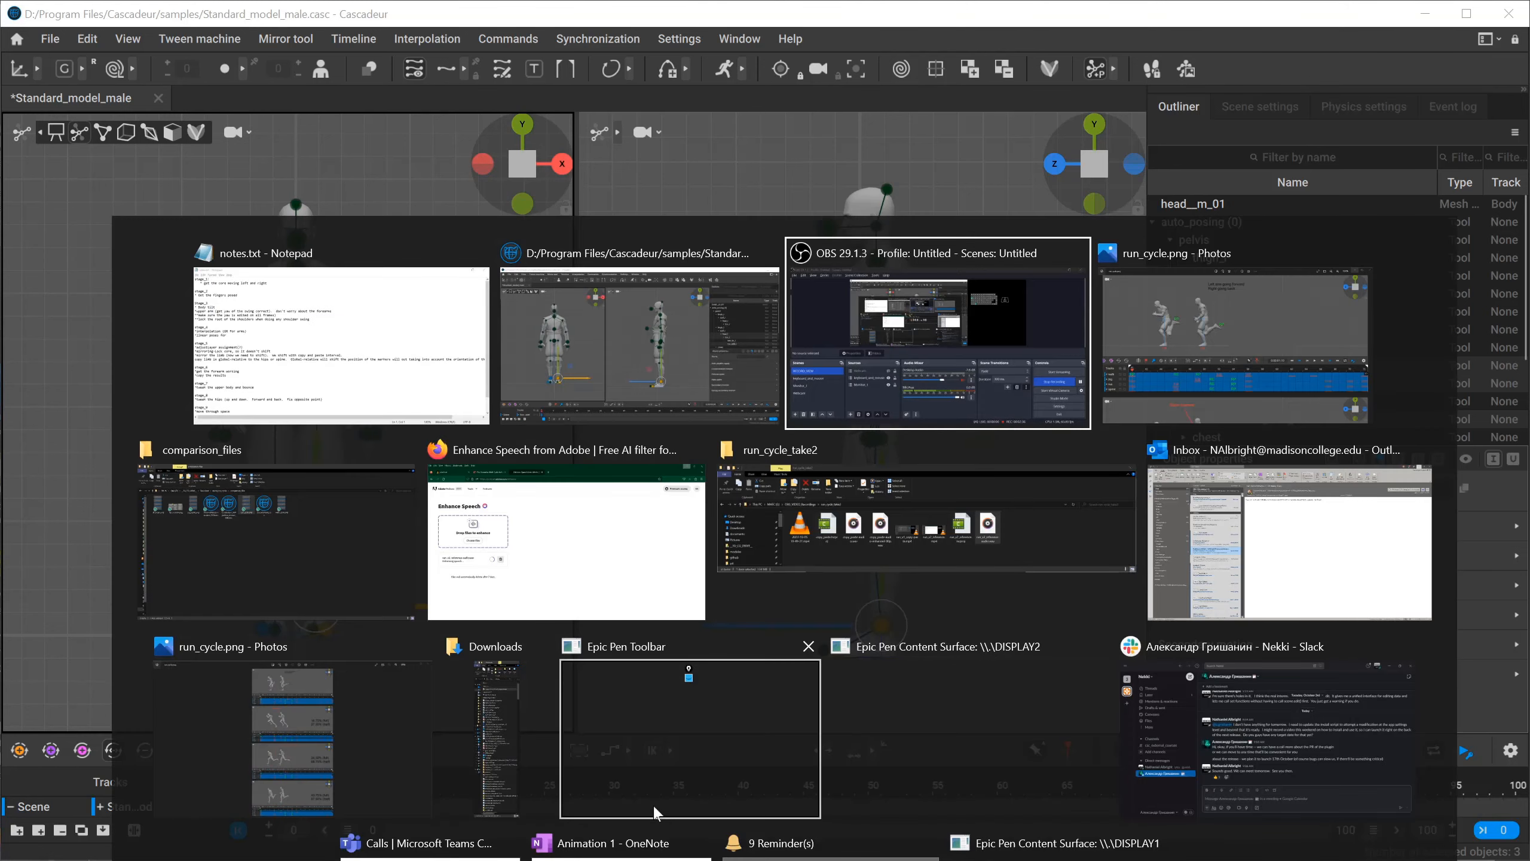
key(Tab)
key(Tab)
key(Tab)
key(Tab)
key(Tab)
key(Tab)
key(Tab)
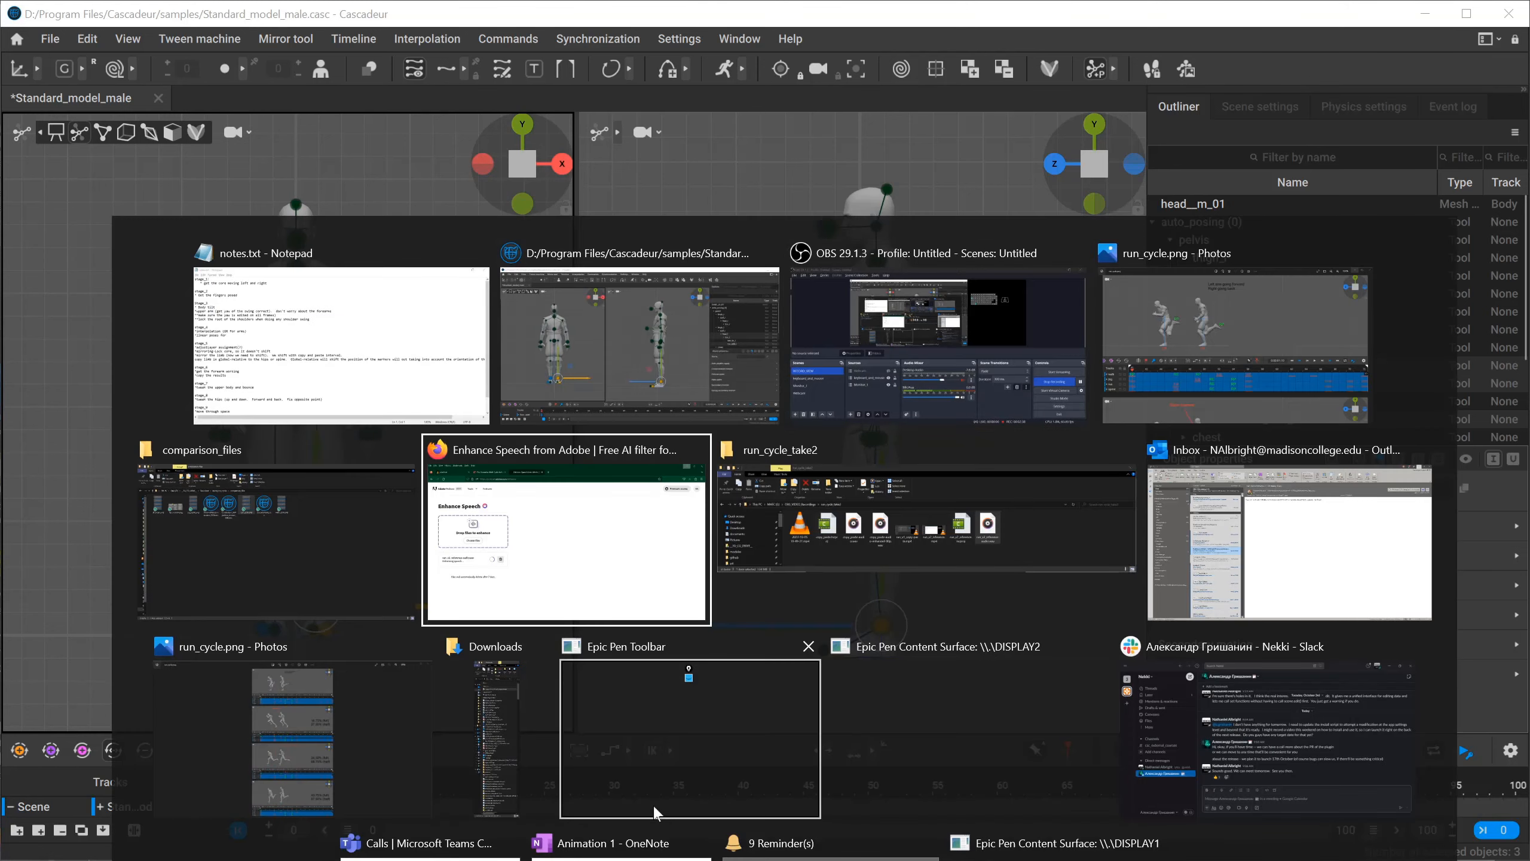
key(Tab)
key(Tab)
key(Tab)
key(Tab)
key(Tab)
key(Tab)
key(Tab)
key(Tab)
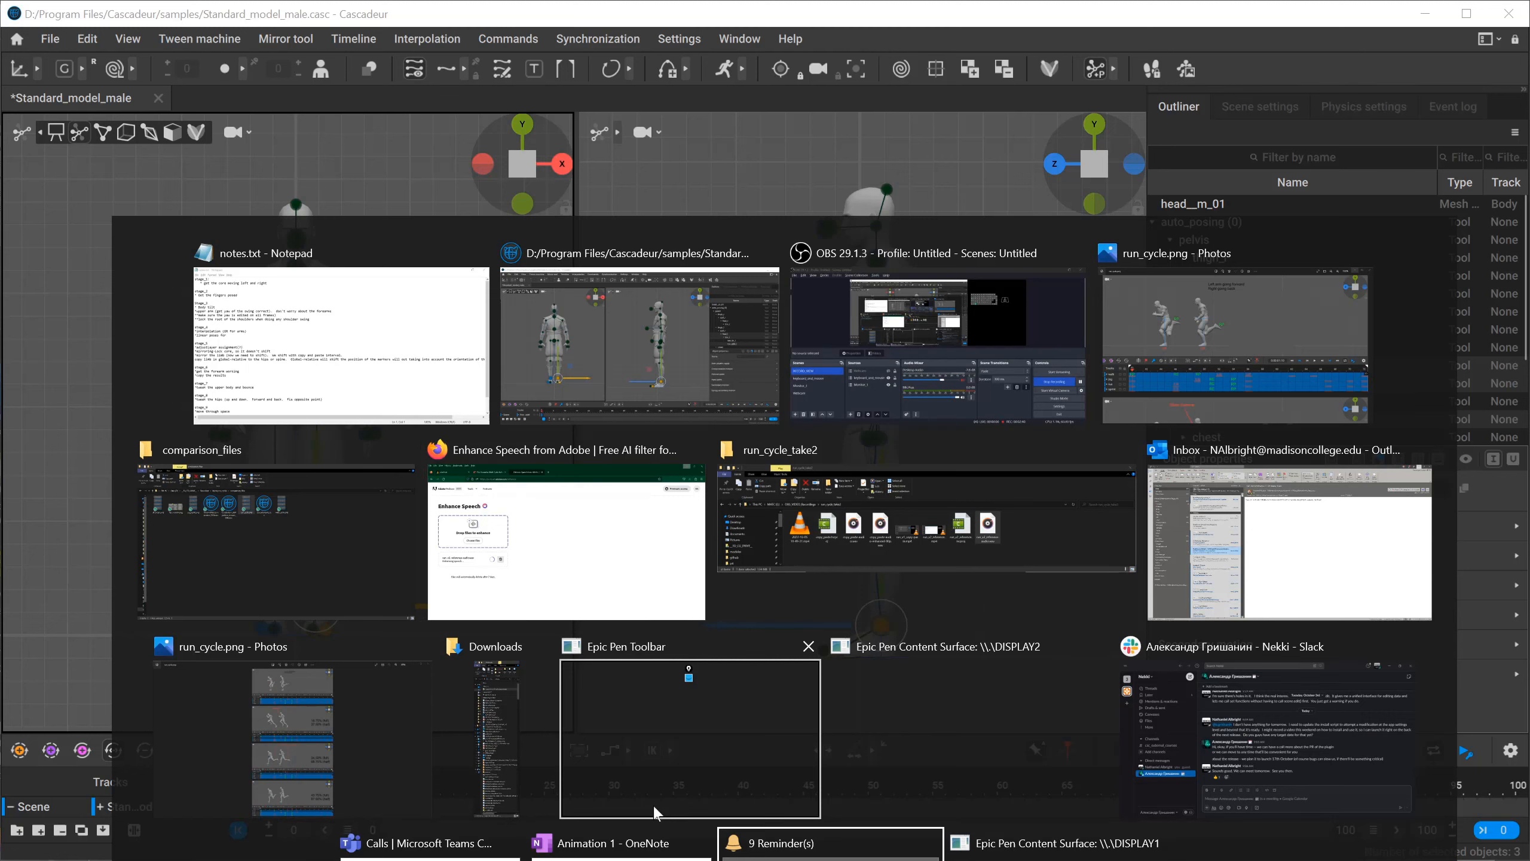
key(Tab)
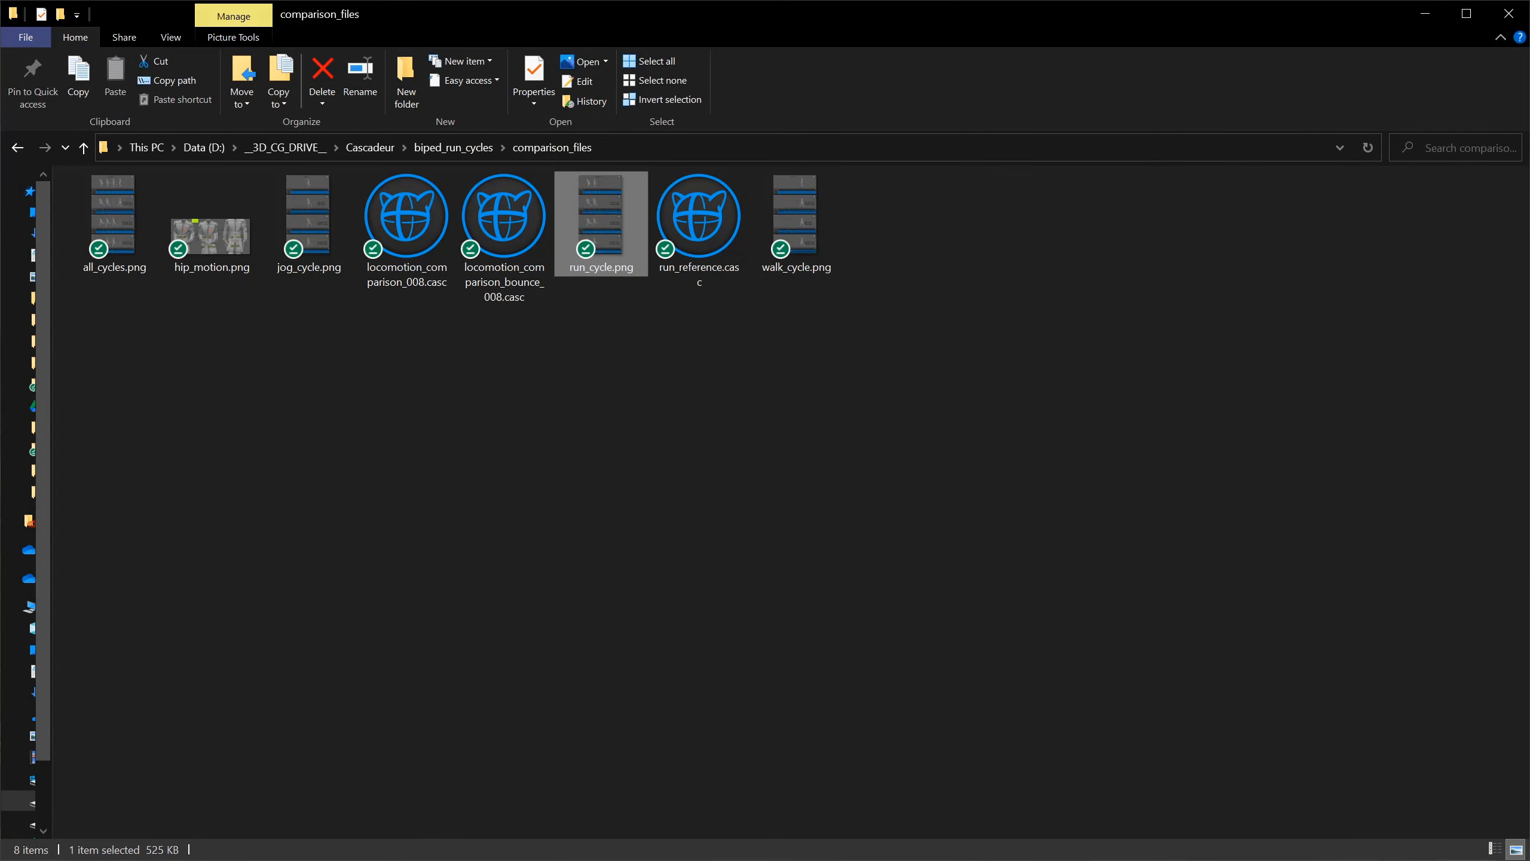
key(alt+Tab)
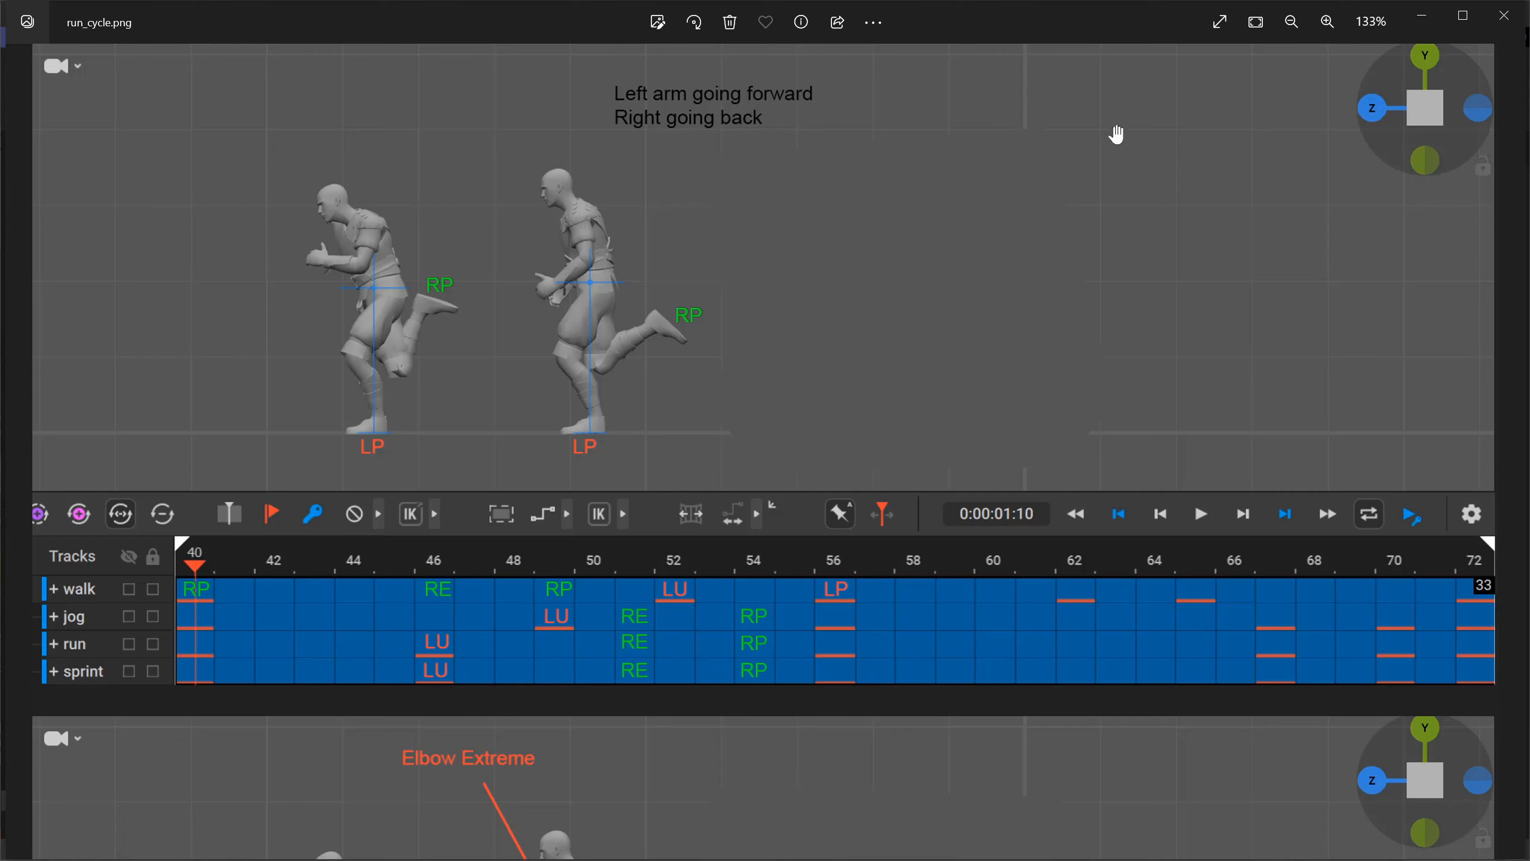
click(1420, 18)
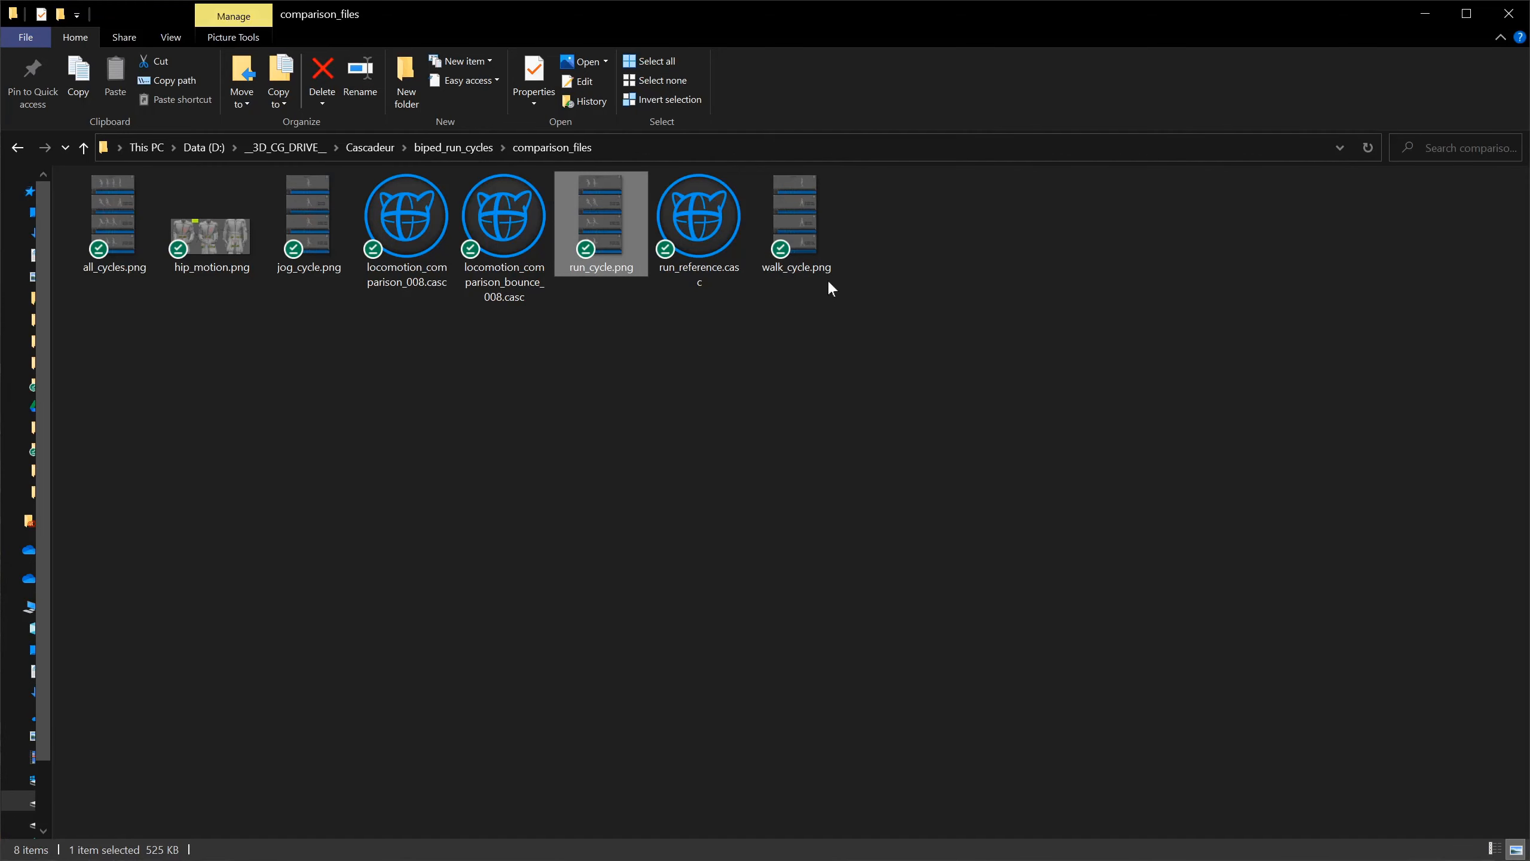
Return to Cascadeur, lift the right foot up behind the body in the side view, and rotate its toes downward.
key(alt+Tab)
key(alt+Tab)
key(alt+Tab)
drag(820, 548, 936, 450)
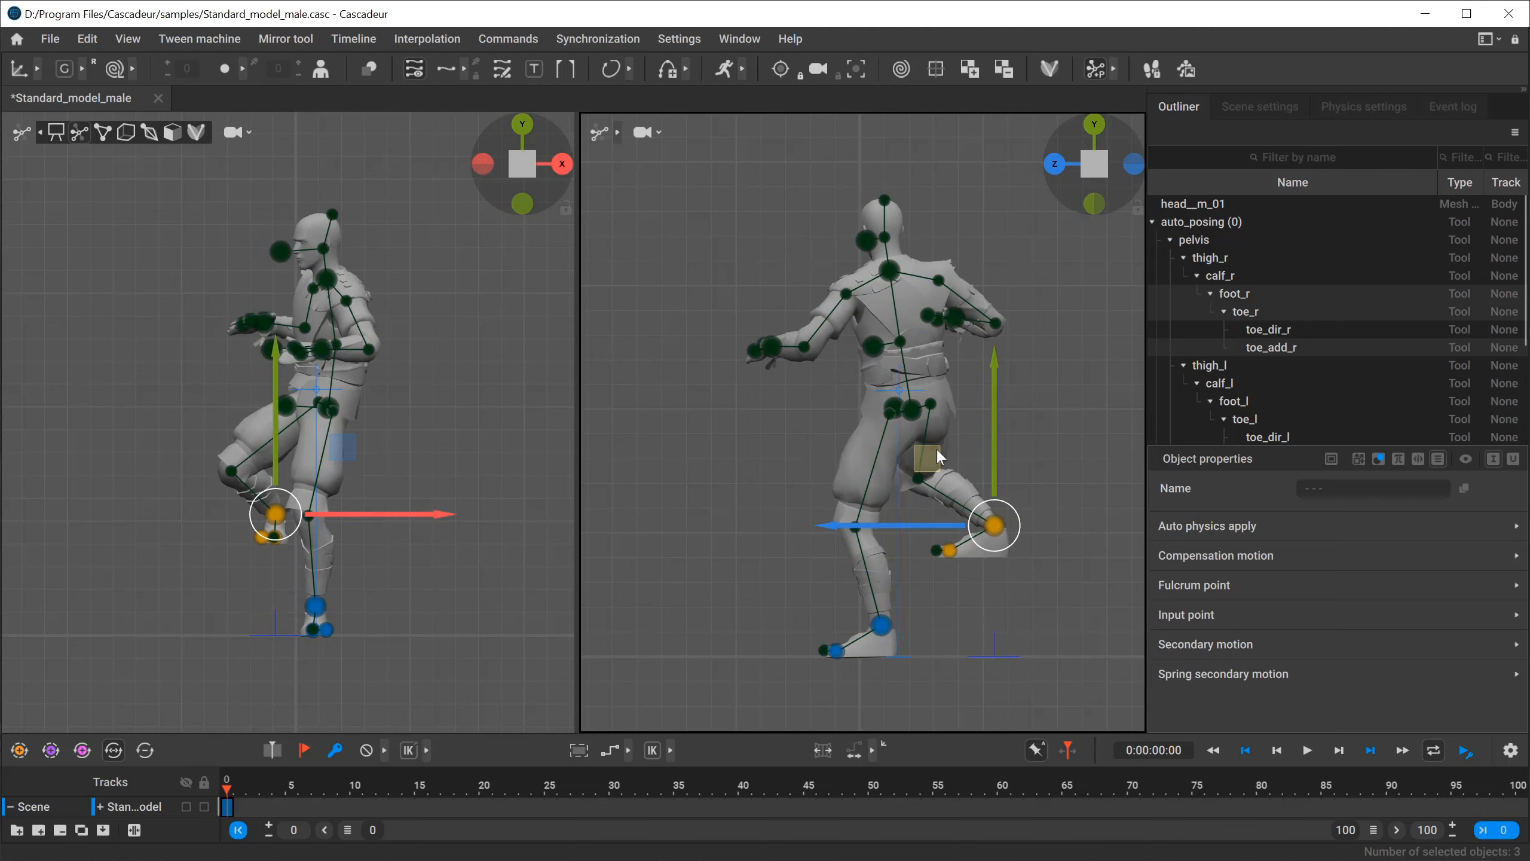
key(e)
drag(975, 387, 879, 562)
click(720, 482)
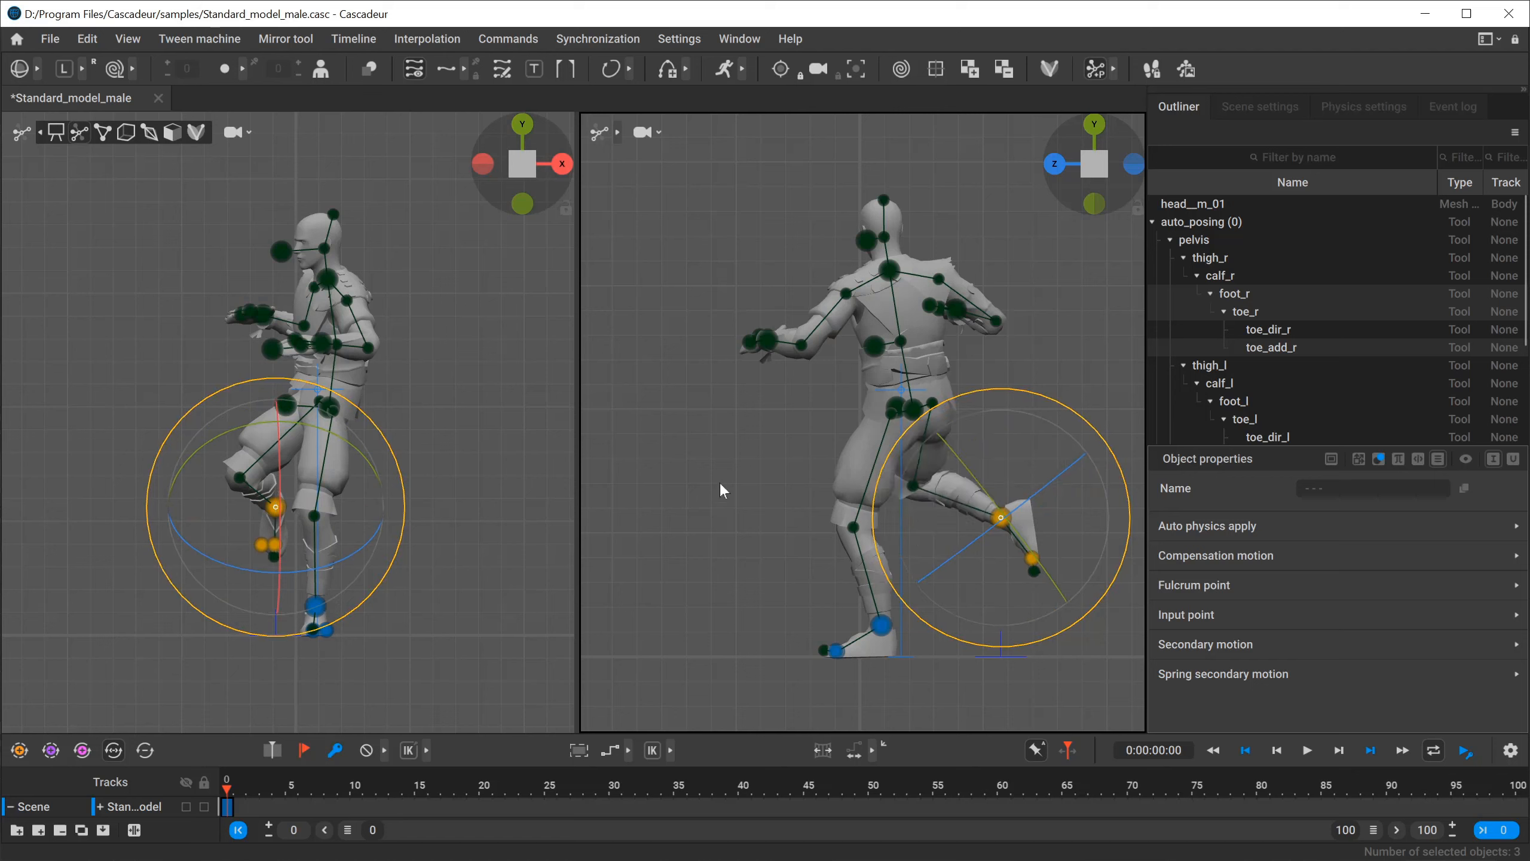
Move the pelvis point forward along the Z axis in the side view.
click(910, 424)
key(w)
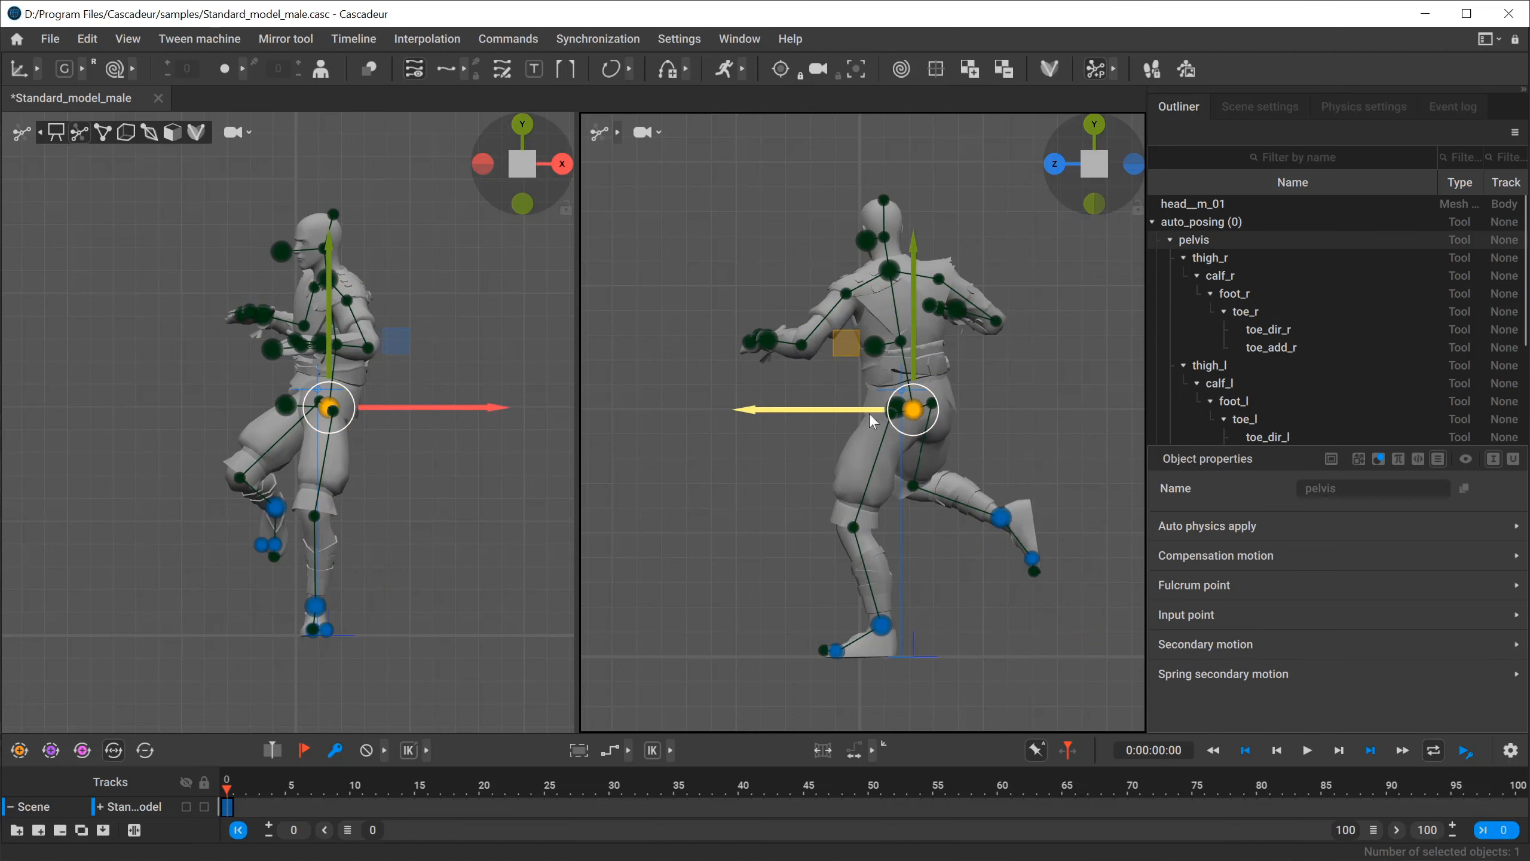
drag(869, 413, 825, 416)
click(685, 424)
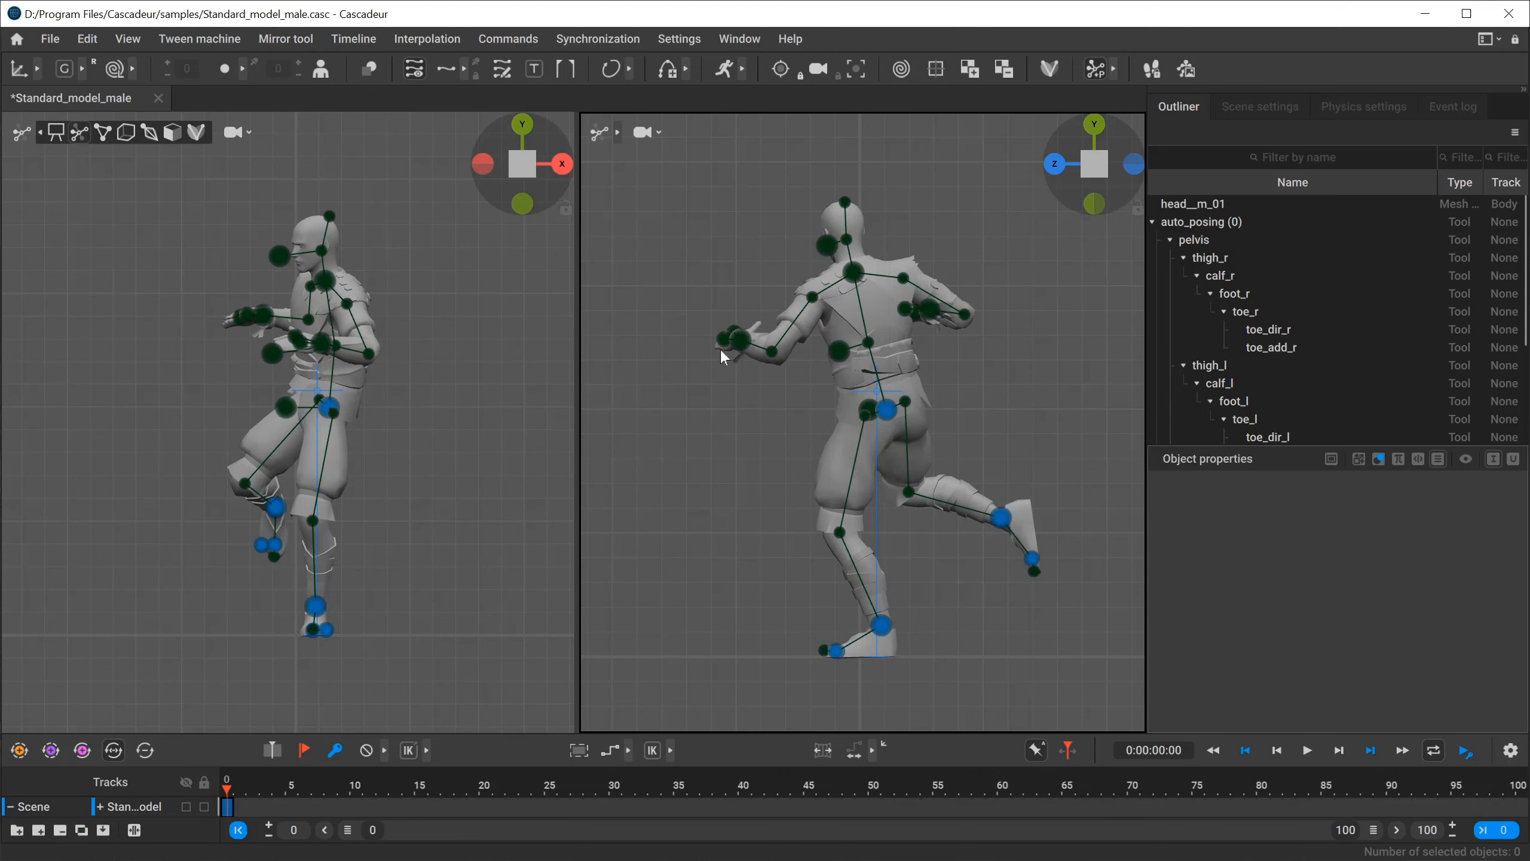
Move the left and right hand points to waist height in front of the pelvis.
click(738, 339)
drag(665, 280, 744, 336)
click(263, 314)
drag(928, 308, 830, 393)
mouse_move(389, 393)
mouse_down()
mouse_move(369, 393)
mouse_move(412, 410)
mouse_up()
Move the left knee point slightly outward along the X axis in the front view.
click(328, 408)
click(303, 512)
click(310, 518)
drag(420, 519, 434, 519)
click(288, 533)
click(257, 511)
click(970, 566)
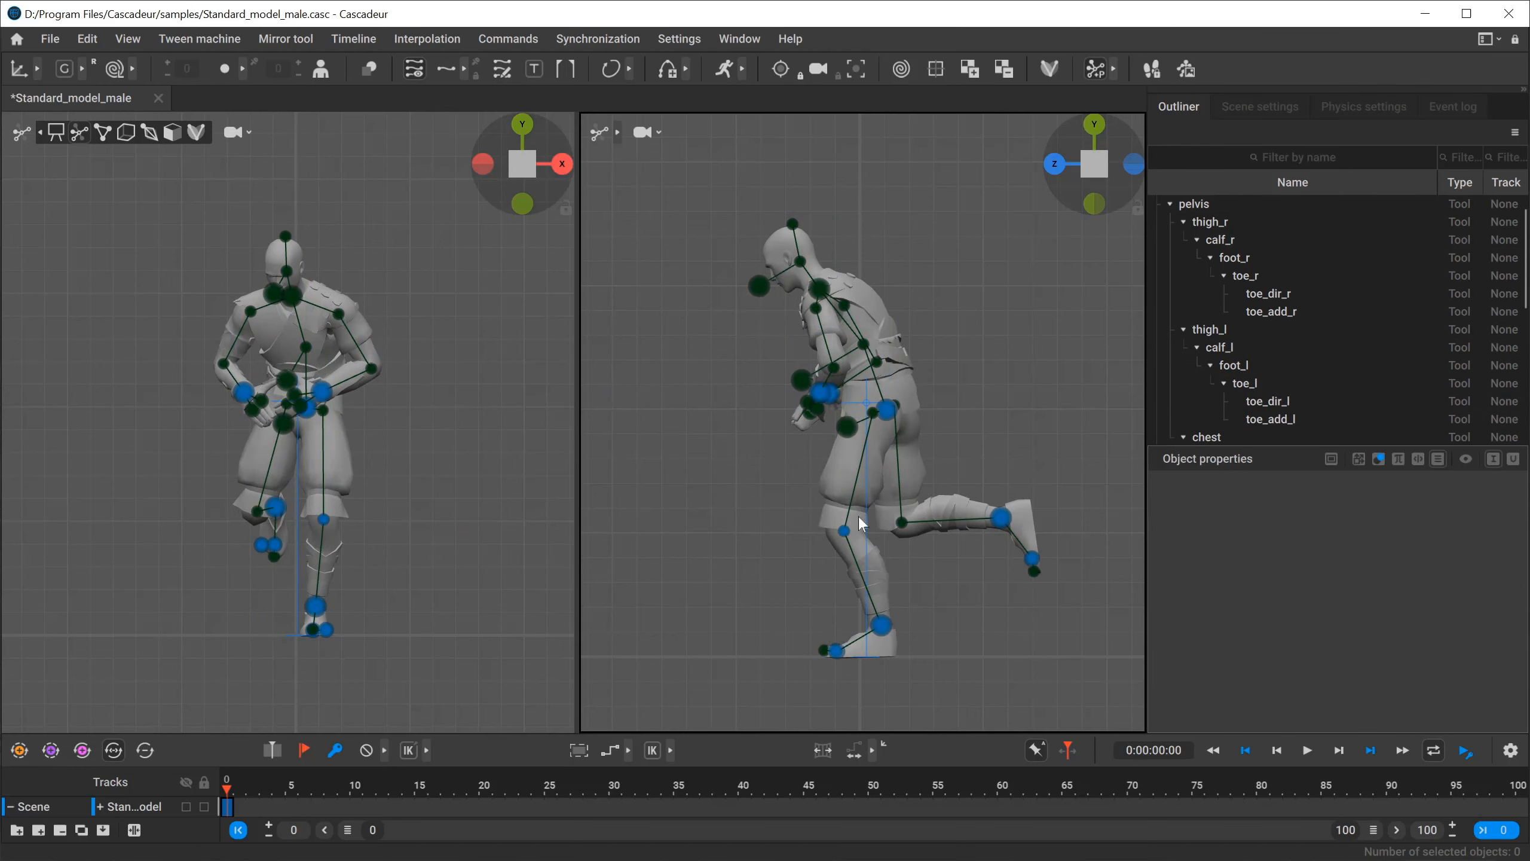
Raise the right foot higher behind the body and rotate it so the toes trail backward.
click(1000, 517)
drag(948, 461, 922, 418)
click(1089, 444)
click(974, 473)
click(990, 352)
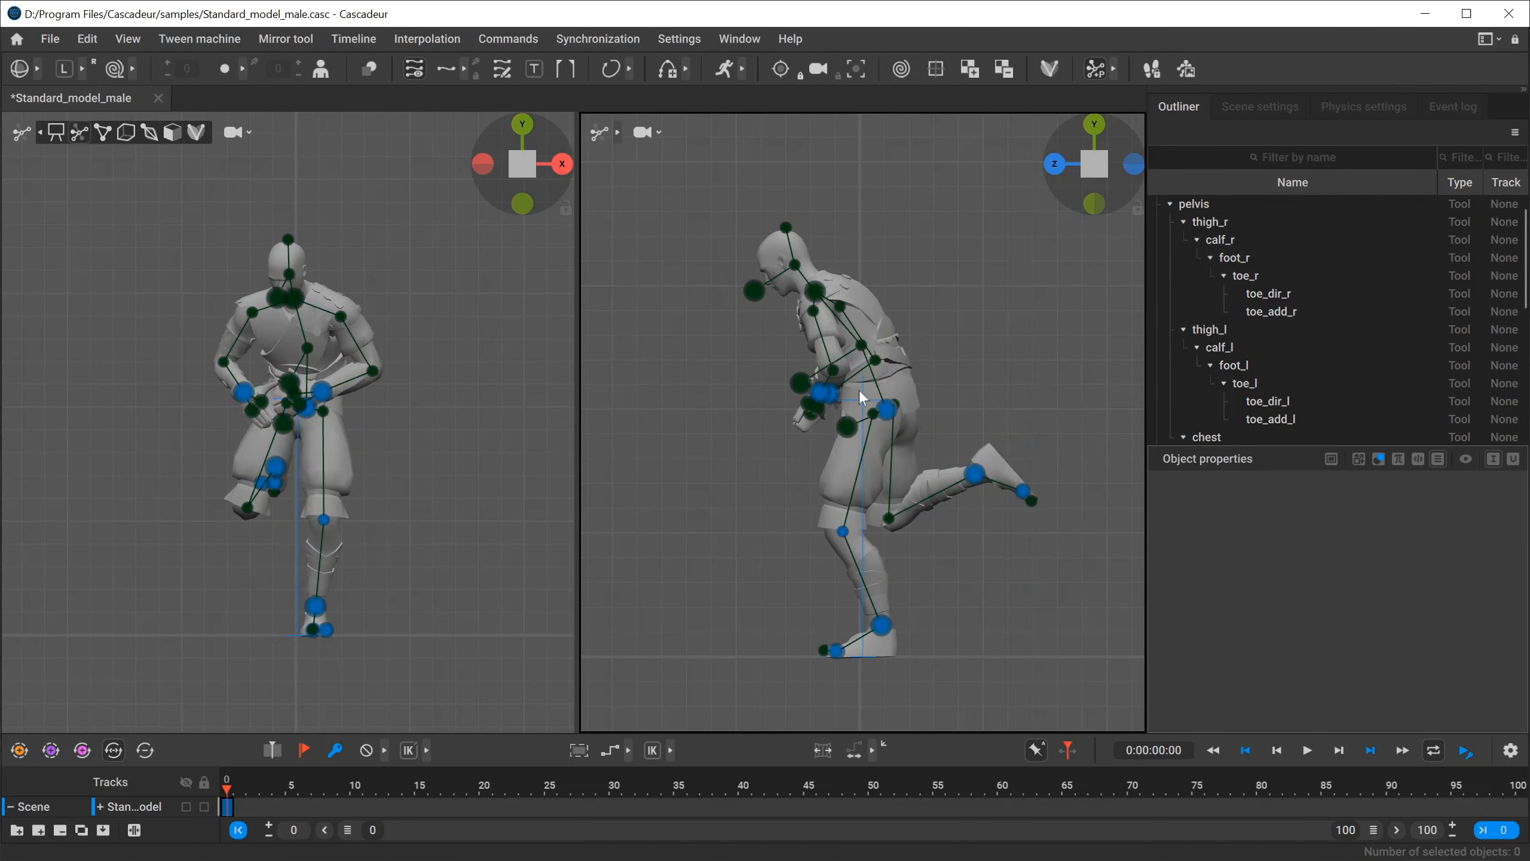
Move the neck point slightly up and back in global space to reduce the torso's forward lean.
click(832, 280)
drag(830, 295, 818, 304)
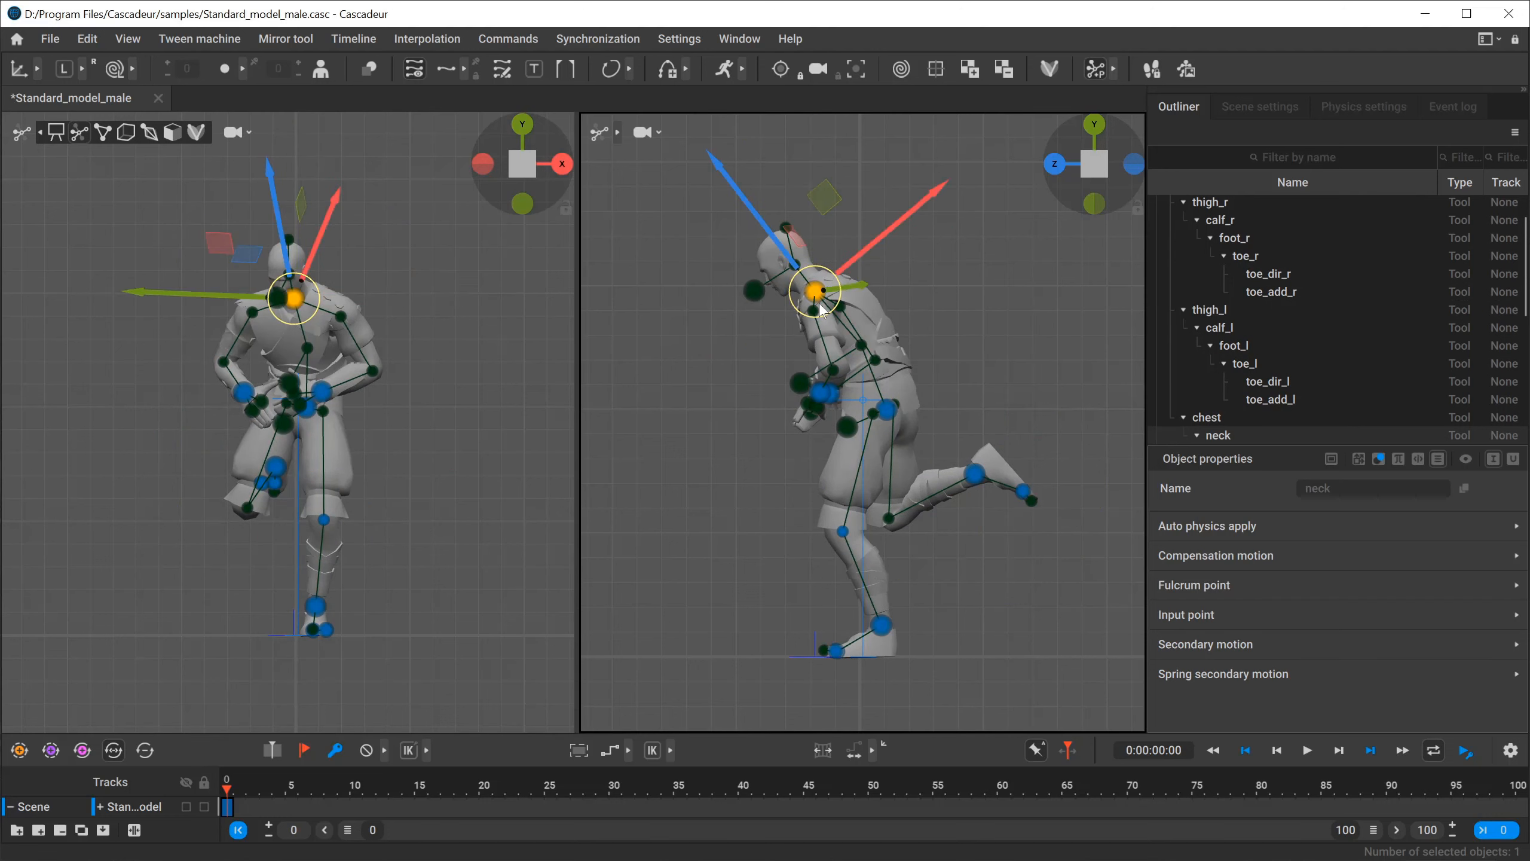
mouse_move(751, 227)
mouse_down()
mouse_move(774, 215)
mouse_move(753, 207)
mouse_move(766, 223)
mouse_up()
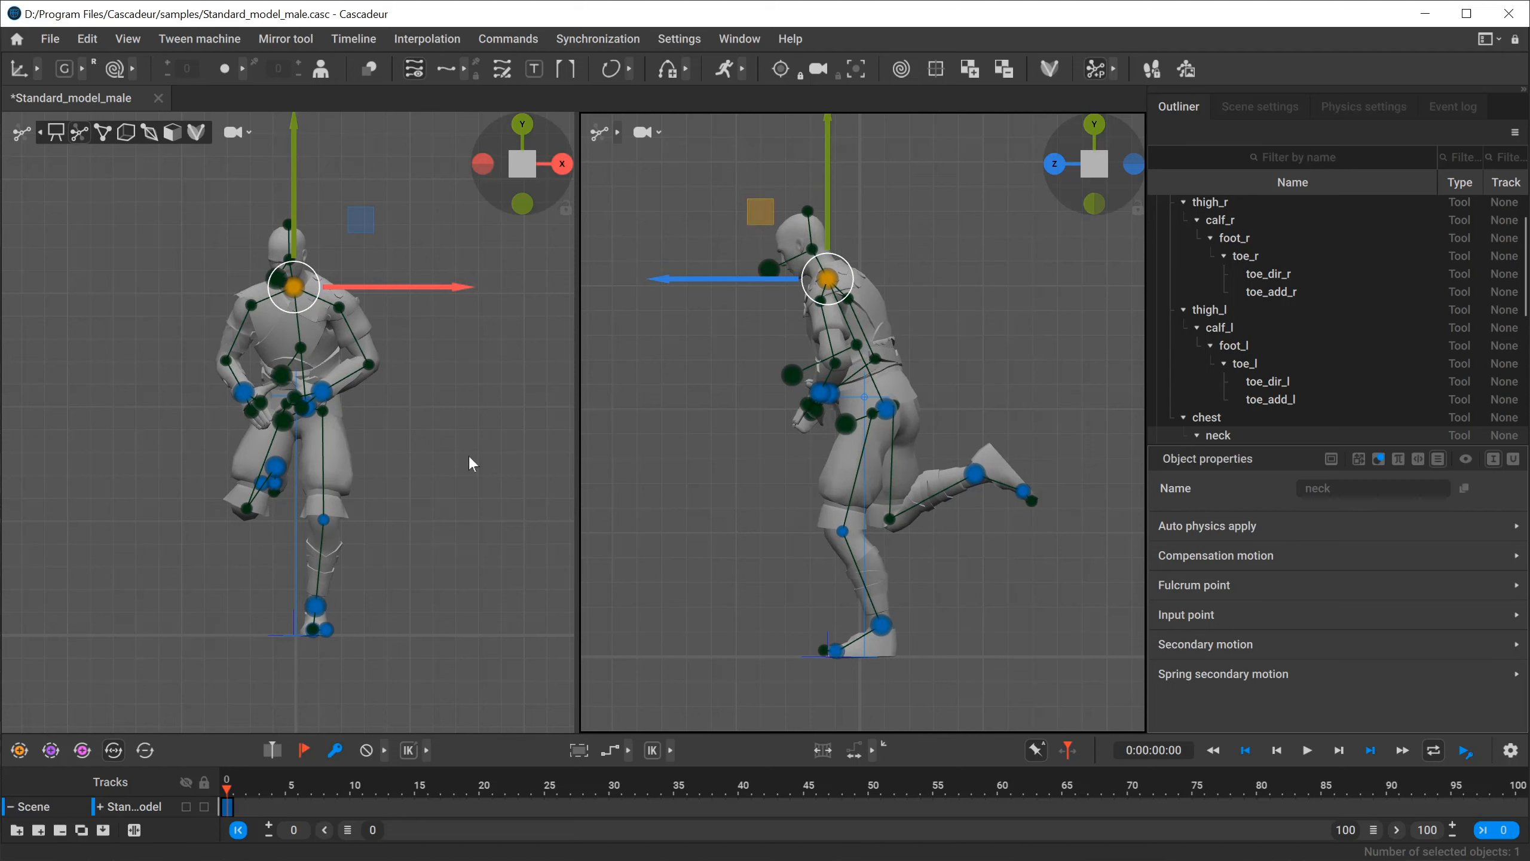
Move the left hand outward along the X axis and shift the pelvis direction controller to the body's centre line.
click(322, 392)
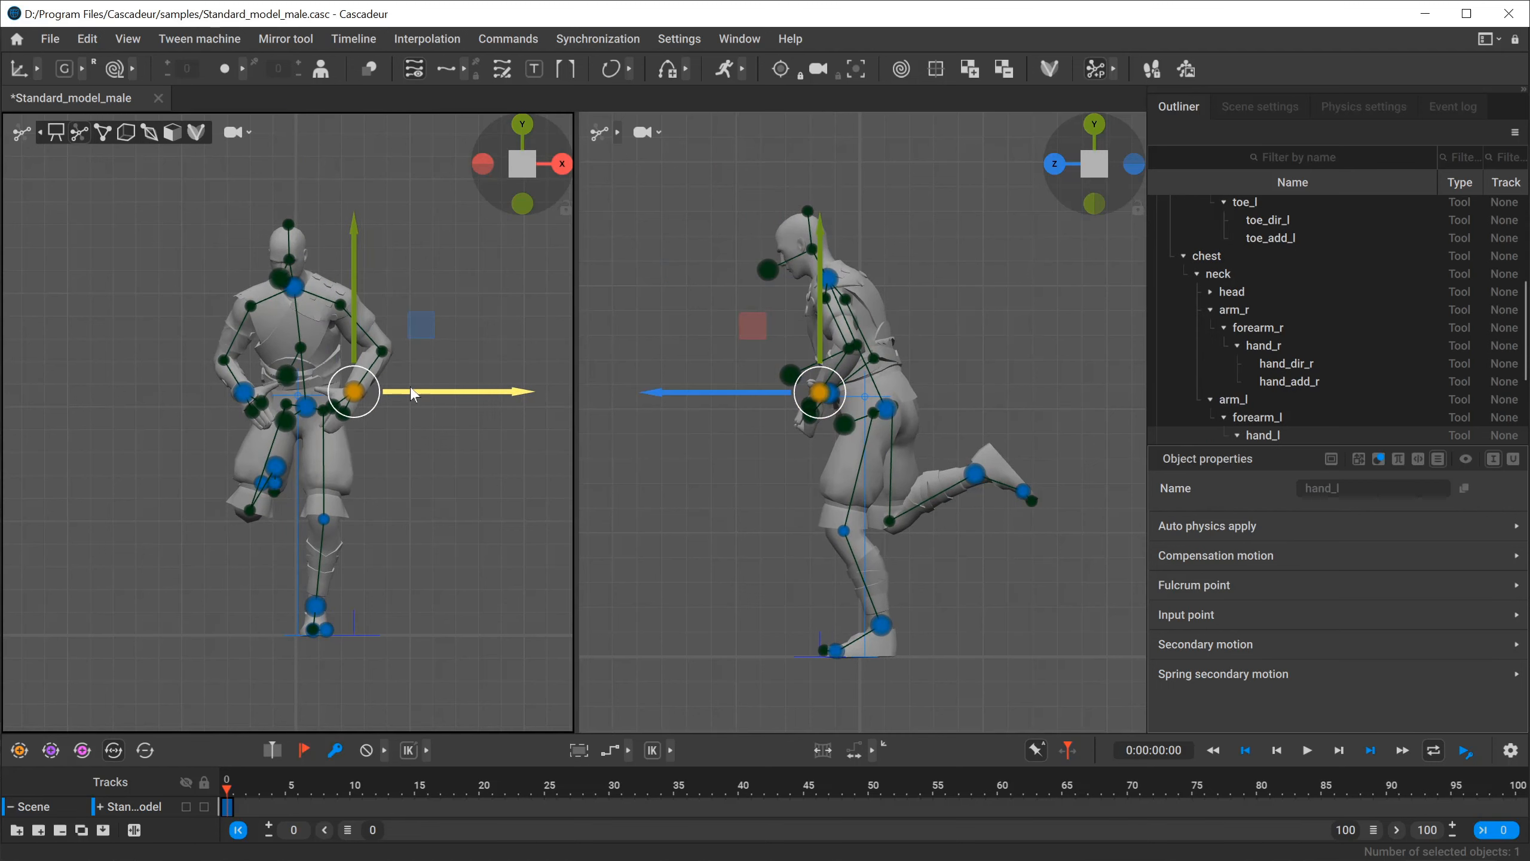
click(275, 419)
click(282, 421)
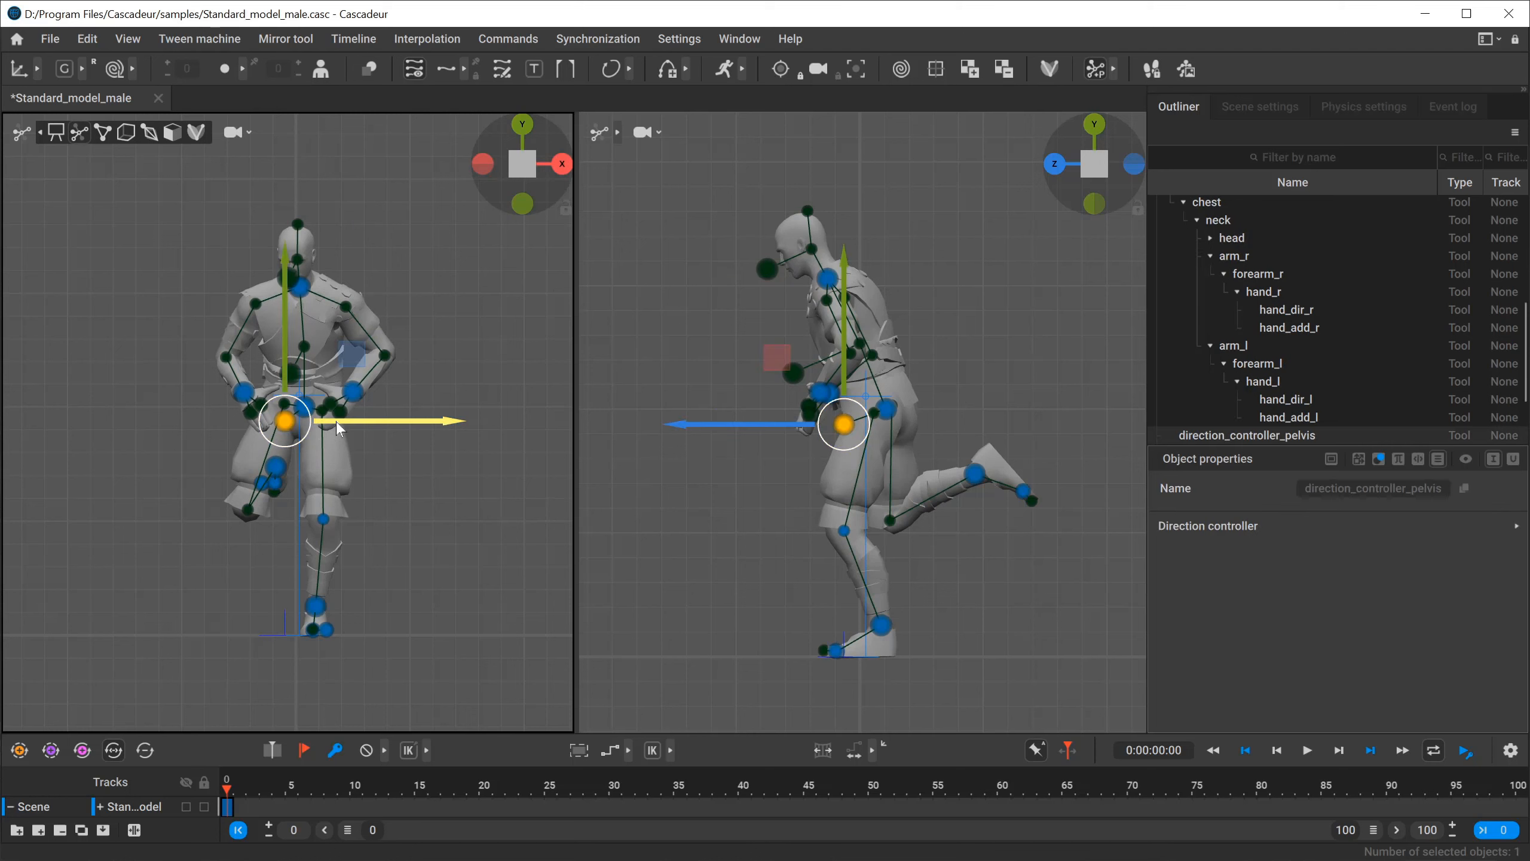
drag(341, 421, 364, 424)
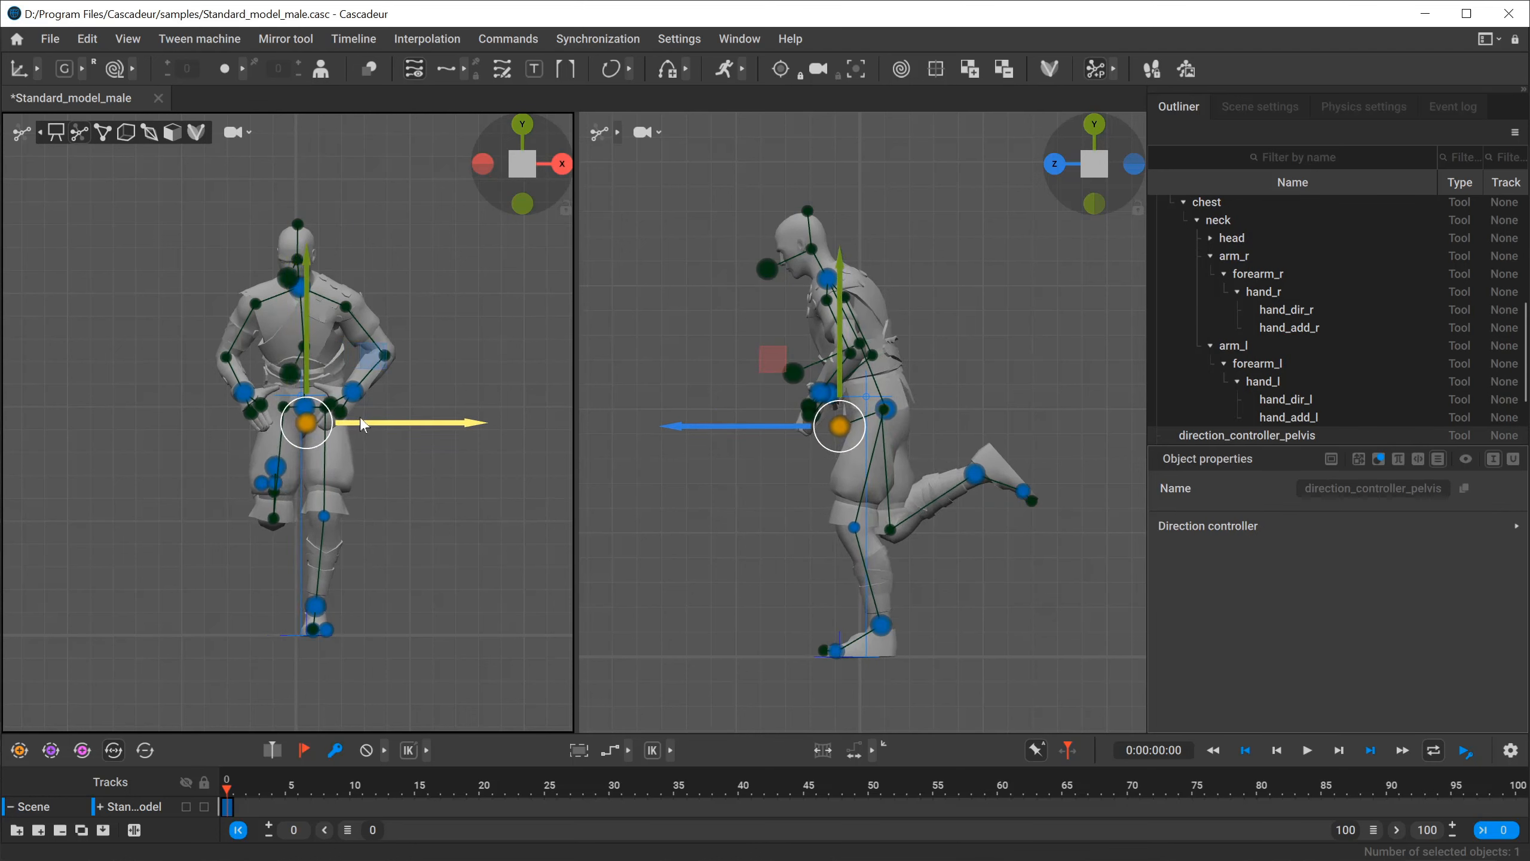
Move the left and right elbow points inward along the X axis, closer to the torso.
click(409, 353)
click(380, 355)
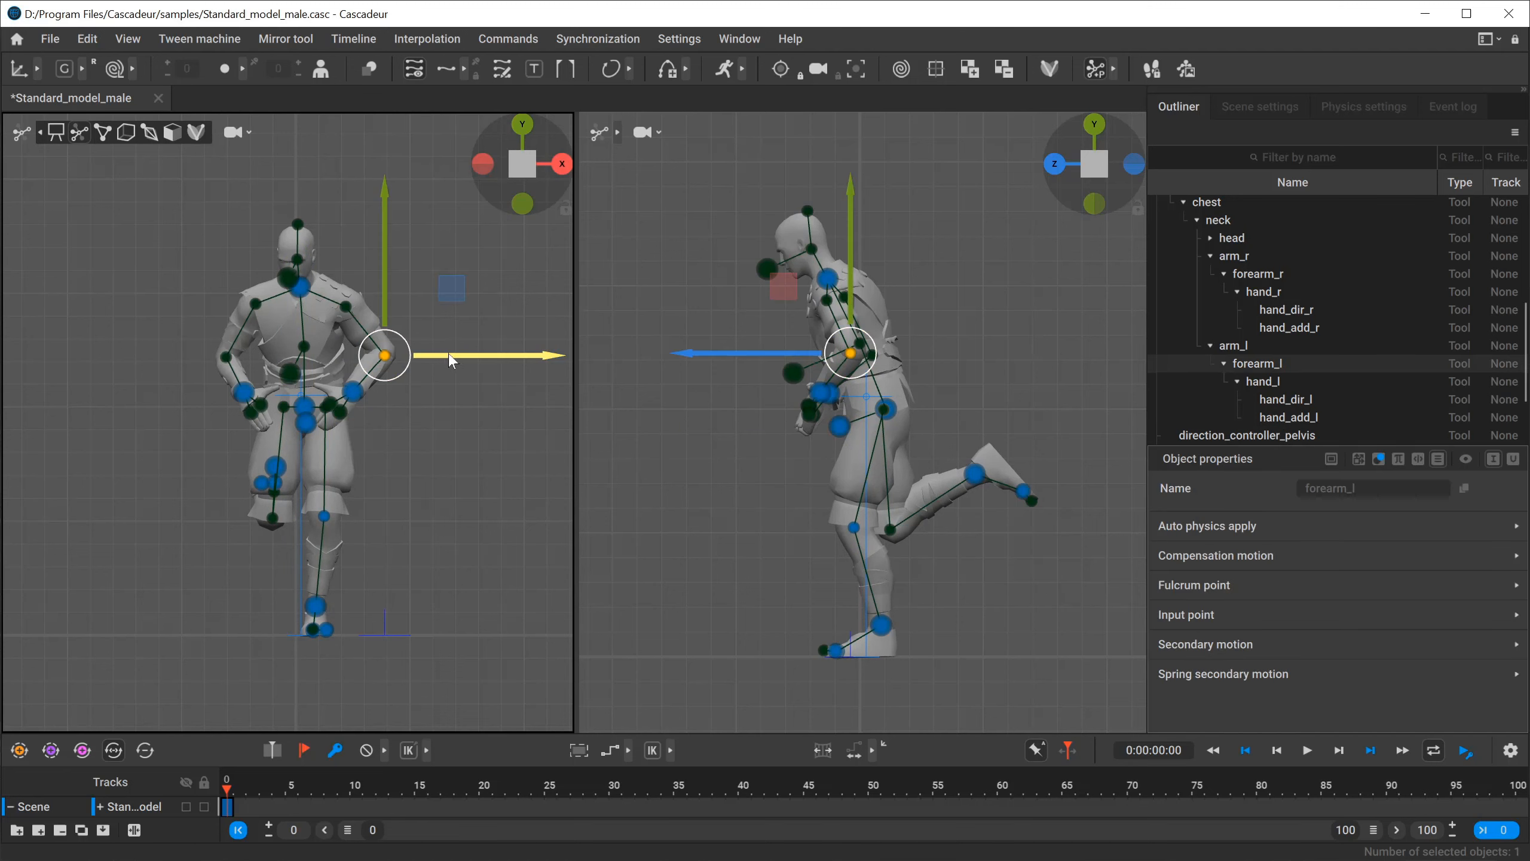
drag(428, 351, 392, 357)
click(226, 357)
Centre the head direction controller along the X axis and raise it slightly so the head looks forward.
click(294, 278)
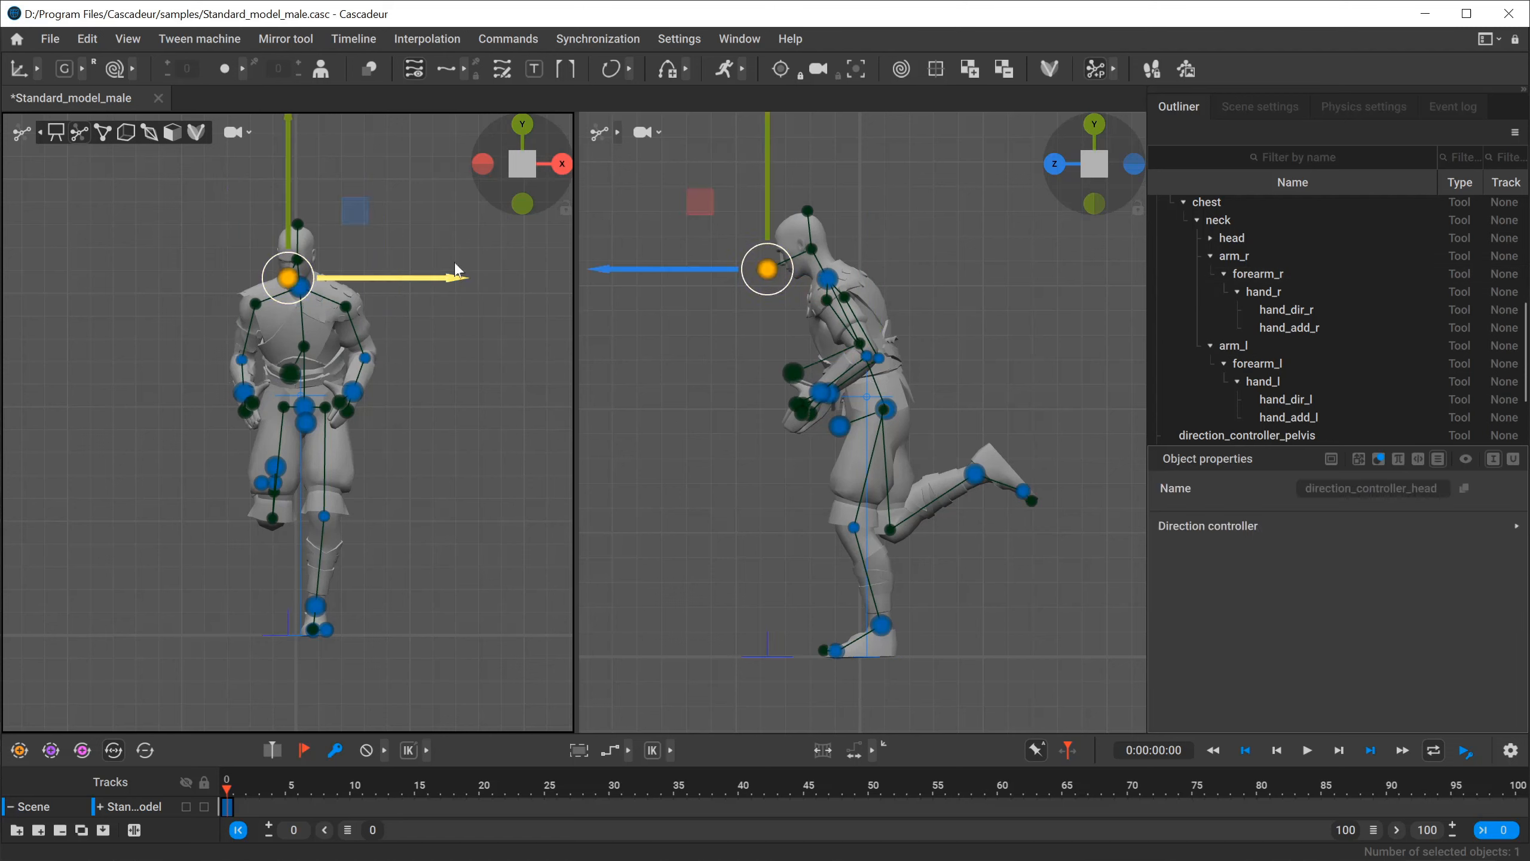
drag(405, 280, 407, 280)
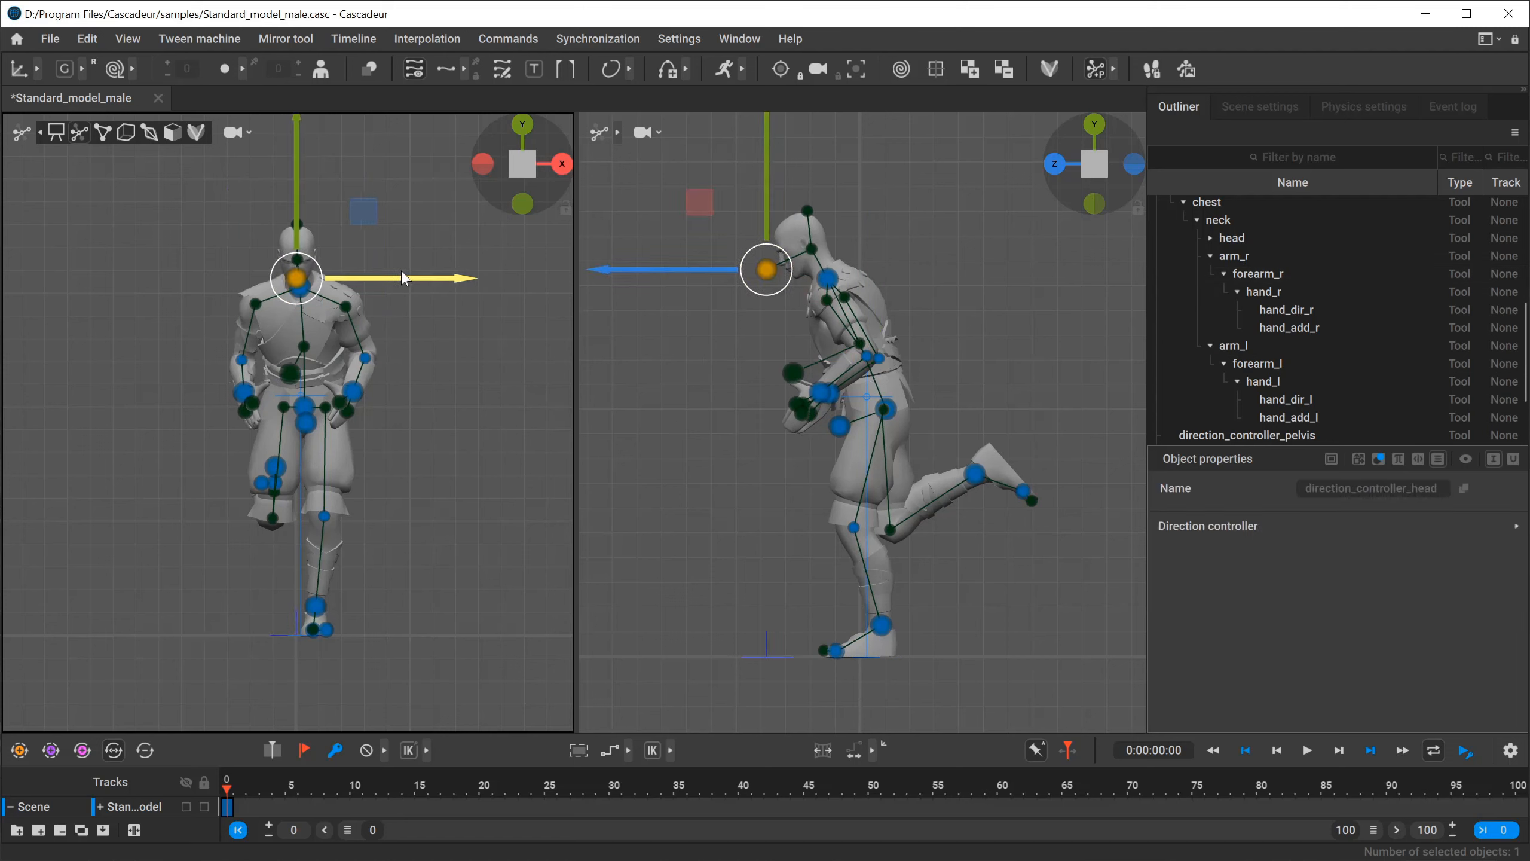
drag(703, 201, 701, 182)
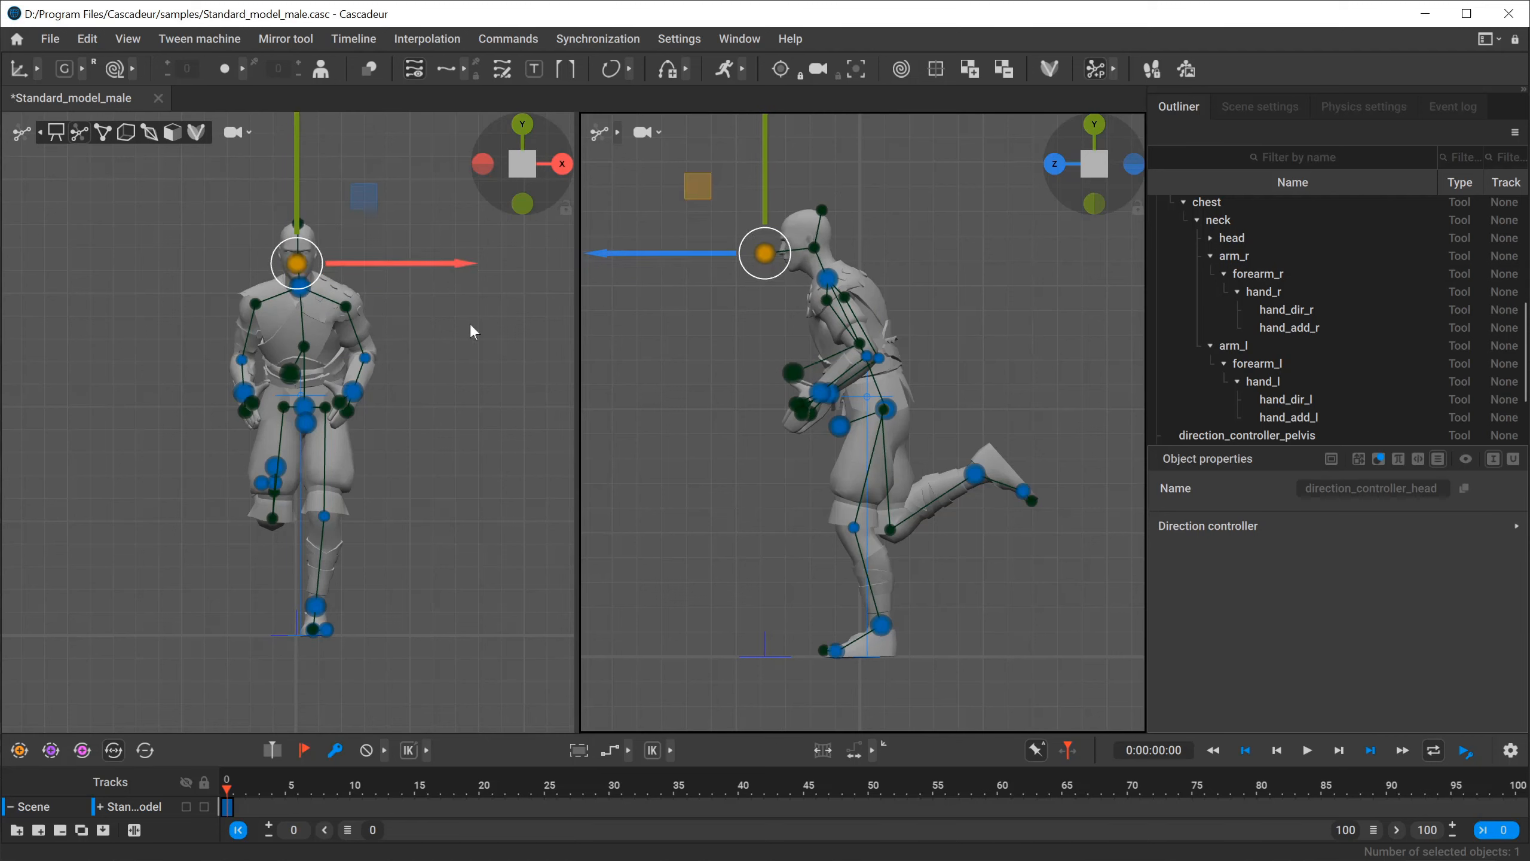
drag(757, 200, 758, 201)
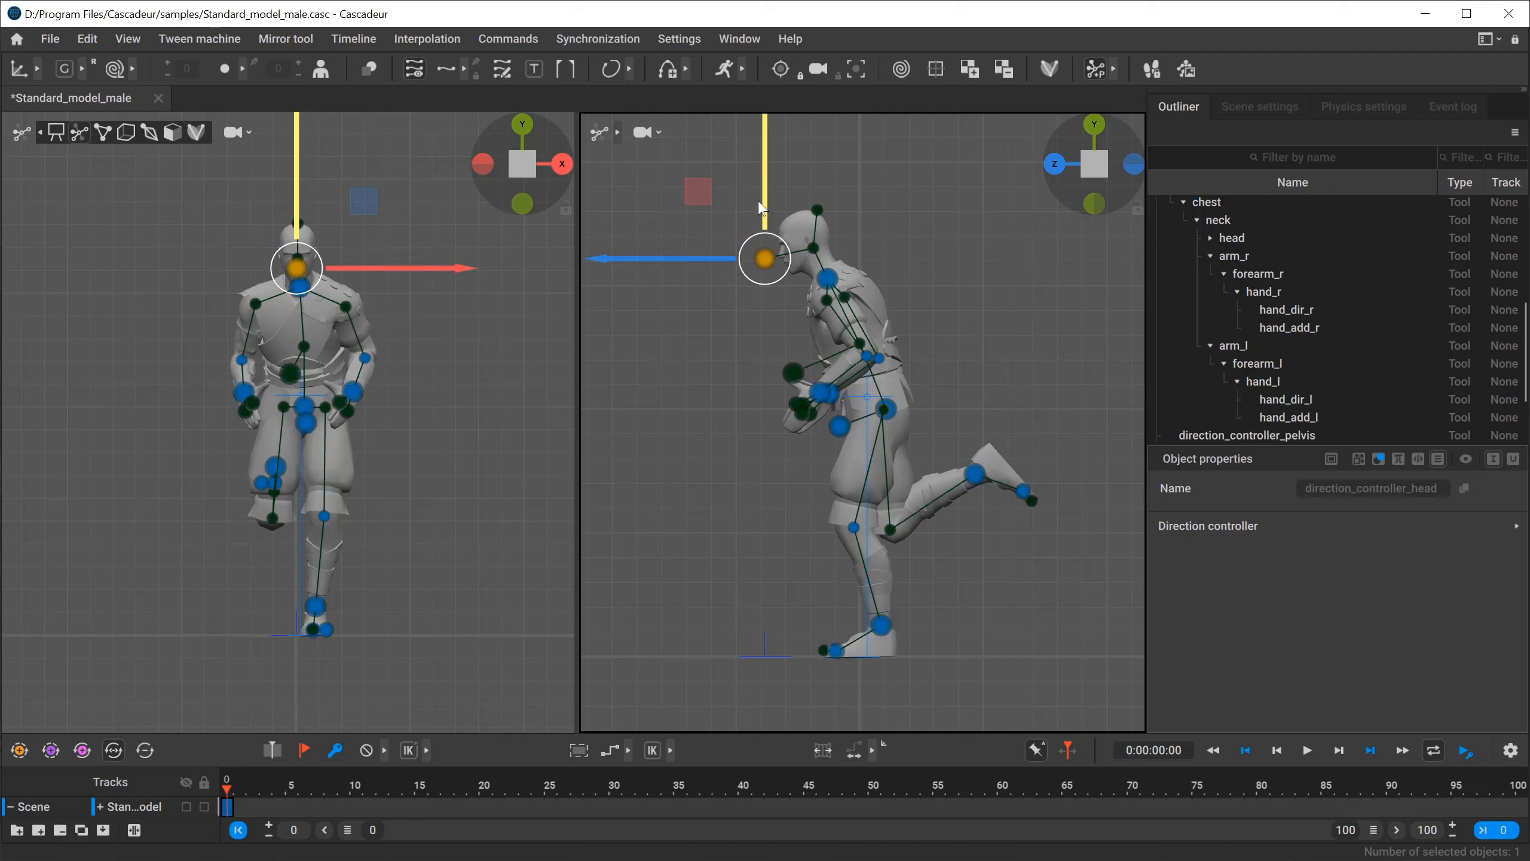
Hide the controllers in the side view and compare the pose with the run_cycle.png reference.
key(1)
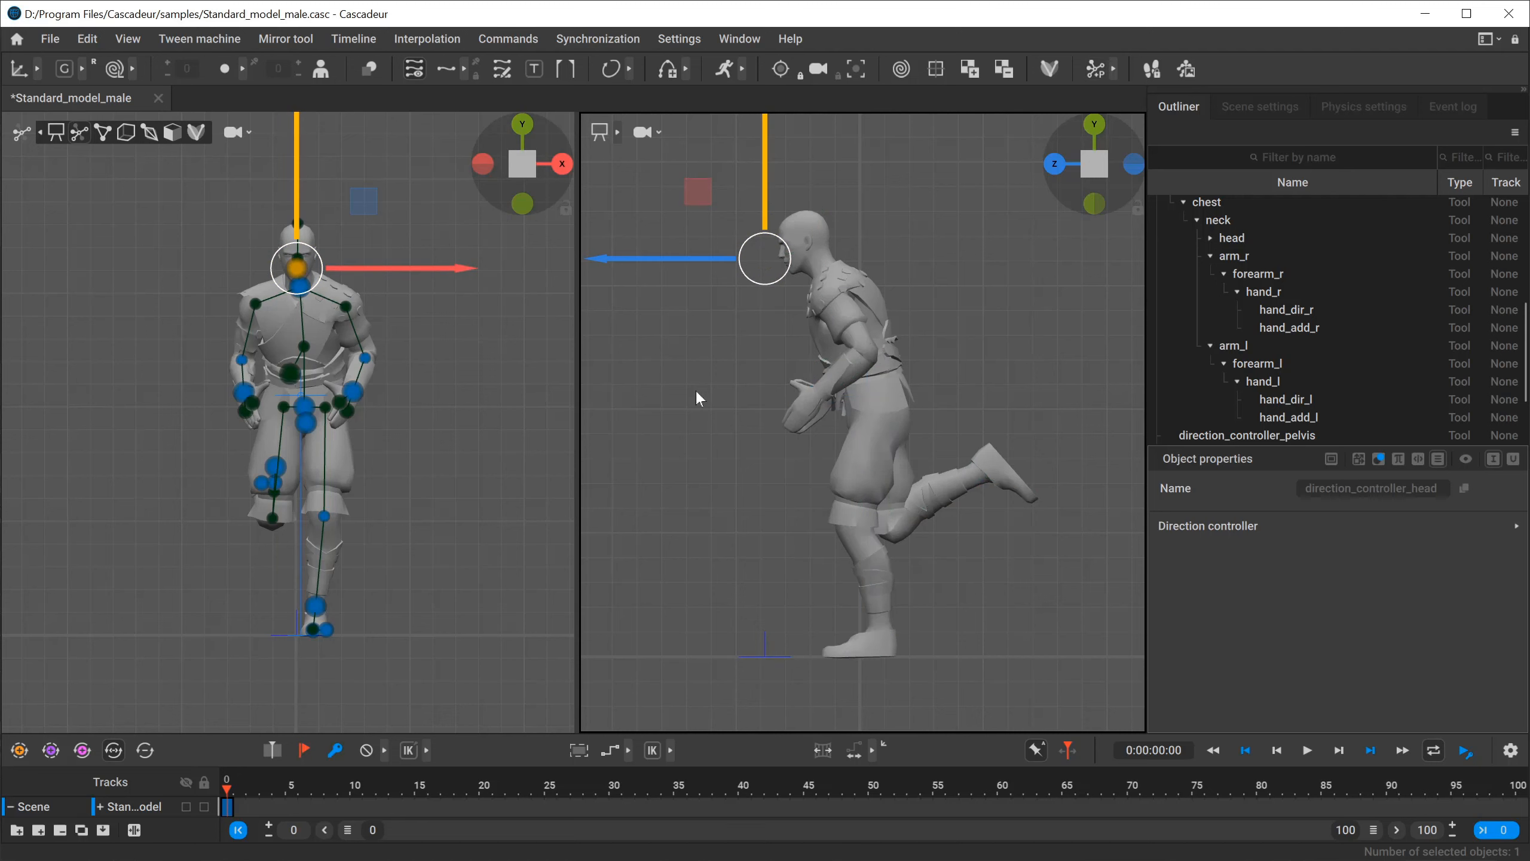
key(alt+Tab)
key(alt+Tab)
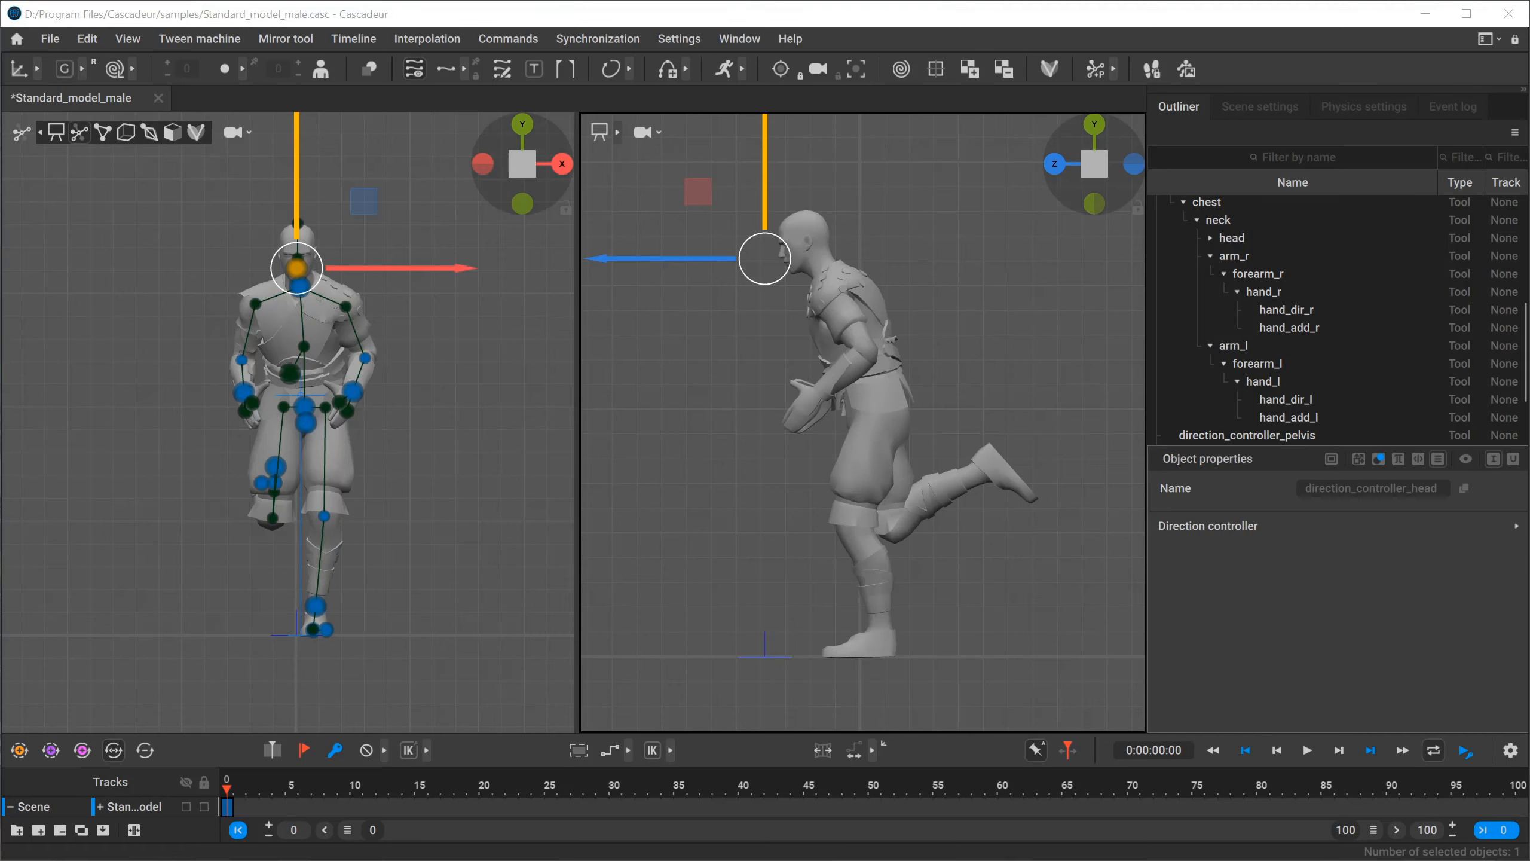
key(alt+Tab)
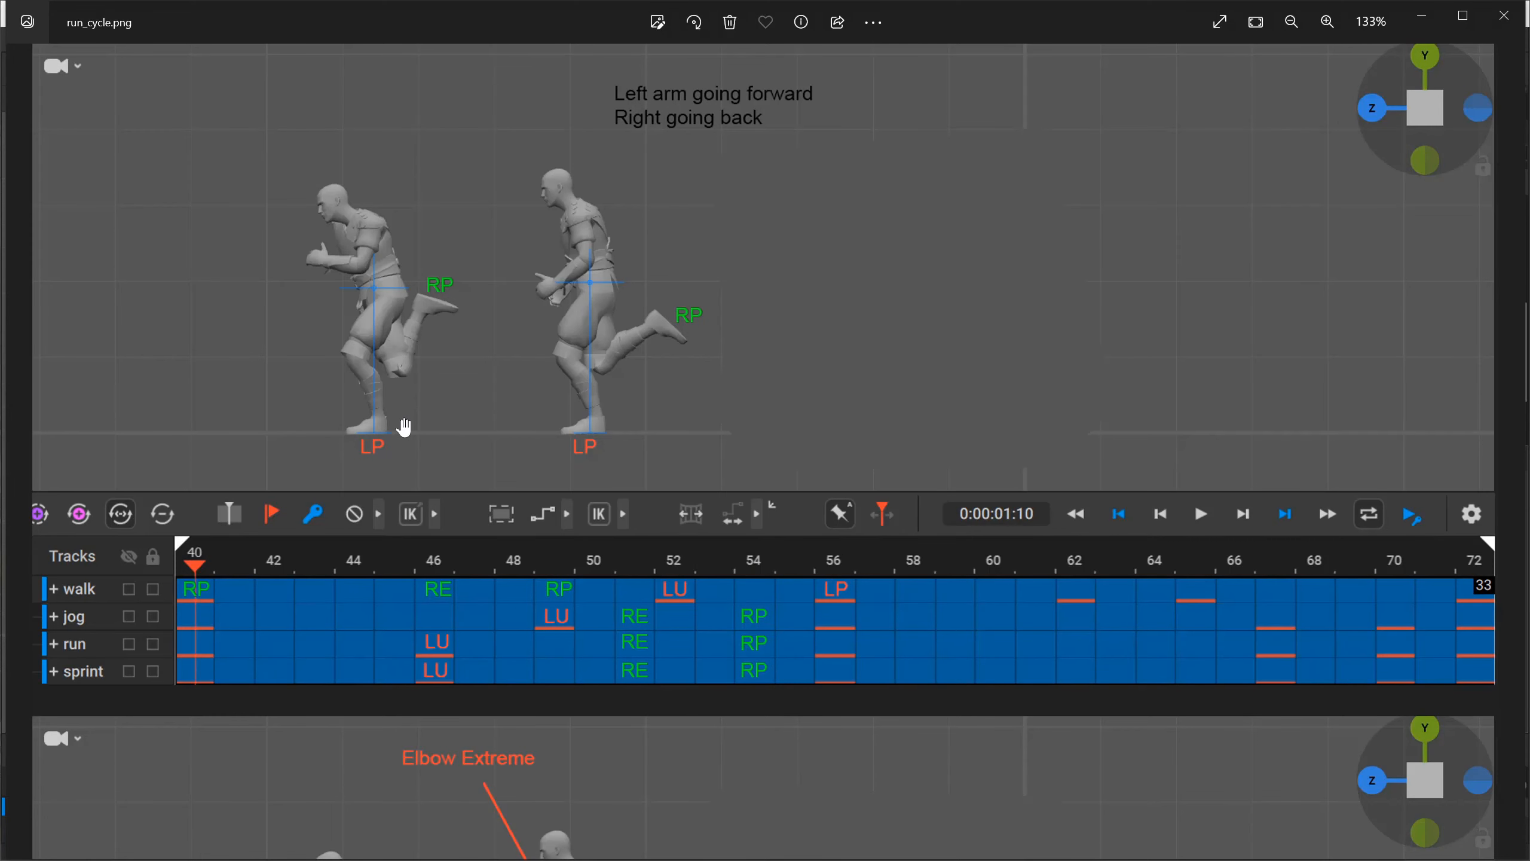
scroll(836, 423, up, 2)
scroll(841, 429, down, 2)
key(alt+Tab)
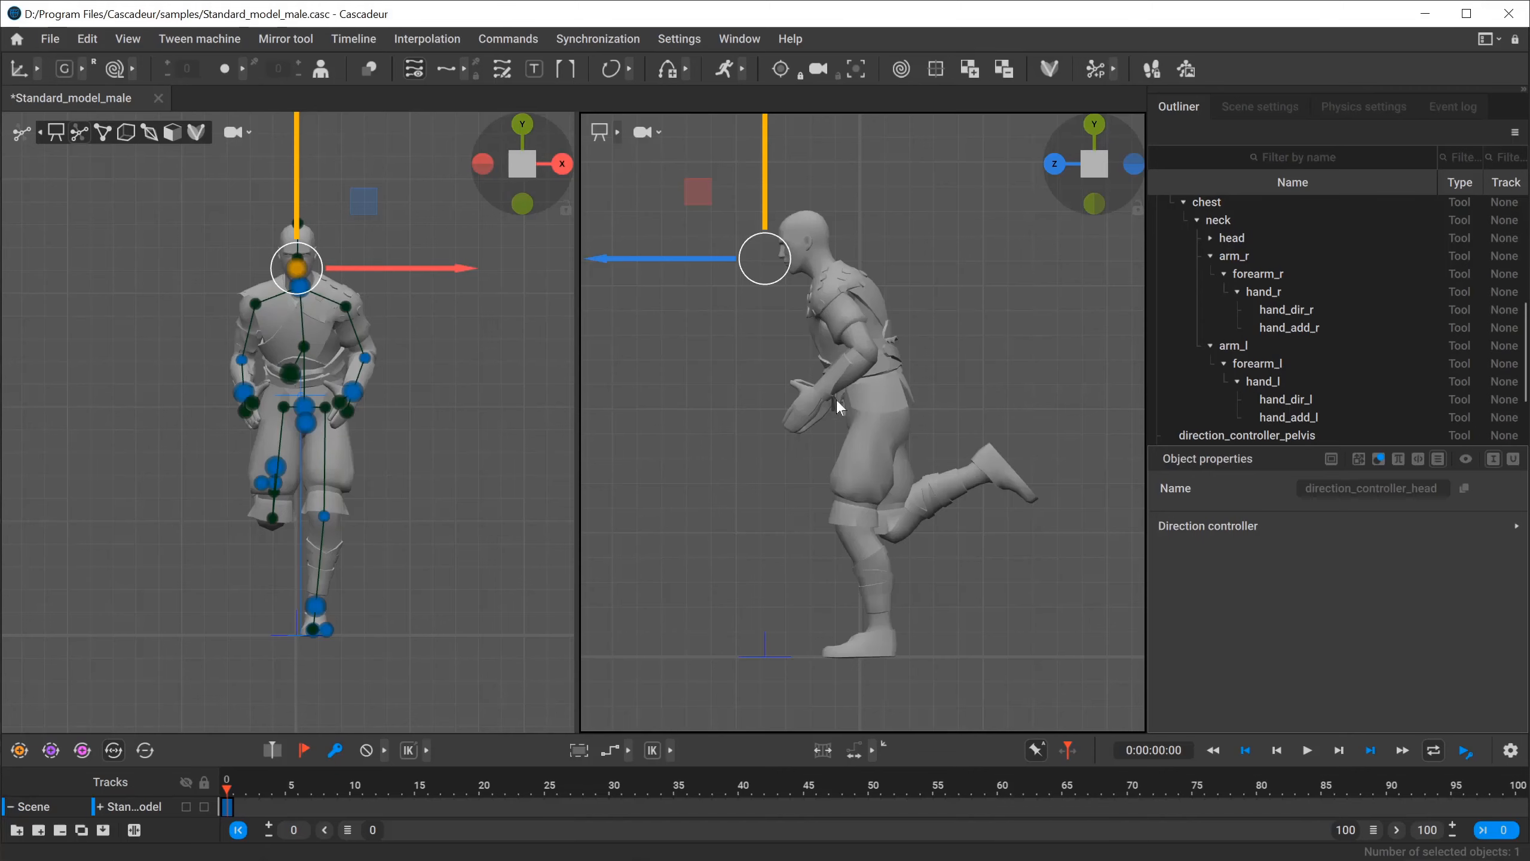
Select all active AutoPosing points except the planted left foot and lower them slightly along the Y axis.
click(970, 302)
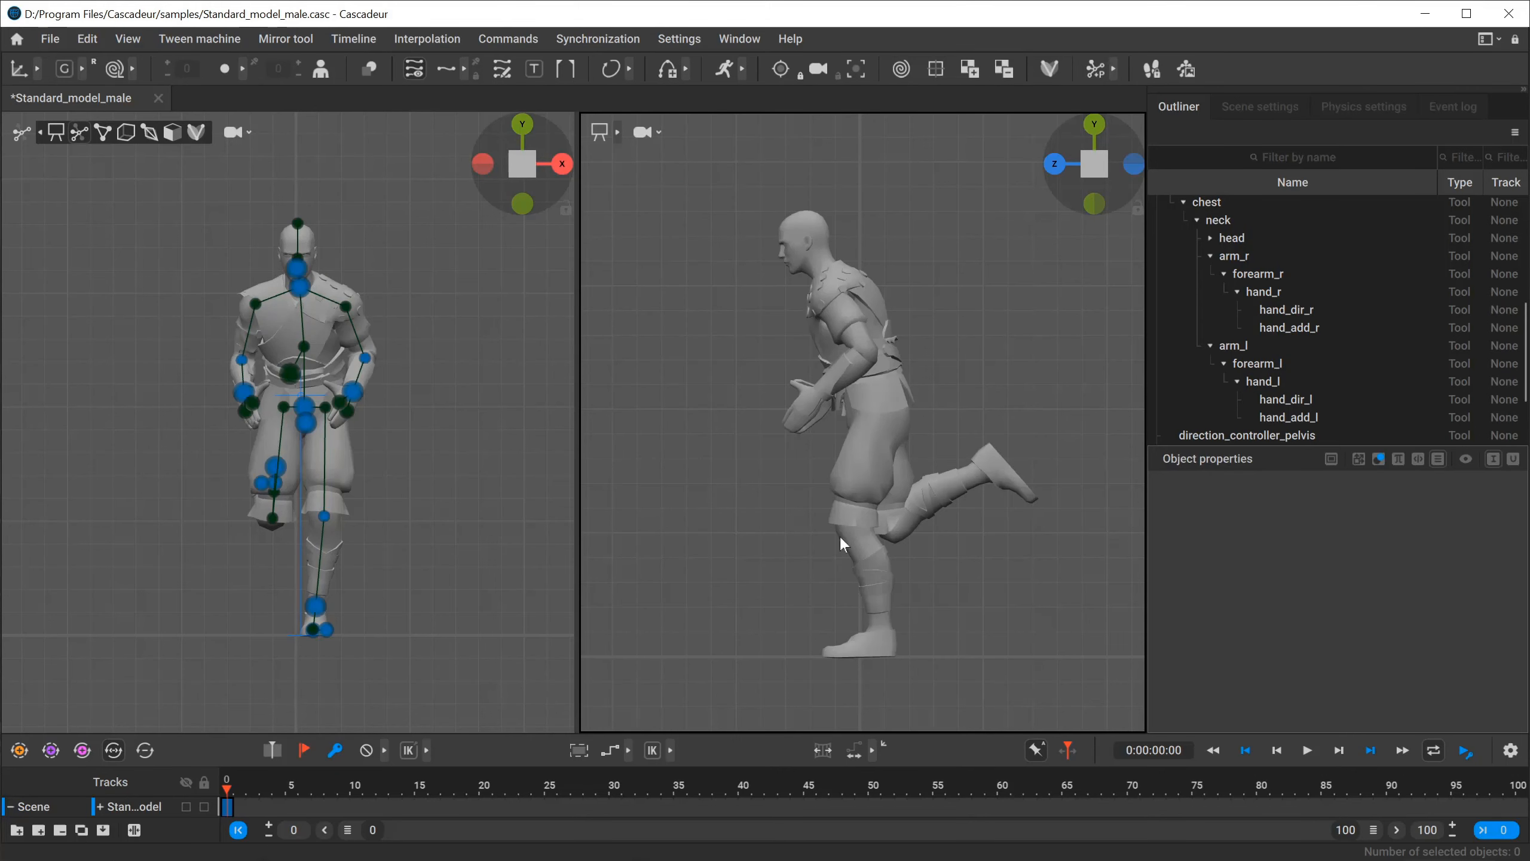
drag(729, 165, 1087, 567)
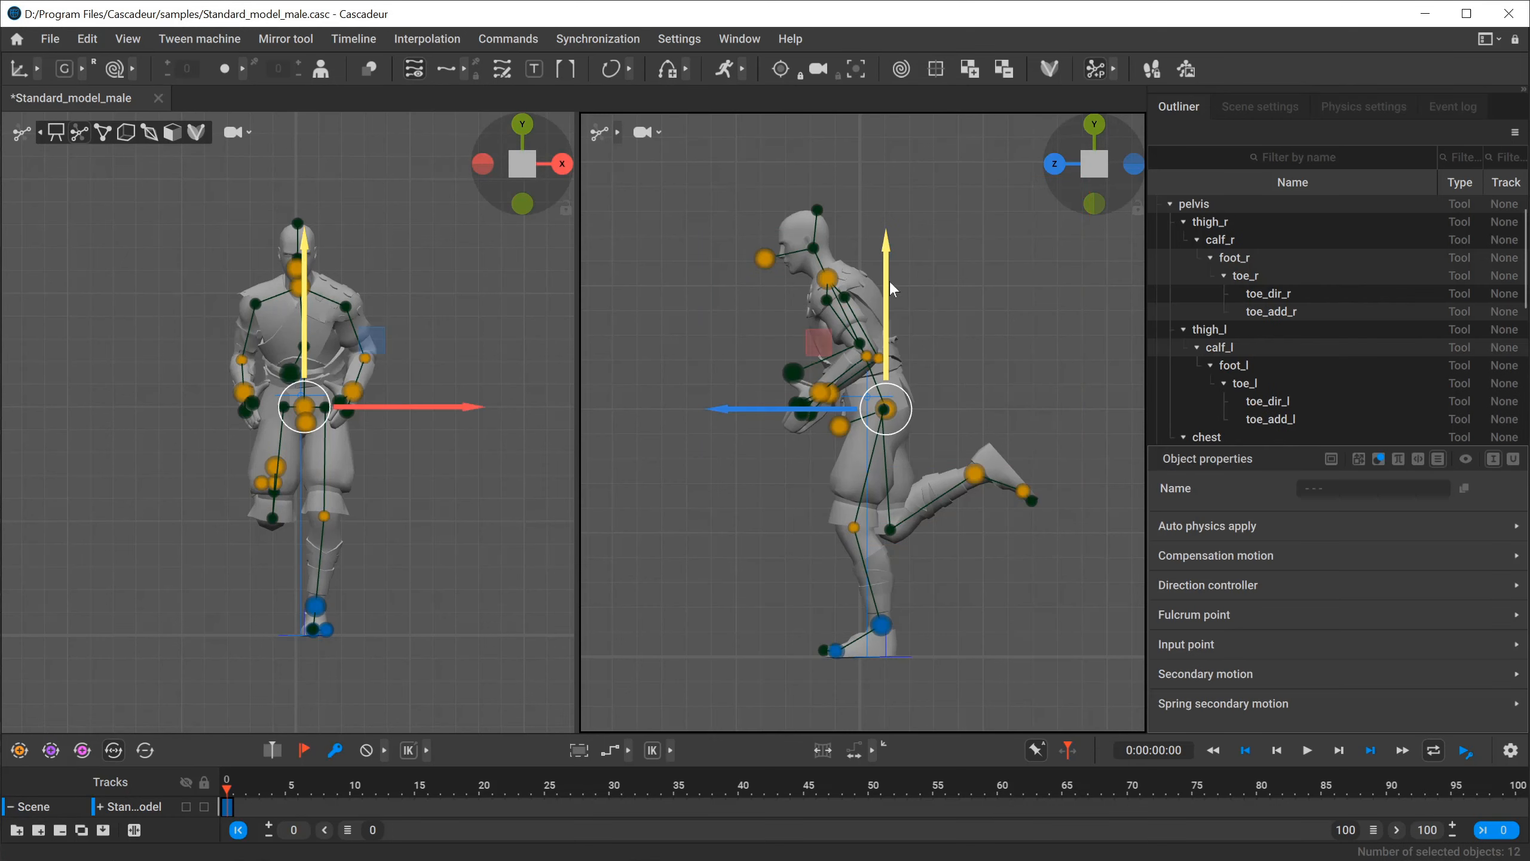
mouse_move(889, 280)
mouse_down()
mouse_move(888, 307)
mouse_move(892, 256)
mouse_move(899, 304)
mouse_up()
click(955, 339)
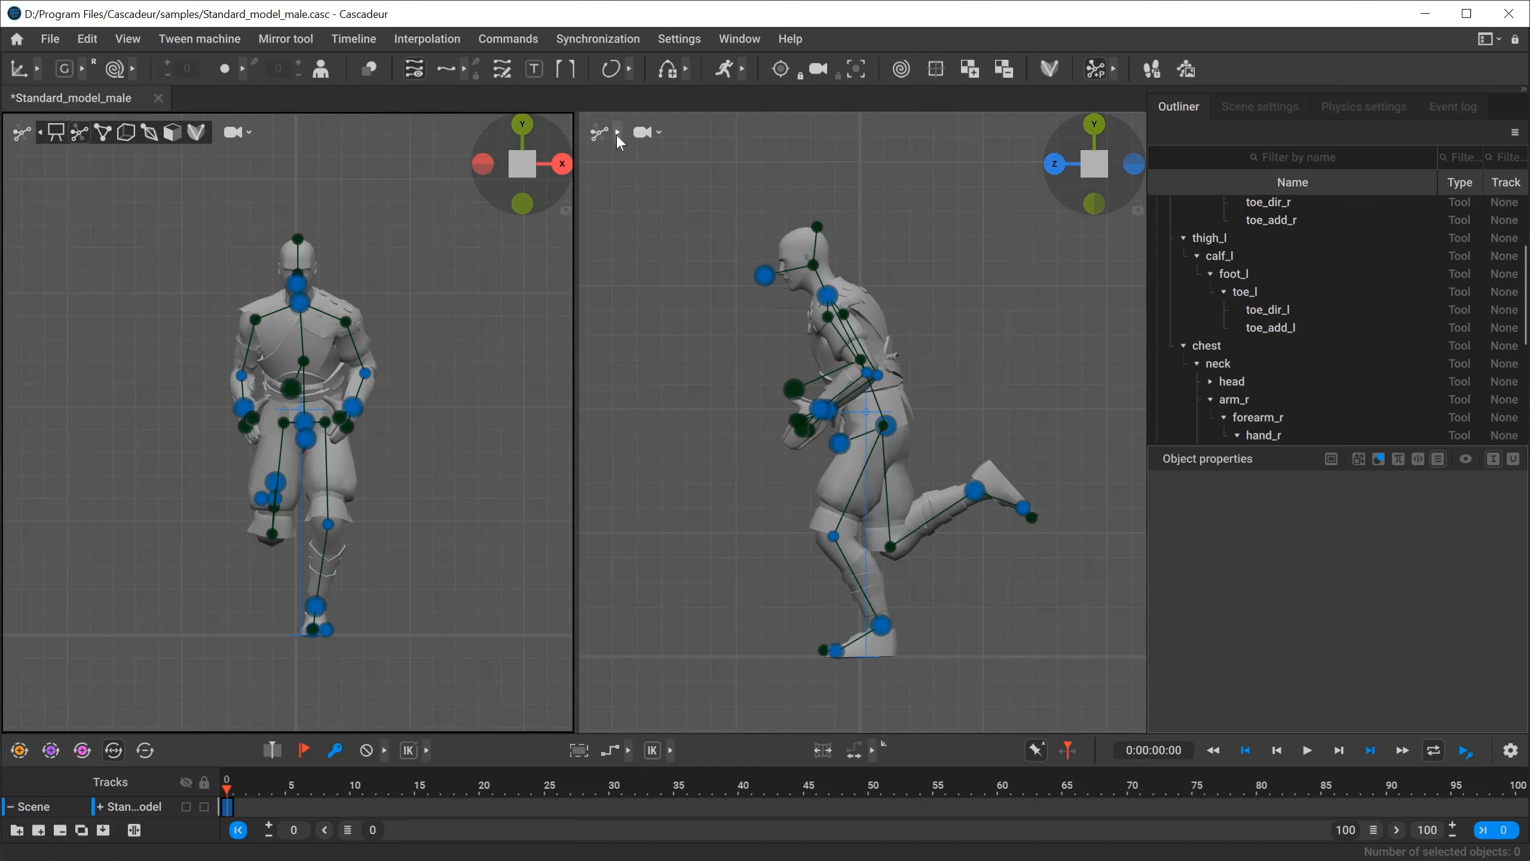
Switch both the side-view and front-view viewports to point controllers.
click(617, 134)
click(680, 132)
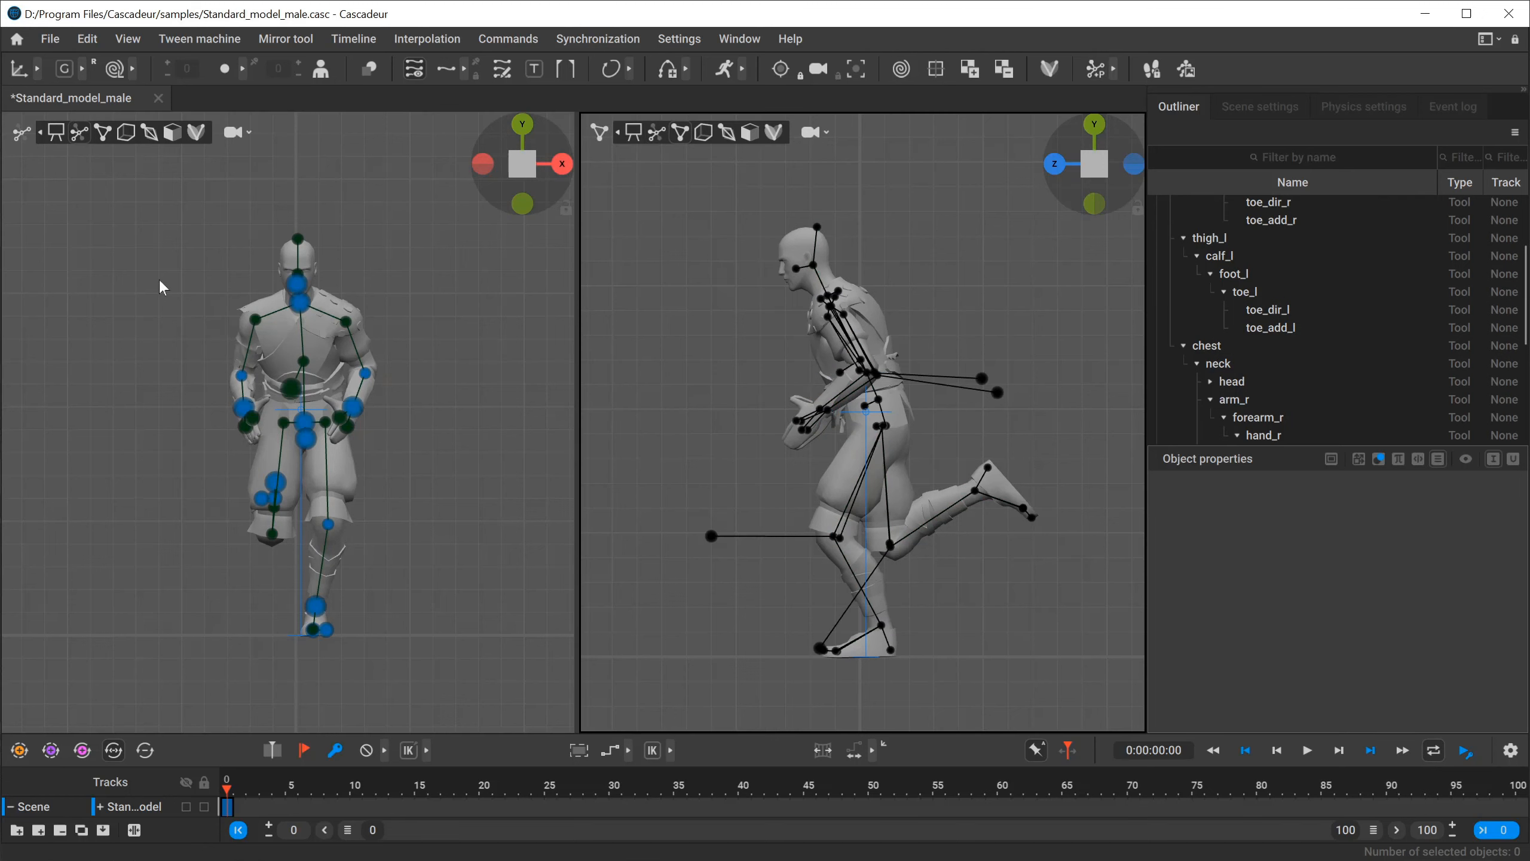
click(103, 132)
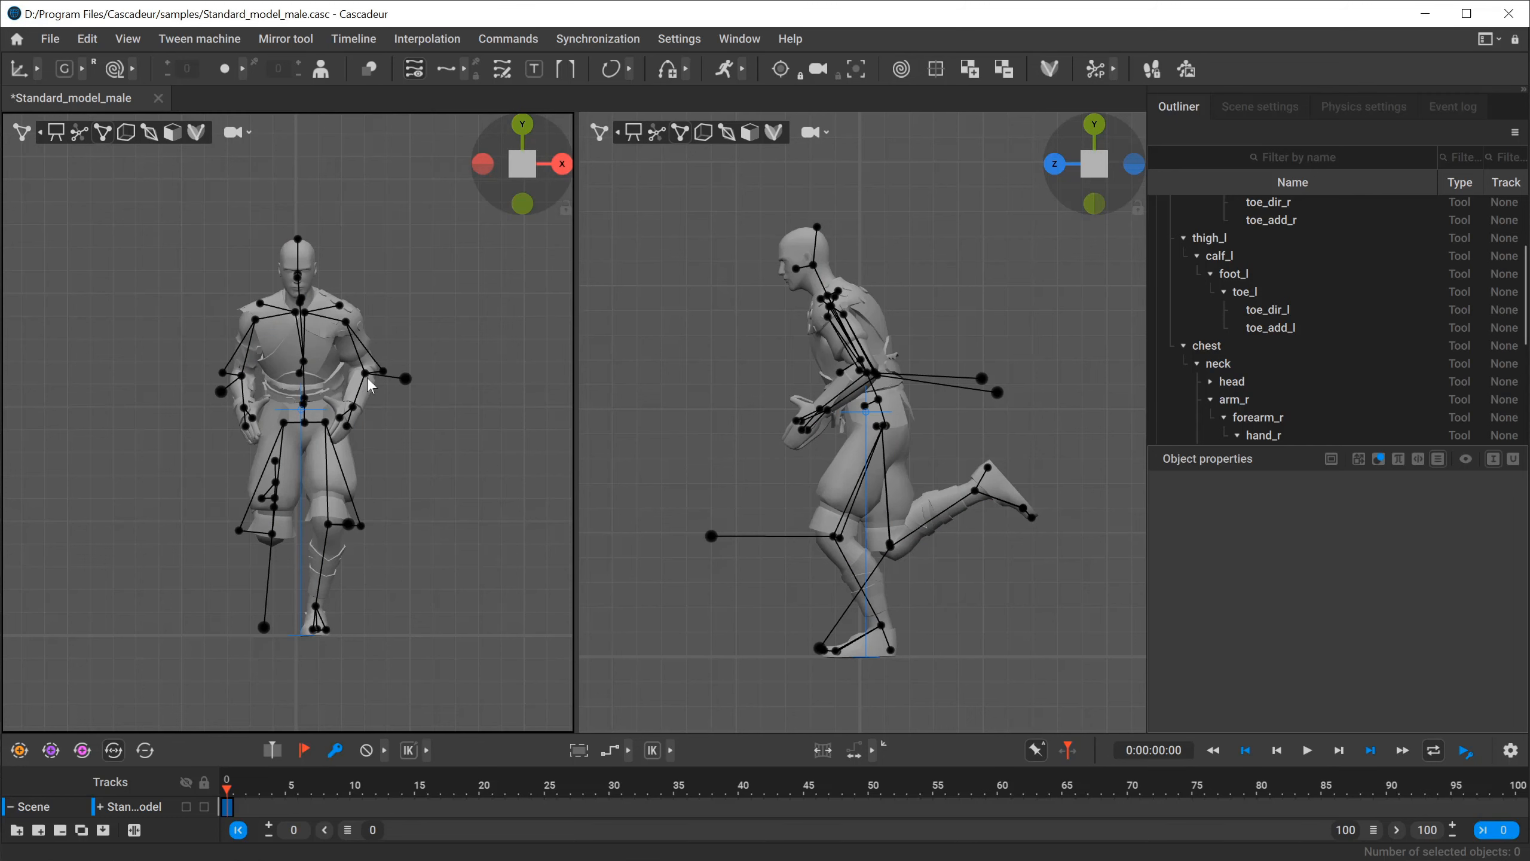
Rotate the left and right forearms downward at the elbows, together with their hands.
click(383, 392)
key(e)
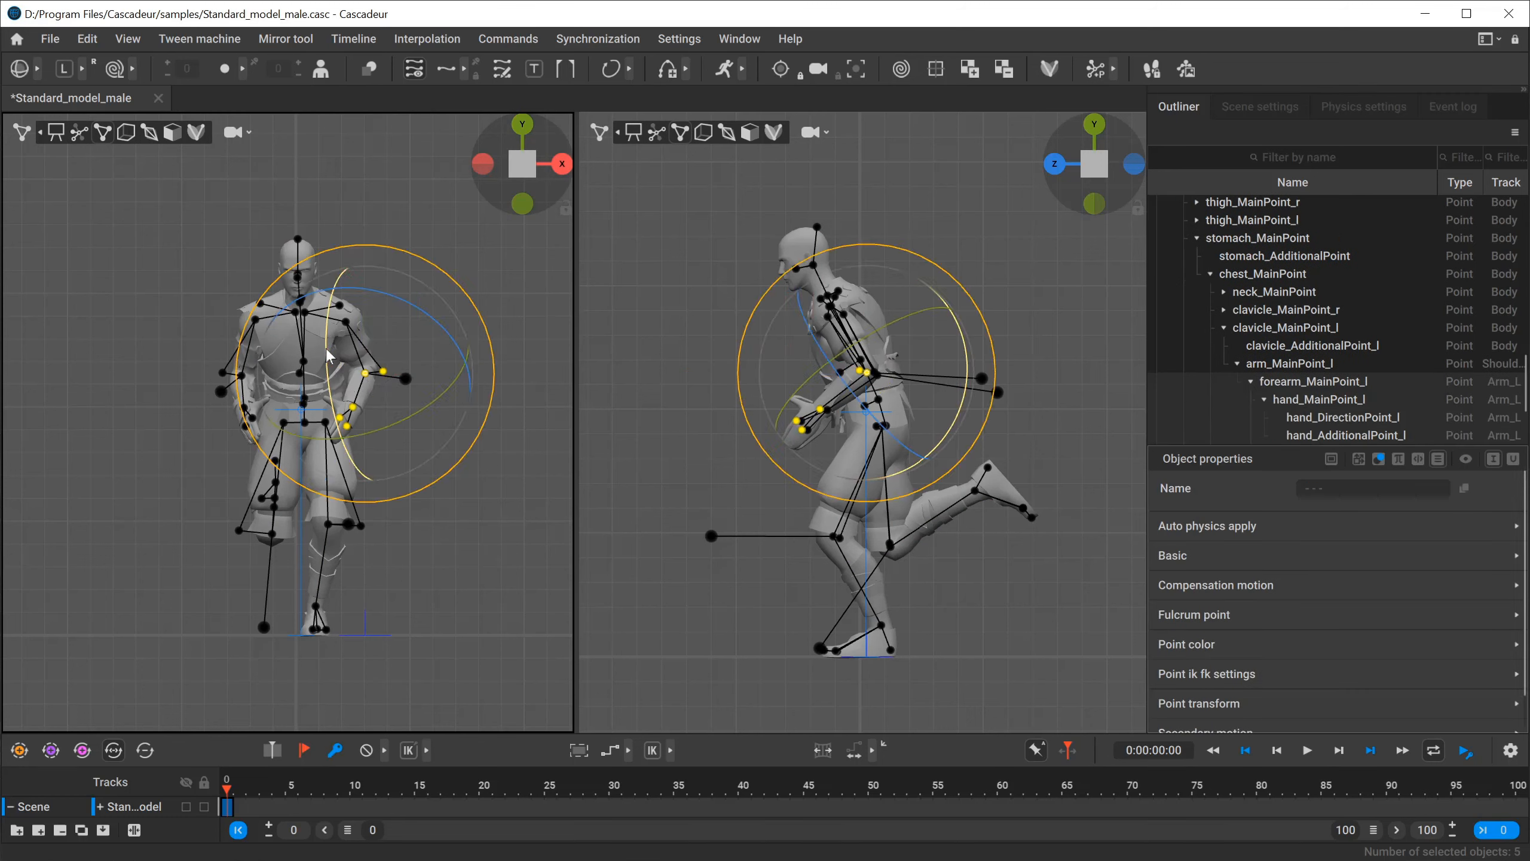
drag(326, 360, 343, 411)
drag(372, 429, 358, 430)
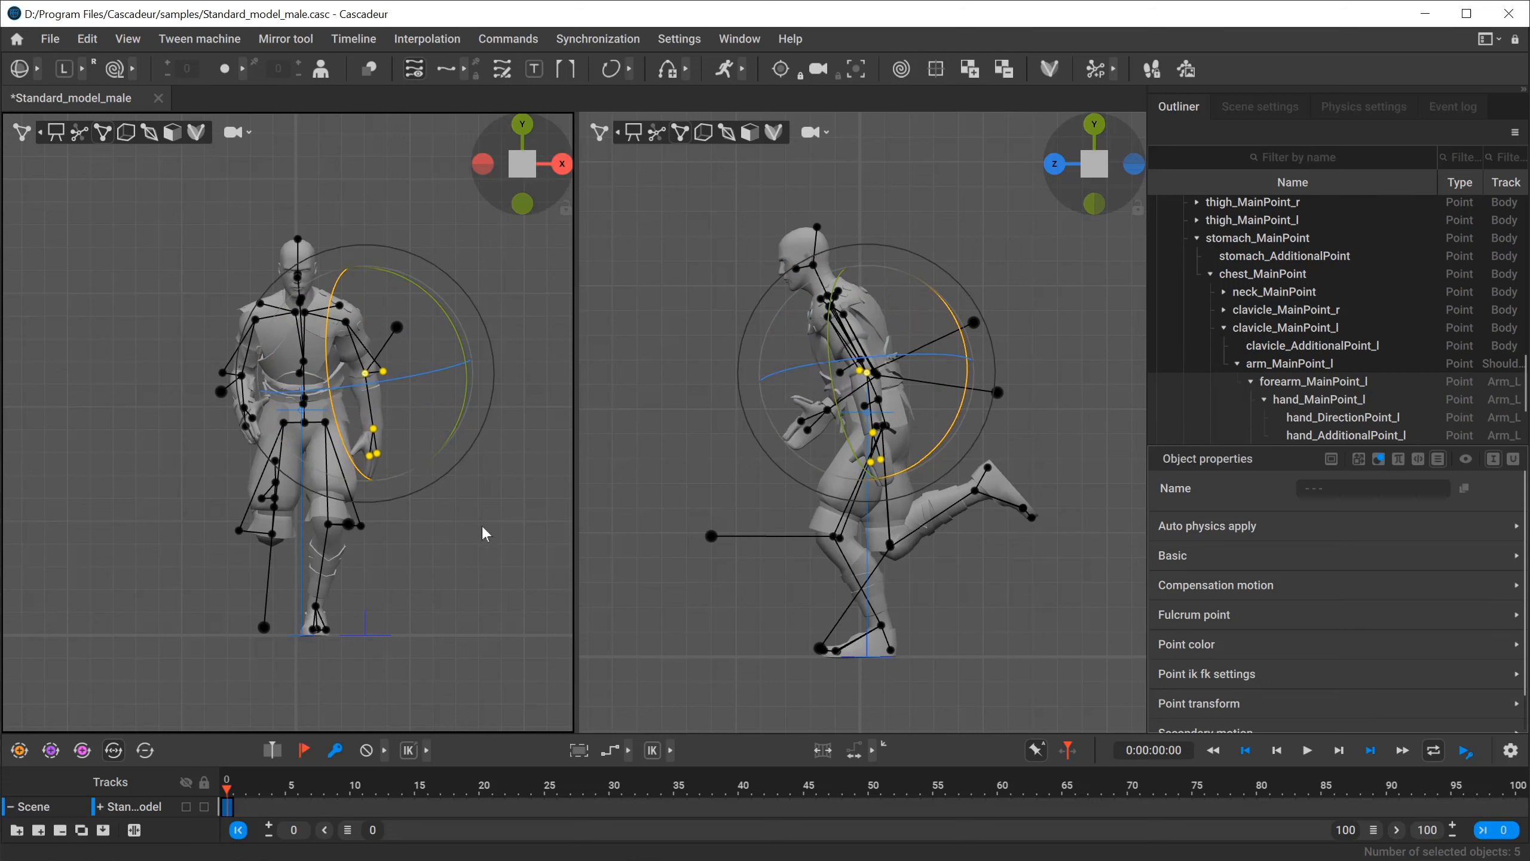
click(242, 375)
drag(263, 390, 259, 409)
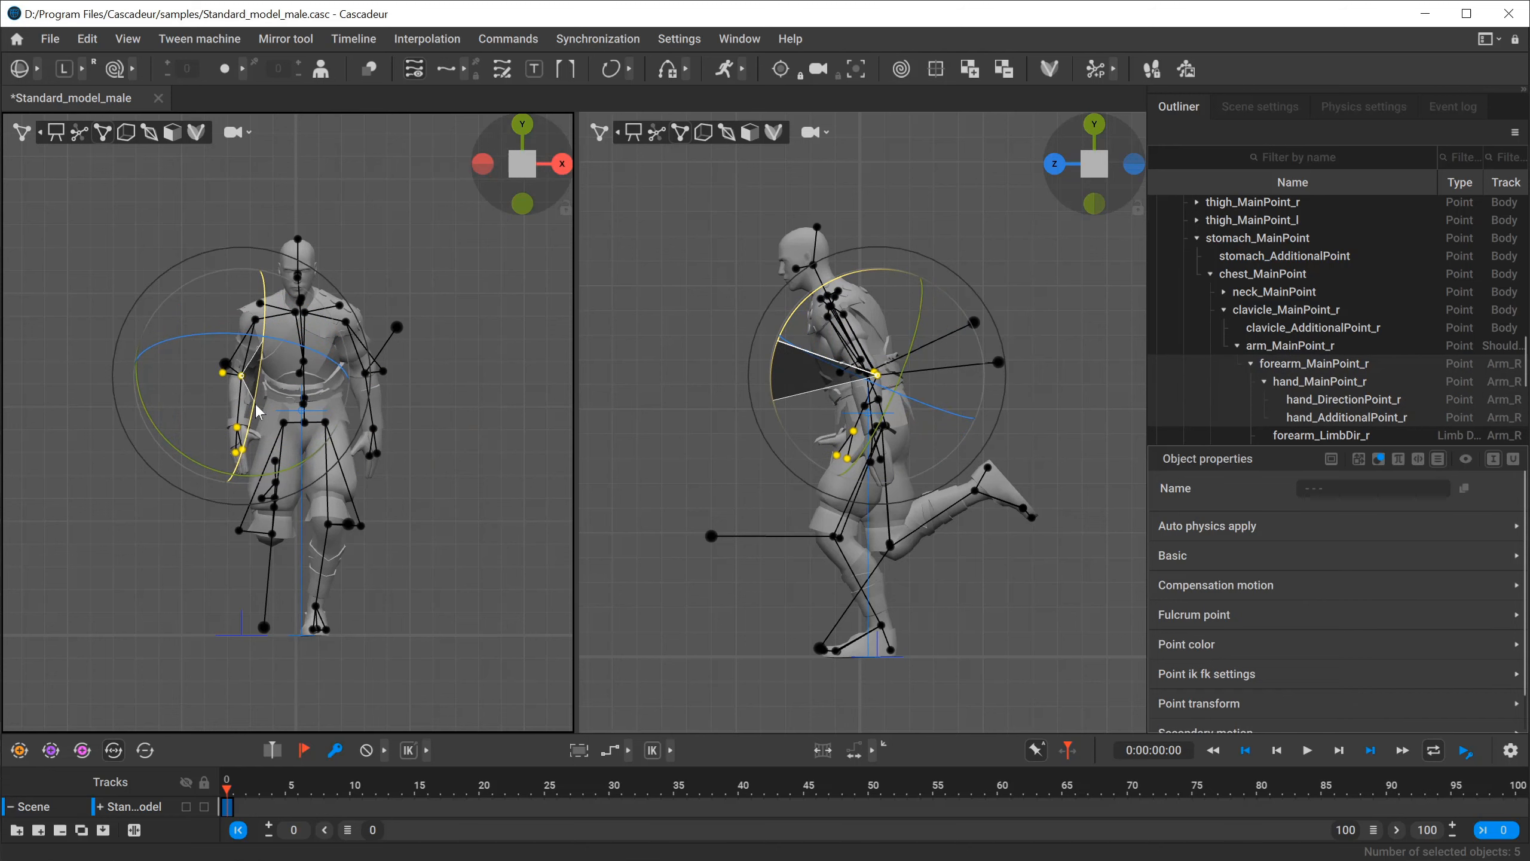
click(454, 404)
Try to rotate the whole left arm about the shoulder in a top view.
click(346, 324)
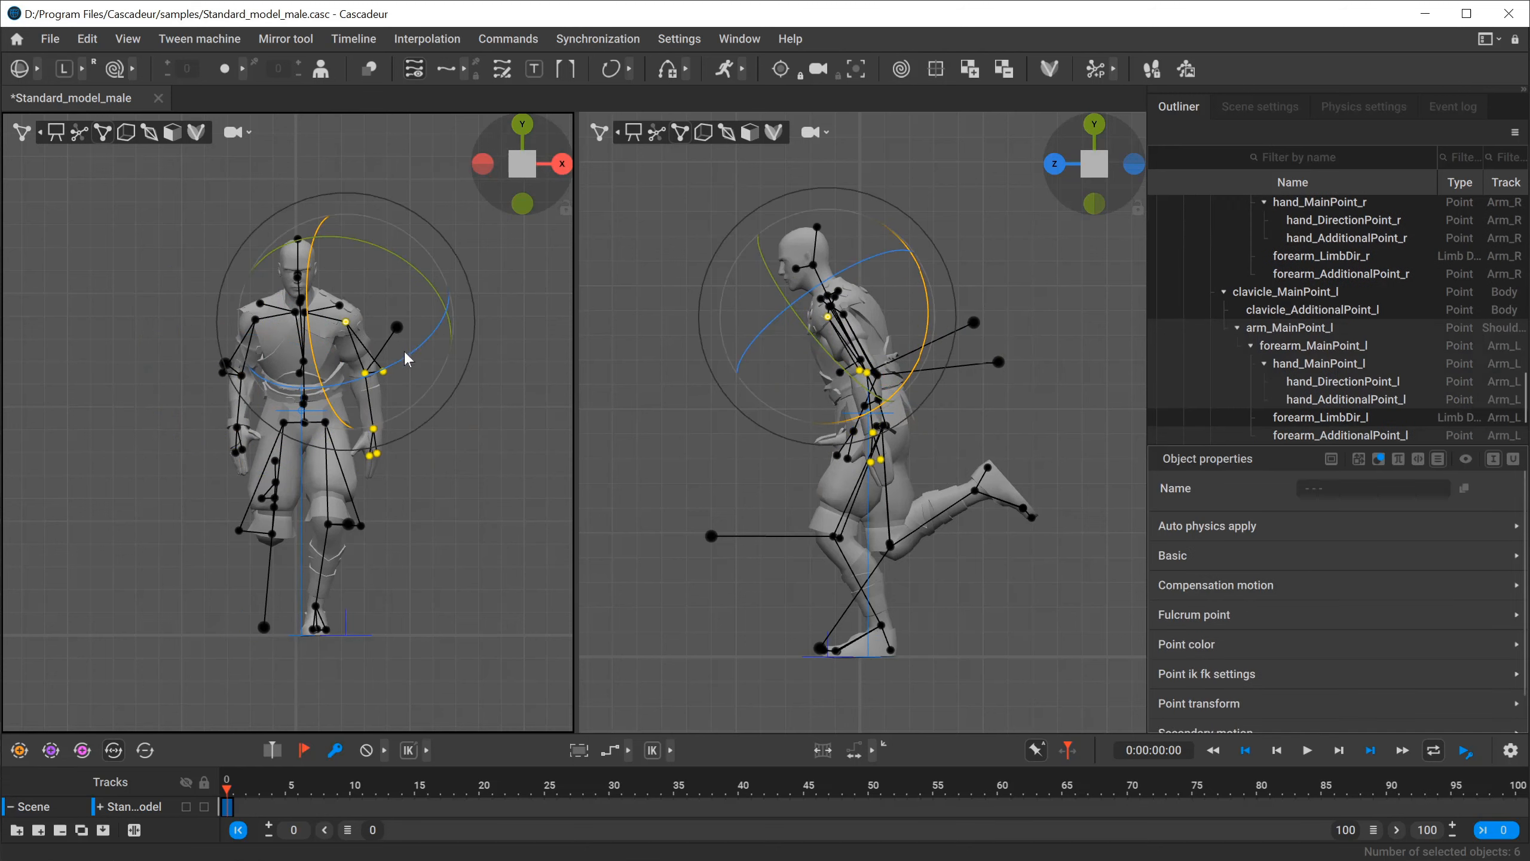
click(522, 126)
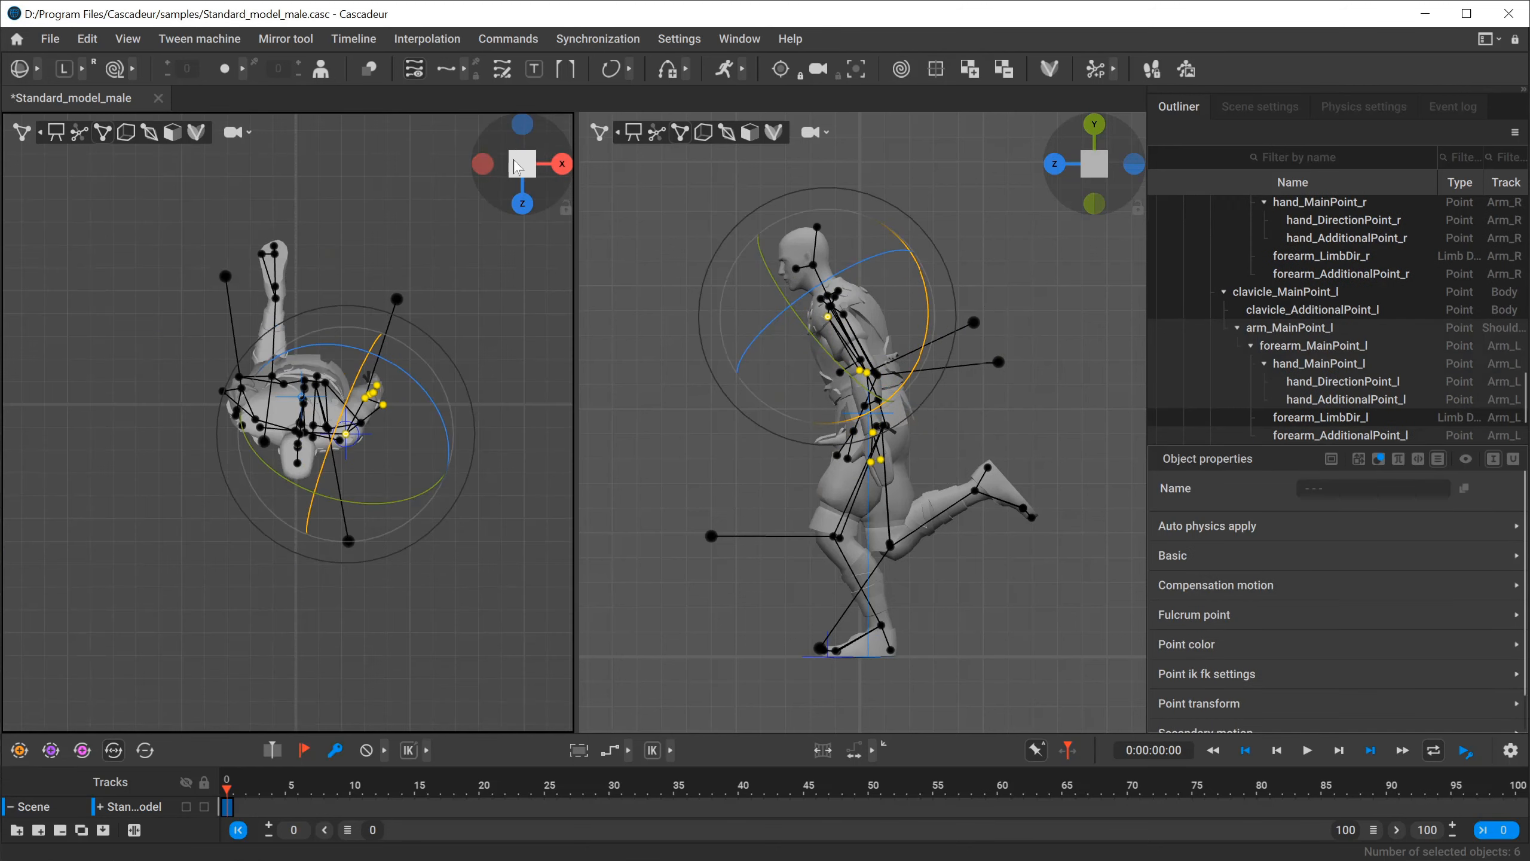
drag(353, 384, 386, 263)
key(ctrl+z)
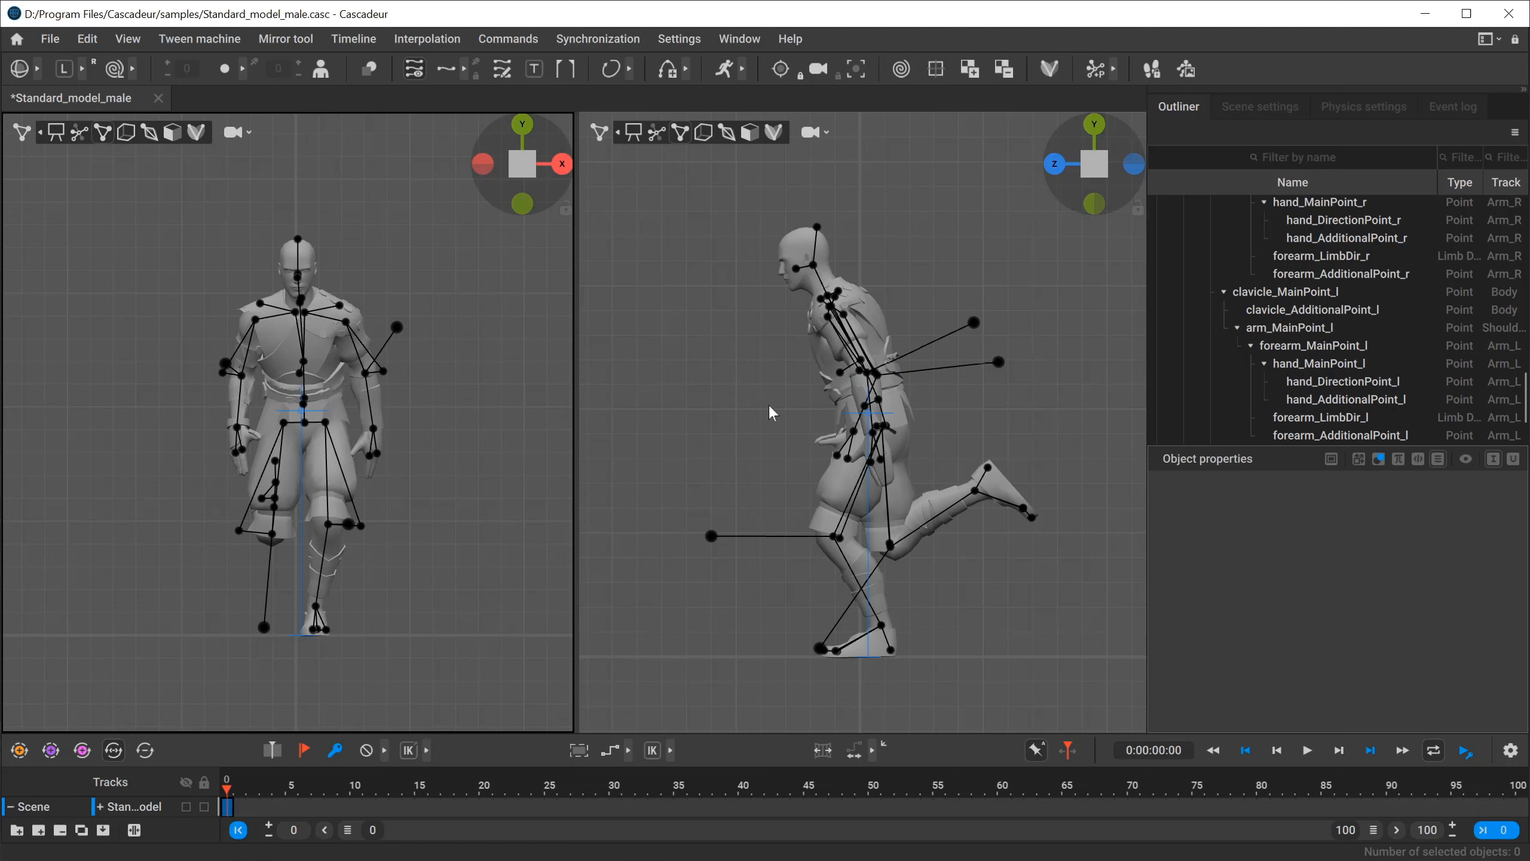
Hide the controllers in both viewports to inspect the pose, and restore the point controllers in the front view.
key(h)
click(768, 404)
key(h)
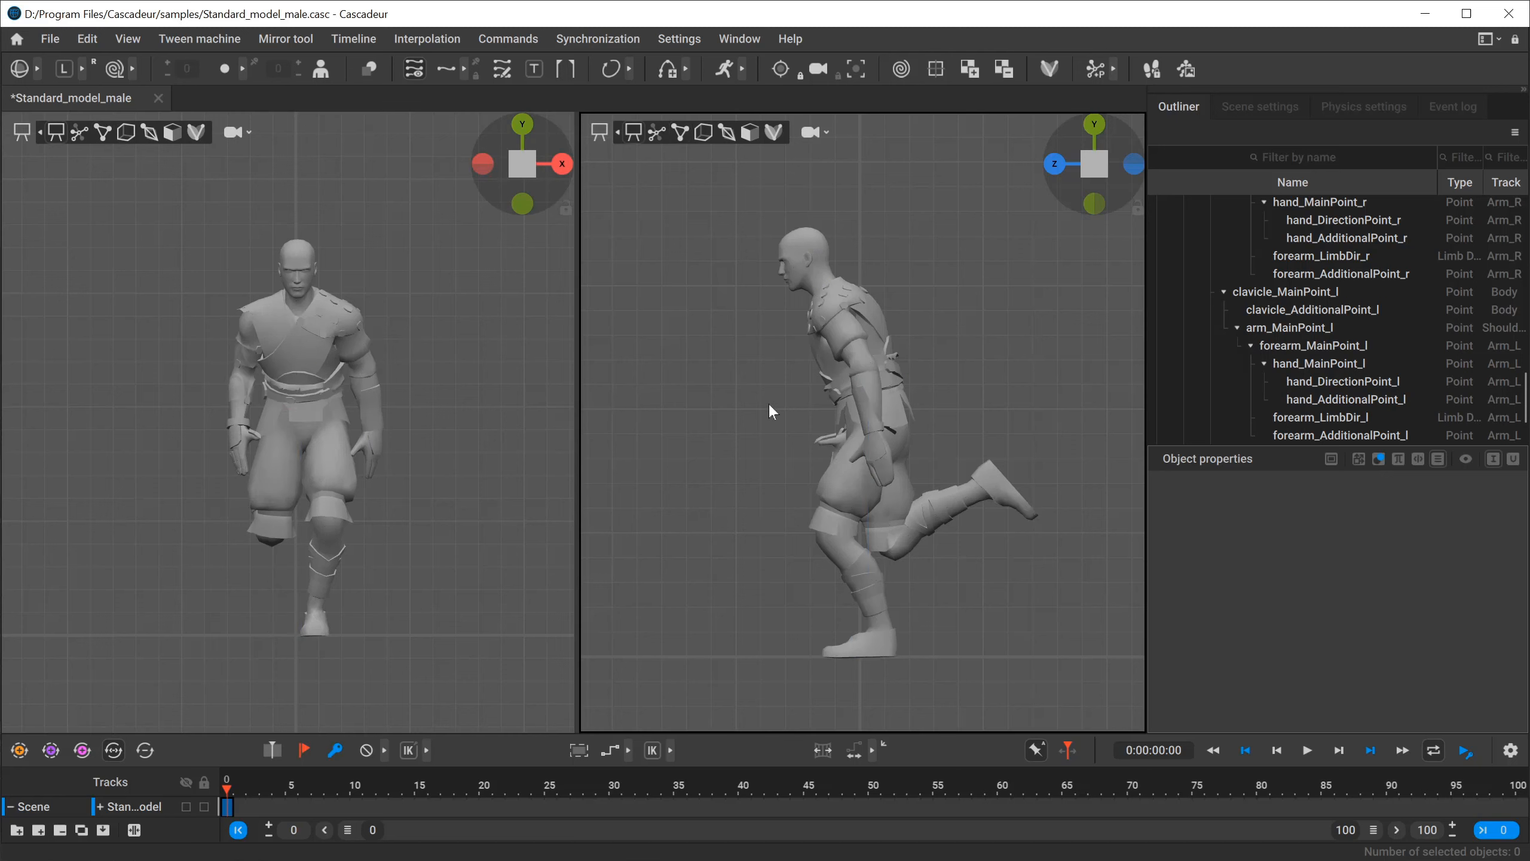
key(h)
key(h)
key(h)
key(h)
key(h)
key(h)
click(467, 411)
key(h)
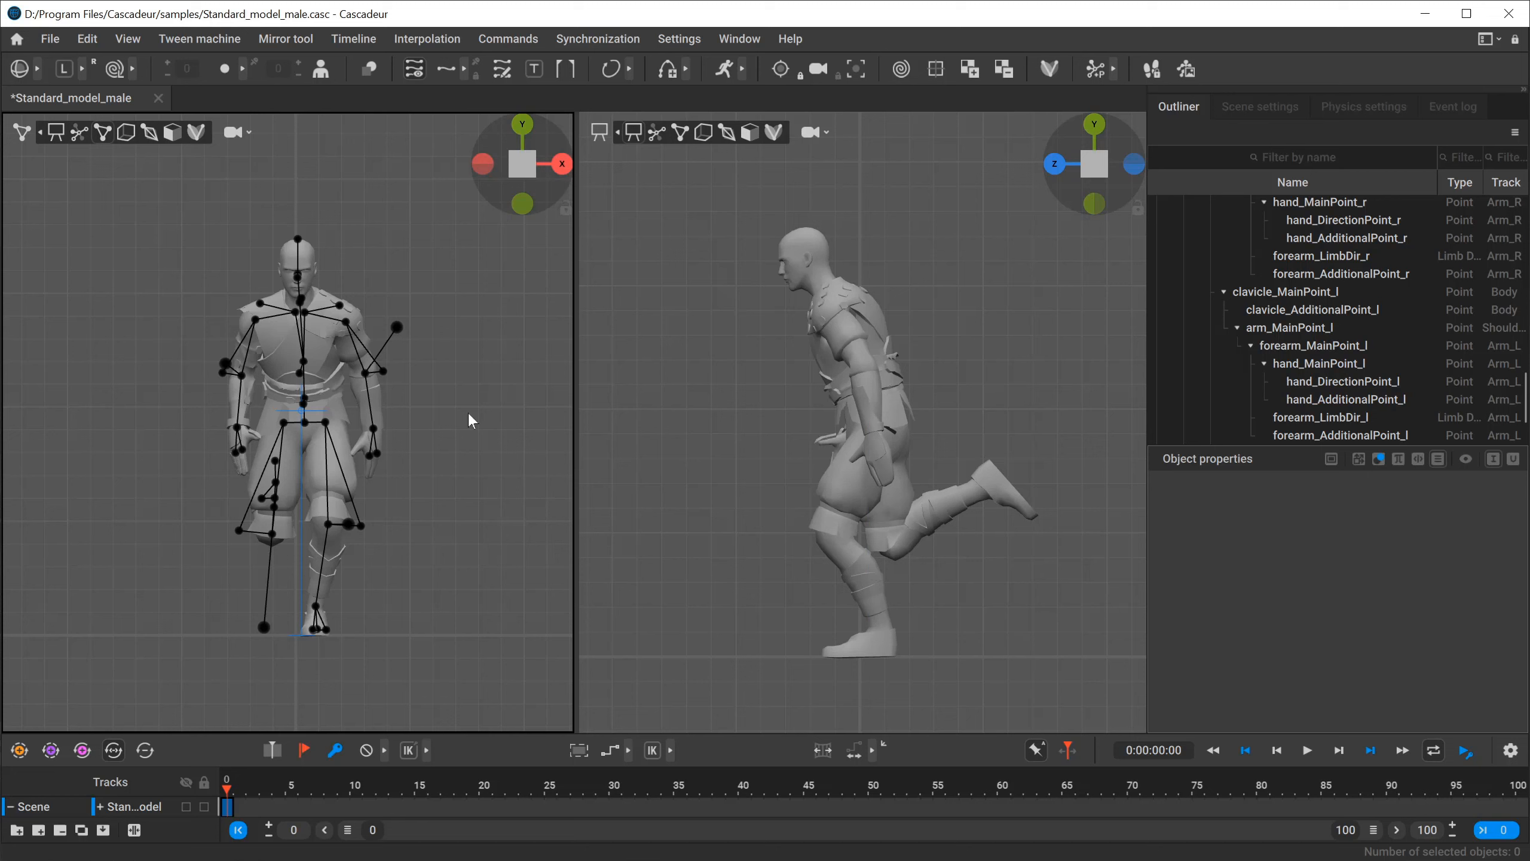
Move the left knee's limb direction point, calf_LimbDir_l, slightly inward along the global X axis.
click(341, 524)
key(w)
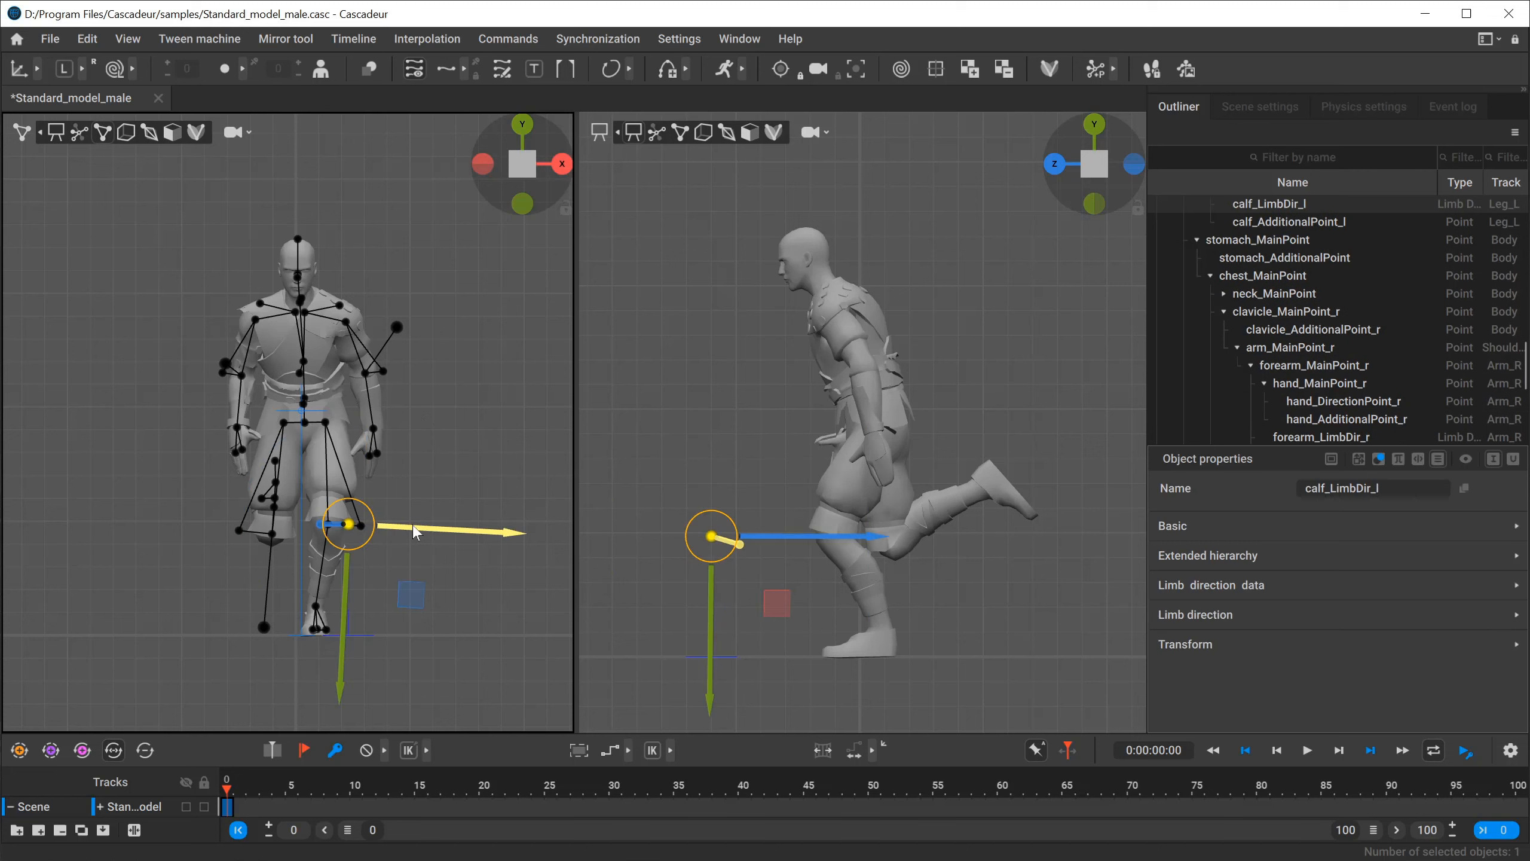
drag(431, 528, 418, 530)
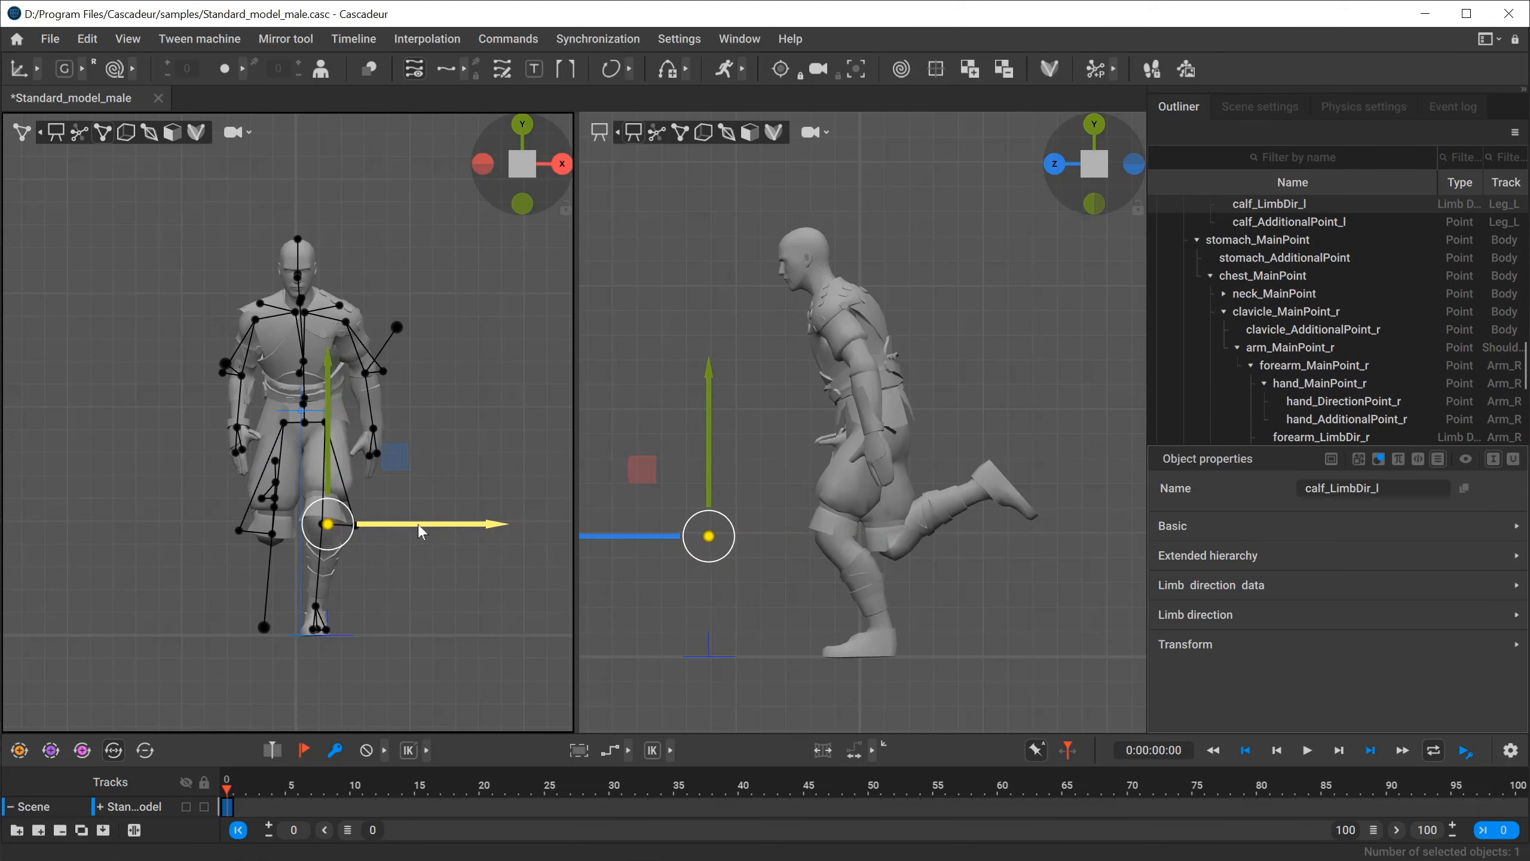
click(488, 499)
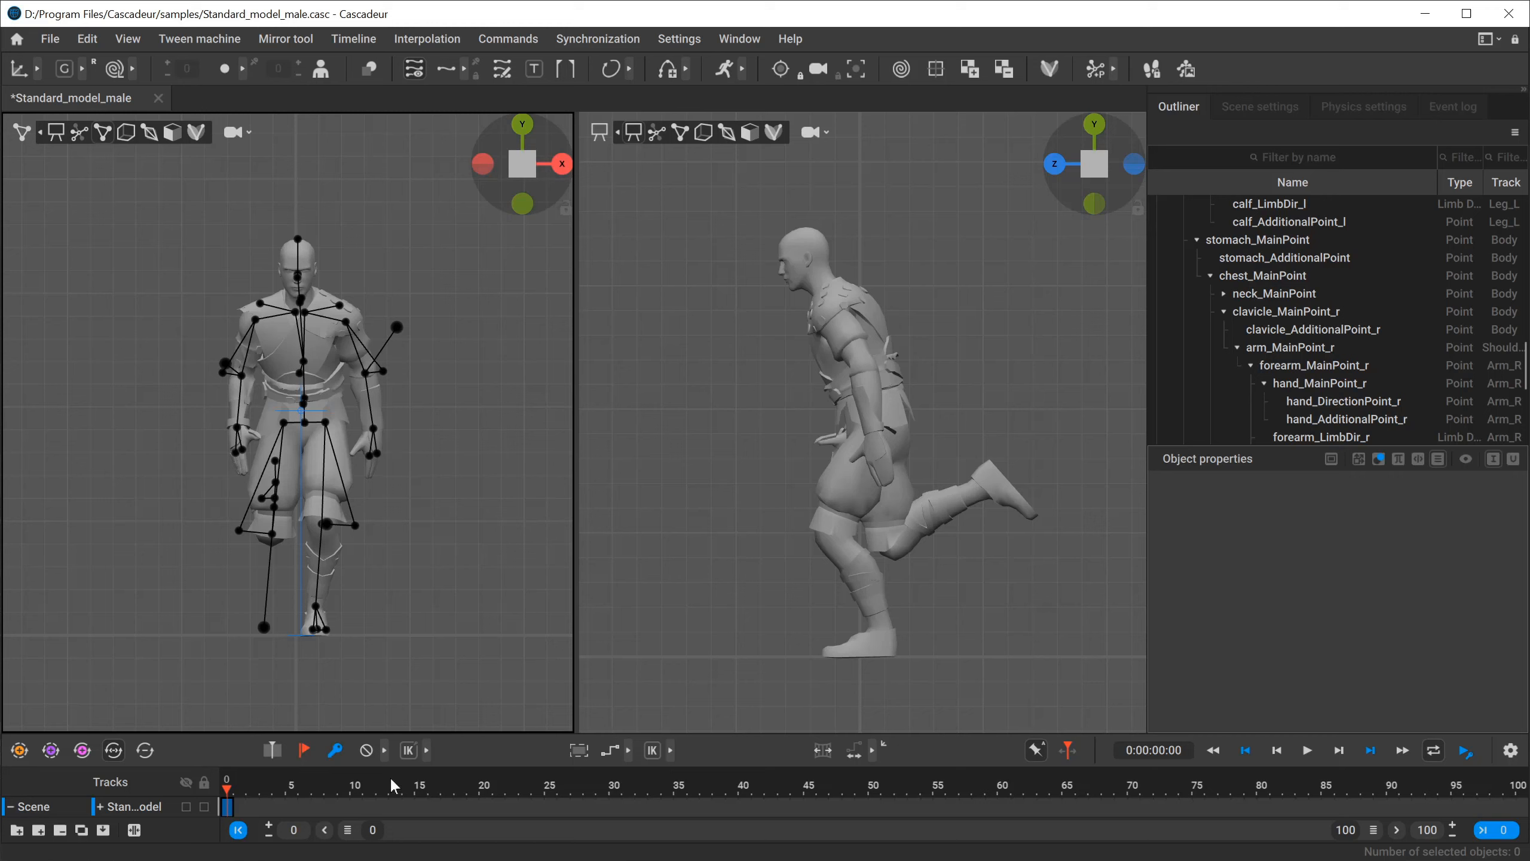
Set the end frame of the visible timeline range to 20.
double_click(1348, 830)
text(20)
key(Return)
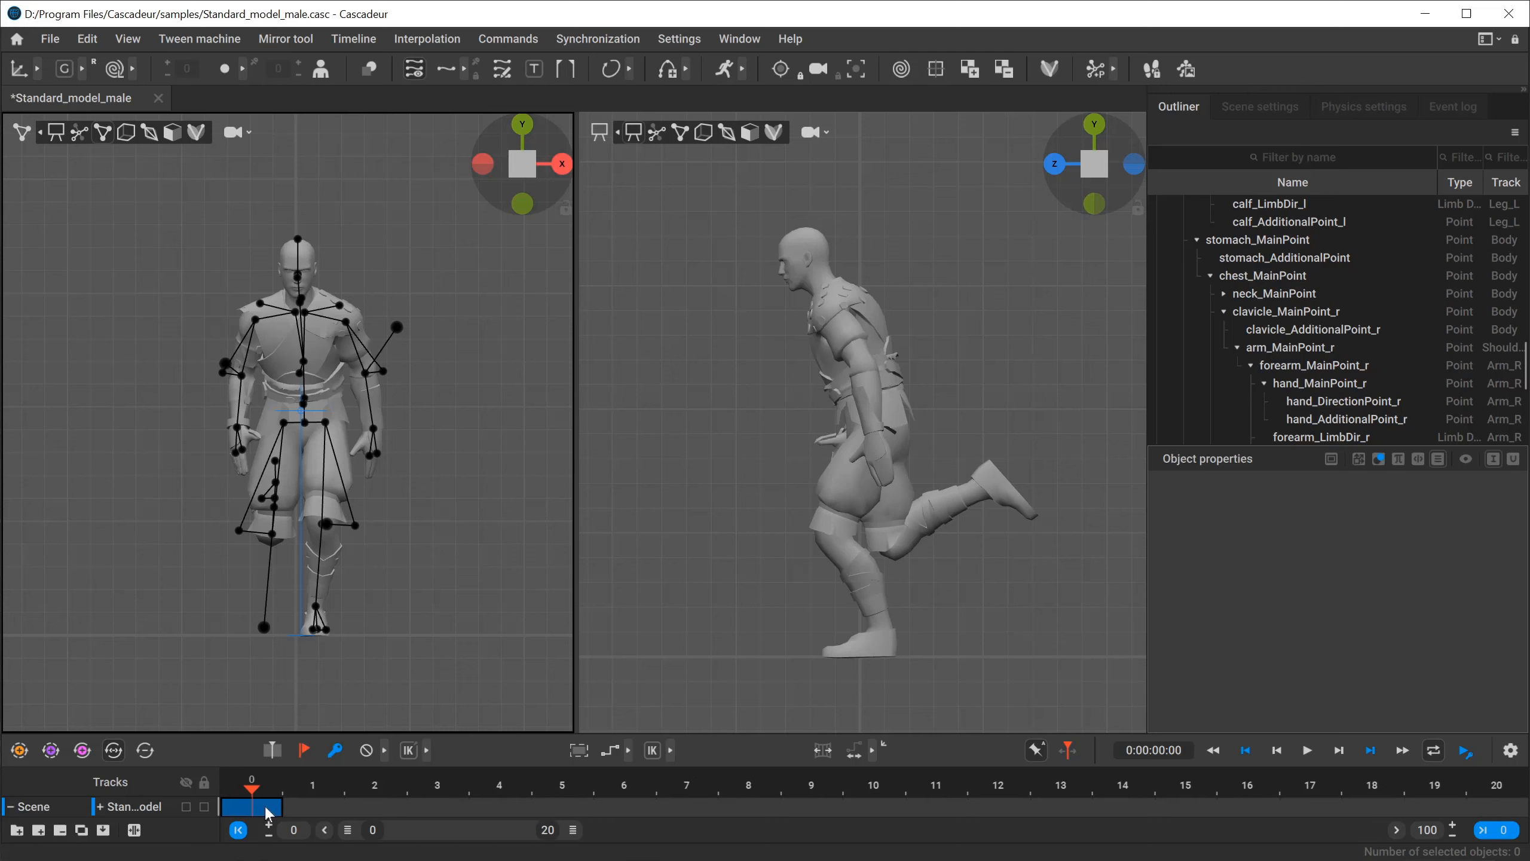
Copy the frame 0 keyframe to frames 10 and 20.
drag(268, 814, 873, 807)
click(1061, 806)
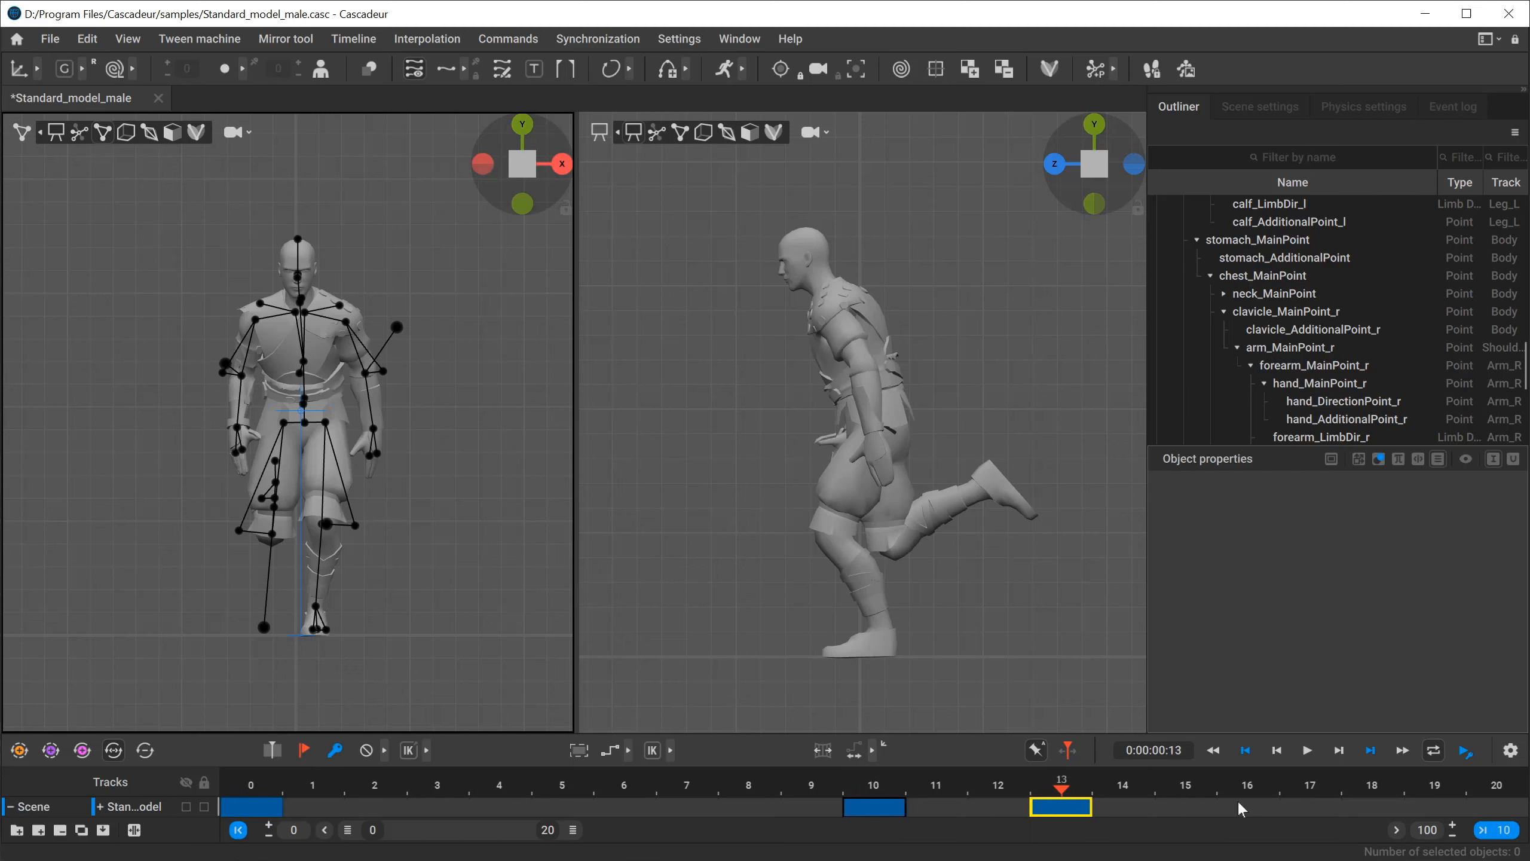
drag(1061, 806, 1497, 808)
Select all of the character's body points at frame 10 and mirror the pose on the current frame.
click(881, 785)
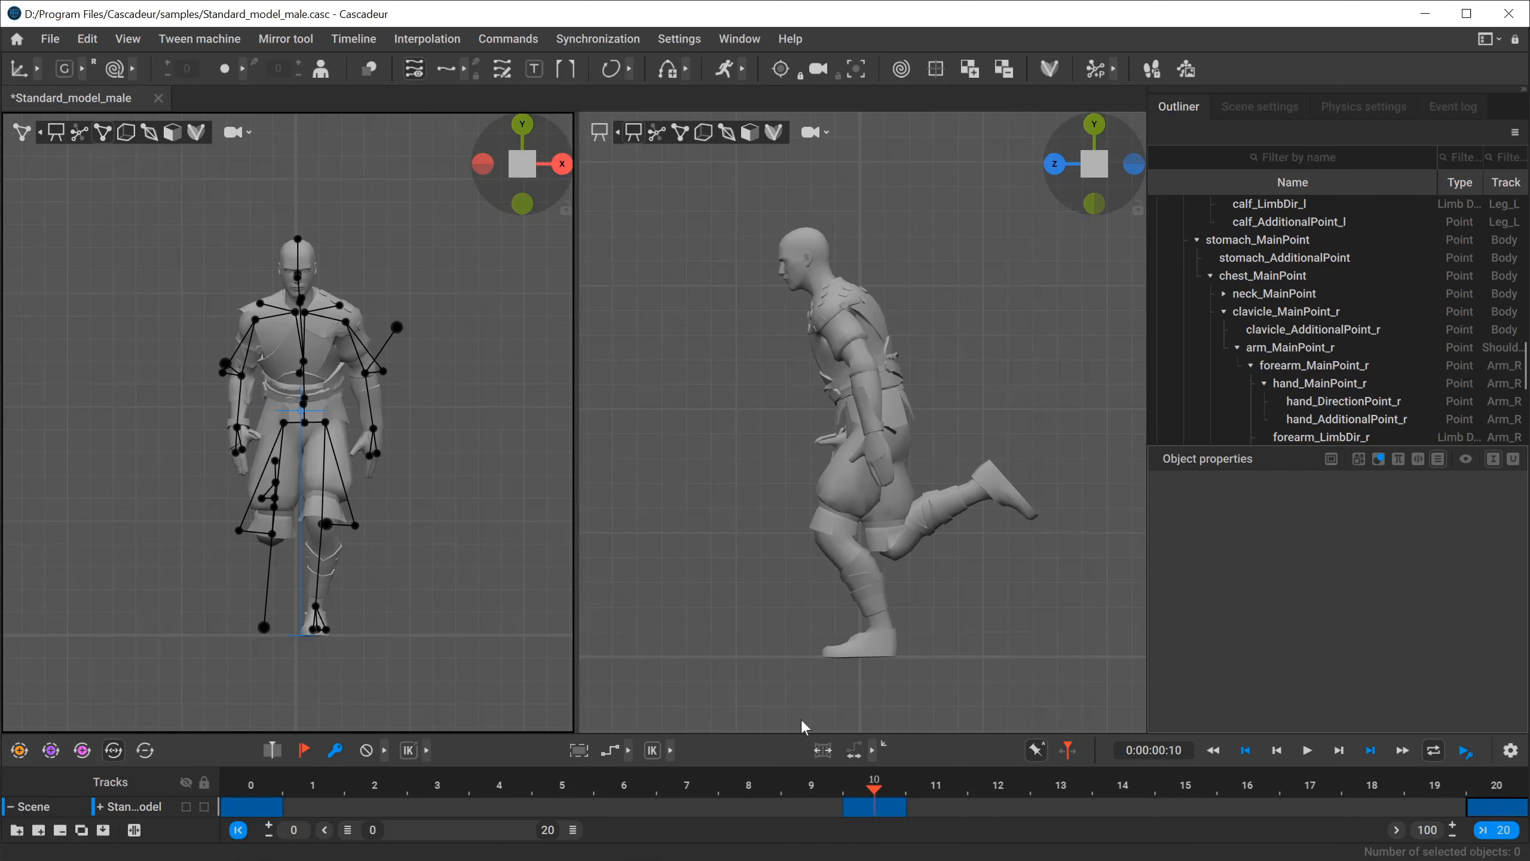
click(657, 347)
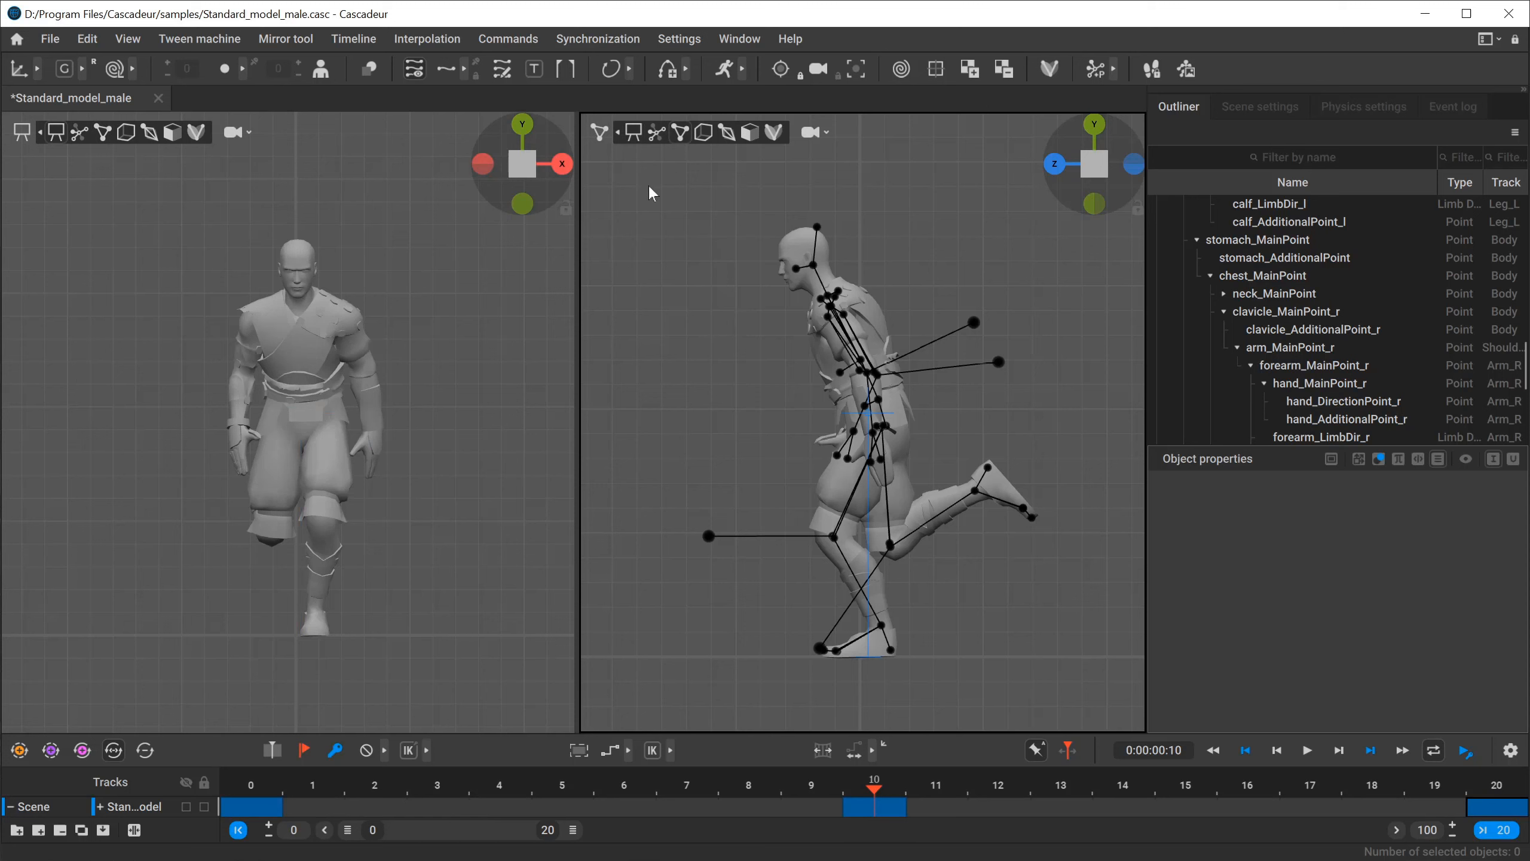
drag(649, 188, 1106, 701)
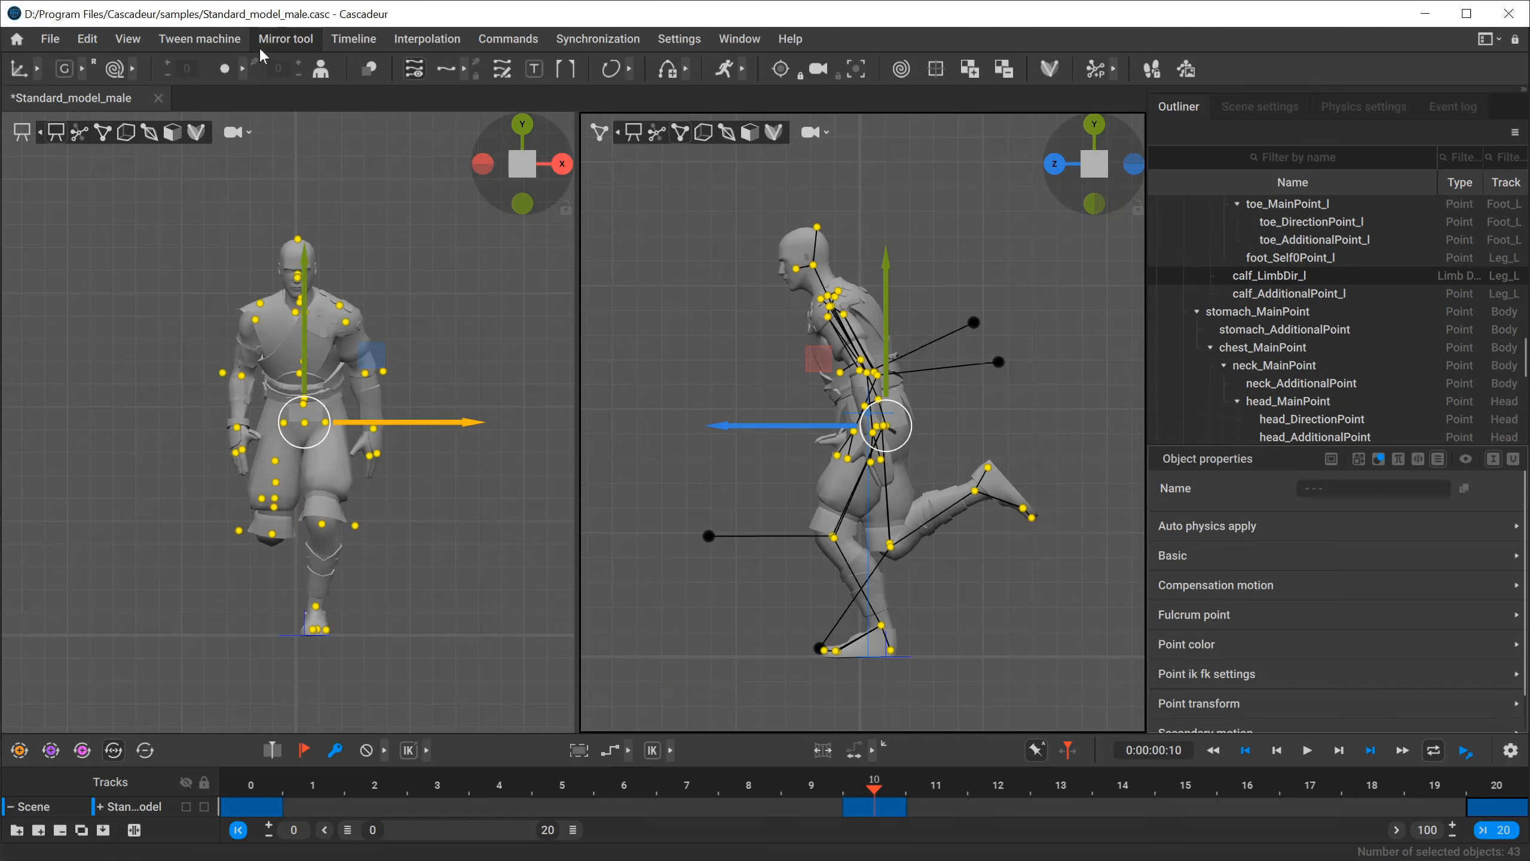
click(280, 40)
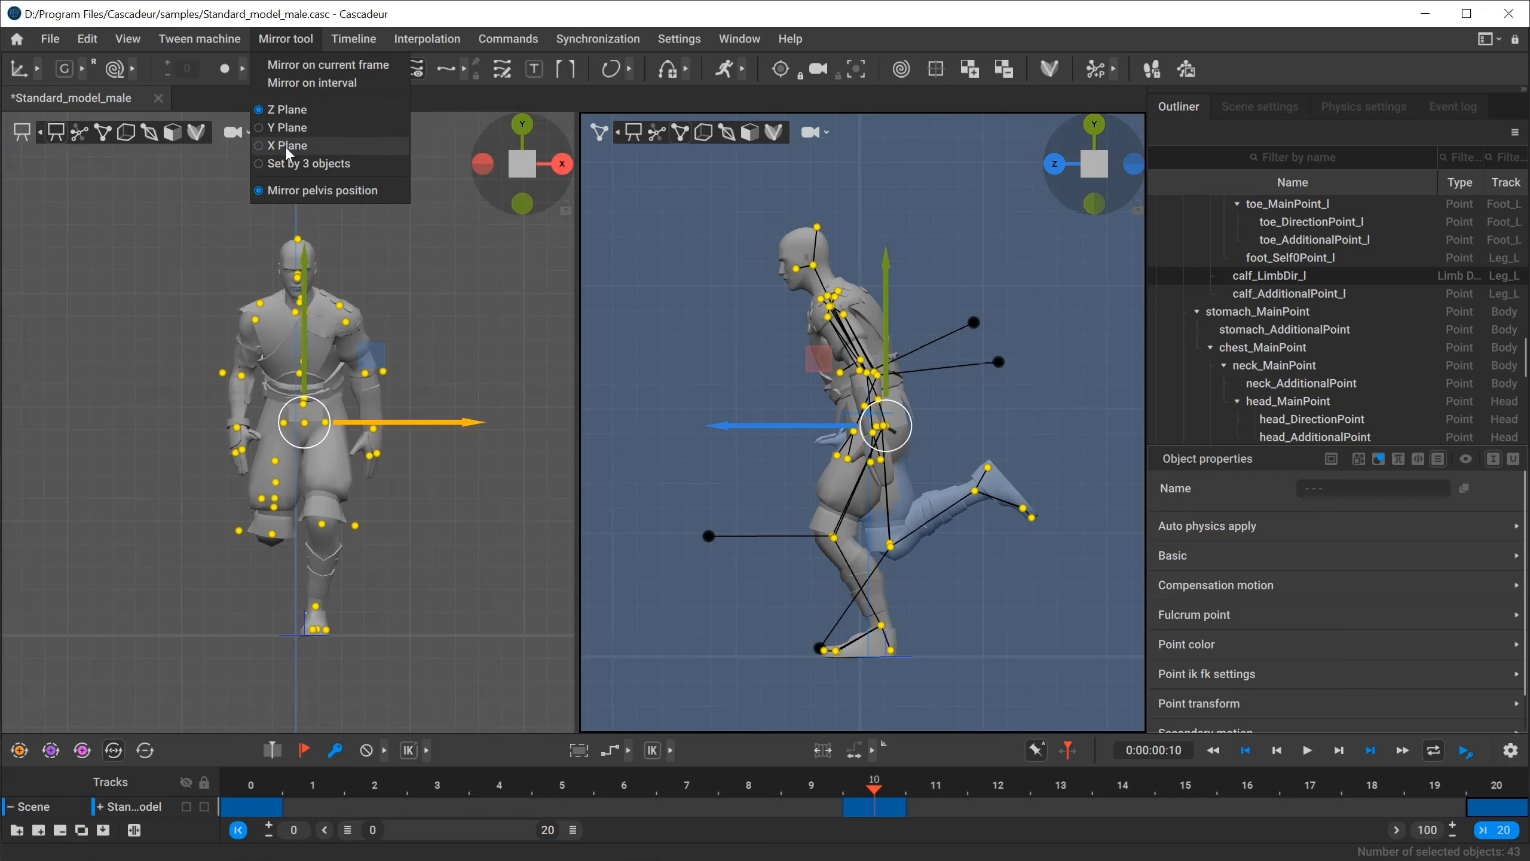
click(313, 64)
Deselect the points and play the animation from frame 0 to check the alternating passing poses.
click(248, 786)
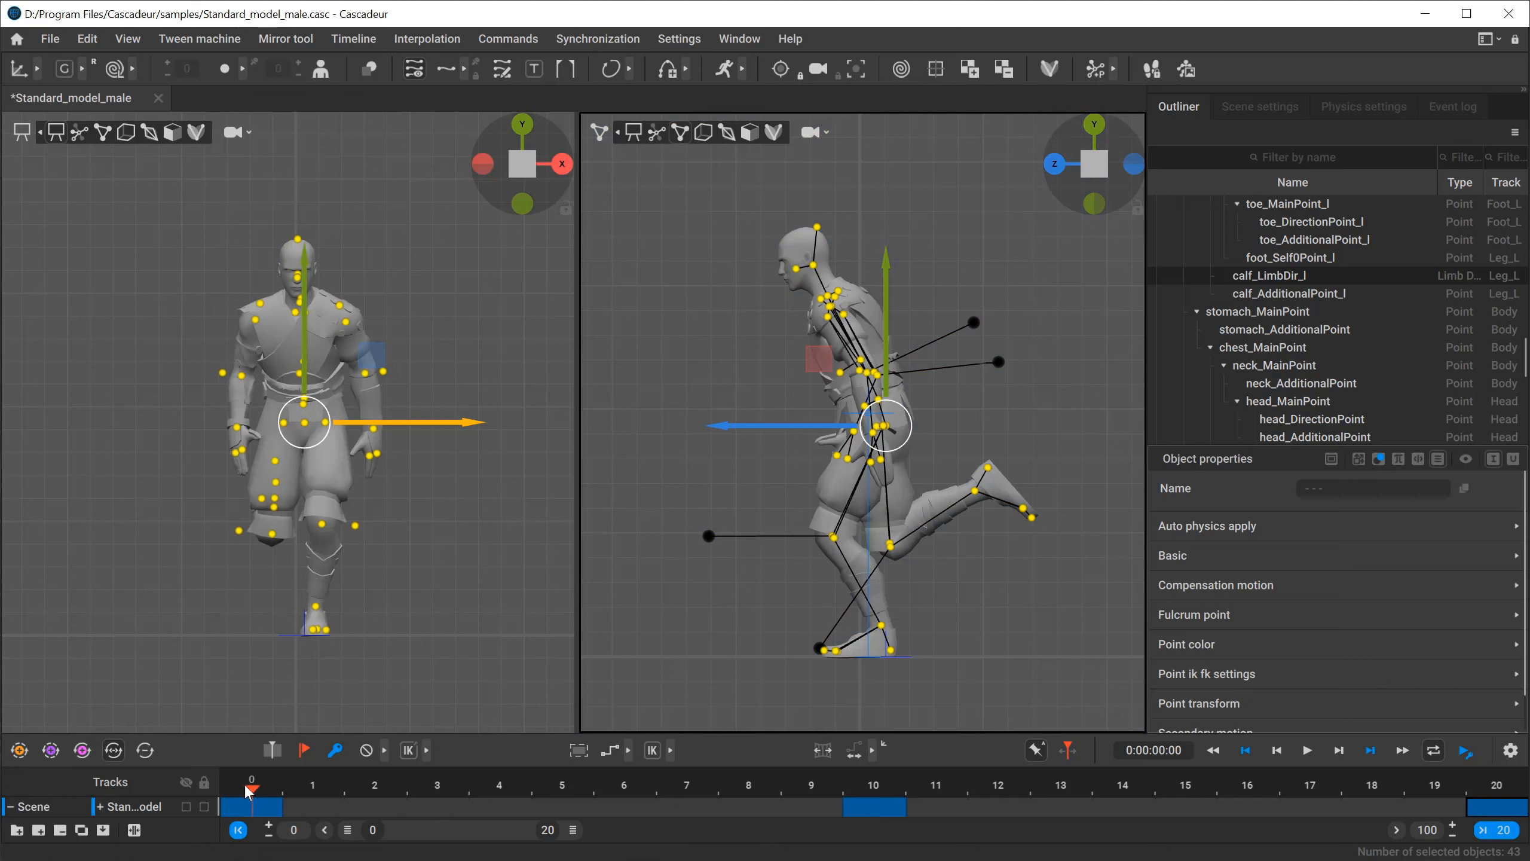
click(736, 599)
click(1315, 751)
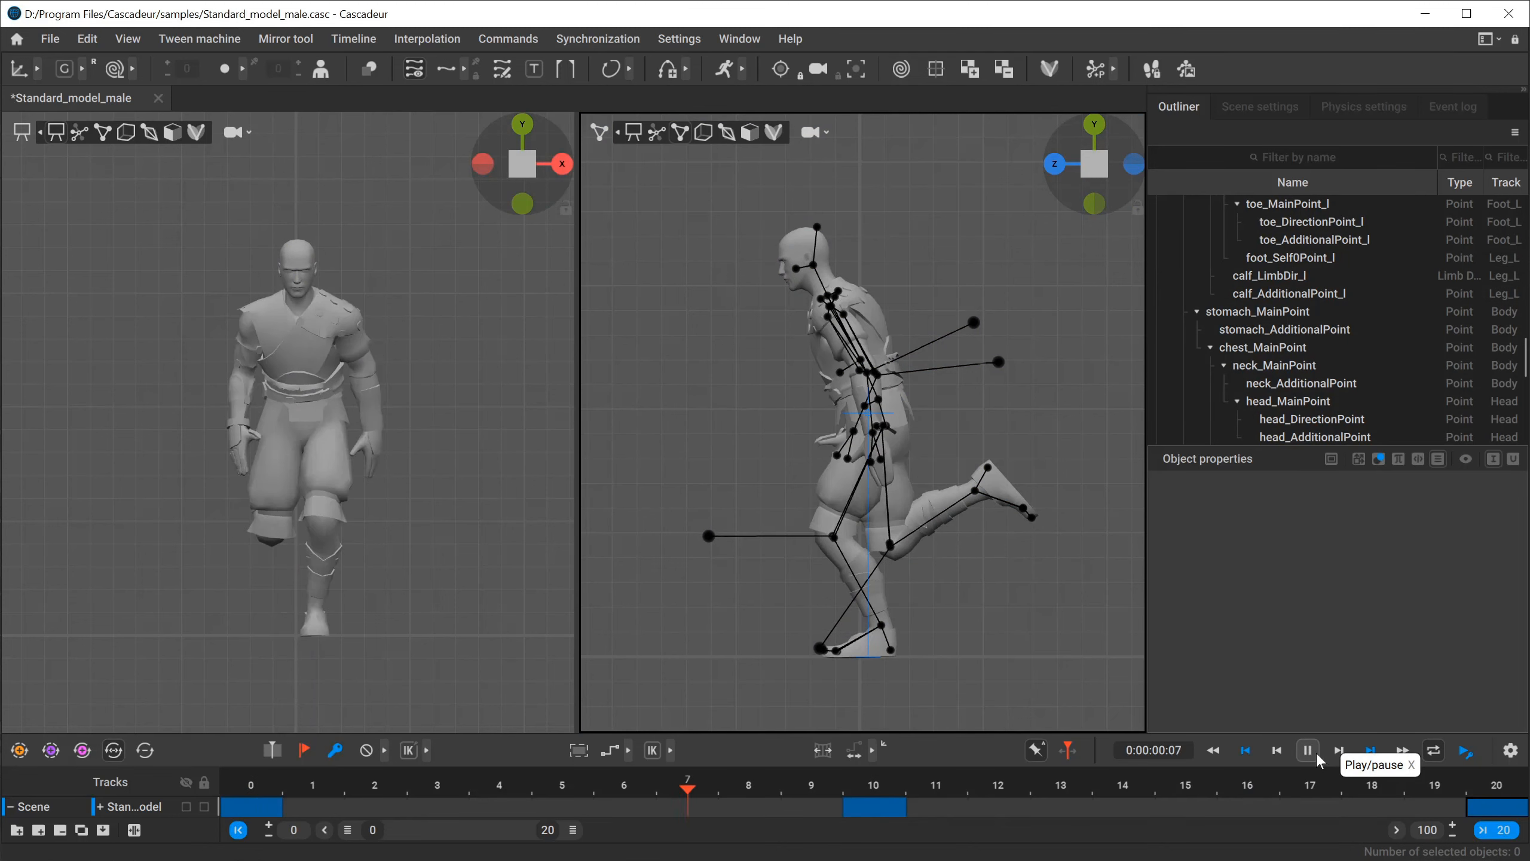
click(1315, 751)
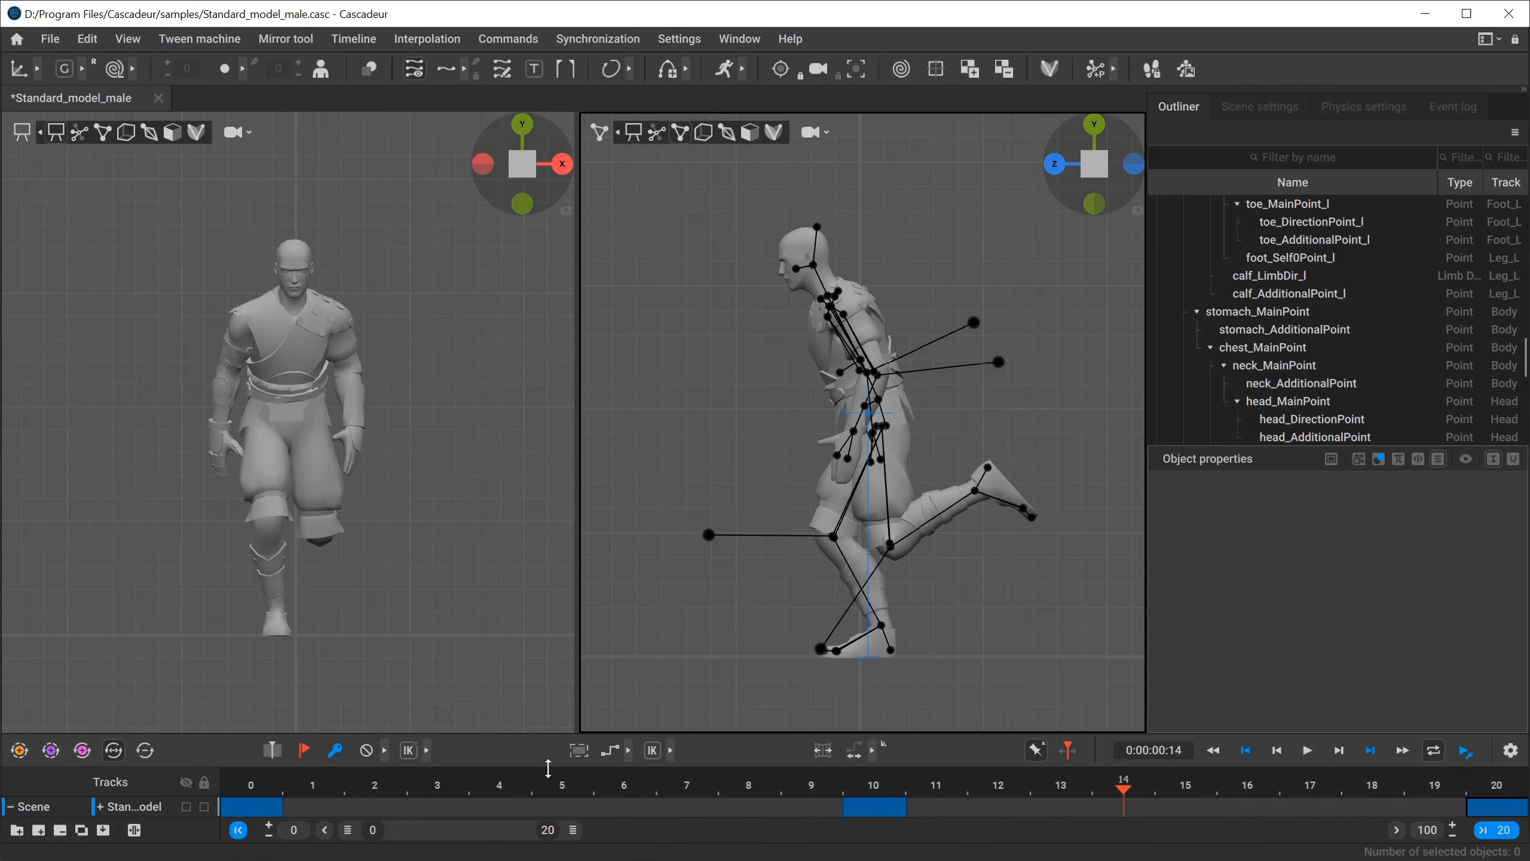
Switch to the run_cycle.png reference and examine the LU poses and their frame timing.
click(504, 788)
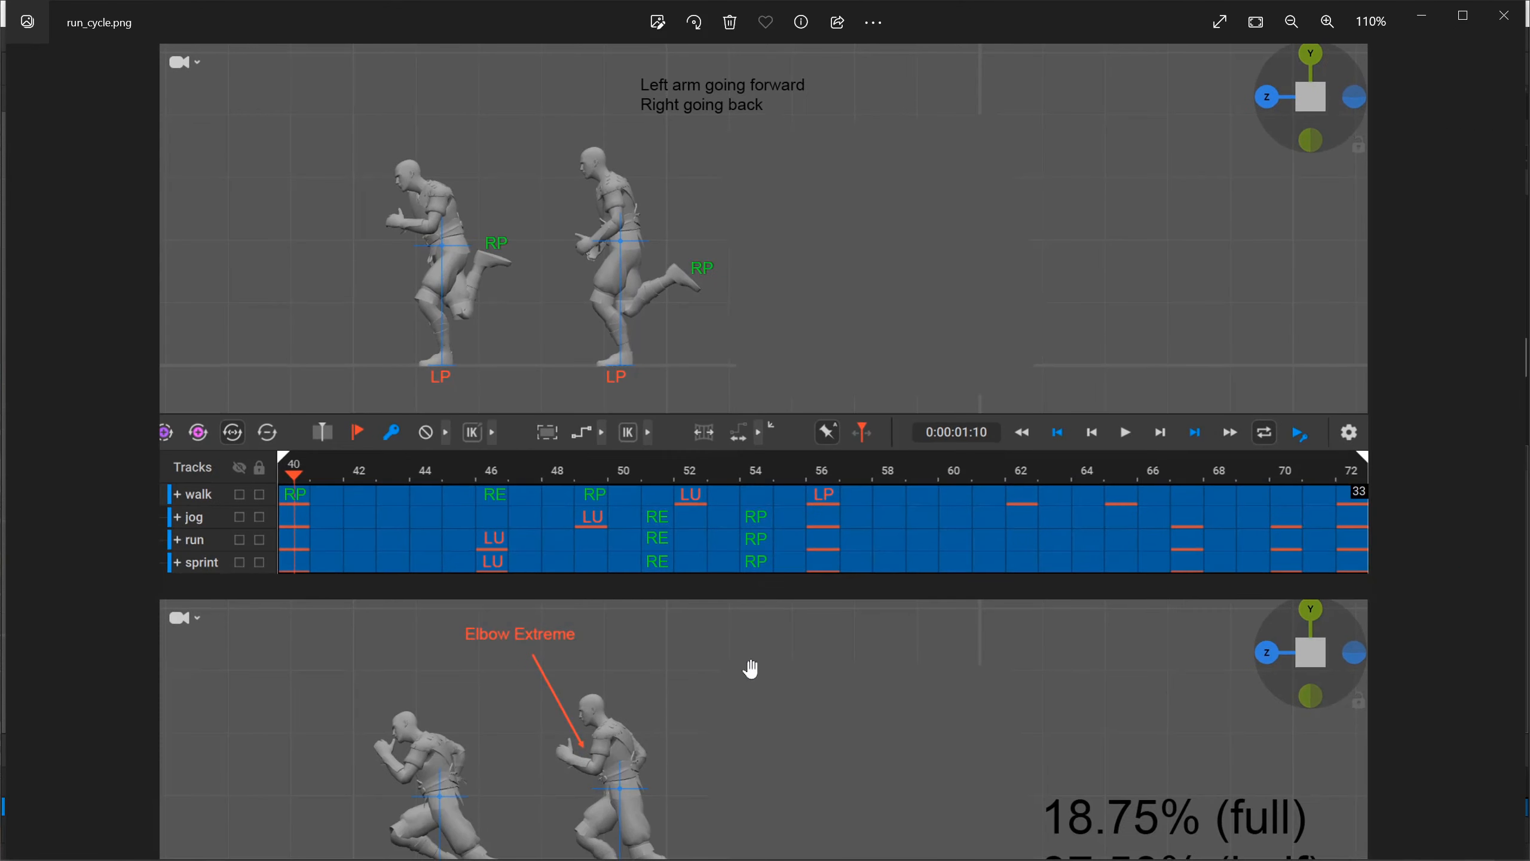
drag(750, 670, 746, 345)
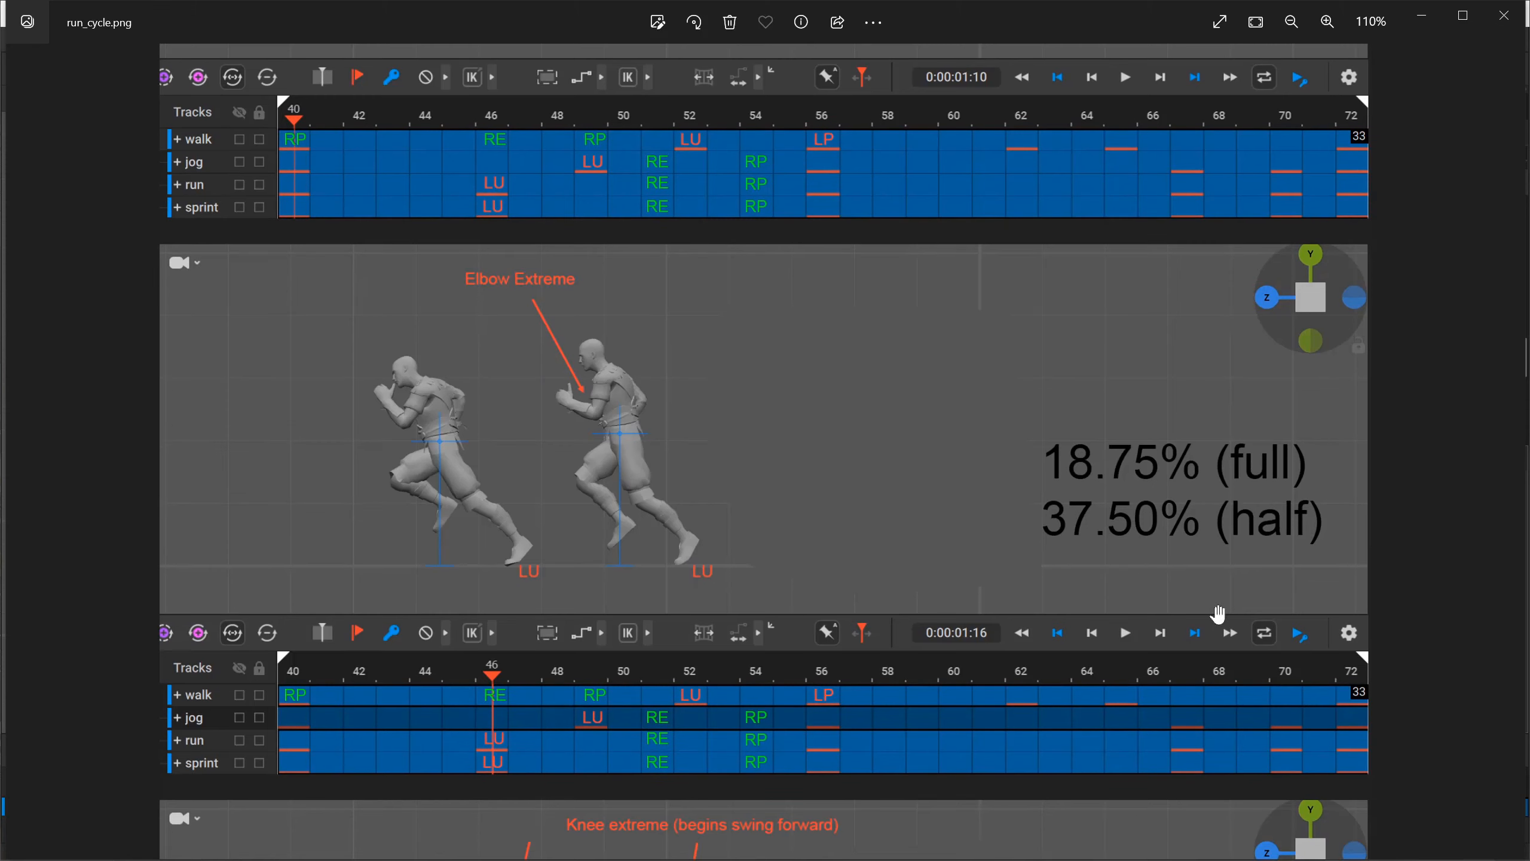
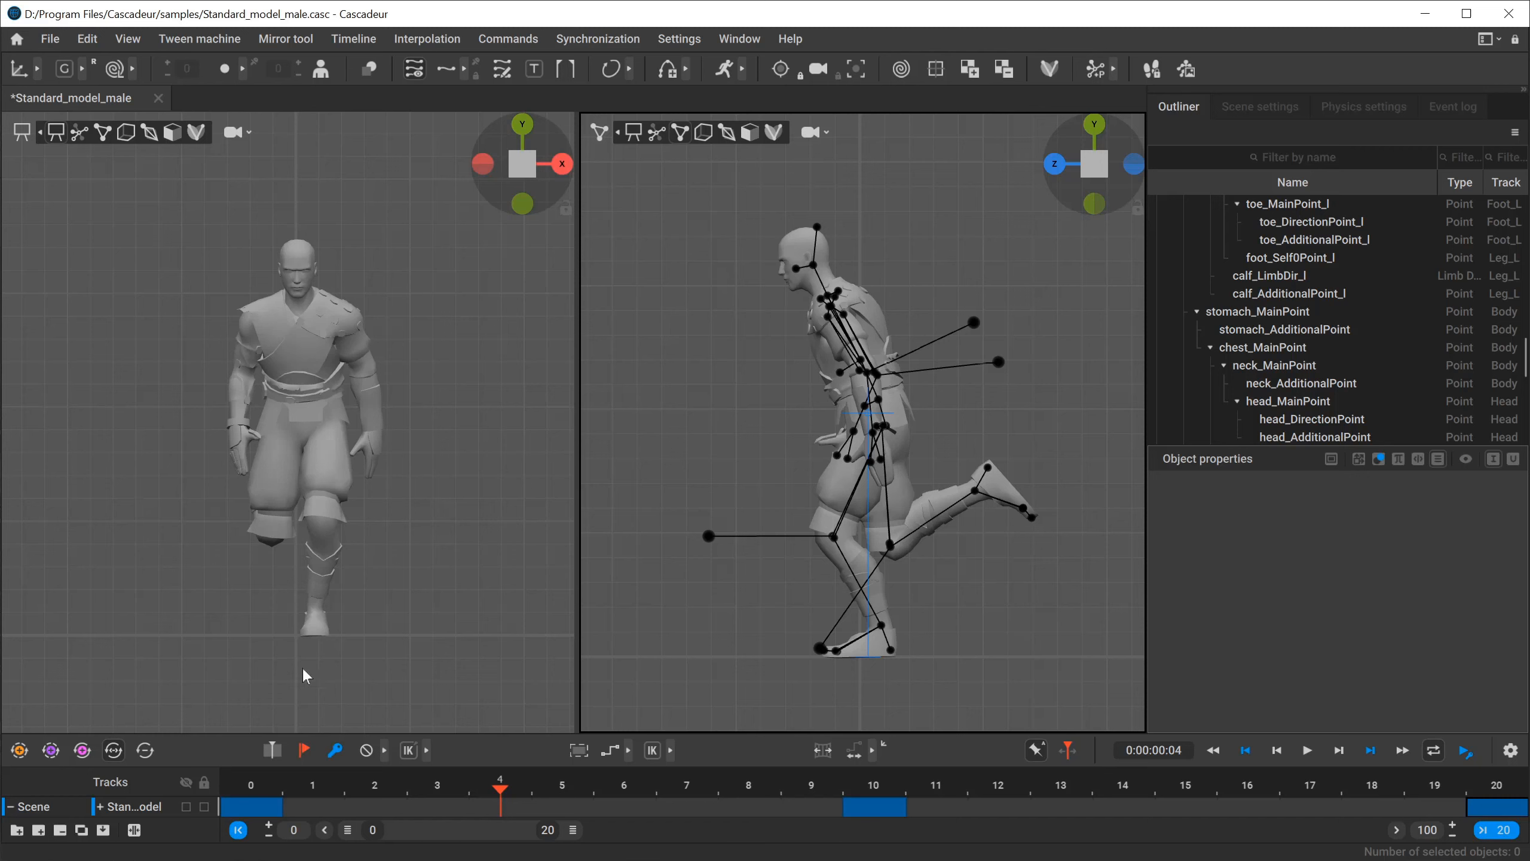
Check the key poses at frames 0, 10 and 20 on the timeline.
click(260, 805)
click(875, 808)
click(1501, 806)
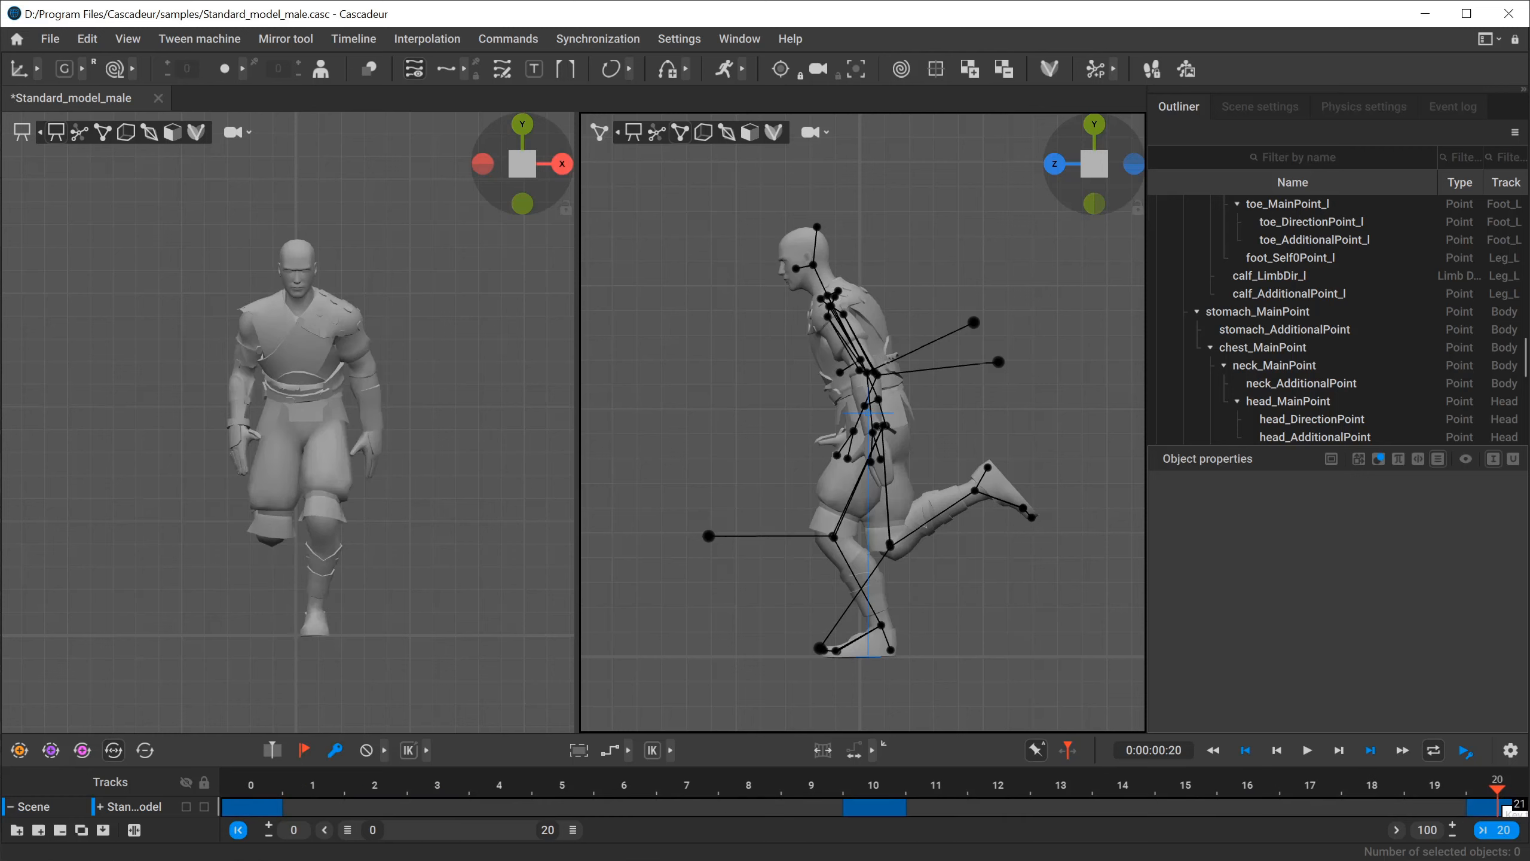
key(y)
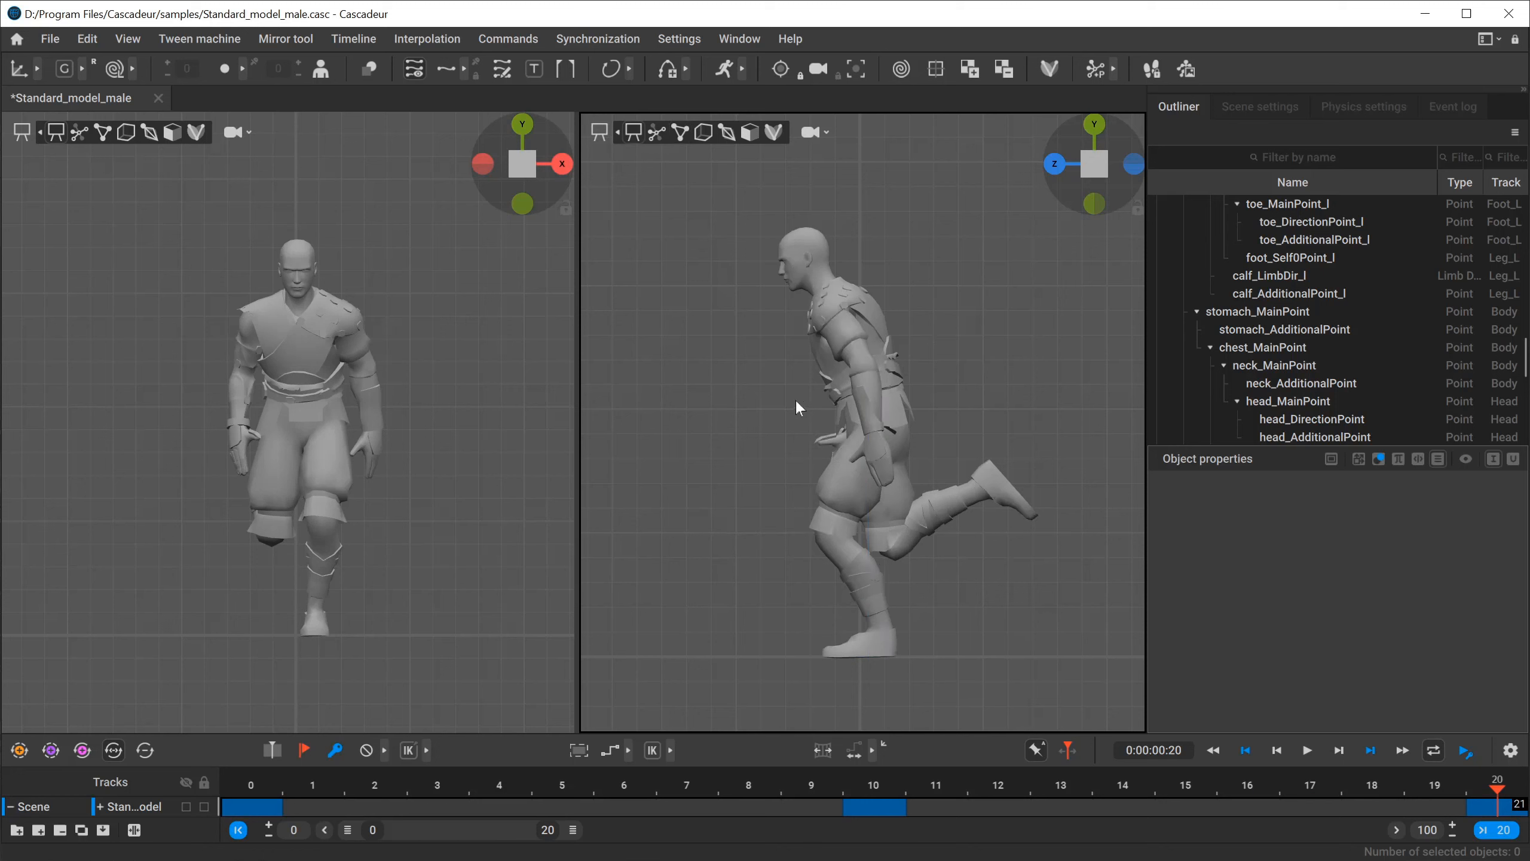
Select the character's upper-body points, from the pelvis up through the head and arms, at frame 20.
key(i)
alt+drag(767, 400, 892, 438)
scroll(811, 505, up, 8)
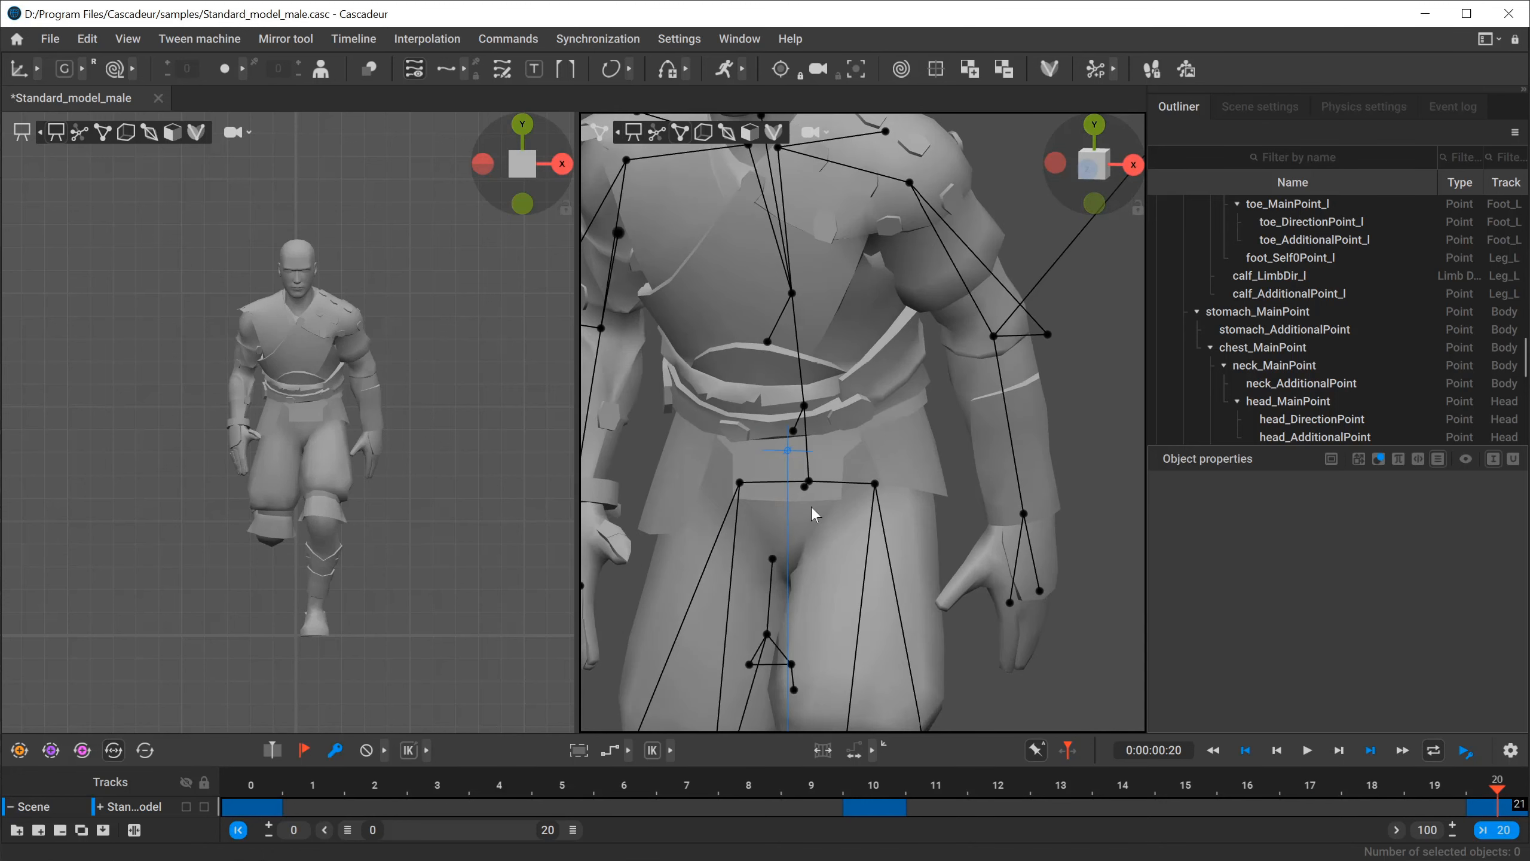
double_click(813, 485)
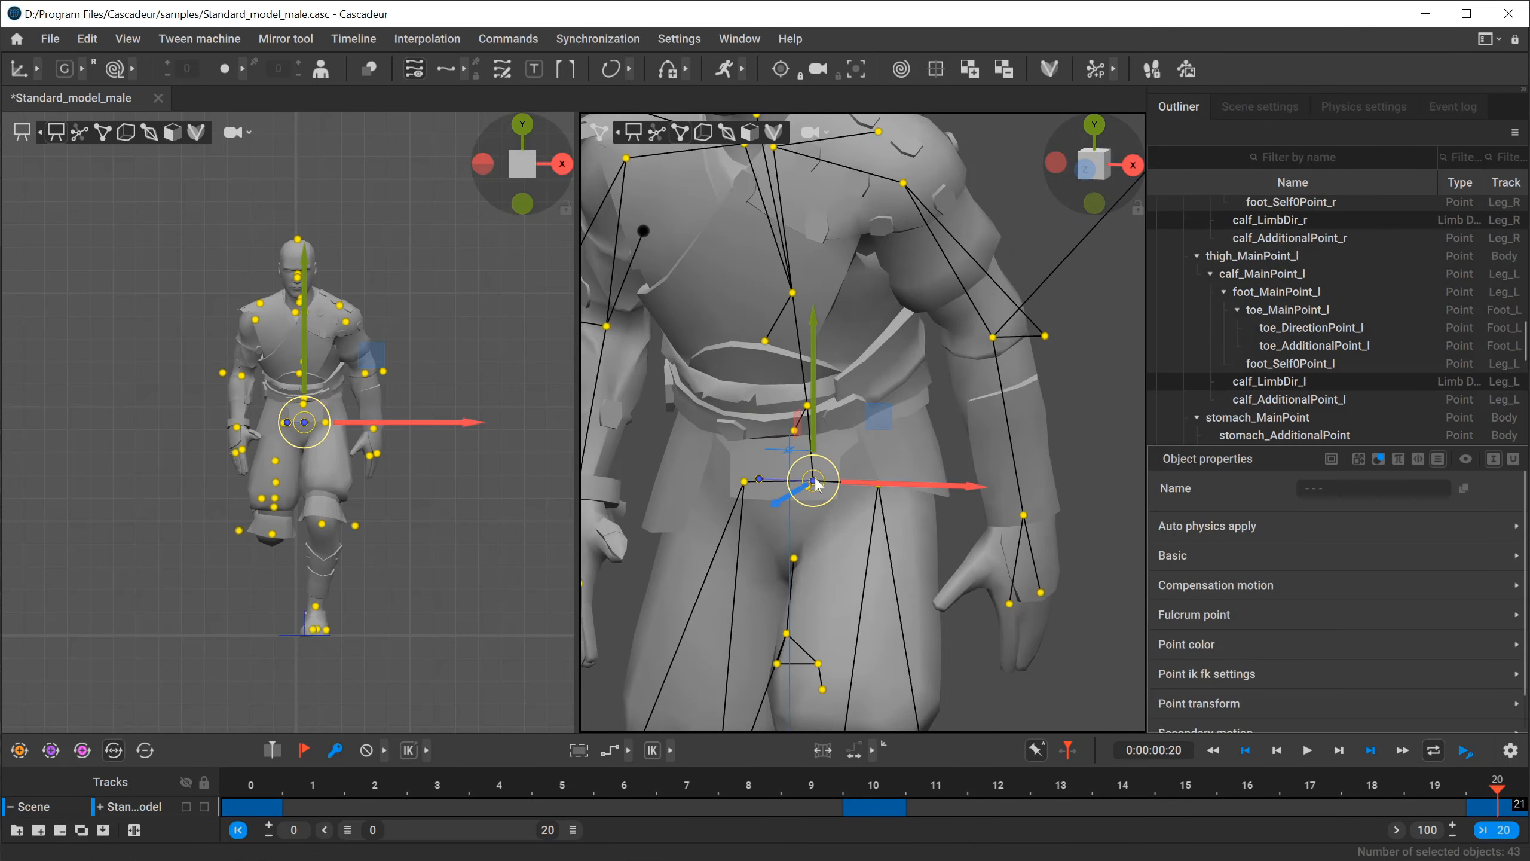
alt+drag(816, 484, 851, 526)
key(2)
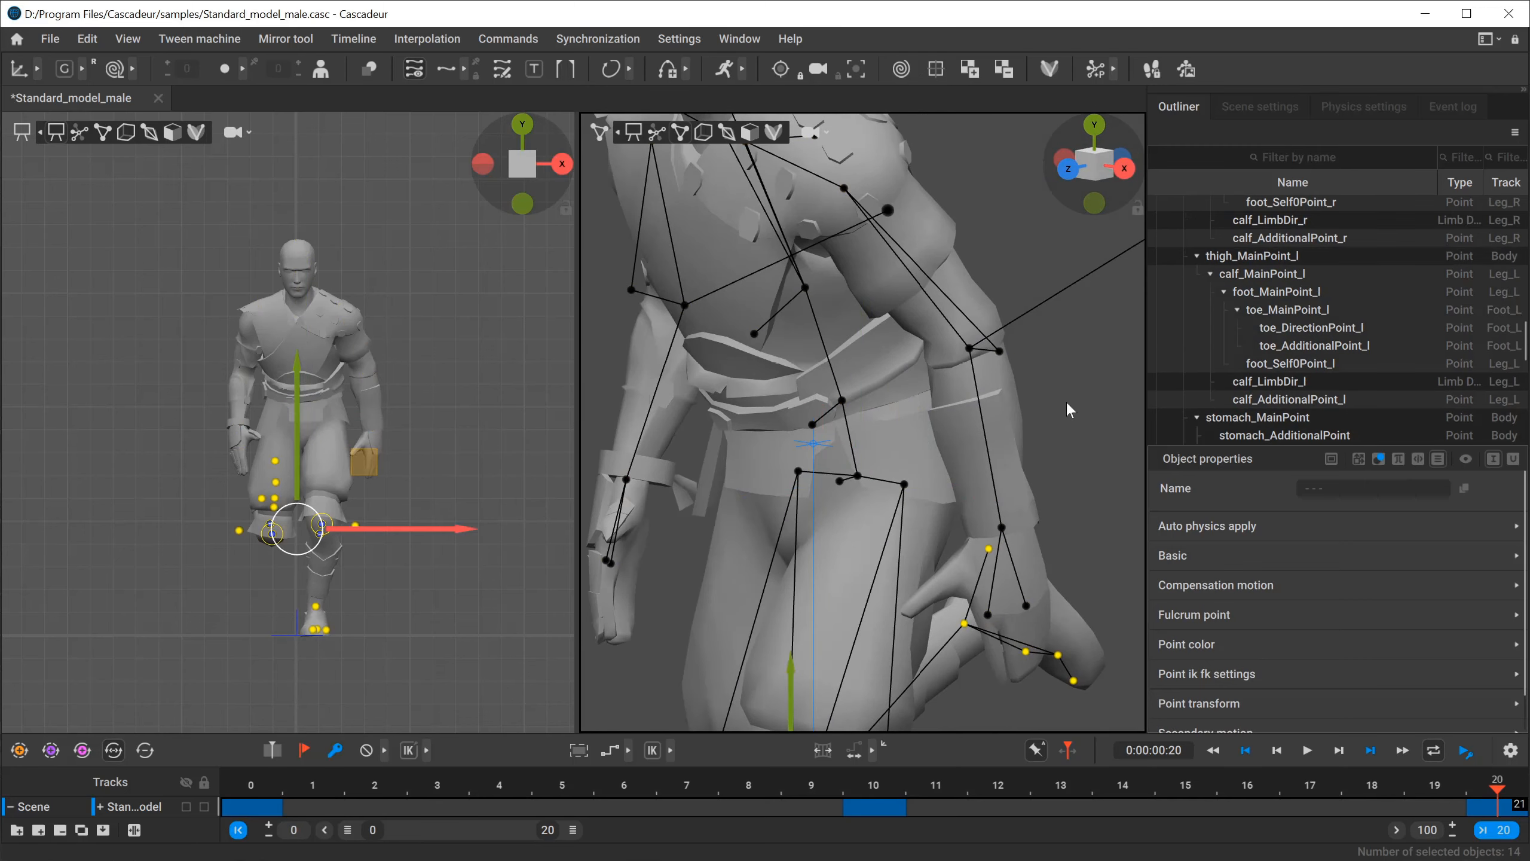
click(1076, 401)
key(1)
scroll(898, 416, down, 5)
alt+drag(886, 415, 848, 394)
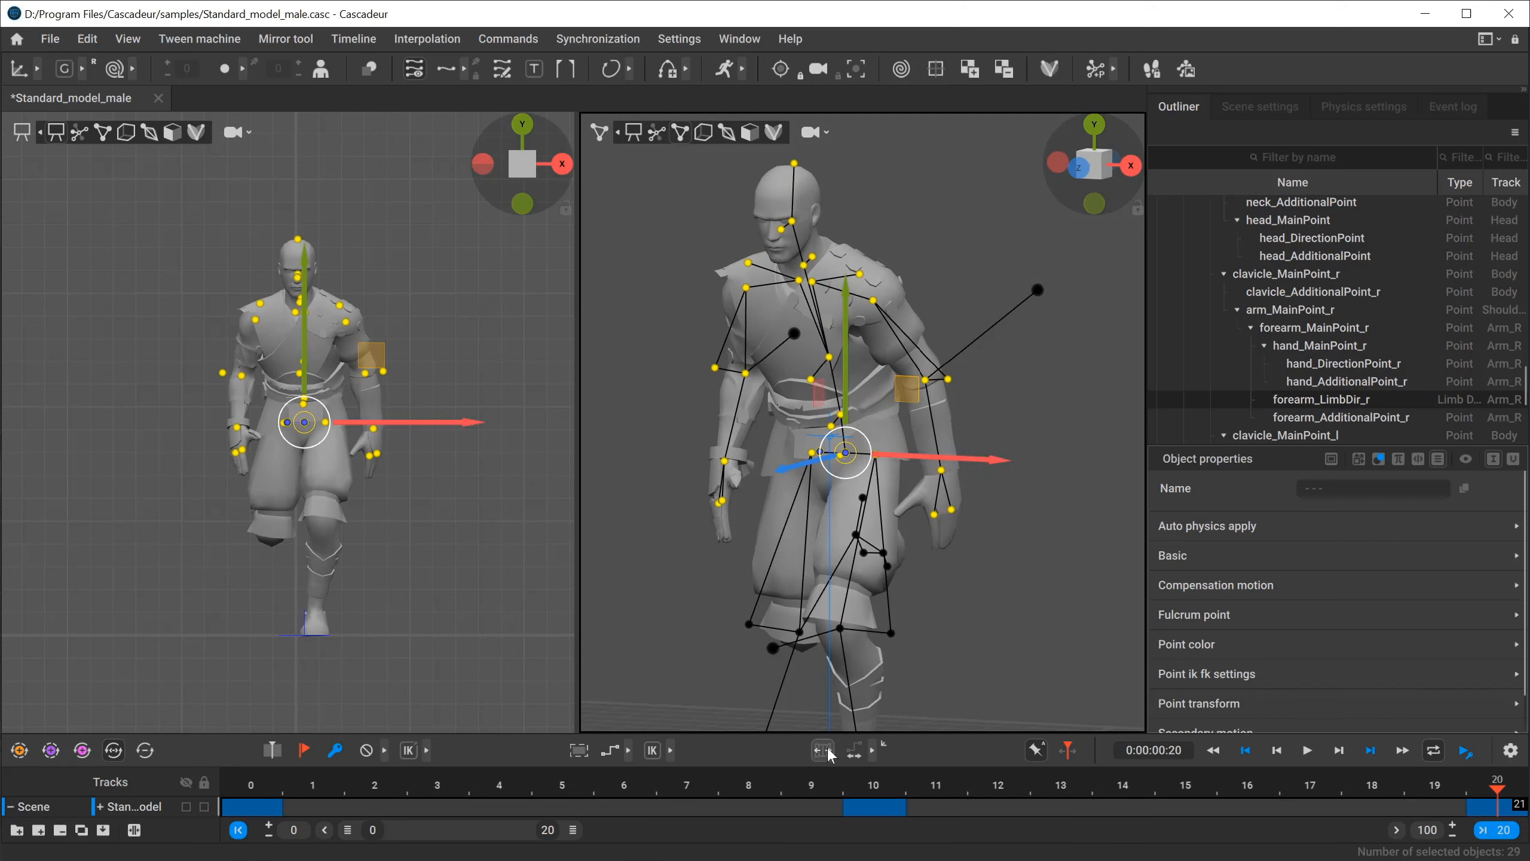
Turn on interval edit mode and try rotating the selected upper body forward across the keyframes.
click(857, 750)
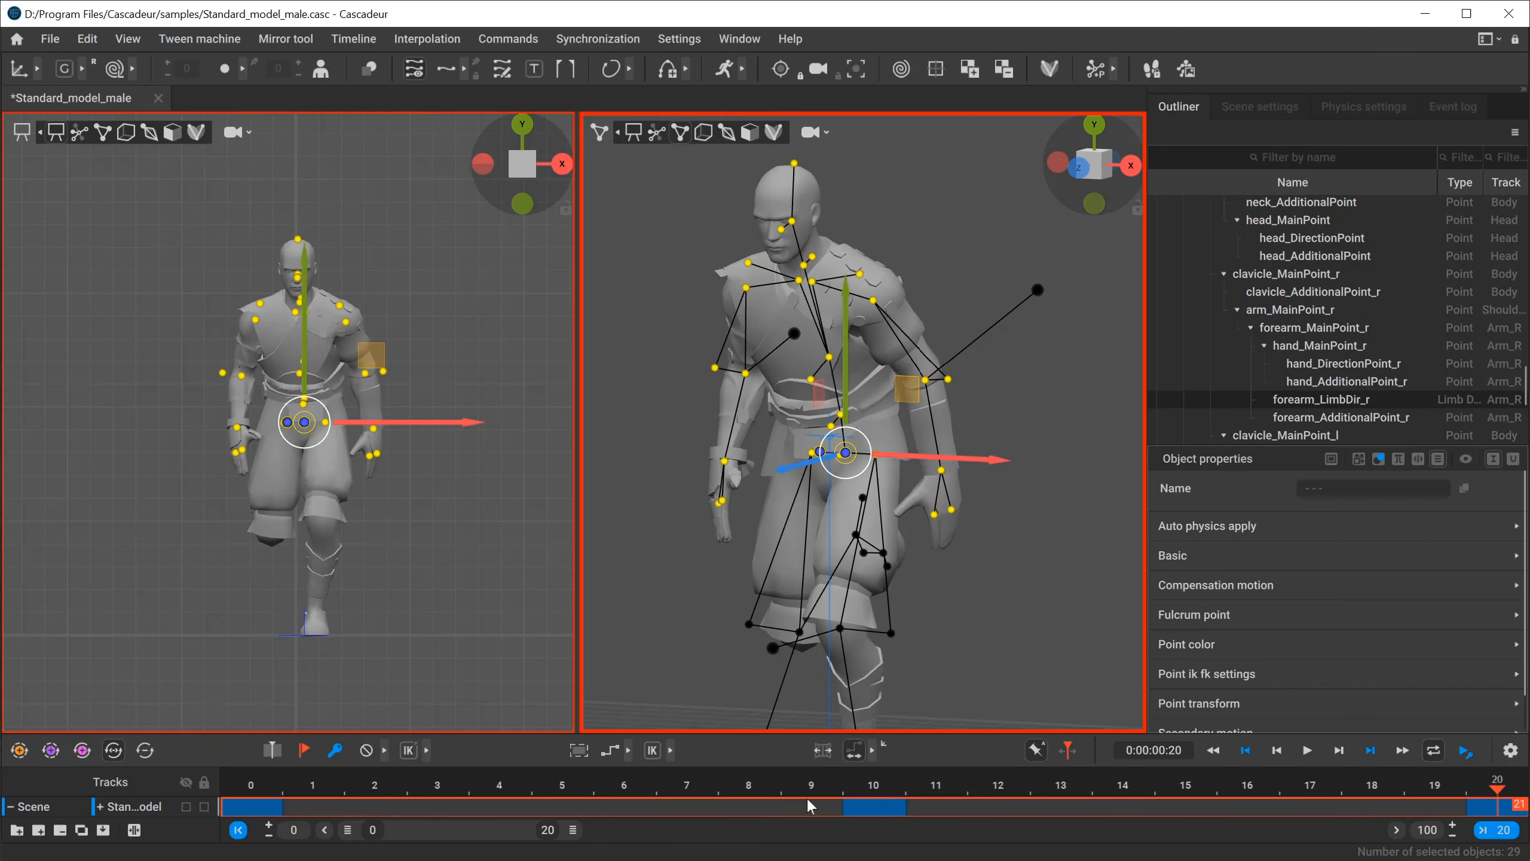
click(871, 750)
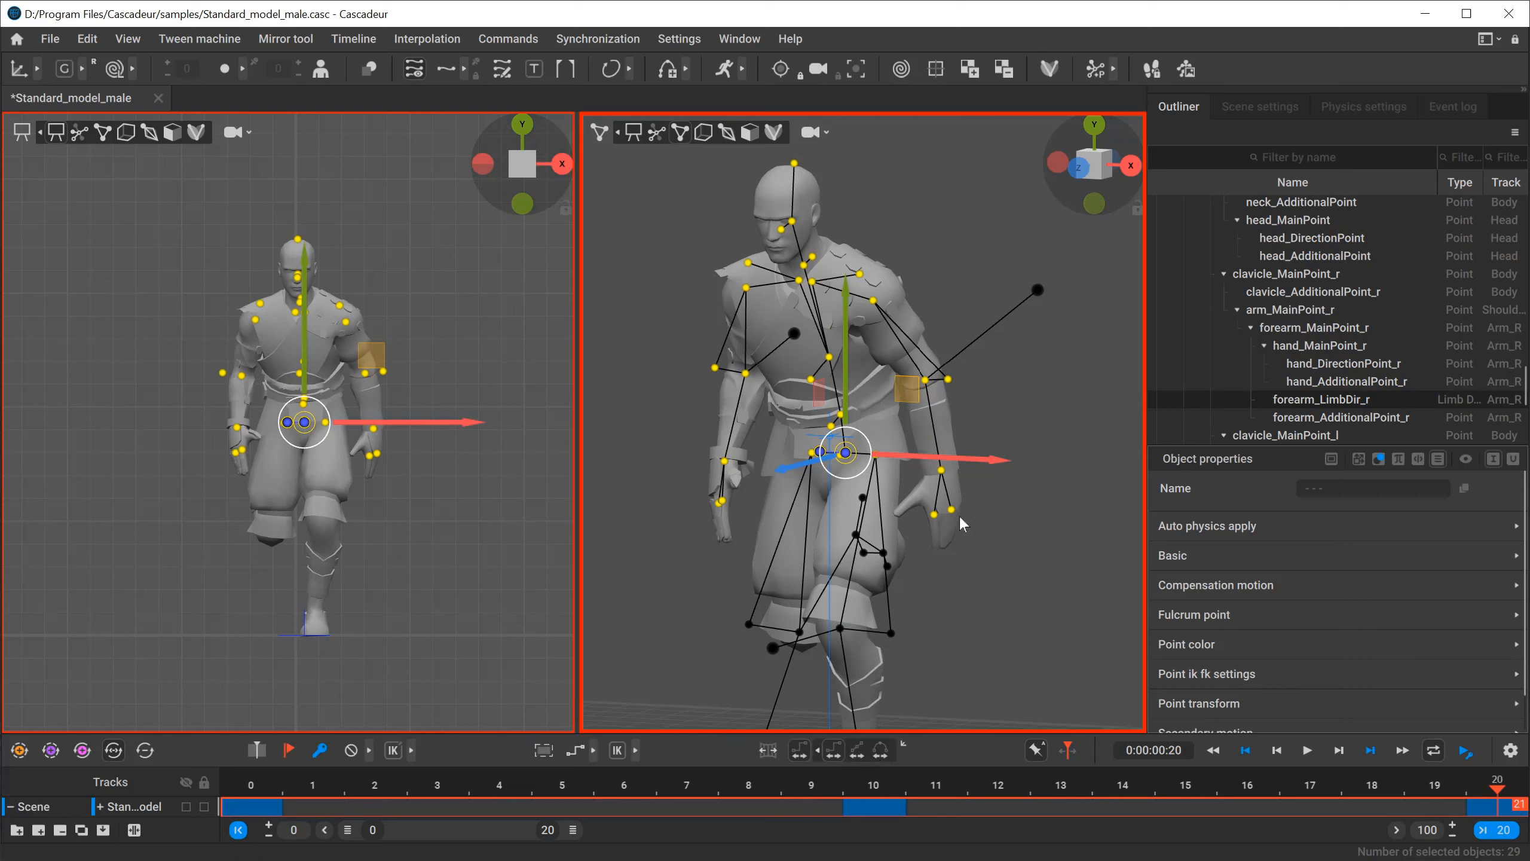
alt+drag(959, 516, 954, 523)
key(e)
drag(809, 388, 802, 433)
Try rotating the upper body back to an upright posture from frame 0 in interval edit mode, and deselect the points.
mouse_move(259, 790)
mouse_down()
mouse_move(1129, 774)
mouse_move(252, 783)
mouse_up()
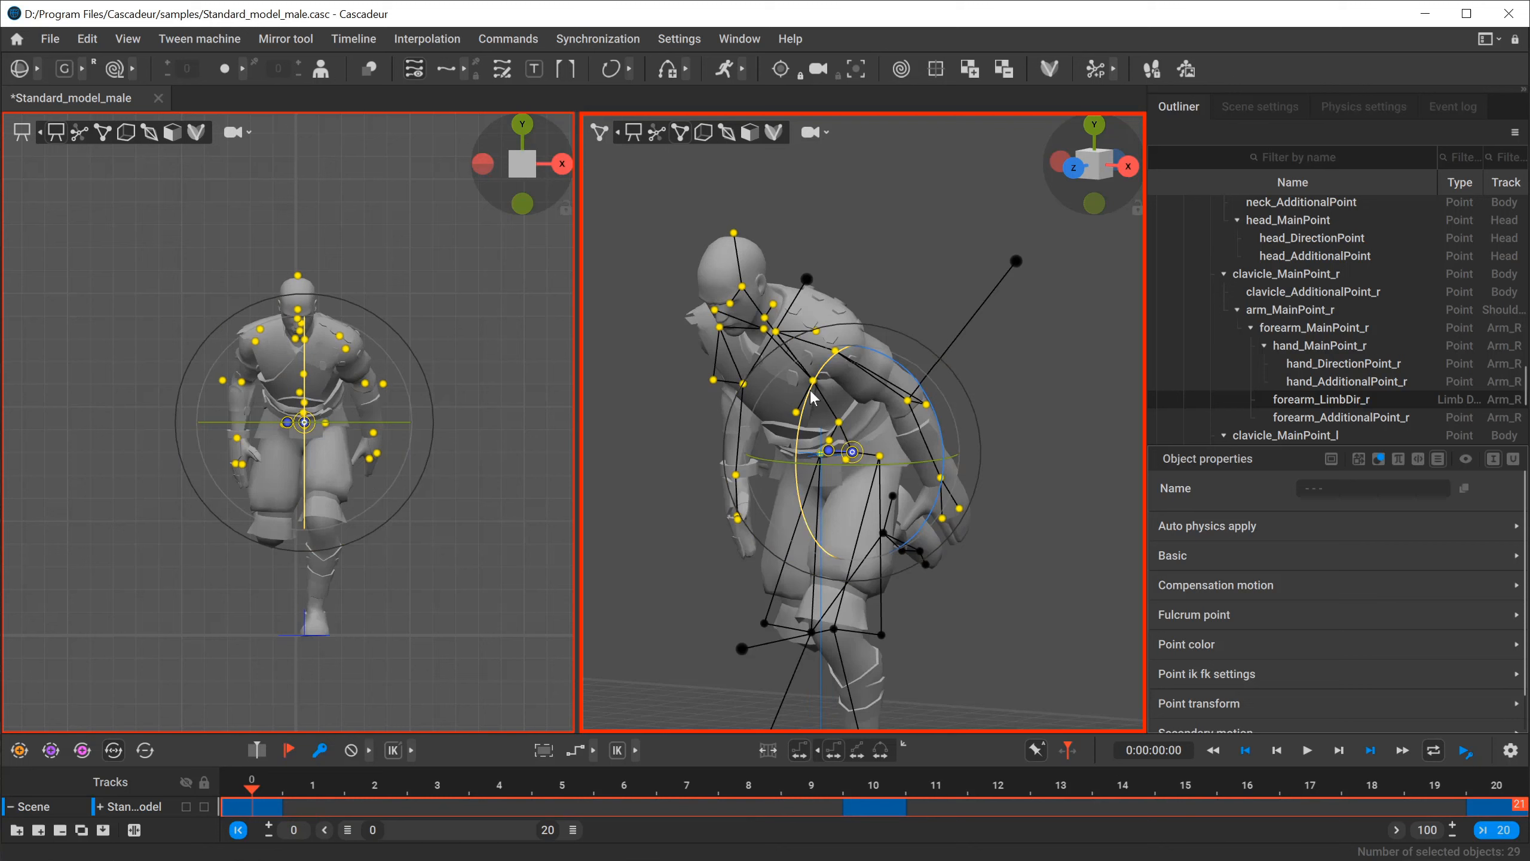
drag(813, 398, 675, 352)
drag(834, 365, 818, 371)
drag(254, 785, 251, 747)
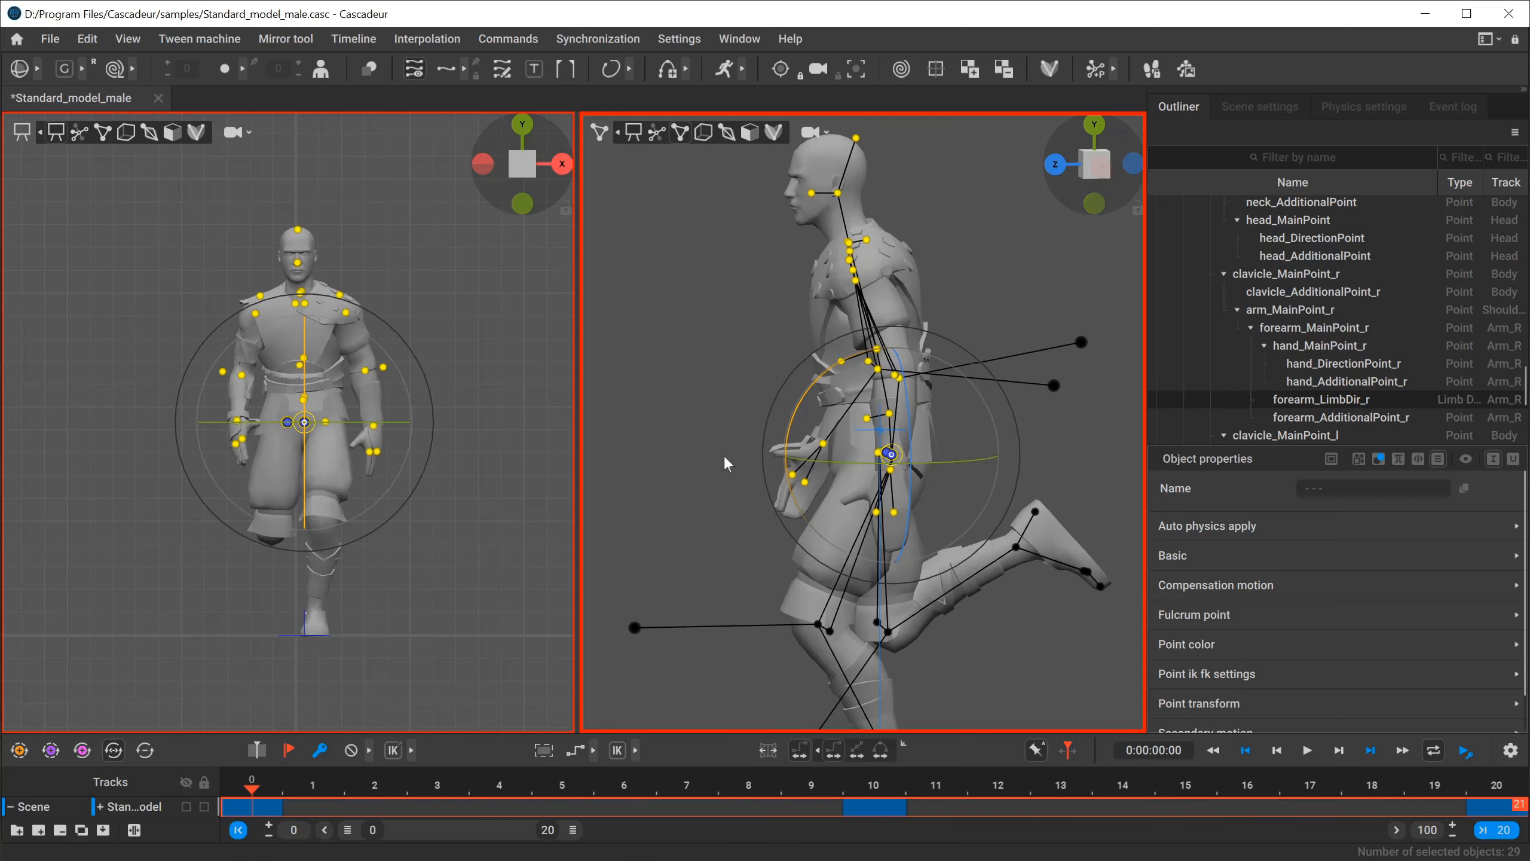
alt+drag(723, 456, 838, 443)
scroll(814, 398, down, 5)
click(1049, 449)
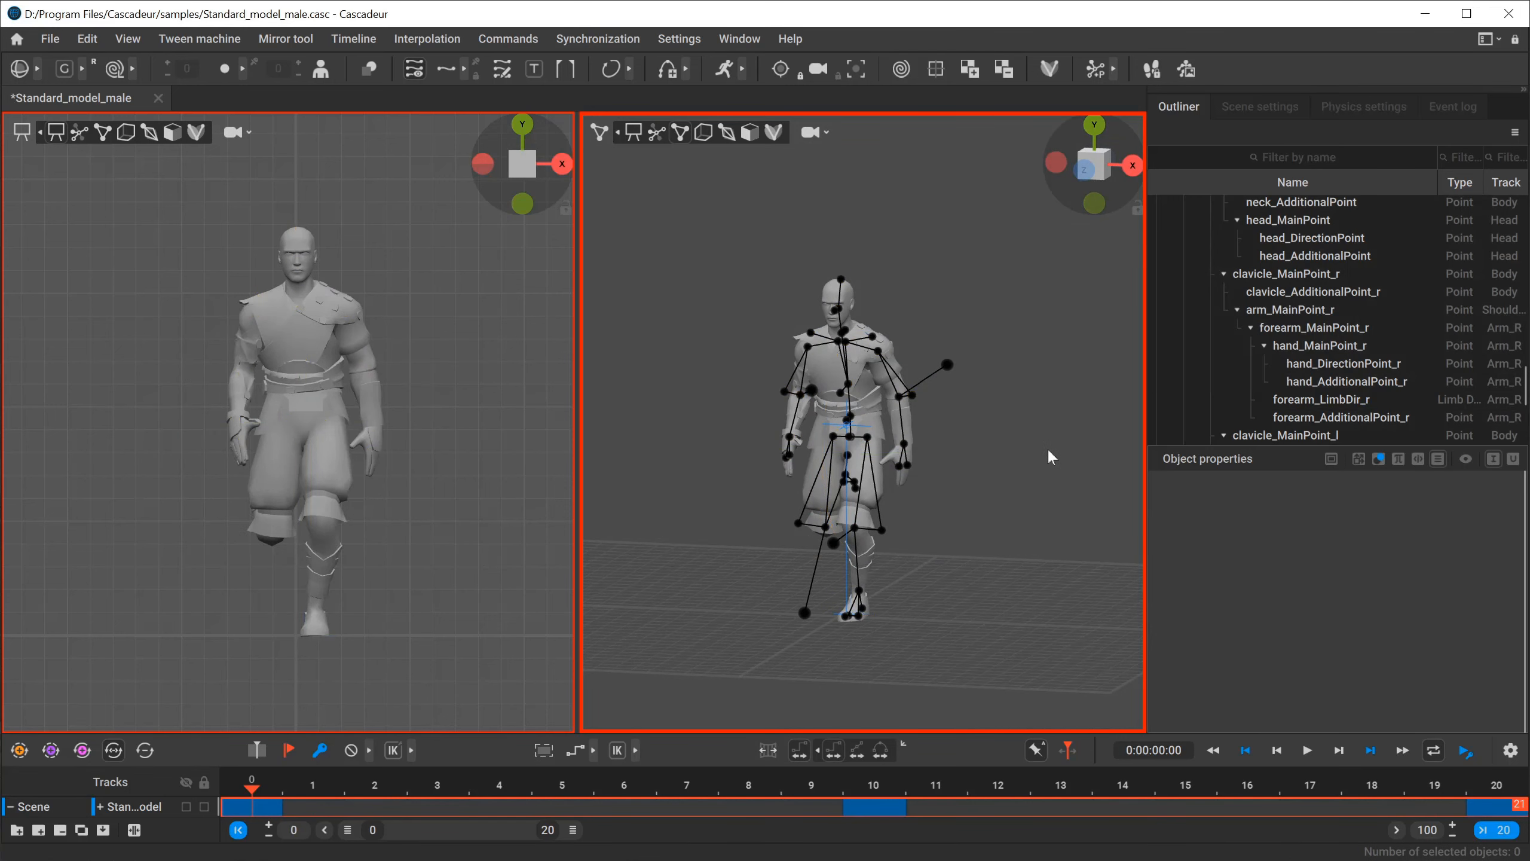
Undo the upper-body rotations and leave interval edit mode.
key(ctrl+z)
key(ctrl+z)
key(ctrl+z)
key(ctrl+z)
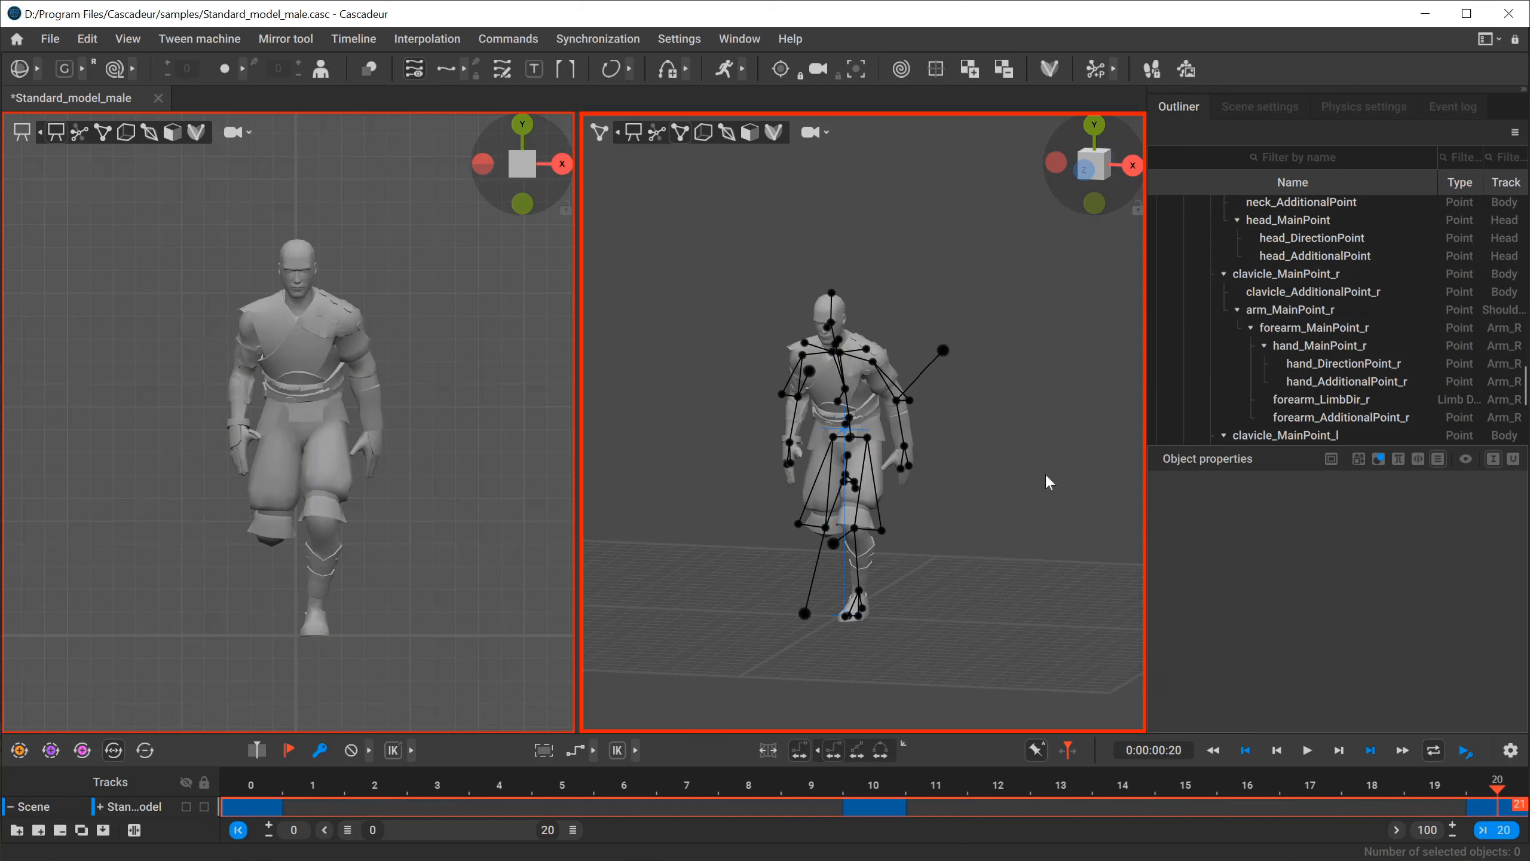
alt+drag(1045, 473, 869, 646)
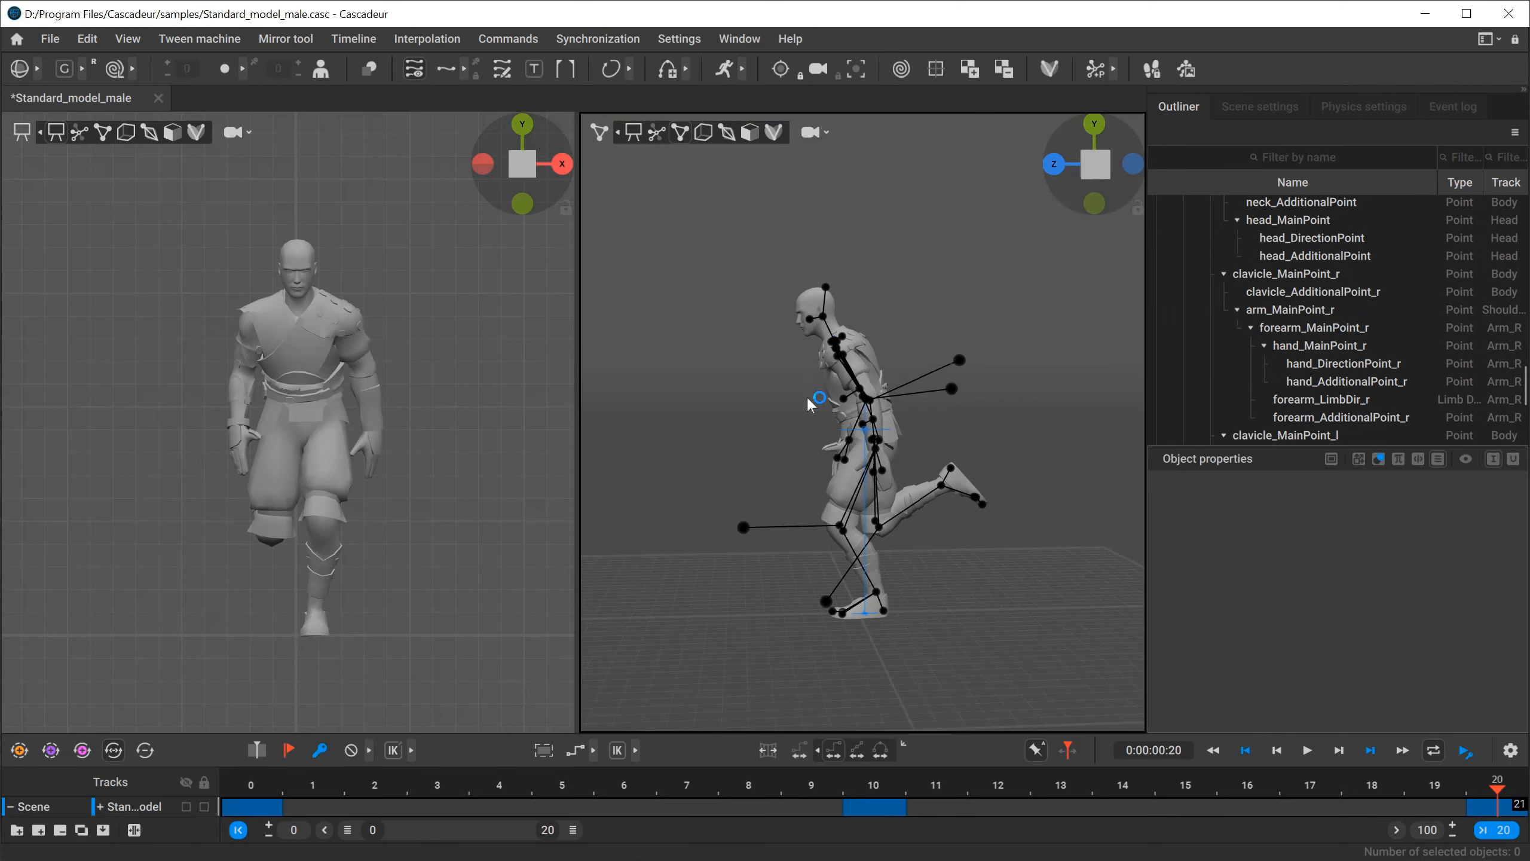
Show the character's box controllers around the left hand by switching to box controller mode.
alt+drag(807, 399, 834, 414)
scroll(843, 418, up, 5)
alt+drag(952, 457, 874, 420)
scroll(867, 427, up, 4)
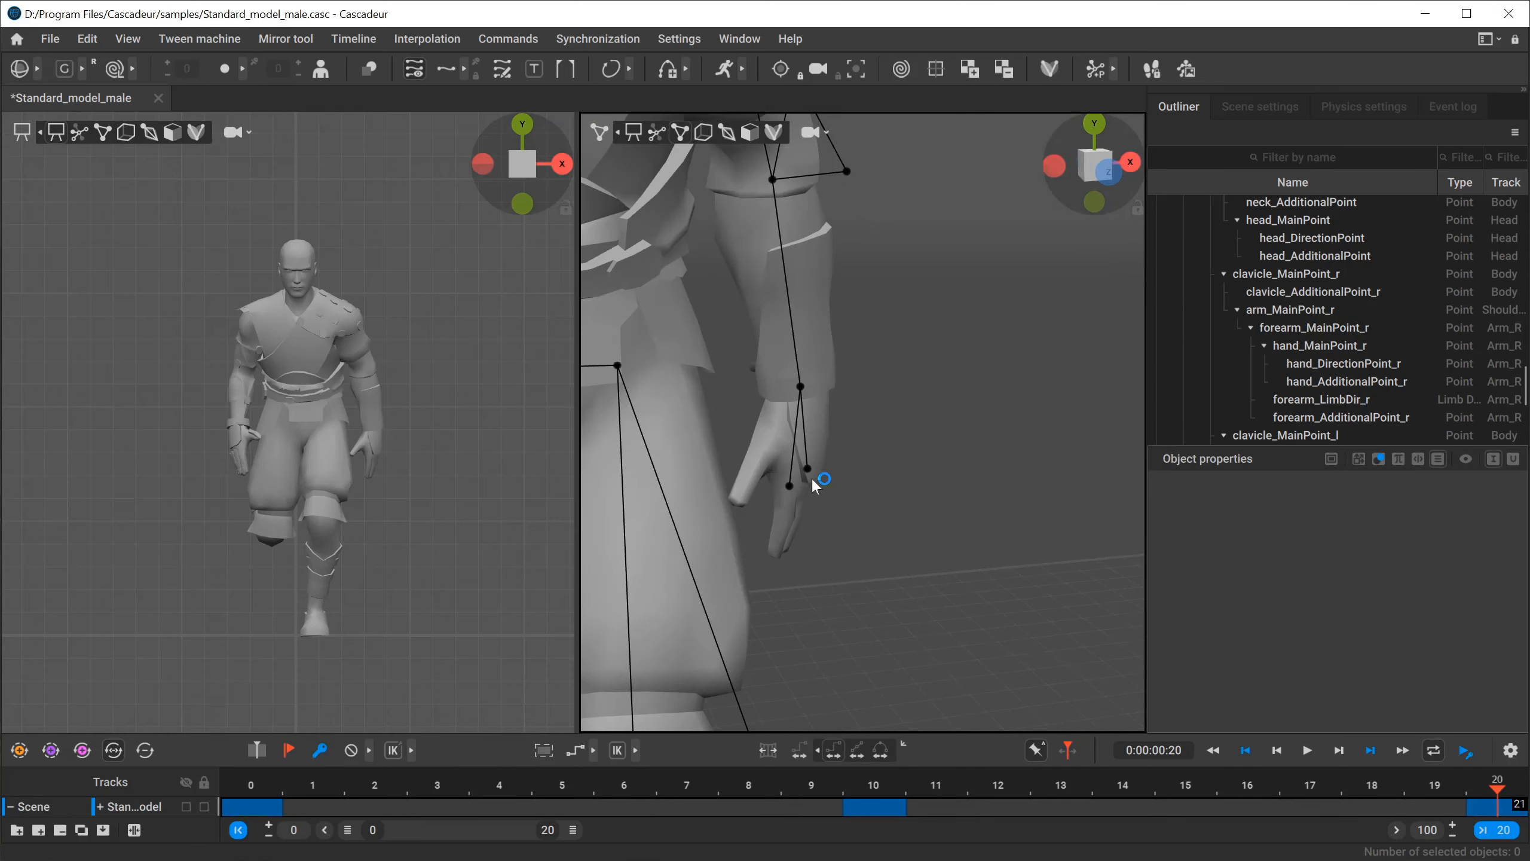
alt+middle_drag(860, 469, 876, 449)
alt+right_drag(876, 448, 1005, 504)
alt+middle_drag(889, 495, 940, 485)
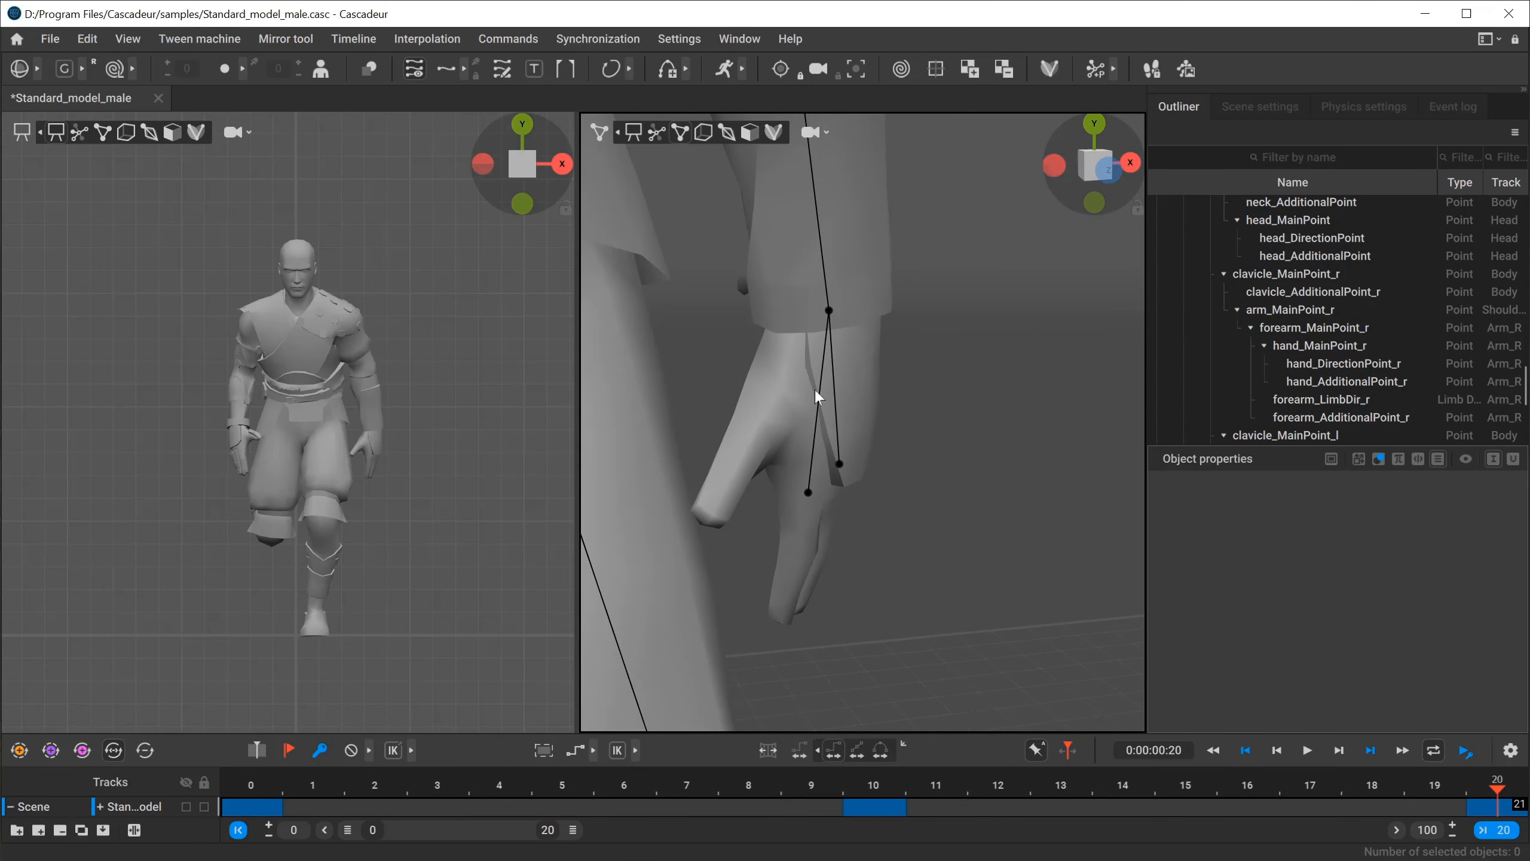
click(709, 133)
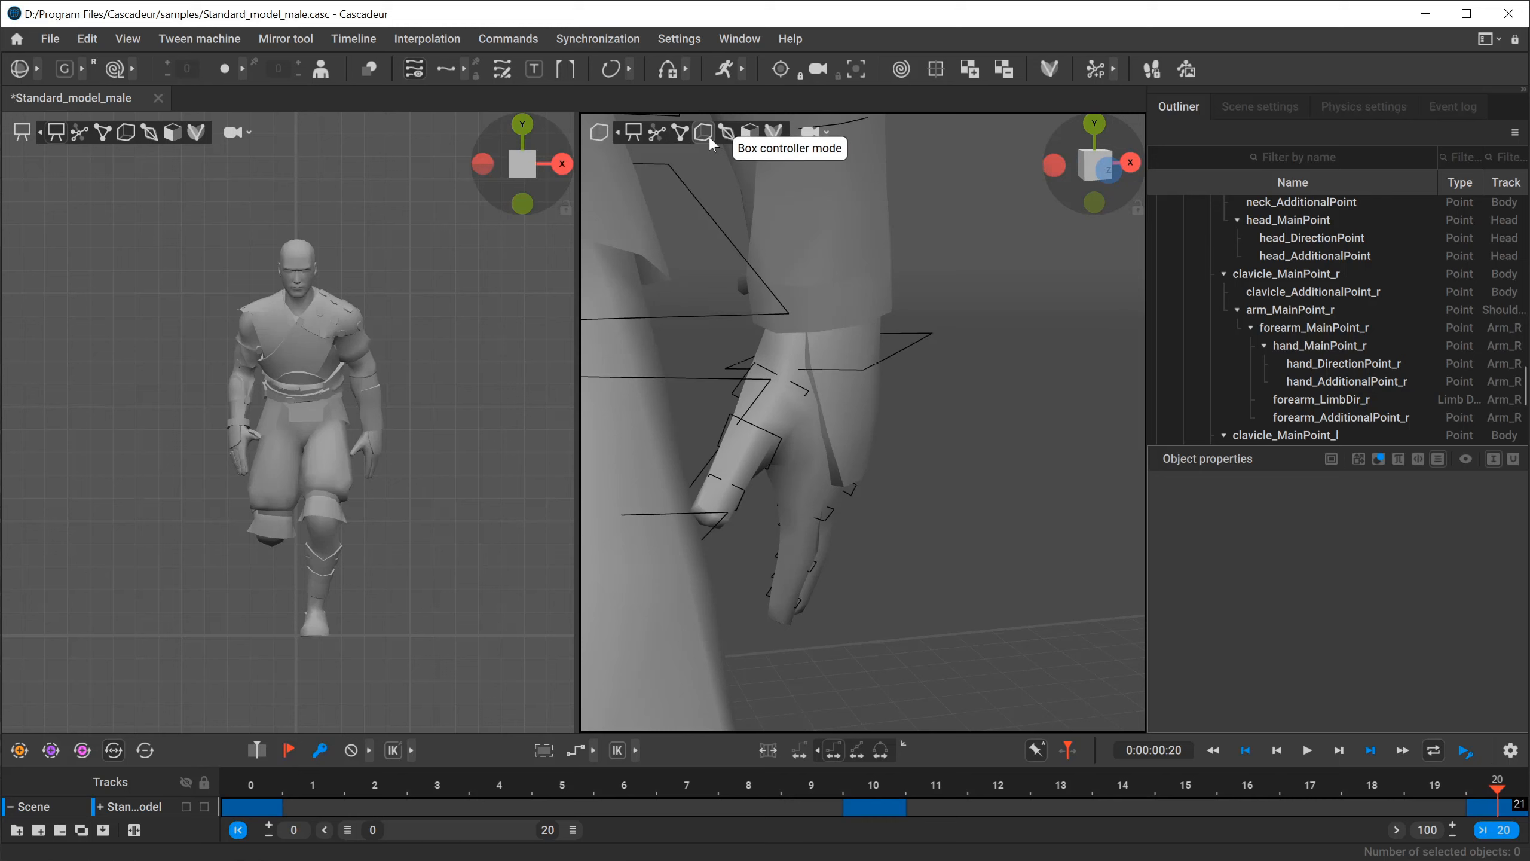
Select the left hand's pointer and main finger boxes and curl them inward, using local axes and spiral rotation.
alt+middle_drag(846, 362, 907, 342)
alt+right_drag(907, 343, 962, 391)
mouse_move(962, 392)
alt+mouse_down()
mouse_move(957, 368)
mouse_move(911, 351)
mouse_move(953, 392)
alt+mouse_up()
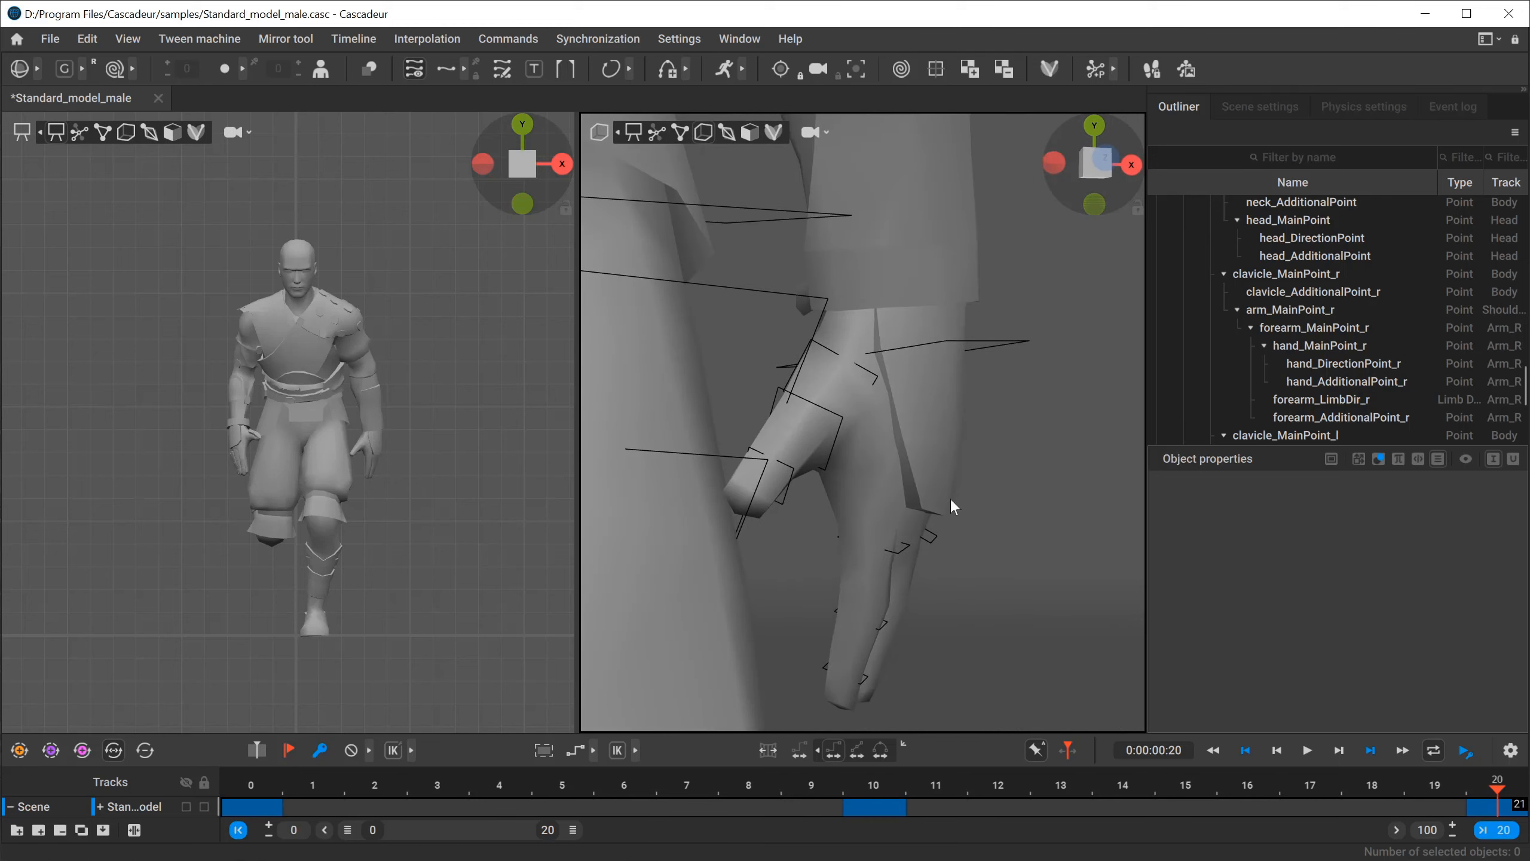
alt+middle_drag(949, 498, 936, 420)
drag(965, 412, 800, 694)
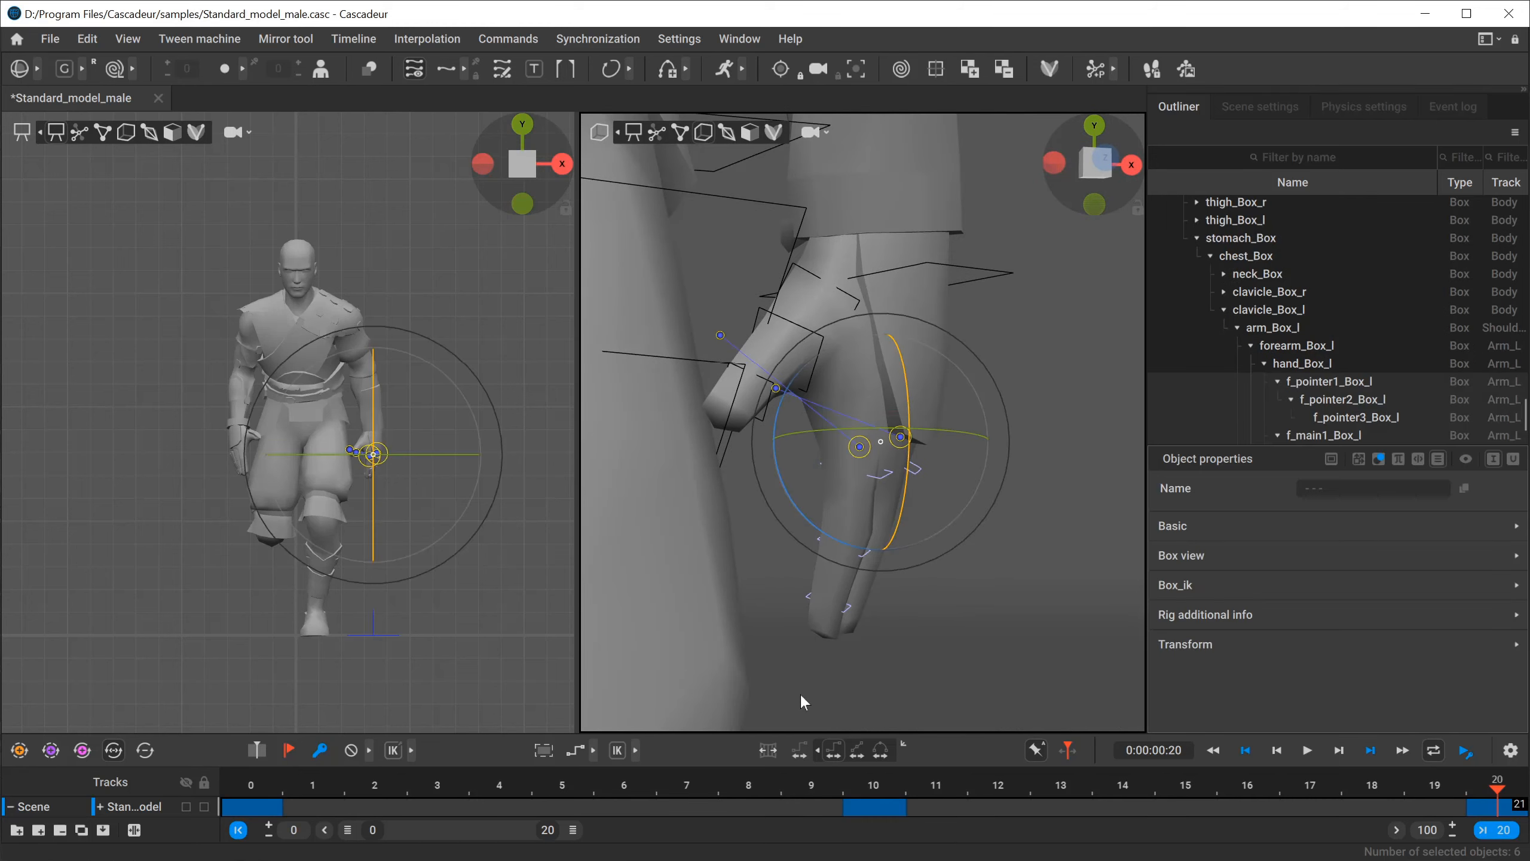
key(x)
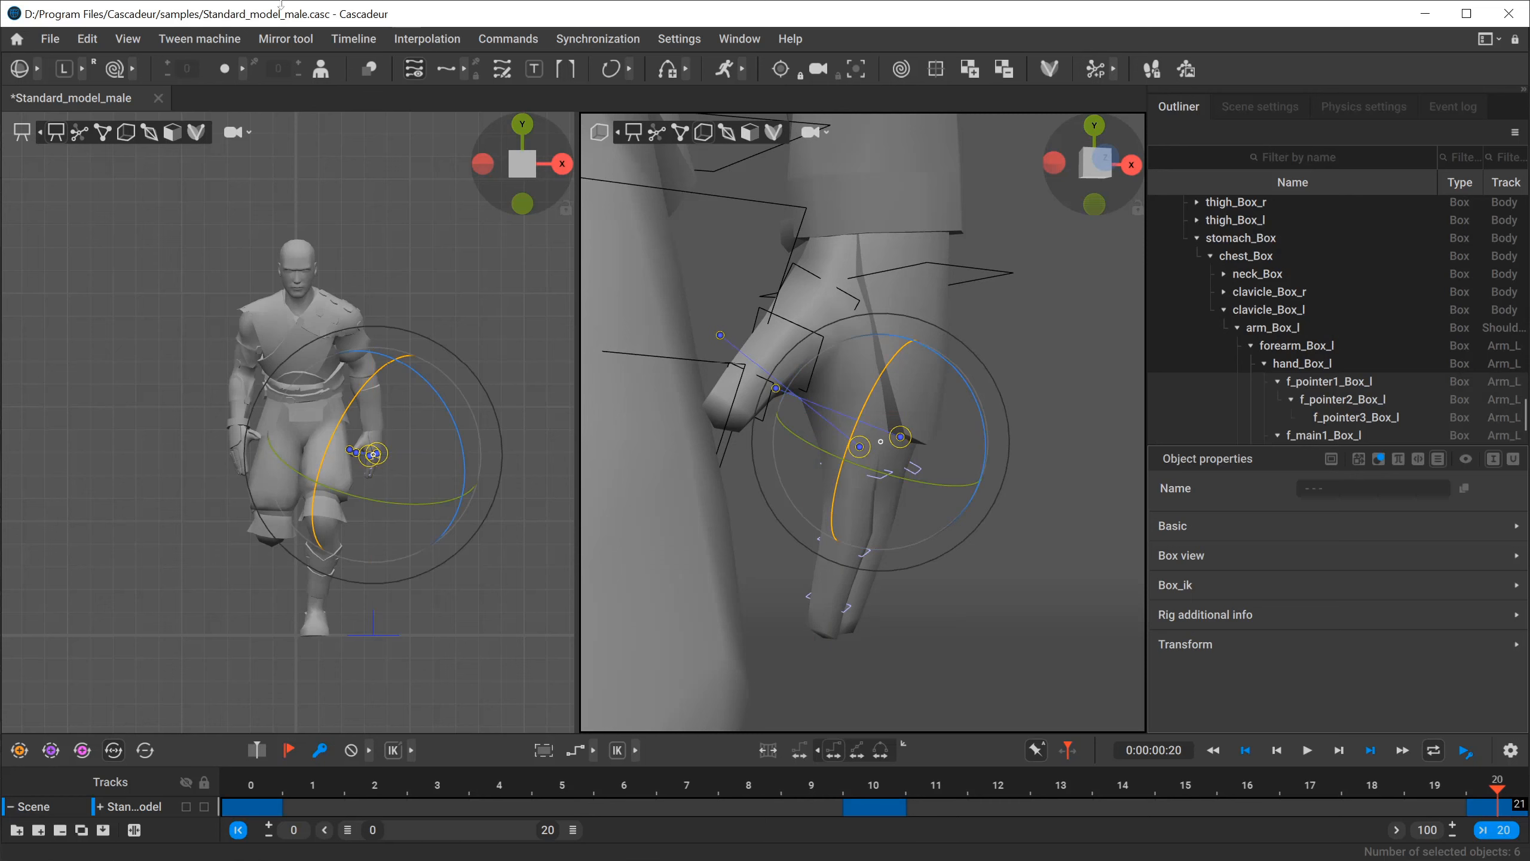
click(114, 69)
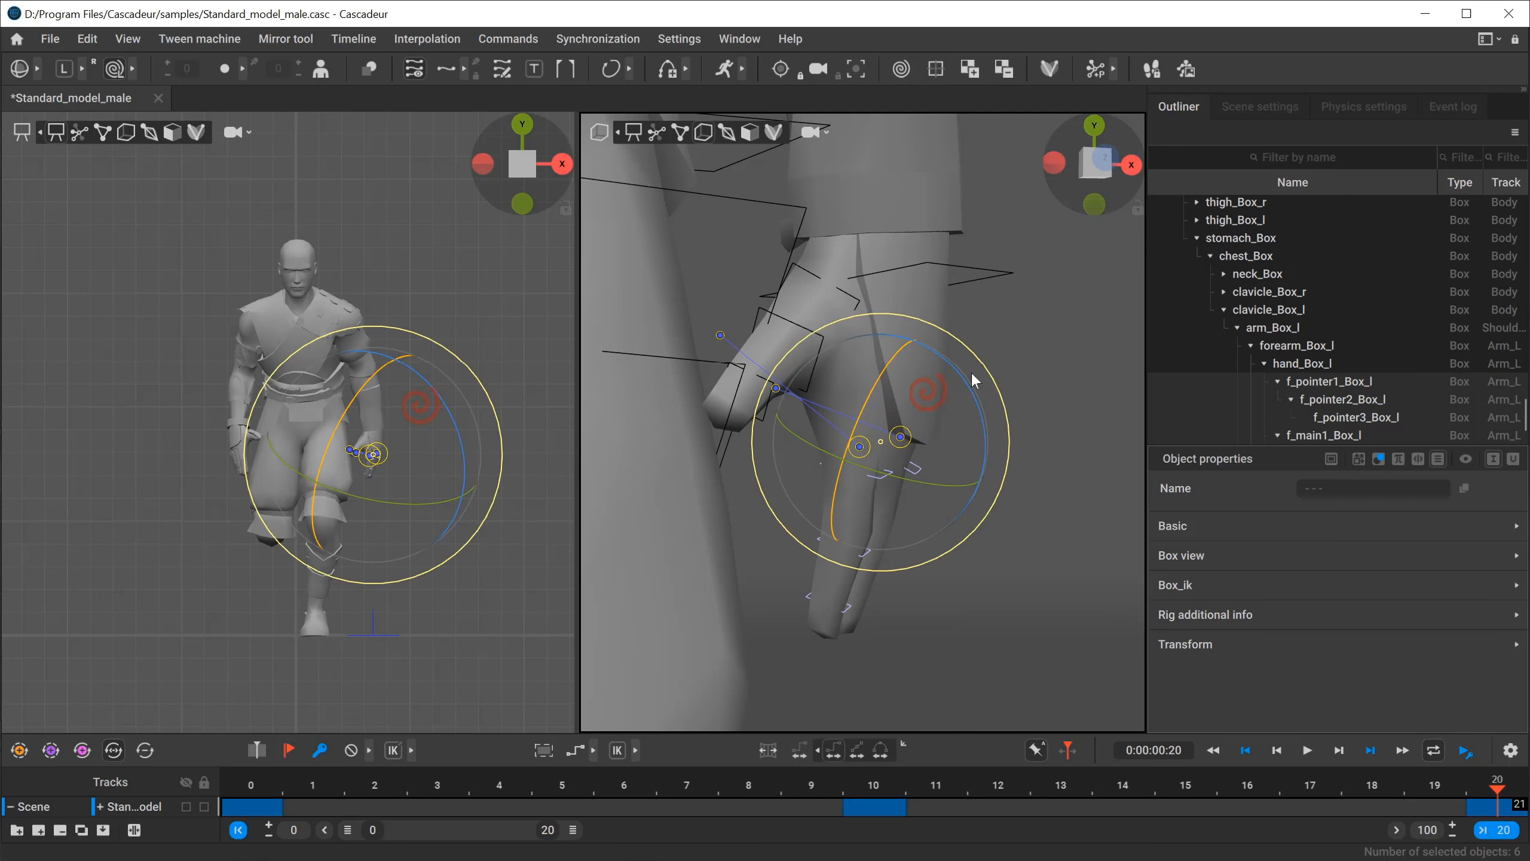
drag(970, 387, 1045, 585)
Rotate the left thumb boxes to fold the thumb into the fist.
click(874, 505)
alt+drag(892, 274, 823, 332)
click(846, 262)
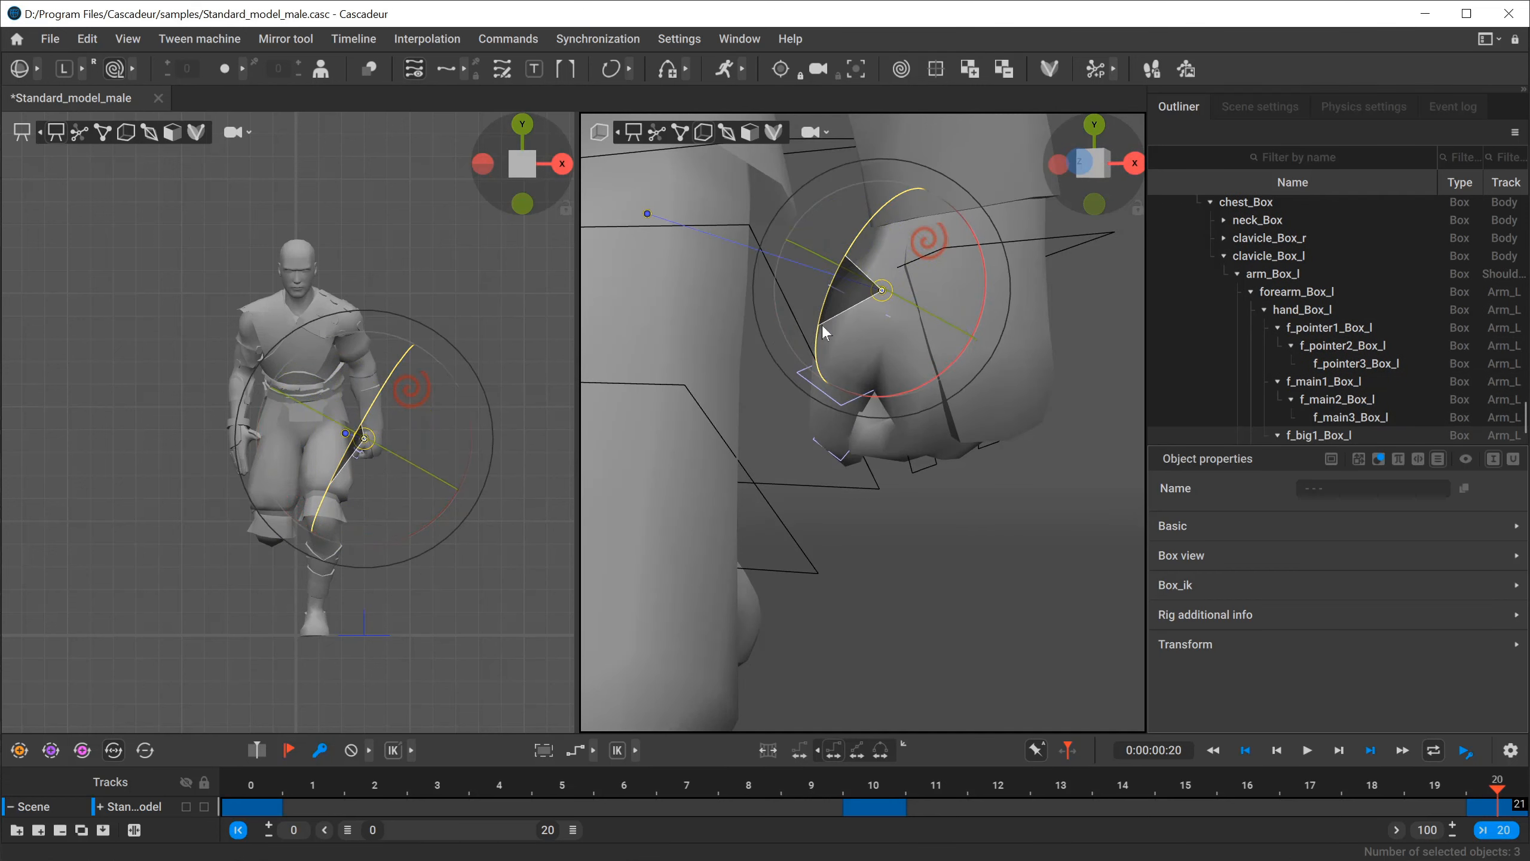
Select the right thumb boxes and rotate them to fold the right thumb toward the palm.
alt+drag(1056, 453, 706, 395)
scroll(706, 395, down, 4)
alt+middle_drag(706, 395, 824, 450)
alt+drag(826, 456, 873, 398)
click(891, 334)
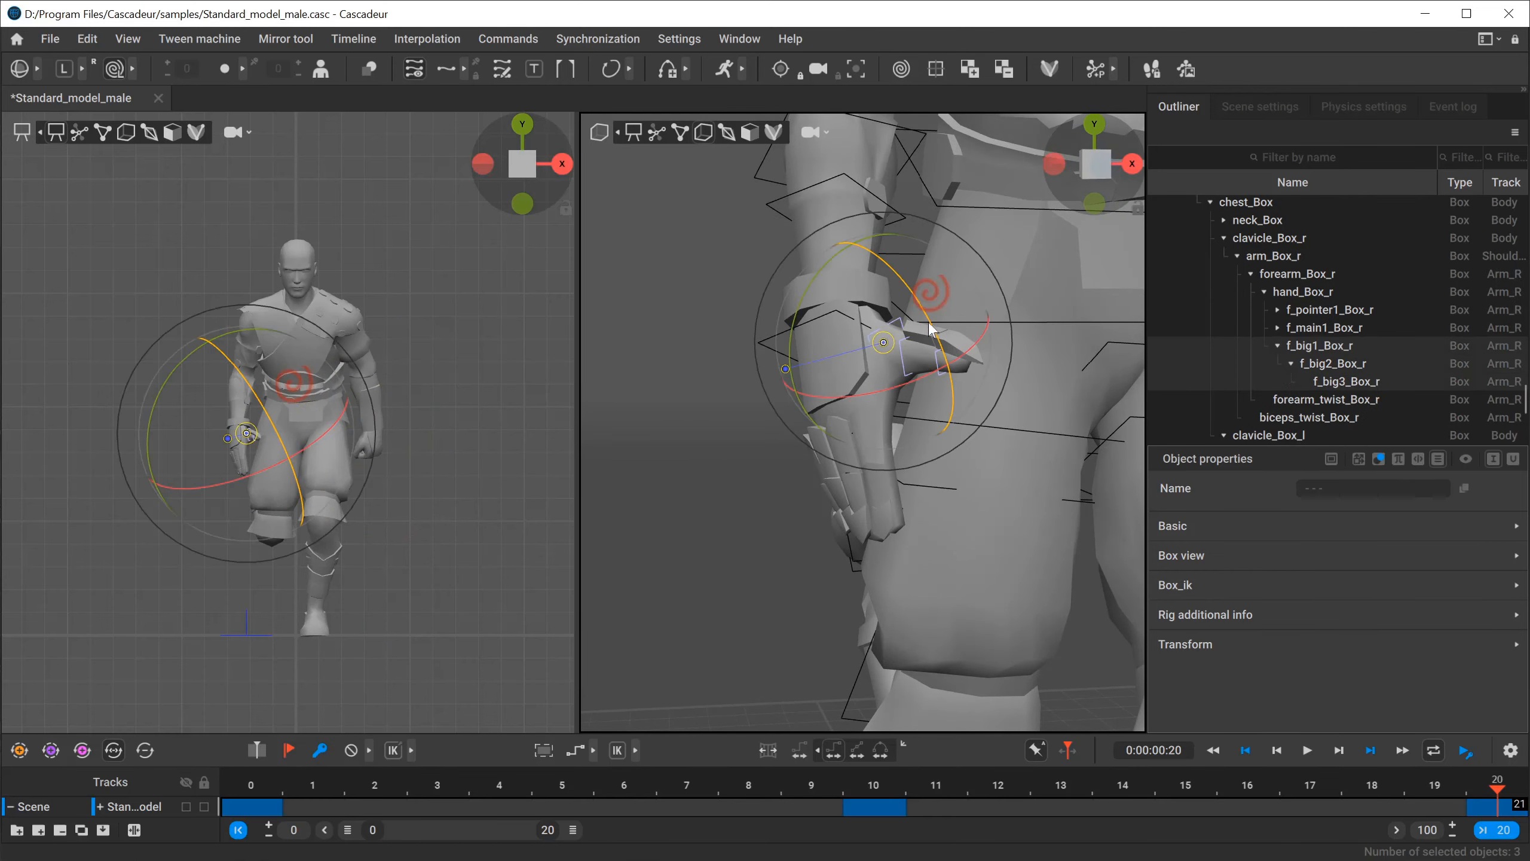
drag(933, 324, 890, 494)
Curl the right hand's pointer and main finger boxes into a fist and deselect them.
click(825, 433)
shift+click(873, 426)
alt+drag(651, 508, 930, 443)
scroll(930, 442, down, 10)
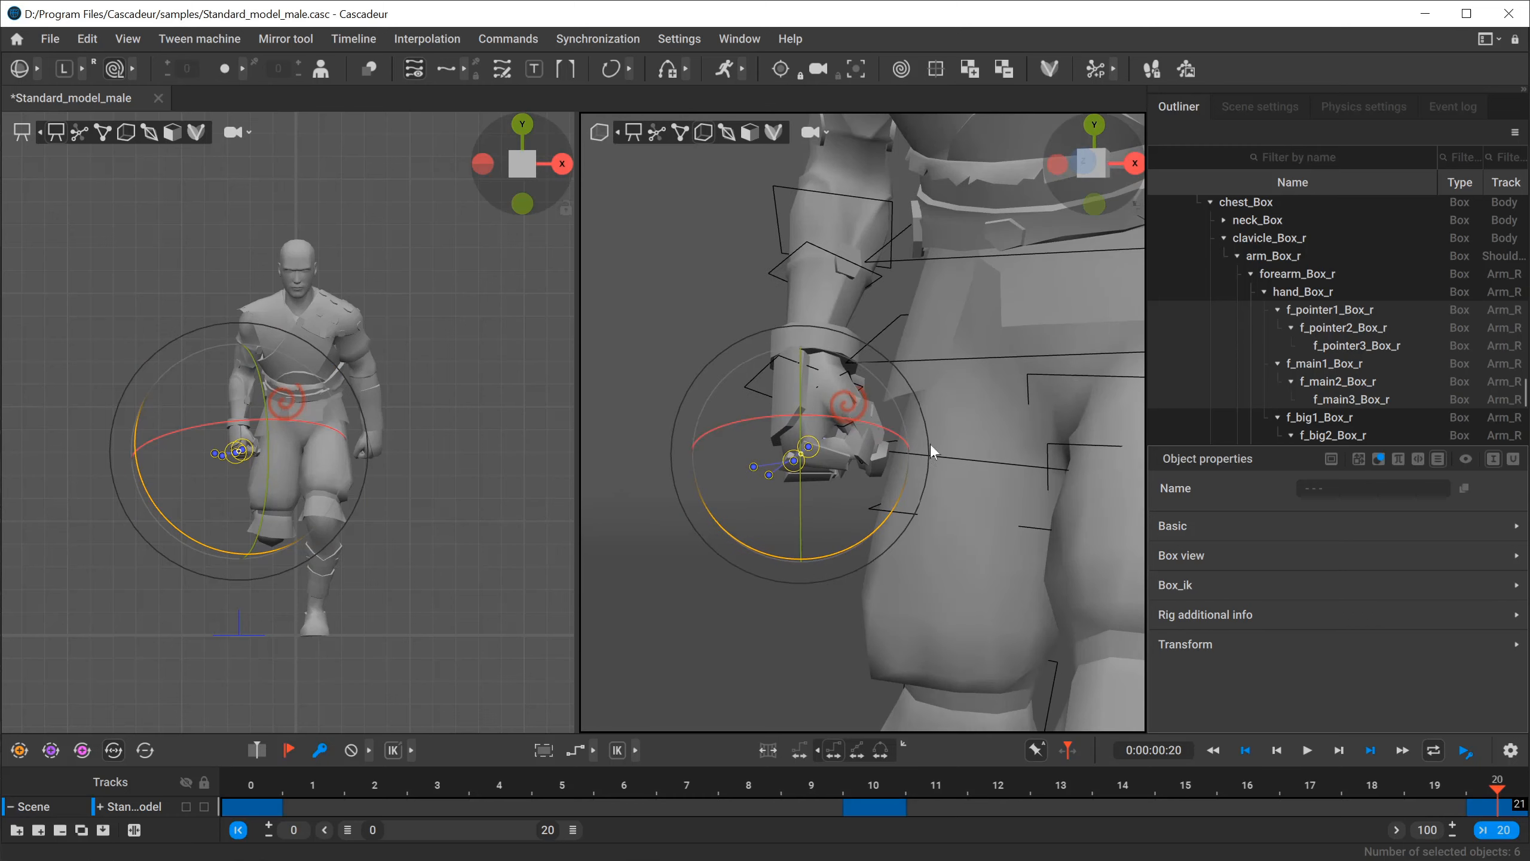
click(682, 579)
Rotate hand_Box_l to adjust the left wrist's angle and deselect it.
alt+drag(681, 578, 996, 479)
scroll(1005, 437, up, 5)
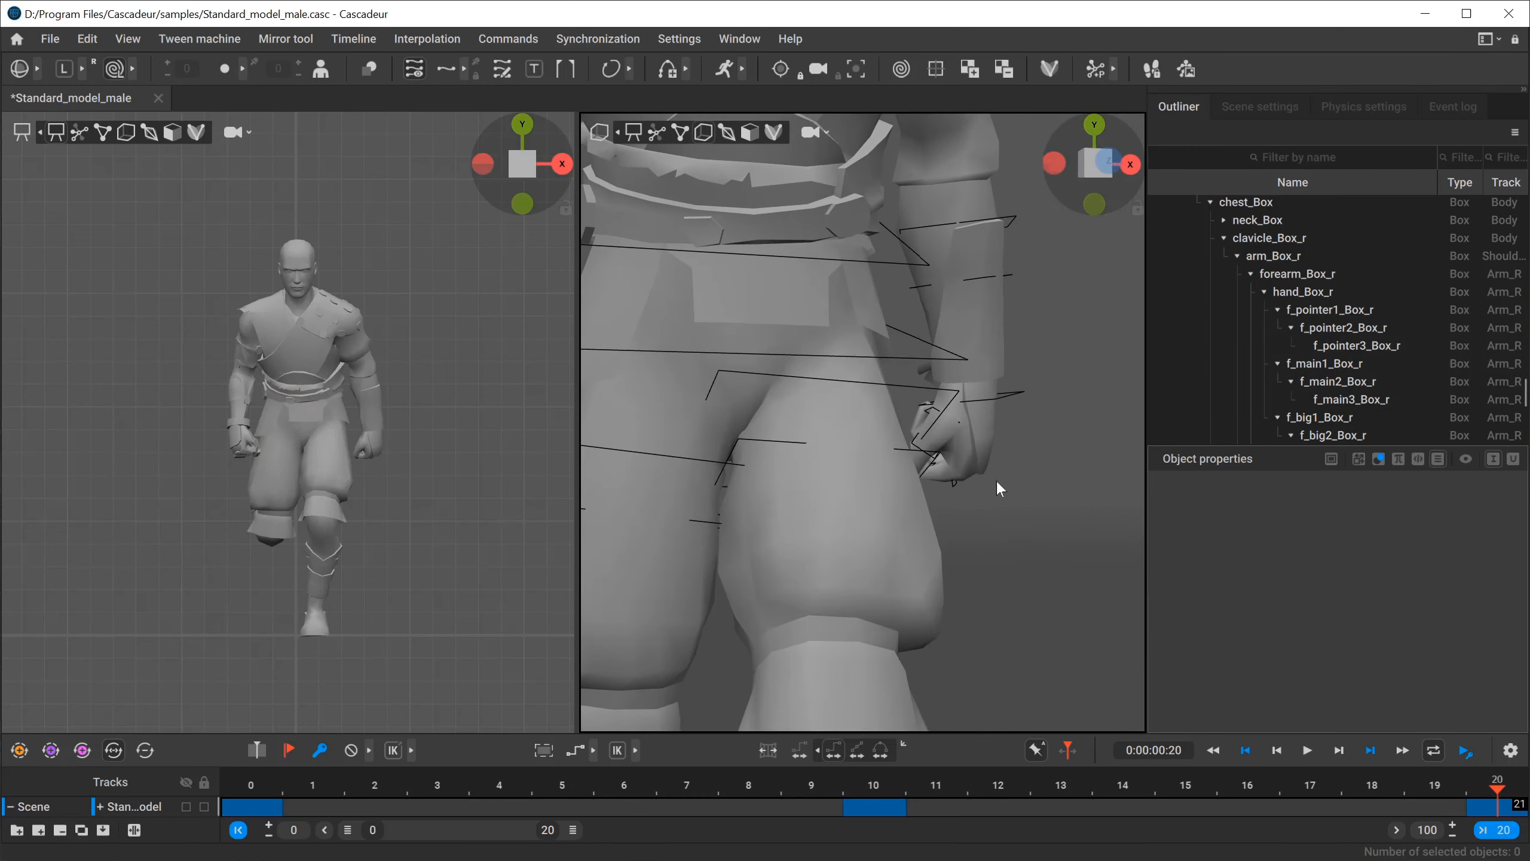
click(1011, 391)
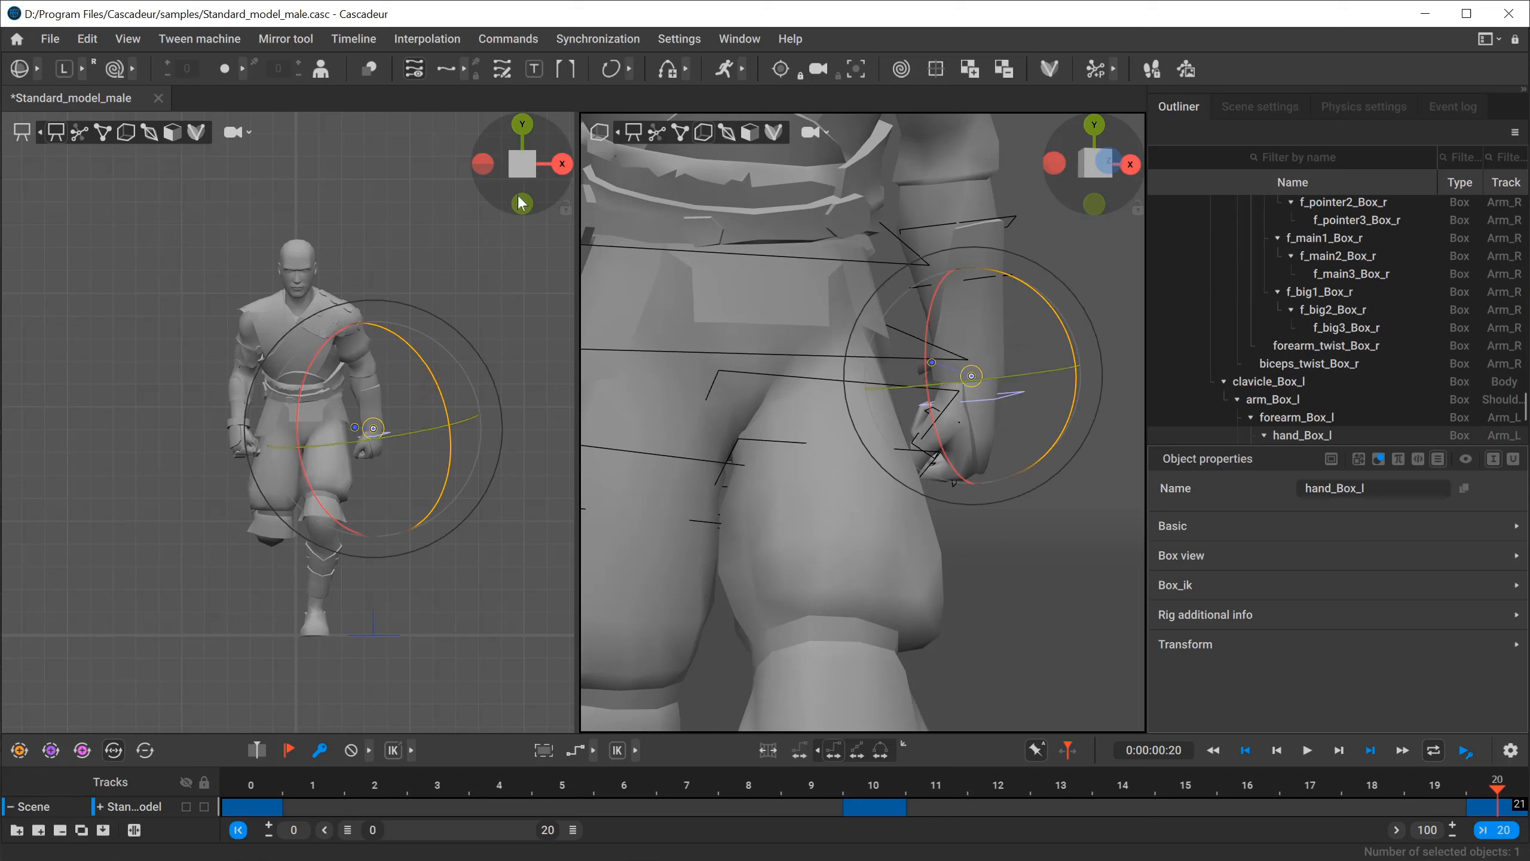
drag(1001, 374, 965, 395)
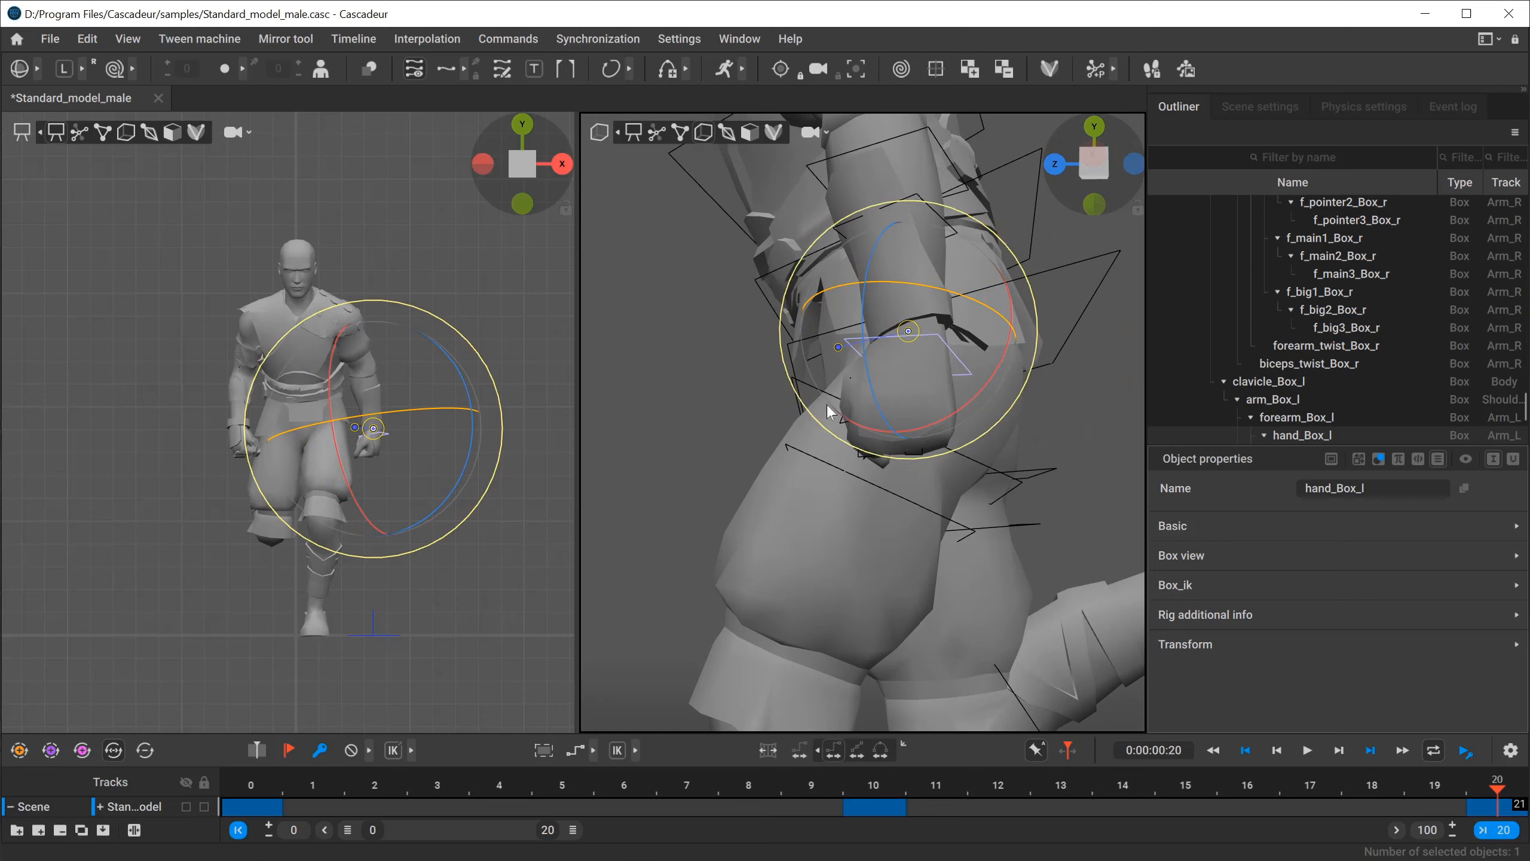
alt+drag(826, 414, 988, 455)
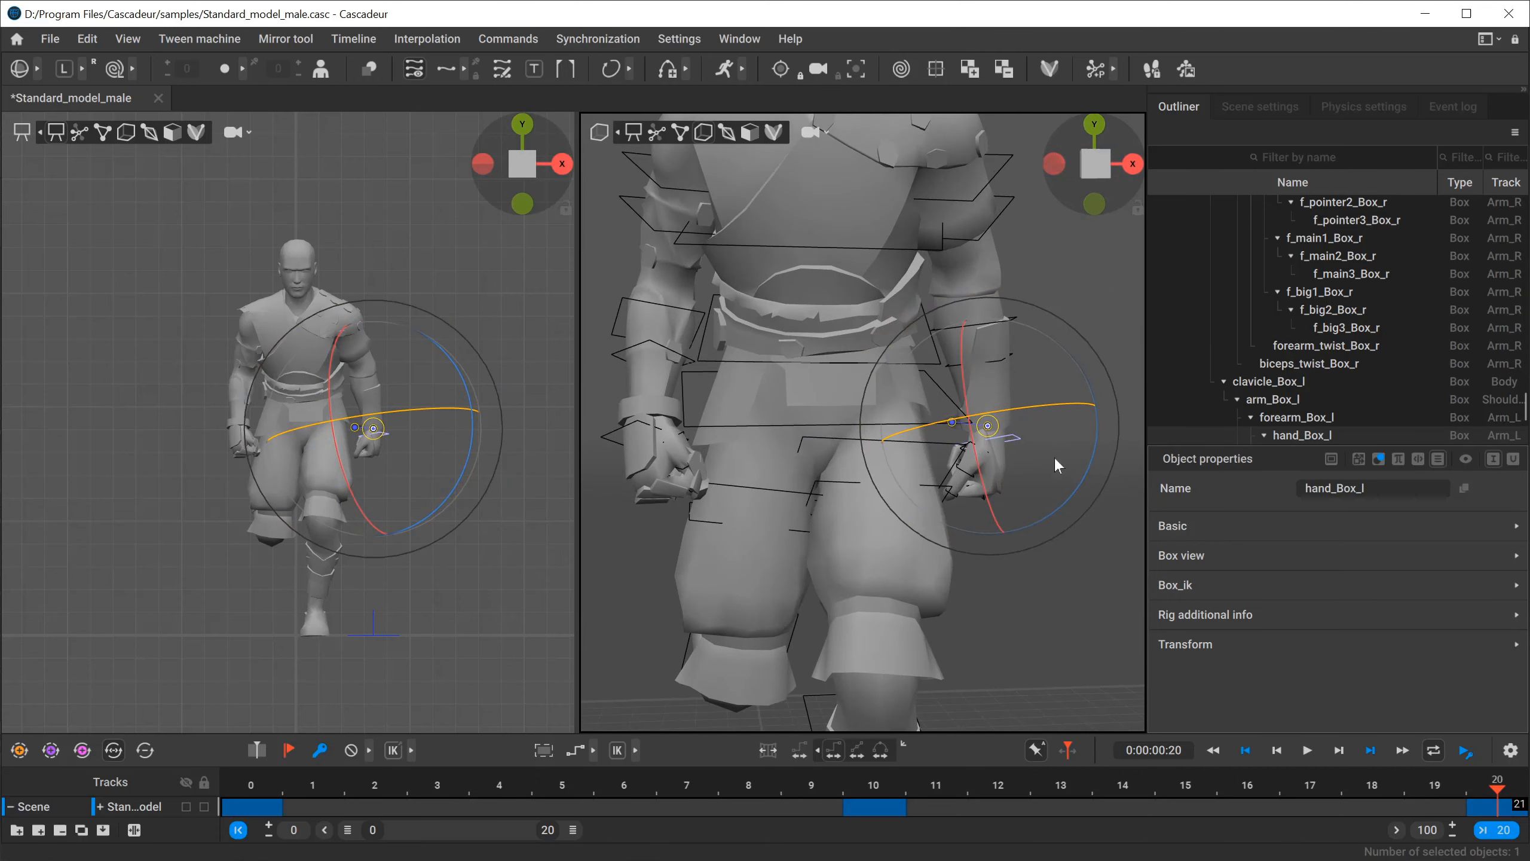
click(1021, 591)
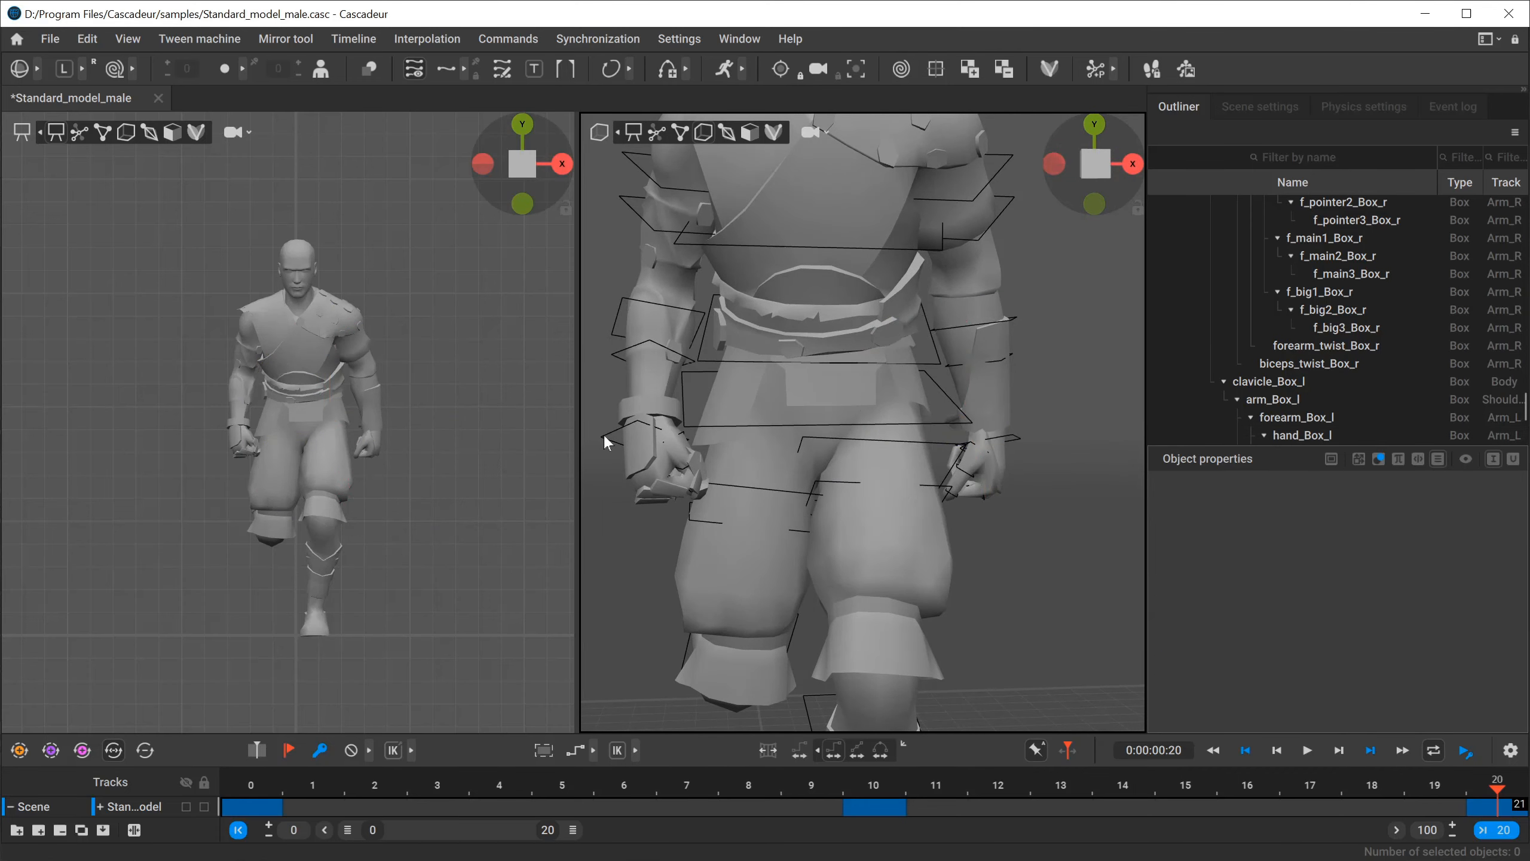
Select the right hand and finger boxes and mirror them on the current frame to match the left hand.
click(605, 437)
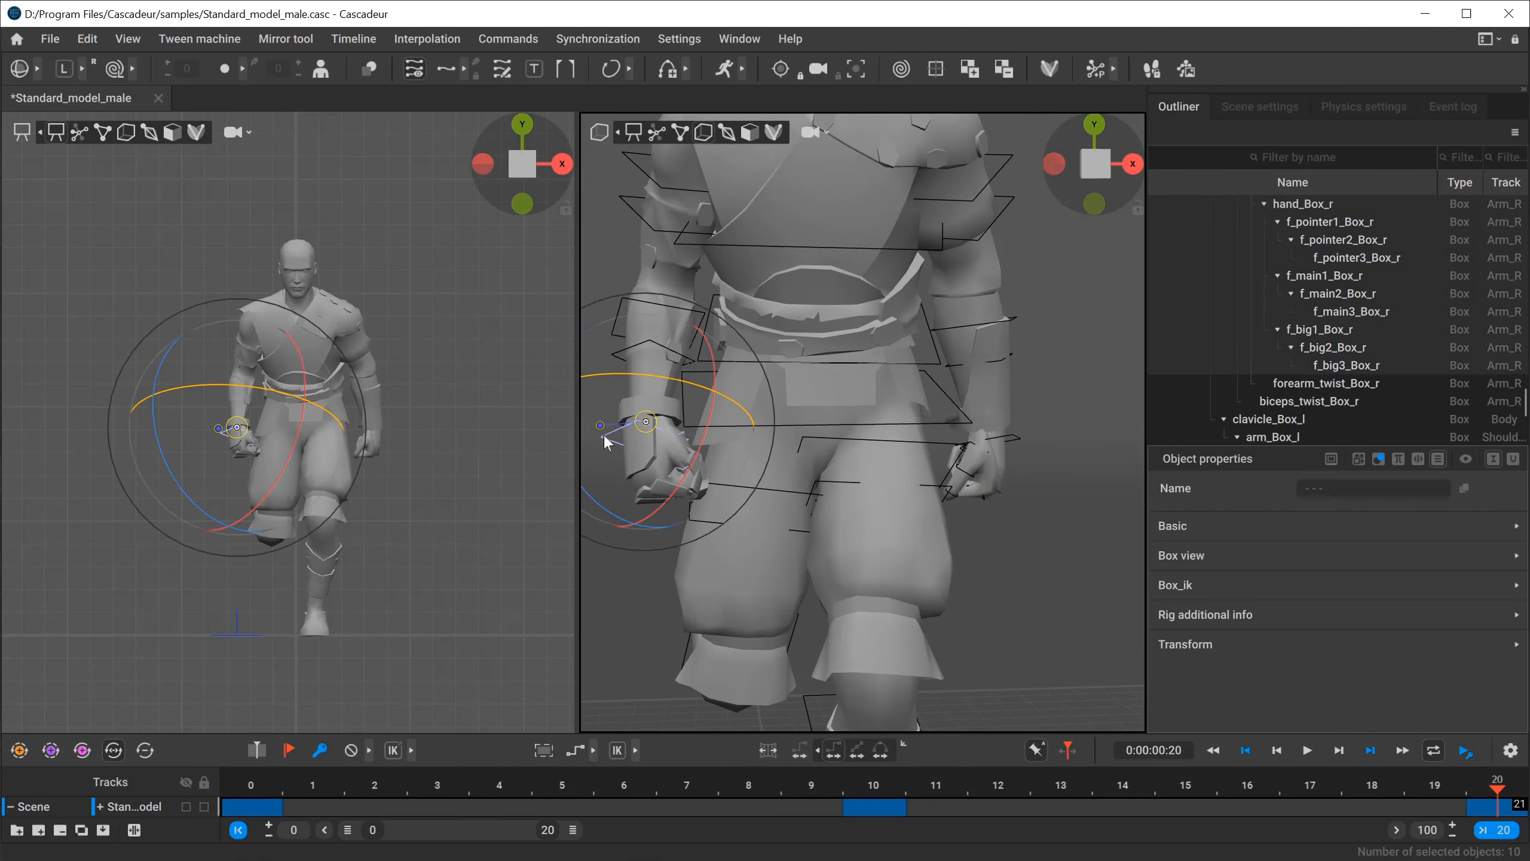
click(306, 37)
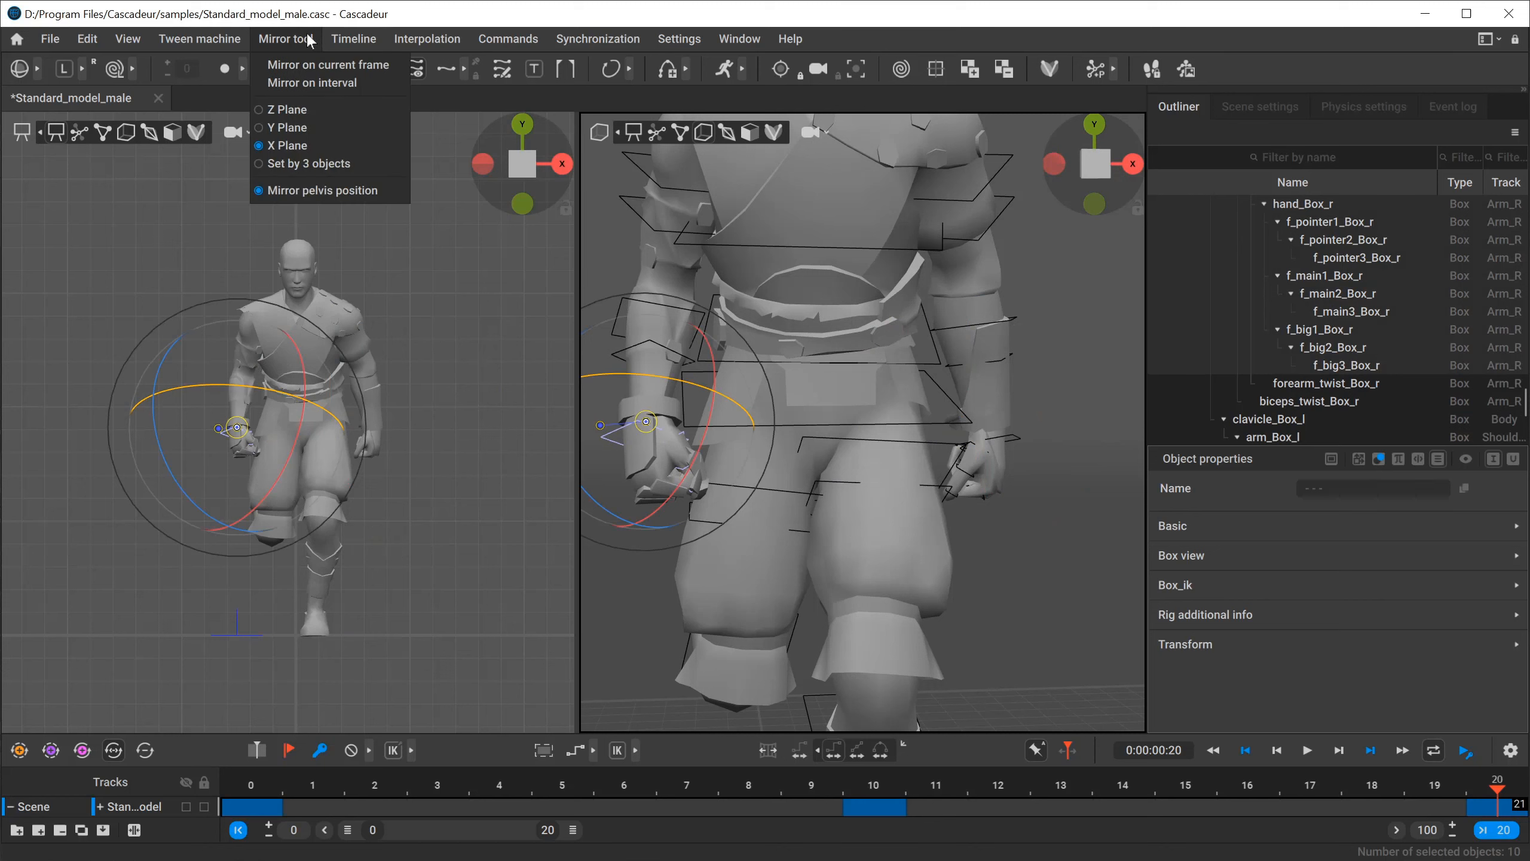
click(318, 64)
mouse_move(949, 444)
alt+mouse_down()
mouse_move(826, 447)
mouse_move(935, 447)
alt+mouse_up()
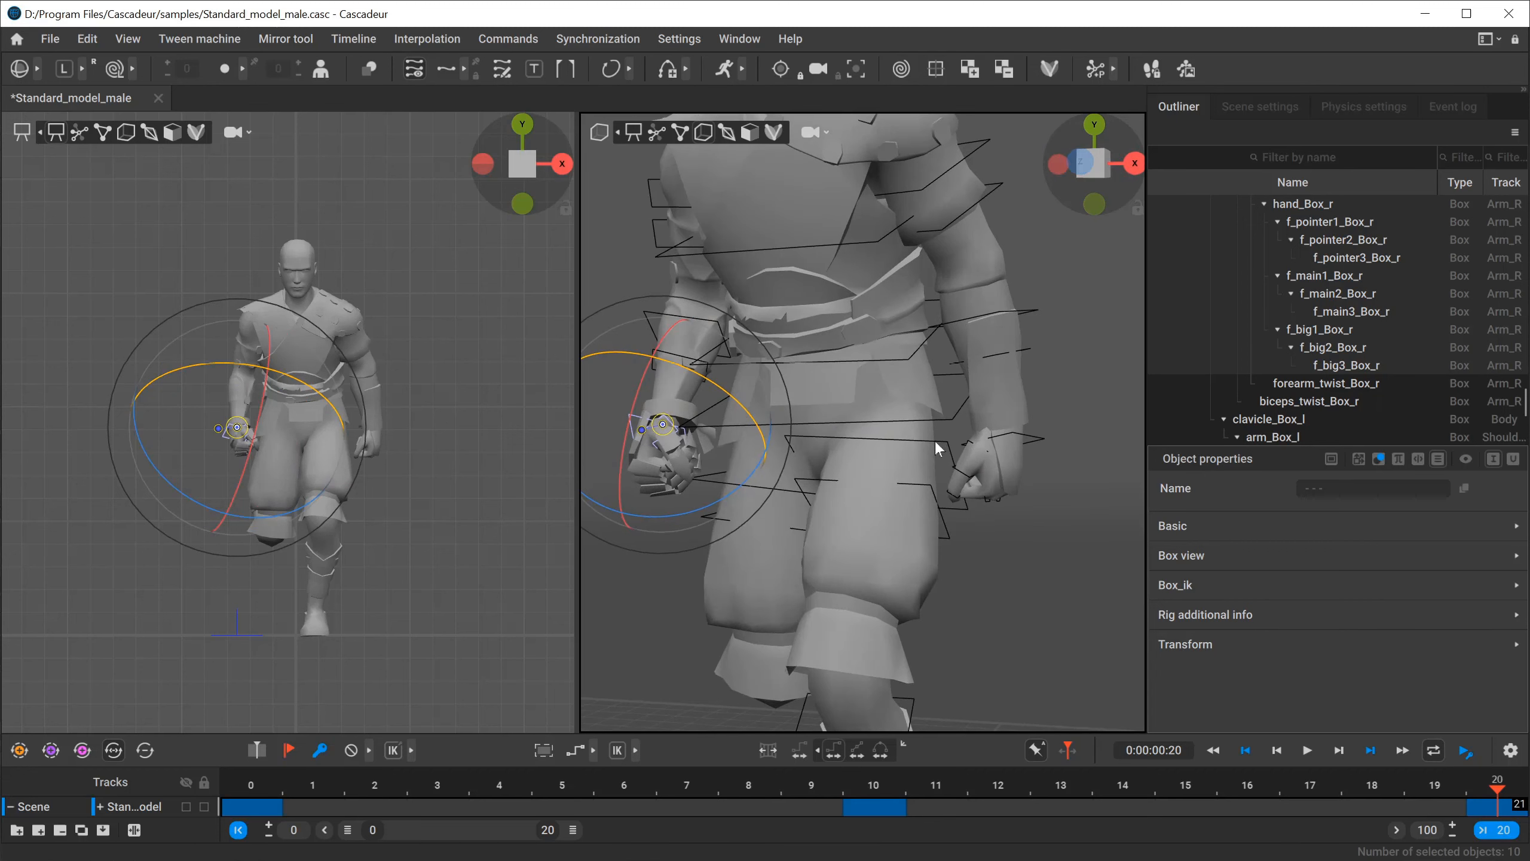
click(1031, 605)
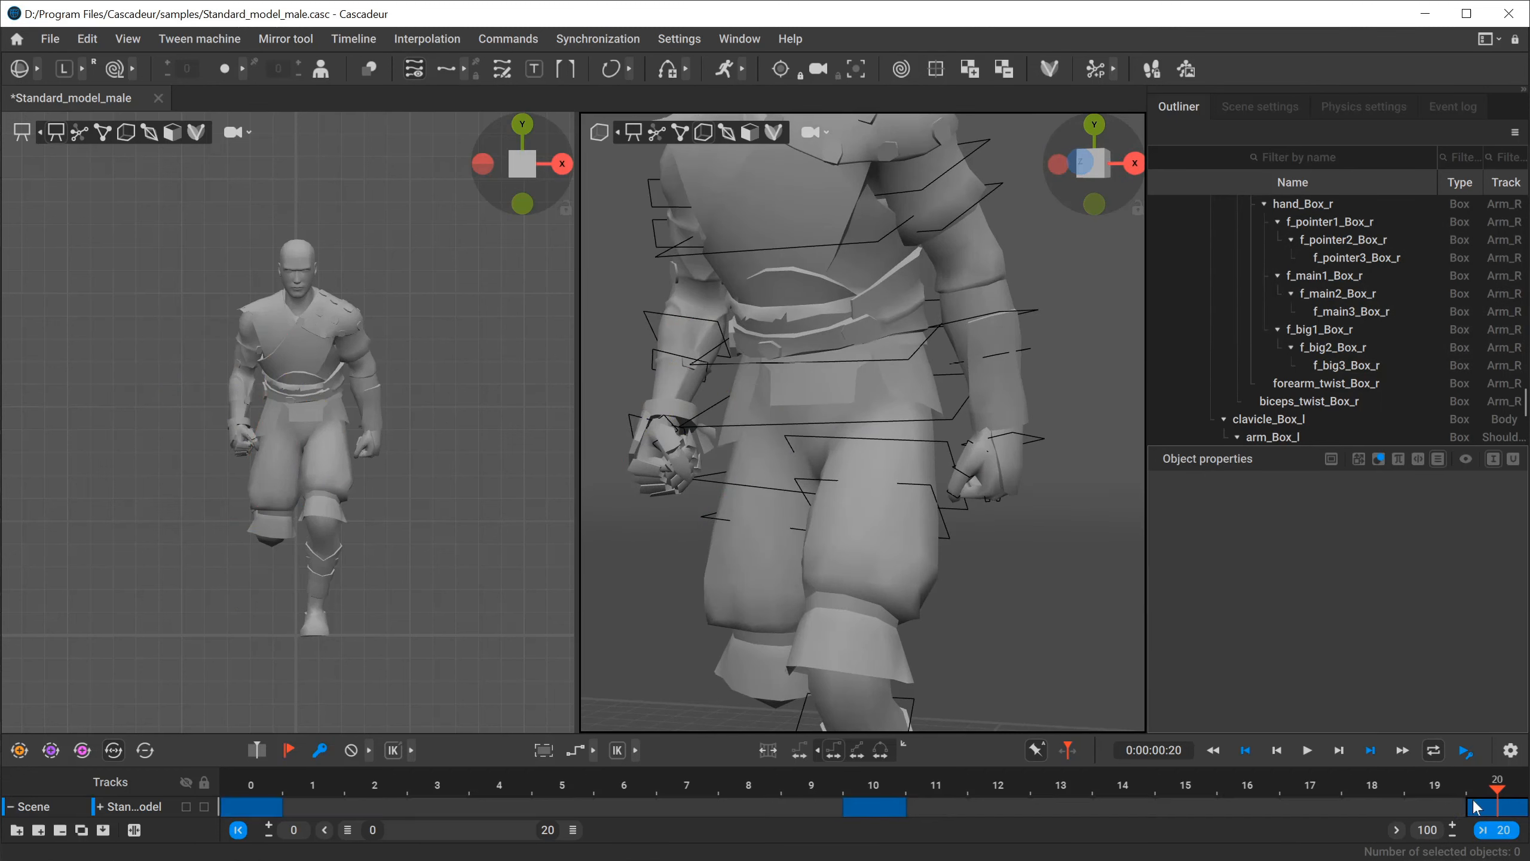
At frame 10, select all of the character's boxes and mirror the pose on the current frame across the X plane.
drag(1493, 787, 873, 806)
key(Home)
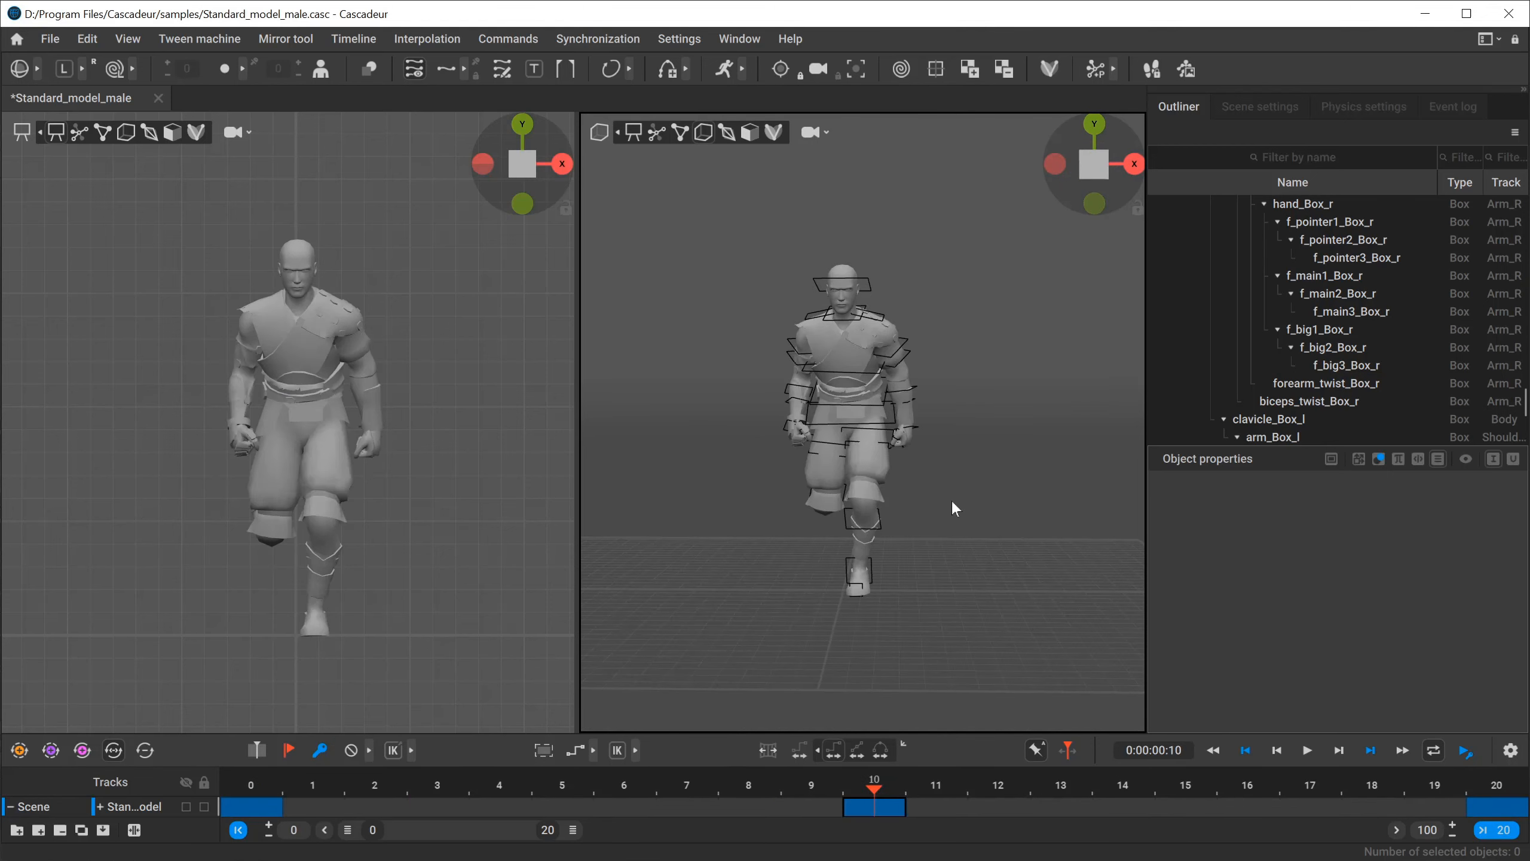
key(1)
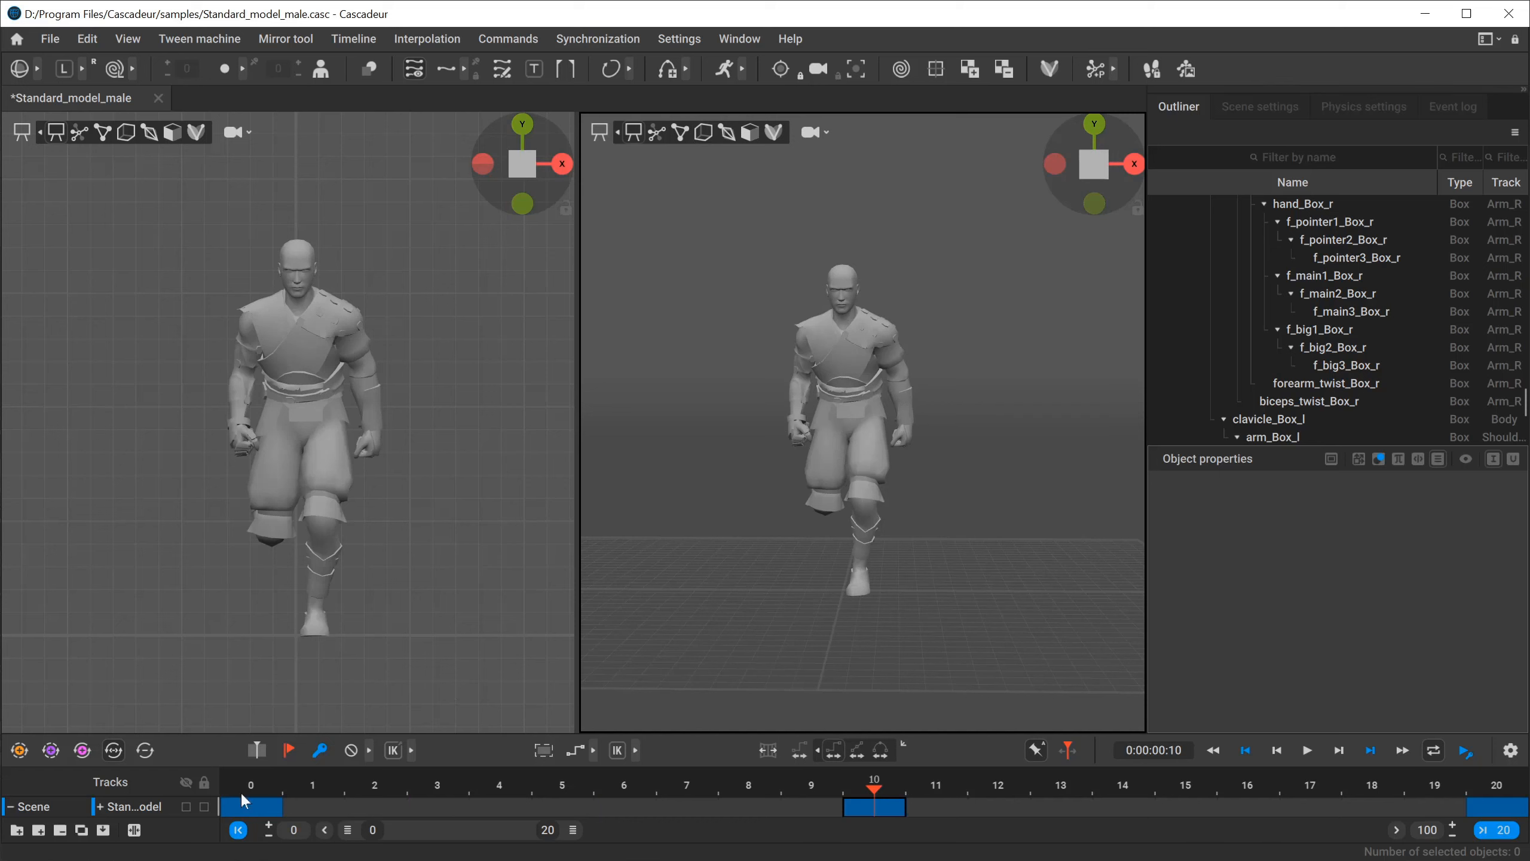
drag(720, 221, 1051, 710)
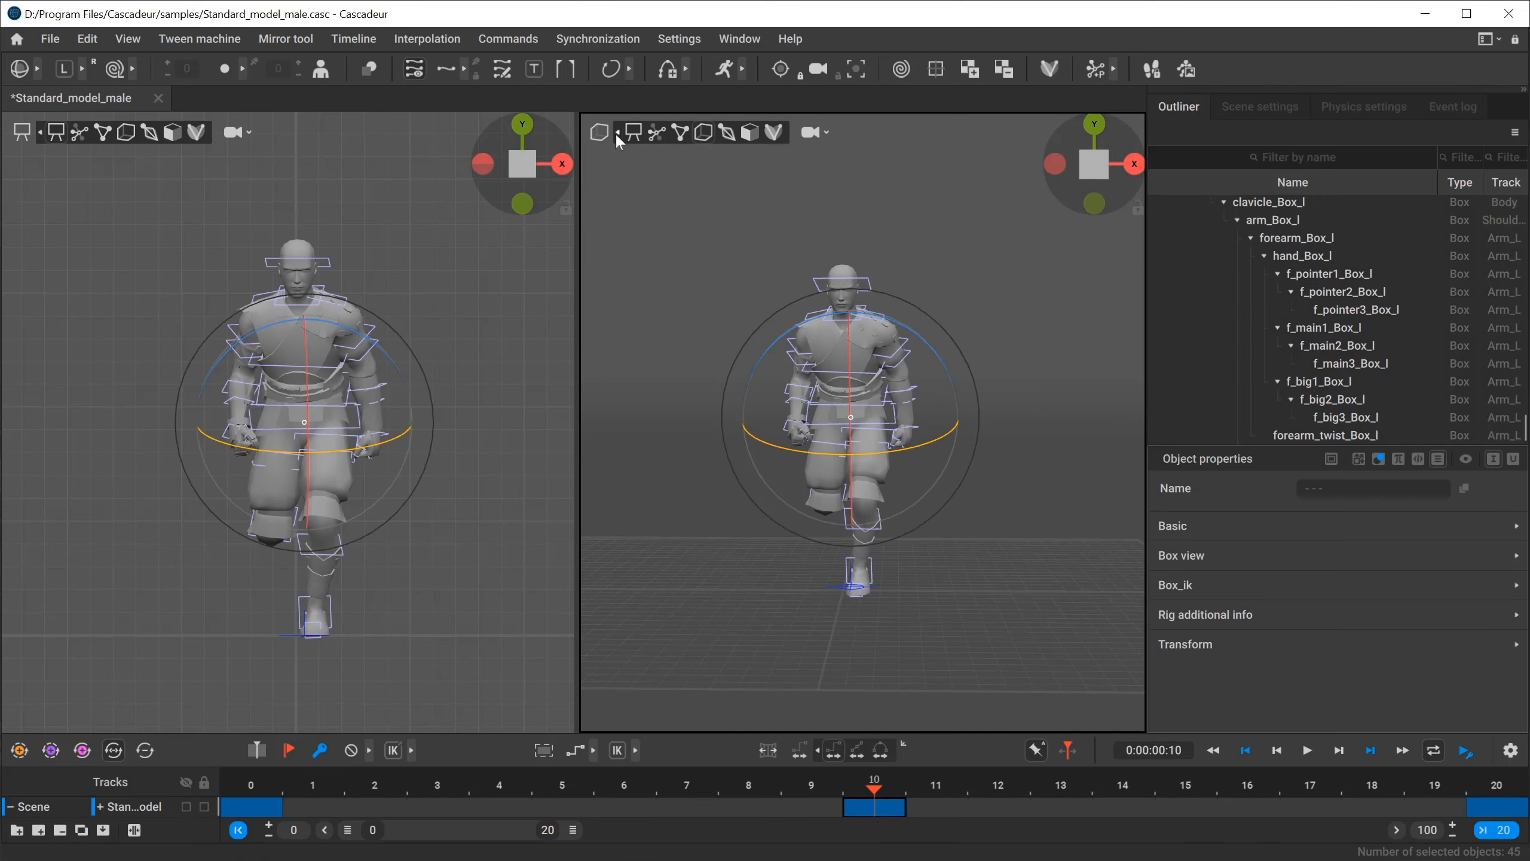
click(296, 40)
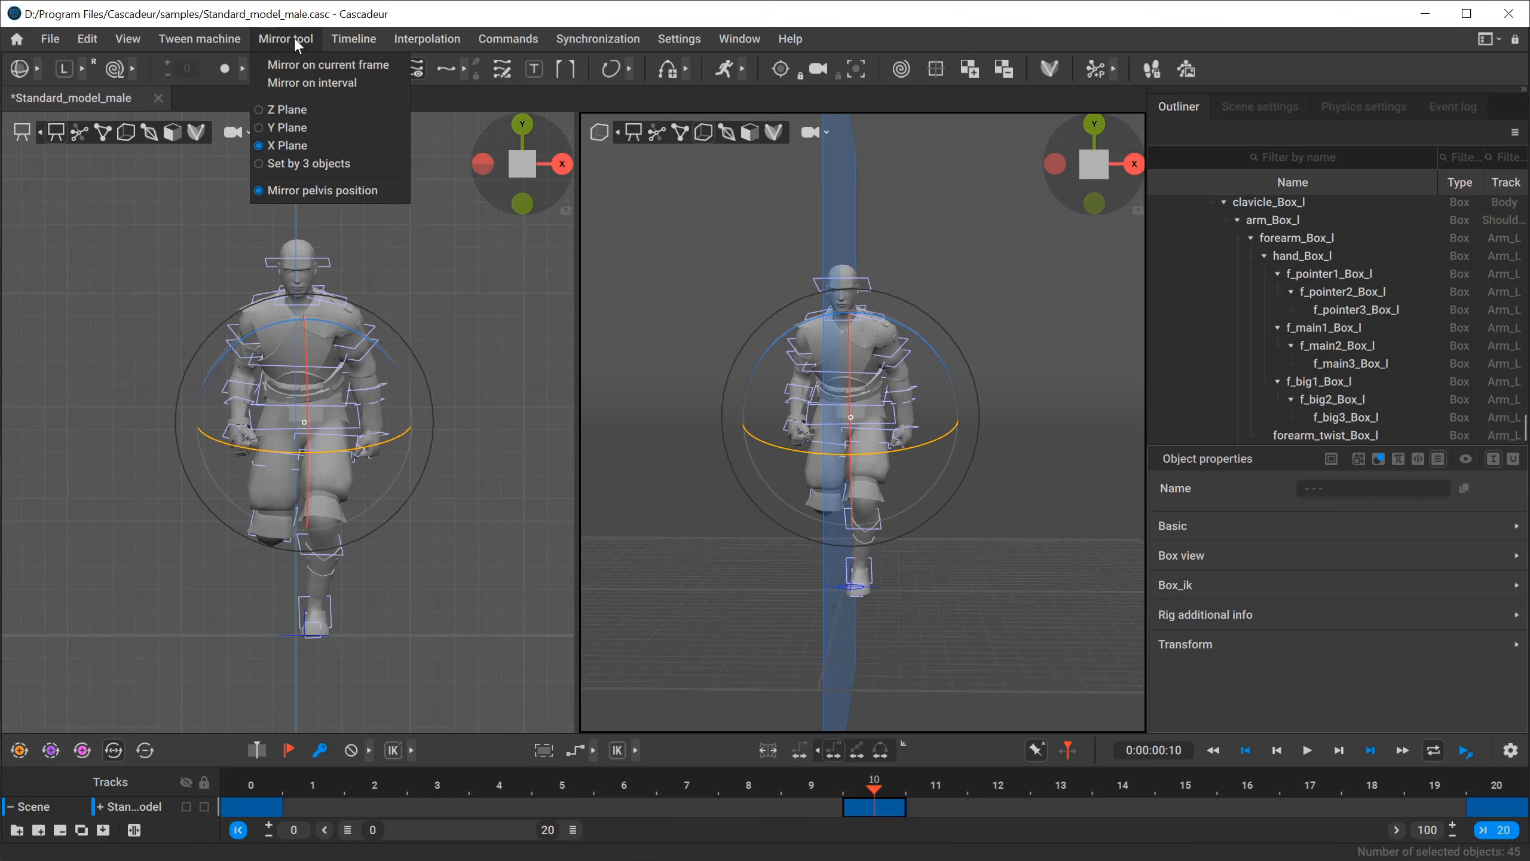
click(308, 66)
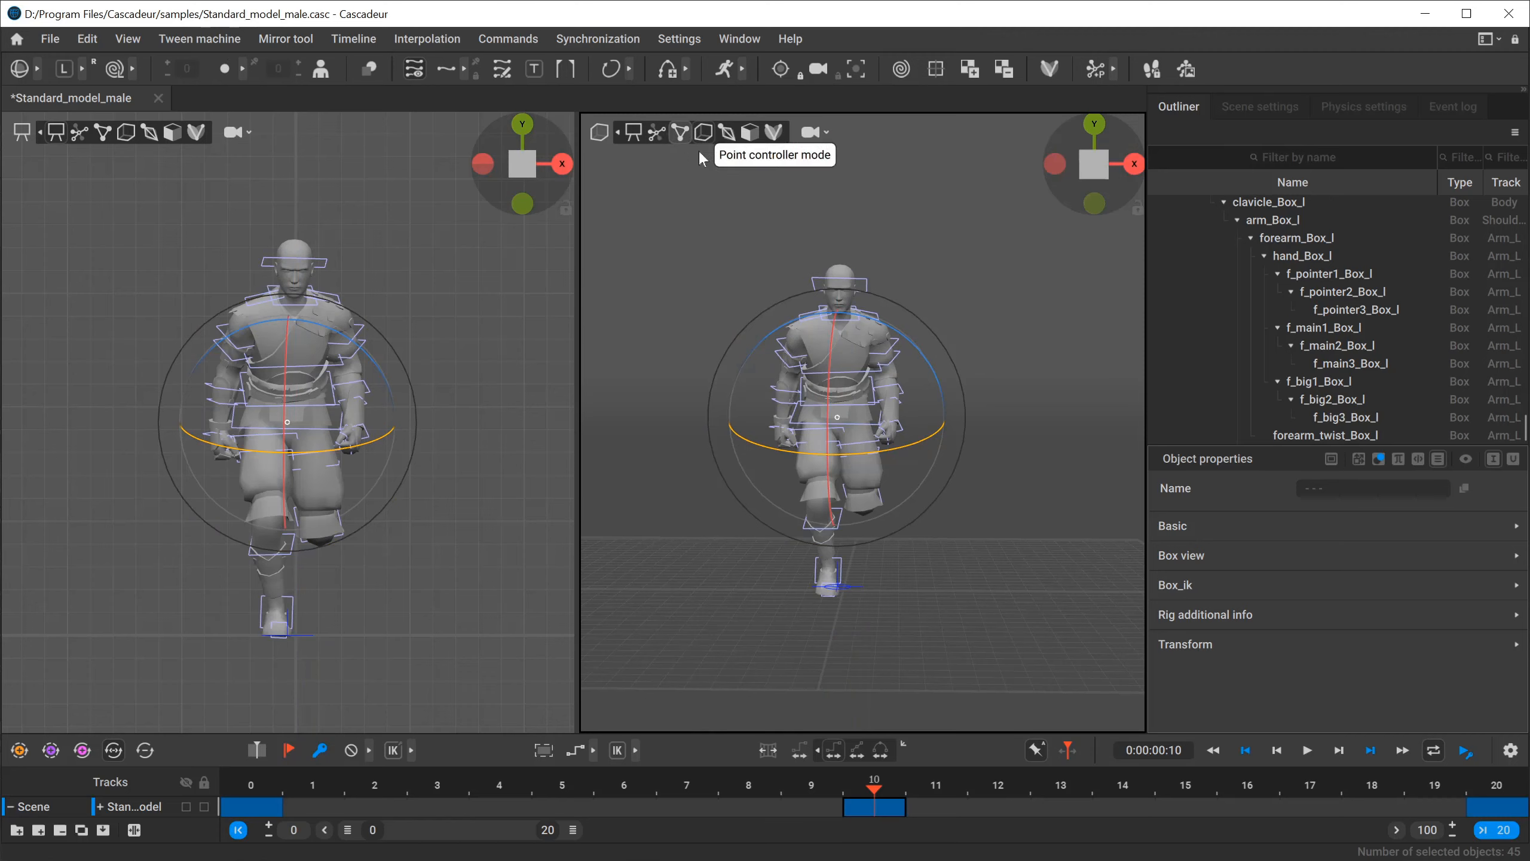
Deselect the boxes, then examine the mirrored pose from the side and compare the passing poses along the timeline.
scroll(988, 439, up, 3)
alt+drag(860, 366, 1019, 523)
click(1021, 528)
scroll(1040, 530, down, 3)
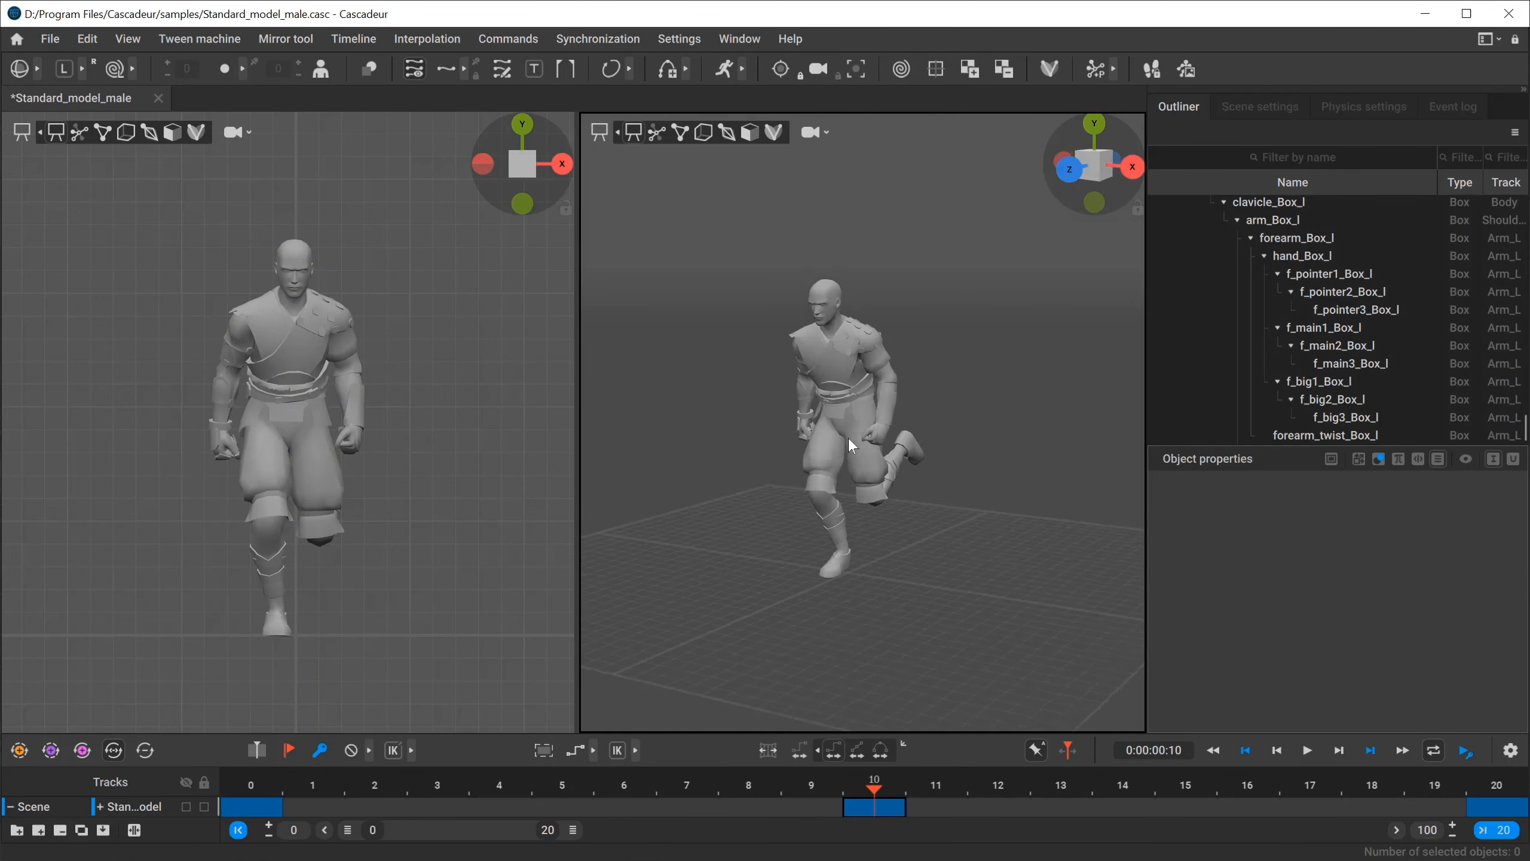
alt+drag(847, 436, 766, 437)
click(1092, 158)
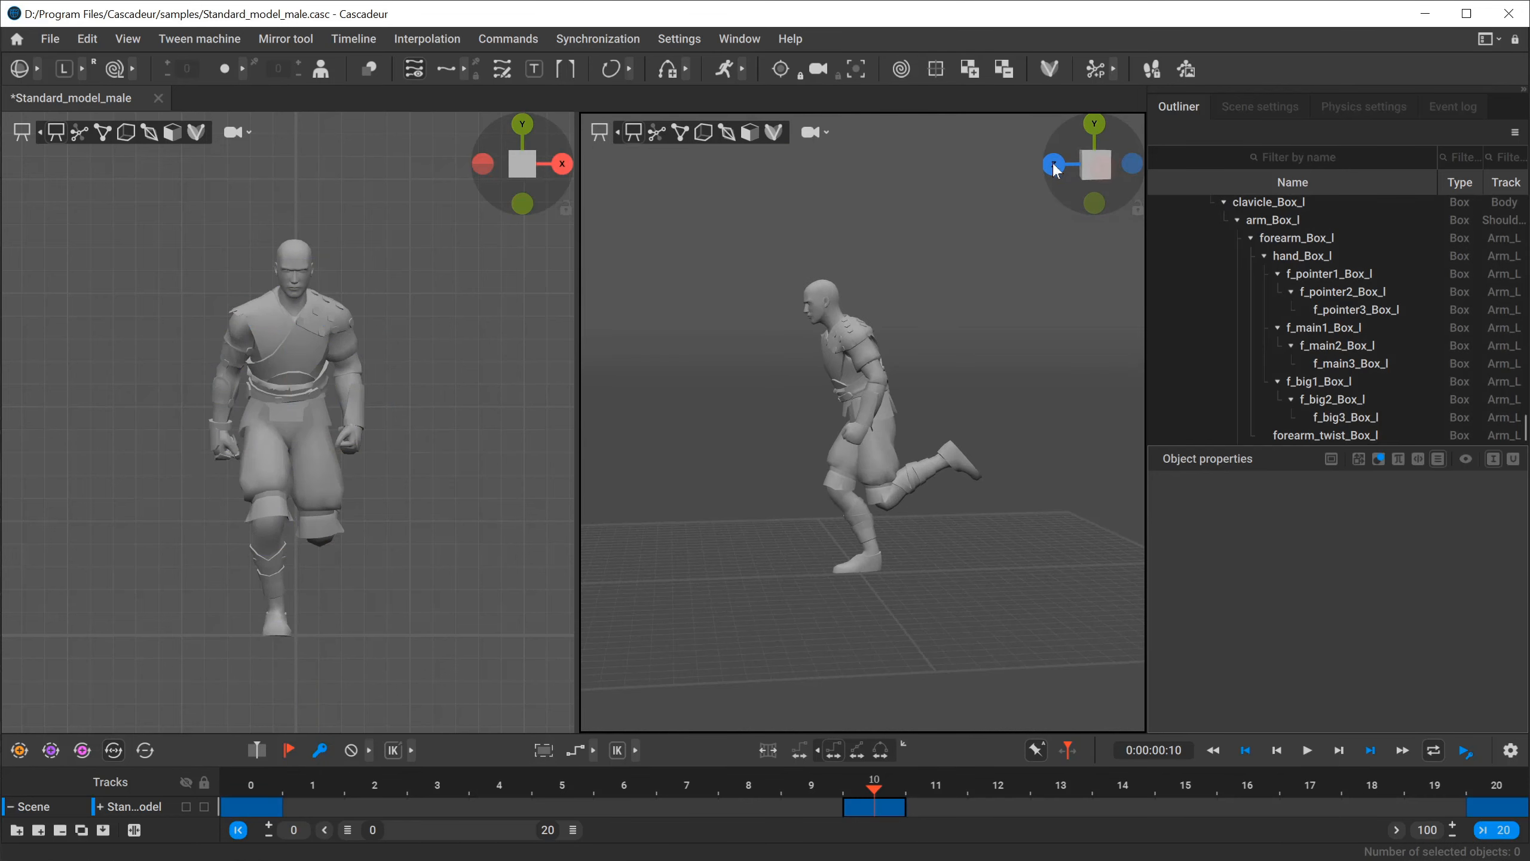
click(1054, 164)
click(1125, 168)
click(1094, 166)
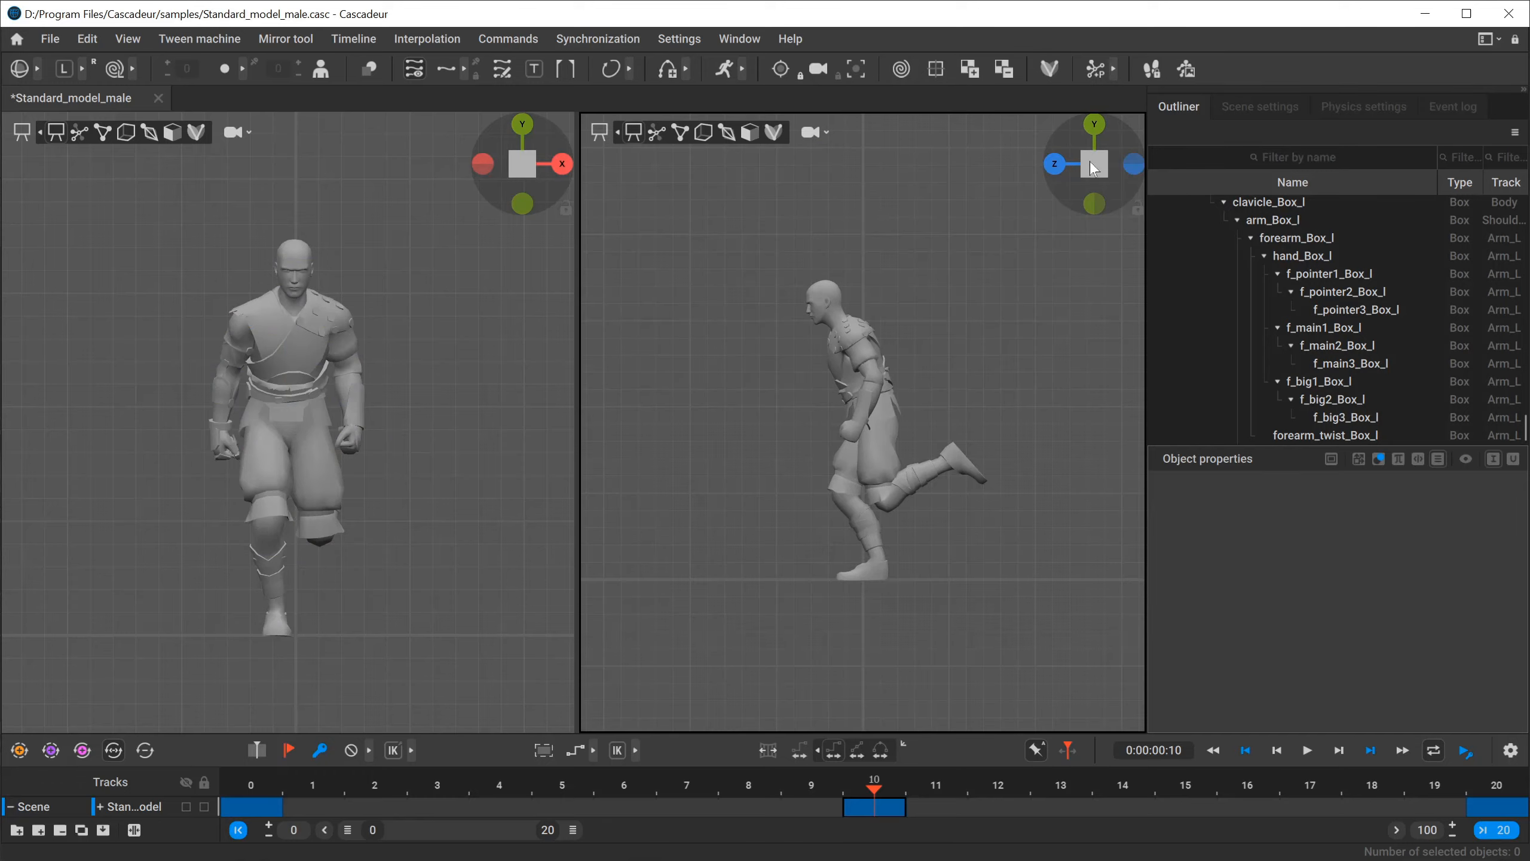
alt+middle_drag(863, 485, 820, 479)
alt+right_drag(820, 478, 913, 462)
click(252, 786)
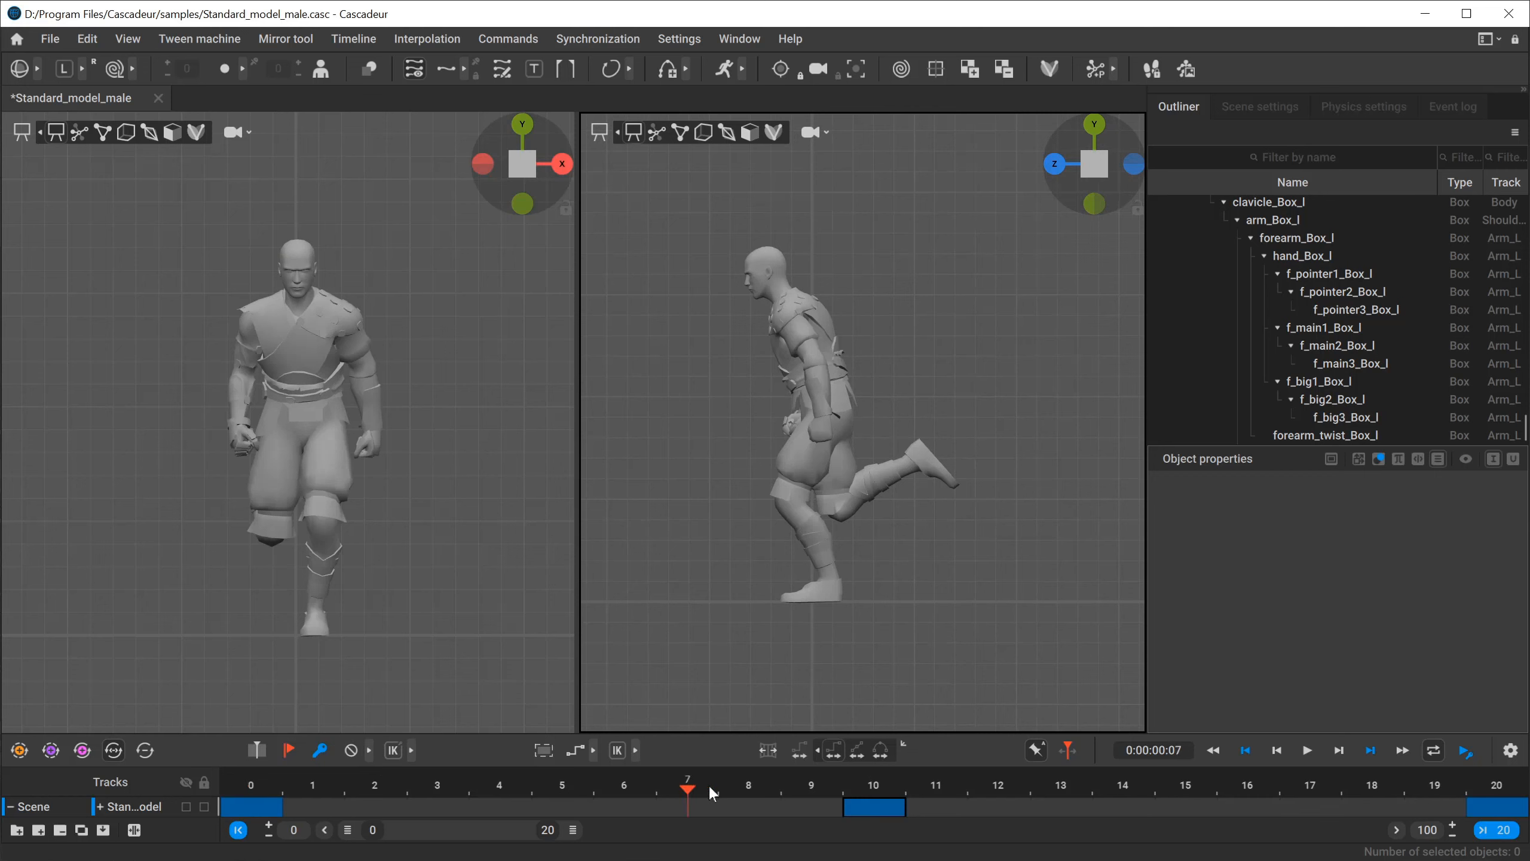
drag(709, 787, 83, 772)
click(1304, 751)
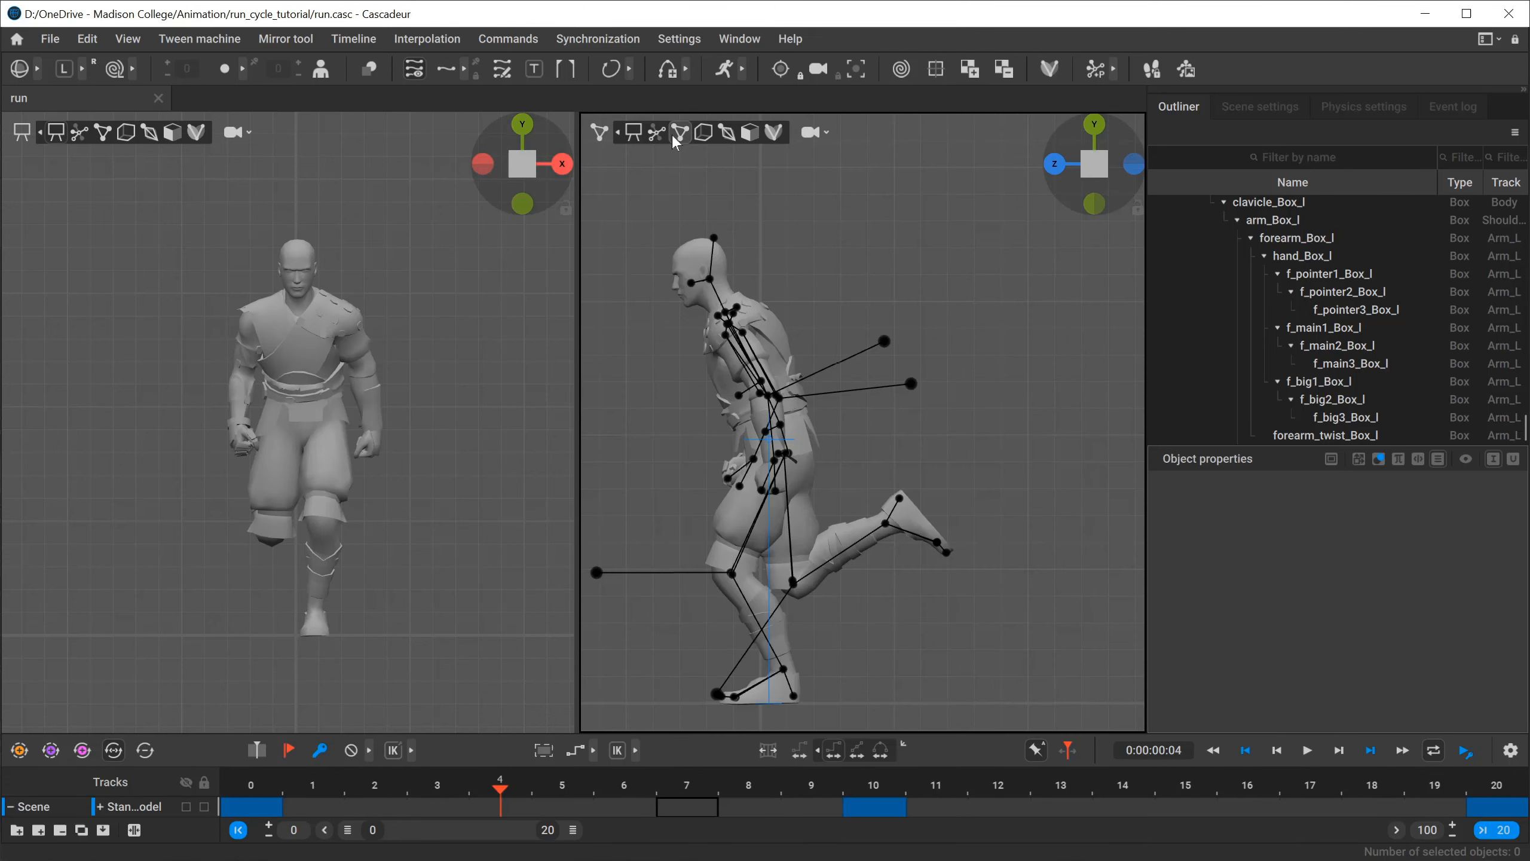
Add a keyframe at frame 4 on the model's track for the next key pose.
middle_drag(681, 392, 741, 364)
click(498, 810)
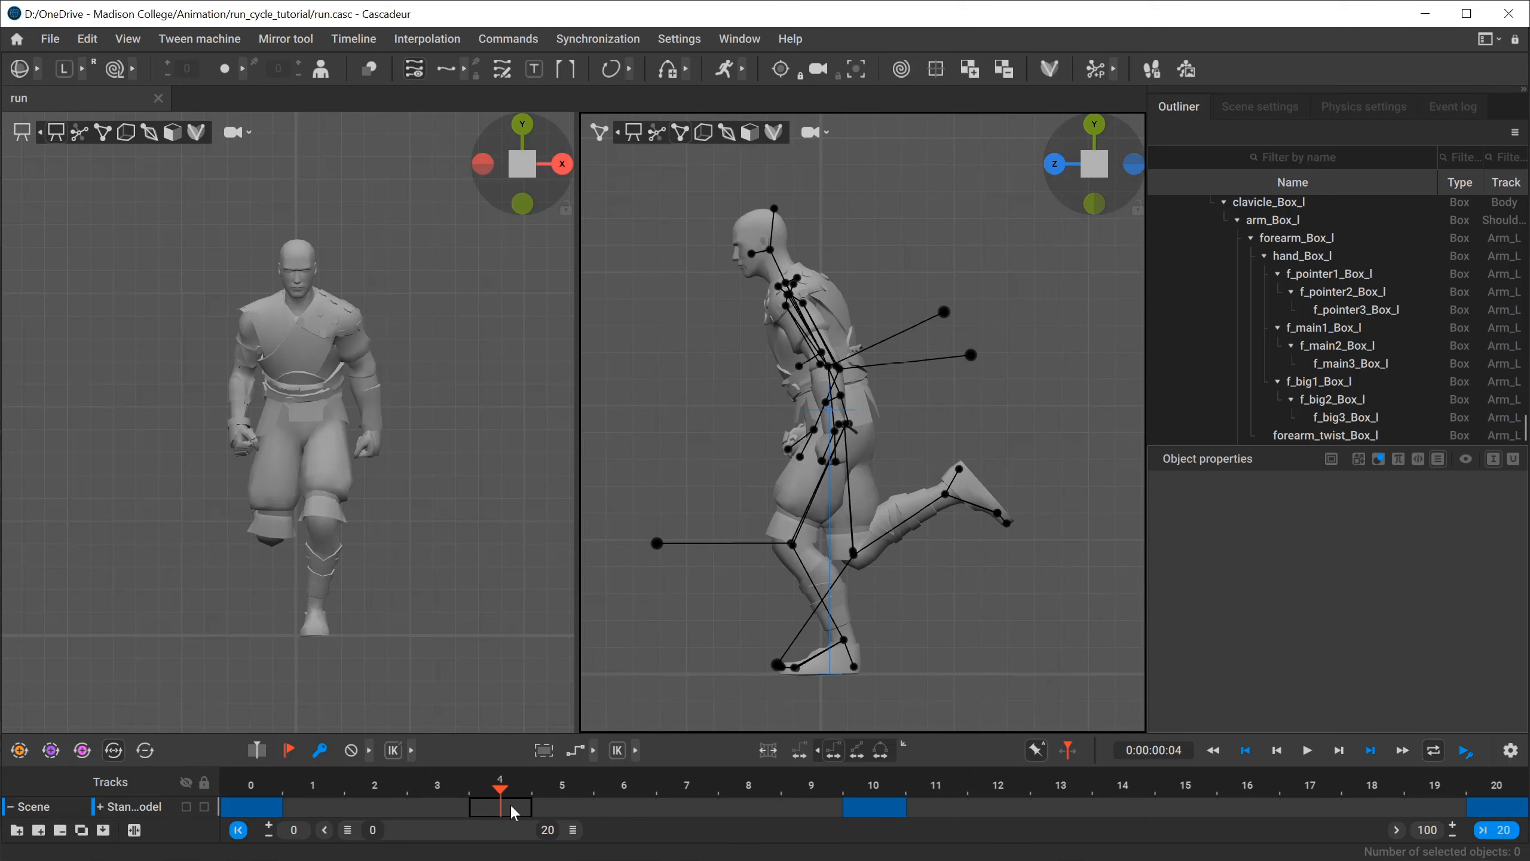
middle_drag(733, 402, 681, 413)
scroll(739, 412, down, 3)
key(k)
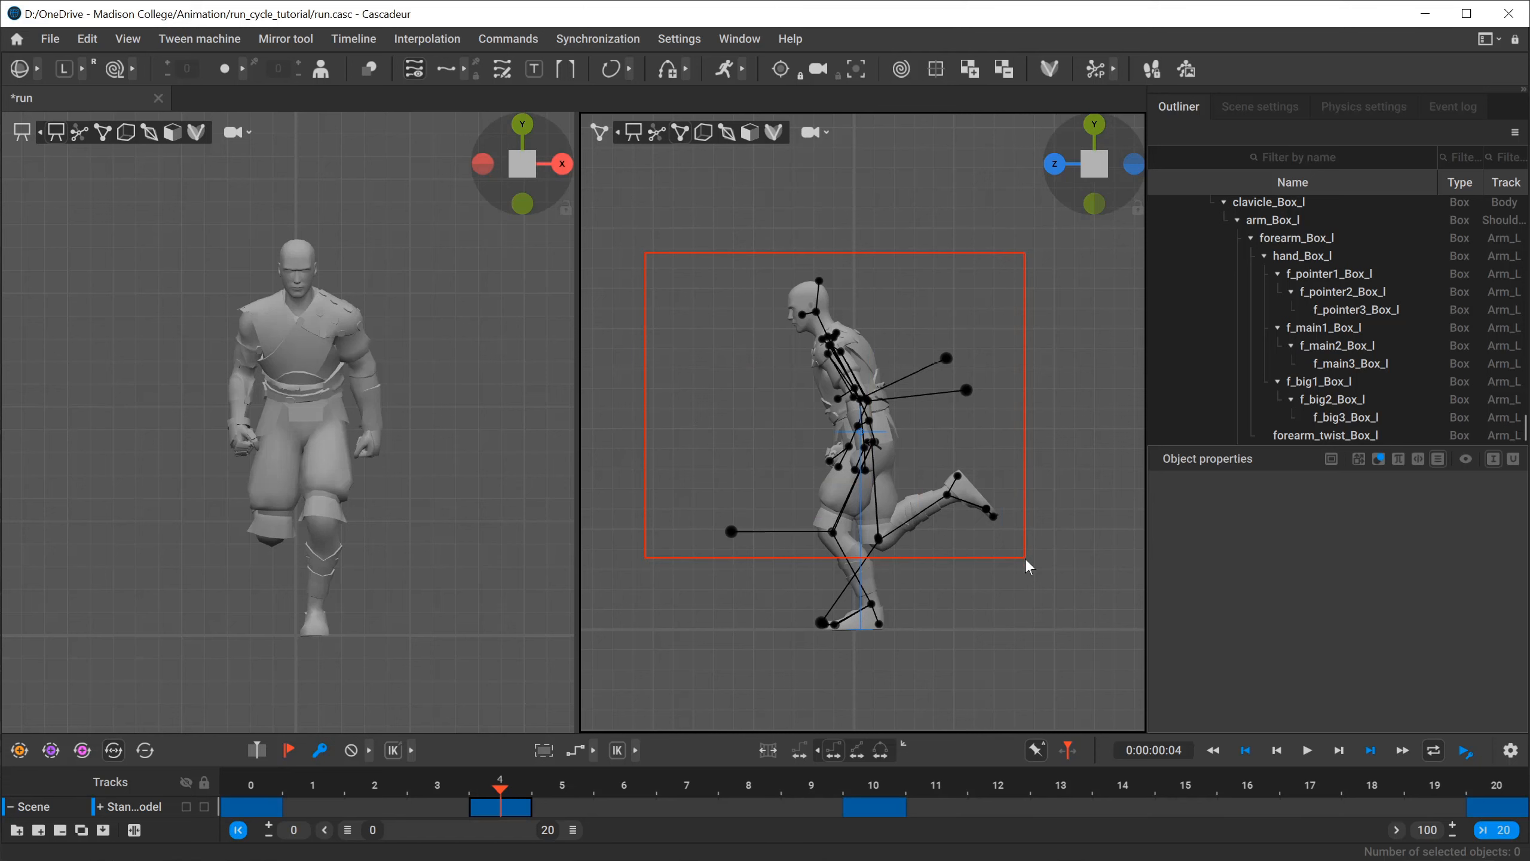
drag(1025, 557, 1025, 558)
key(w)
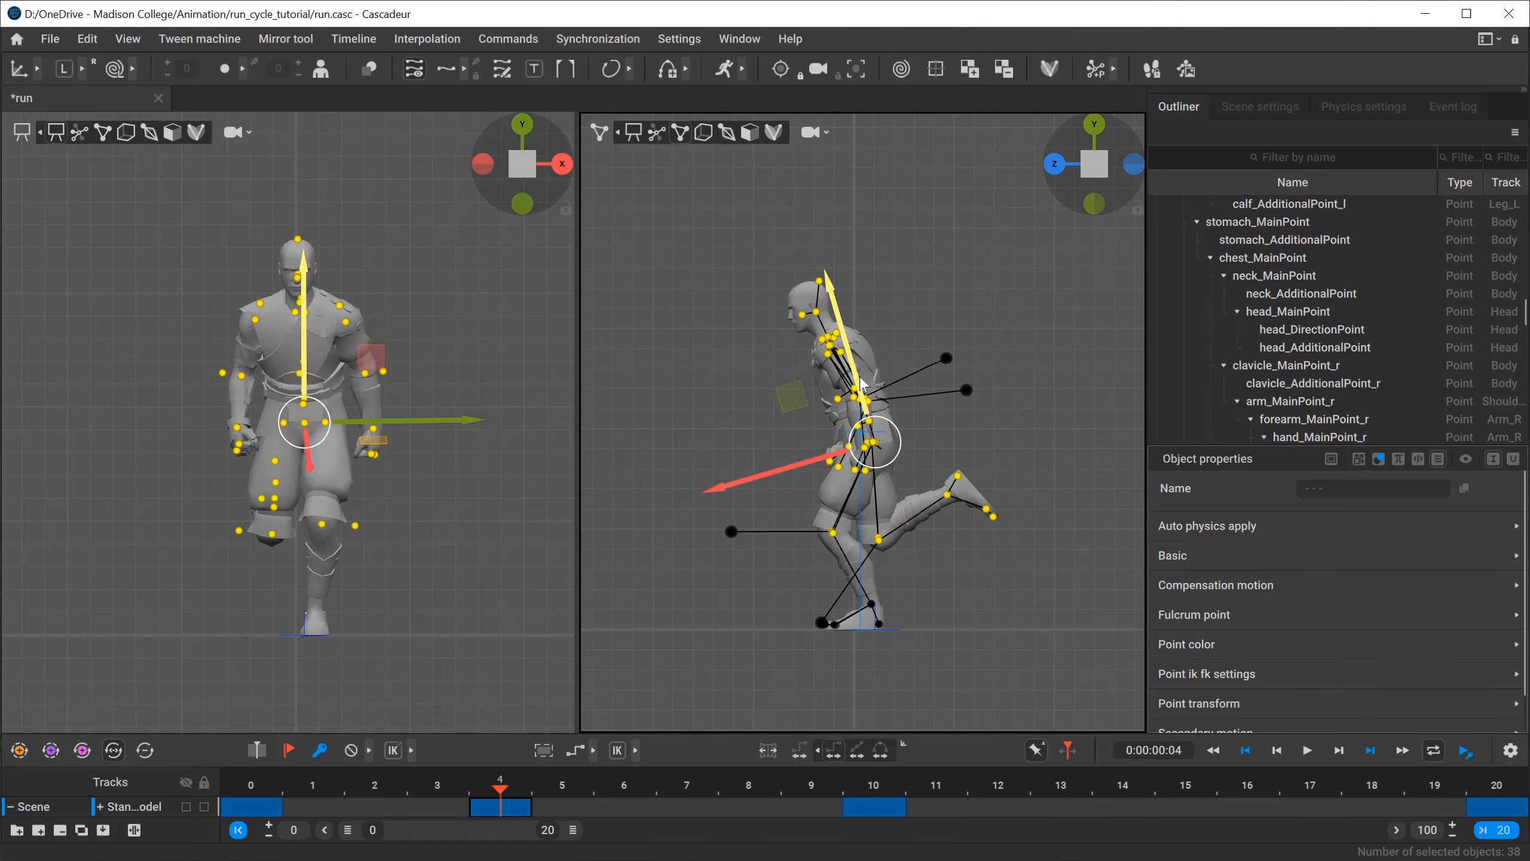
key(w)
drag(874, 366, 875, 356)
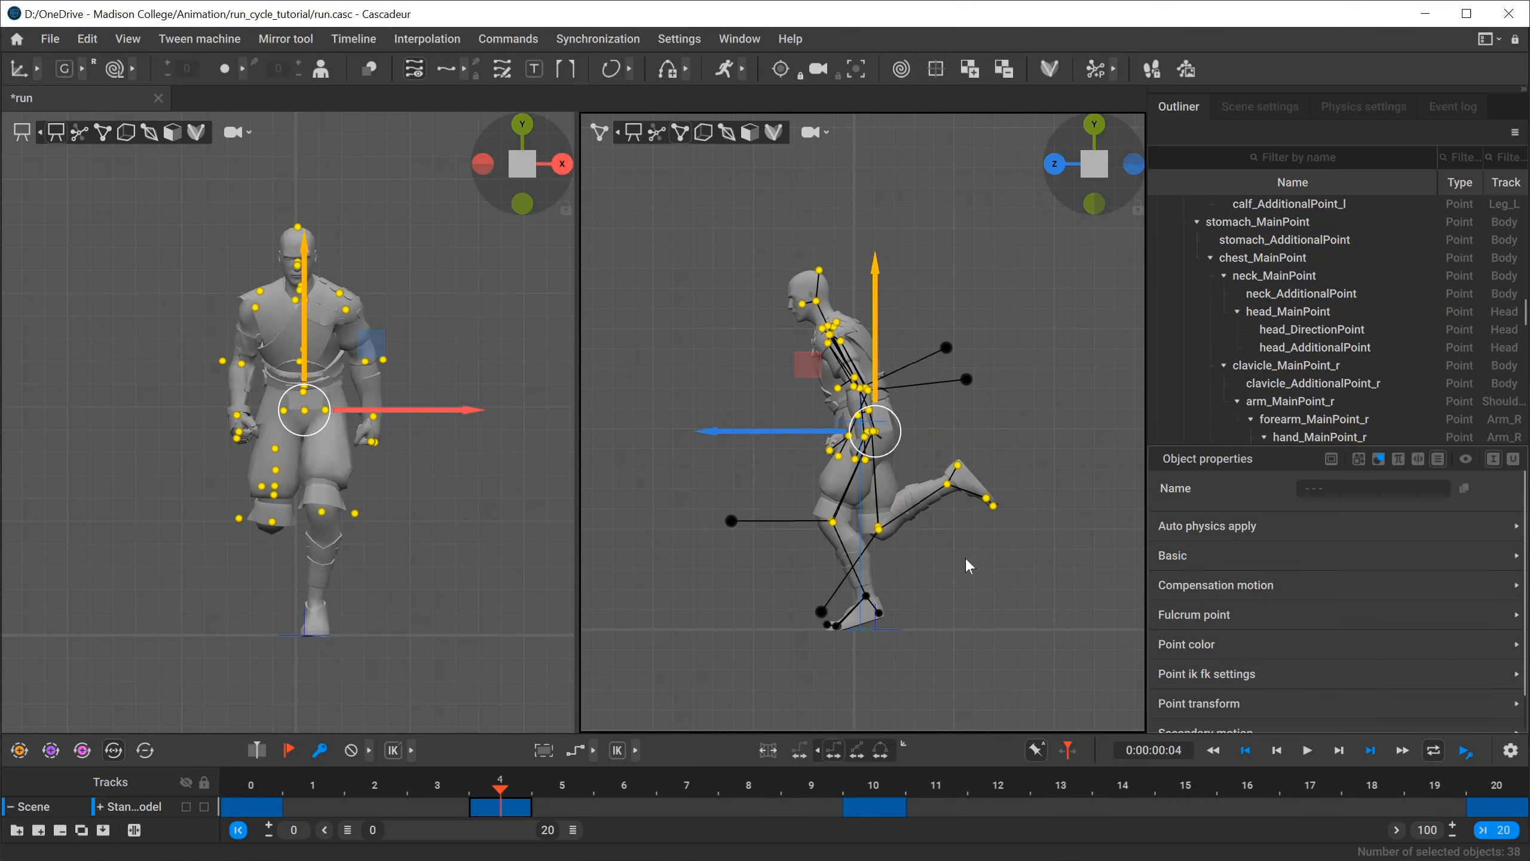
key(ctrl+z)
Select the left foot points and move the foot back behind the body, following the LU pose in run_cycle.png.
drag(963, 574, 837, 641)
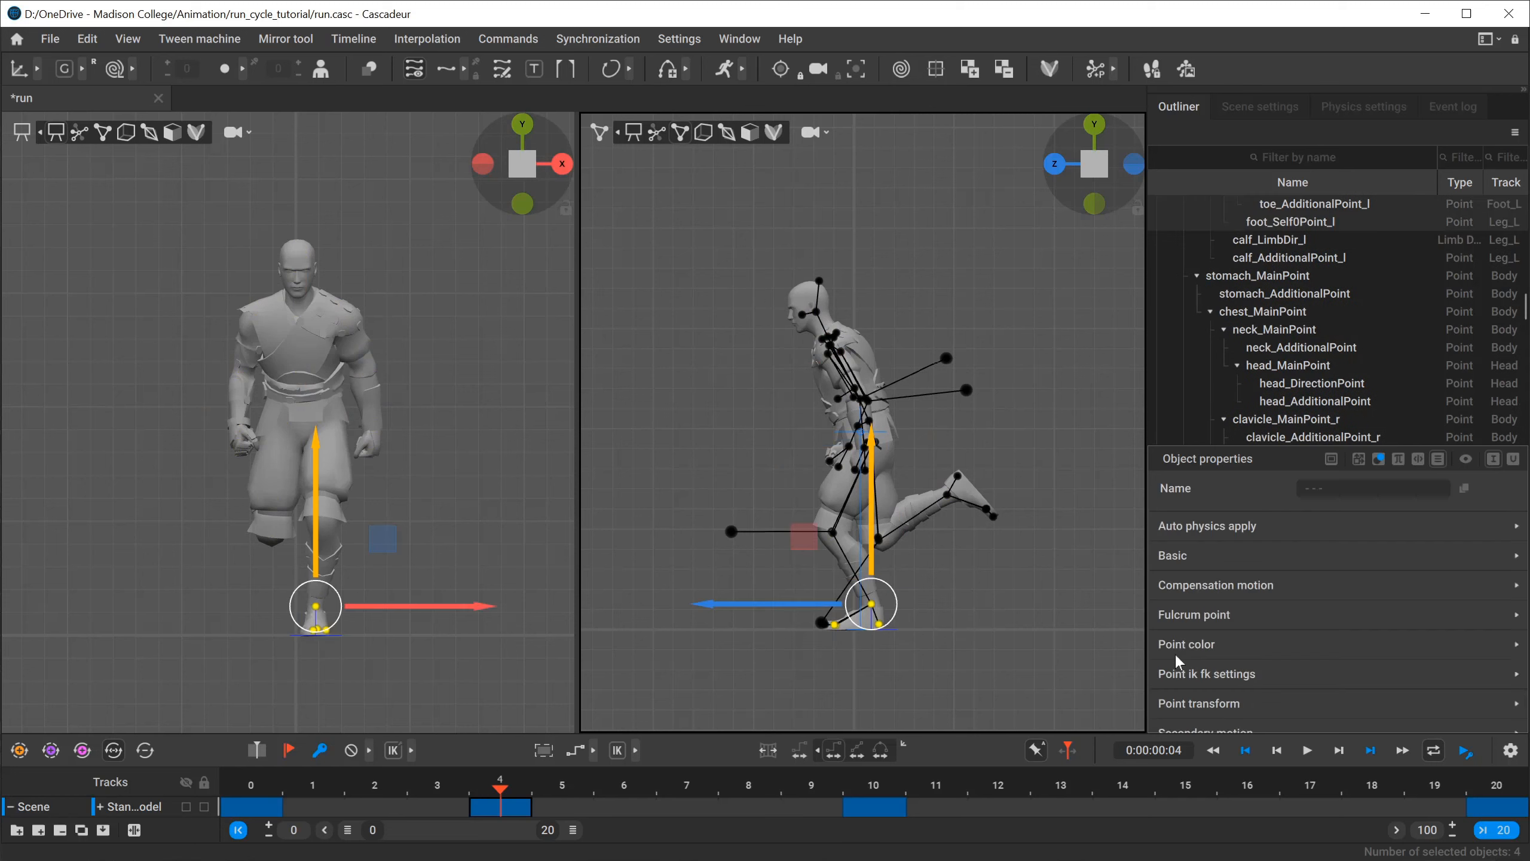
click(1063, 642)
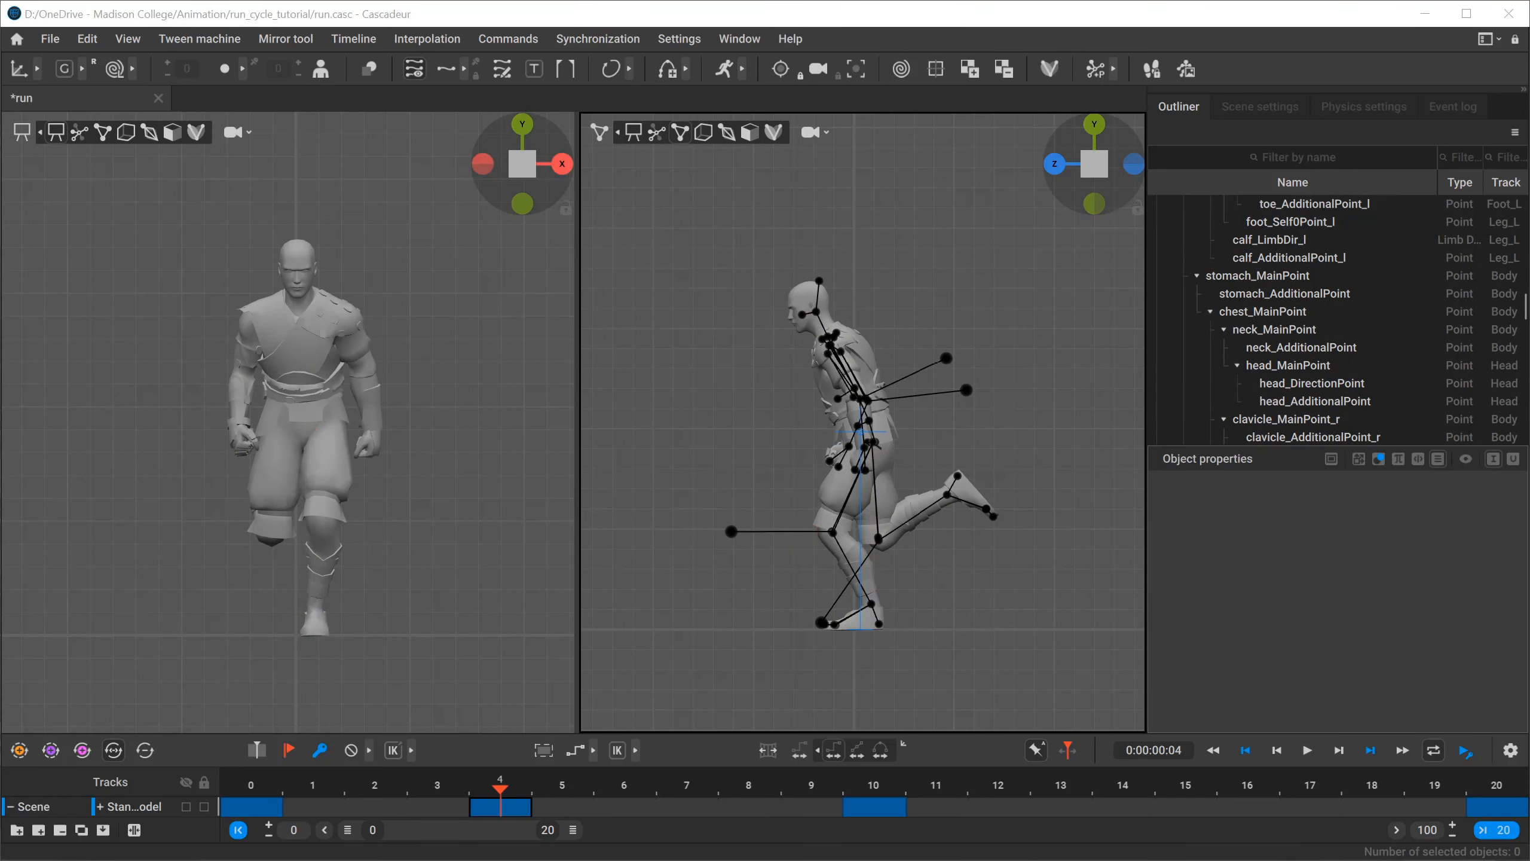
key(alt+Tab)
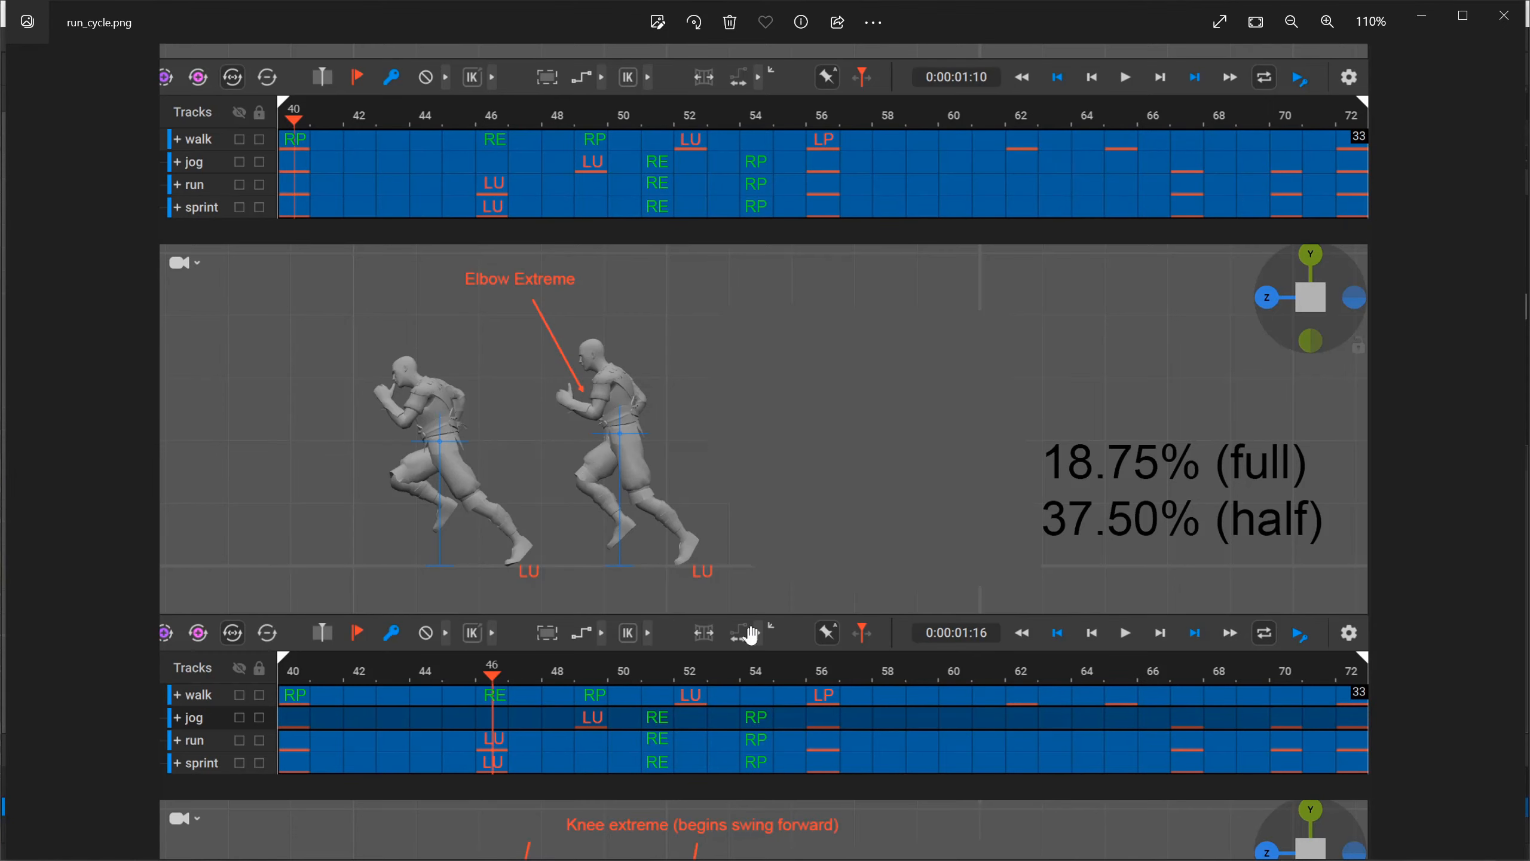
key(alt+Tab)
click(873, 609)
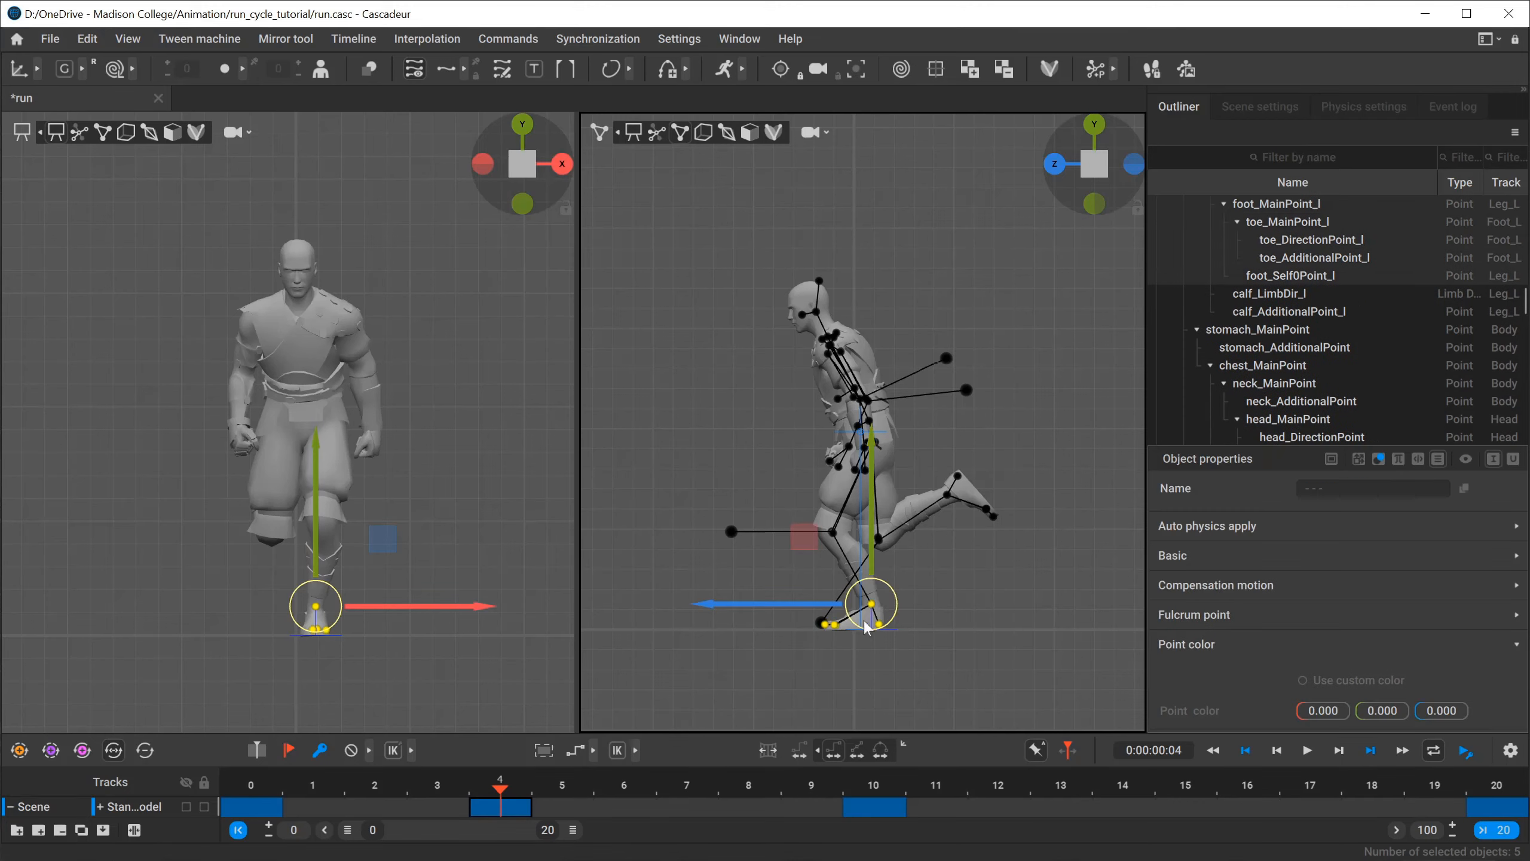
drag(786, 602, 865, 596)
key(alt+Tab)
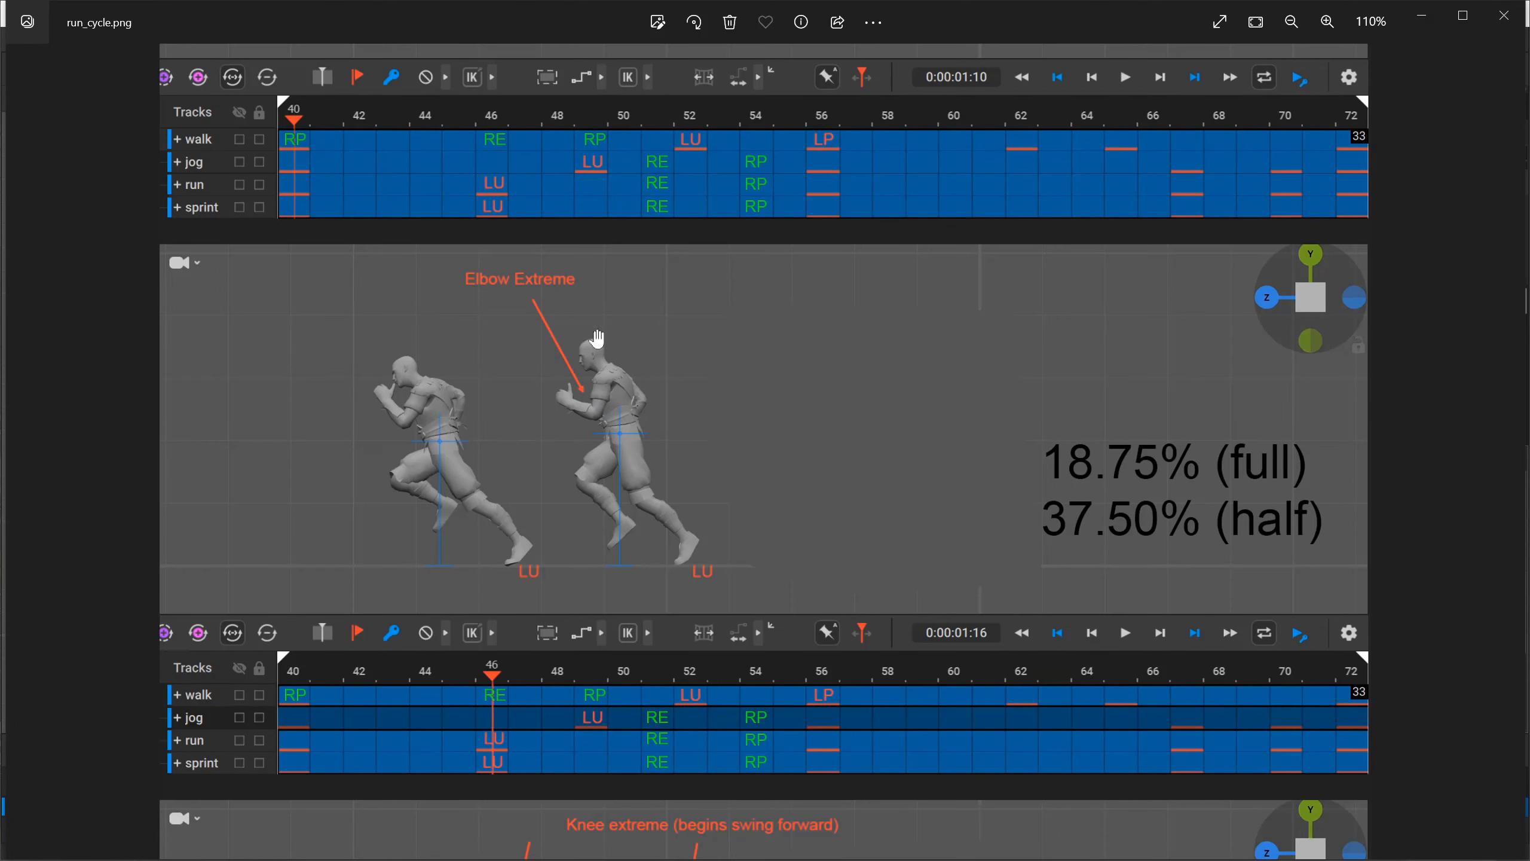
key(alt+Tab)
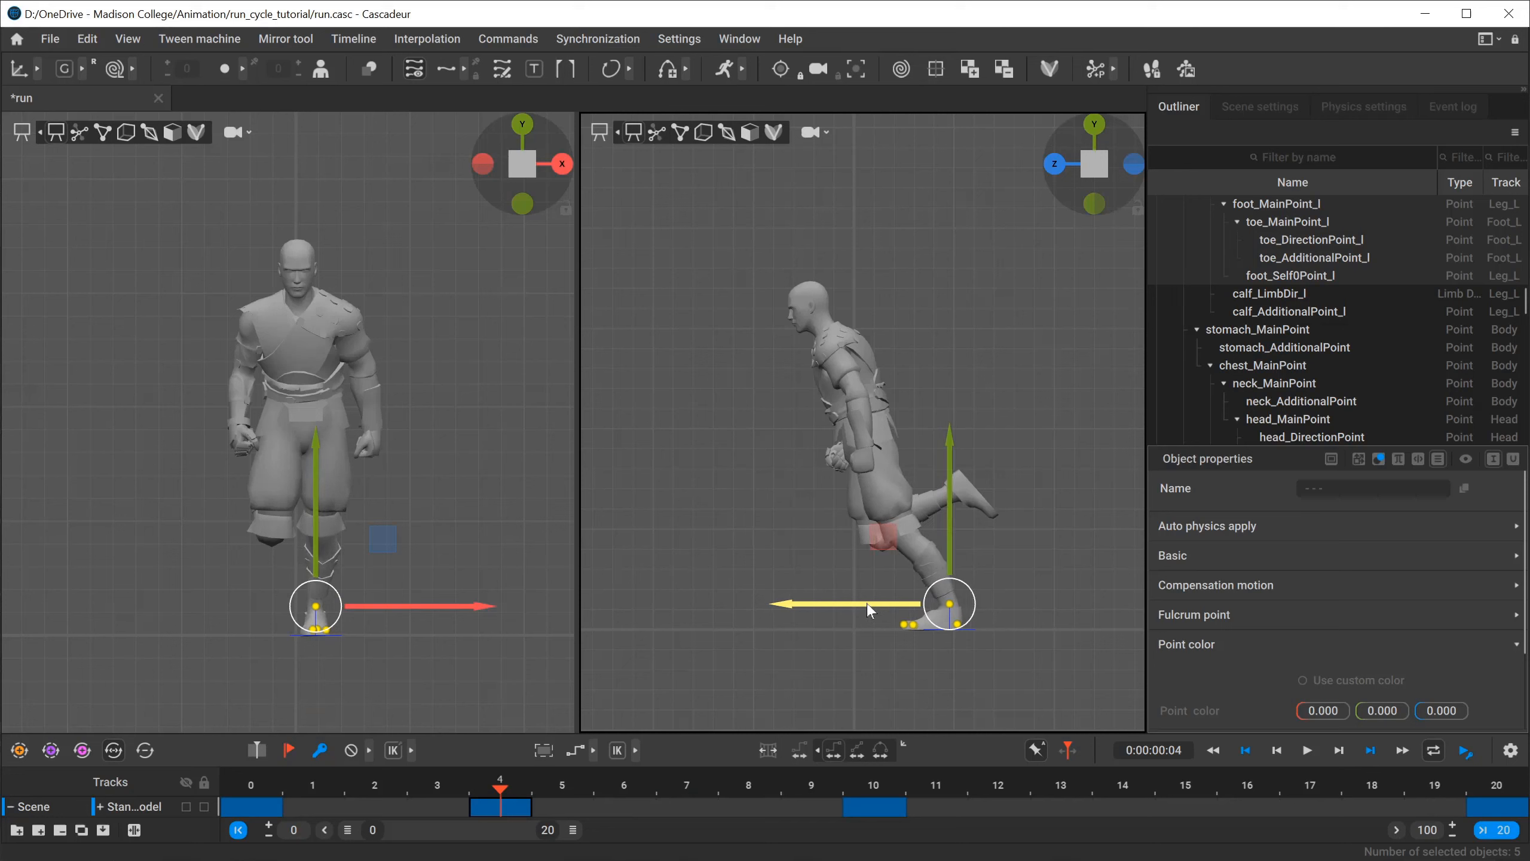
Raise the left foot slightly, rotate it so the heel lifts and the toes point down, and deselect it.
key(e)
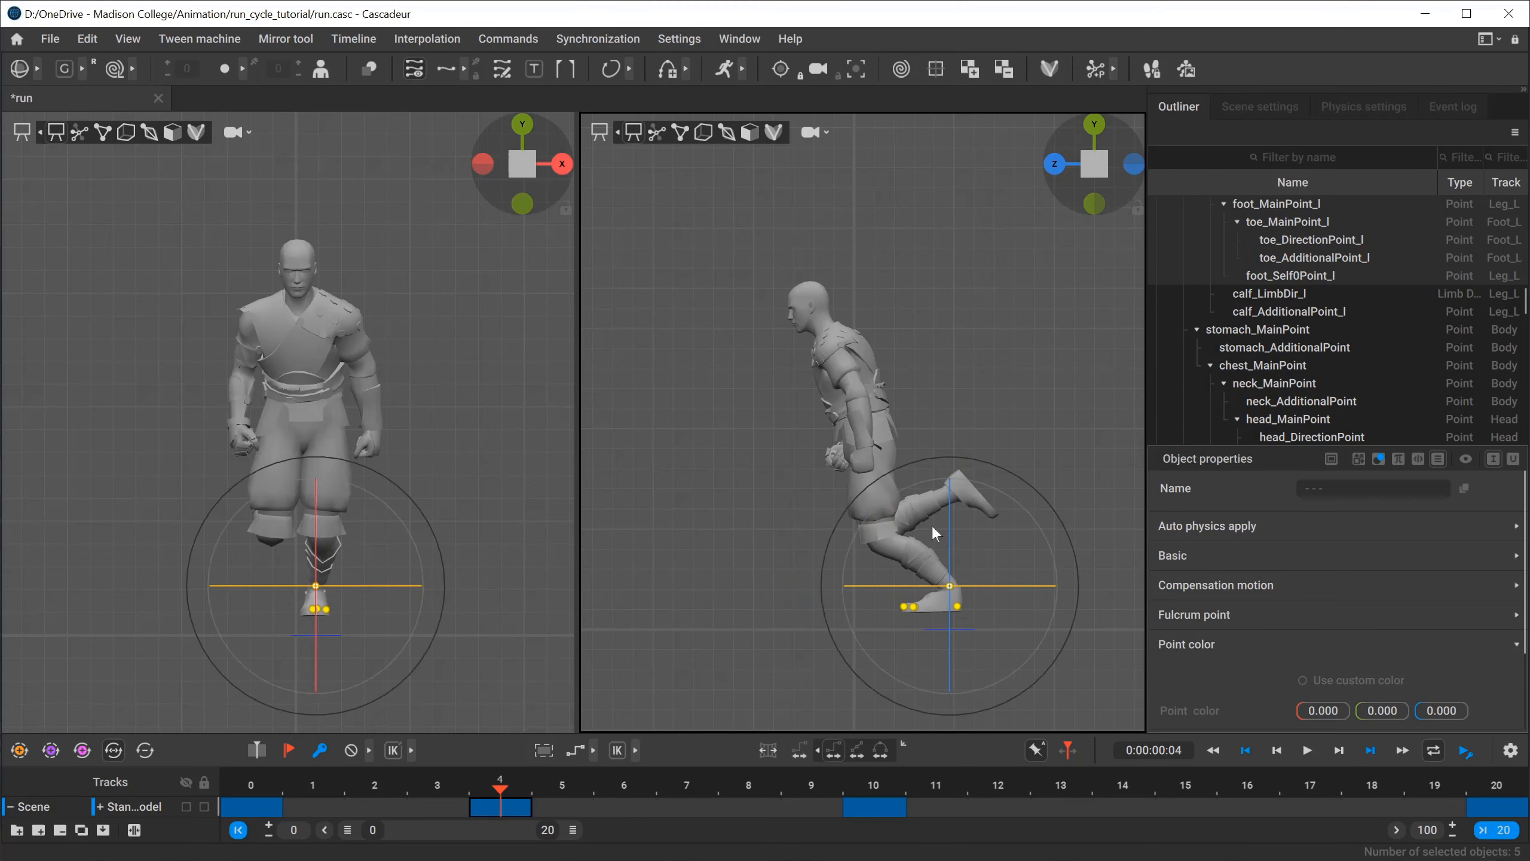
drag(902, 472, 864, 530)
click(877, 617)
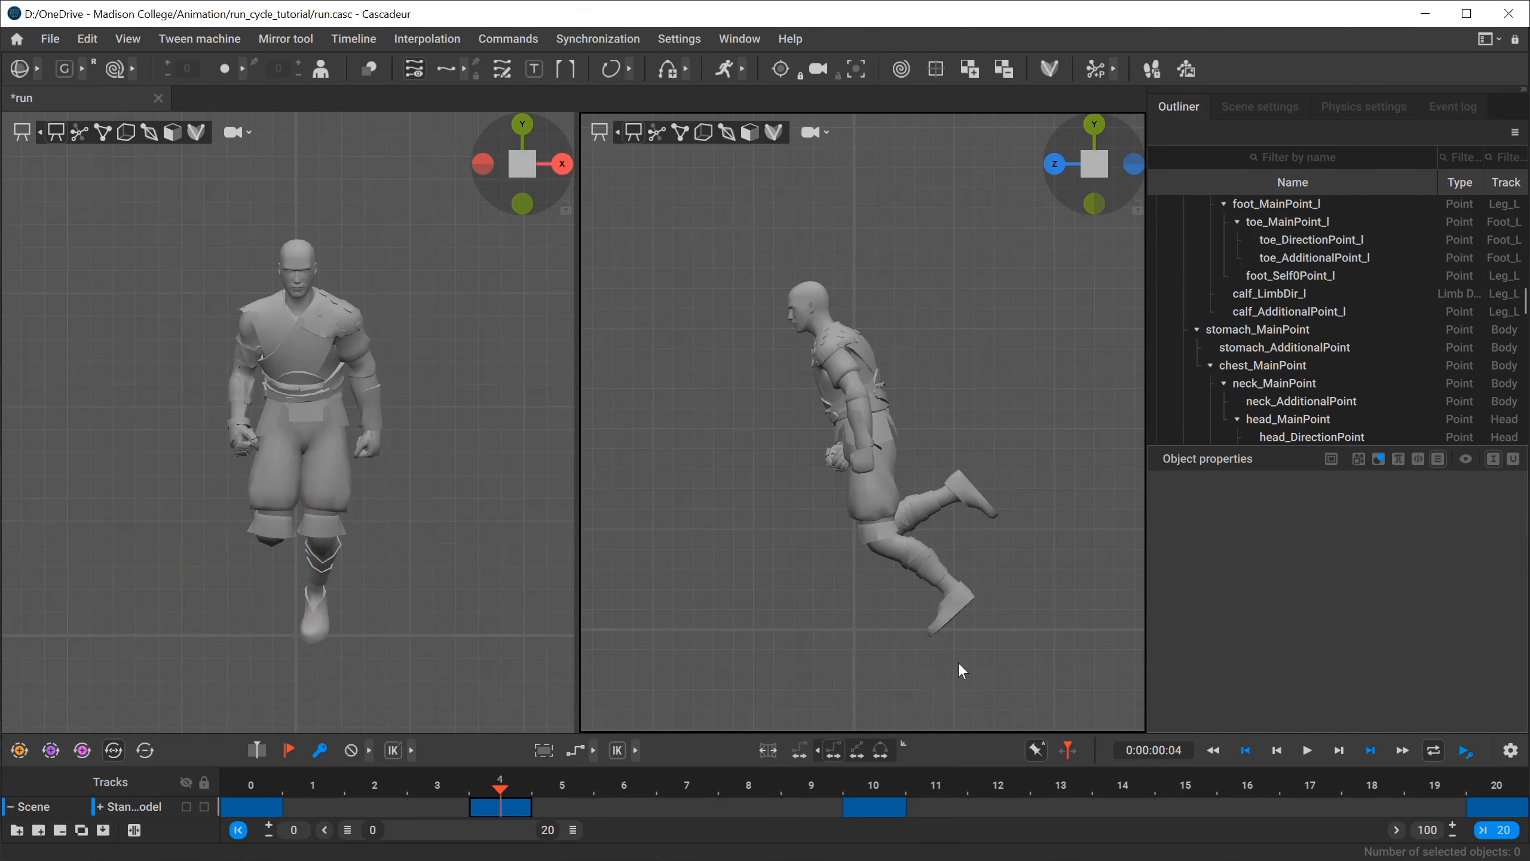
Select the left toe points and rotate them until the toes lie flat on the ground.
click(930, 627)
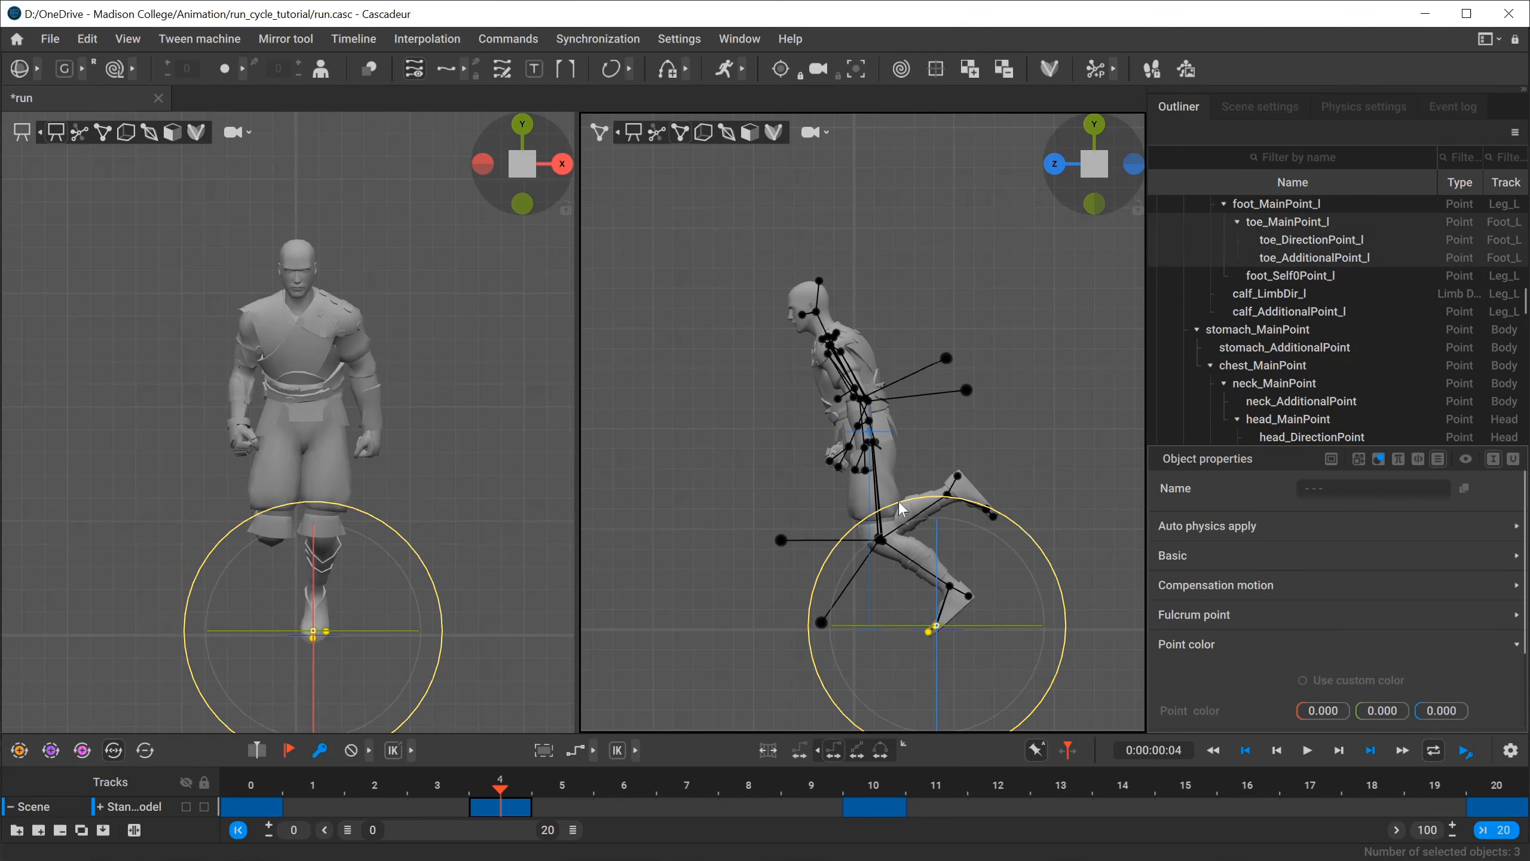
drag(899, 502, 997, 526)
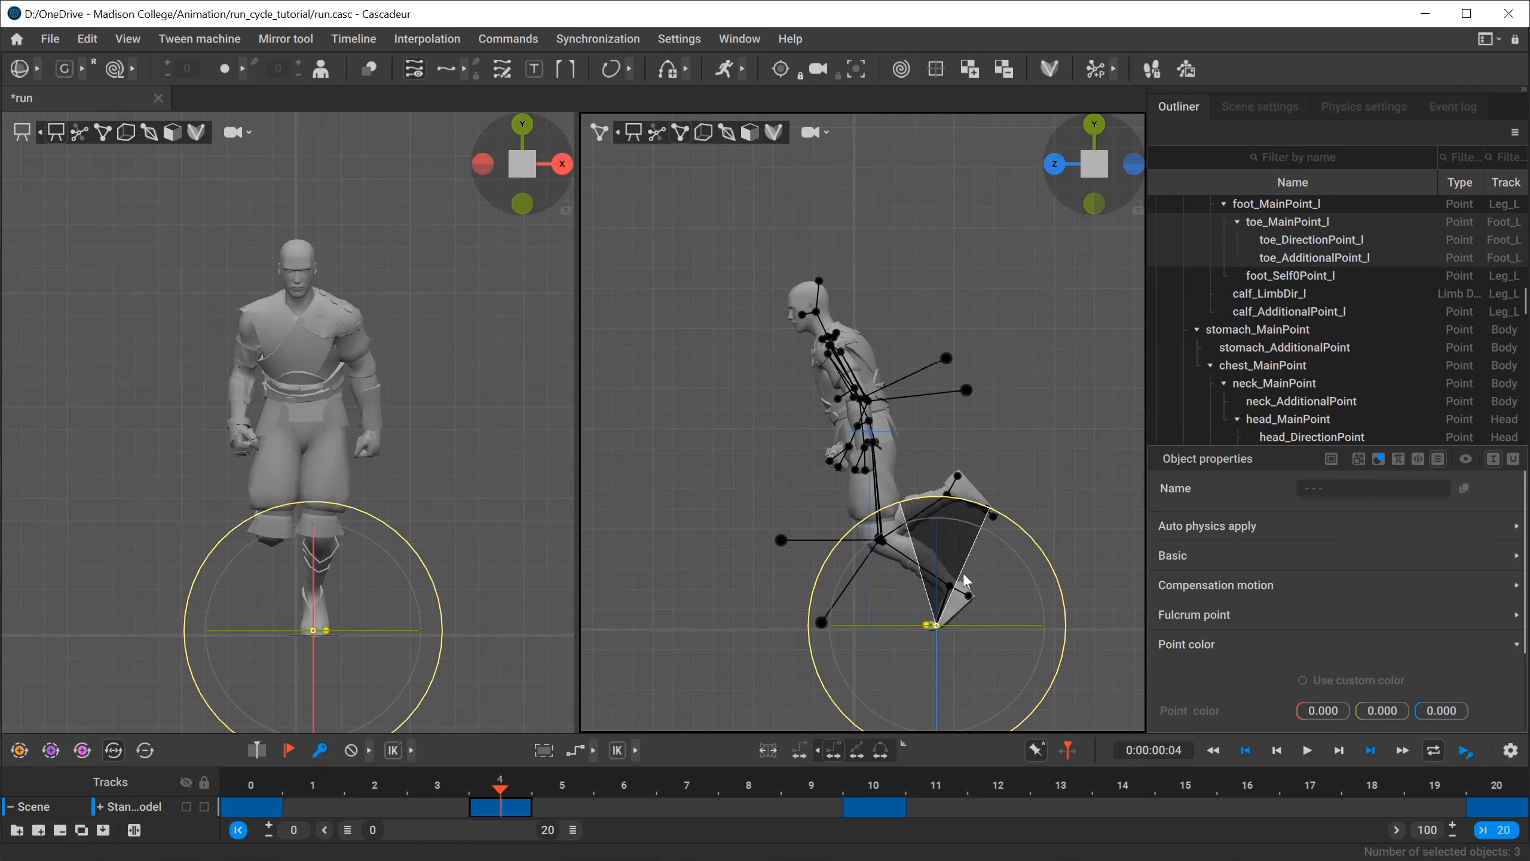
key(f)
mouse_move(986, 380)
mouse_down()
mouse_move(987, 428)
mouse_move(976, 394)
mouse_up()
middle_drag(1048, 441, 1078, 595)
scroll(765, 548, down, 8)
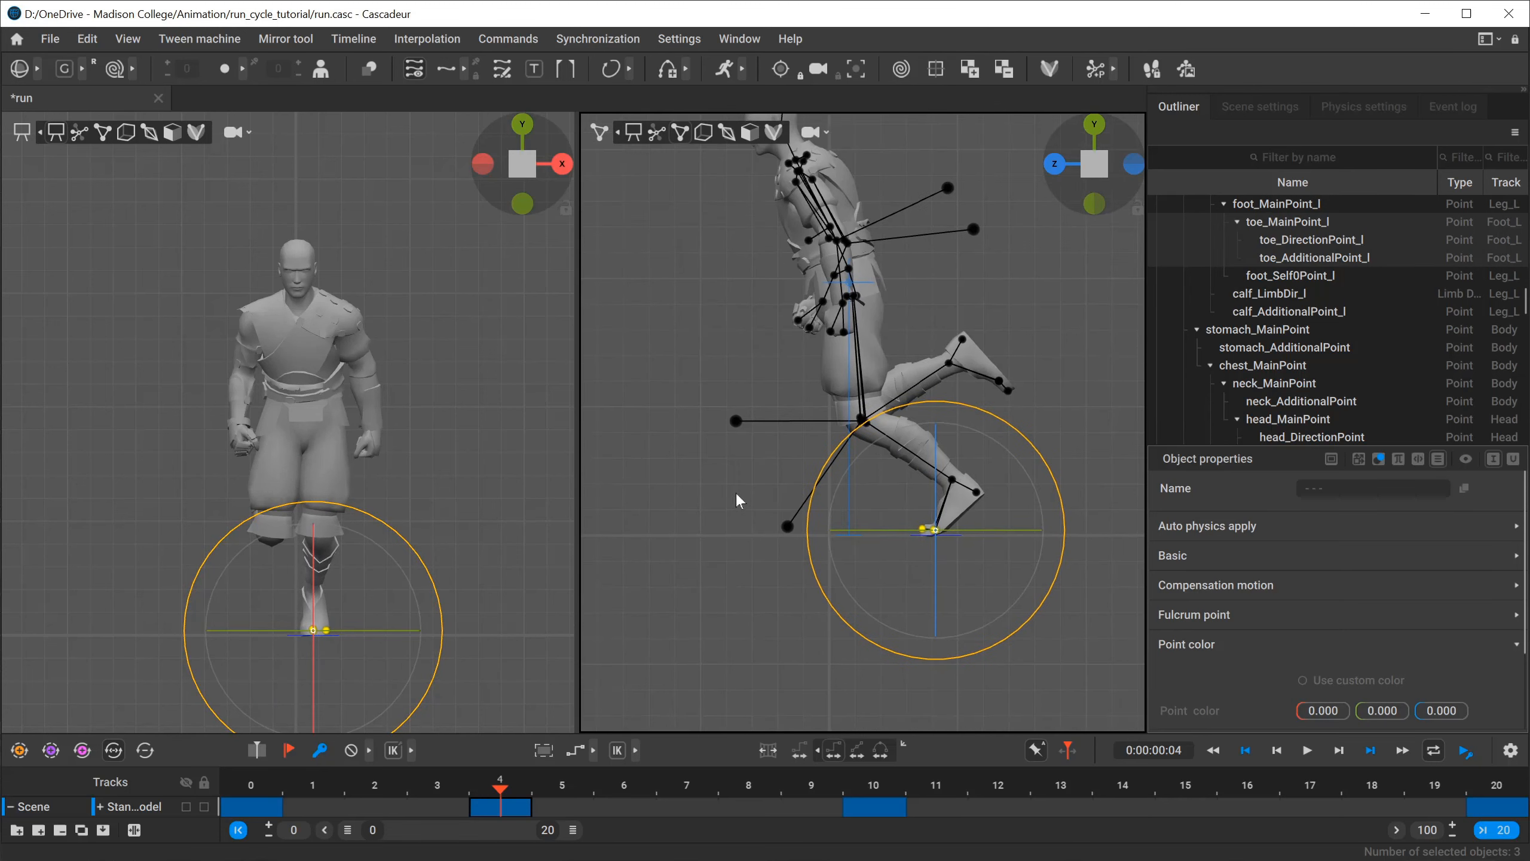
Select the whole left foot, move it further back to extend the push-off leg, and deselect it.
click(1049, 452)
drag(1056, 437, 903, 579)
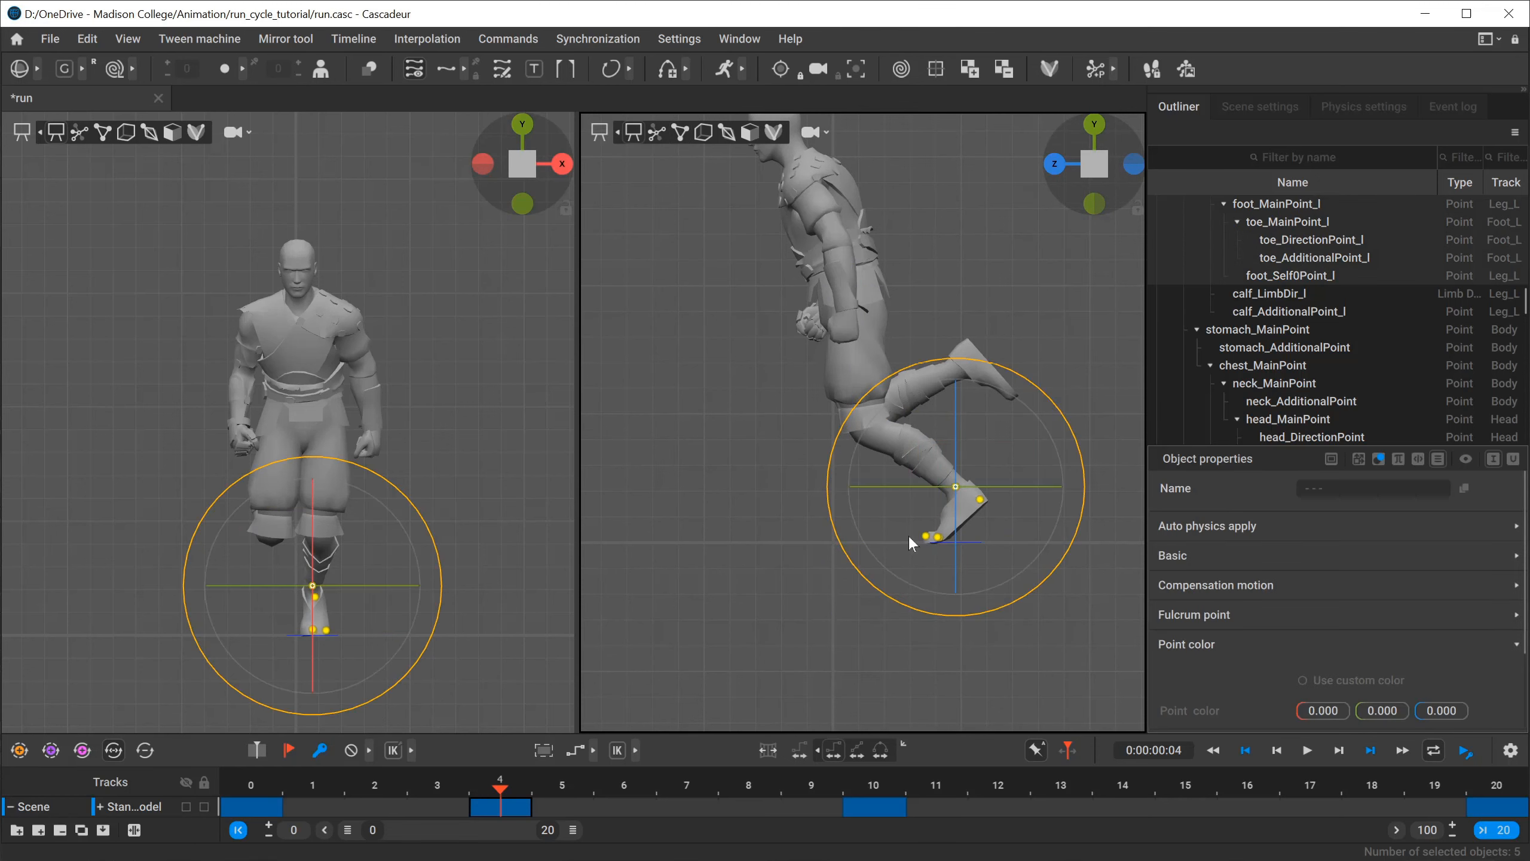
key(w)
drag(842, 495, 862, 486)
click(607, 475)
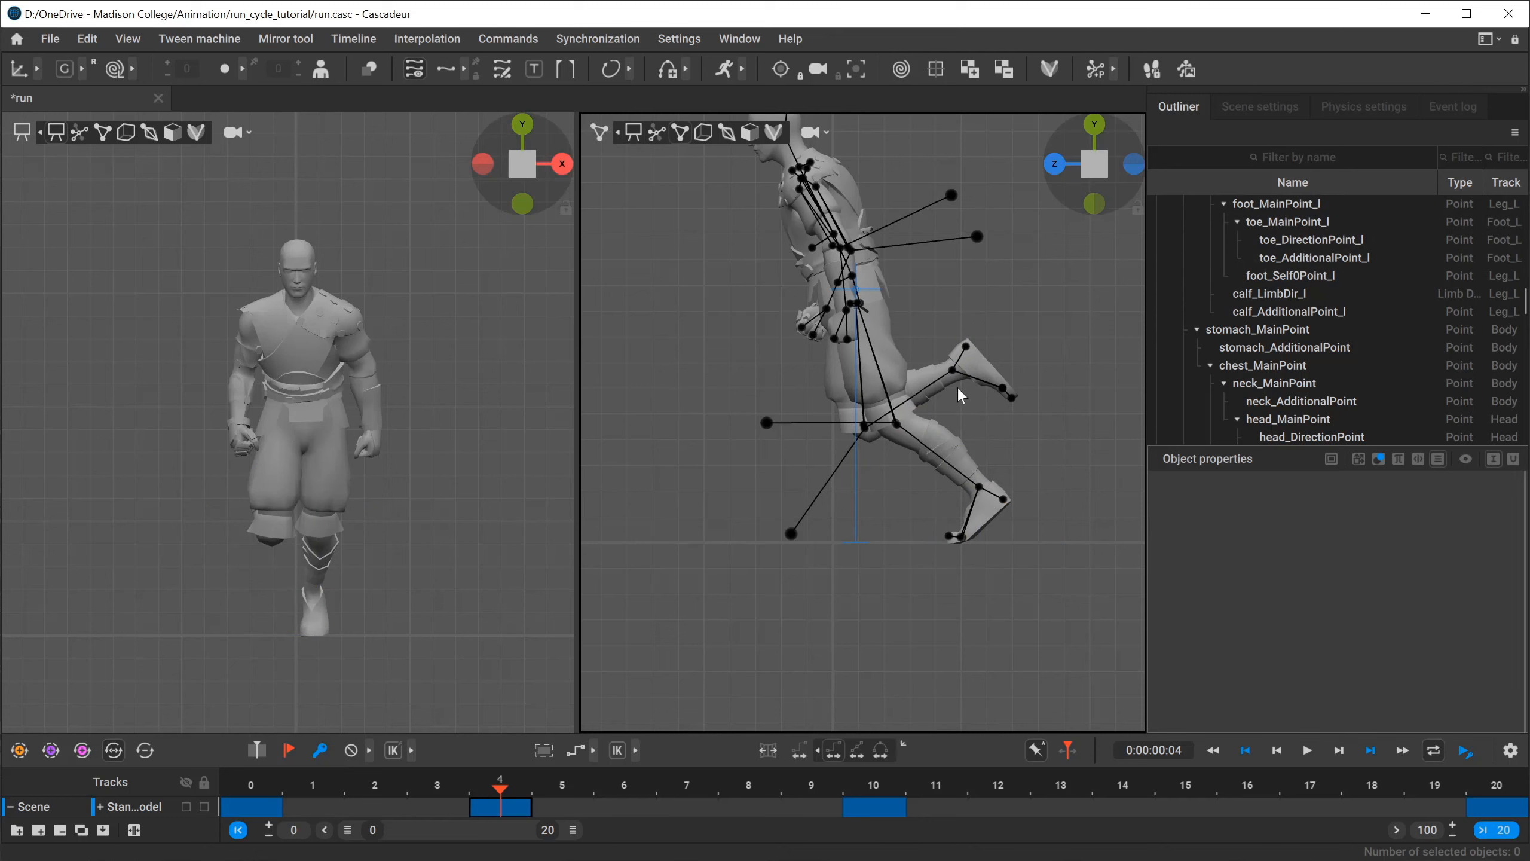
Select the right foot points, swing the foot forward to raise the knee, and rotate the toes downward, matching run_cycle.png.
drag(958, 410, 752, 365)
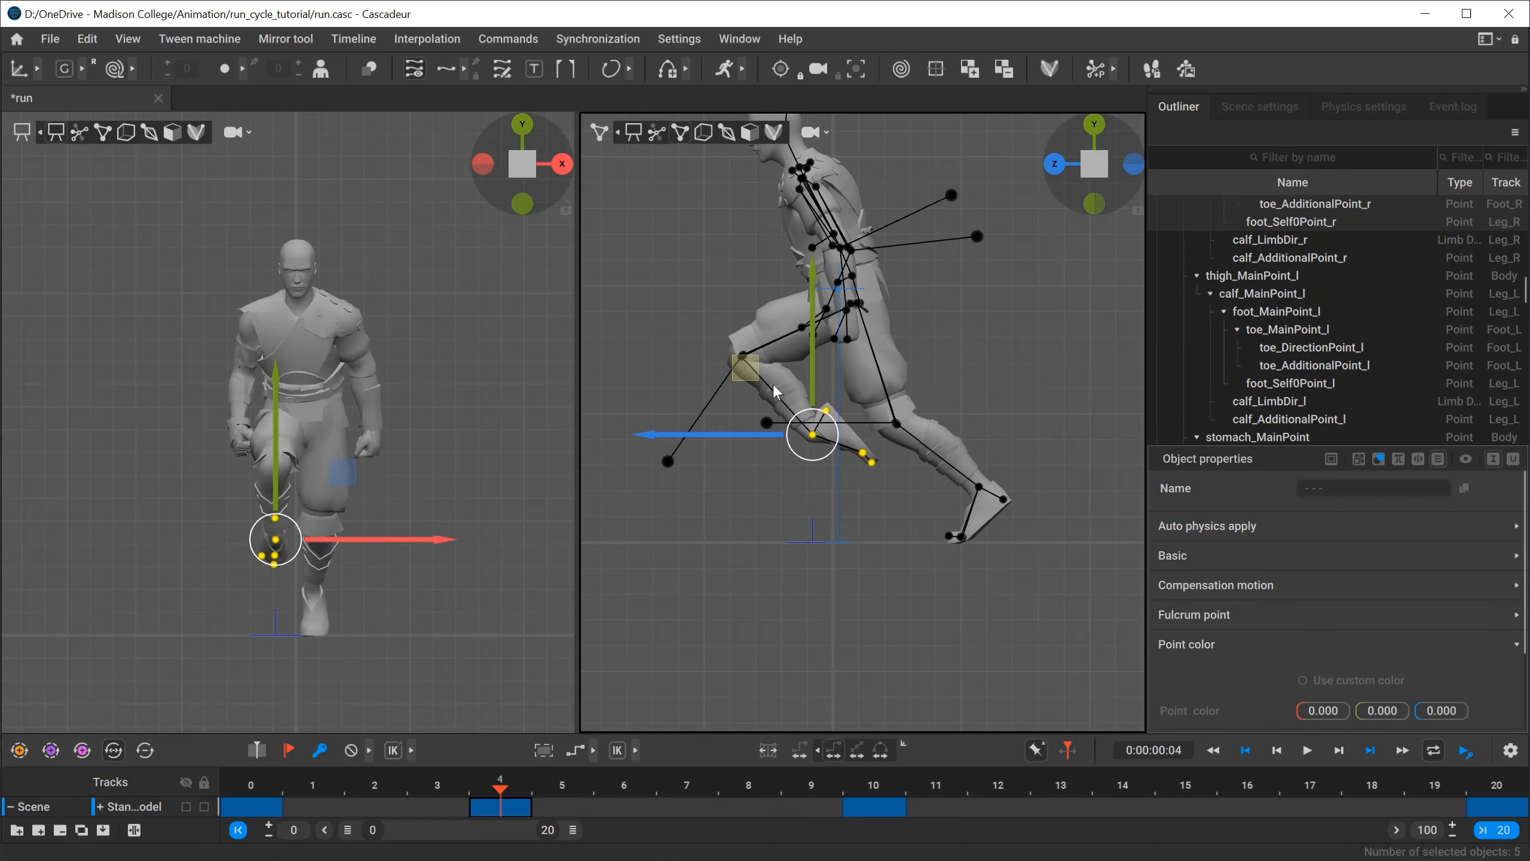
key(e)
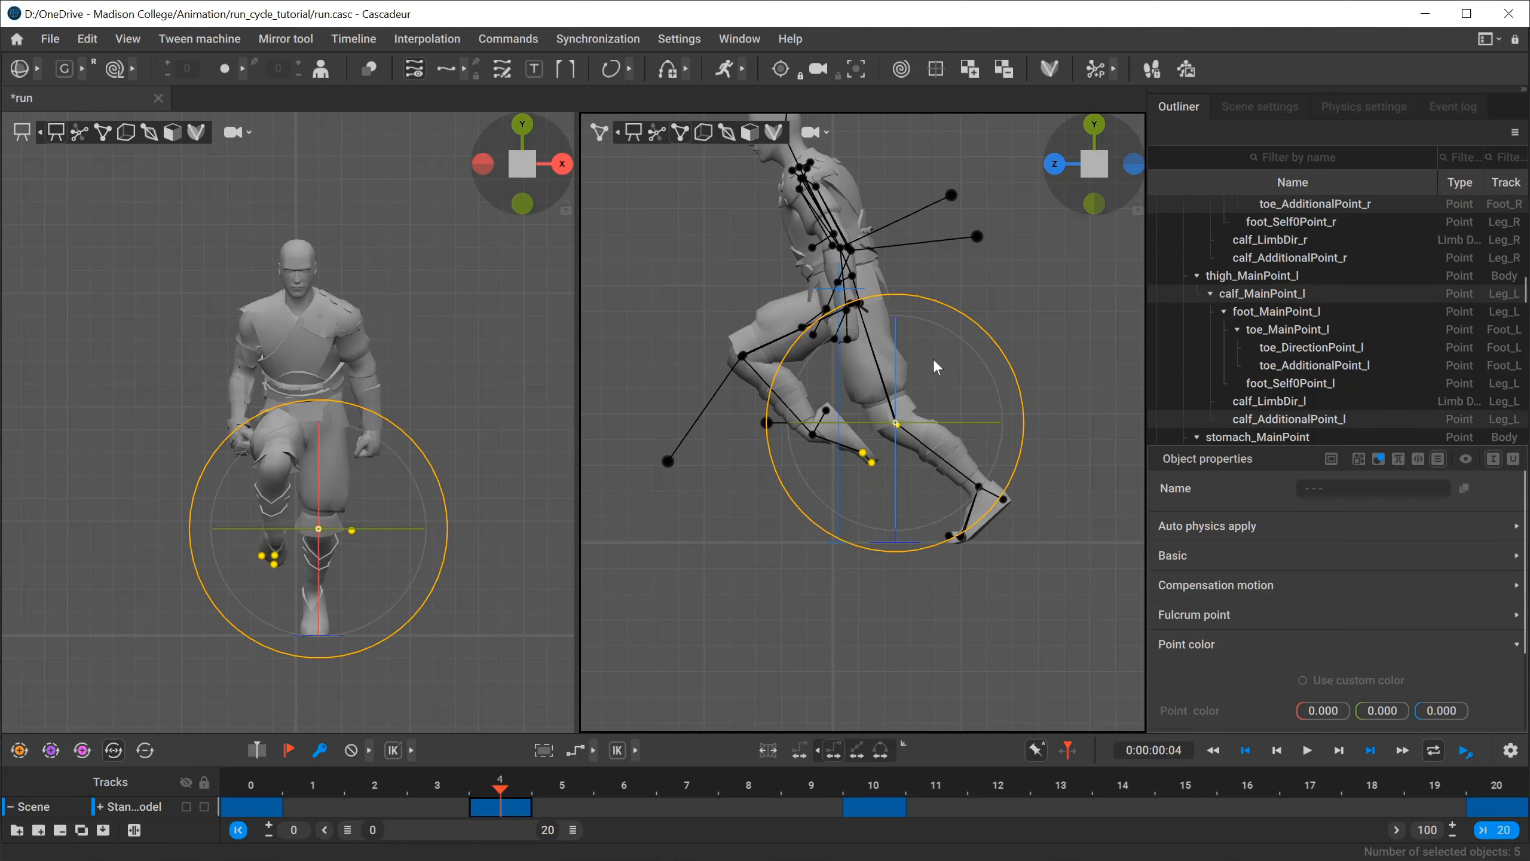
drag(919, 358, 897, 513)
key(alt+Tab)
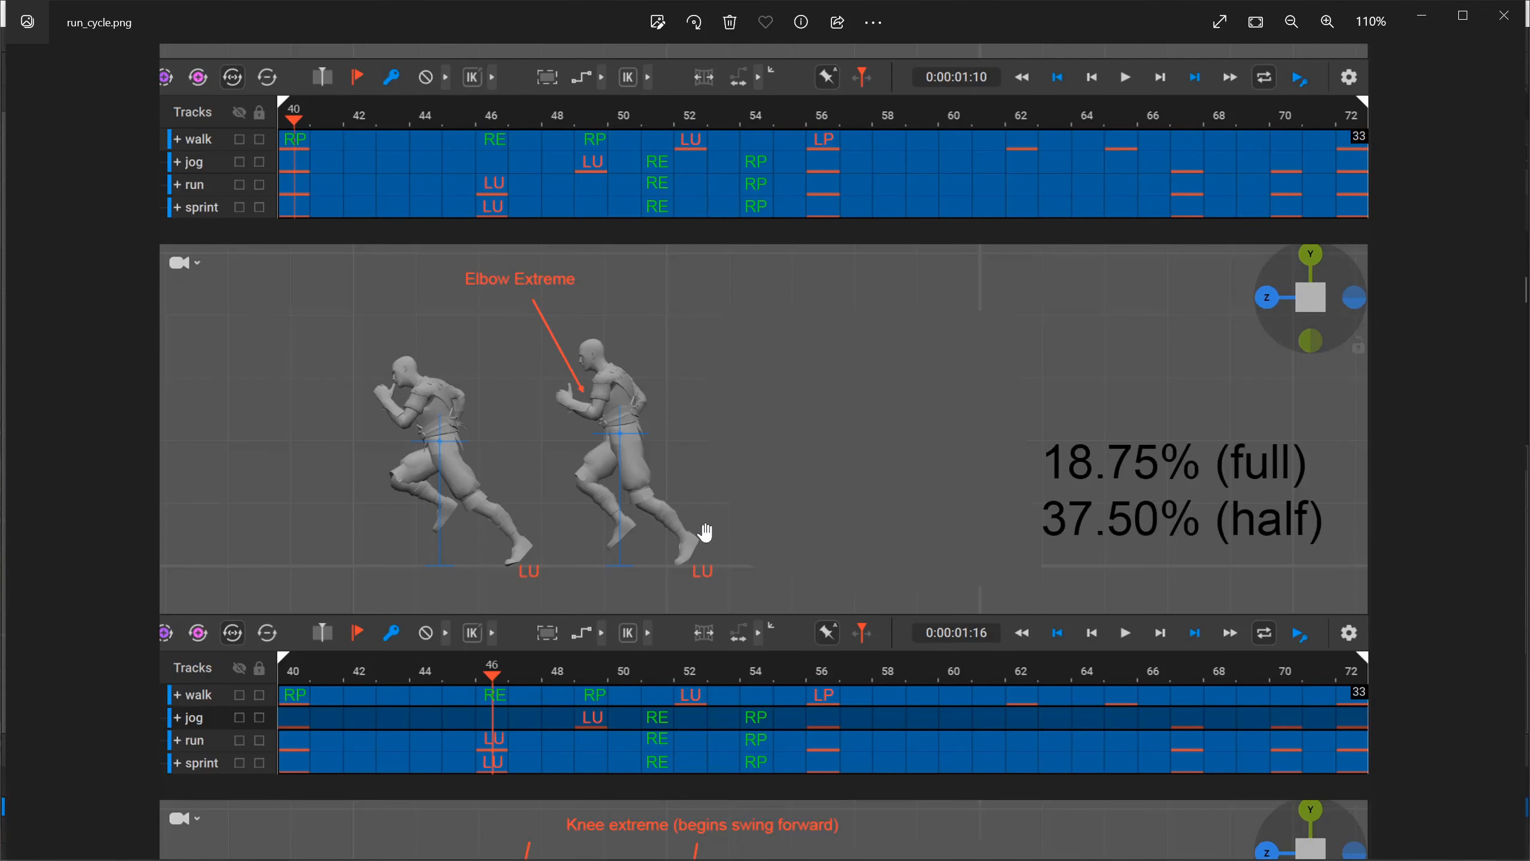
key(alt+Tab)
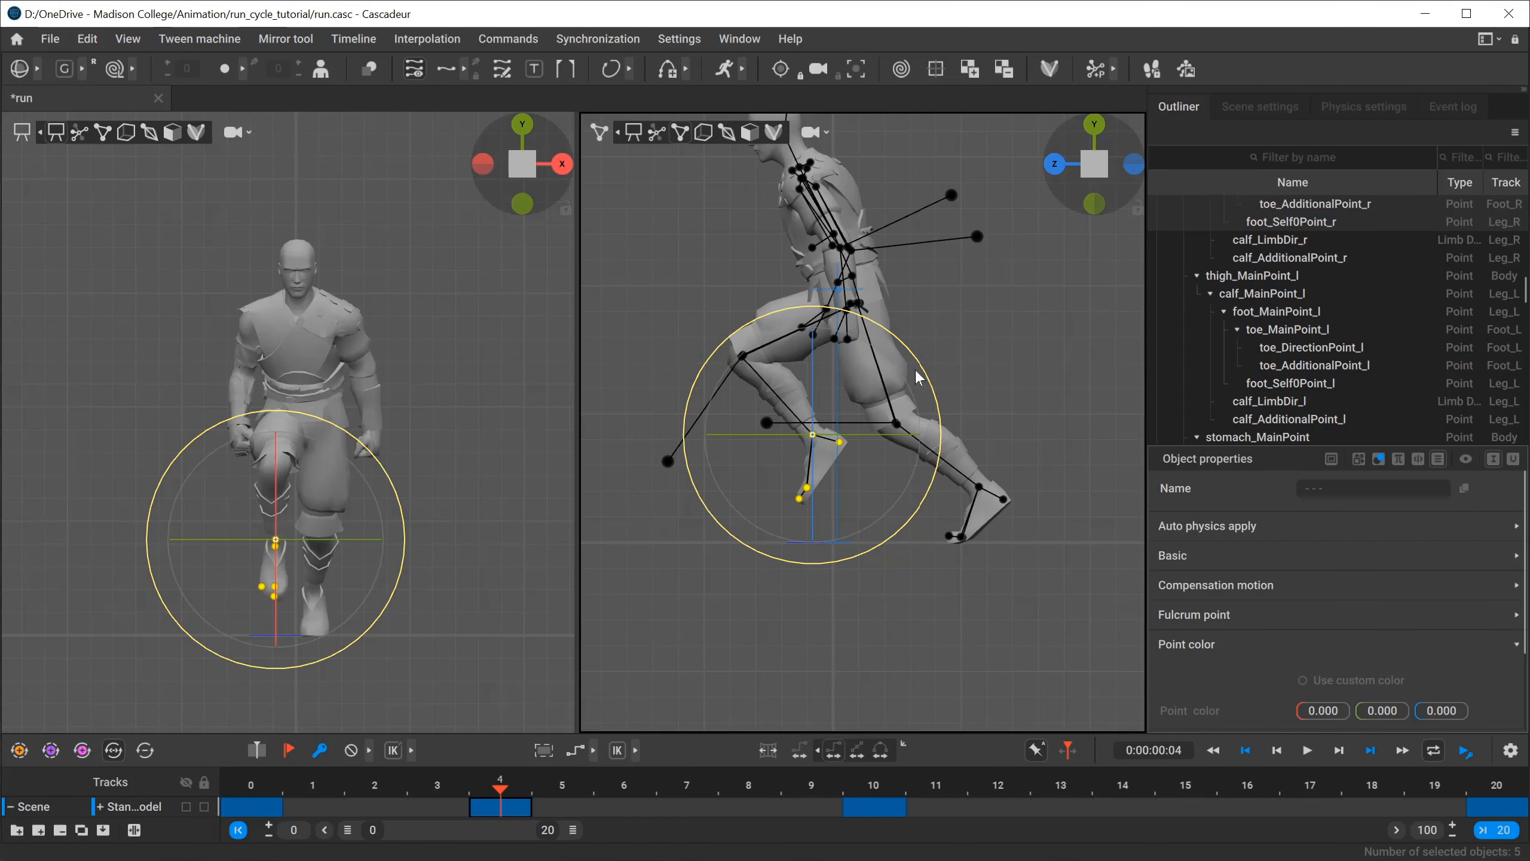
drag(930, 381, 934, 405)
key(alt+Tab)
key(alt+Tab)
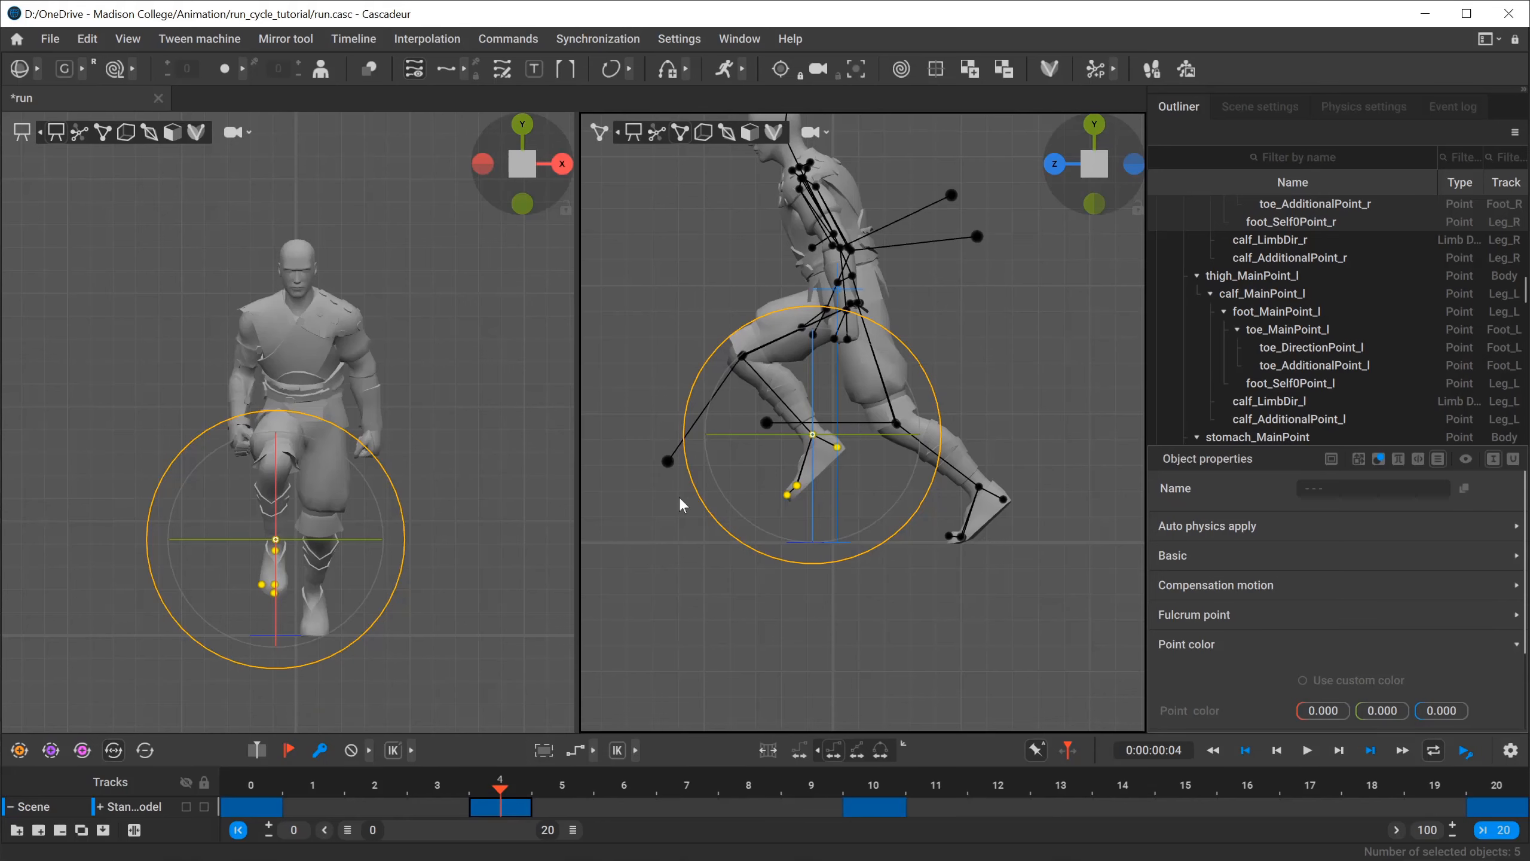
Move the right foot slightly down and back to adjust the bent front leg, comparing it with run_cycle.png.
key(w)
drag(741, 366, 758, 392)
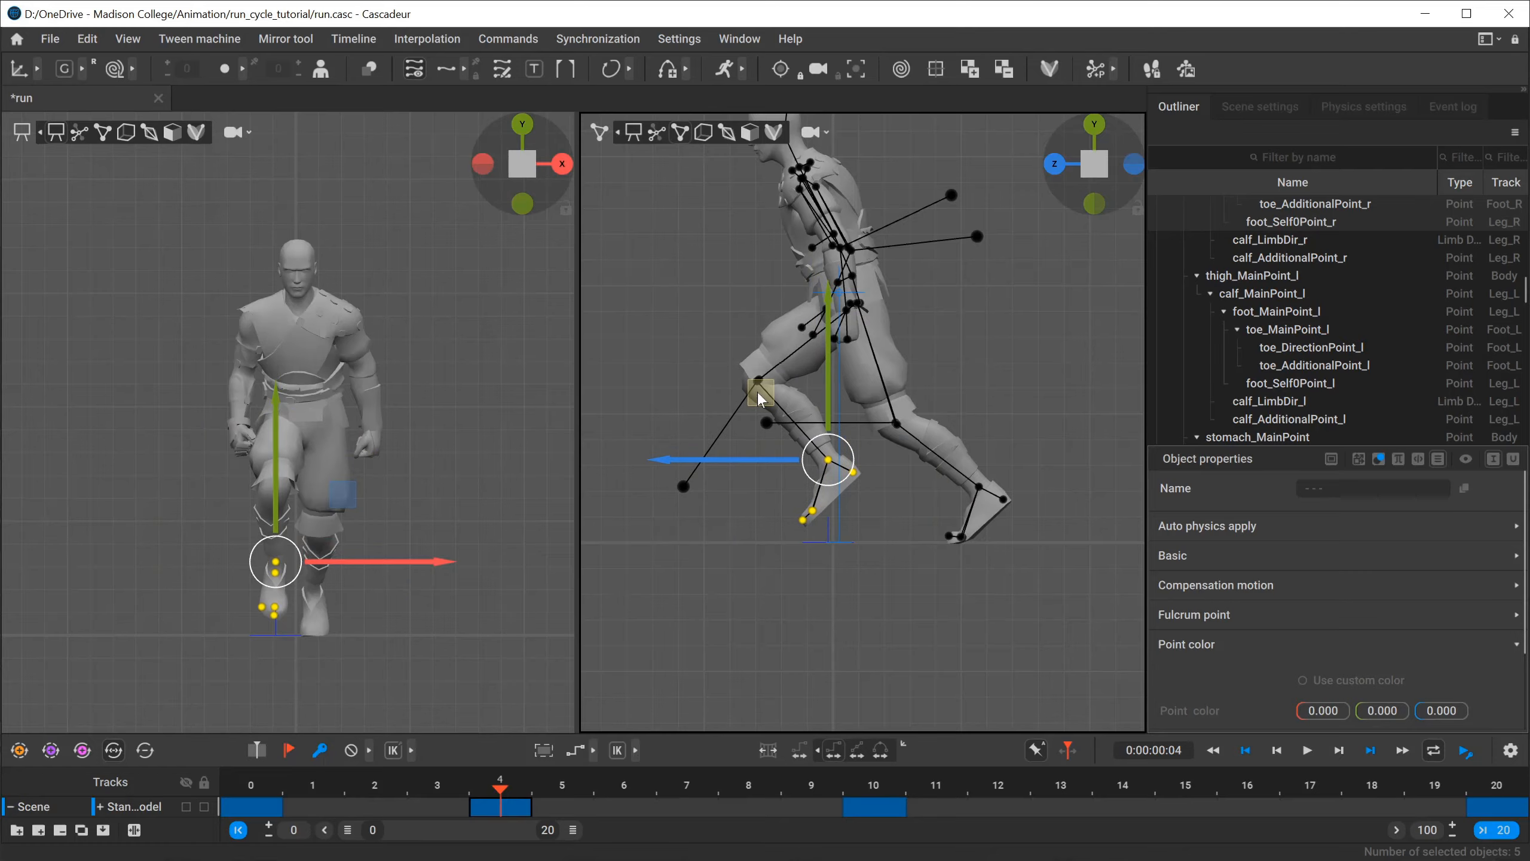
key(alt+Tab)
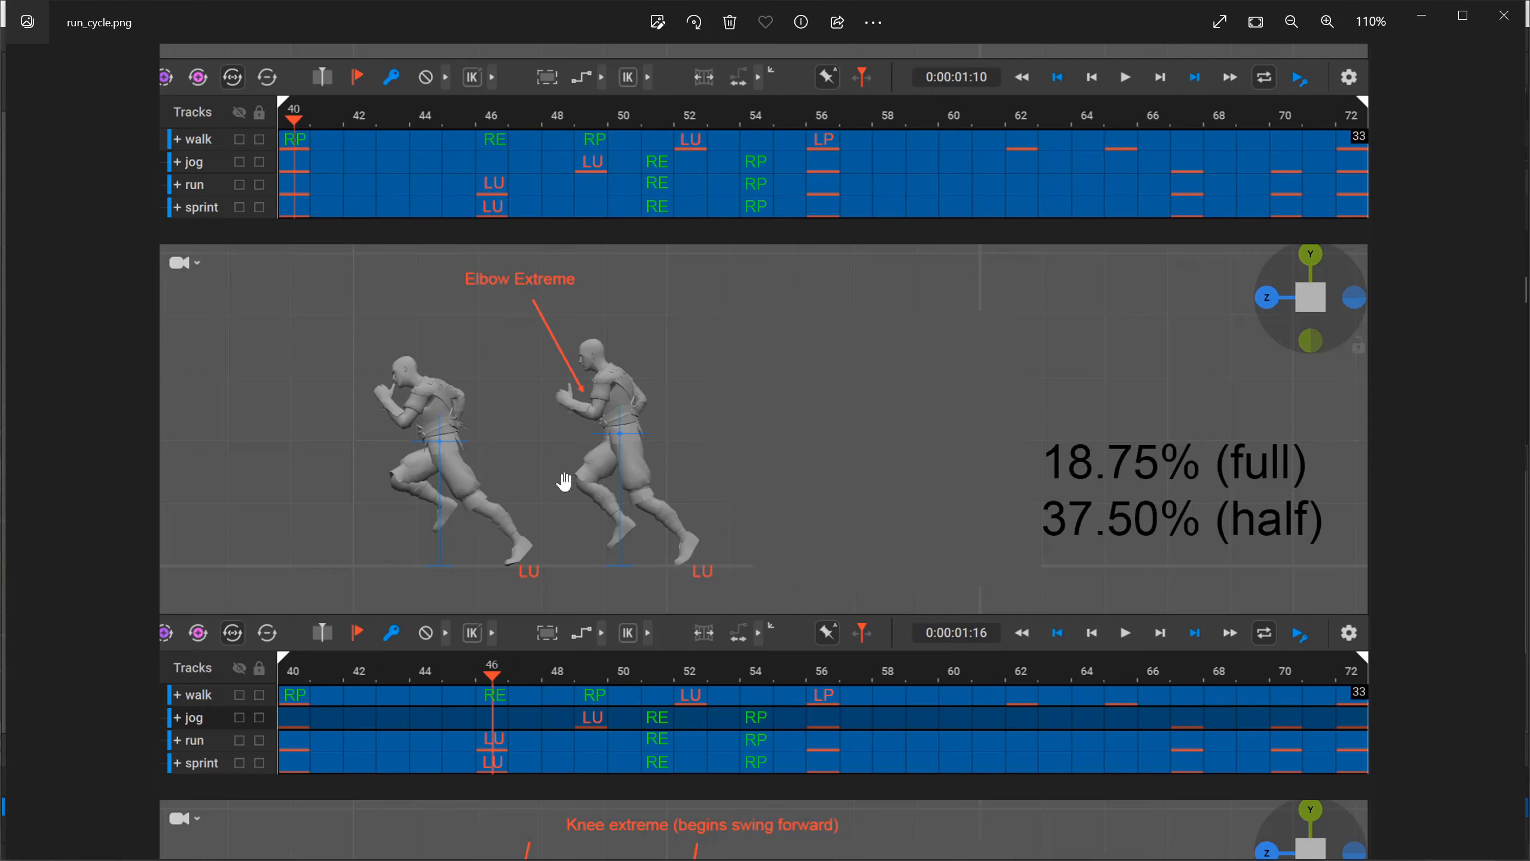
key(alt+Tab)
drag(764, 383, 763, 377)
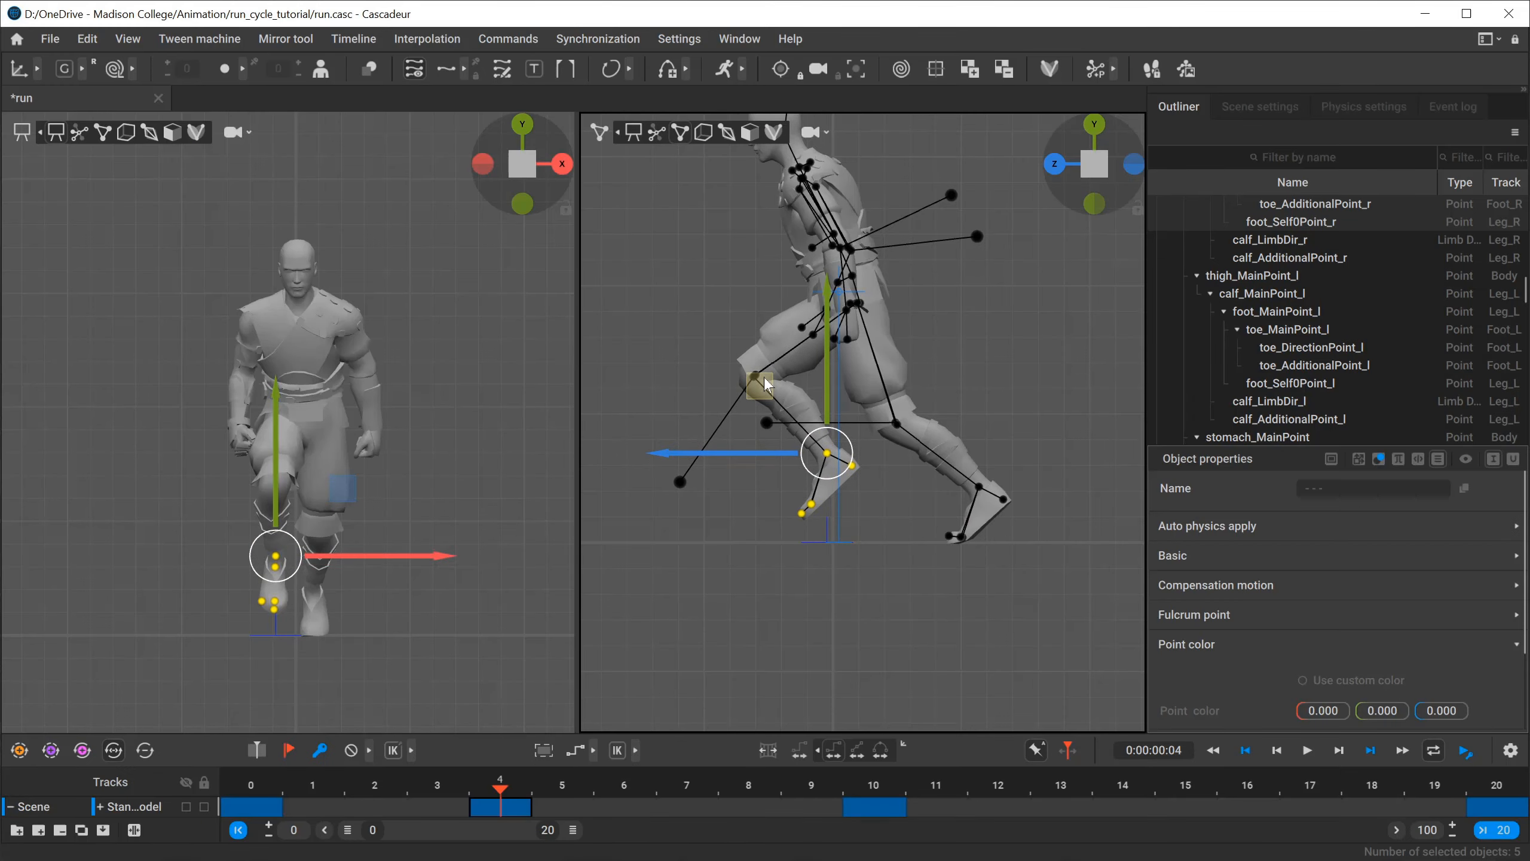
Select the left foot points, nudge the foot slightly forward at frame 4, and clear the selection.
drag(1059, 466, 928, 578)
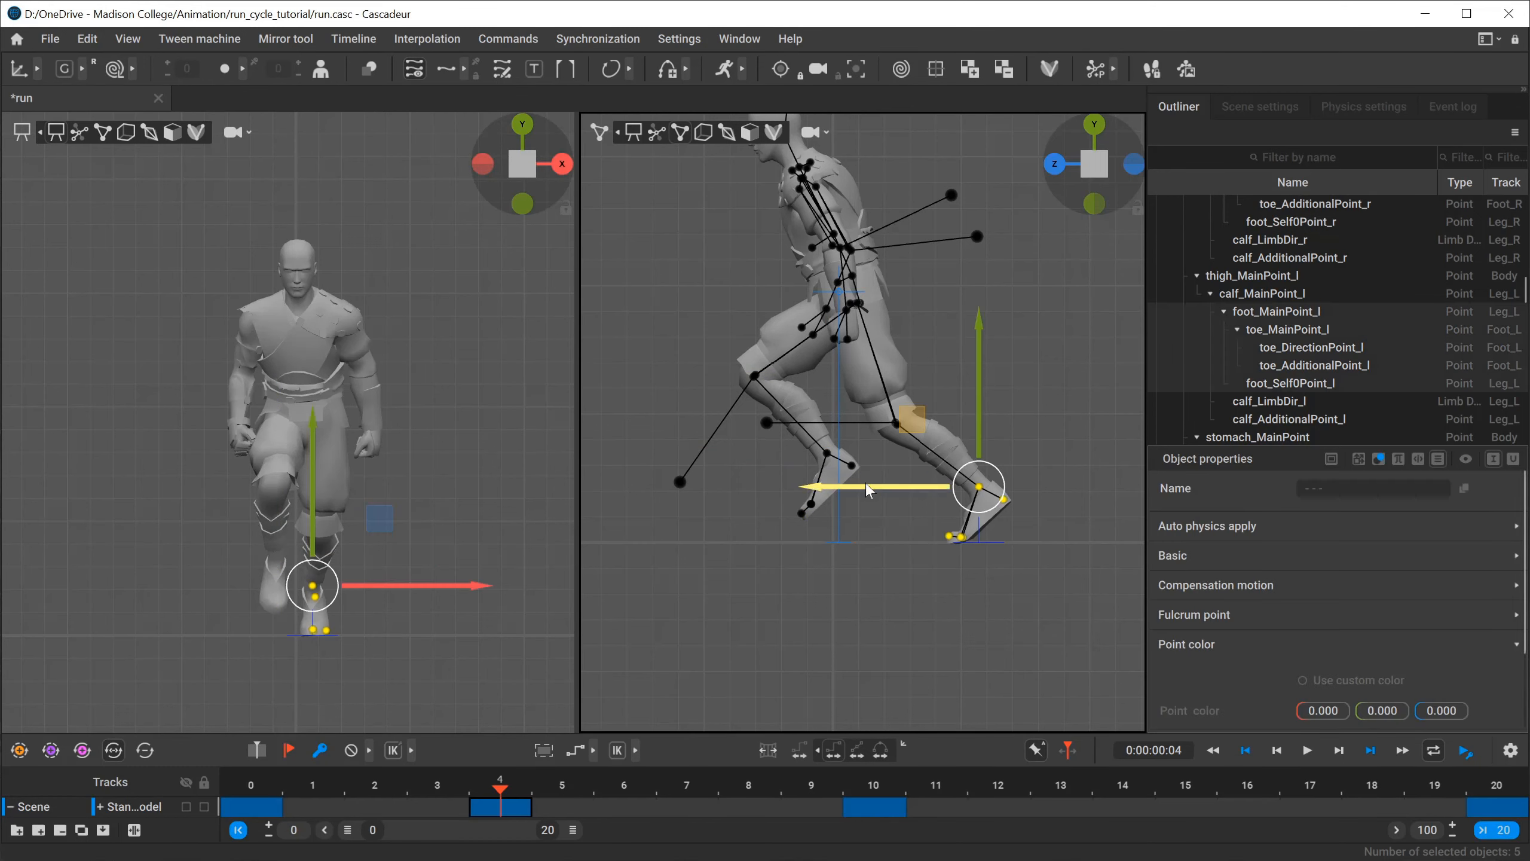
shift+double_click(860, 303)
middle_drag(928, 379, 933, 505)
click(951, 418)
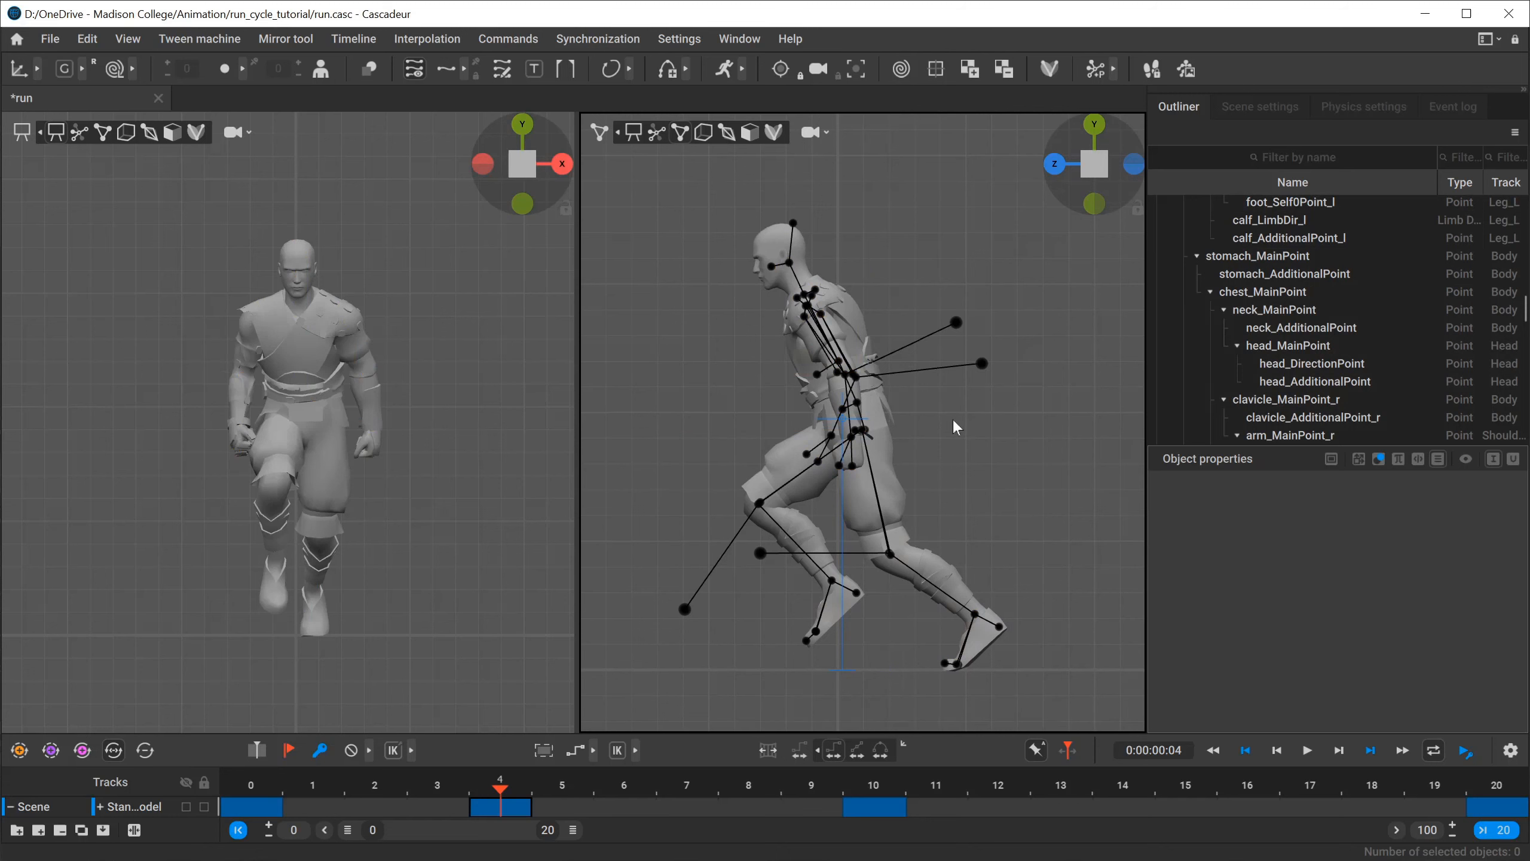
Raise the body slightly above the planted feet to straighten the left push-off leg, and deselect it.
double_click(872, 361)
drag(872, 361, 868, 340)
click(1025, 480)
middle_drag(723, 433, 730, 462)
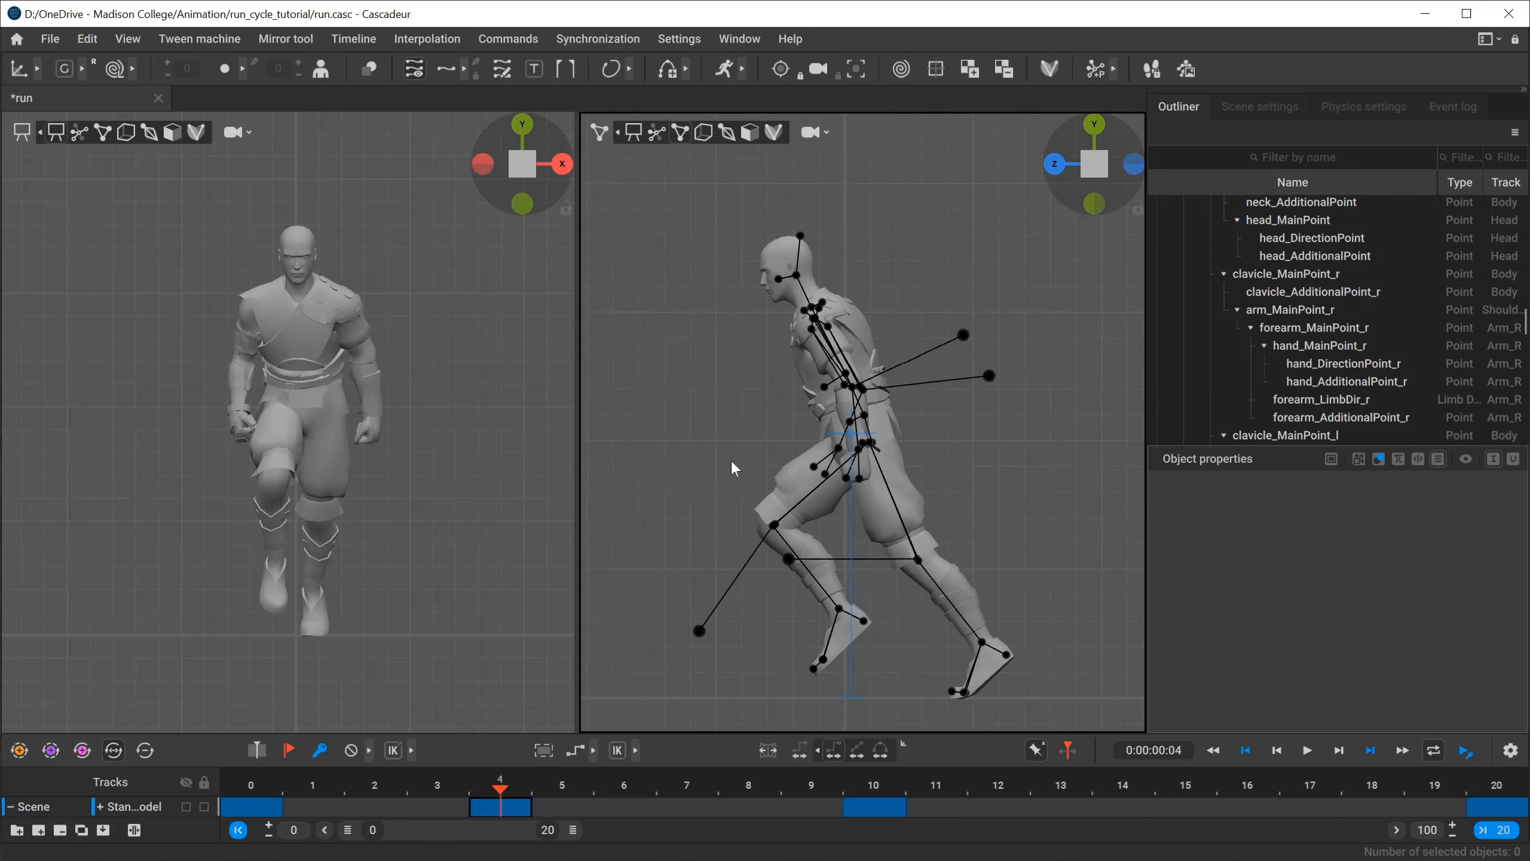
Select the whole left arm from the shoulder, check the pose in run_cycle.png, and rotate the arm forward.
scroll(726, 459, up, 5)
key(1)
click(400, 314)
key(3)
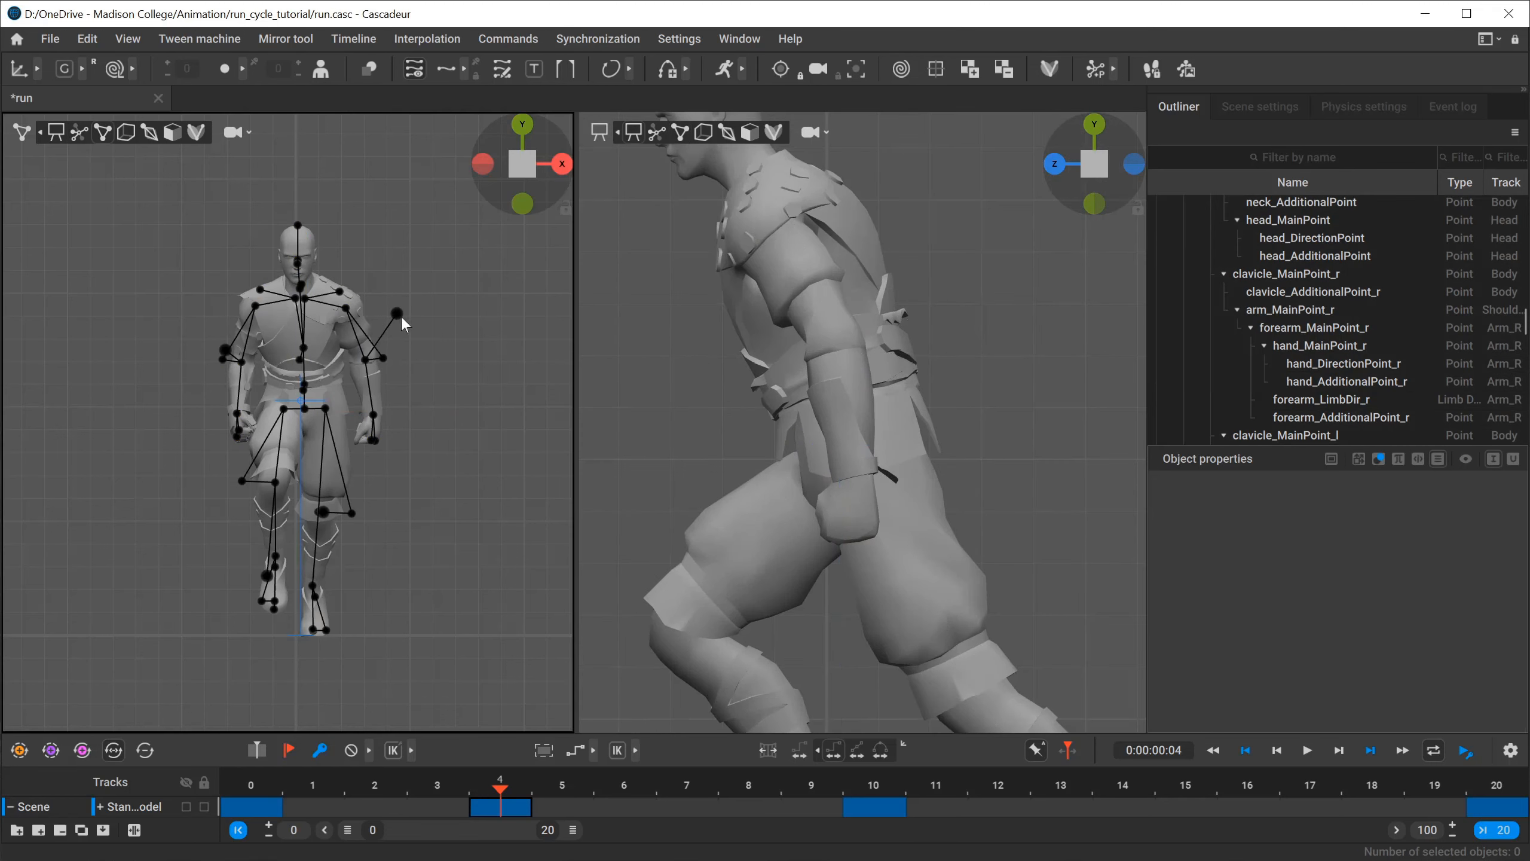
double_click(347, 308)
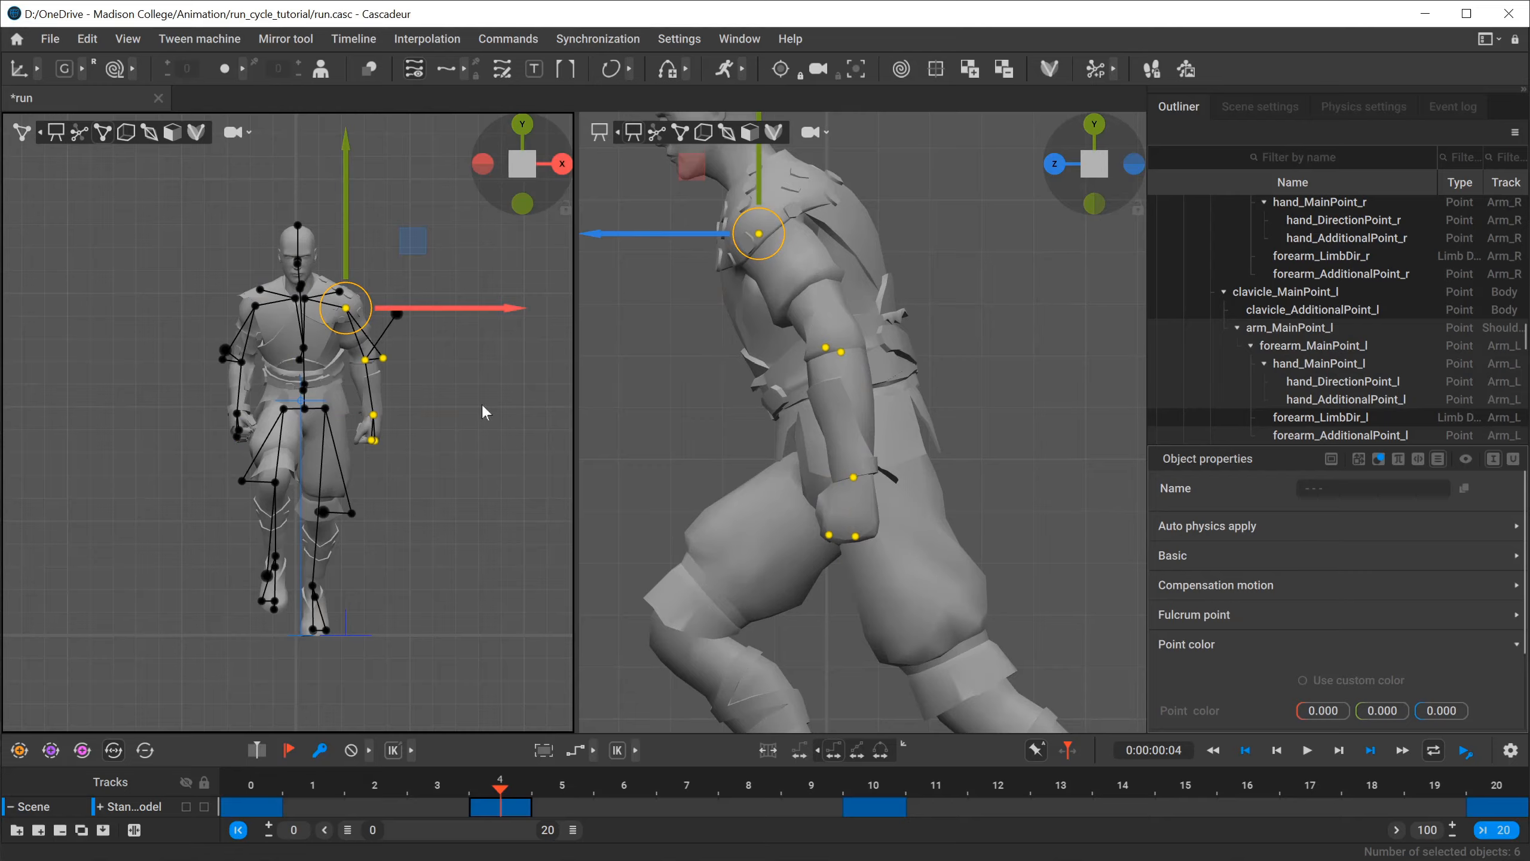
key(alt+Tab)
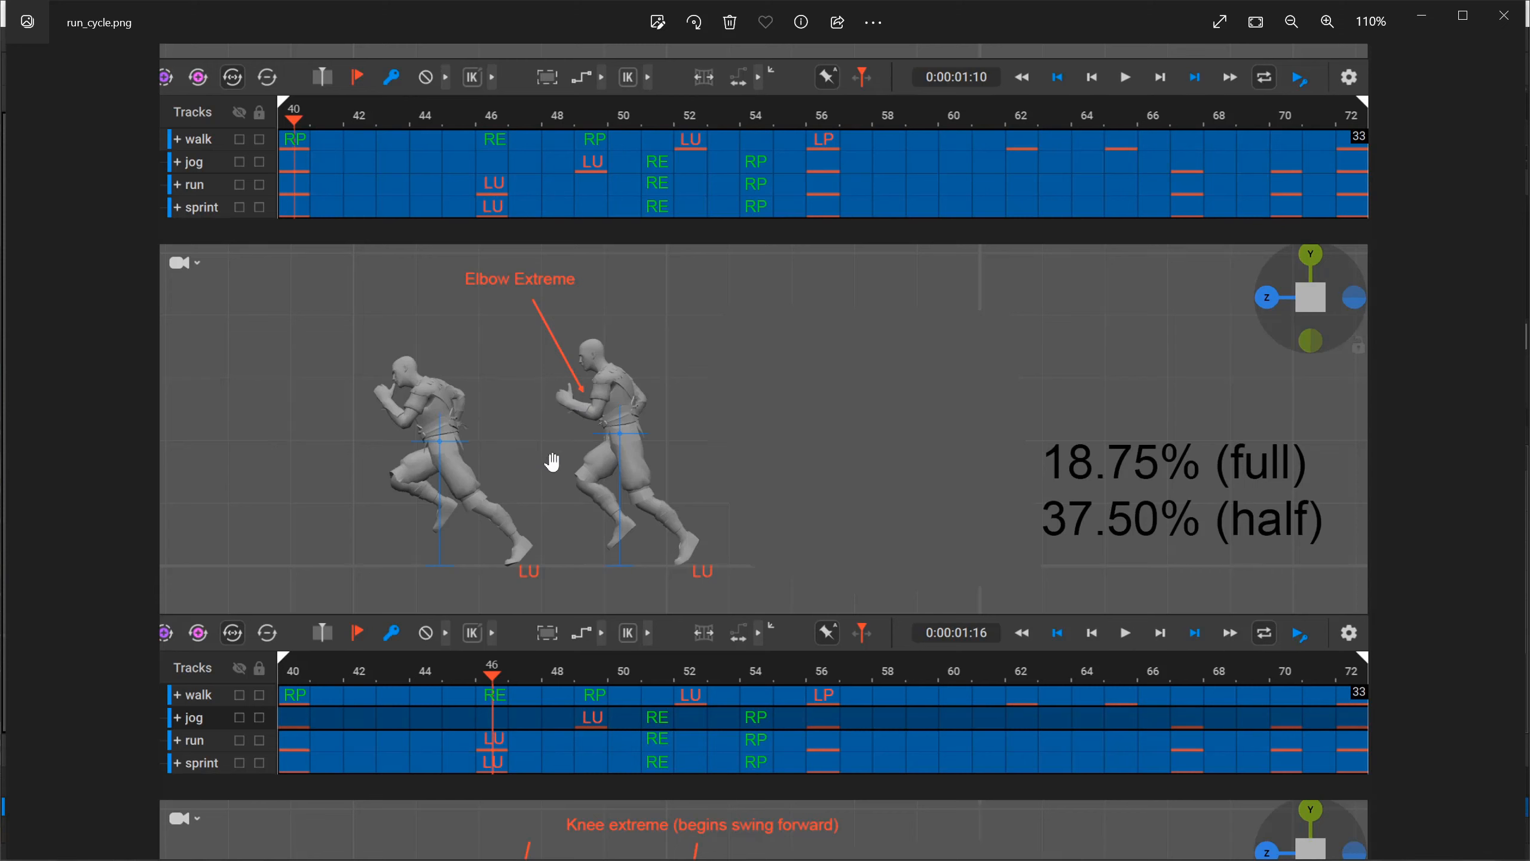
key(alt+Tab)
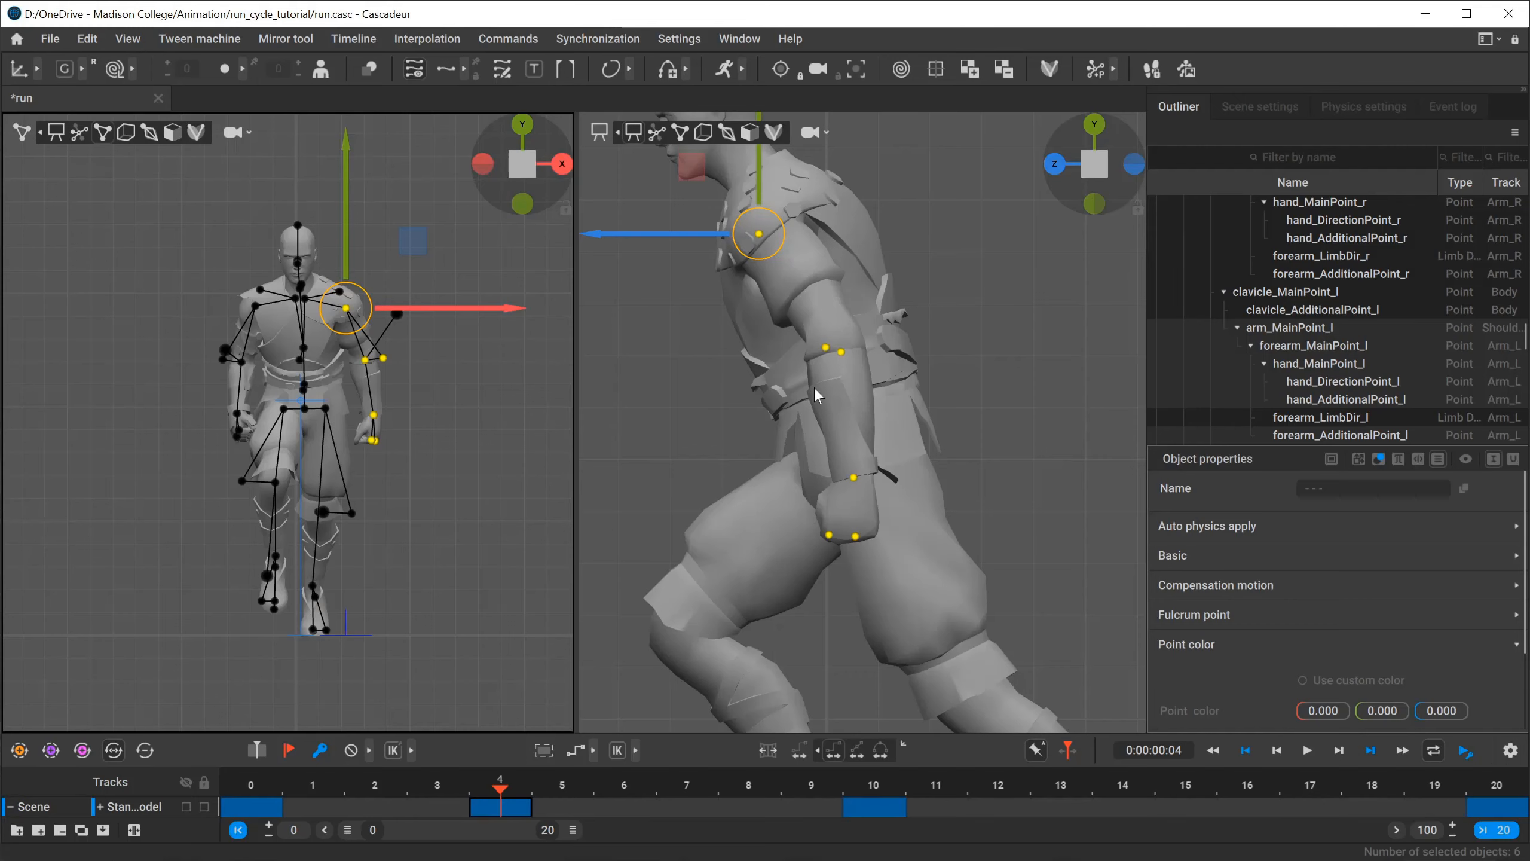
key(e)
drag(867, 239, 807, 343)
Compare the left arm with the Elbow Extreme pose in run_cycle.png, rotate it slightly back, and deselect it.
key(alt+Tab)
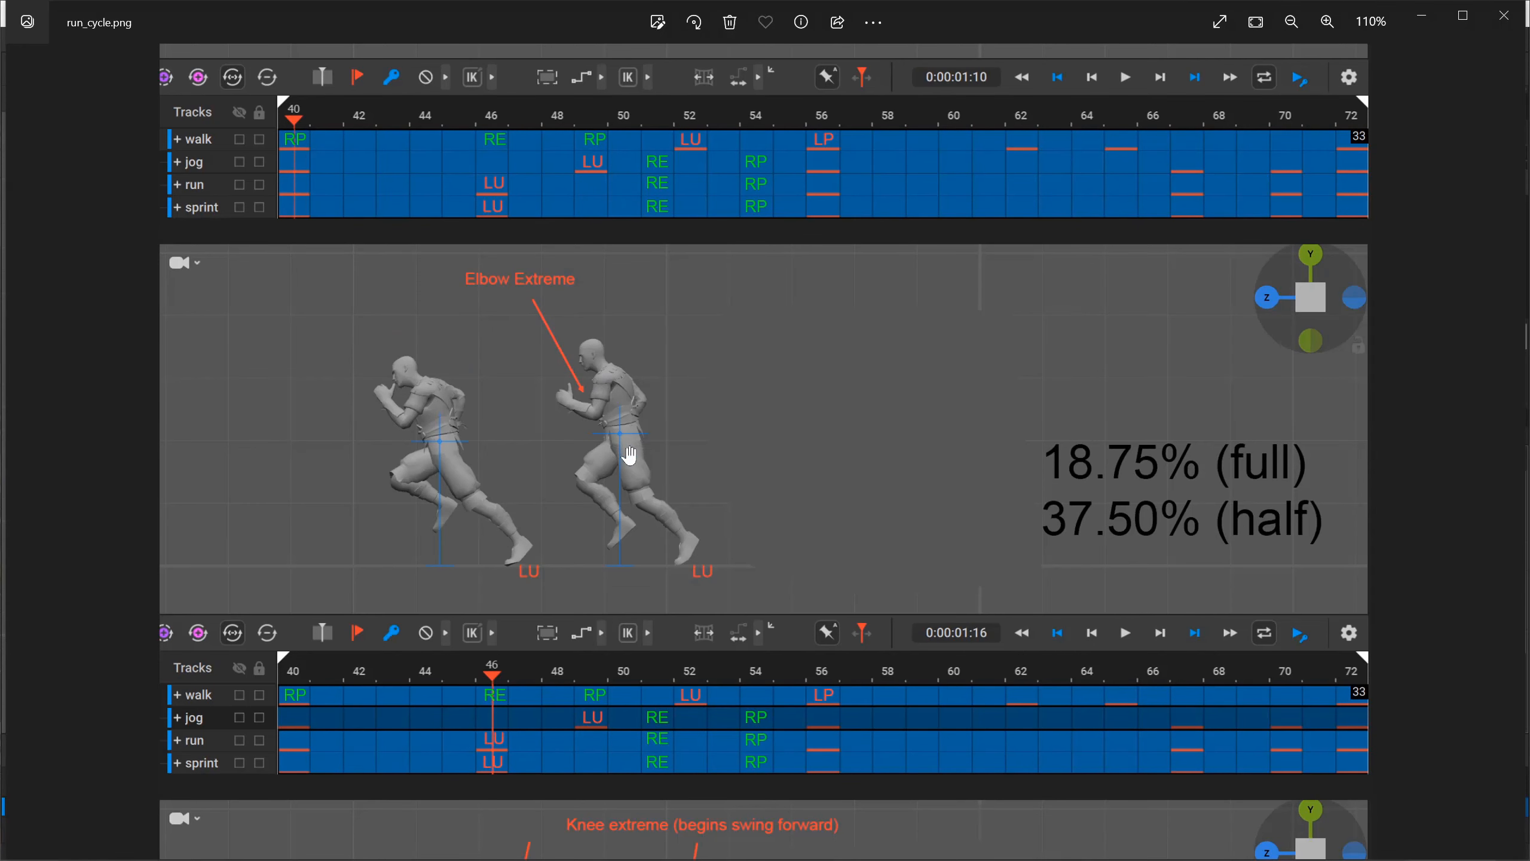
scroll(630, 456, up, 6)
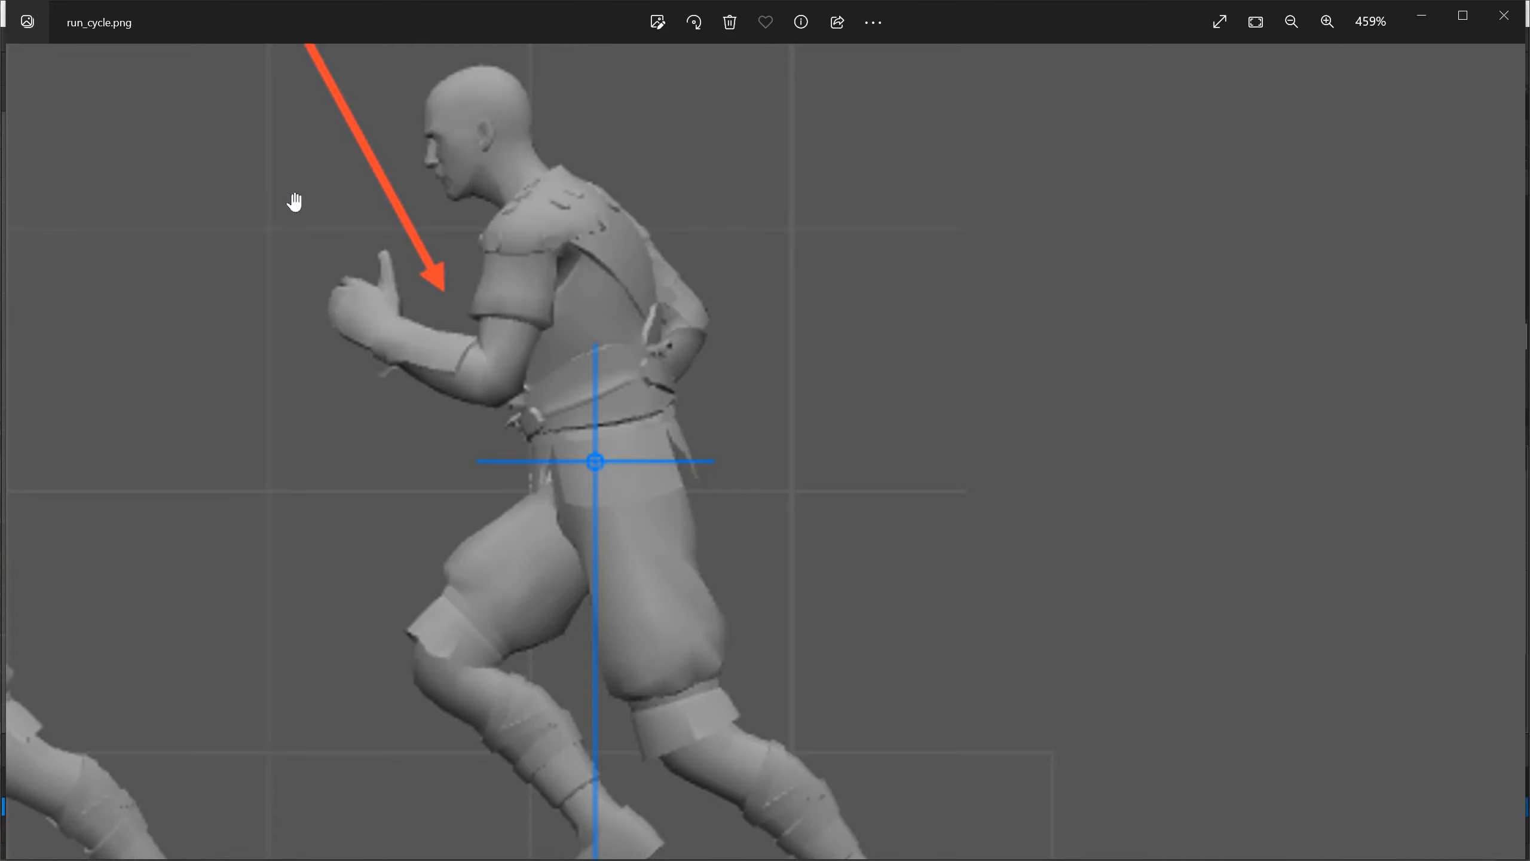
click(1527, 513)
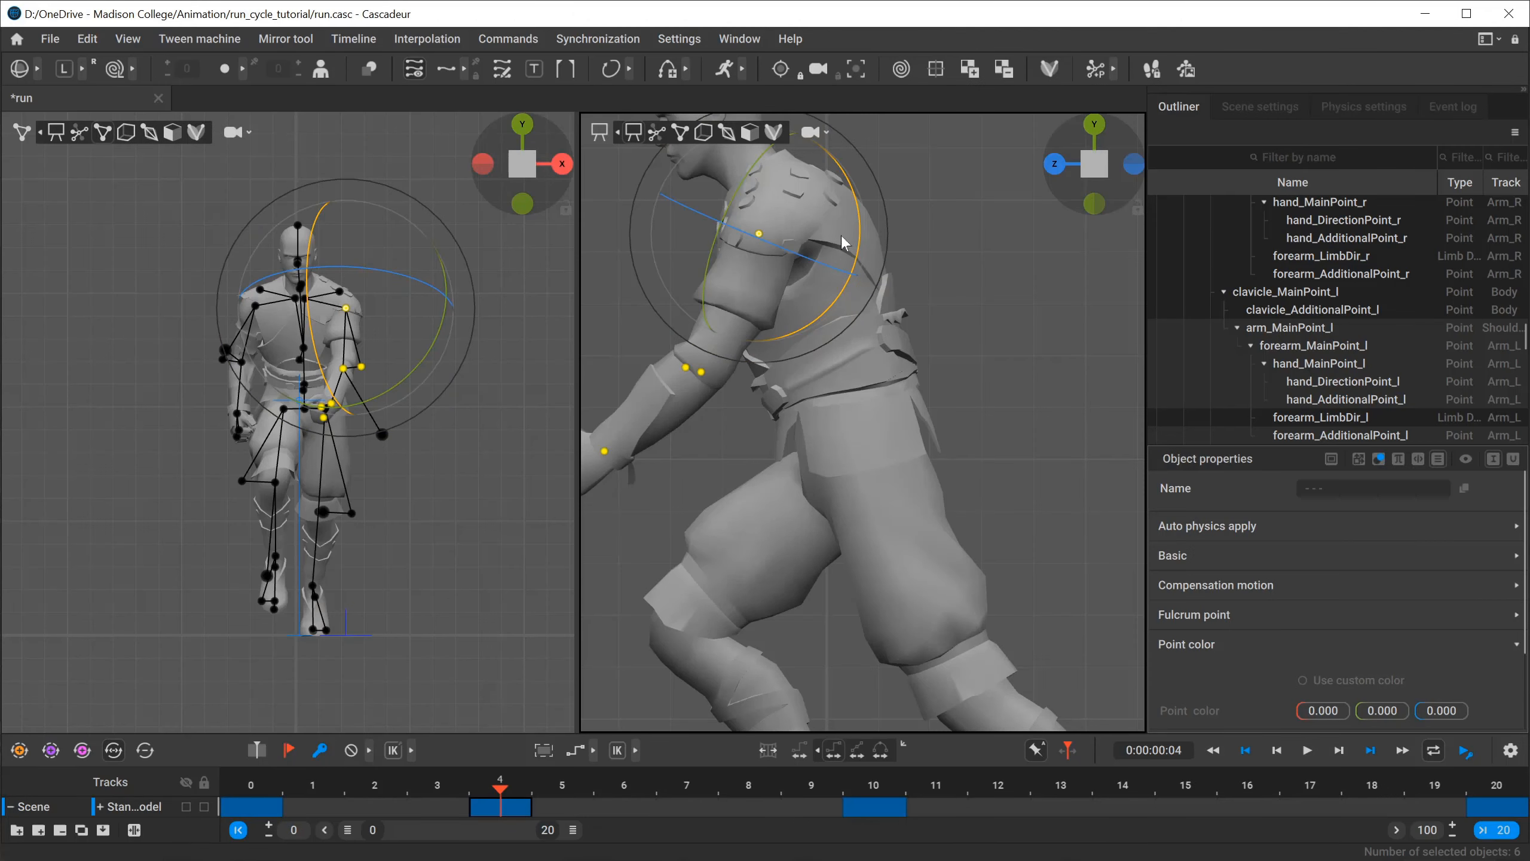
drag(855, 232, 800, 228)
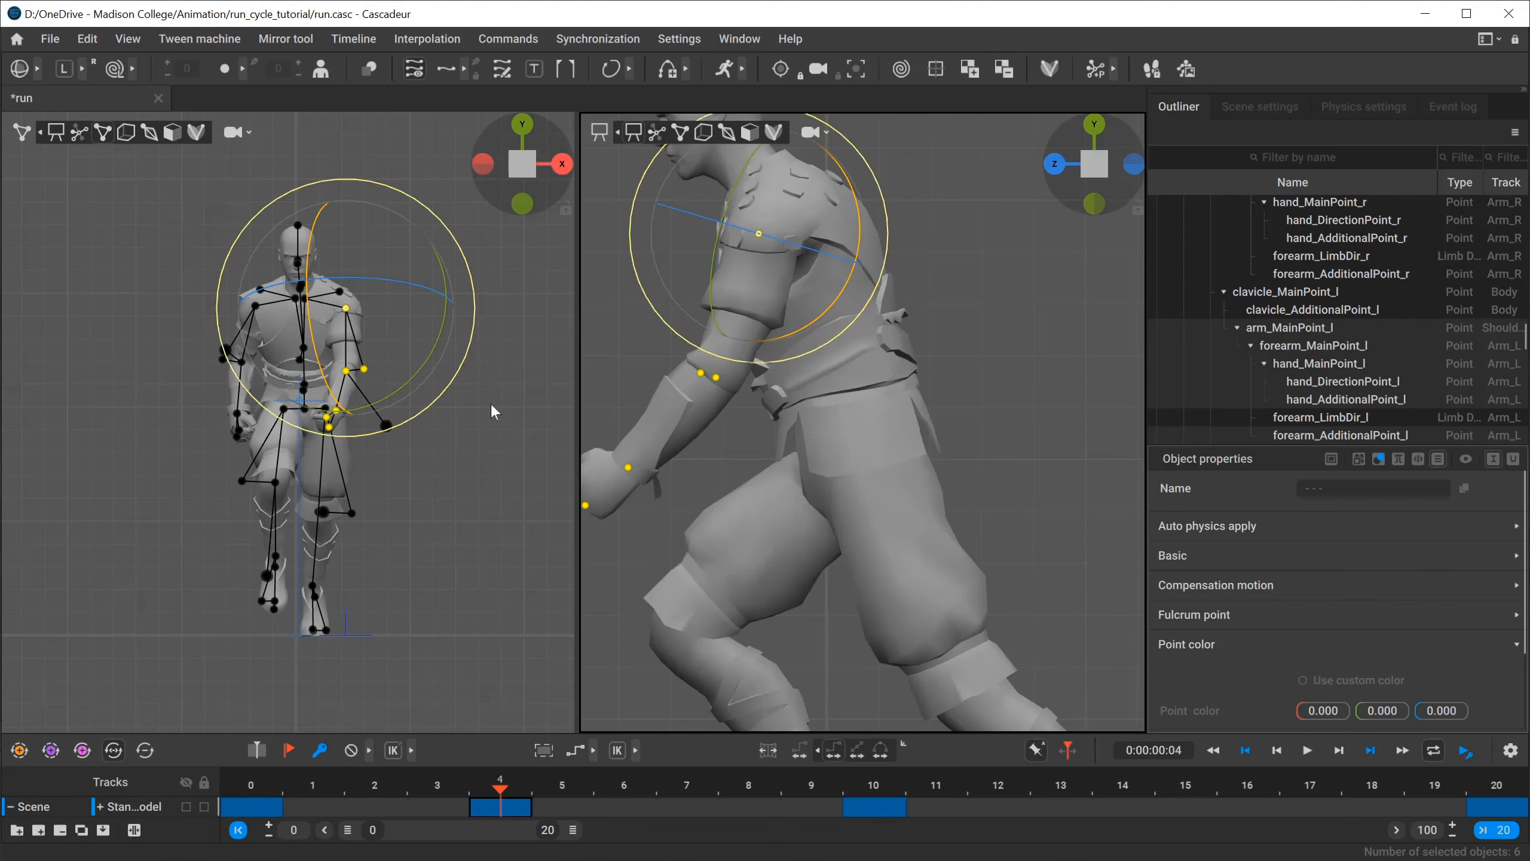
click(493, 408)
Select the whole right arm, rotate it backward from the shoulder, compare it with run_cycle.png, and deselect it.
click(255, 305)
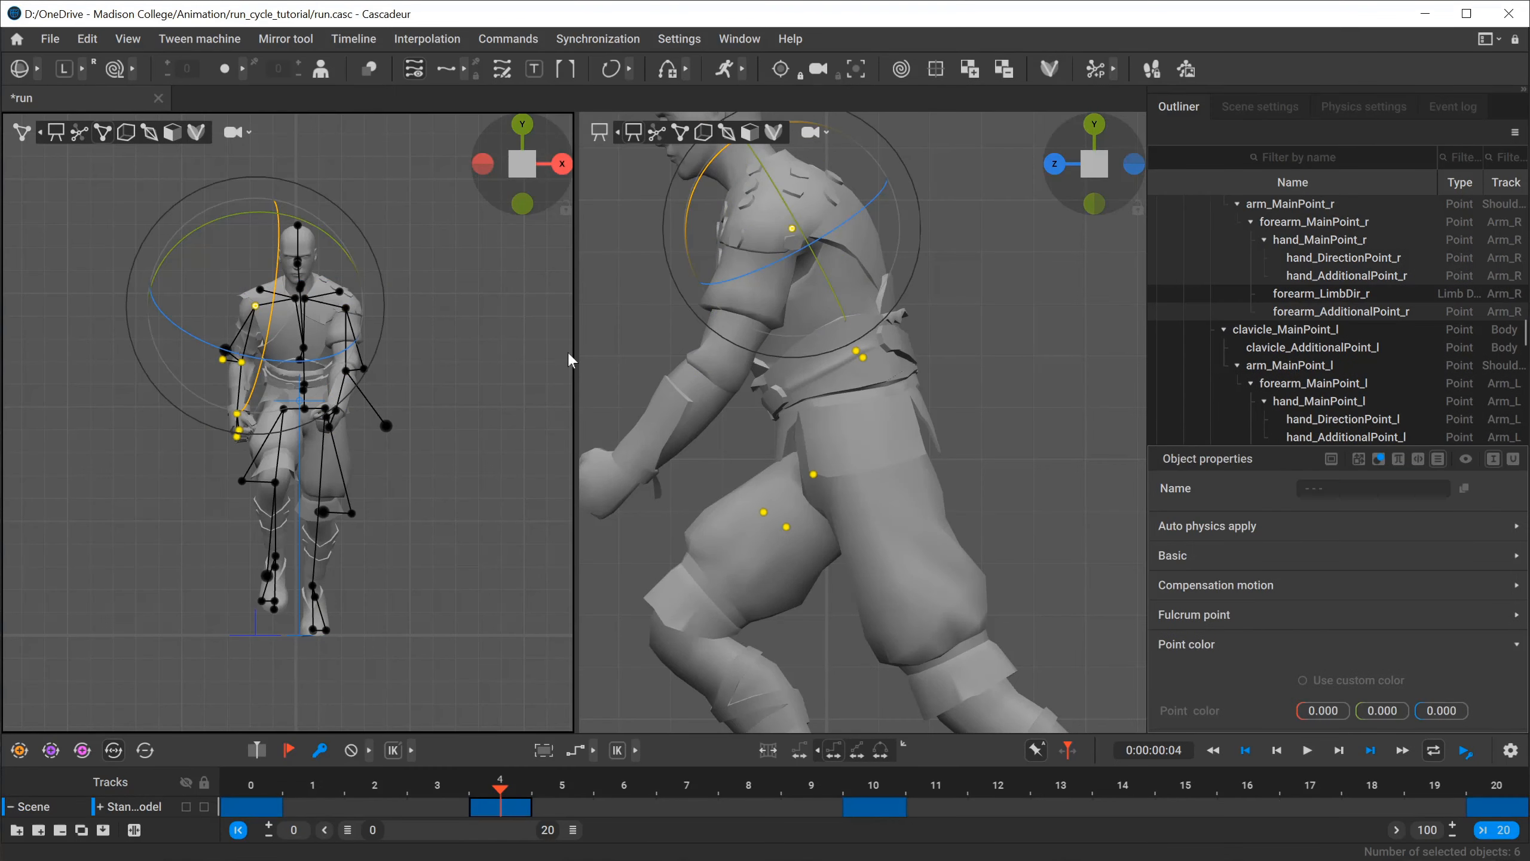
drag(692, 196, 697, 247)
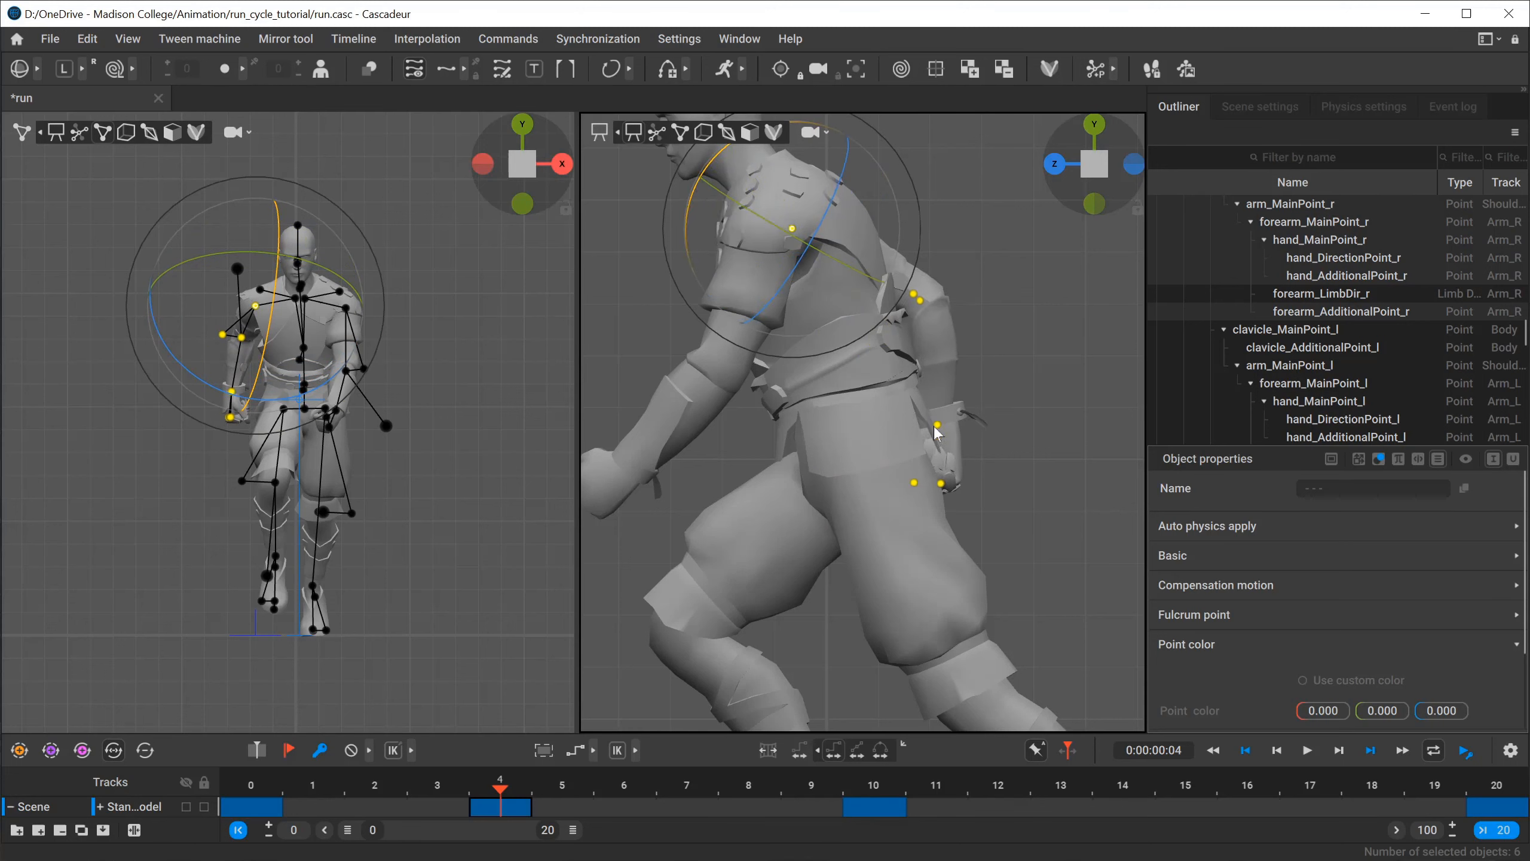
scroll(834, 444, down, 5)
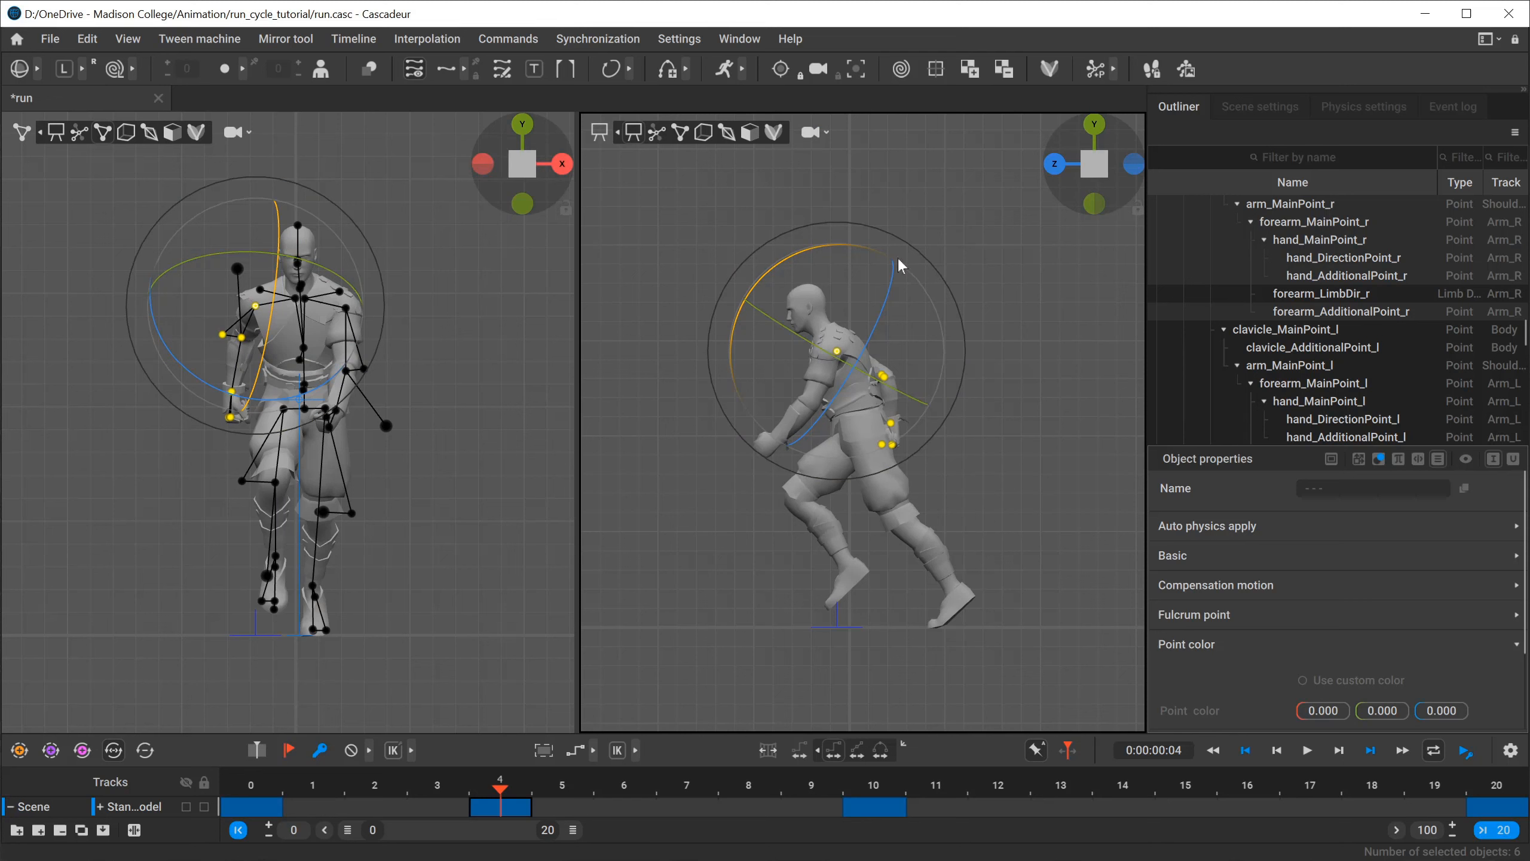
scroll(875, 534, up, 3)
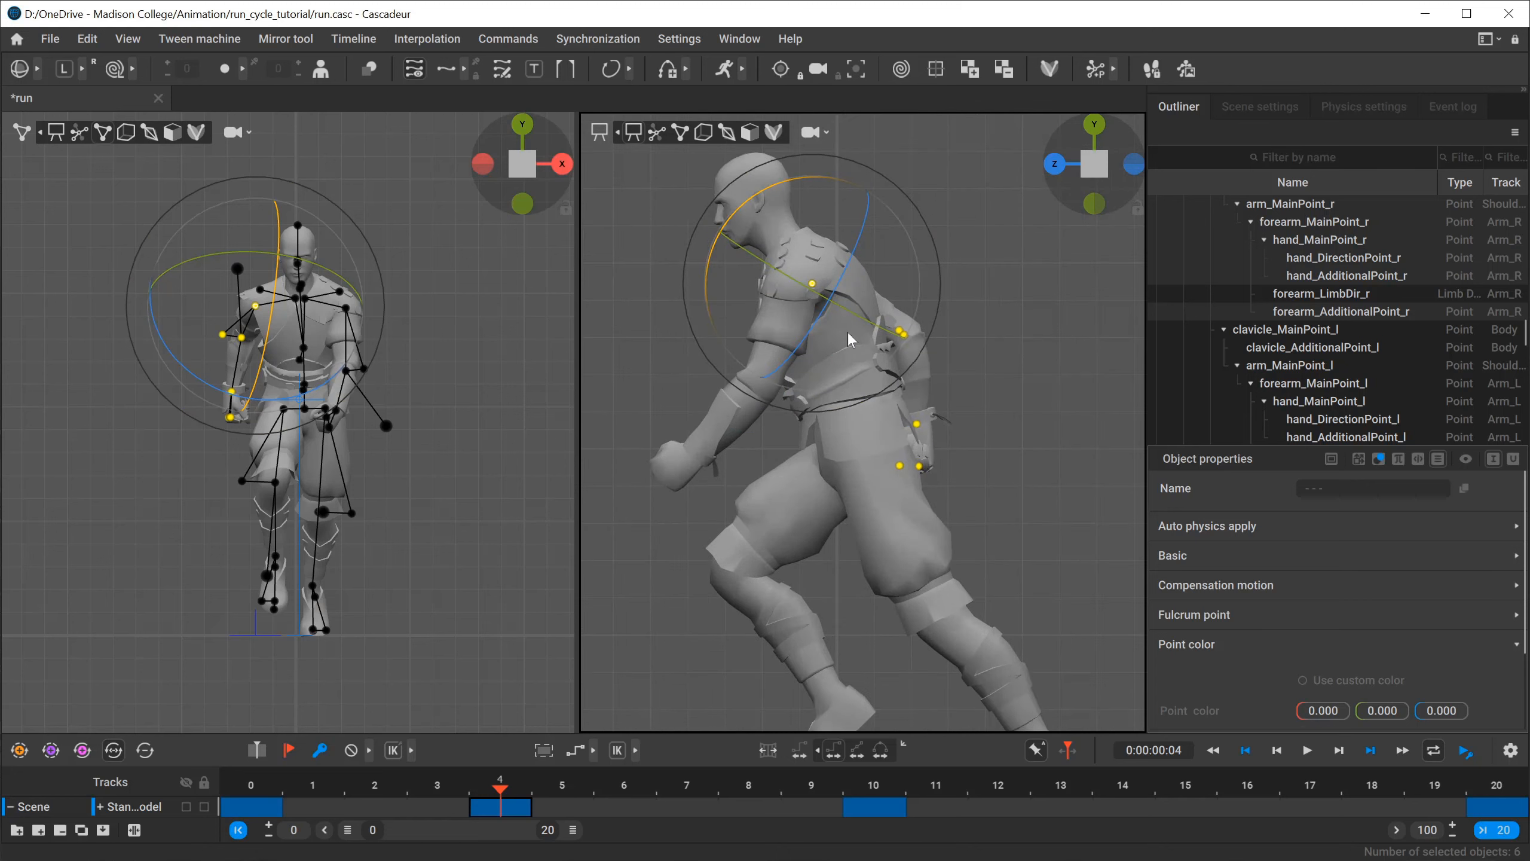
key(alt+Tab)
key(alt+Tab)
click(726, 365)
right_drag(714, 379, 843, 481)
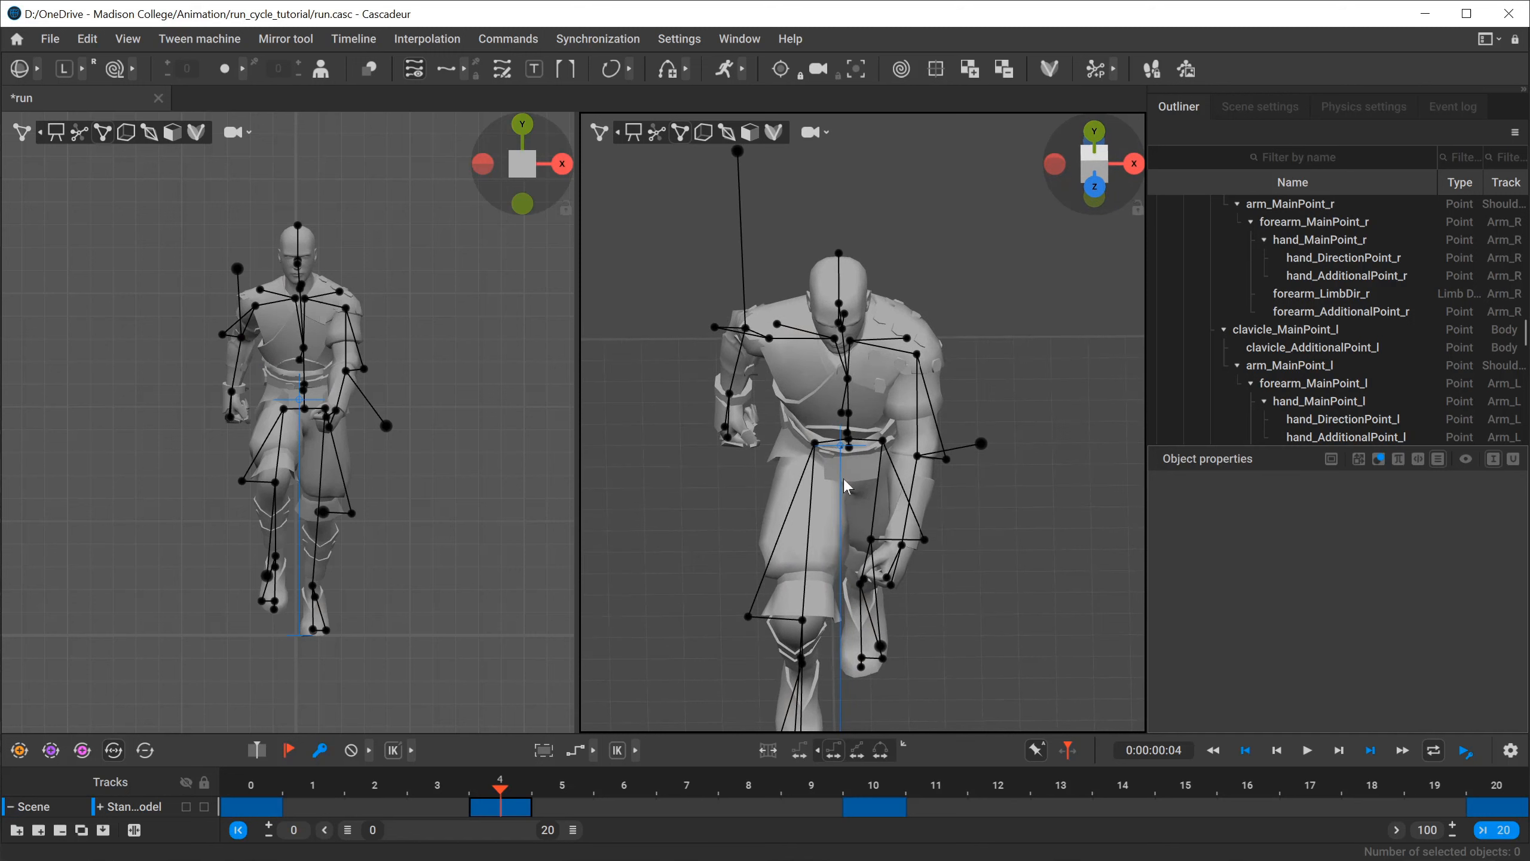
click(917, 357)
key(q)
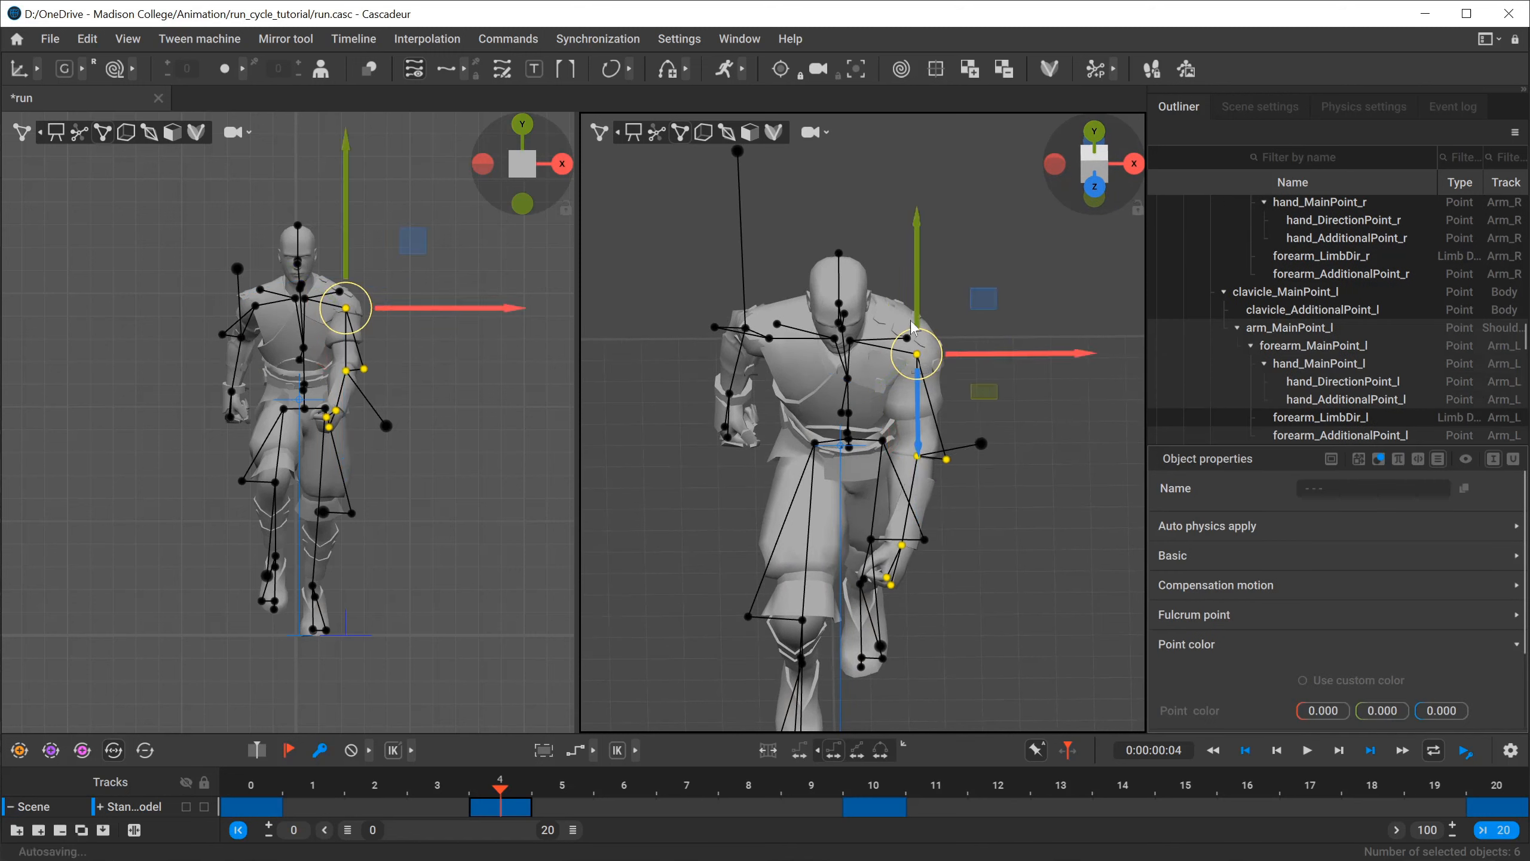
right_drag(911, 388, 820, 395)
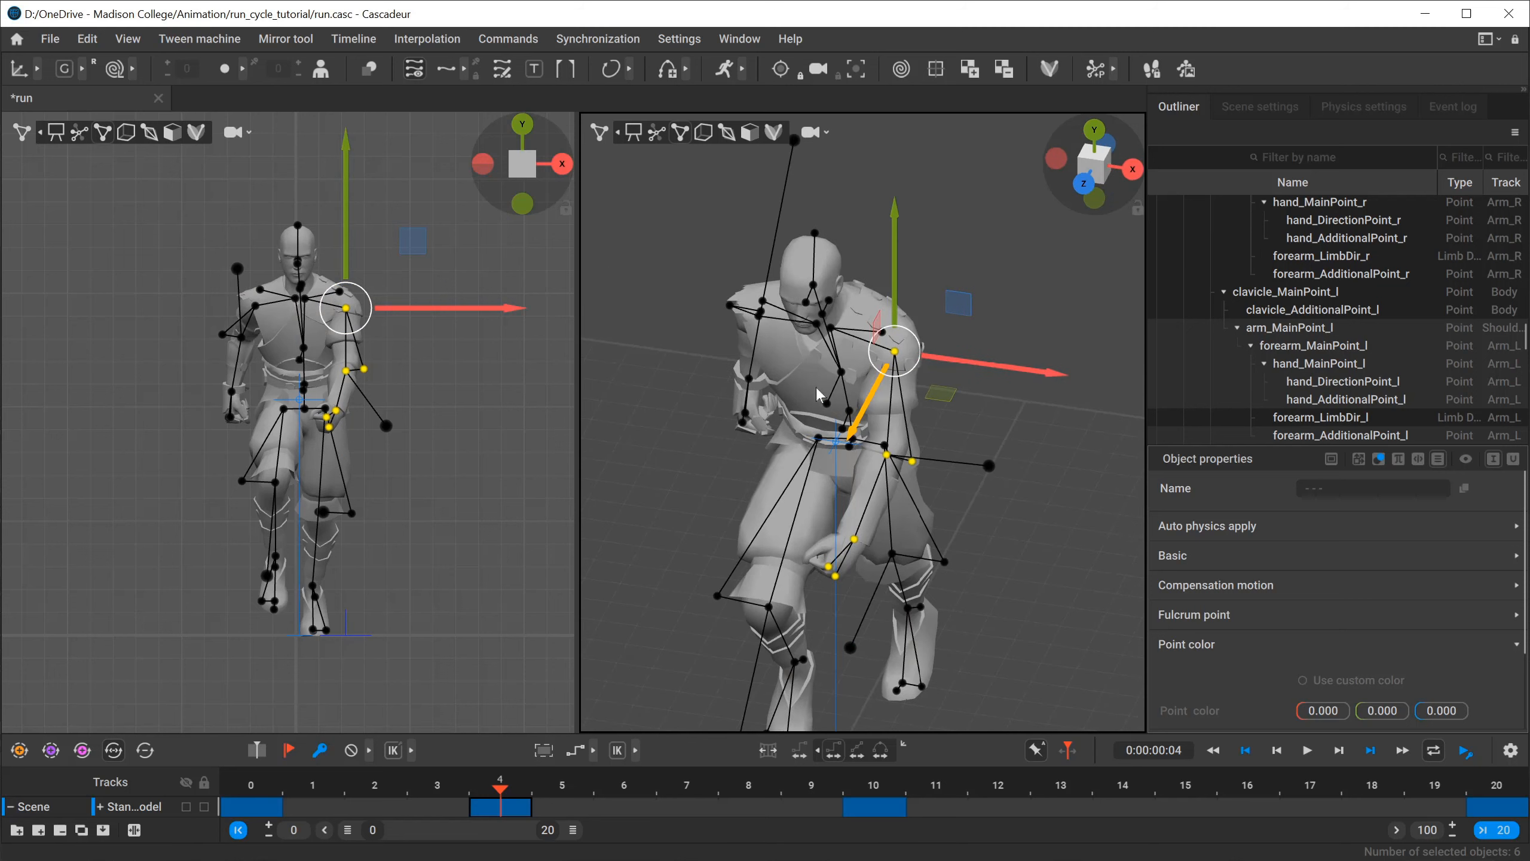
click(1120, 410)
Select the chest, neck base, clavicle and shoulder points together and activate rotation for the upper torso.
alt+drag(774, 419, 804, 395)
alt+right_drag(804, 395, 884, 396)
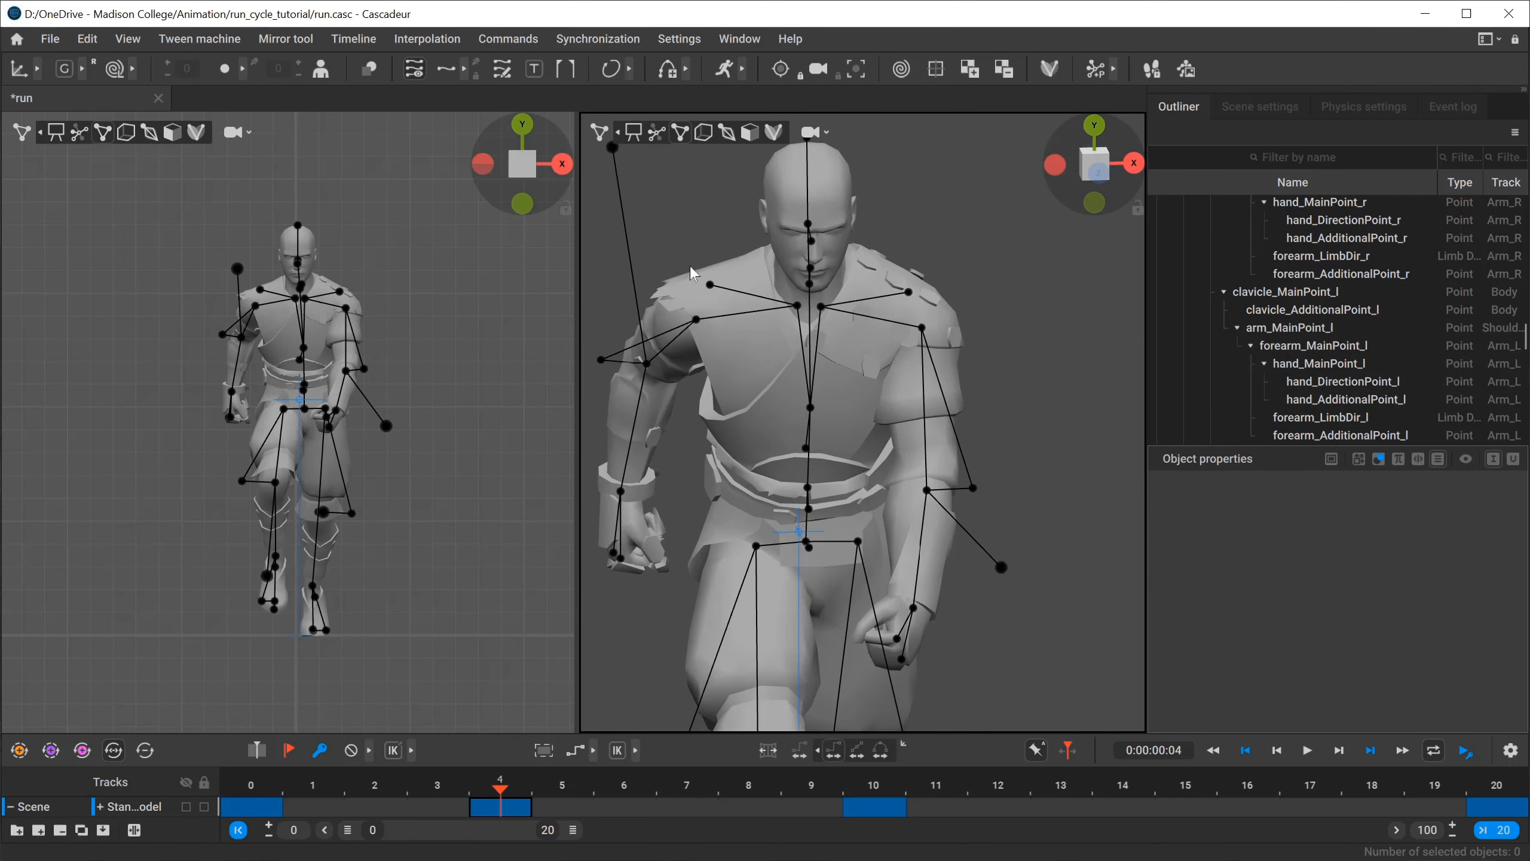
drag(673, 265, 984, 416)
key(e)
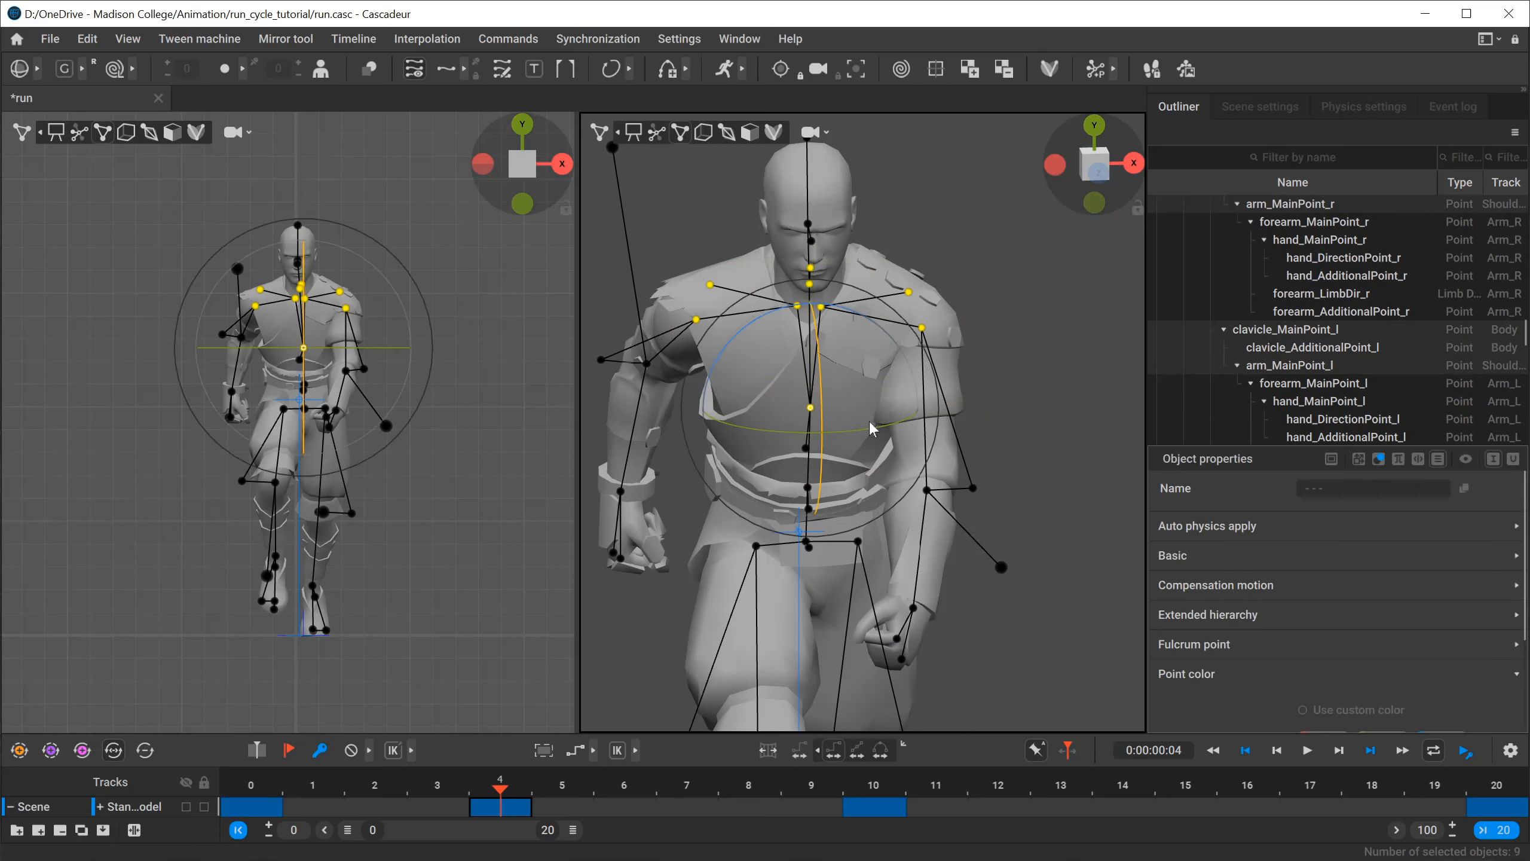